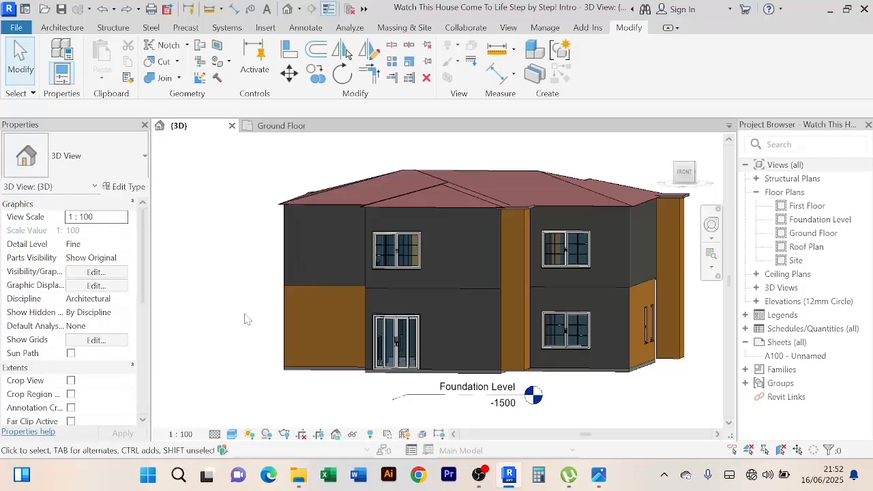
Examine the two-storey house exterior in 3D from the front, around its sides and from above
scroll(249, 320, "down", 1)
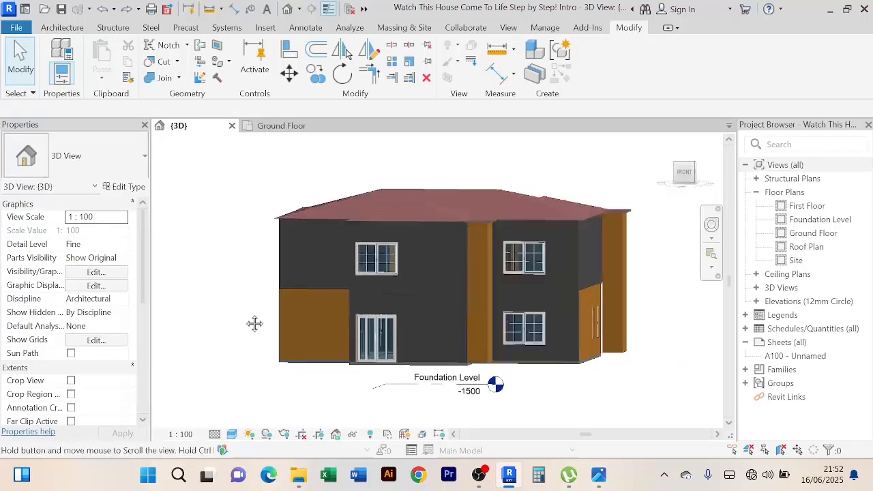
middle_click_drag(253, 324, 242, 326)
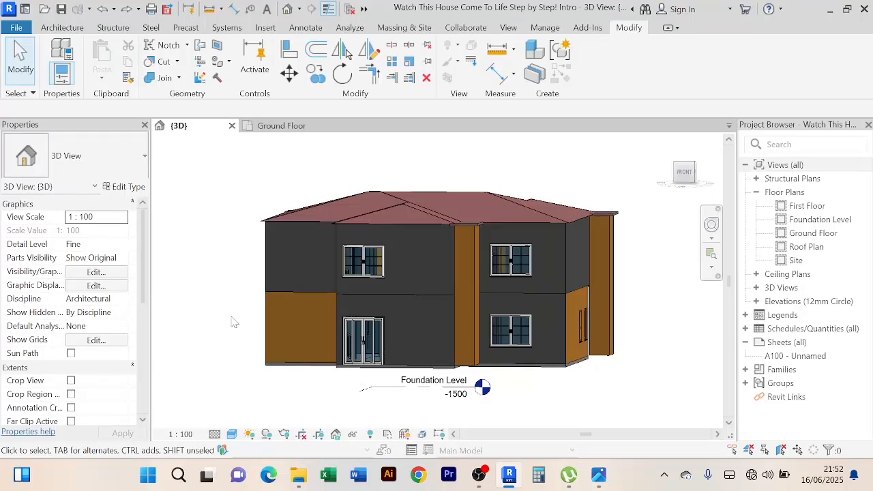
scroll(233, 322, "down", 1)
middle_click_drag(234, 322, 239, 321)
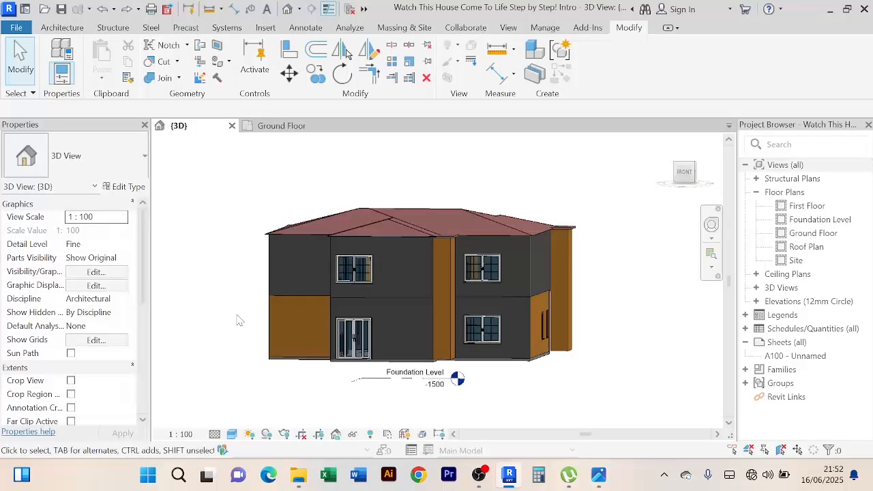
middle_click_drag(231, 320, 566, 311, "shift")
scroll(490, 317, "down", 1)
middle_click_drag(264, 343, 549, 341, "shift")
middle_click_drag(296, 312, 384, 331, "shift")
scroll(290, 346, "up", 3)
scroll(310, 335, "down", 2)
scroll(443, 304, "up", 3)
scroll(479, 298, "down", 2)
middle_click_drag(492, 304, 508, 392)
scroll(555, 320, "down", 2)
middle_click_drag(497, 335, 334, 367)
mouse_move(602, 338)
middle_mouse_down()
mouse_move(588, 288)
mouse_move(584, 337)
middle_mouse_up()
Inspect the roof slopes and the small floor slabs capping the orange front columns
scroll(294, 343, "up", 5)
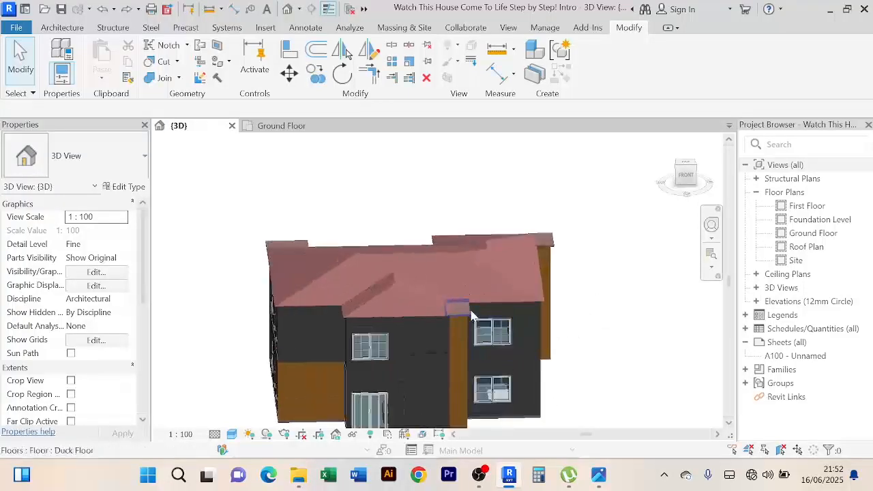
scroll(347, 304, "down", 5)
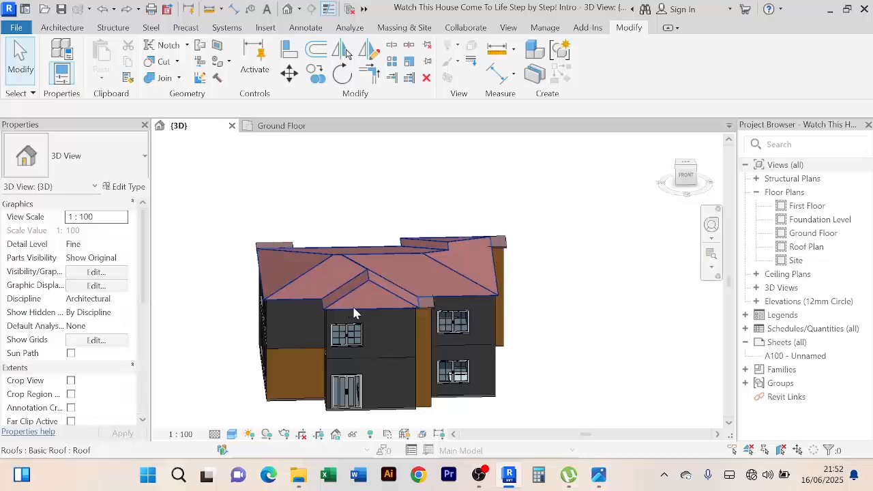
scroll(408, 293, "up", 2)
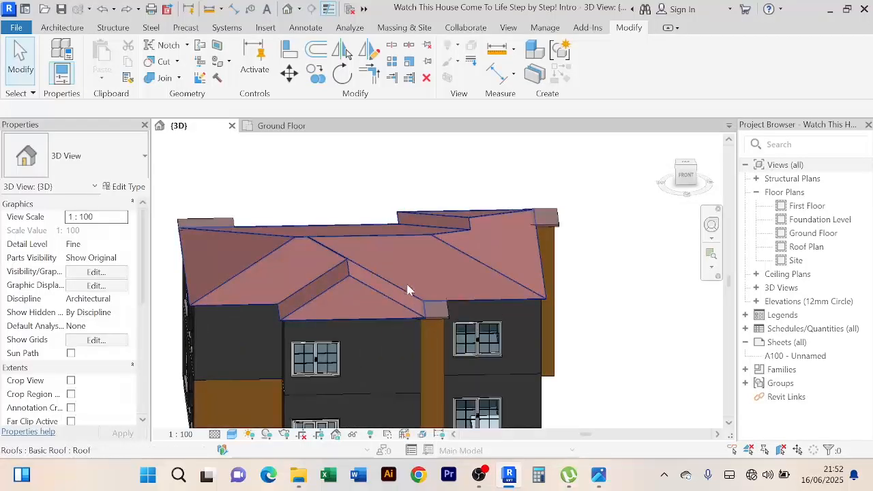
scroll(410, 266, "down", 2)
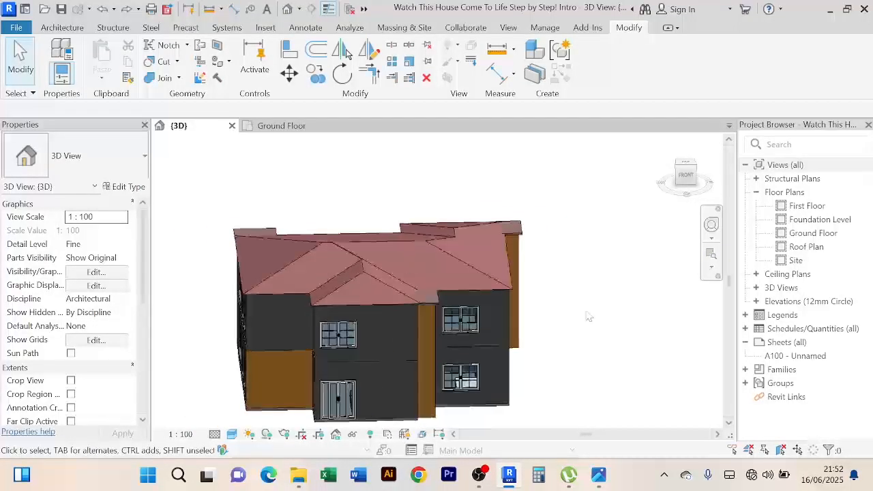
middle_click_drag(589, 326, 627, 329, "shift")
scroll(464, 304, "up", 3)
scroll(418, 296, "down", 3)
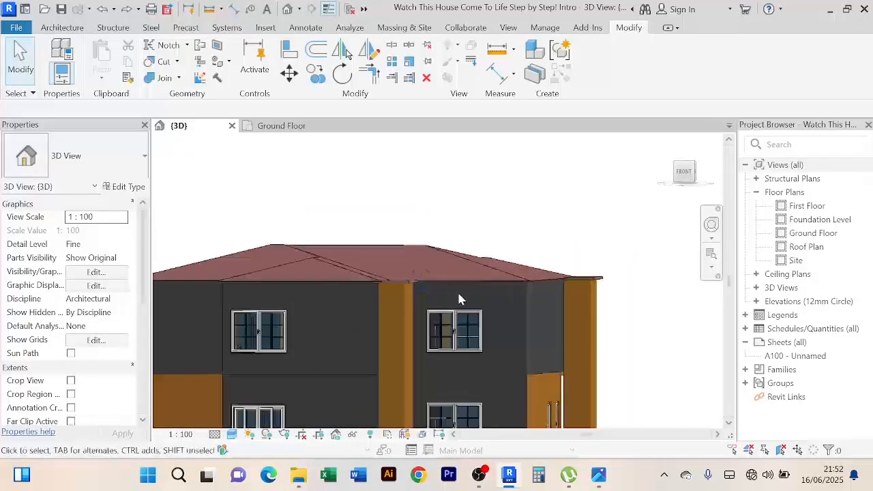
middle_click_drag(459, 298, 500, 285, "shift")
scroll(477, 286, "up", 3)
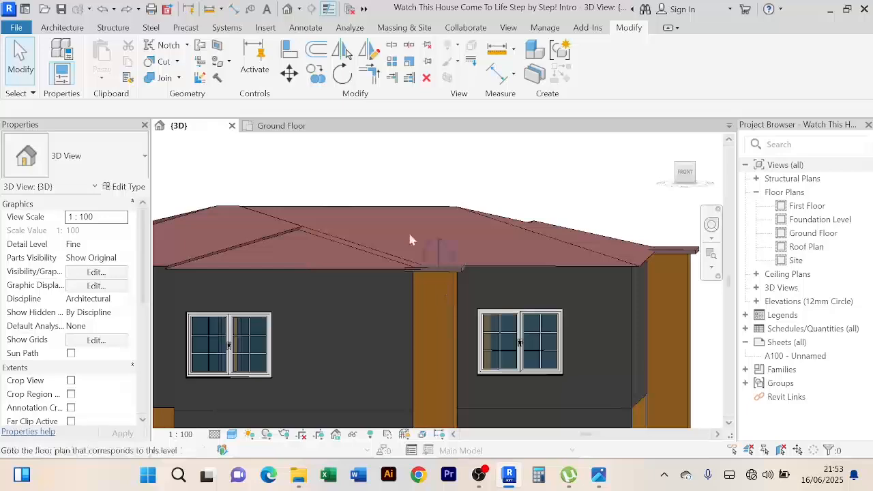
Check the detached column's outer wall in the Ground Floor plan and return to the 3D view
left_click(279, 126)
middle_click_drag(553, 295, 553, 348)
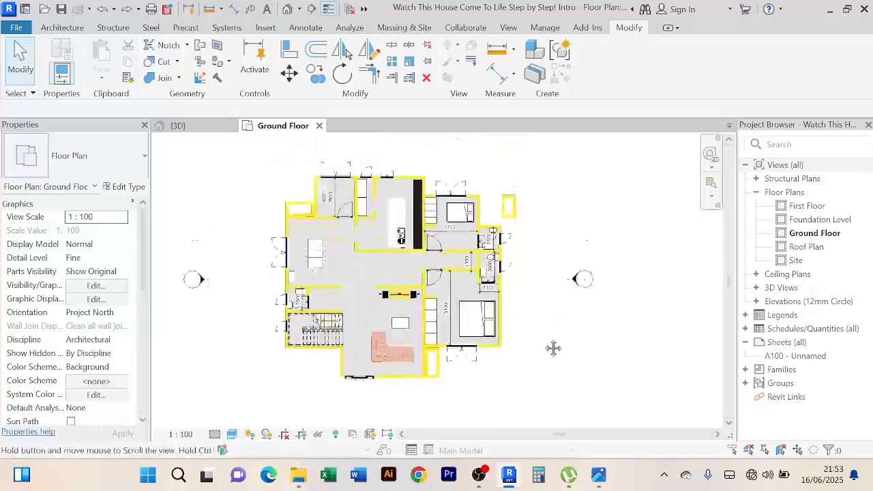
scroll(553, 349, "up", 5)
scroll(543, 200, "down", 4)
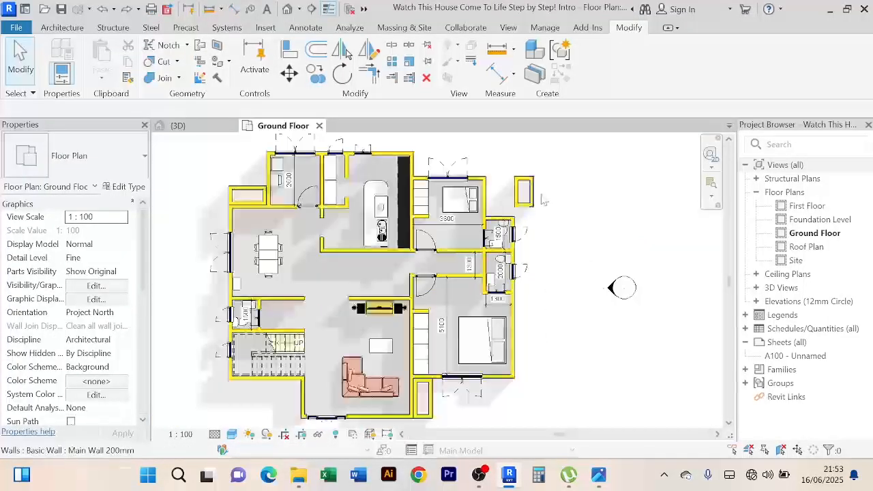
scroll(544, 200, "up", 2)
left_click(526, 194)
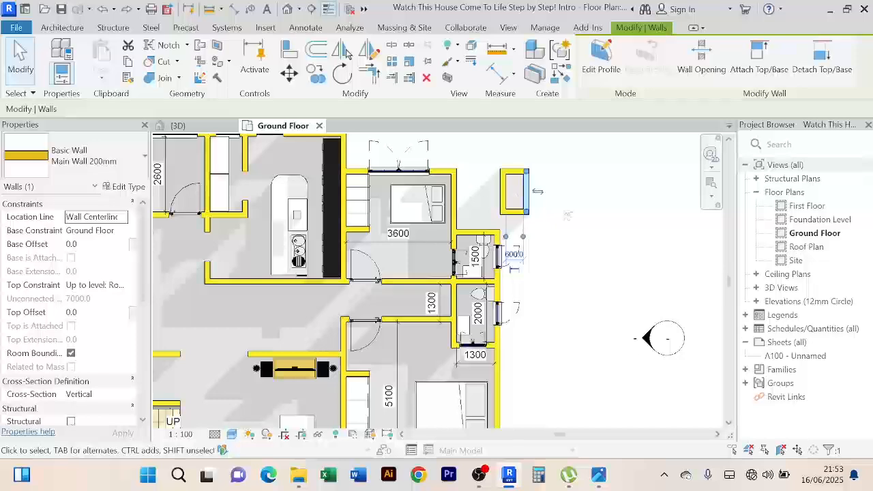
scroll(566, 238, "down", 2)
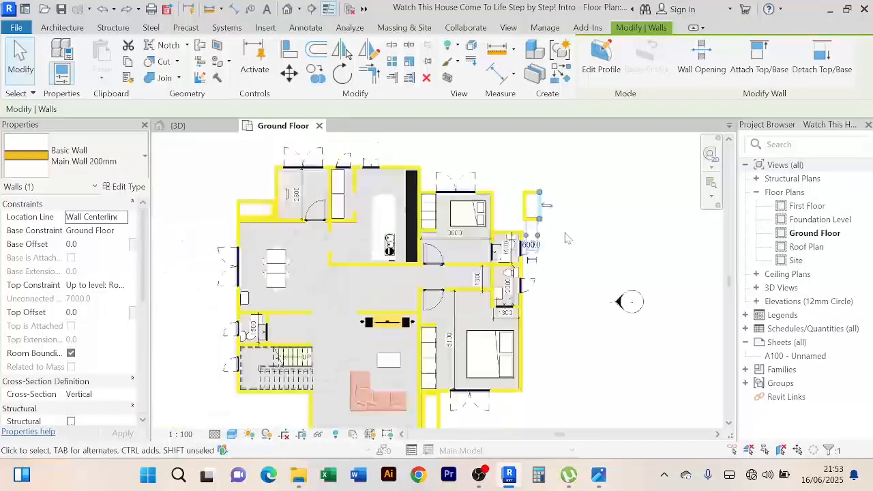
middle_click_drag(574, 242, 569, 258)
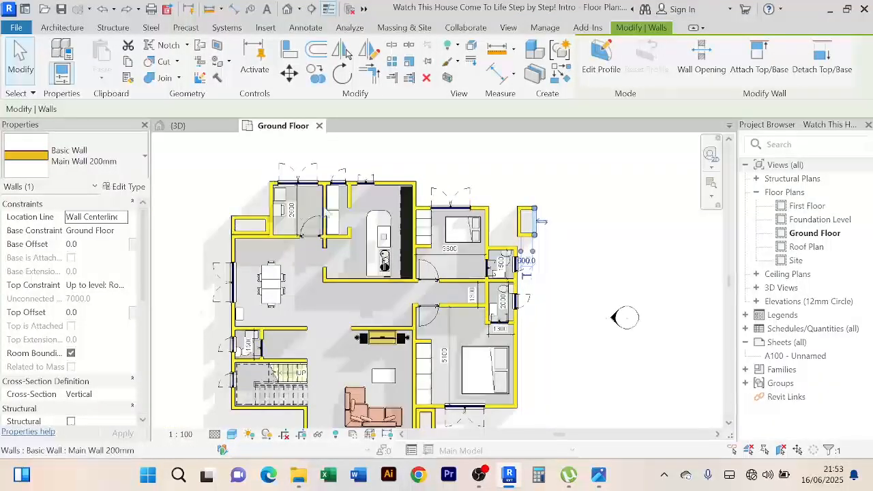
left_click(176, 125)
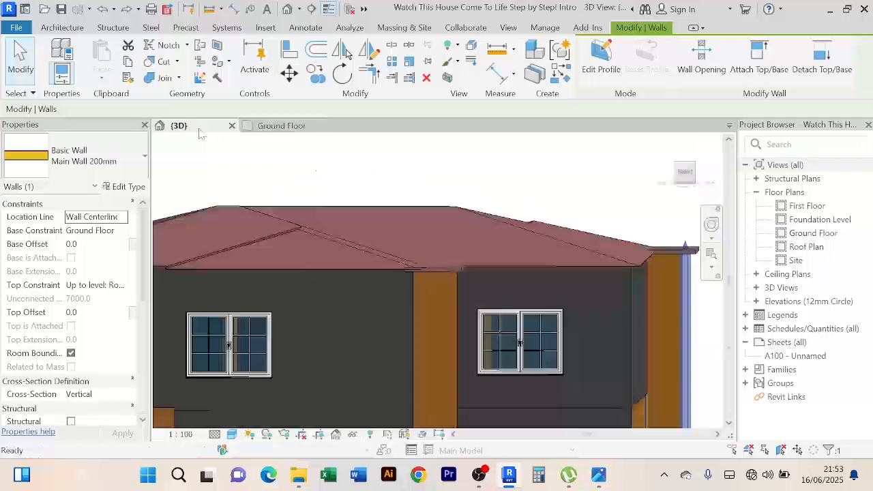
Set the unconnected height of the front column's side wall beneath the slab to 6500
scroll(464, 274, "up", 4)
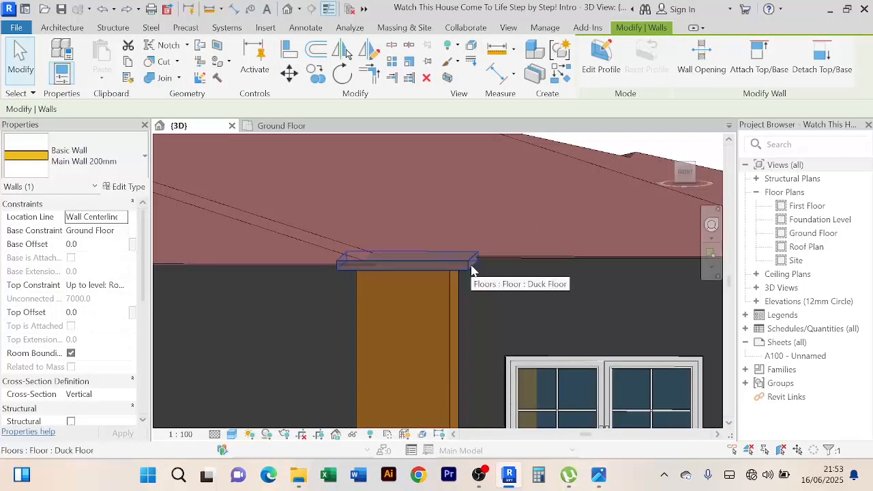
left_click(452, 315)
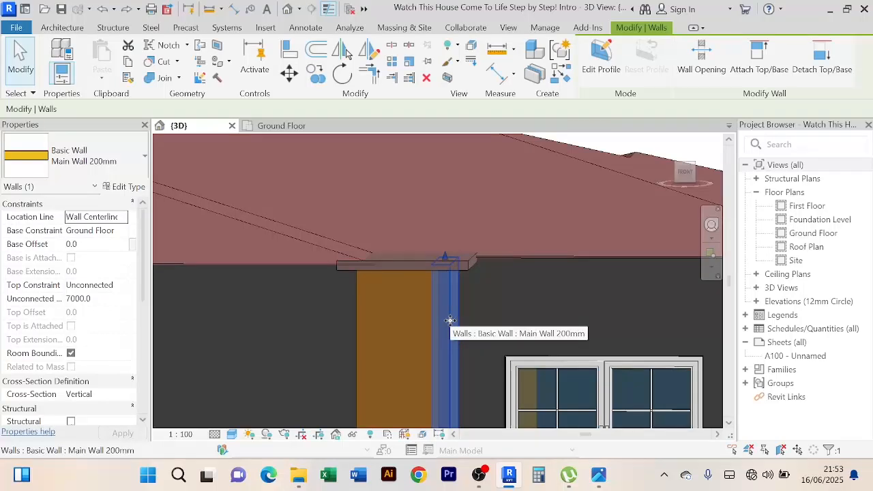
scroll(450, 320, "down", 1)
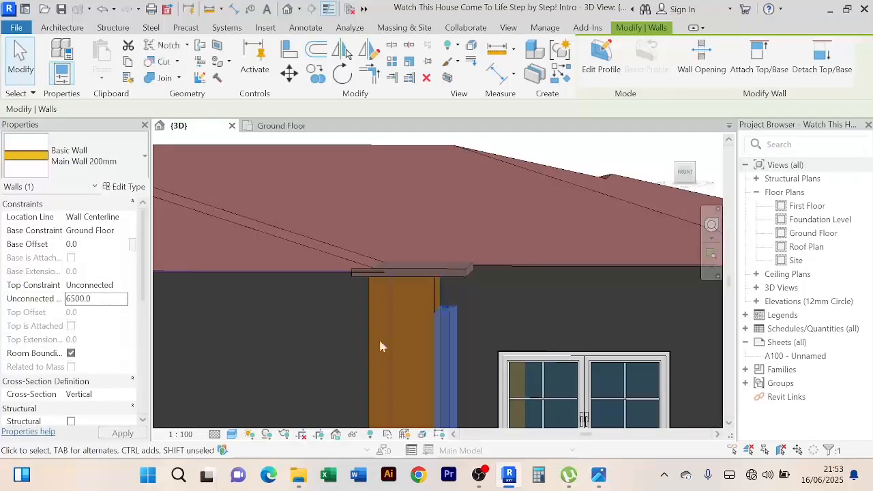
scroll(430, 317, "up", 2)
scroll(522, 293, "down", 1)
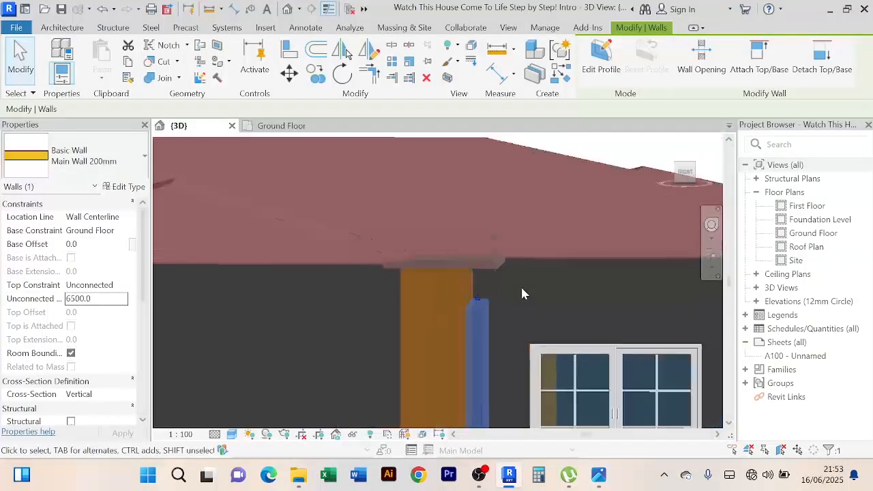
middle_click_drag(522, 292, 454, 295, "shift")
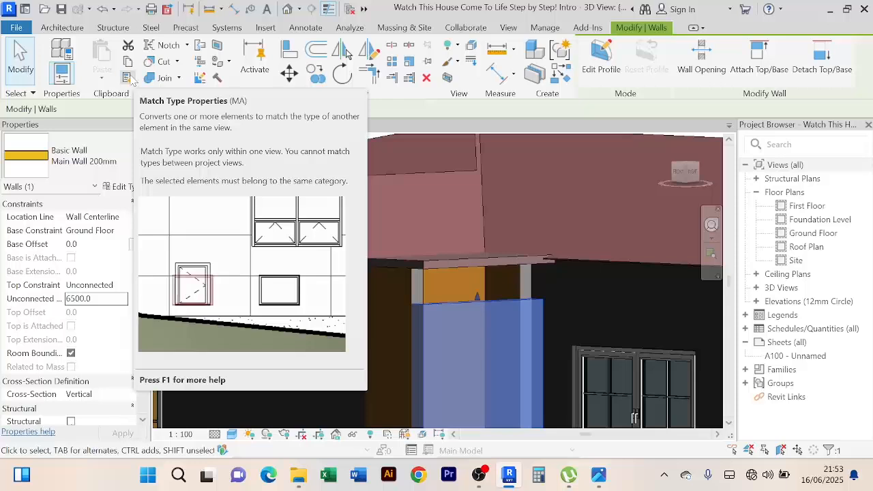
Use Match Type Properties to apply the shortened wall's properties to the other walls of the front column
left_click(131, 77)
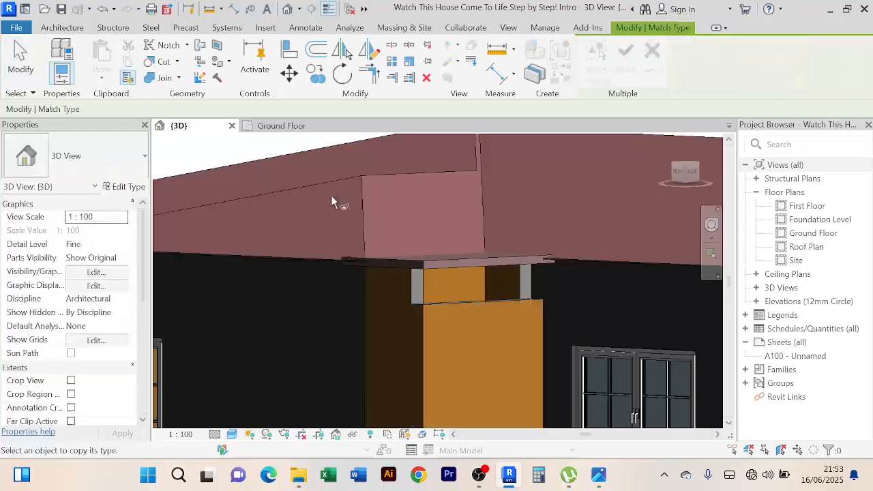
left_click(455, 313)
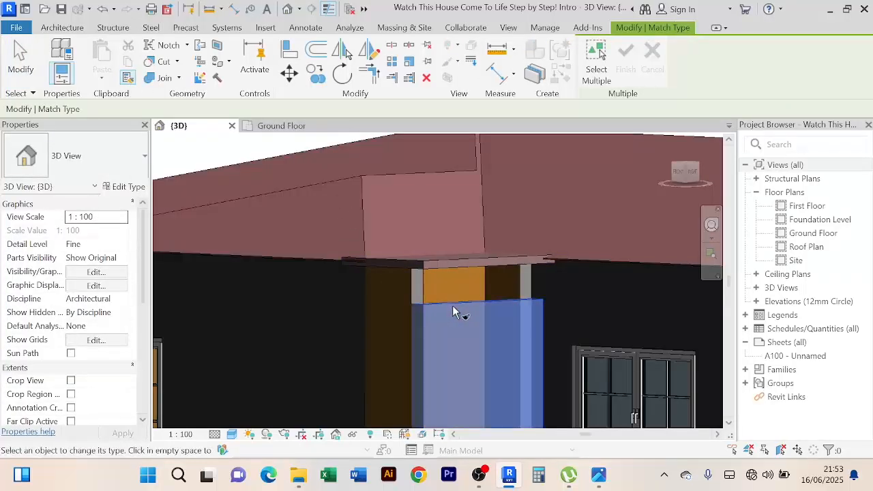
left_click(418, 292)
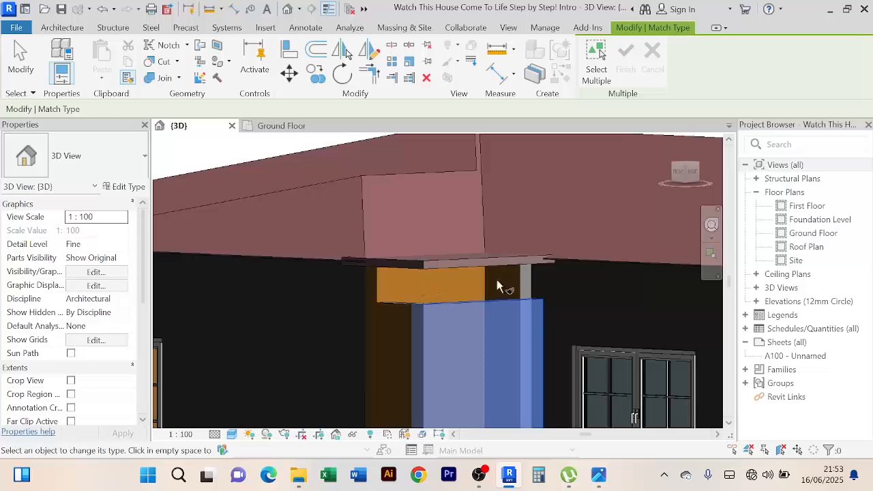
left_click(377, 287)
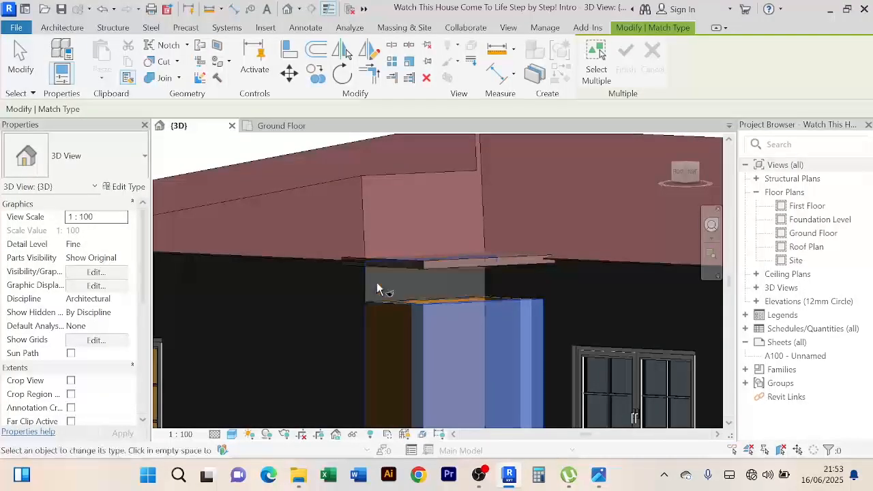
scroll(551, 227, "down", 2)
middle_click_drag(551, 226, 317, 167)
scroll(317, 167, "down", 3)
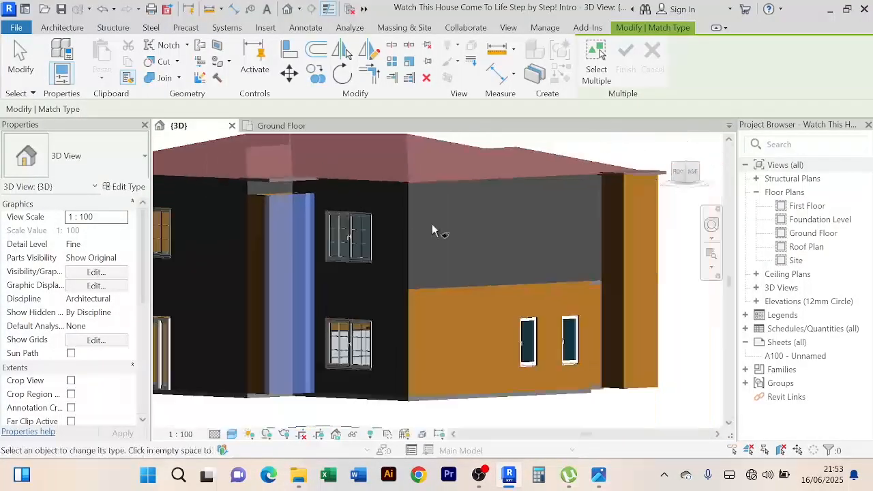
Apply the same matched wall properties to the walls of the detached column at the house's far side
middle_click_drag(432, 224, 311, 234)
scroll(515, 235, "up", 2)
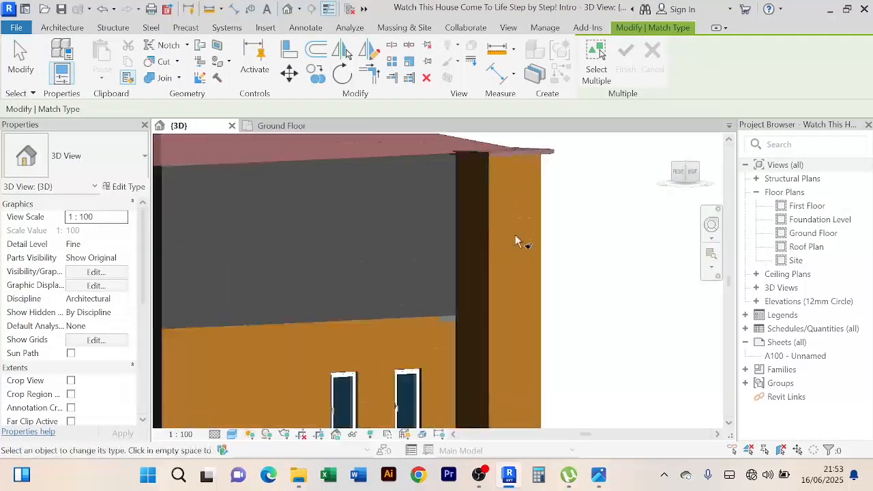
left_click(495, 203)
left_click(516, 172)
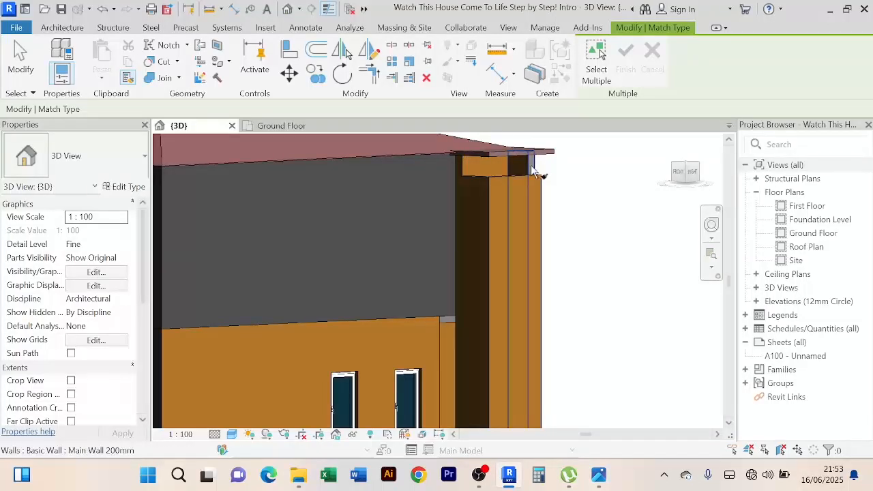
scroll(592, 217, "down", 3)
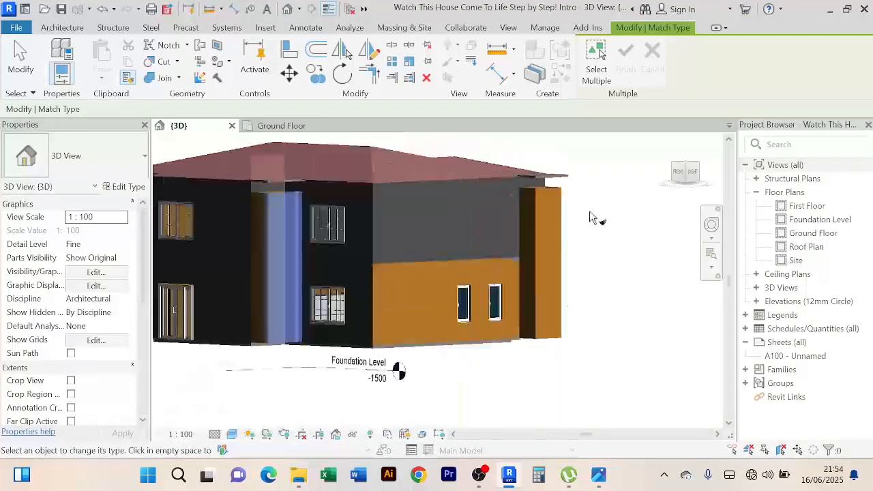
Match the walls of the rear corner column beside the terrace to the shortened wall and end the matching
middle_click_drag(592, 217, 278, 243, "shift")
scroll(372, 245, "up", 4)
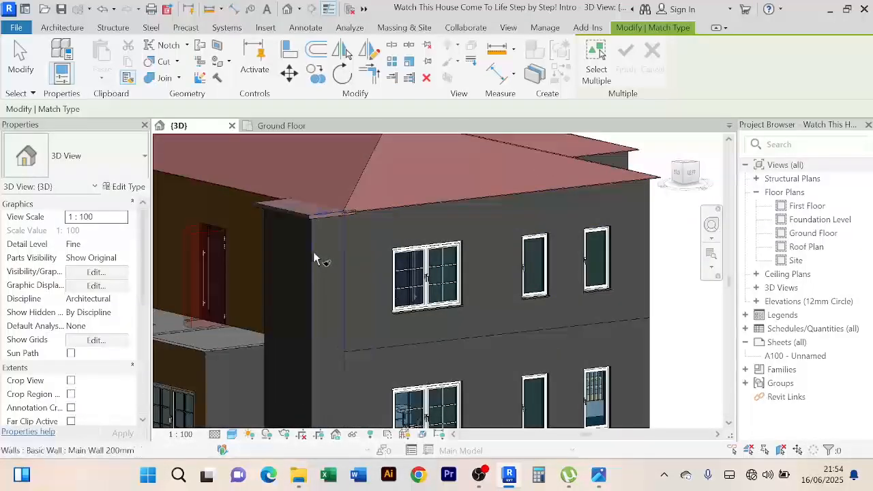
scroll(311, 249, "up", 4)
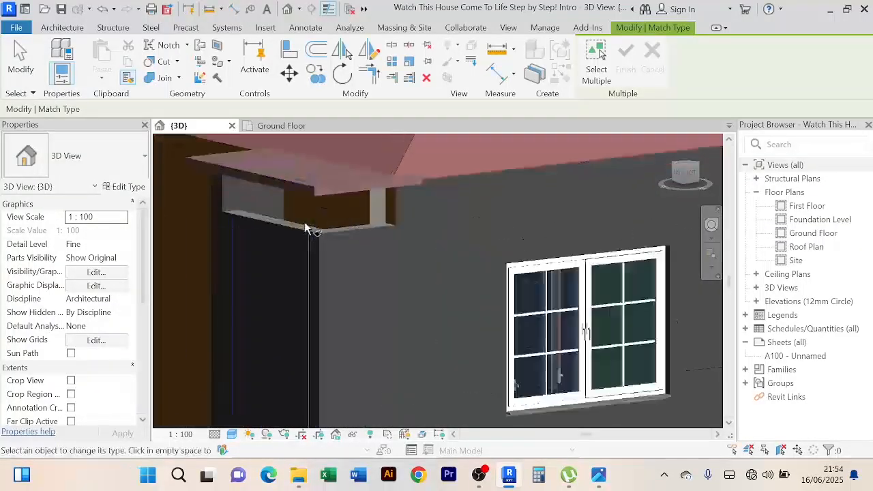
scroll(225, 205, "up", 2)
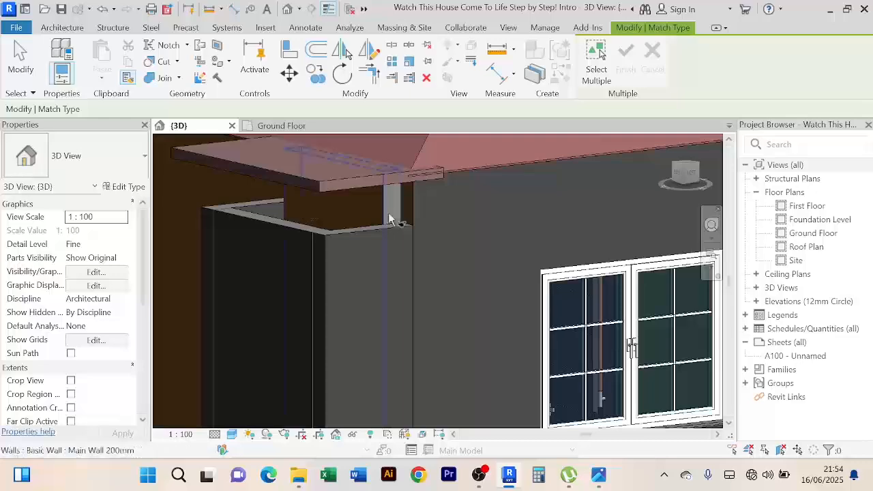
scroll(390, 218, "down", 2)
scroll(390, 219, "down", 3)
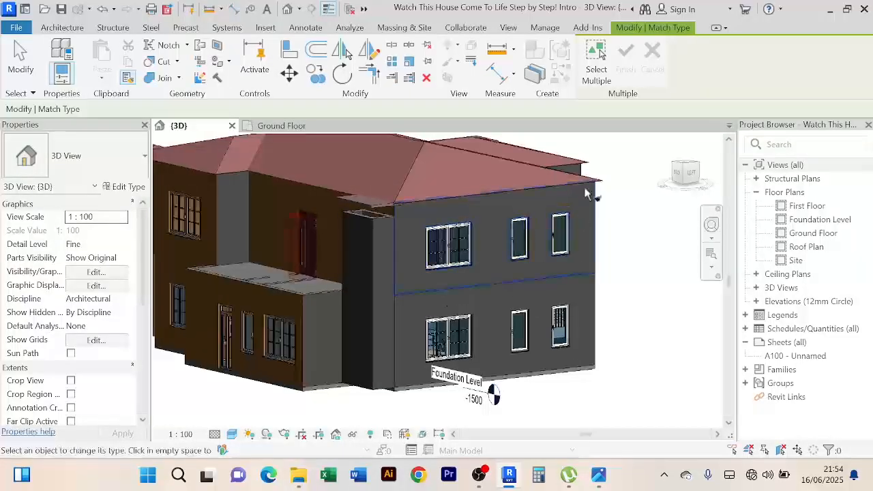
right_click(601, 147)
right_click(607, 155)
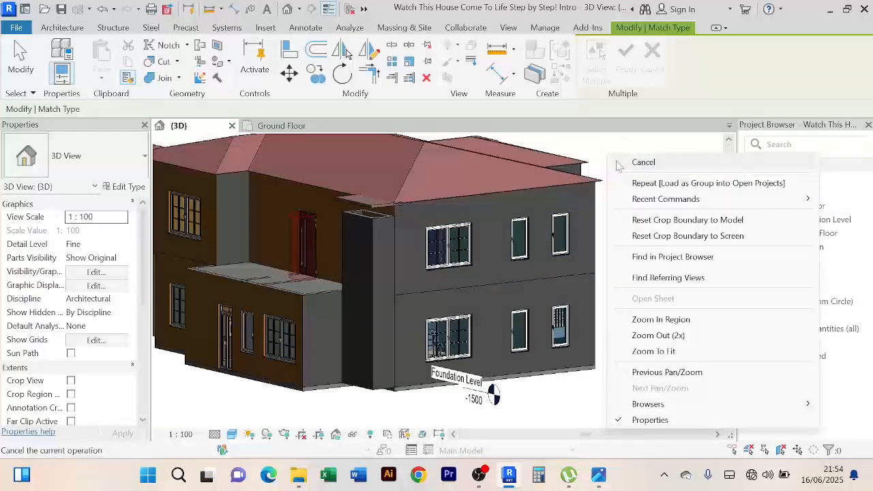
left_click(618, 164)
Set the height offset of the floor slab above the rear corner column beside the terrace to 6550
scroll(372, 208, "up", 3)
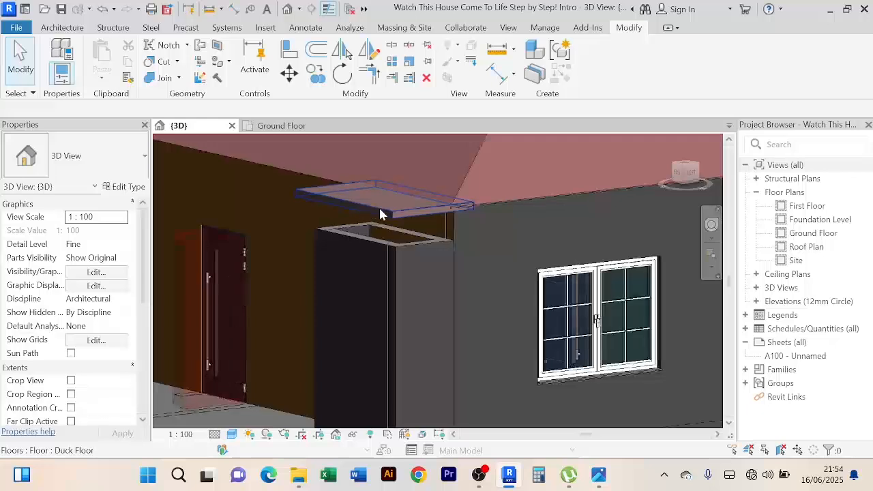
left_click(380, 214)
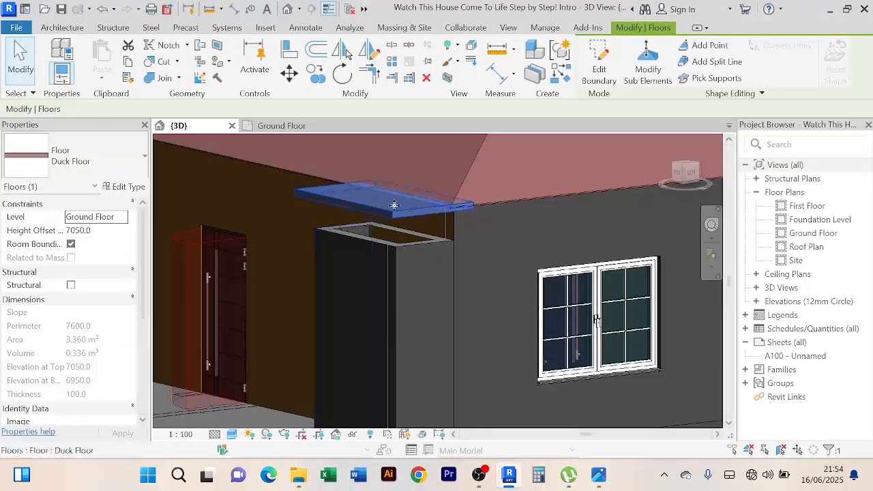
scroll(393, 204, "up", 2)
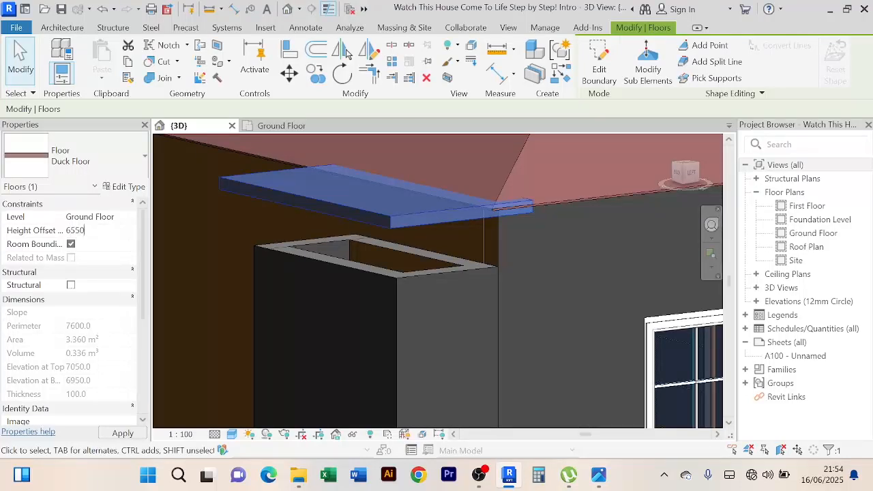
key("Return")
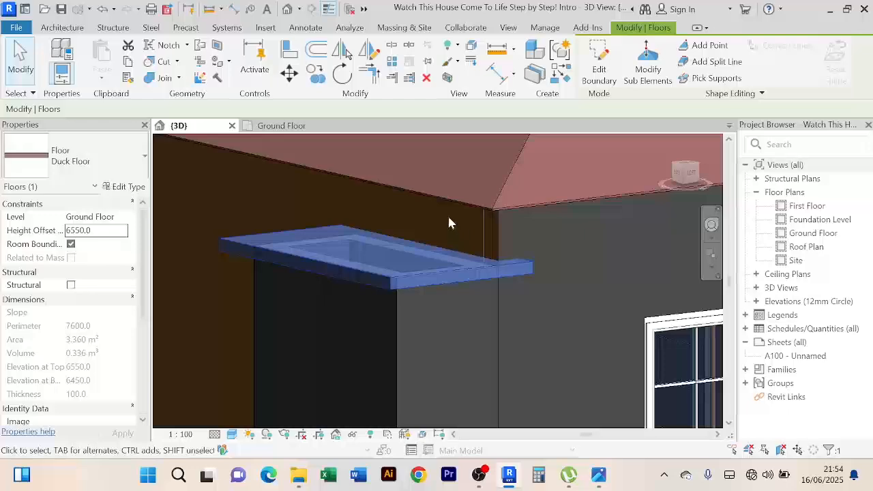
key("Escape")
Set the height offset of the floor slab above the front column to 6550 and deselect it
middle_click_drag(441, 211, 397, 256)
scroll(461, 245, "down", 2)
middle_click_drag(520, 283, 357, 247, "shift")
scroll(446, 198, "up", 2)
middle_click_drag(455, 200, 306, 307)
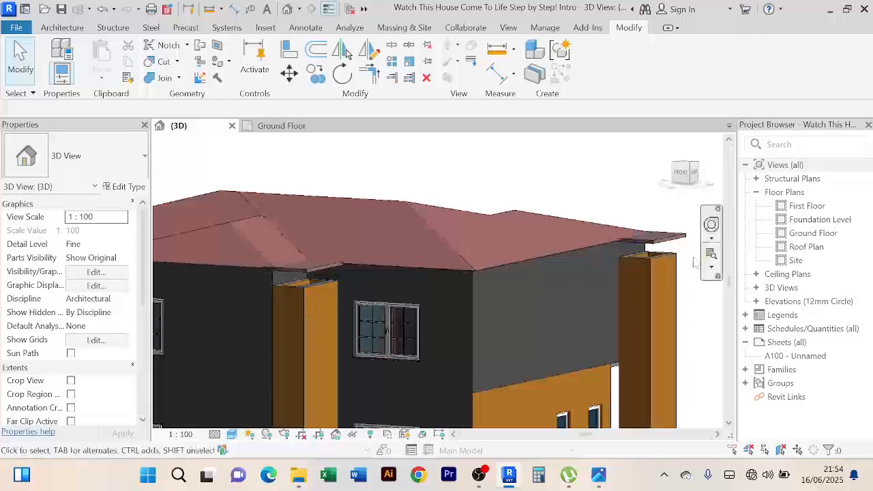
middle_click_drag(218, 267, 188, 273)
left_click(292, 272)
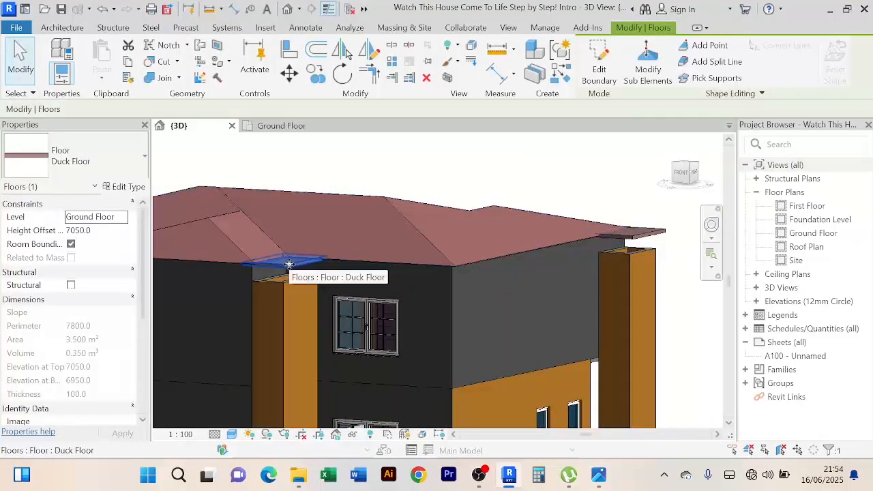
left_click(101, 231)
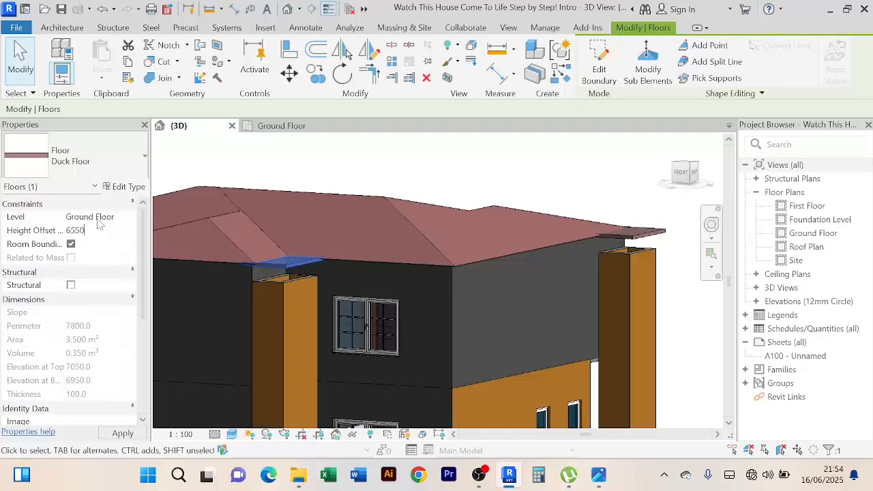
left_click(532, 176)
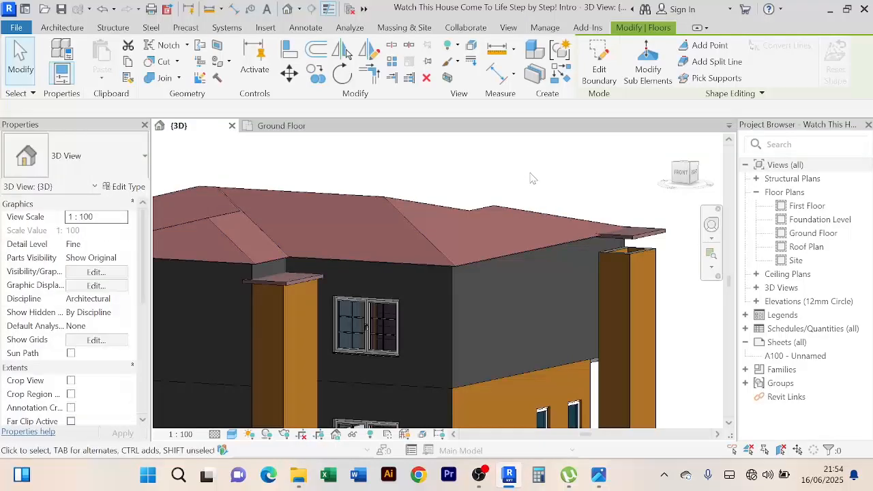
Set the height offset of the floor slab above the detached column to 6550 and deselect it
left_click(631, 238)
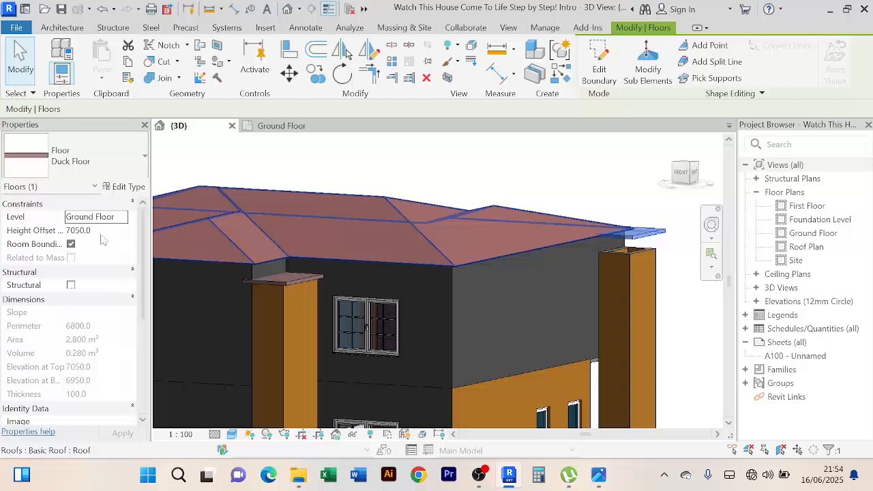
left_click(99, 232)
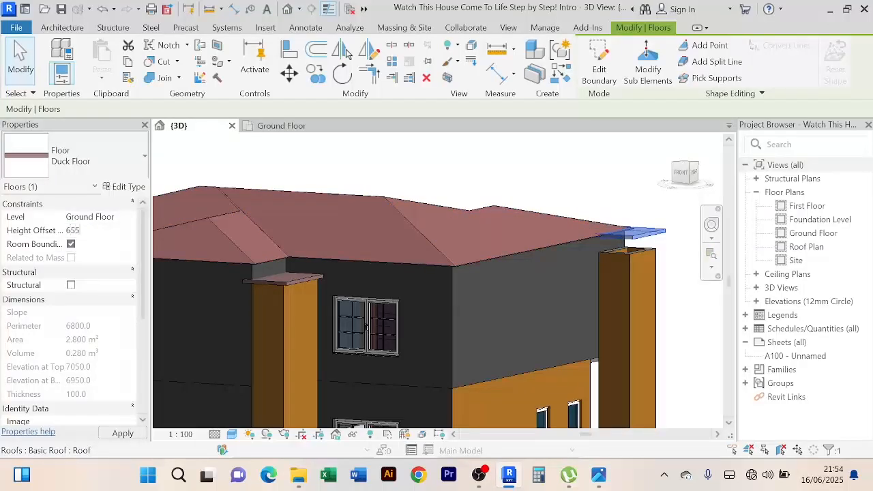
left_click(426, 157)
Start editing the main roof's footprint and open the Roof Plan floor plan view
scroll(430, 158, "down", 1)
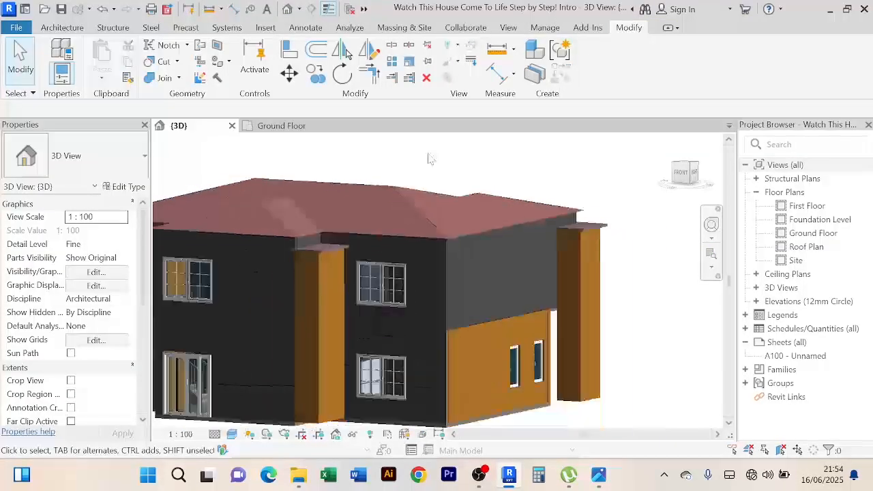
middle_click_drag(434, 160, 513, 238)
scroll(451, 183, "down", 1)
middle_click_drag(586, 278, 651, 316)
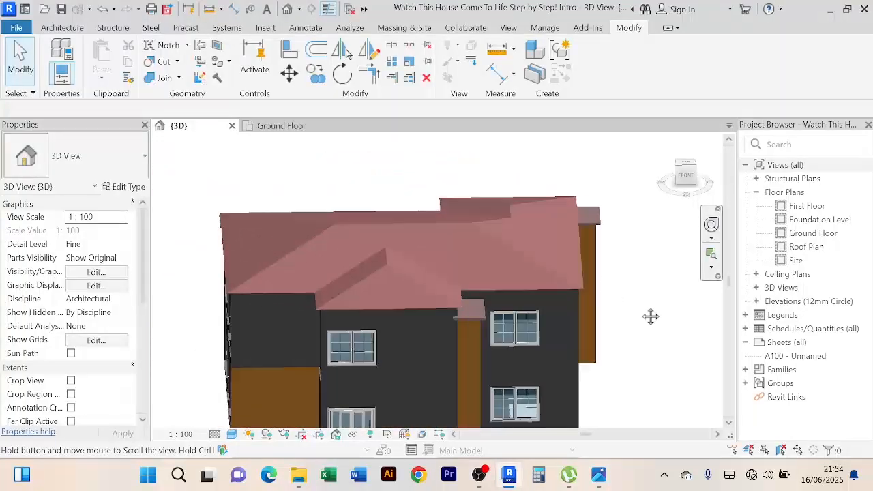
left_click(570, 289)
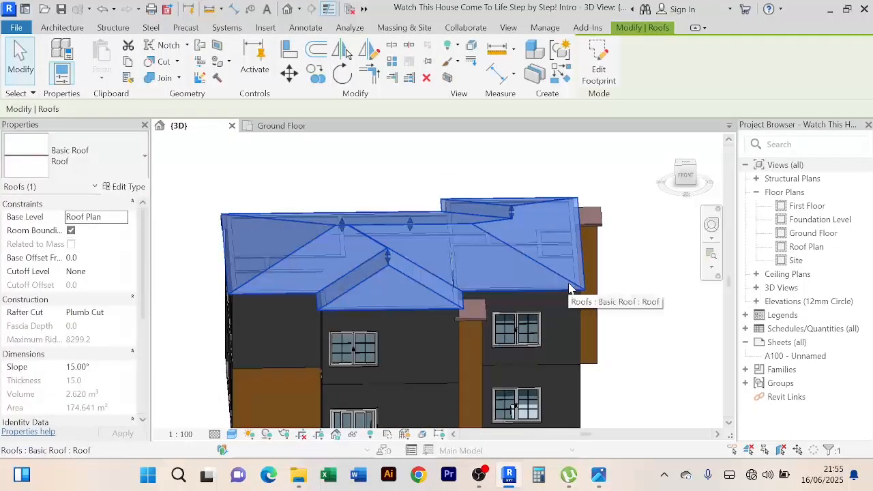
left_click(598, 69)
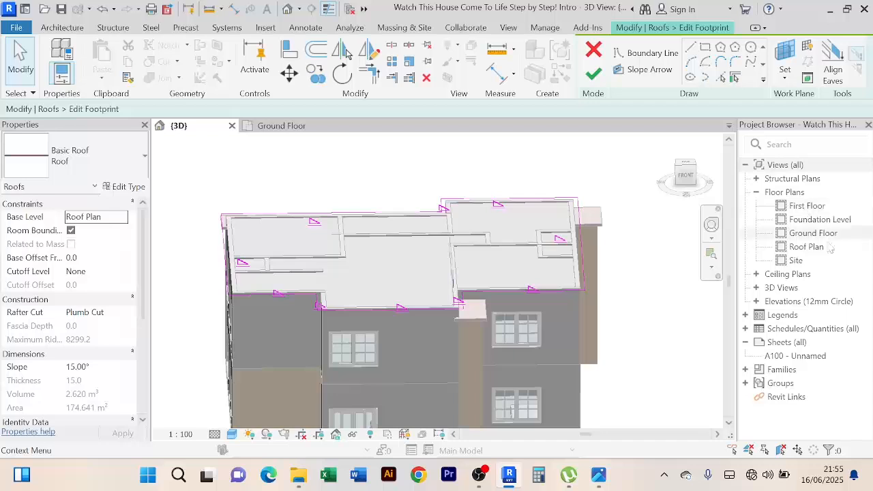
double_click(807, 247)
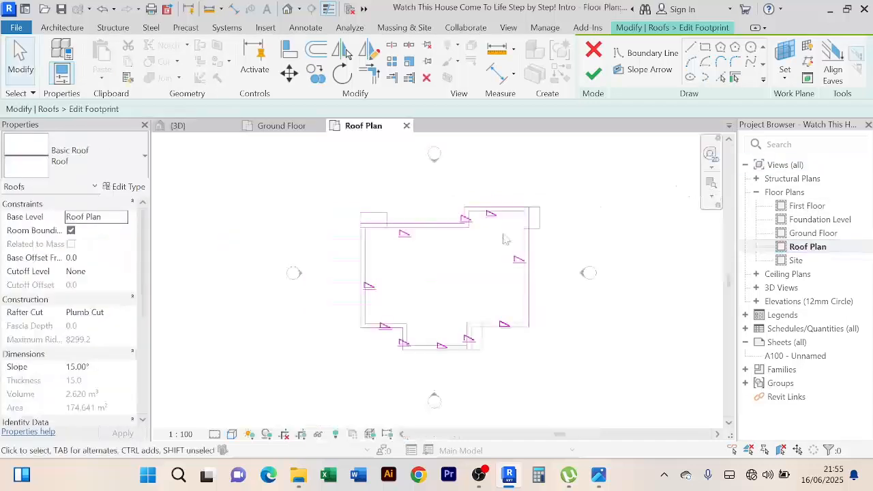
Add an aligned dimension between the roof's rear boundary line beside the detached column and the parallel floor edge
scroll(487, 295, "up", 2)
scroll(488, 295, "up", 3)
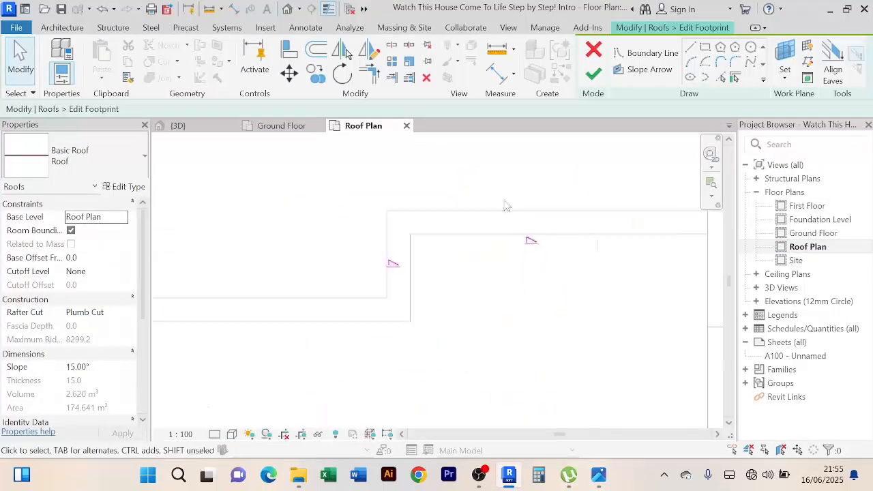
mouse_move(503, 203)
middle_mouse_down()
mouse_move(445, 227)
mouse_move(476, 218)
middle_mouse_up()
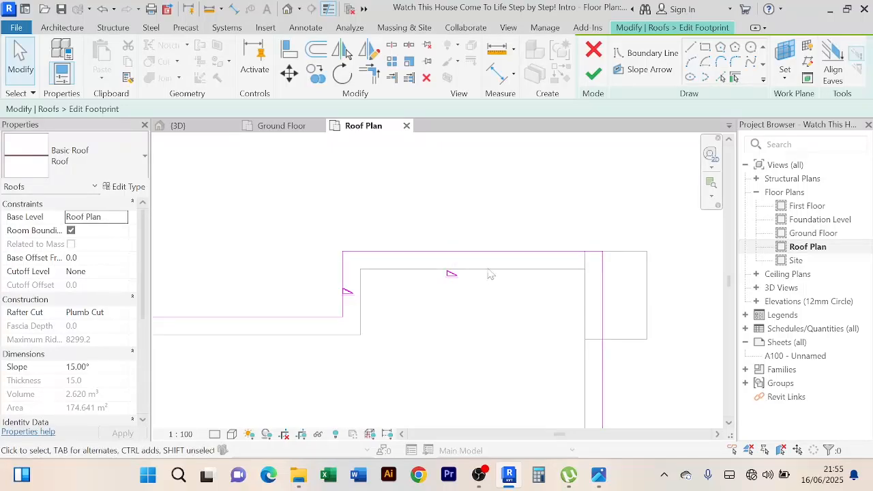
middle_click_drag(504, 225, 452, 234)
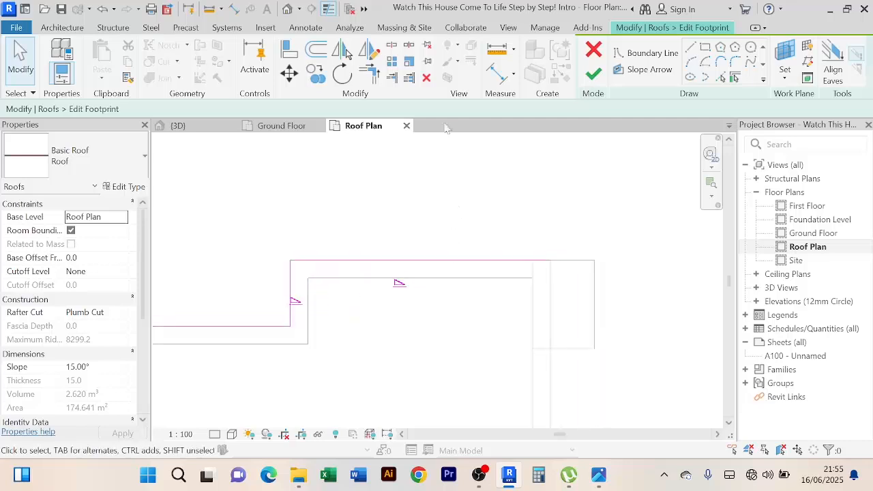
left_click(497, 72)
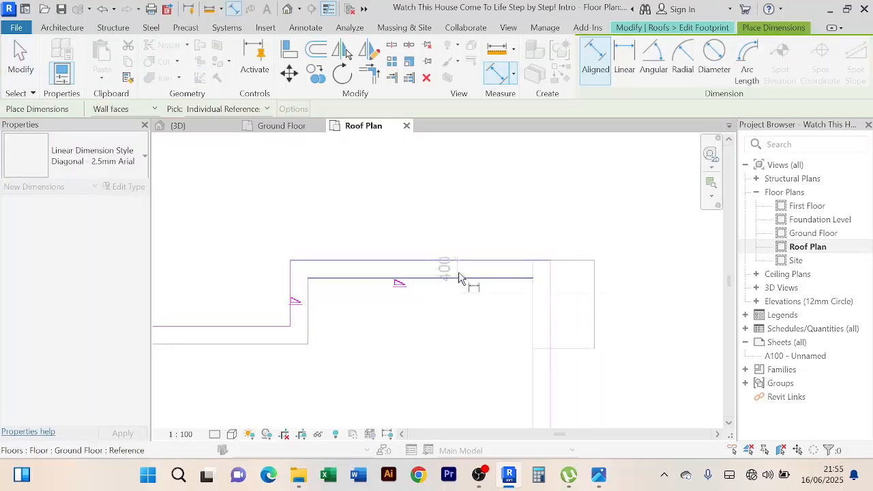
scroll(459, 270, "up", 3)
left_click(464, 269)
right_click(476, 197)
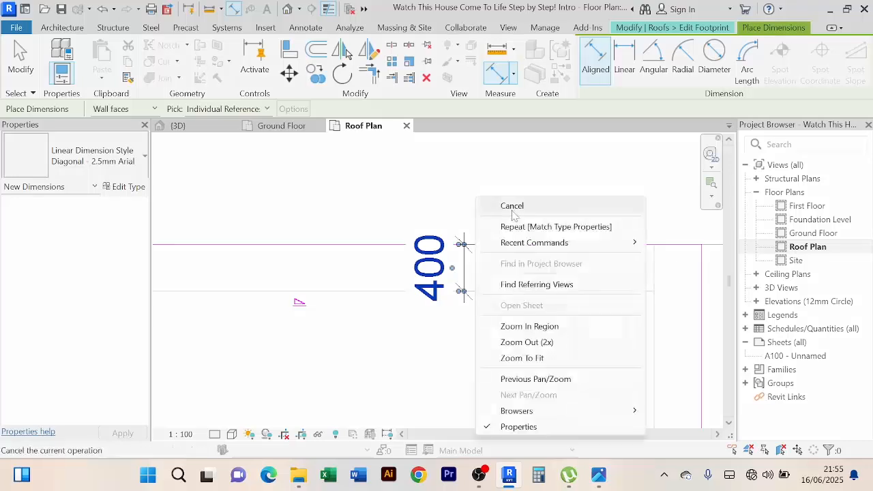
right_click(495, 178)
Set the roof overhang at the rear boundary line beside the detached column to 600 and deselect the line
left_click(515, 246)
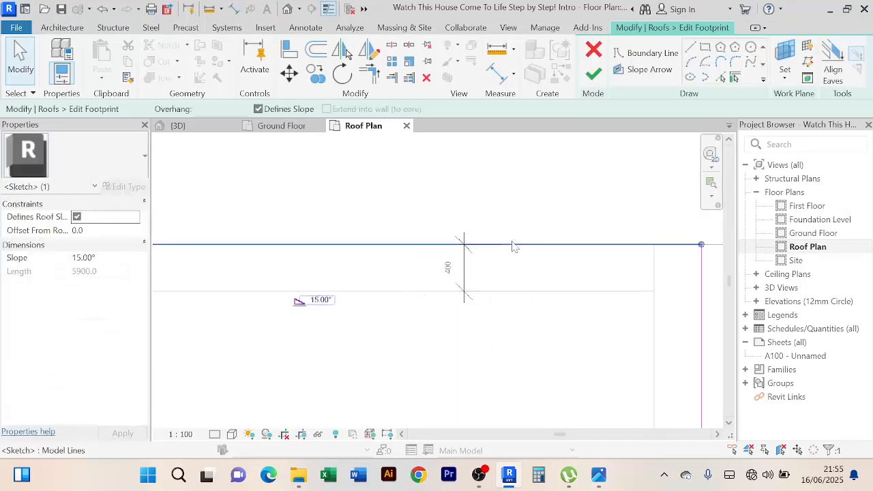
left_click(447, 267)
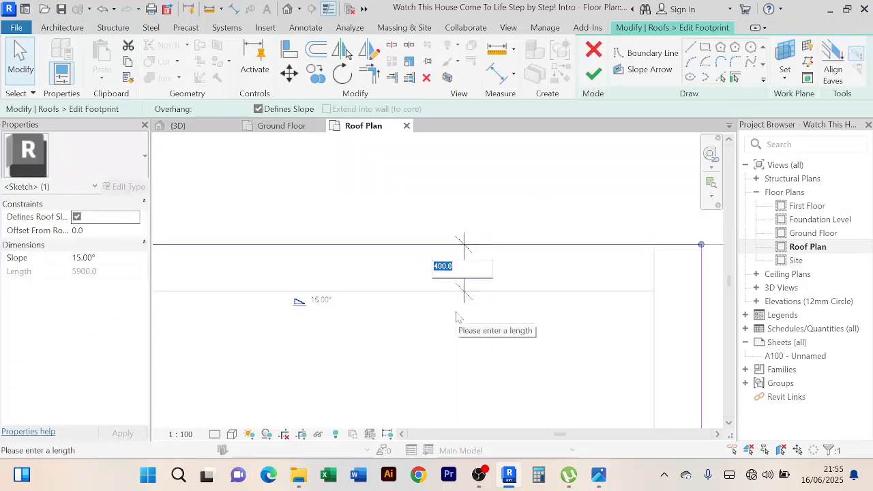
type("6")
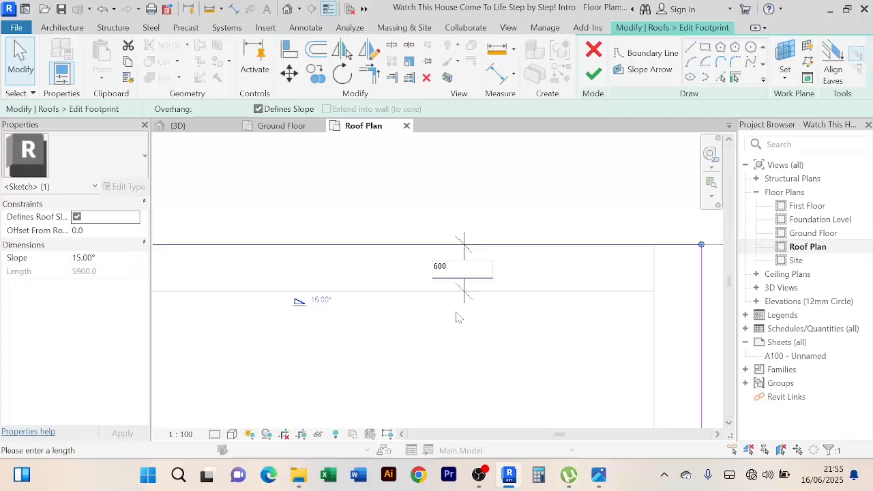
type("00")
key("Return")
scroll(287, 174, "down", 6)
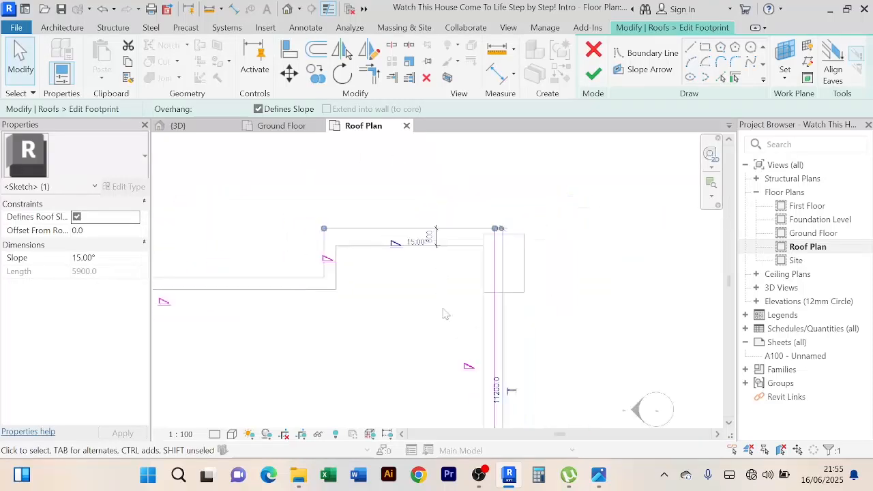
left_click(255, 179)
Add an aligned dimension between the short roof boundary line at the rear step and the adjacent floor edge
scroll(276, 177, "up", 2)
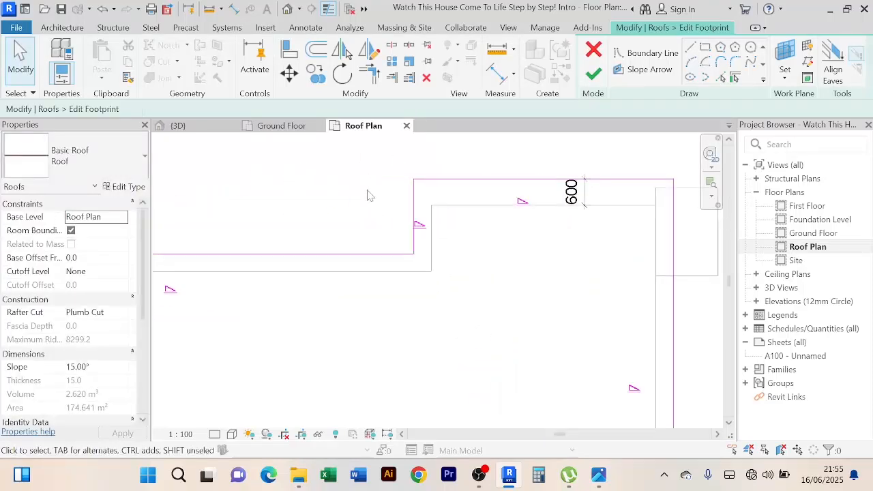
left_click(414, 217)
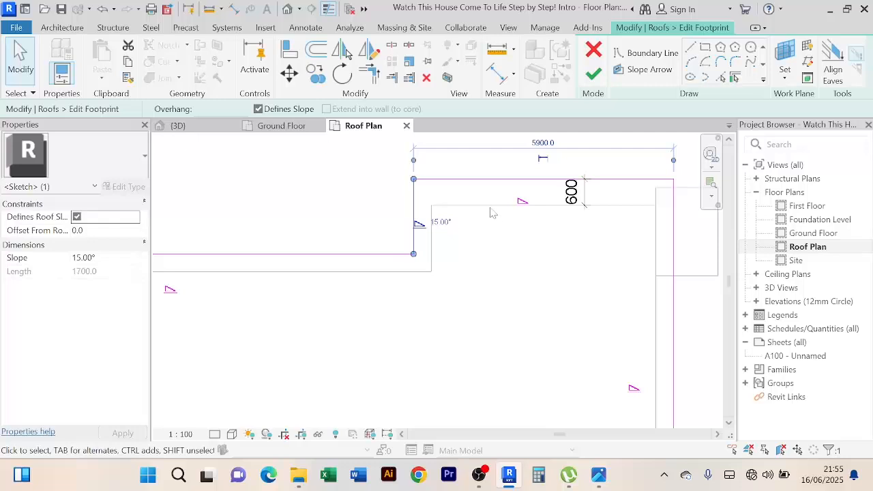
left_click(481, 262)
left_click(500, 73)
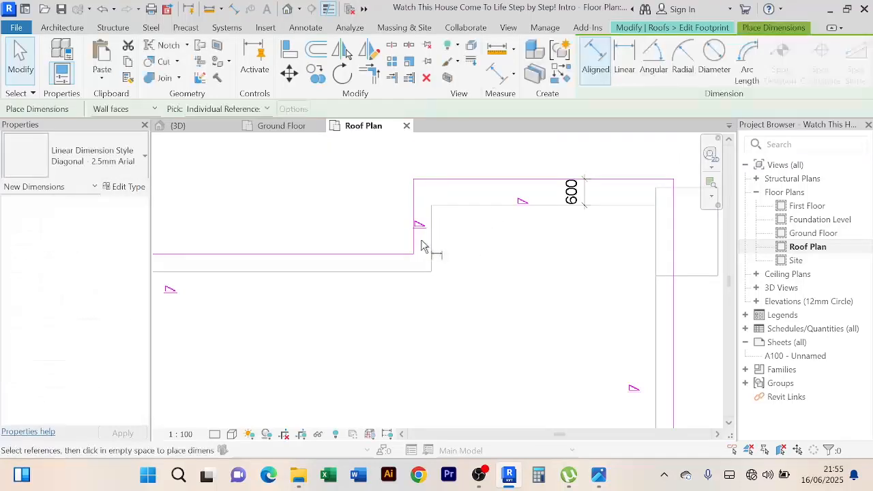
scroll(425, 244, "up", 1)
left_click(411, 192)
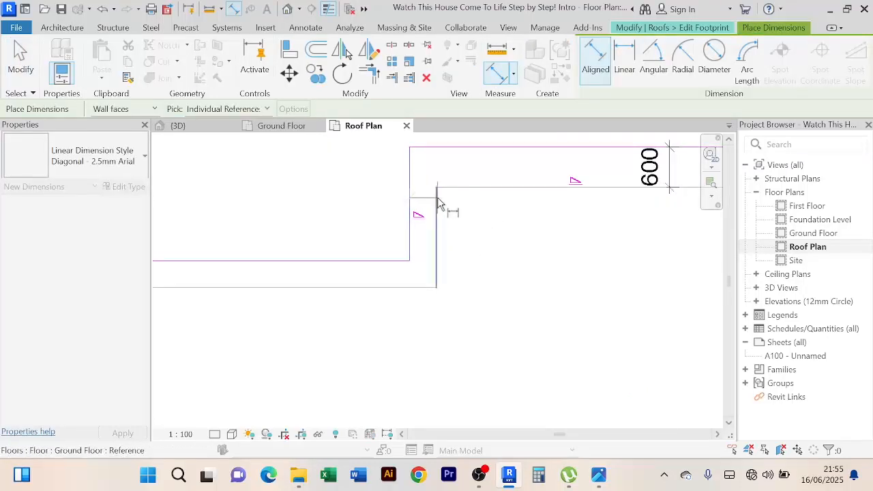
left_click(437, 198)
scroll(428, 198, "up", 5)
left_click(417, 201)
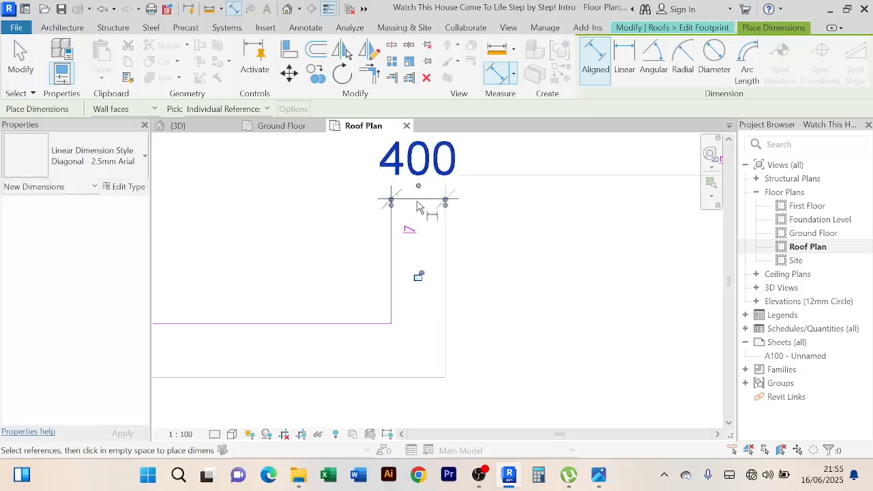
Dimension the overhang between the recessed rear roof boundary line and the floor edge below it
scroll(391, 200, "down", 6)
middle_click_drag(237, 233, 361, 221)
left_click(372, 242)
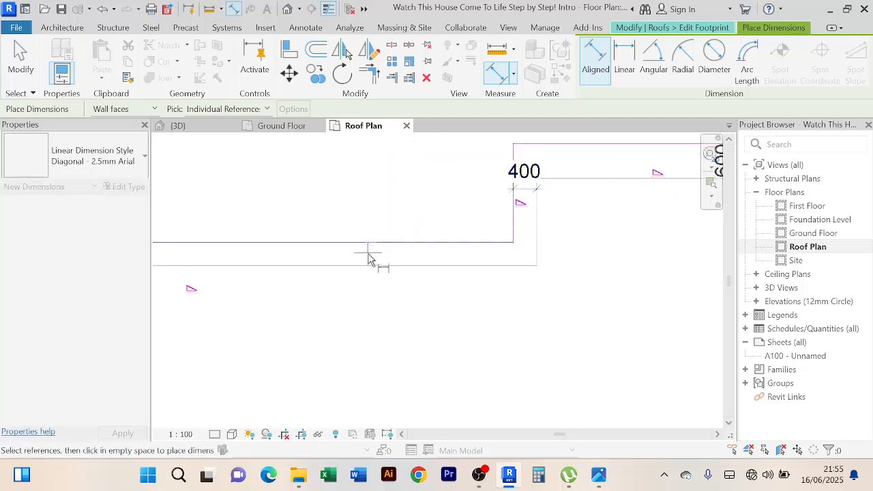
left_click(370, 268)
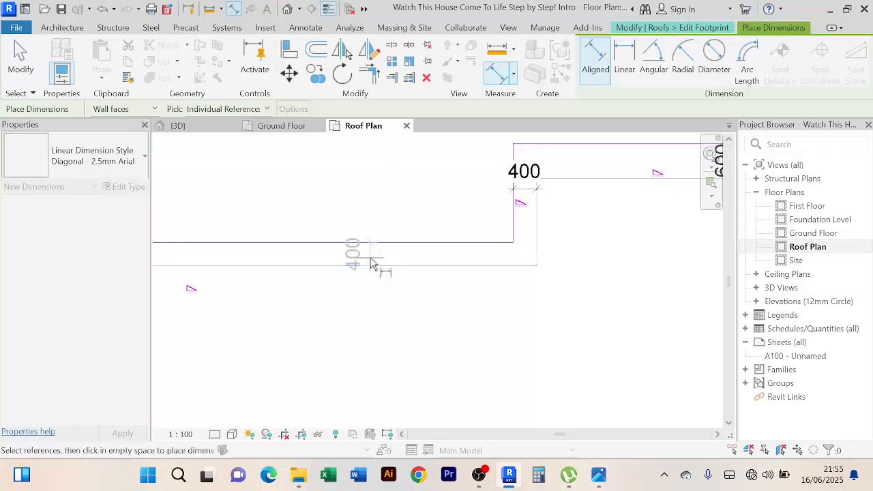
scroll(372, 266, "up", 3)
left_click(370, 263)
Dimension the overhang between the roof boundary line along the house's left side and the floor edge
scroll(400, 296, "down", 5)
middle_click_drag(399, 296, 402, 323)
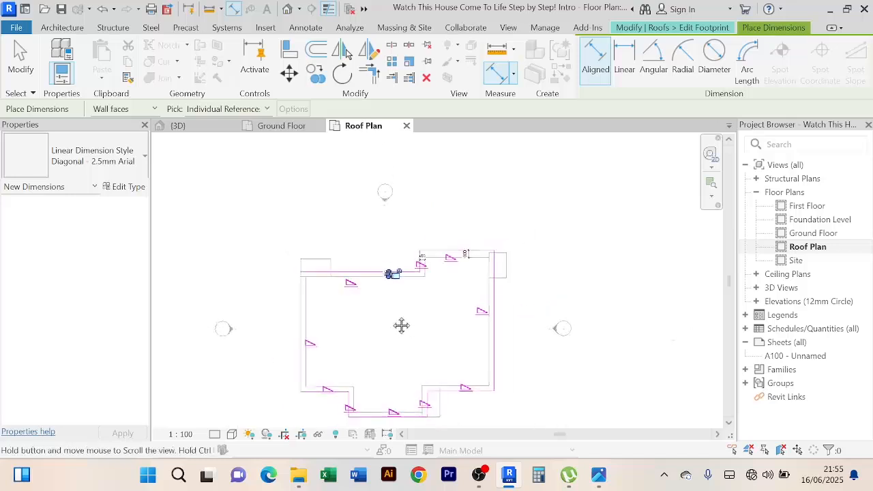
scroll(328, 262, "up", 4)
scroll(328, 262, "up", 2)
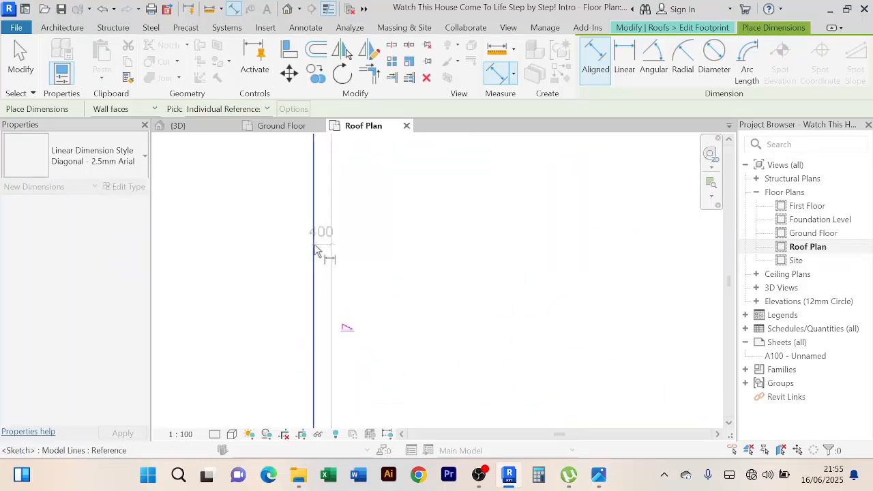
scroll(473, 266, "down", 5)
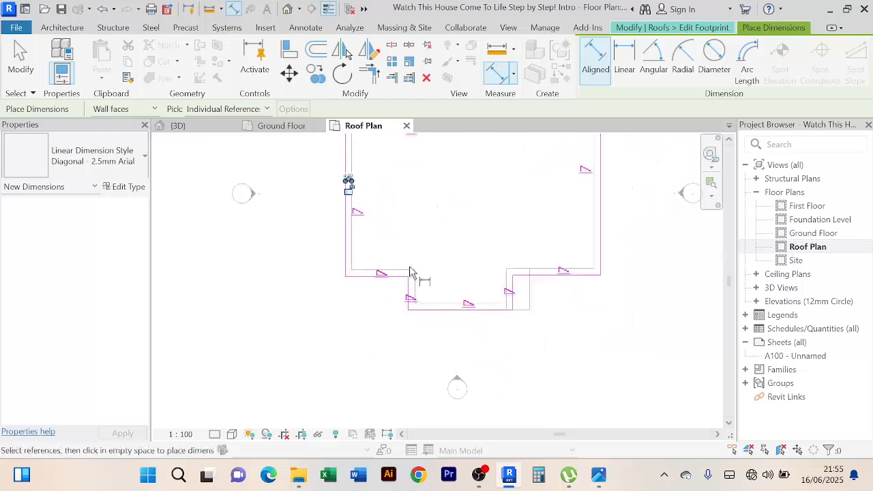
scroll(409, 272, "up", 4)
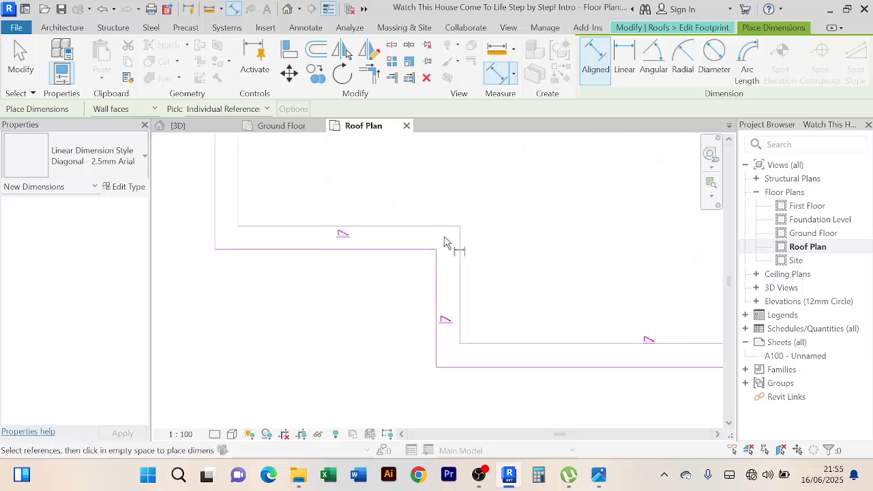
Dimension the roof overhangs along the front-left boundary line and the short step line joining it to the projecting front bay
left_click(395, 249)
left_click(394, 241)
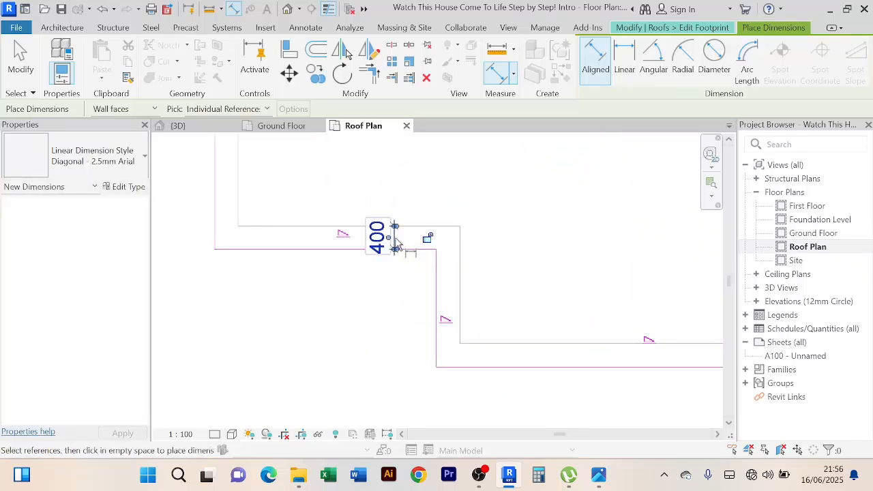
left_click(438, 297)
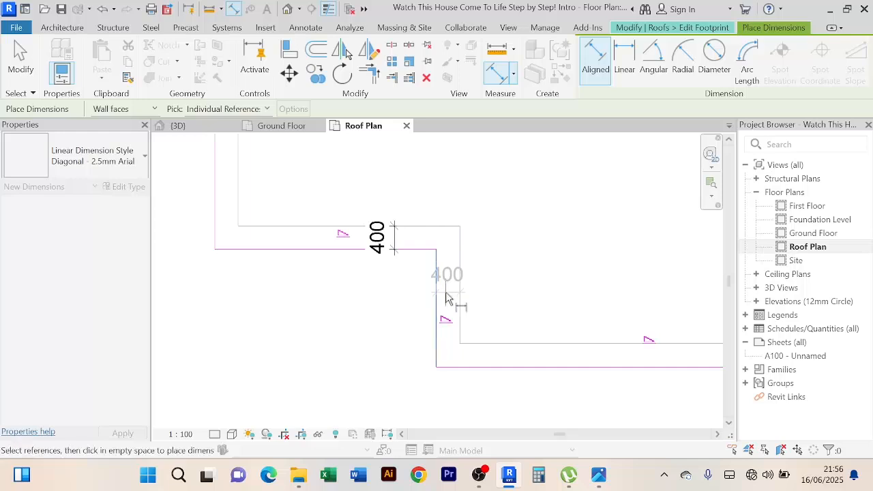
Add an aligned dimension between the projecting front bay's long roof boundary line and the floor edge behind it
scroll(532, 296, "down", 3)
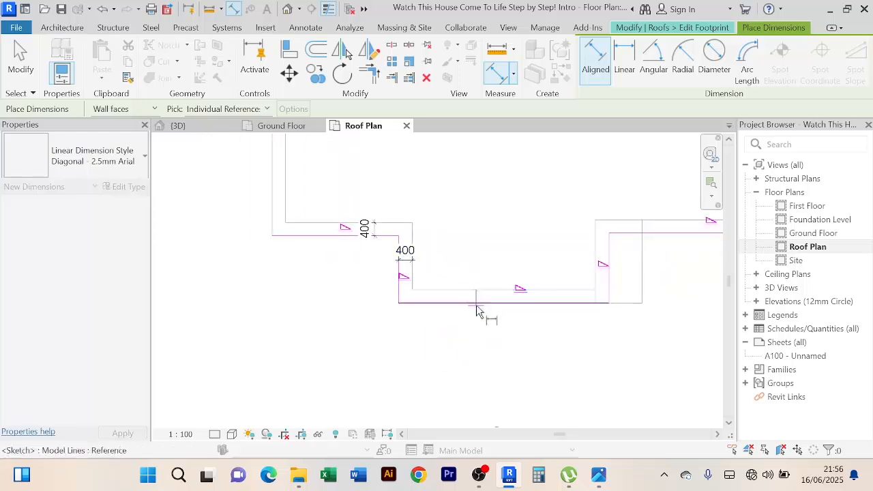
scroll(480, 307, "up", 5)
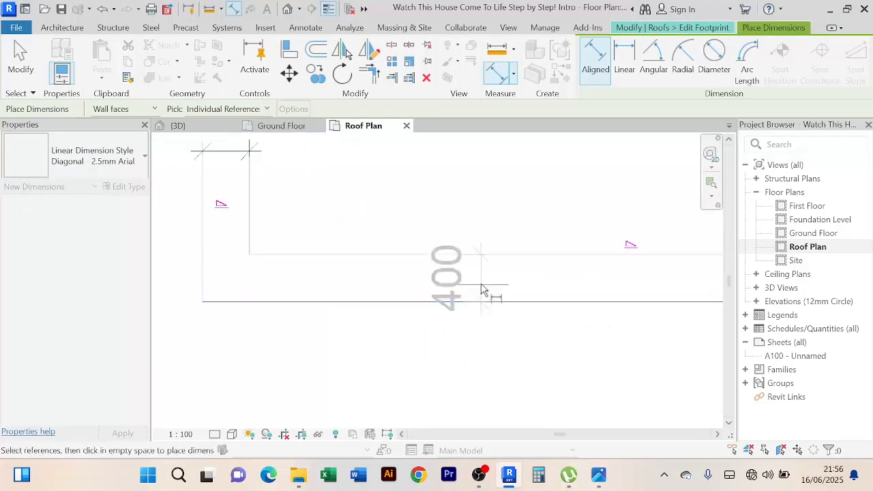
left_click(482, 288)
Dimension the overhang between the short roof boundary line on the front bay's right side and the adjacent floor edge
scroll(494, 296, "down", 5)
middle_click_drag(535, 349, 359, 328)
scroll(458, 281, "up", 2)
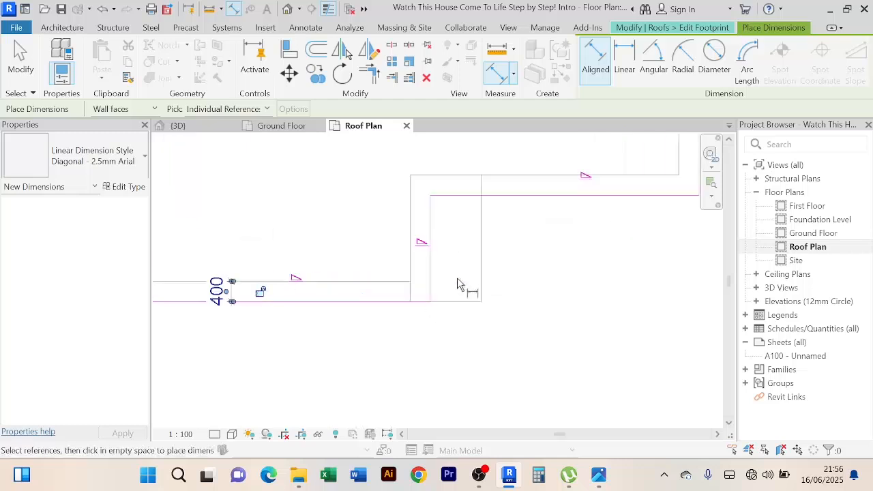
scroll(438, 257, "up", 2)
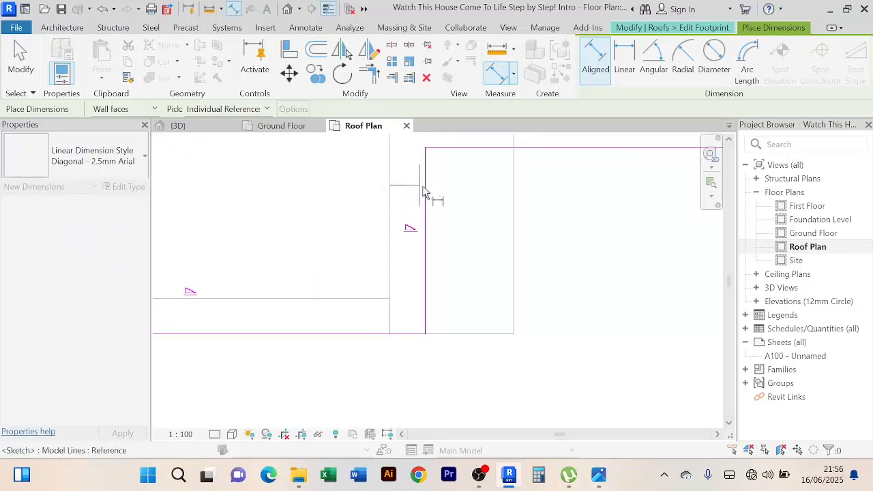
left_click(424, 188)
left_click(411, 187)
Dimension the overhang between the front-right roof boundary line and the parallel floor edge
scroll(432, 204, "down", 3)
middle_click_drag(630, 278, 547, 314)
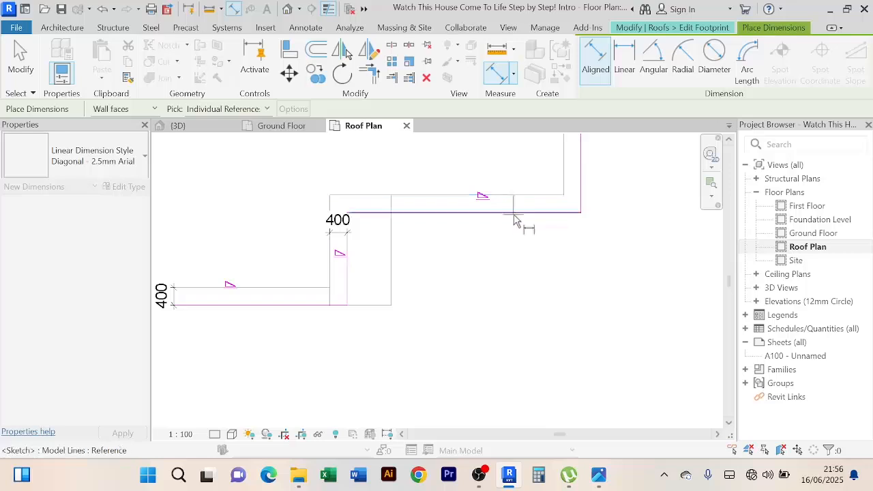
left_click(517, 212)
scroll(517, 217, "up", 3)
left_click(515, 213)
left_click(517, 199)
Dimension the overhang between the roof boundary line along the house's right side and the floor edge, and end the dimensioning command
scroll(530, 239, "down", 4)
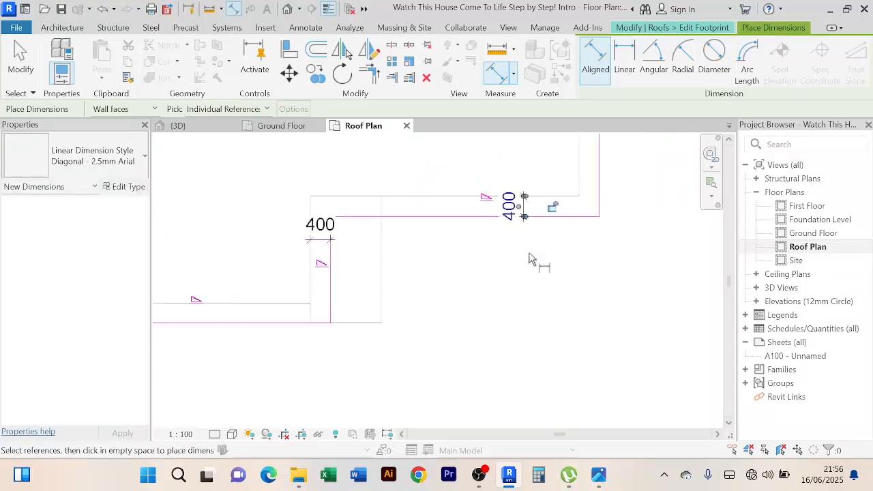
scroll(613, 196, "down", 2)
middle_click_drag(594, 232, 501, 355)
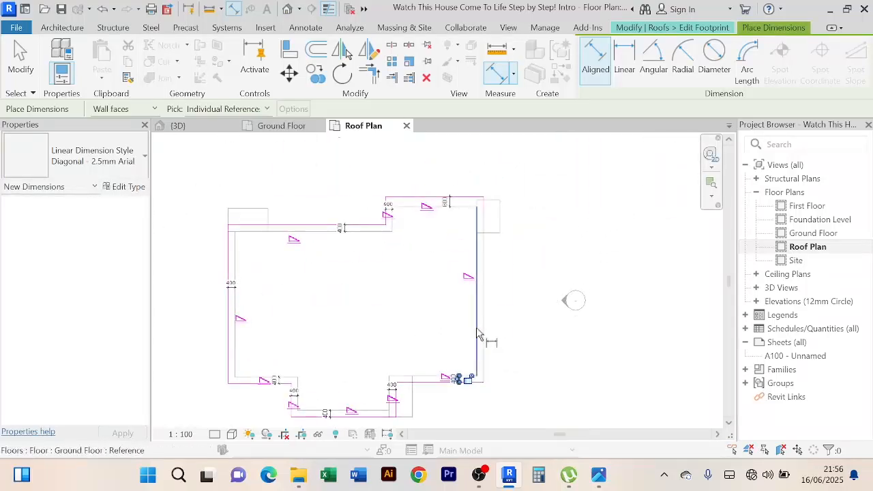
left_click(476, 328)
scroll(476, 327, "up", 2)
left_click(489, 315)
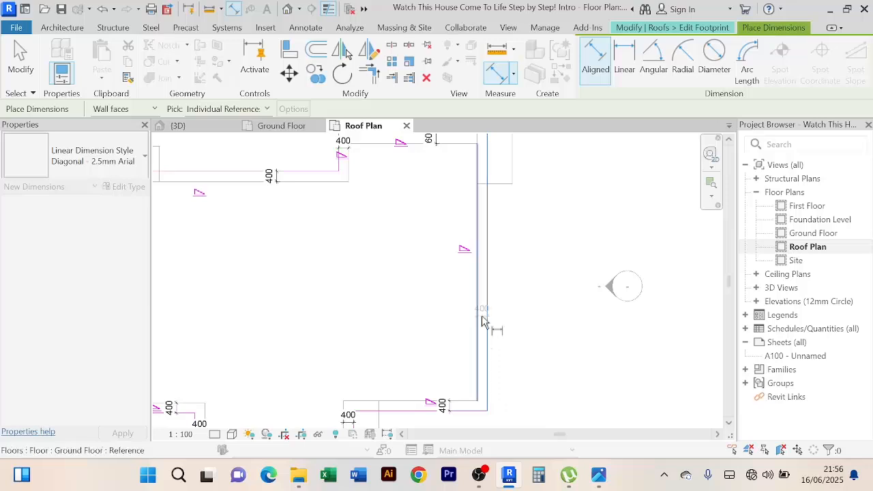
scroll(483, 319, "up", 3)
left_click(484, 318)
scroll(526, 287, "down", 5)
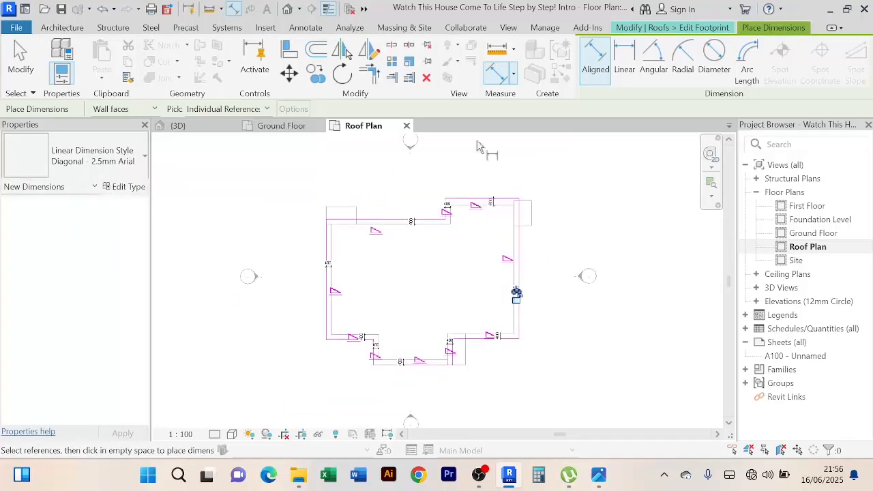
right_click(526, 168)
left_click(553, 175)
Set the roof overhang along the house's right side to 600 and deselect the boundary line
scroll(503, 257, "up", 4)
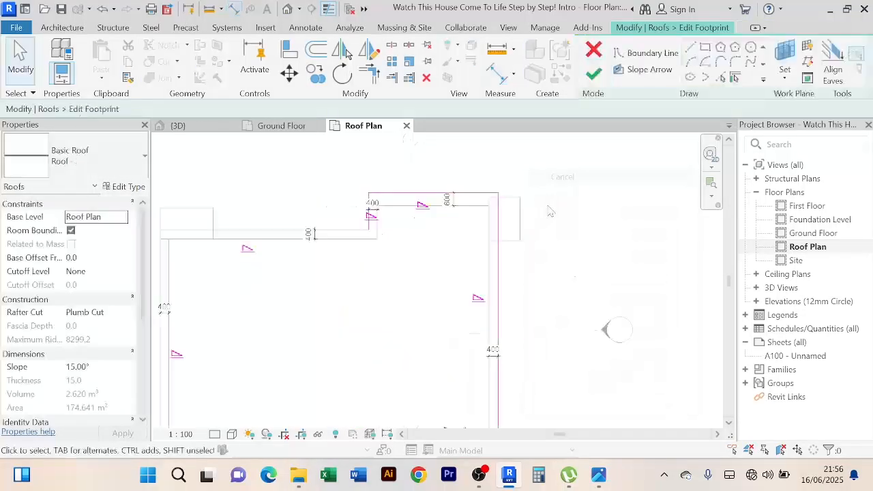
left_click(461, 237)
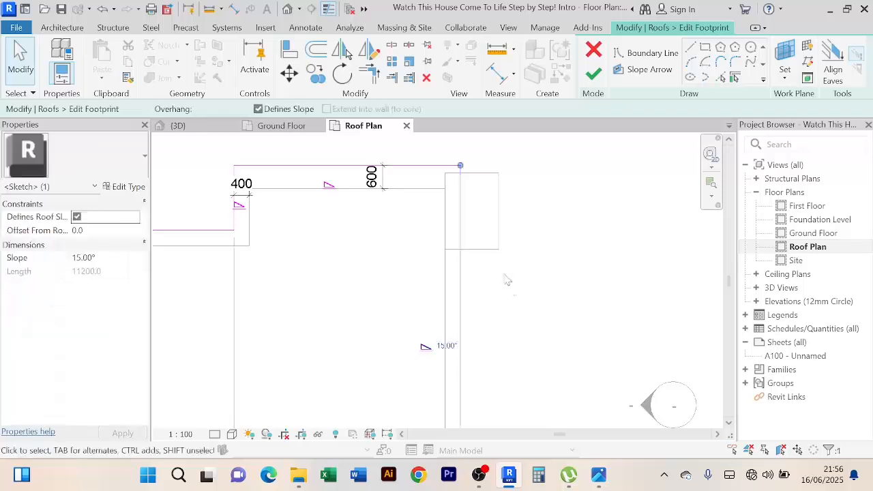
scroll(544, 320, "down", 2)
middle_click_drag(561, 335, 520, 237)
scroll(453, 289, "up", 2)
scroll(462, 294, "up", 3)
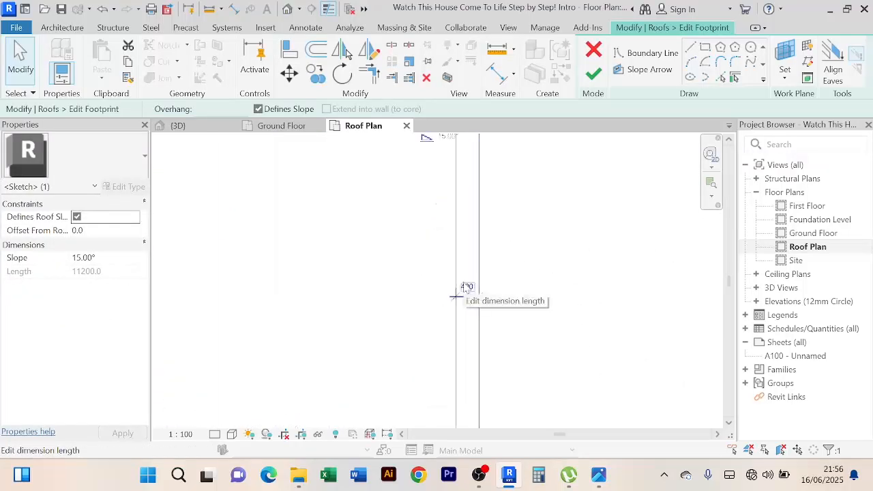
left_click(448, 279)
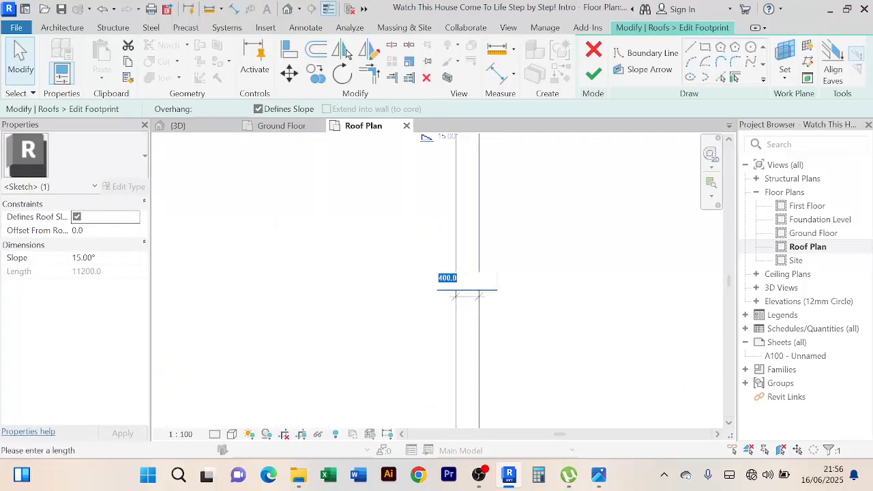
type("600")
key("Return")
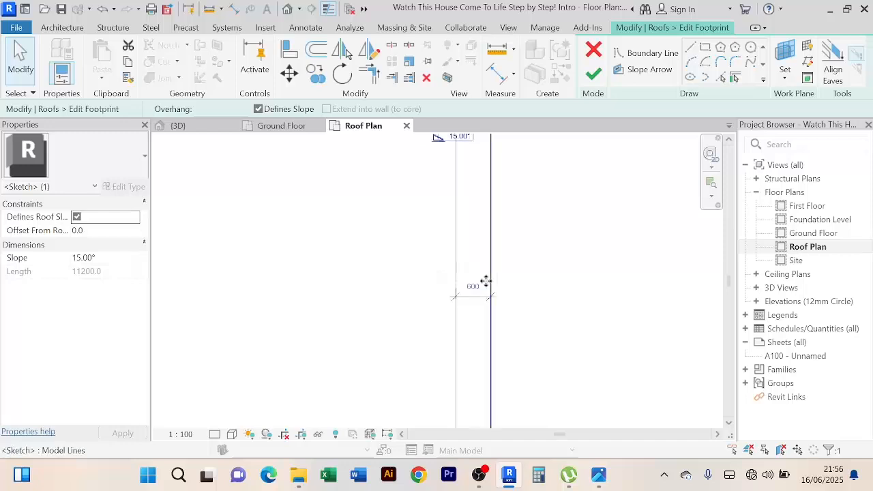
scroll(551, 282, "down", 1)
left_click(566, 284)
Set the overhang of the front-right roof boundary line to 600 and deselect it
scroll(566, 300, "down", 3)
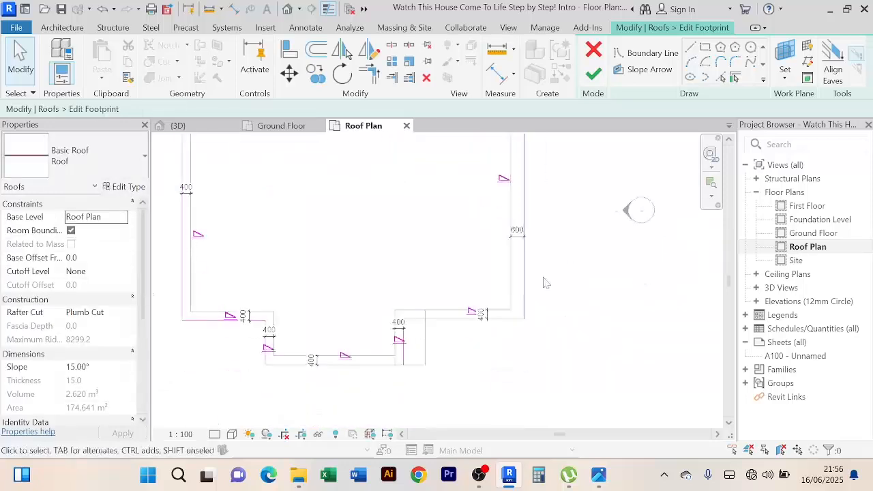
scroll(460, 321, "up", 3)
left_click(478, 299)
scroll(480, 295, "up", 2)
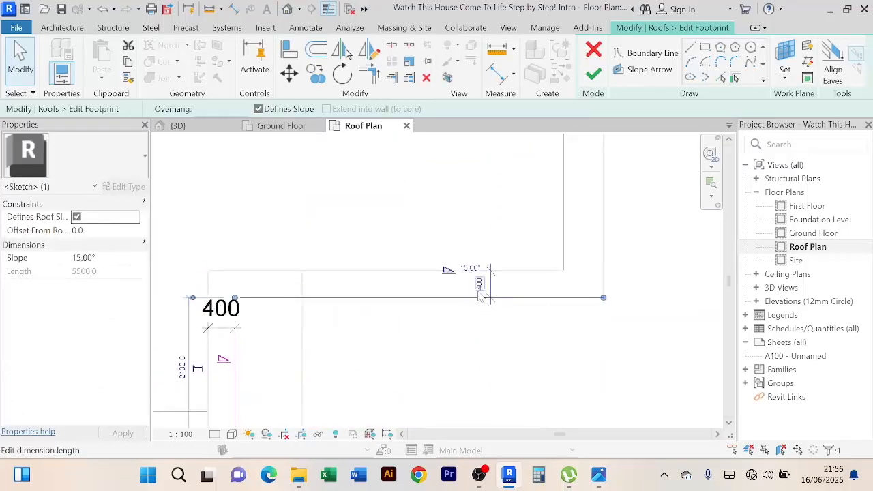
left_click(480, 293)
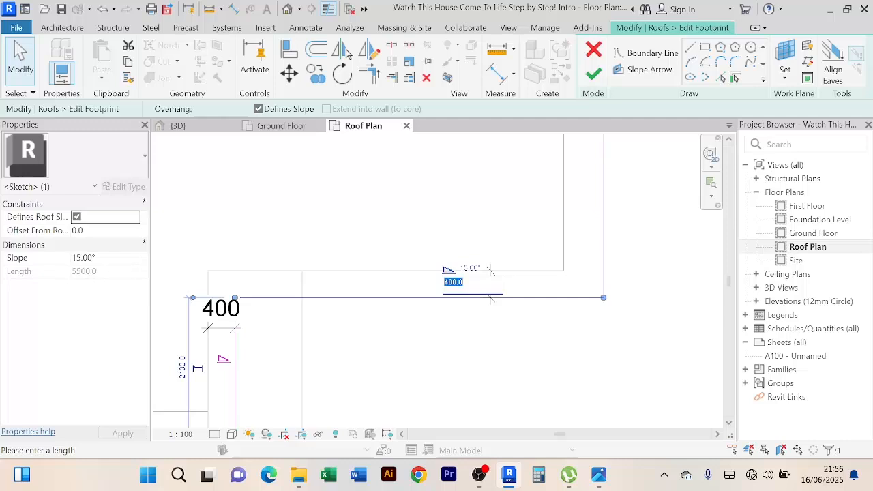
key("Return")
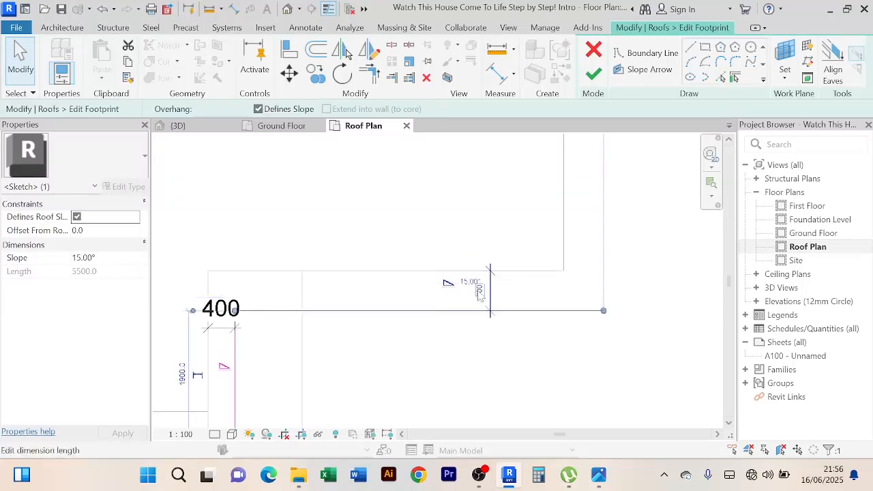
scroll(469, 305, "down", 2)
left_click(466, 367)
Set the overhang of the short roof boundary line on the front bay's right side to 600 and deselect it
middle_click_drag(470, 374, 557, 331)
scroll(414, 313, "up", 3)
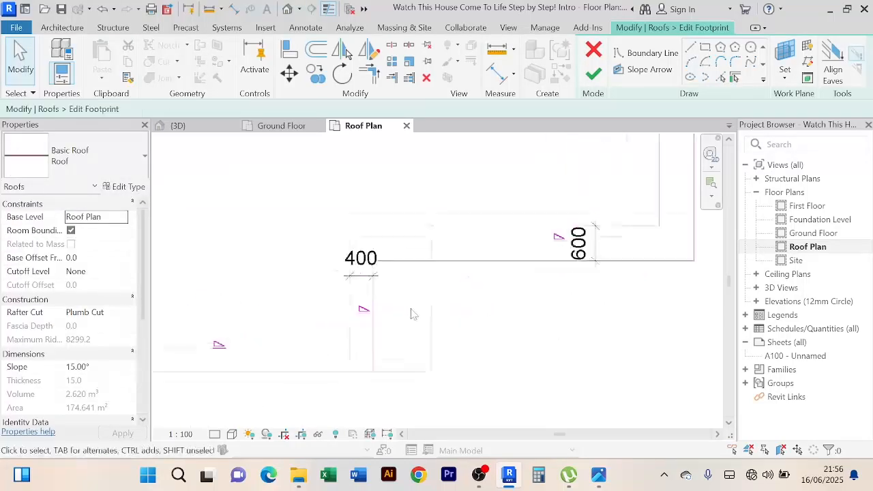
left_click(364, 342)
scroll(332, 322, "up", 2)
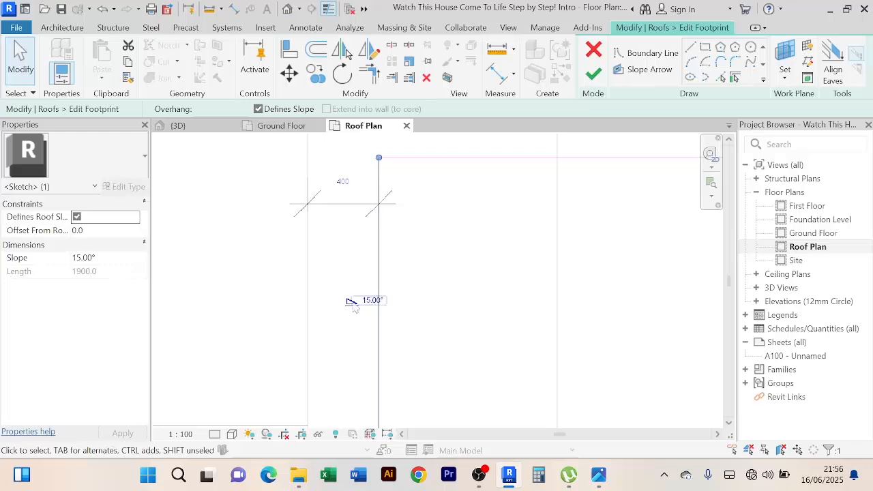
scroll(429, 302, "down", 2)
left_click(381, 228)
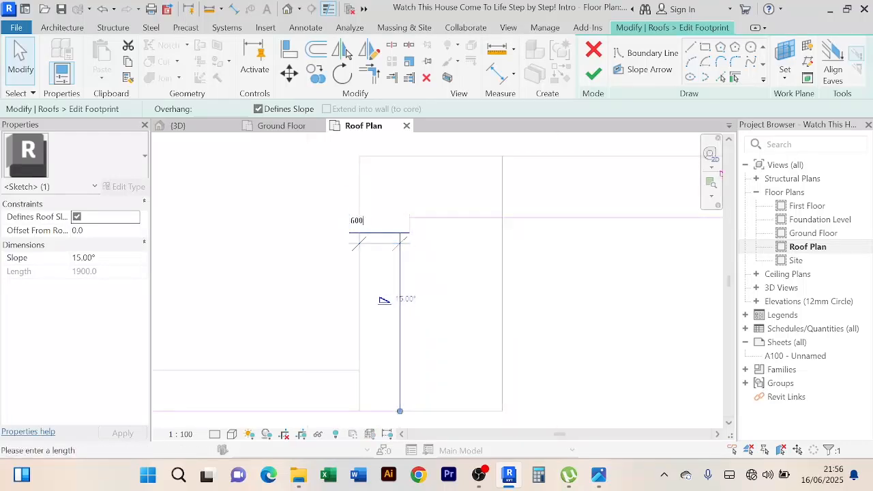
type("600")
key("Return")
scroll(497, 277, "up", 2)
left_click(290, 384)
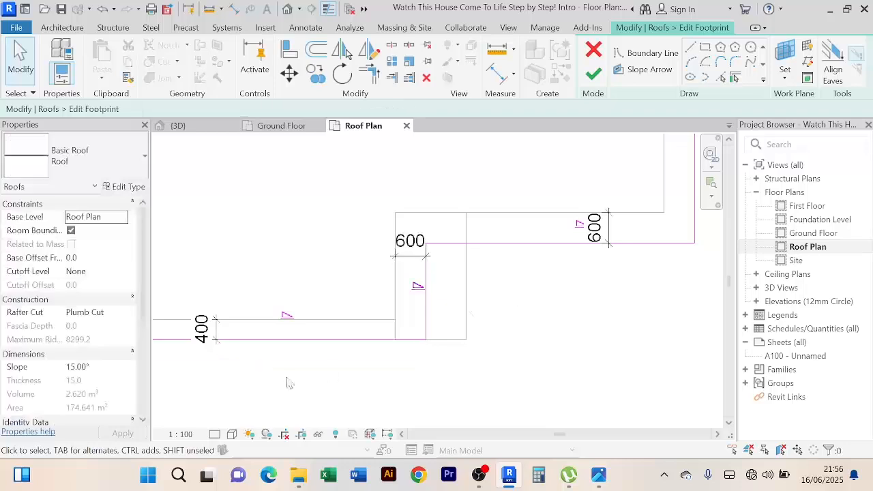
Set the overhang of the projecting front bay's long roof boundary line to 600 and deselect it
scroll(323, 280, "down", 1)
middle_click_drag(331, 285, 427, 276)
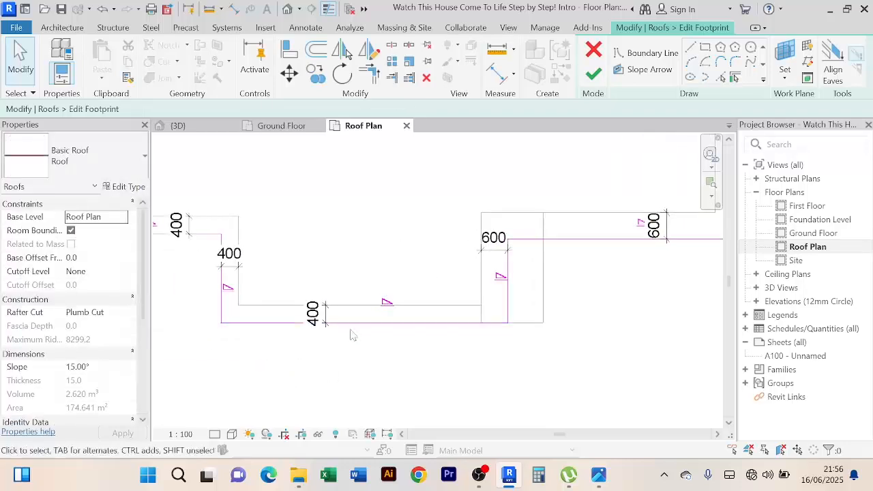
left_click(345, 326)
scroll(345, 326, "up", 2)
left_click(314, 307)
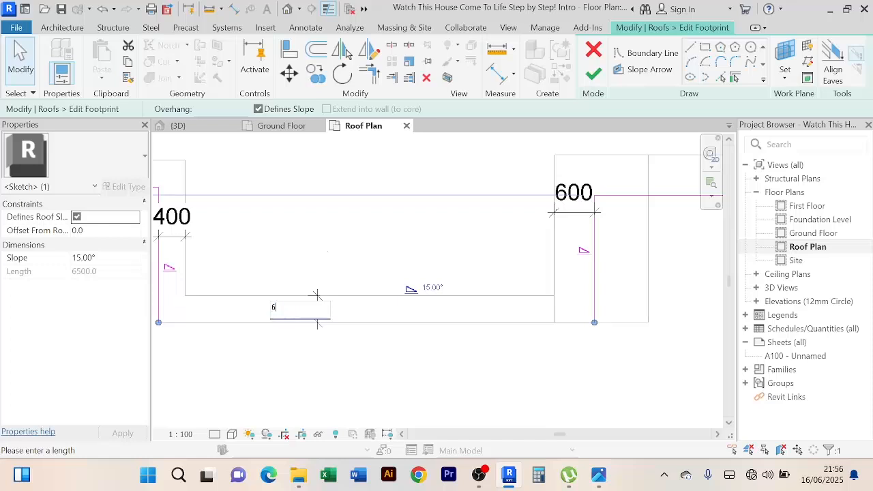
key("Return")
scroll(332, 255, "down", 2)
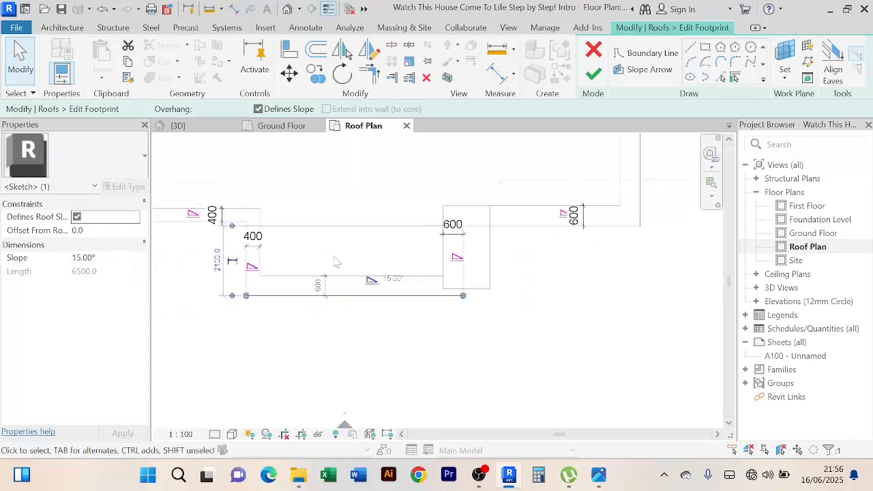
left_click(333, 256)
Set the overhang of the short roof boundary line on the front bay's left side to 600 and deselect it
middle_click_drag(334, 255, 424, 273)
scroll(393, 269, "up", 2)
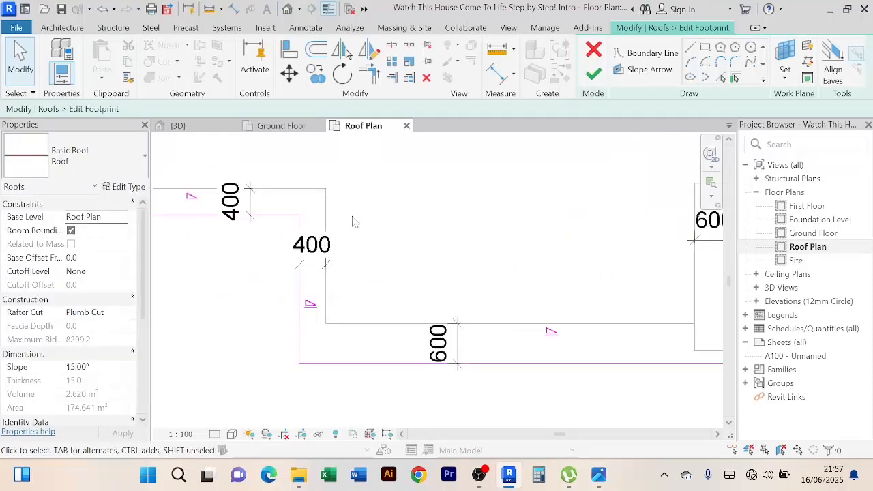
left_click(303, 226)
left_click(313, 255)
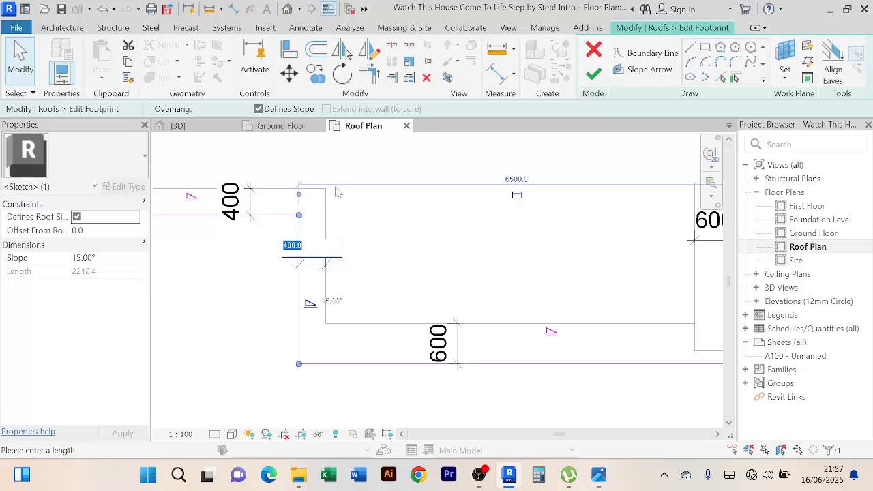
type("600")
key("Return")
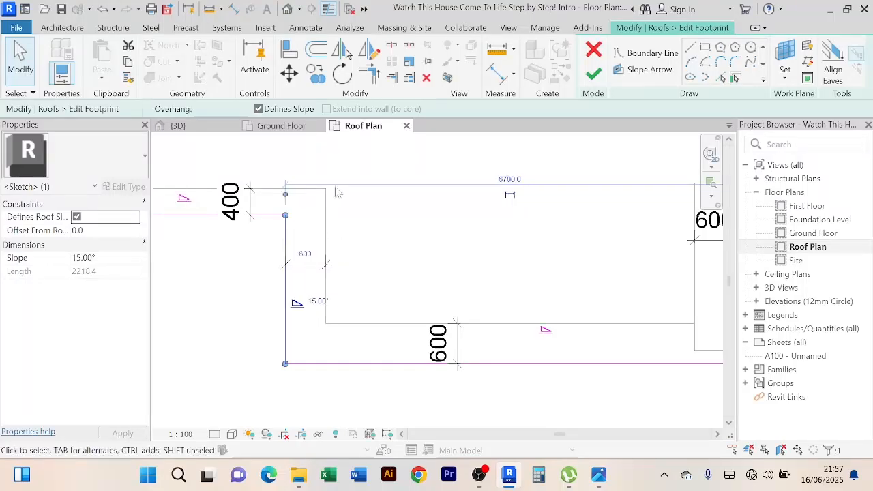
scroll(252, 302, "down", 2)
left_click(252, 302)
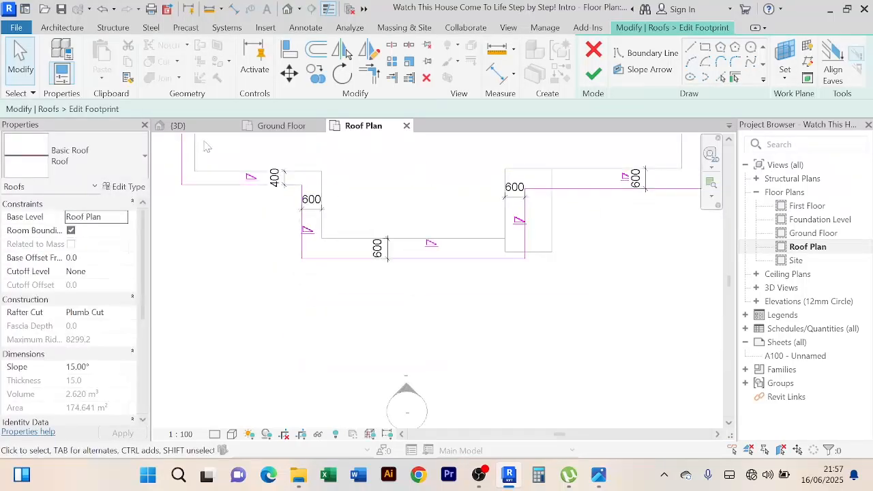
Set the overhang of the front-left roof boundary line to 600 and deselect it
left_click(226, 190)
scroll(282, 181, "up", 4)
left_click(248, 170)
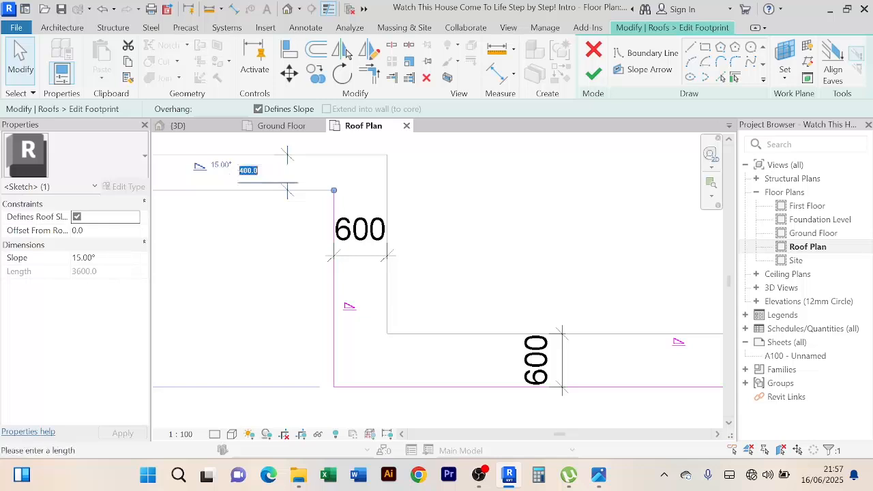
key("Return")
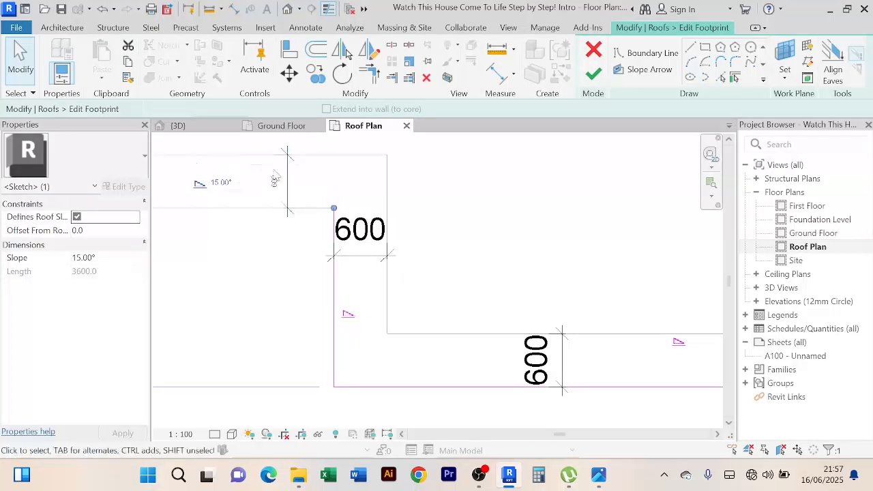
scroll(255, 249, "down", 2)
left_click(253, 239)
Set the overhang of the long roof boundary line on the house's left side to 600 and deselect it
middle_click_drag(253, 235, 398, 368)
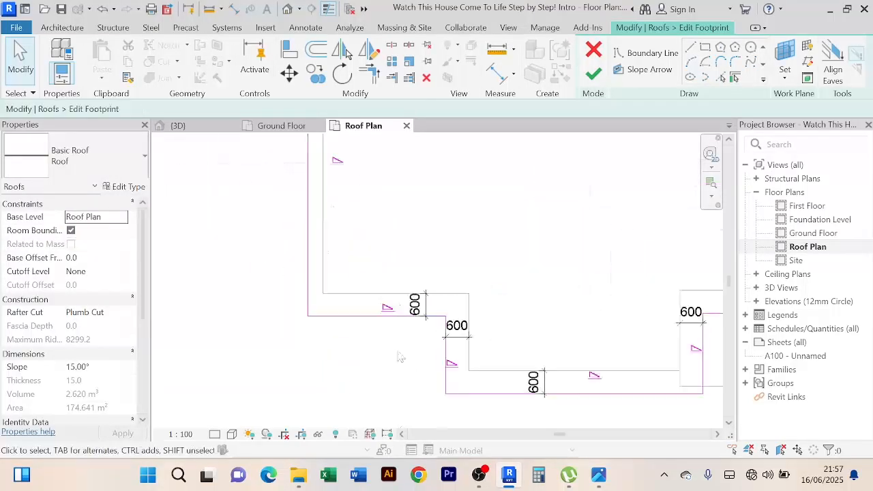
scroll(395, 177, "down", 1)
middle_click_drag(403, 193, 369, 293)
left_click(293, 241)
scroll(304, 210, "up", 3)
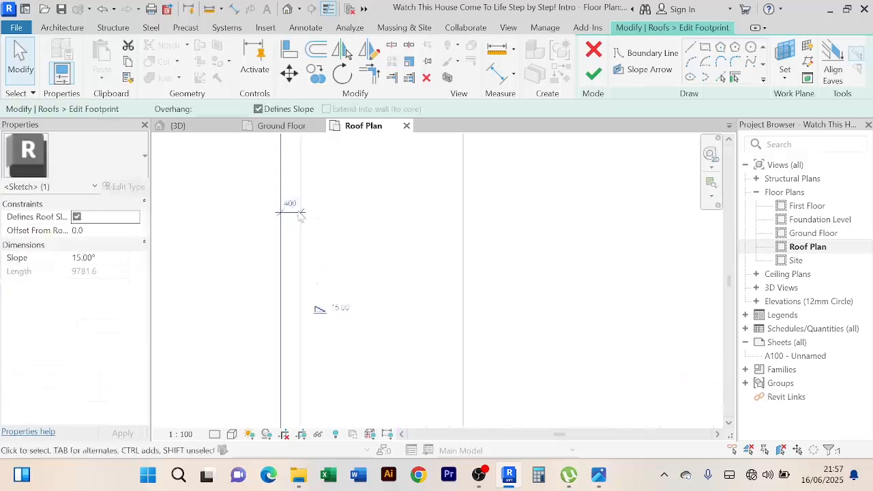
left_click(289, 203)
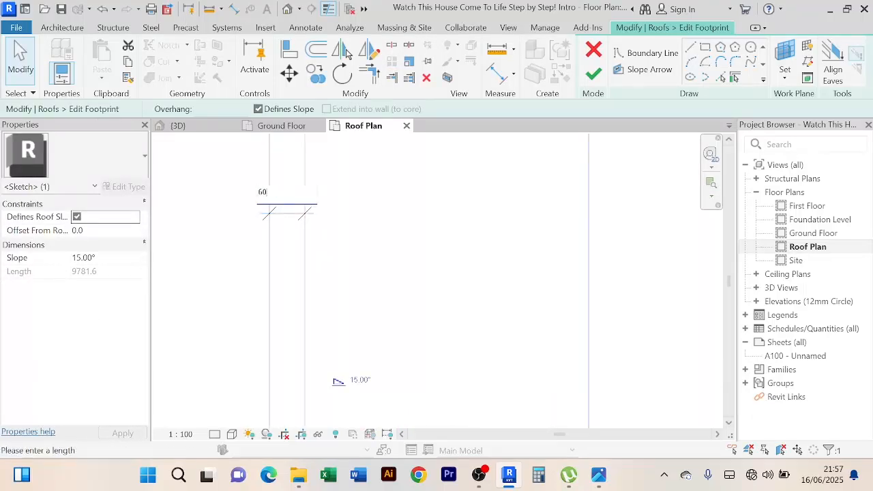
type("600")
key("Return")
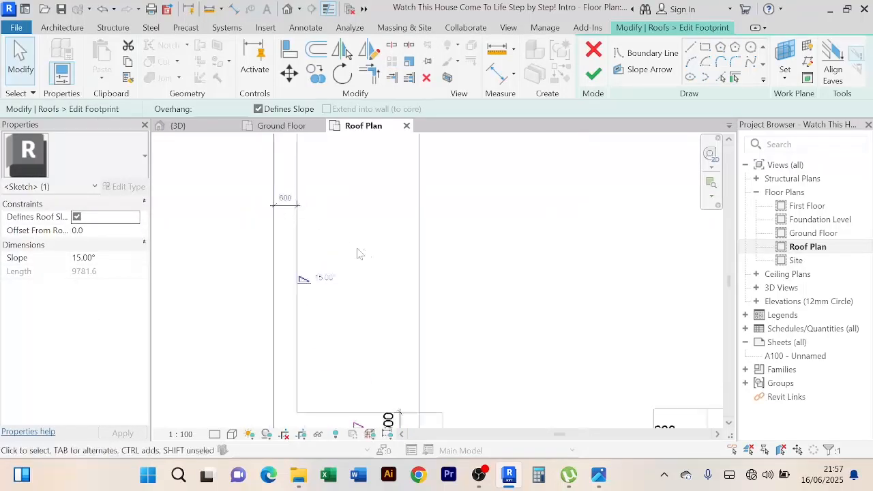
left_click(433, 257)
Set the overhang of the long rear-left roof boundary line to 600 and deselect it
scroll(468, 270, "down", 2)
scroll(409, 231, "up", 4)
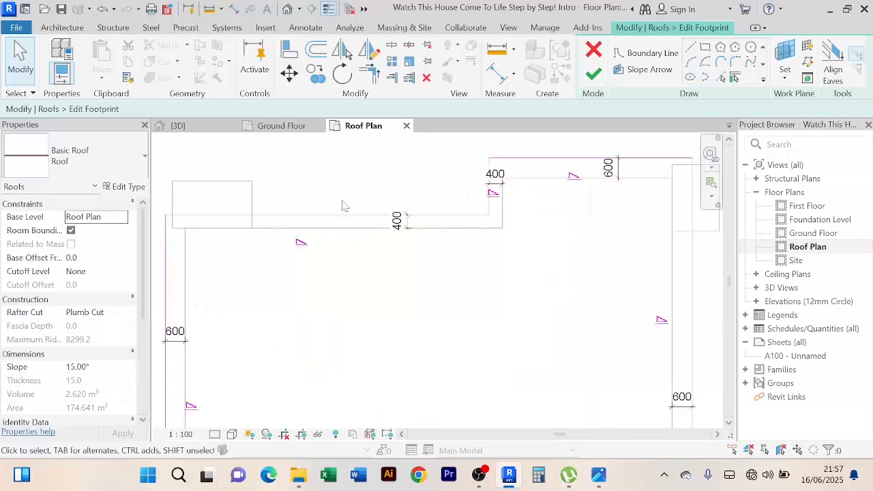
left_click(339, 217)
scroll(348, 222, "up", 2)
left_click(374, 227)
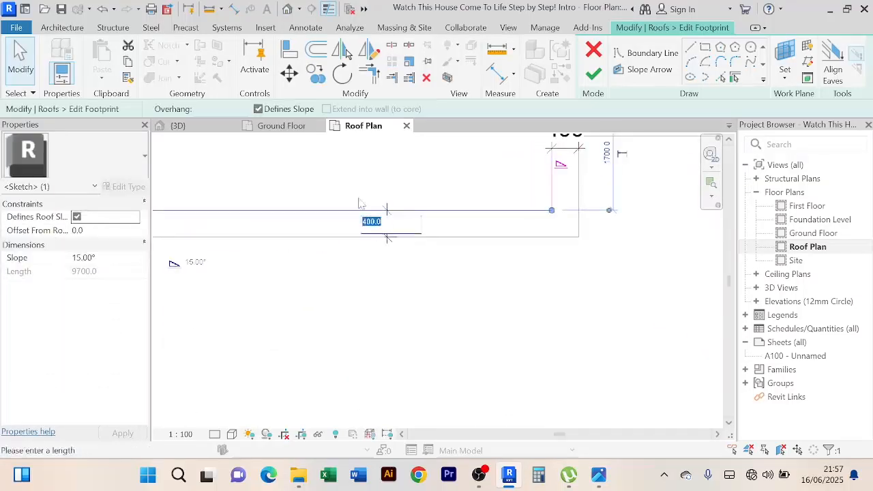
type("600")
key("Return")
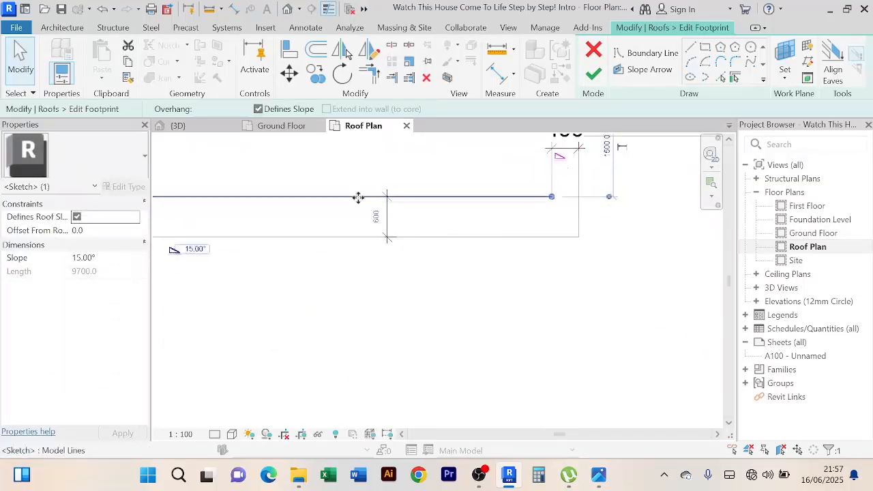
scroll(358, 198, "down", 2)
left_click(516, 261)
Set the overhang of the short roof boundary line at the rear step to 600 and deselect it
scroll(462, 164, "up", 3)
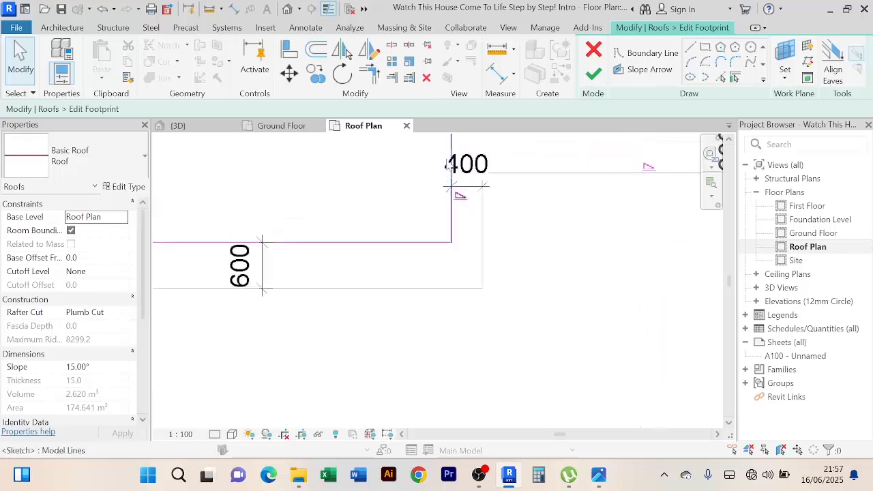
left_click(451, 146)
left_click(466, 171)
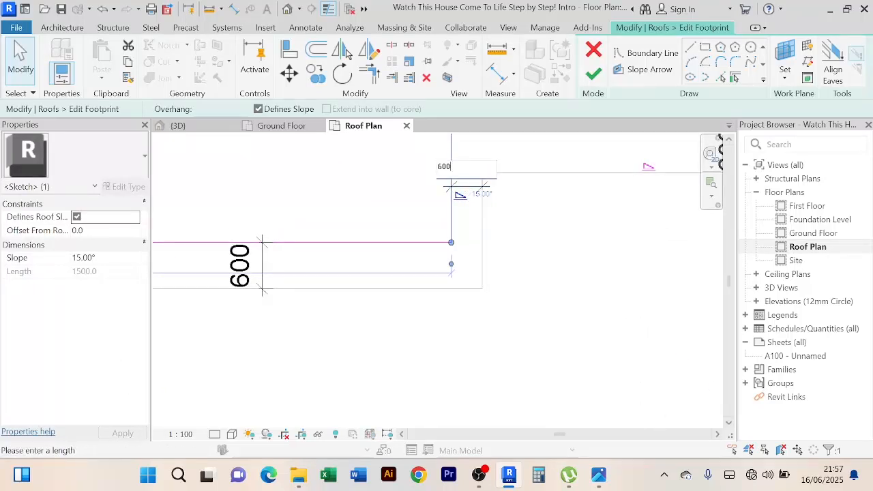
key("Return")
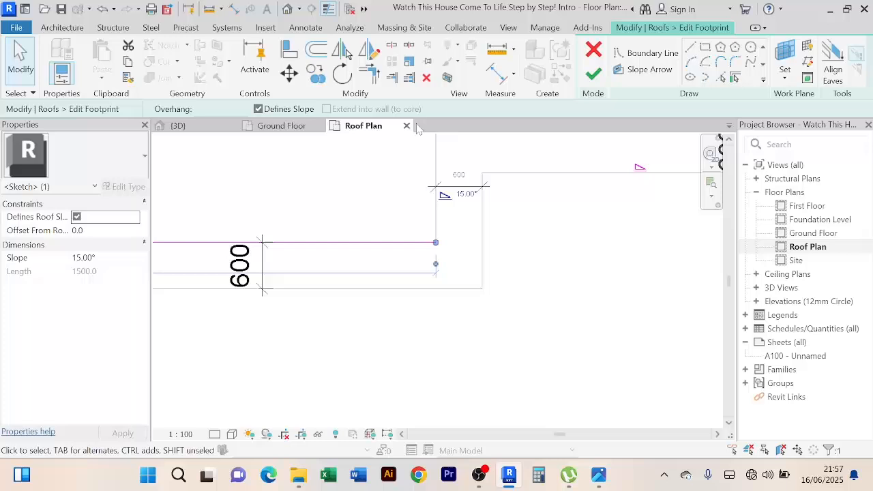
left_click(538, 290)
Finish the roof footprint edit and open the 3D view with the roof deselected
scroll(539, 290, "down", 5)
middle_click_drag(535, 290, 498, 240)
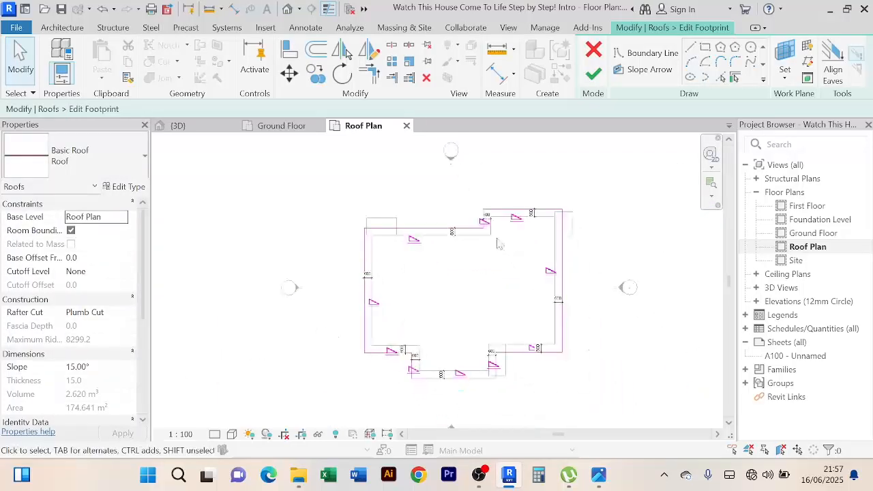
scroll(480, 269, "up", 4)
scroll(481, 269, "down", 3)
middle_click_drag(481, 269, 462, 255)
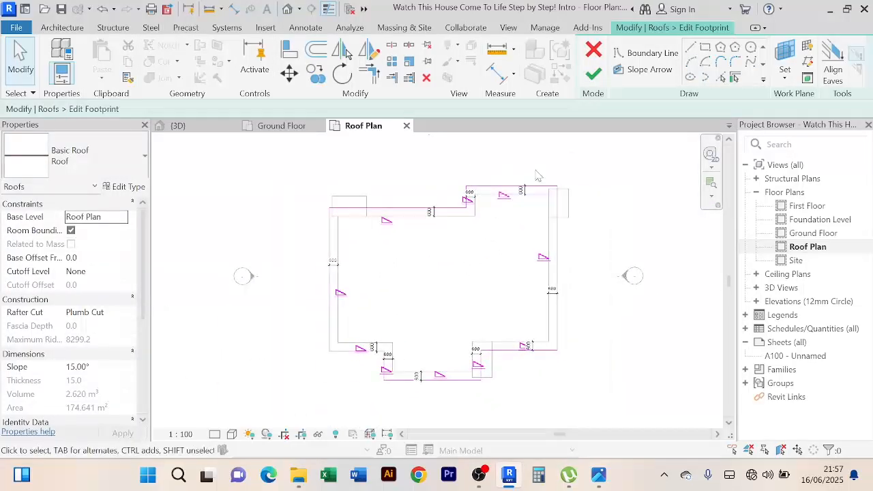
left_click(594, 73)
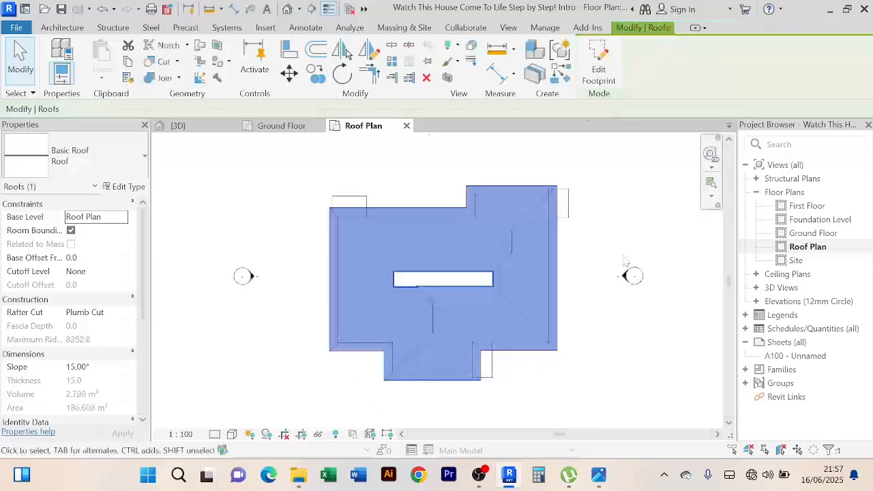
left_click(205, 126)
left_click(413, 176)
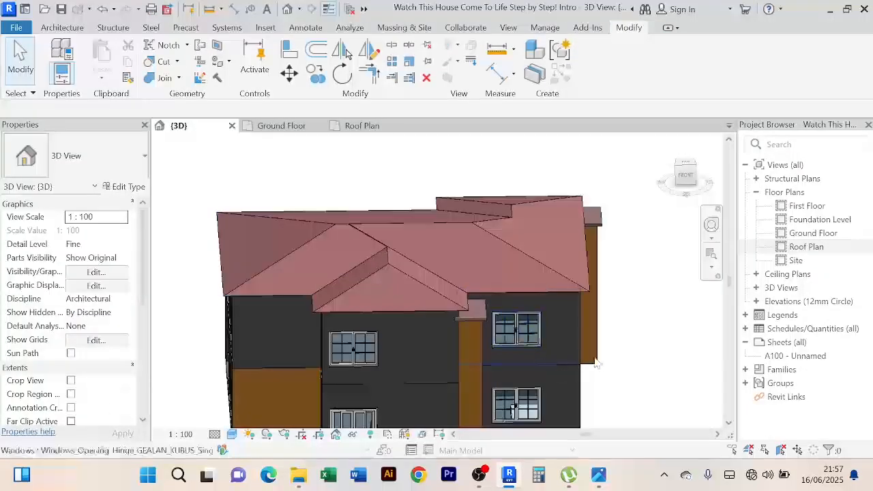
Examine the widened roof overhangs around the house in 3D, including the eaves from below
middle_click_drag(518, 351, 491, 352, "shift")
scroll(403, 331, "up", 3)
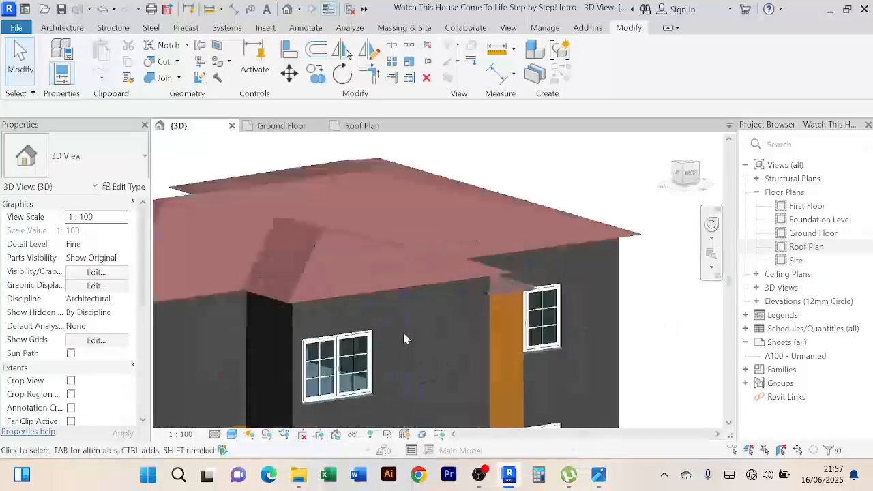
scroll(372, 328, "down", 2)
middle_click_drag(372, 328, 557, 256, "shift")
scroll(409, 265, "up", 2)
middle_click_drag(410, 268, 376, 273, "shift")
scroll(409, 307, "down", 3)
scroll(388, 330, "down", 1)
scroll(365, 338, "up", 3)
mouse_move(365, 342)
middle_mouse_down()
mouse_move(386, 368)
mouse_move(386, 349)
mouse_move(376, 343)
middle_mouse_up()
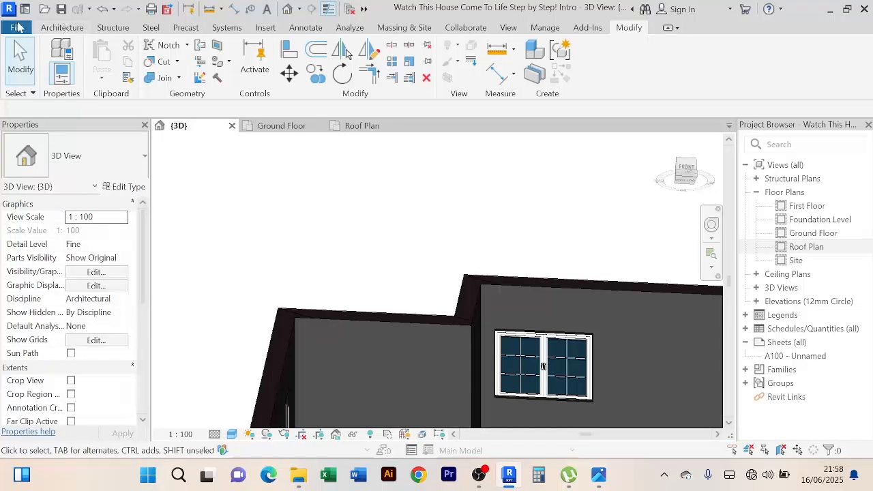
scroll(440, 296, "down", 2)
middle_click_drag(432, 254, 432, 337)
scroll(403, 220, "down", 3)
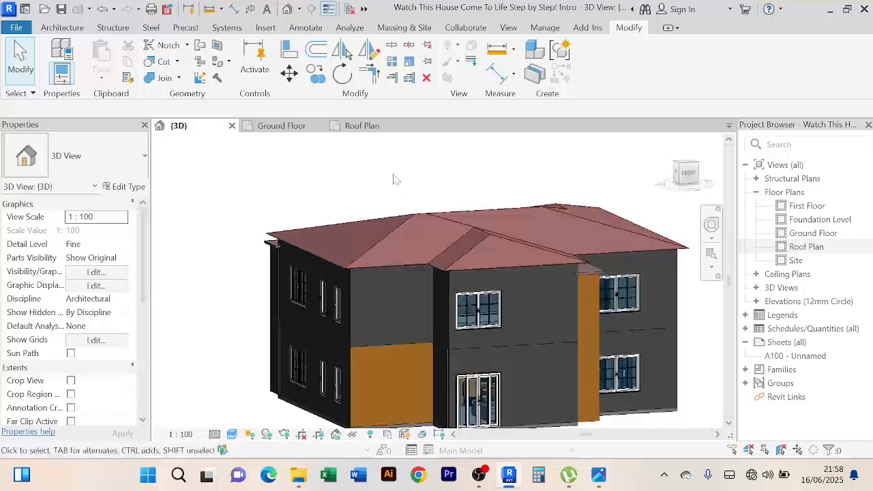
middle_click_drag(394, 180, 375, 213)
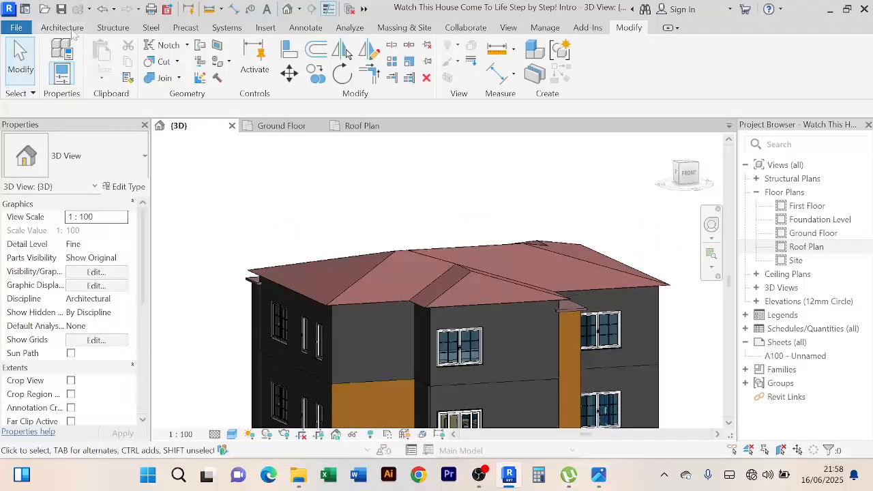
Start a Roof: Soffit boundary sketch and switch to the Roof Plan view
left_click(68, 28)
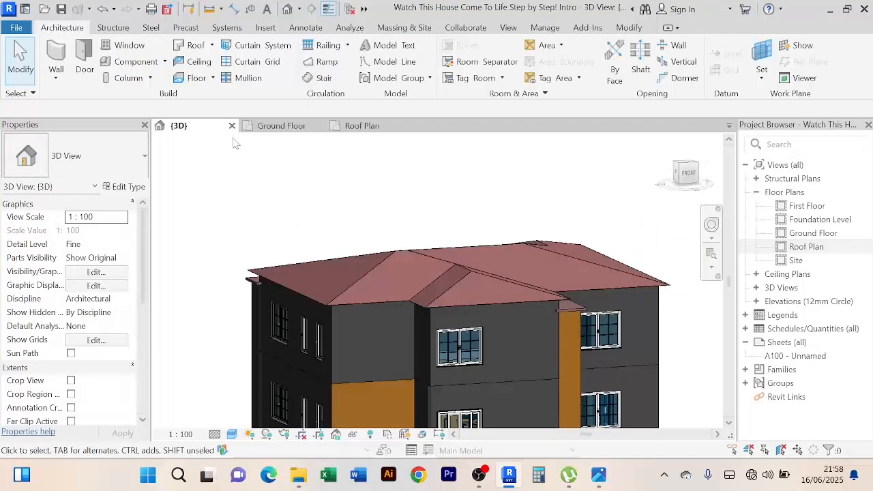
left_click(213, 46)
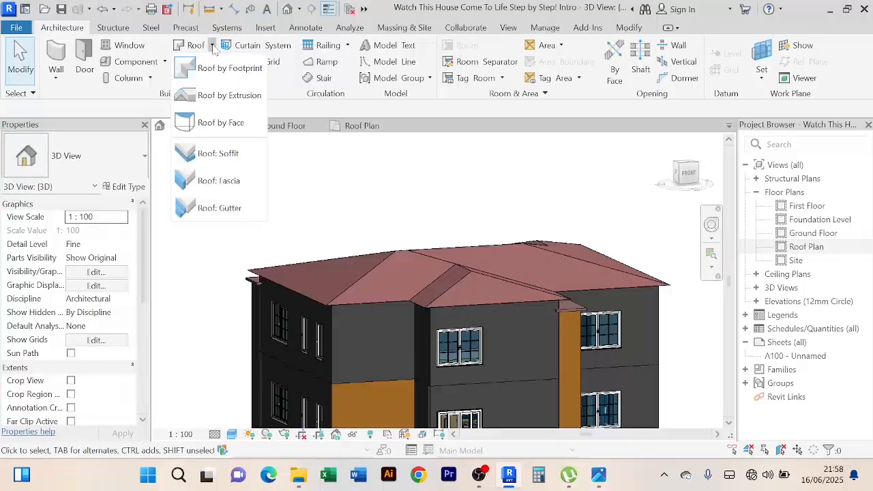
left_click(230, 154)
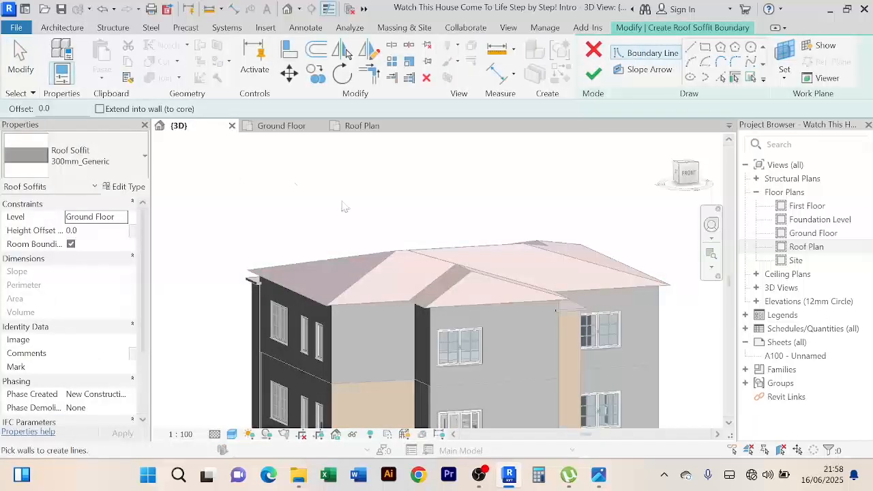
scroll(360, 207, "down", 1)
middle_click_drag(361, 207, 326, 198)
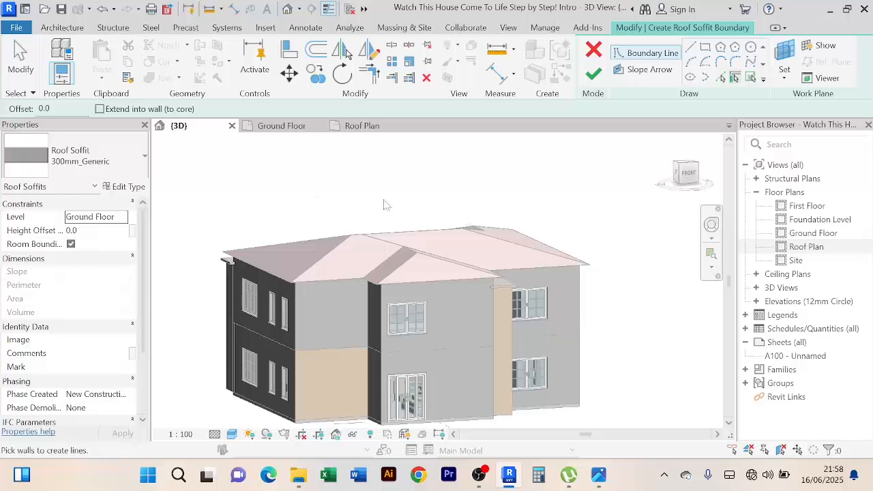
scroll(418, 213, "down", 1)
middle_click_drag(418, 213, 425, 214)
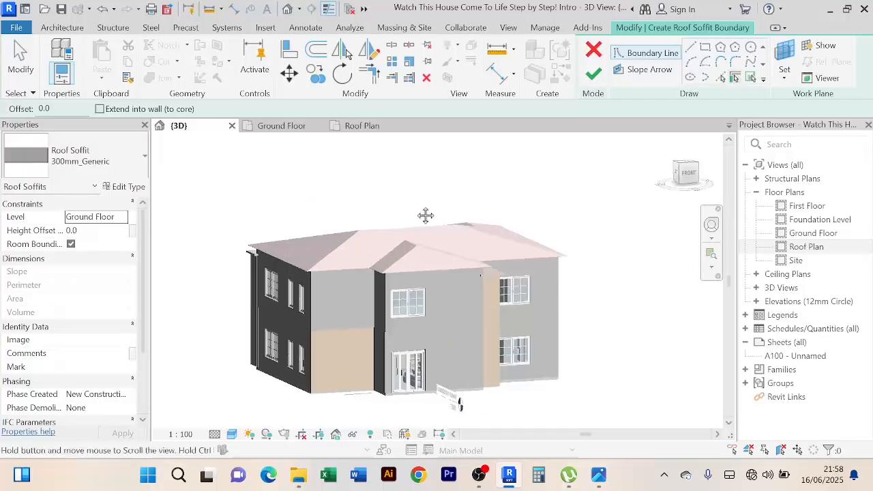
left_click(350, 130)
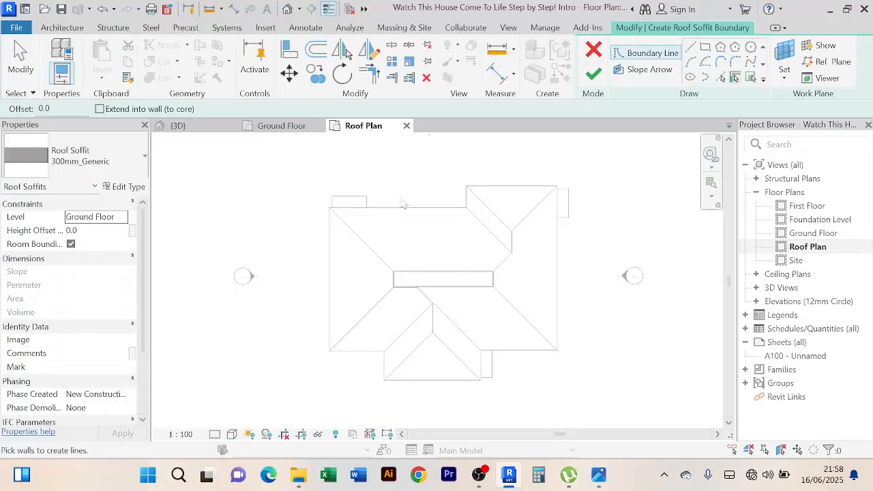
Duplicate the 300mm_Generic soffit type as "Soffit 200mm" and set its structure layer's thickness to 200
left_click(123, 187)
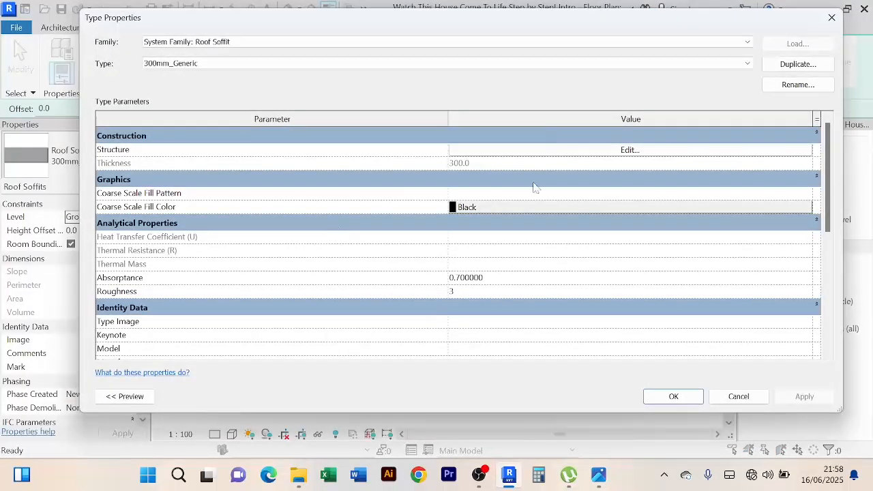
left_click(798, 64)
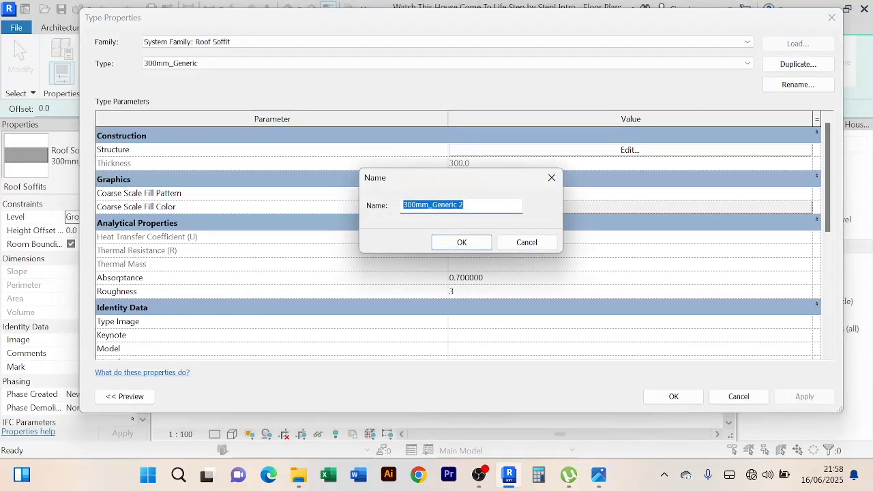
left_click(465, 206)
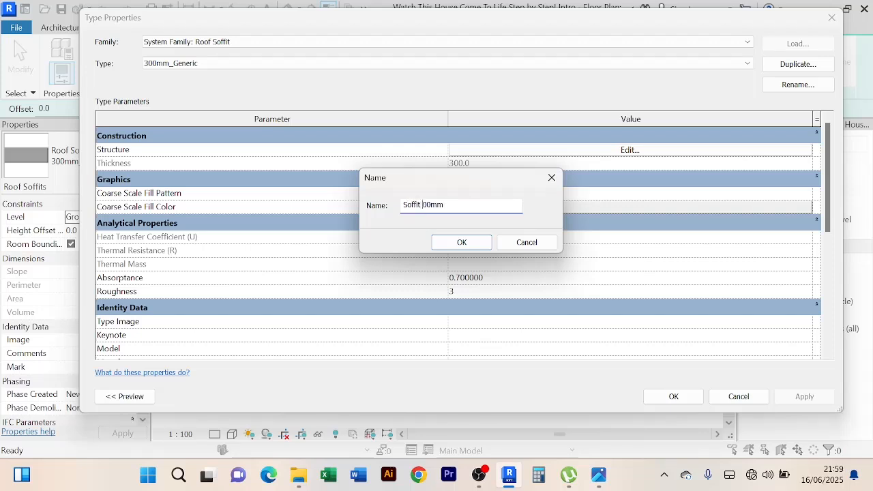
left_click(466, 243)
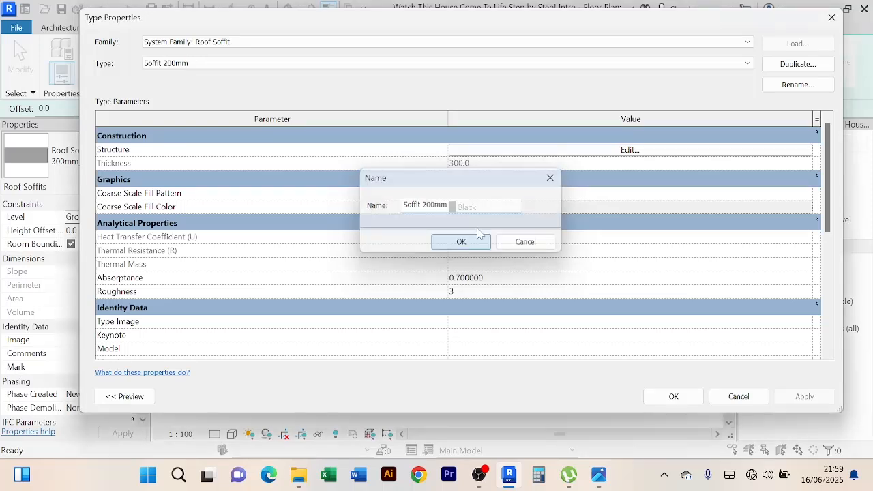
left_click(629, 150)
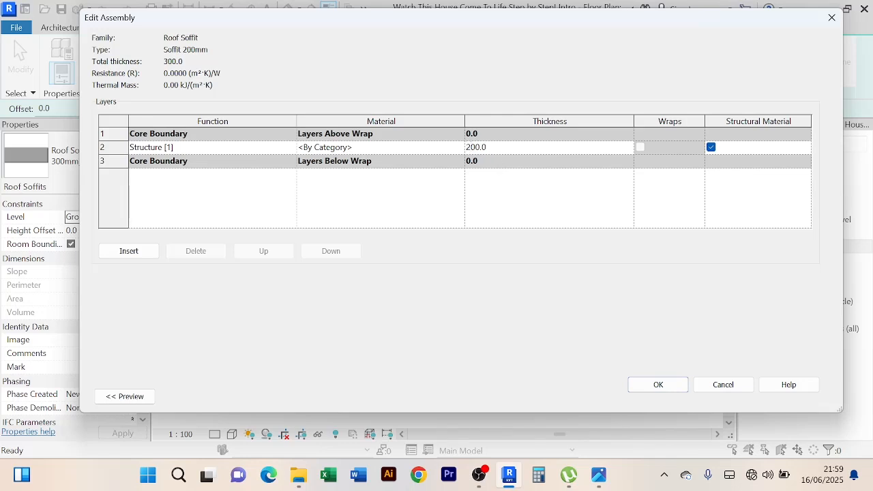
Open the structure layer's material choices and set the 3D-Schnittmaterial shading colour to RGB 167-139-67
left_click(459, 153)
left_click(459, 147)
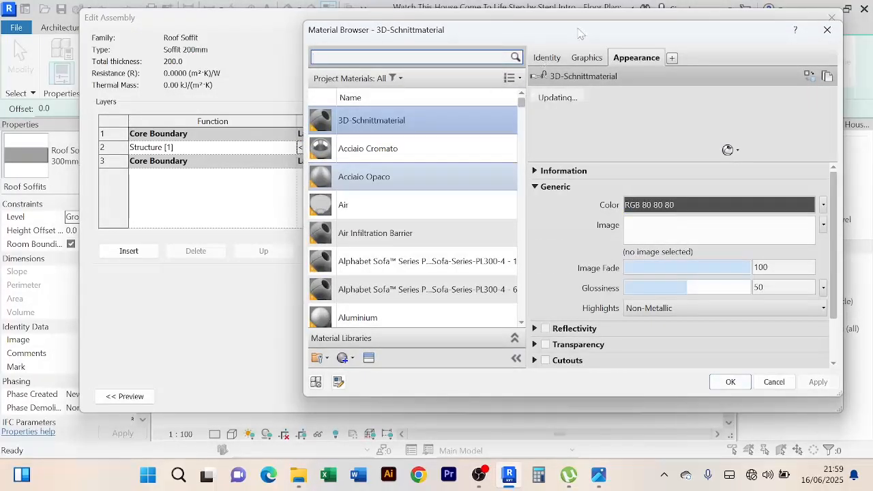
left_click_drag(580, 32, 509, 33)
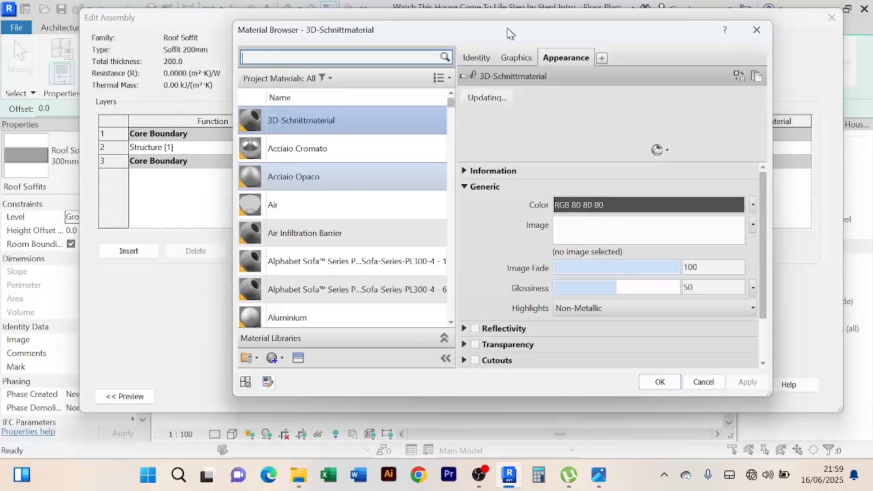
left_click(283, 360)
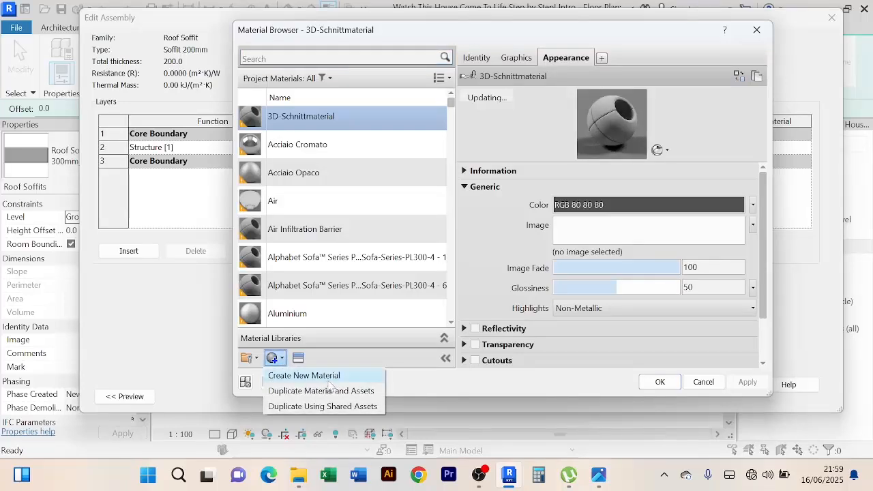
left_click(405, 357)
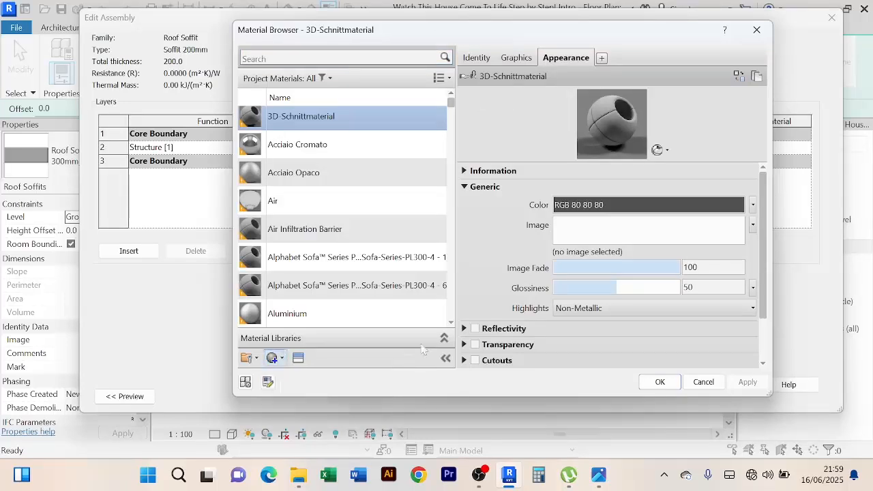
left_click(516, 59)
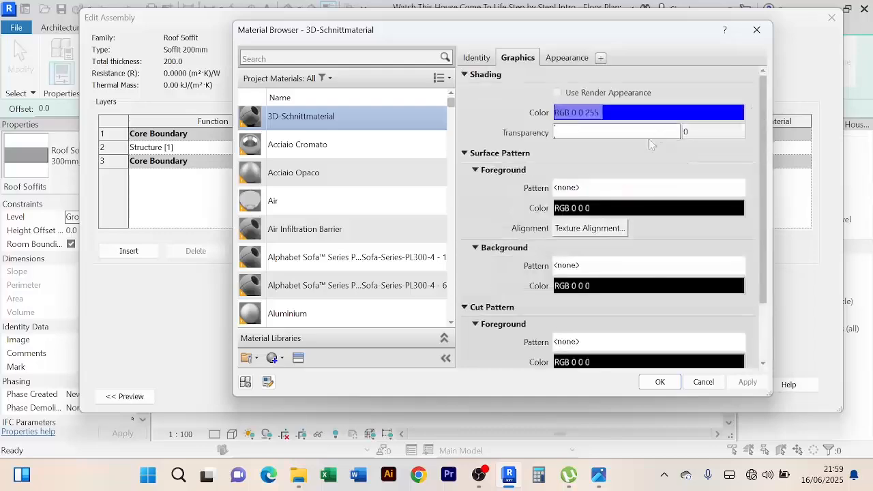
left_click(680, 113)
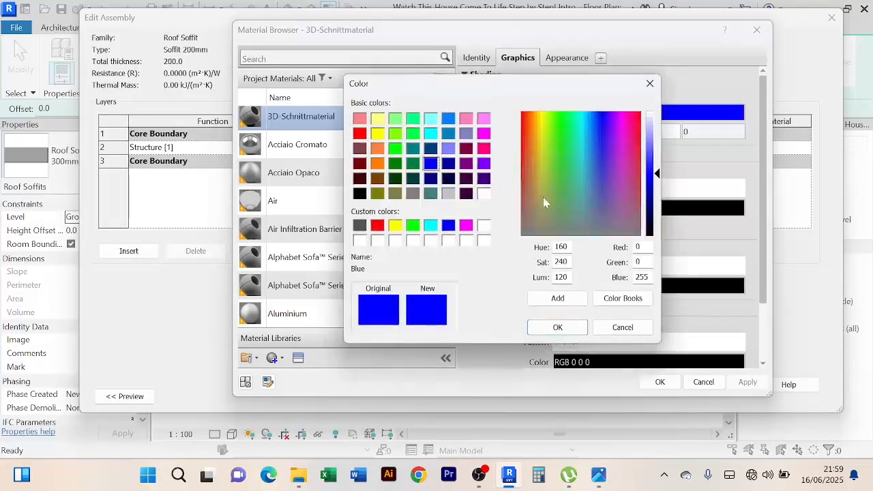
mouse_move(545, 173)
left_mouse_down()
mouse_move(531, 181)
mouse_move(529, 201)
mouse_move(537, 167)
mouse_move(545, 180)
mouse_move(536, 165)
mouse_move(536, 182)
left_mouse_up()
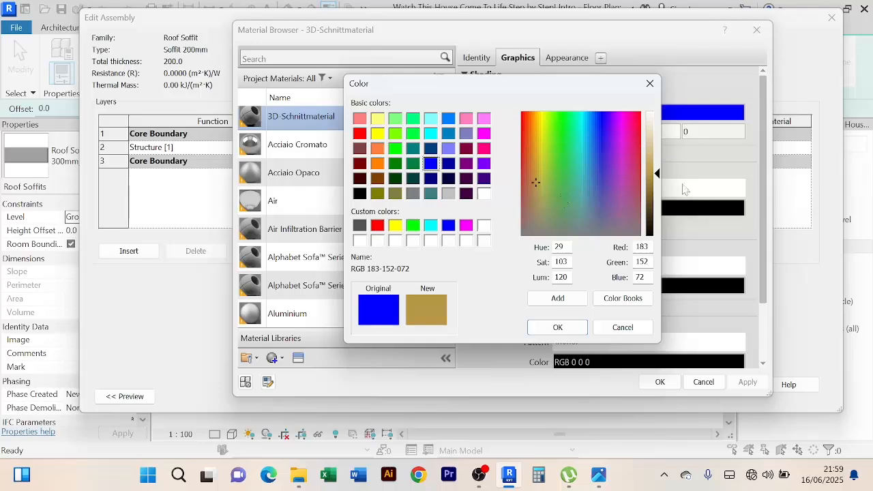
left_click_drag(659, 177, 658, 181)
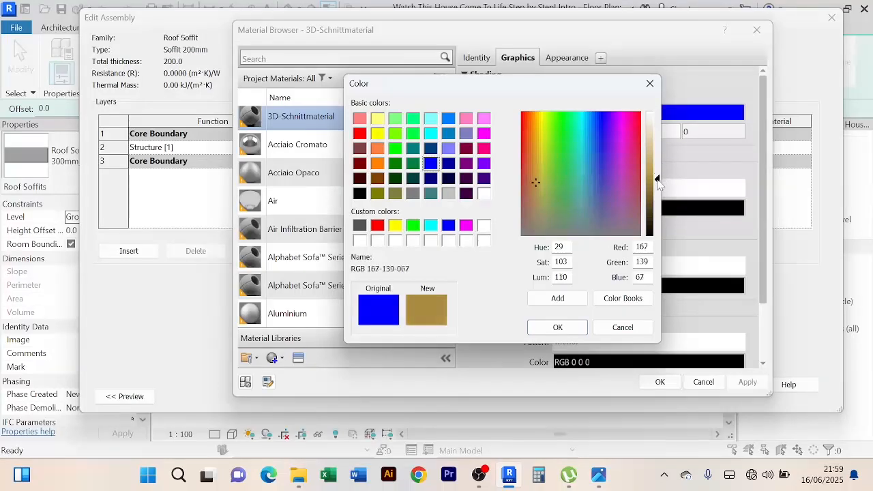
left_click(557, 327)
Search the appearance assets for "paint", look through the matches and close the asset library
left_click(563, 60)
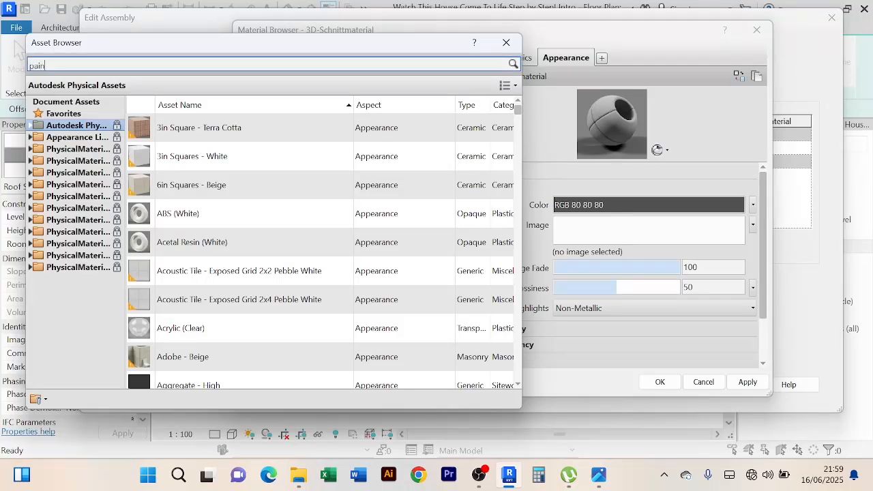
key("Return")
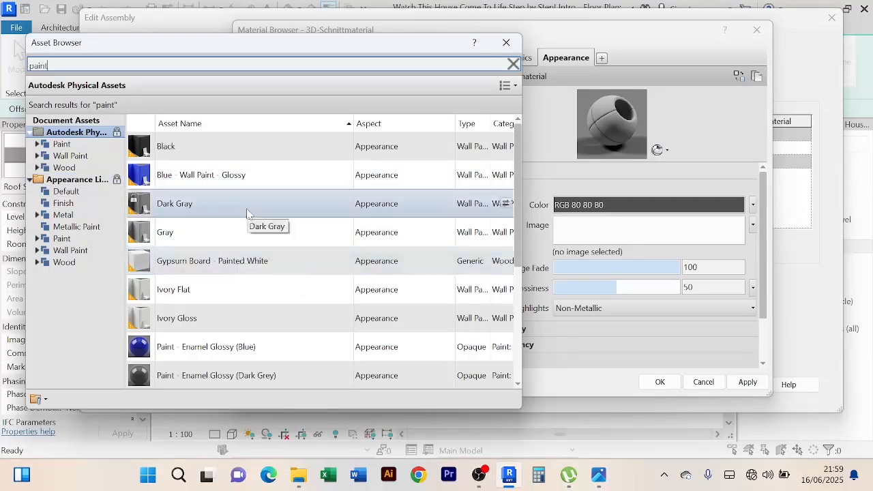
scroll(237, 294, "down", 3)
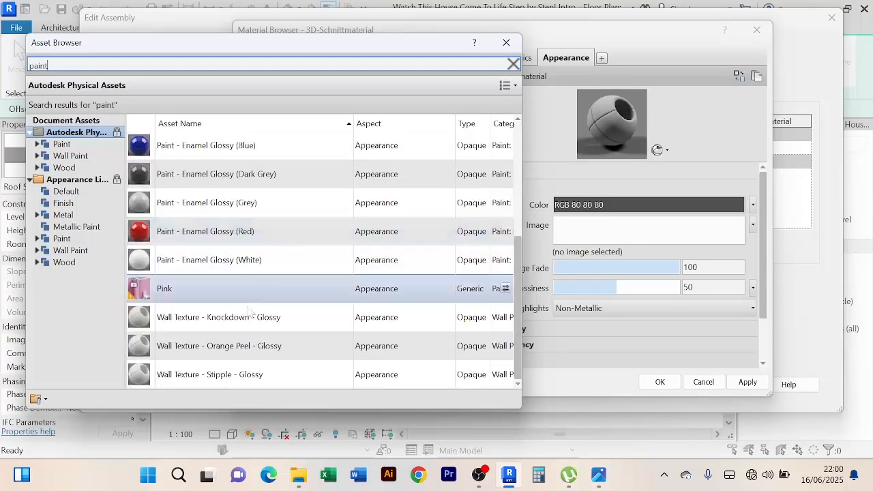
scroll(309, 303, "up", 3)
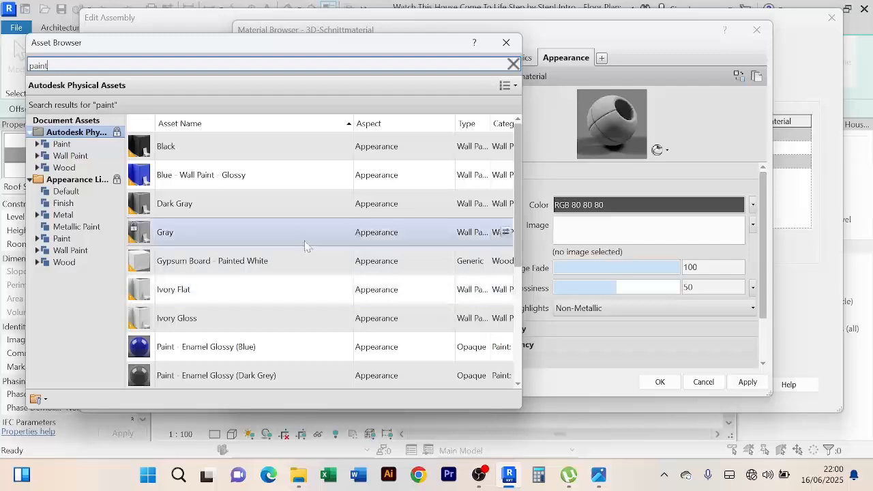
left_click(511, 46)
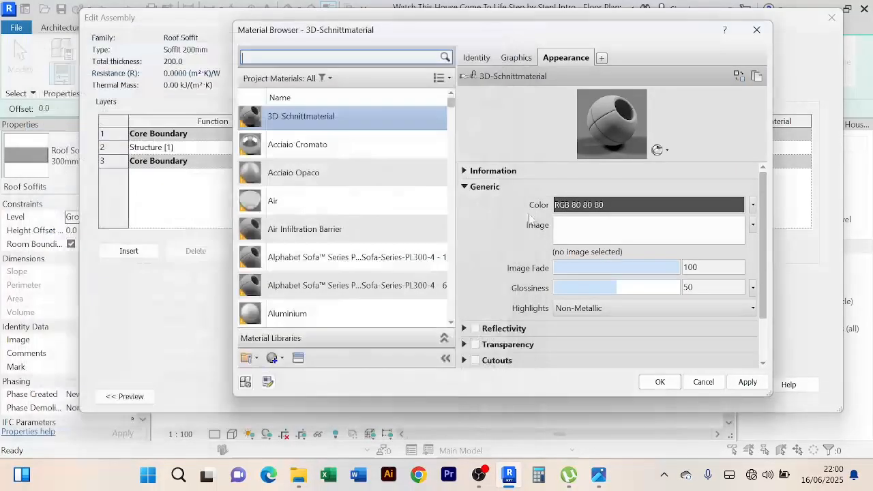
Create a new material and name it "Soffit"
left_click(282, 359)
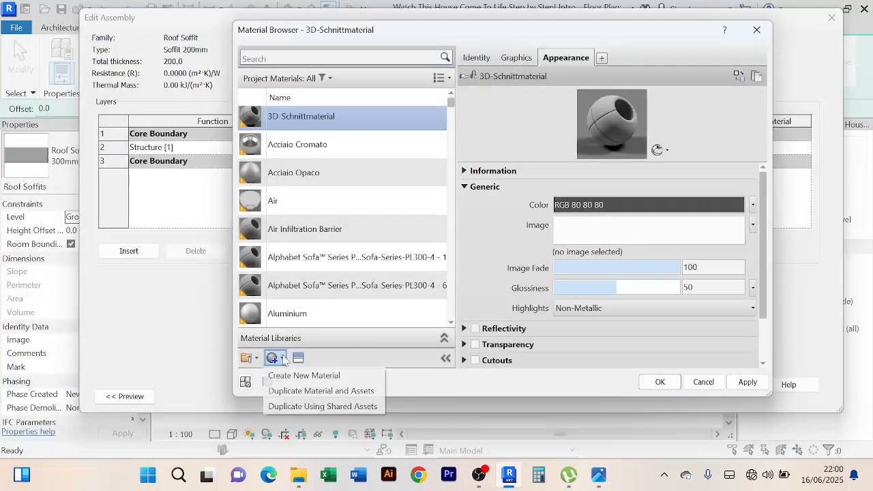
left_click(334, 375)
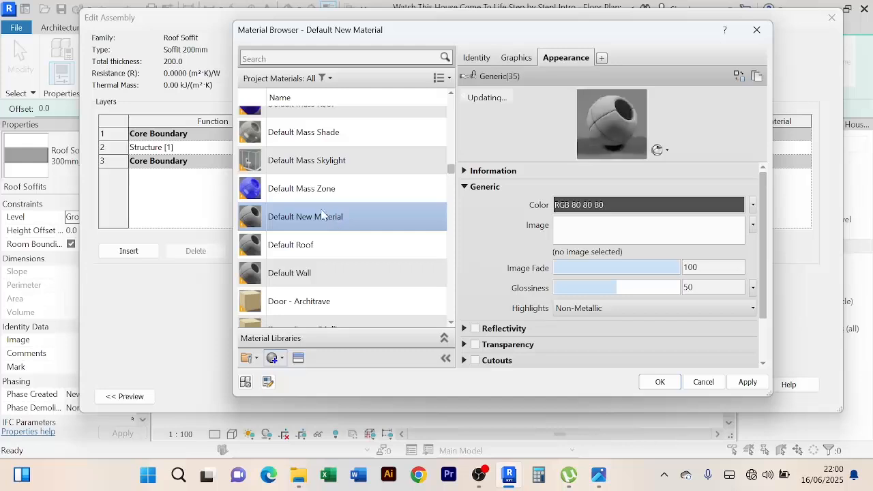
right_click(322, 213)
left_click(380, 265)
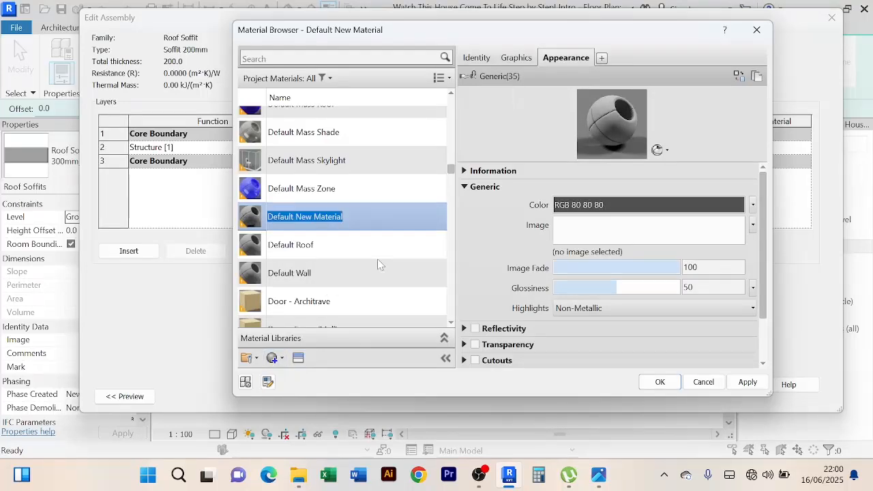
type("S")
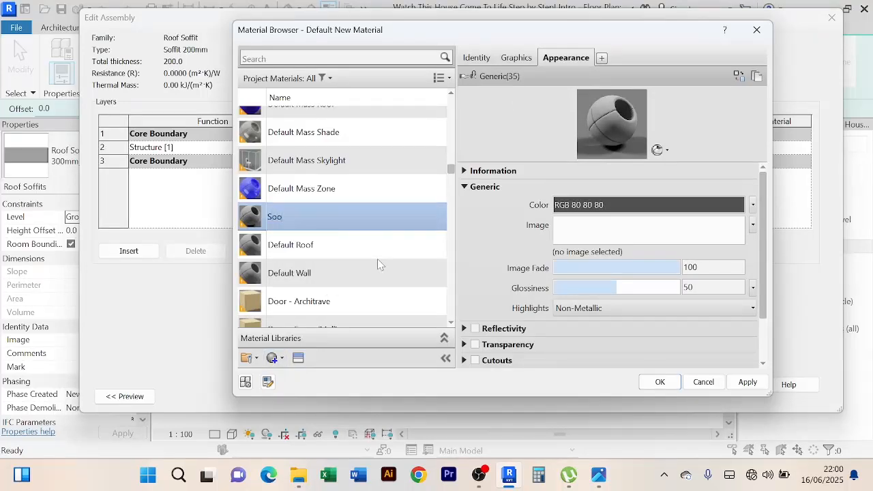
type("offit")
key("Return")
Set the Soffit material's shading colour to RGB 186-172-46
left_click(516, 58)
left_click(639, 113)
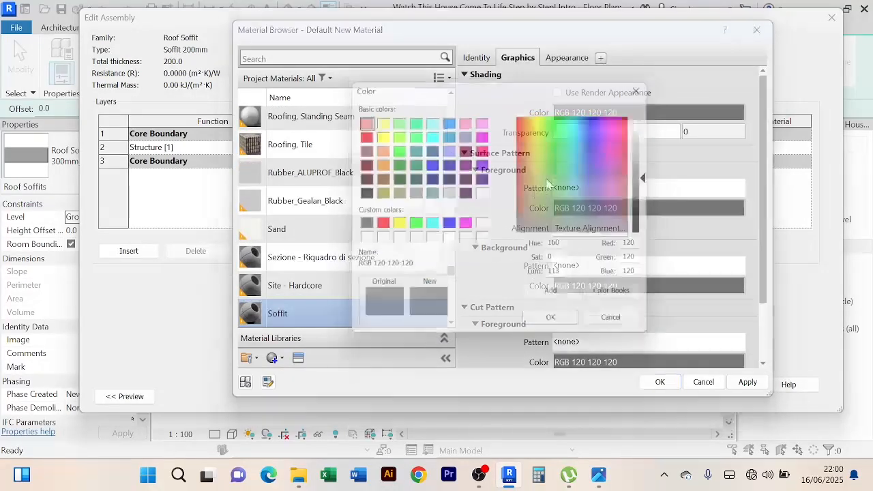
mouse_move(536, 168)
left_mouse_down()
mouse_move(542, 183)
mouse_move(535, 162)
left_mouse_up()
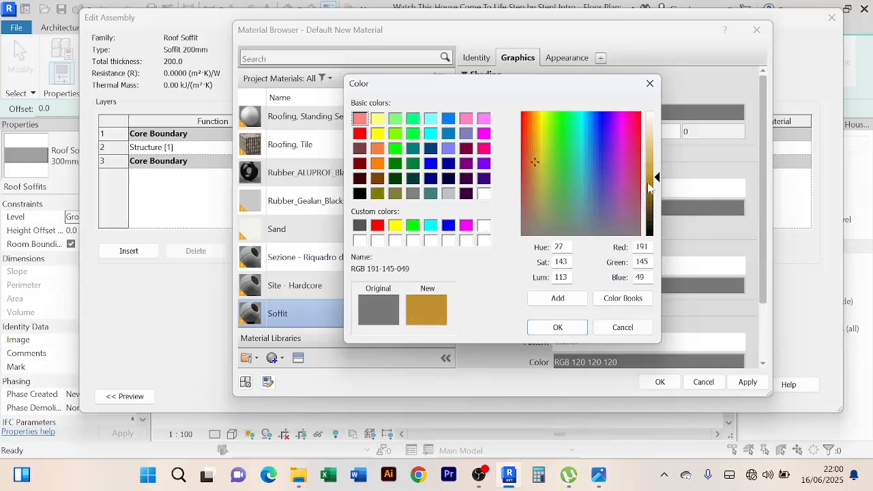
mouse_move(656, 178)
left_mouse_down()
mouse_move(656, 170)
mouse_move(656, 187)
left_mouse_up()
left_click_drag(536, 165, 539, 161)
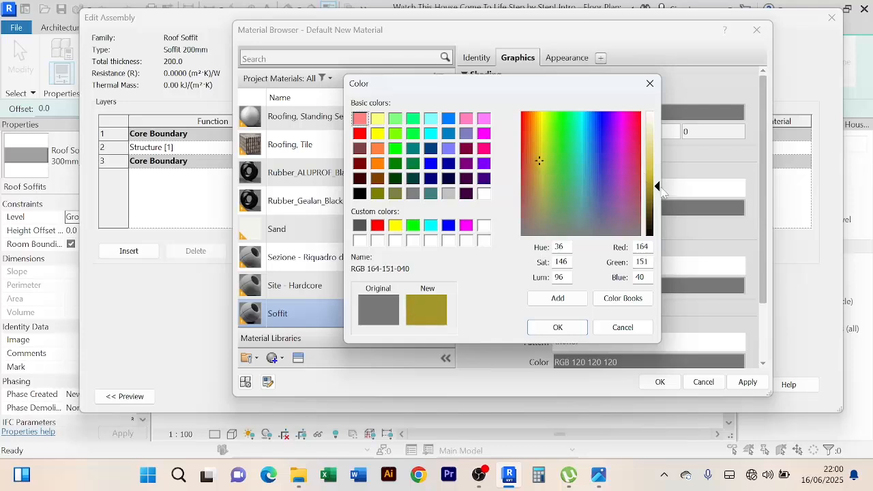
left_click_drag(659, 185, 657, 180)
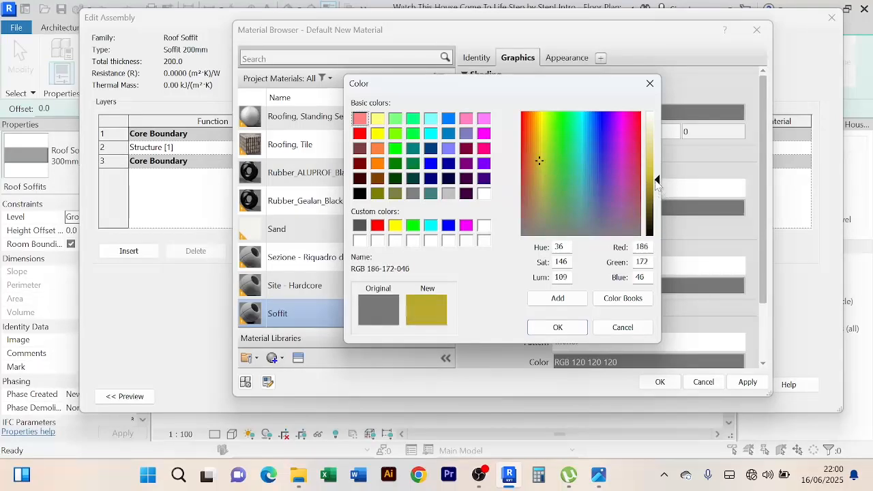
left_click(558, 328)
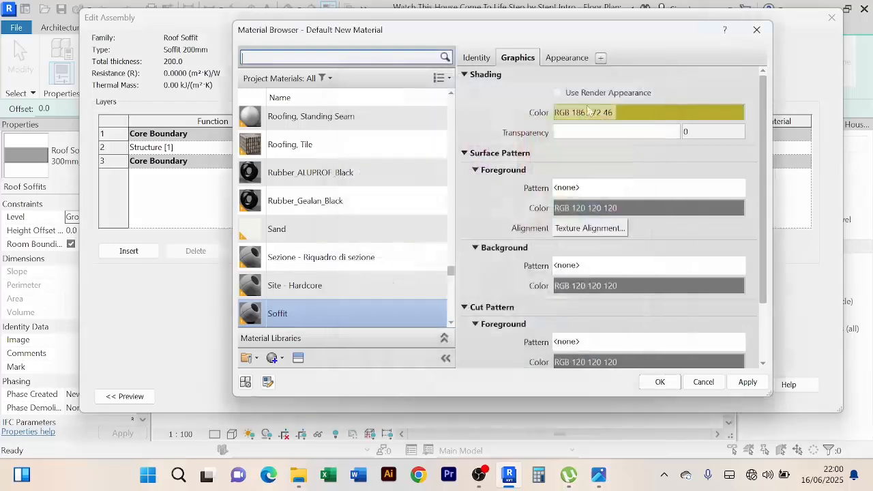
Browse the replacement appearance assets for the Soffit material, checking the physical Paint and Plaster categories
left_click(564, 60)
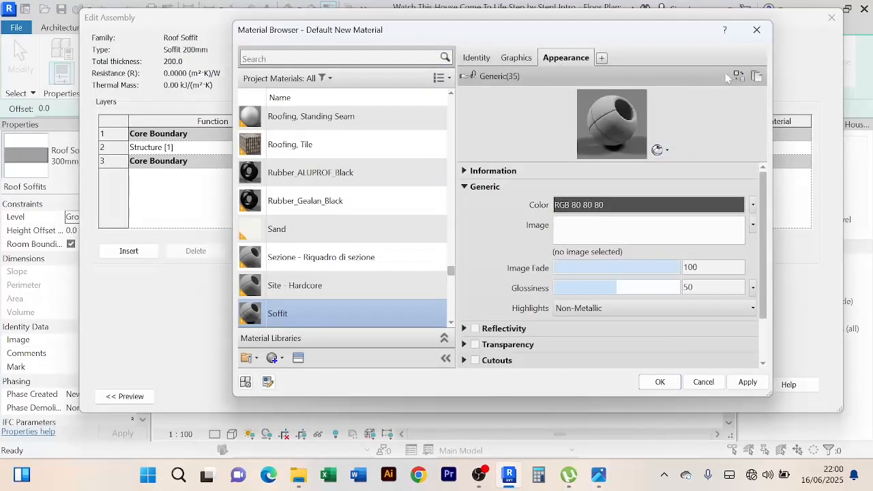
left_click(739, 75)
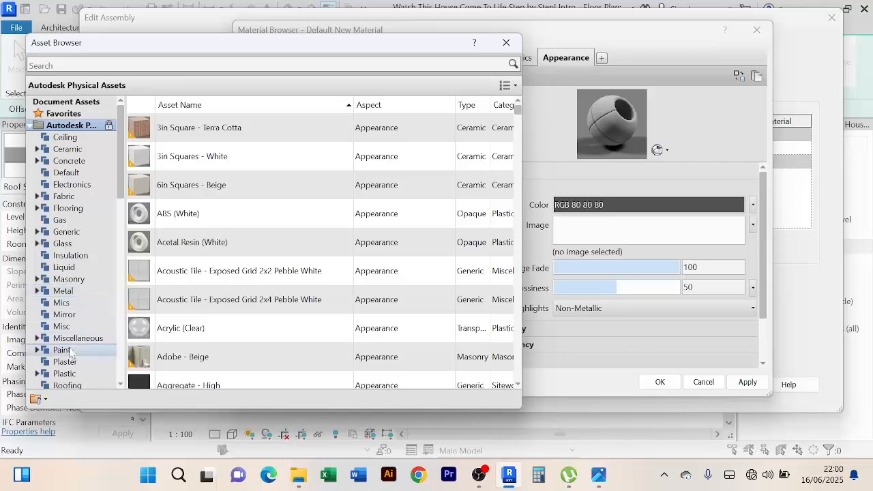
left_click(60, 350)
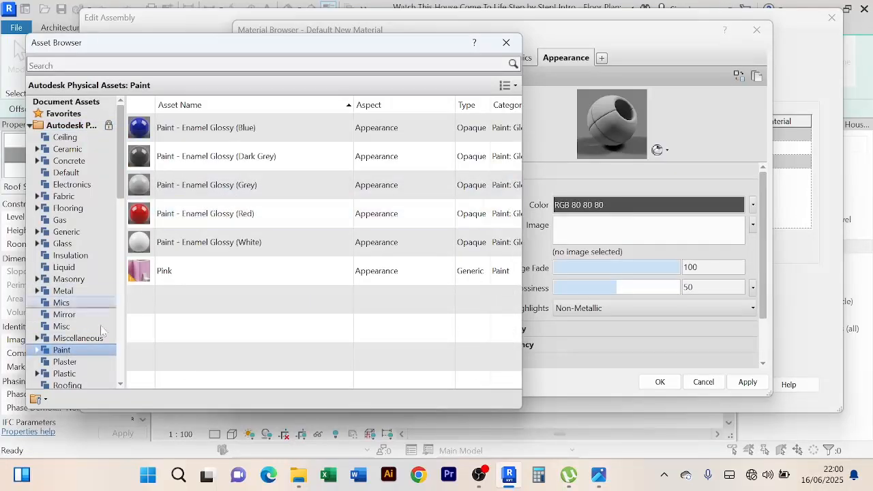
scroll(84, 362, "down", 1)
left_click(65, 326)
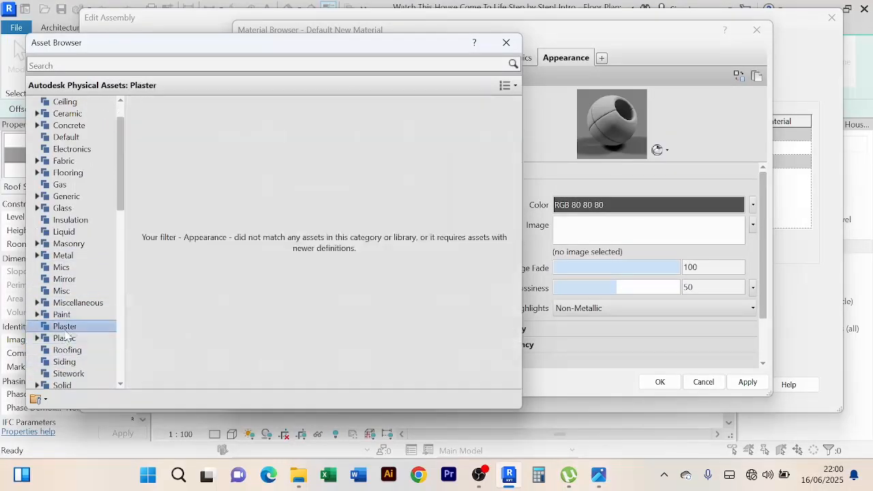
scroll(68, 334, "down", 4)
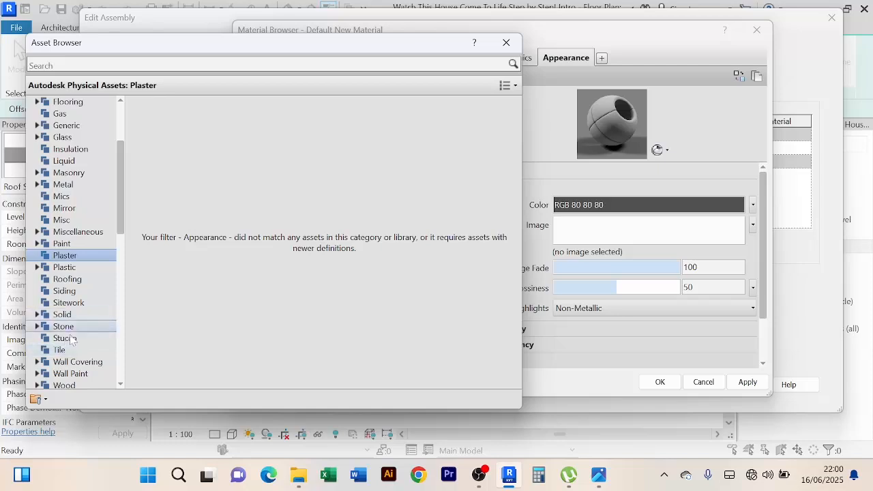
scroll(75, 341, "up", 5)
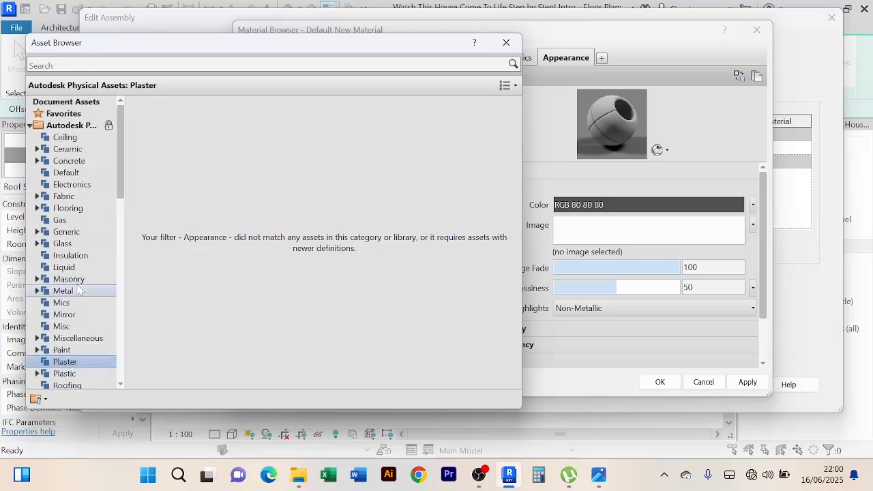
scroll(79, 335, "down", 9)
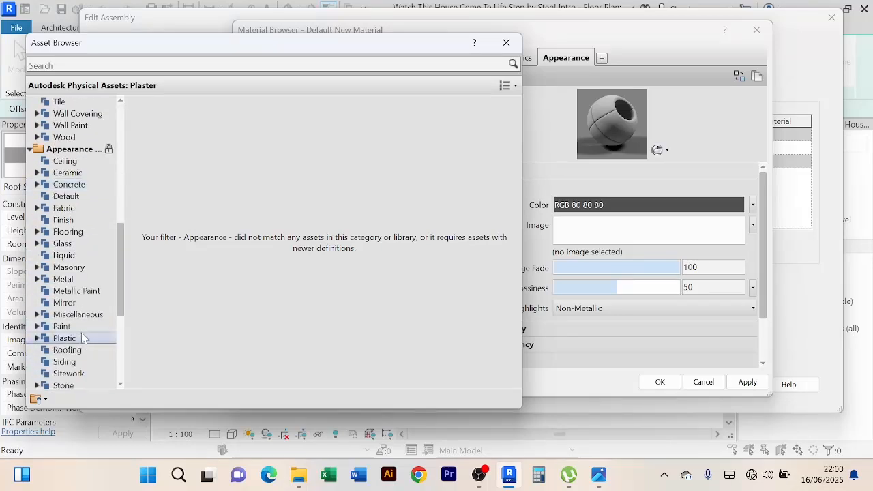
scroll(75, 321, "up", 5)
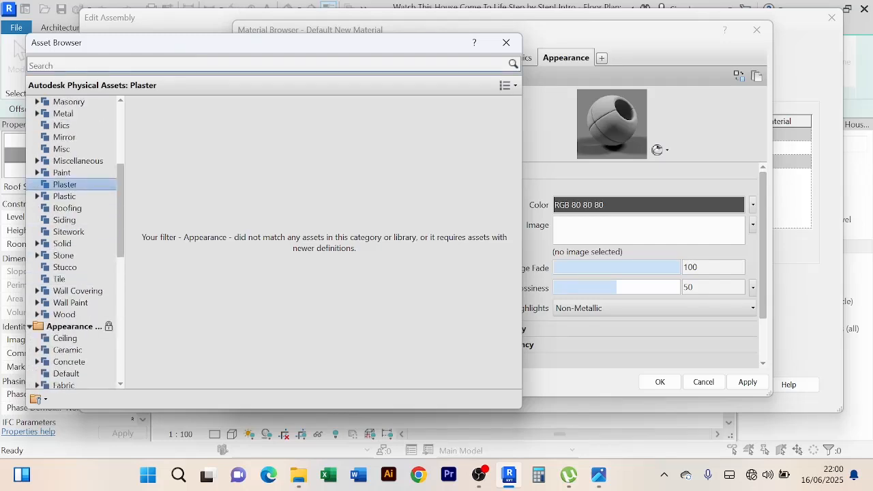
left_click(213, 65)
scroll(78, 320, "down", 3)
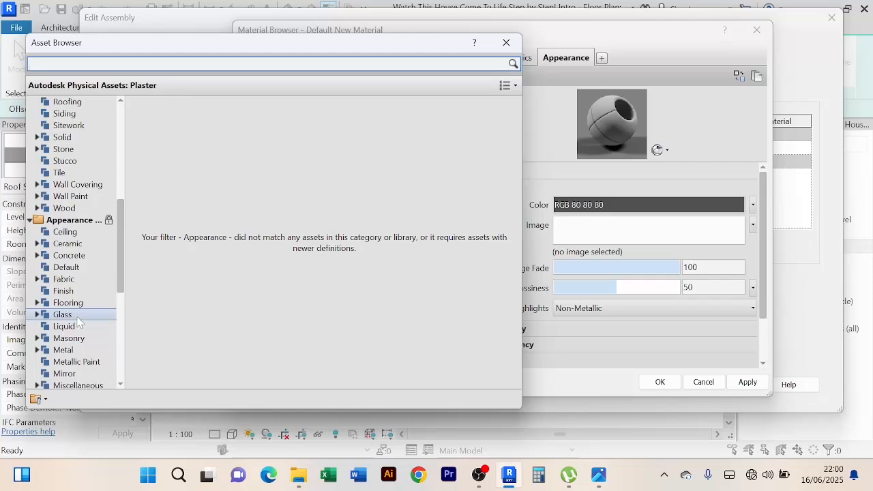
Replace the Soffit material's appearance with Paint - Enamel Glossy (Yellow) from the Appearance Library's Paint category
left_click(76, 315)
scroll(73, 341, "down", 1)
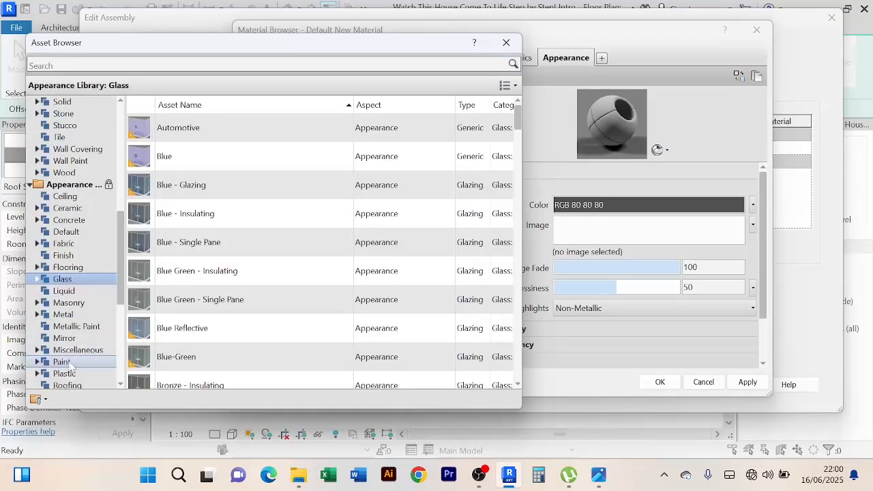
left_click(68, 363)
scroll(335, 214, "down", 4)
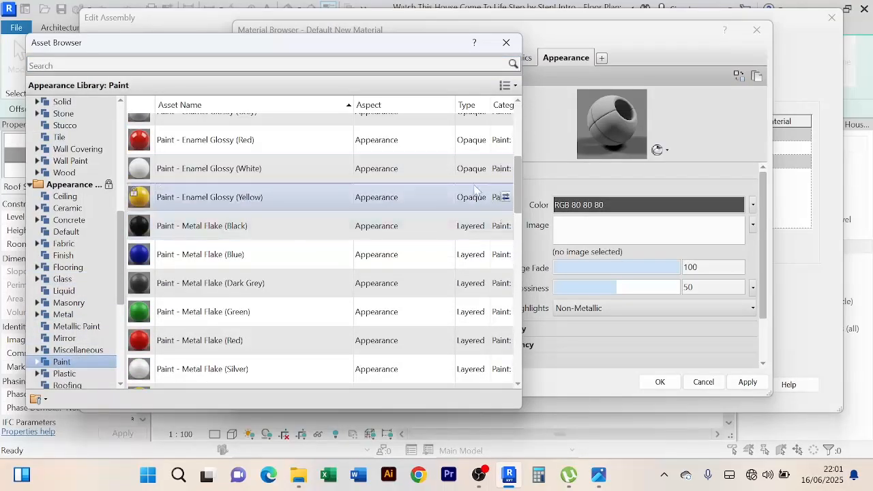
left_click(508, 199)
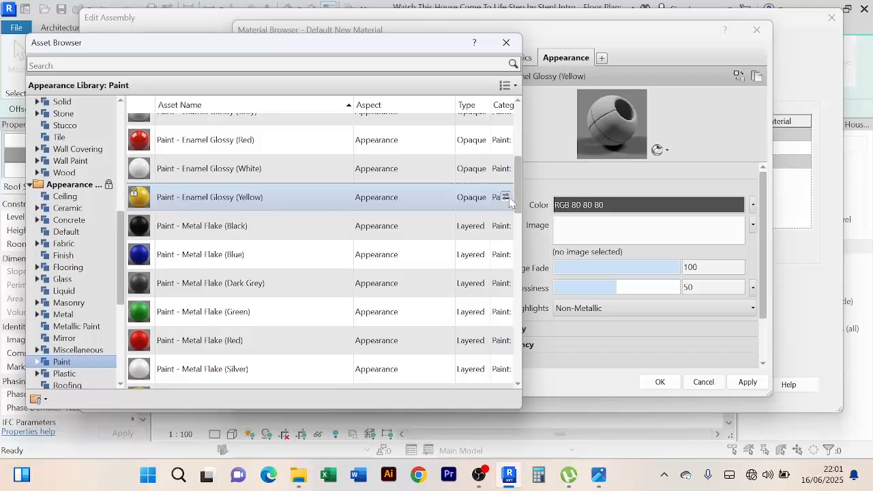
scroll(321, 226, "down", 2)
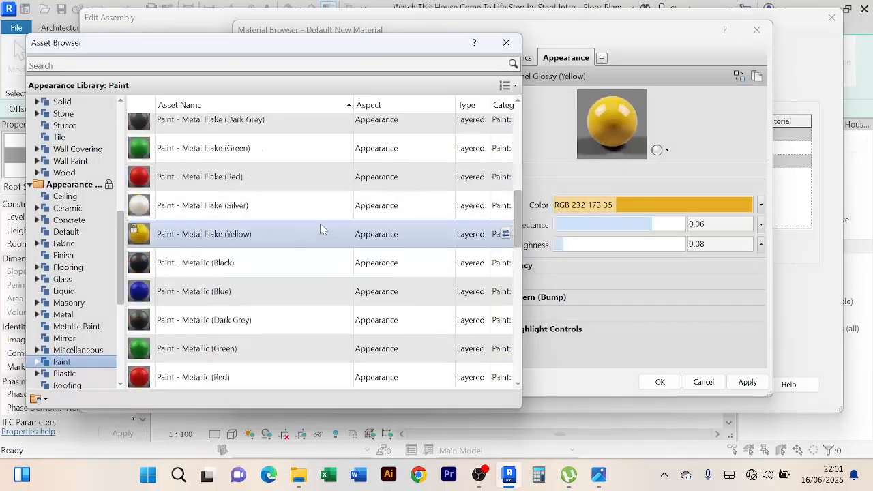
Replace the Soffit material's appearance with Paint - Metal Flake (Yellow) and apply the change
left_click(505, 234)
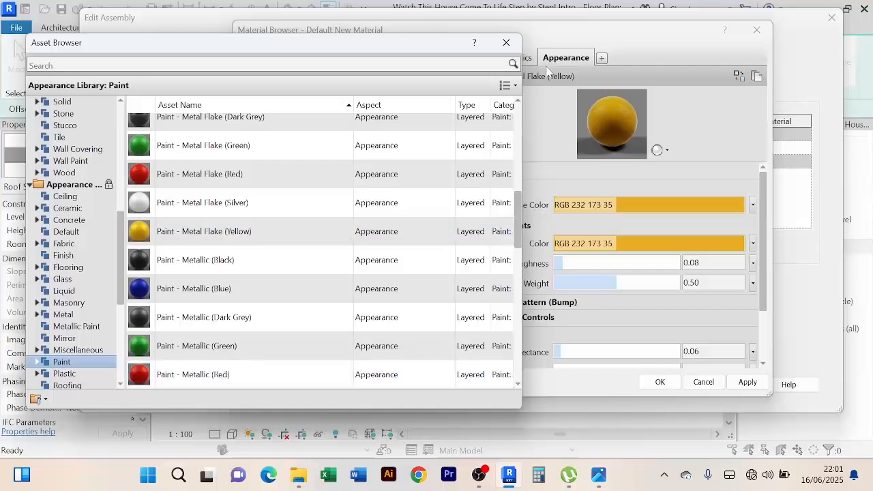
left_click(506, 42)
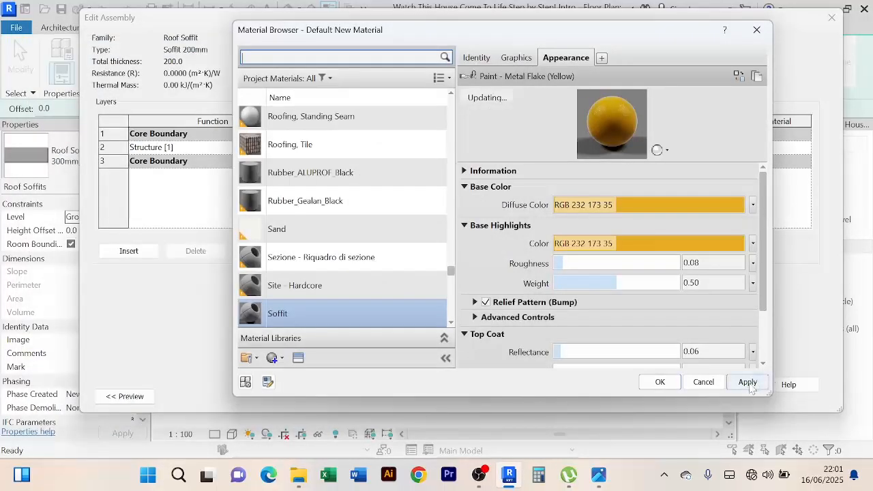
left_click(748, 382)
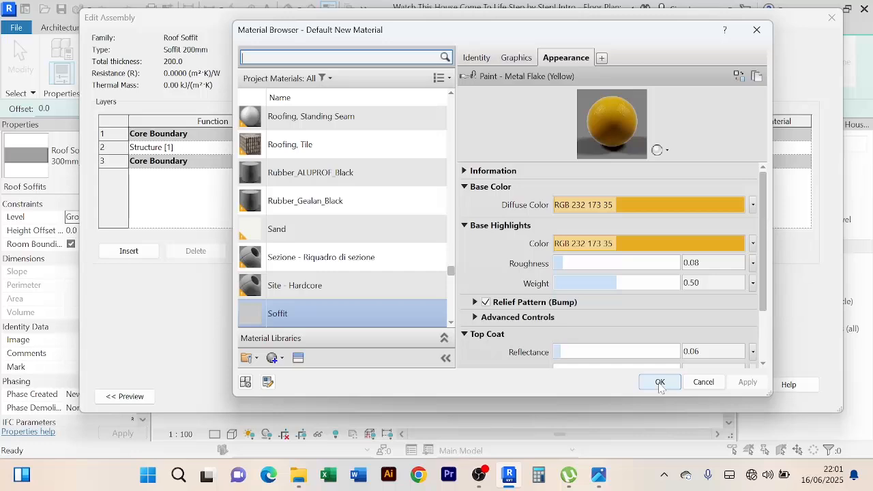
Assign the Soffit material to the structure layer of the Soffit 200mm type and apply the type properties
left_click(660, 384)
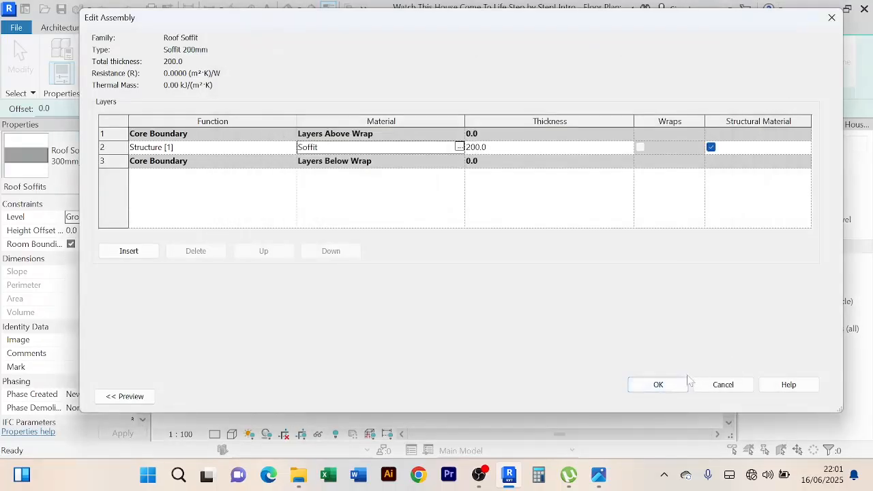
left_click(659, 386)
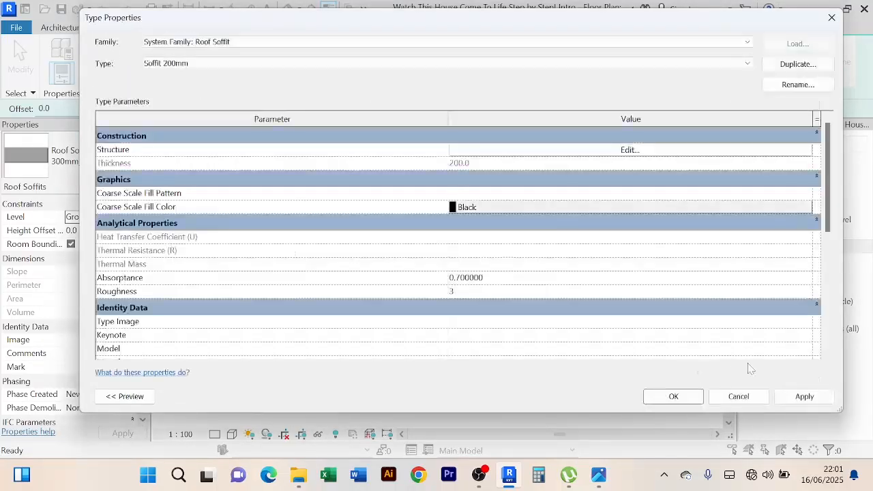
left_click(802, 397)
left_click(683, 401)
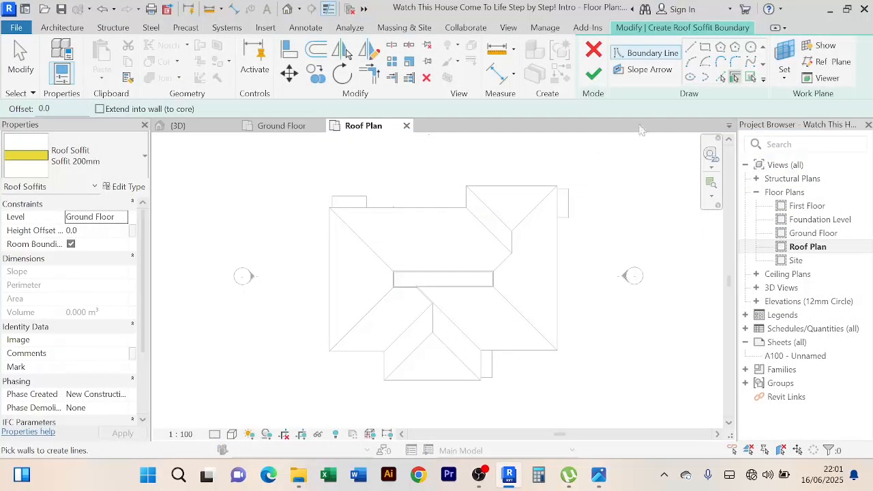
Create the roof soffit by picking all outer roof edges in the roof plan as its boundary and finish the sketch
left_click(721, 77)
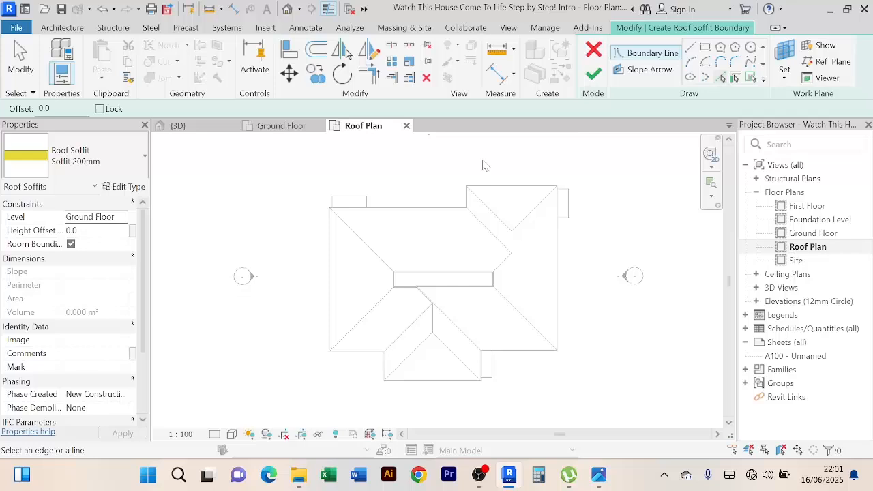
left_click(413, 209)
left_click(466, 198)
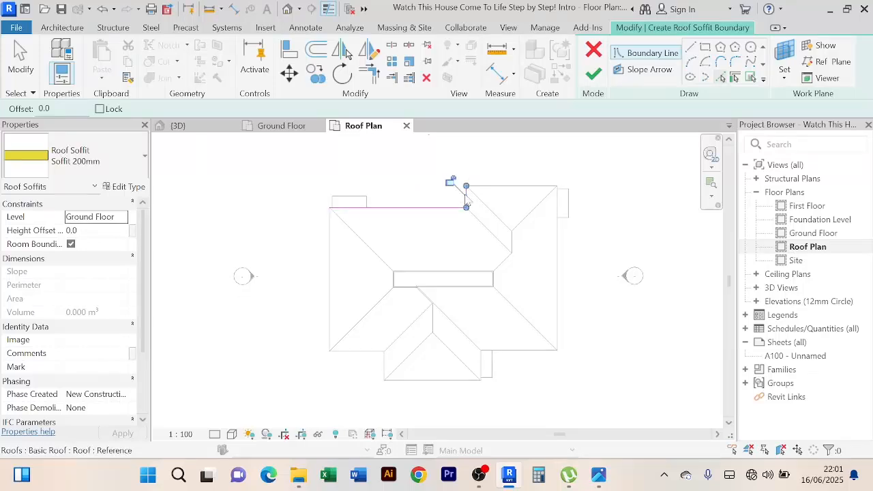
left_click(511, 191)
left_click(562, 246)
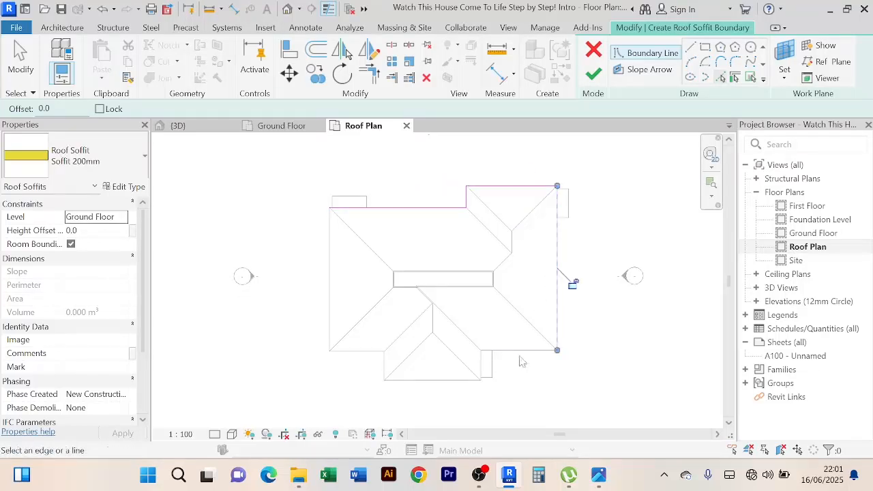
left_click(517, 356)
left_click(487, 372)
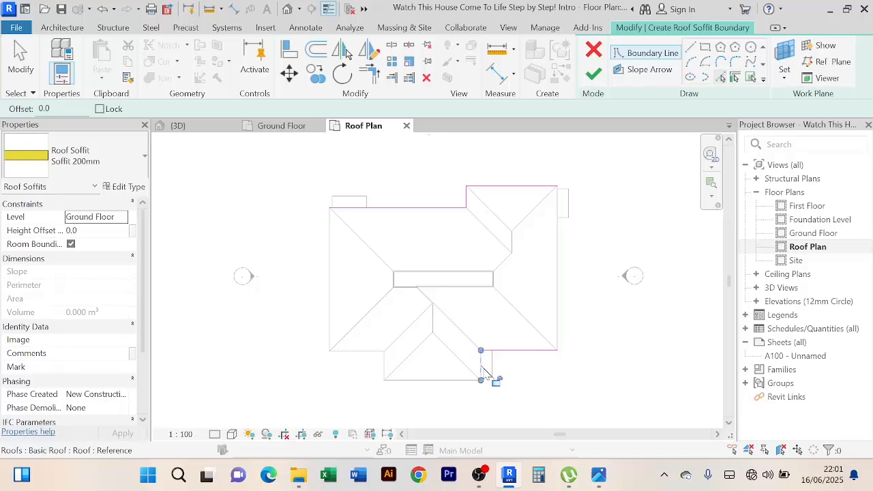
left_click(451, 382)
left_click(356, 352)
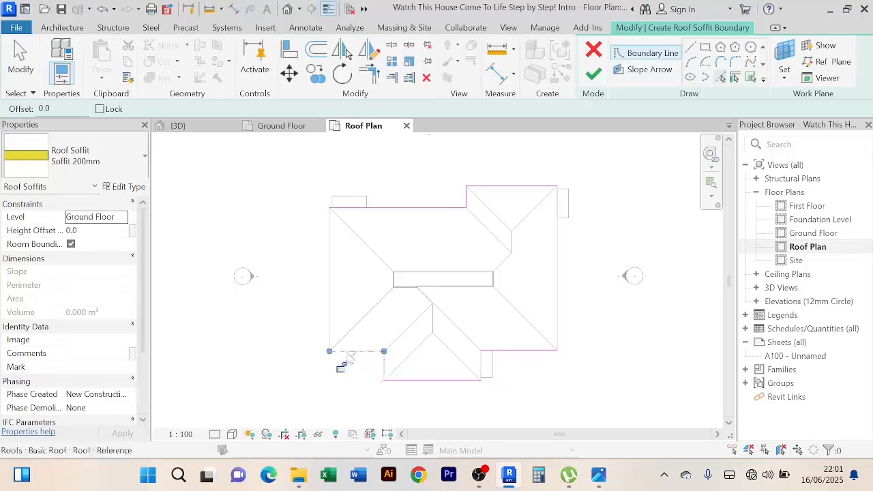
left_click(331, 286)
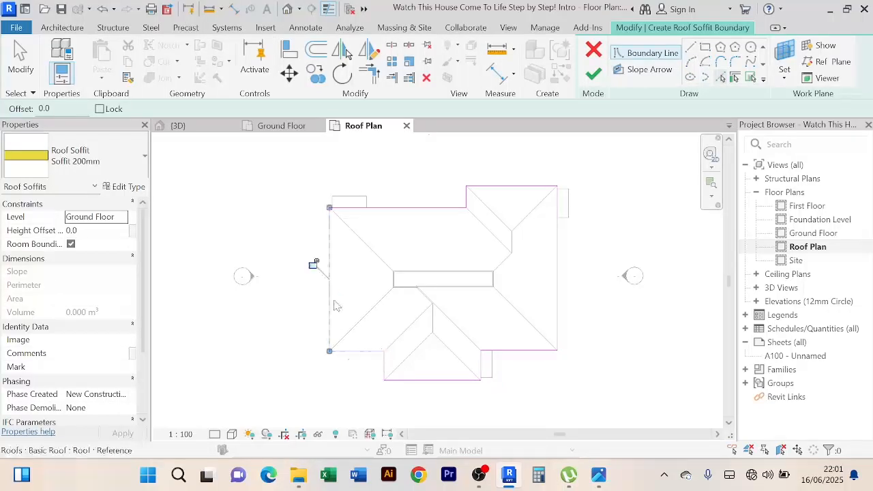
left_click(596, 77)
Examine the new soffit's position and the underside of the roof overhangs from several angles in the 3D view
left_click(179, 126)
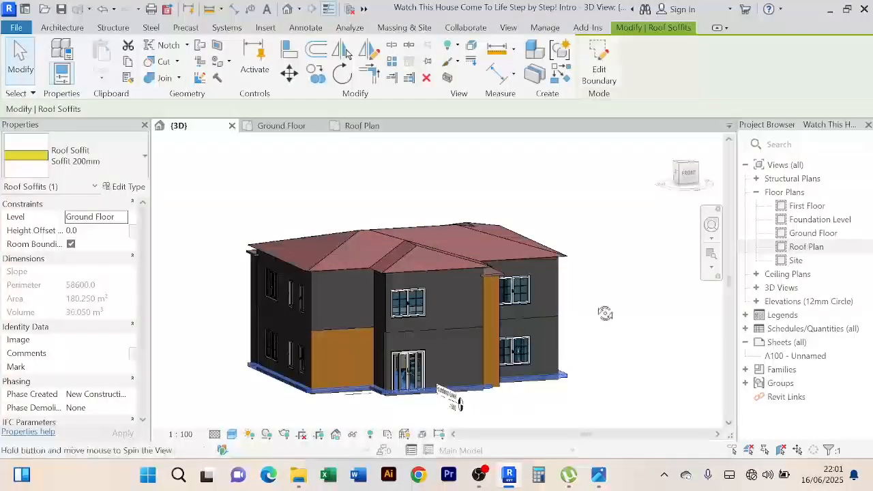
middle_click_drag(605, 313, 503, 221, "shift")
scroll(391, 287, "up", 5)
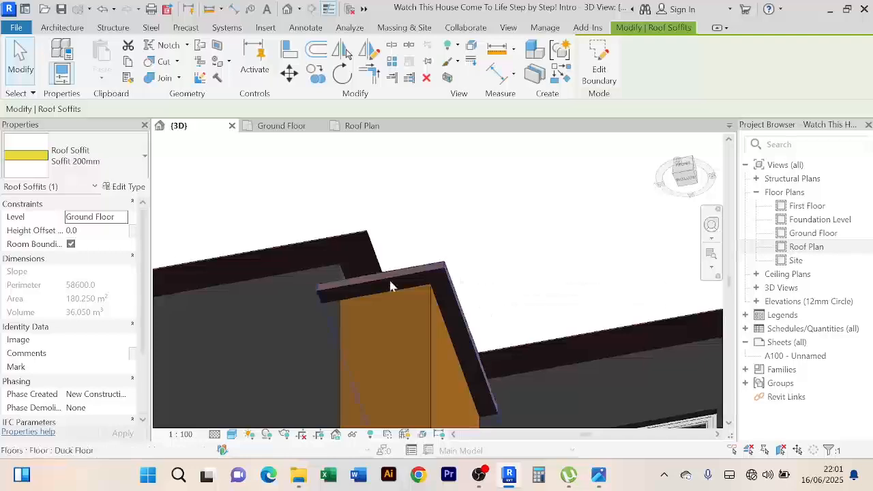
middle_click_drag(403, 224, 479, 289, "shift")
scroll(477, 288, "up", 6)
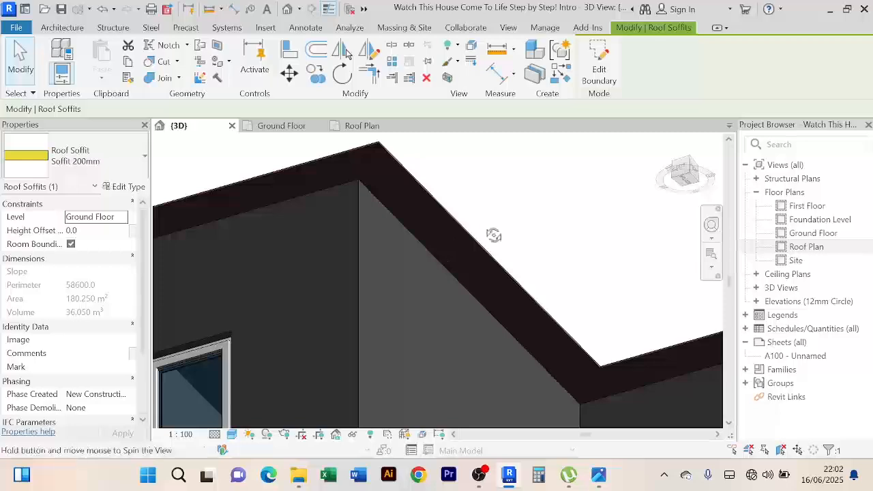
scroll(494, 236, "down", 3)
mouse_move(460, 249)
middle_mouse_down("shift")
mouse_move(487, 283)
mouse_move(489, 300)
mouse_move(462, 253)
middle_mouse_up("shift")
scroll(506, 314, "up", 4)
scroll(479, 307, "up", 2)
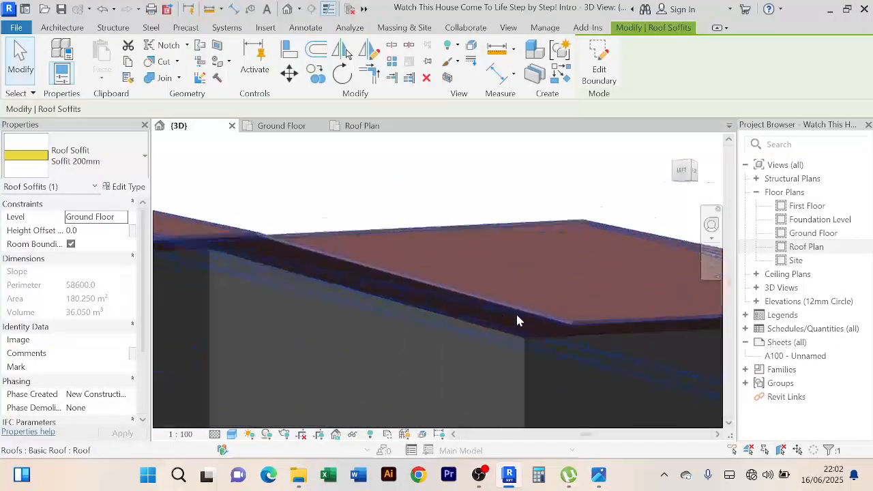
middle_click_drag(517, 321, 574, 355, "shift")
middle_click_drag(566, 349, 536, 312)
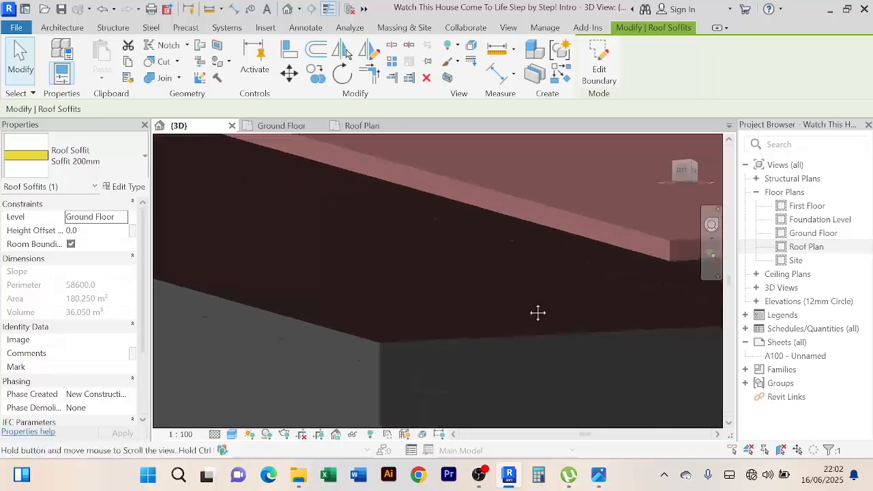
middle_click_drag(420, 289, 543, 304, "shift")
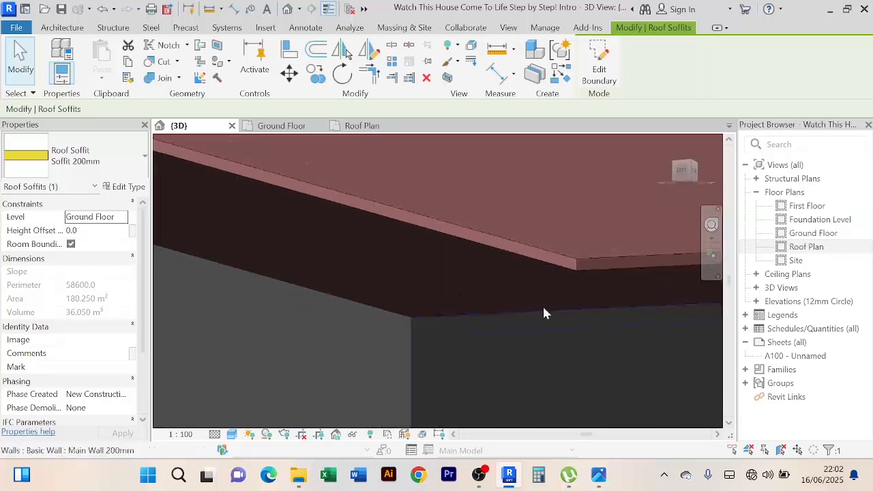
middle_click_drag(394, 303, 496, 260, "shift")
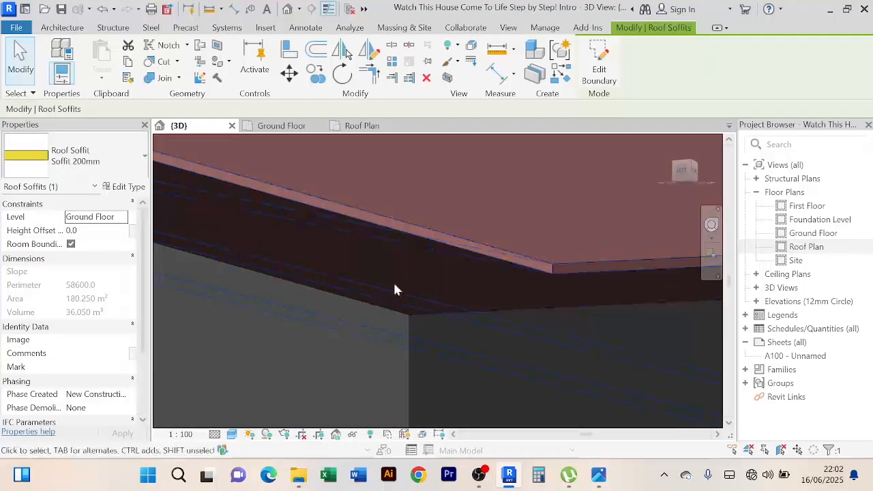
middle_click_drag(395, 289, 530, 308, "shift")
scroll(450, 270, "down", 5)
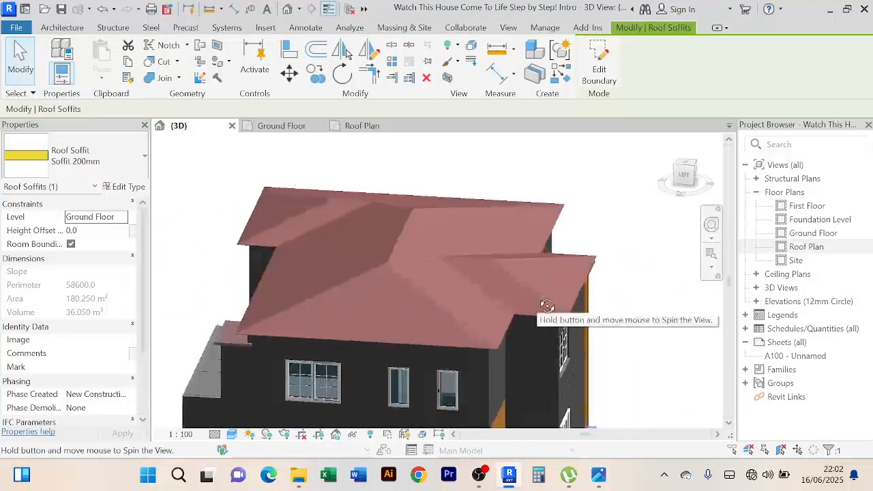
scroll(458, 174, "down", 2)
middle_click_drag(460, 174, 460, 186)
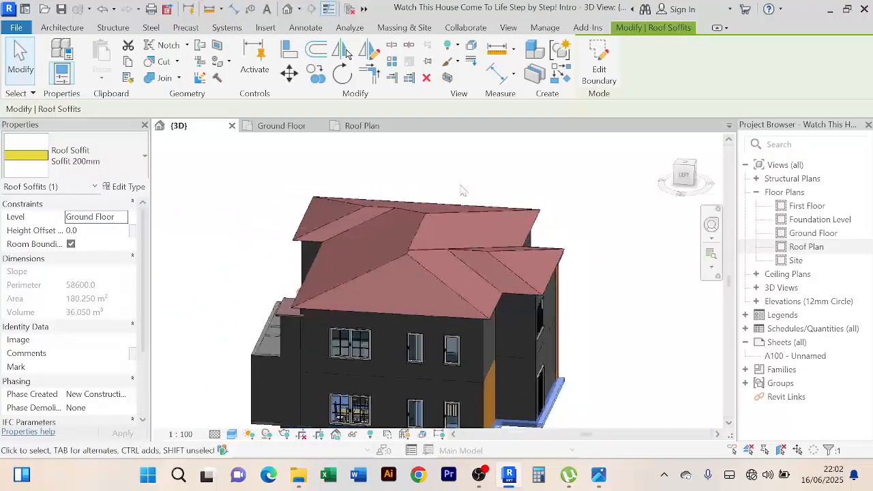
Start a roof fascia in the roof plan and duplicate the Standard fascia type as "Faceboard"
left_click(62, 28)
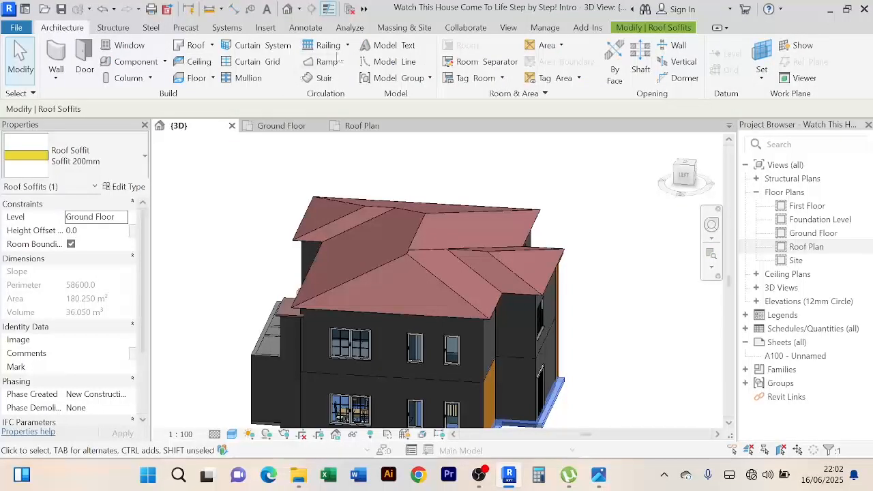
left_click(212, 45)
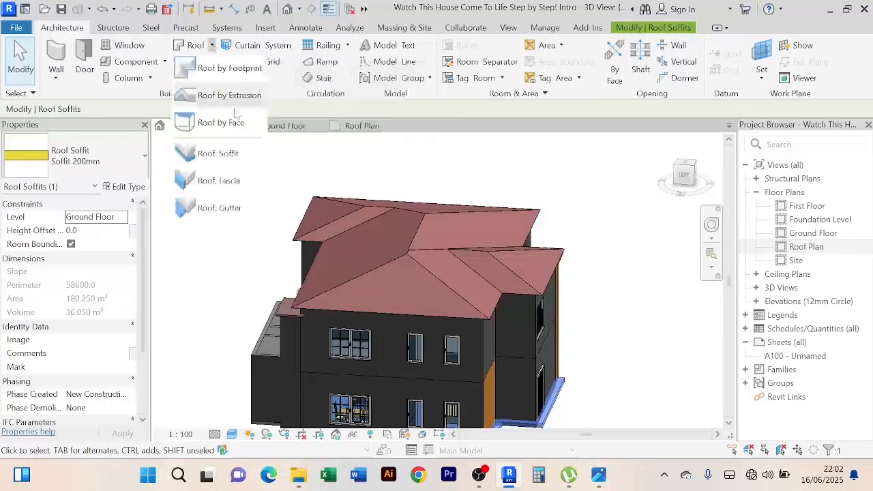
left_click(218, 181)
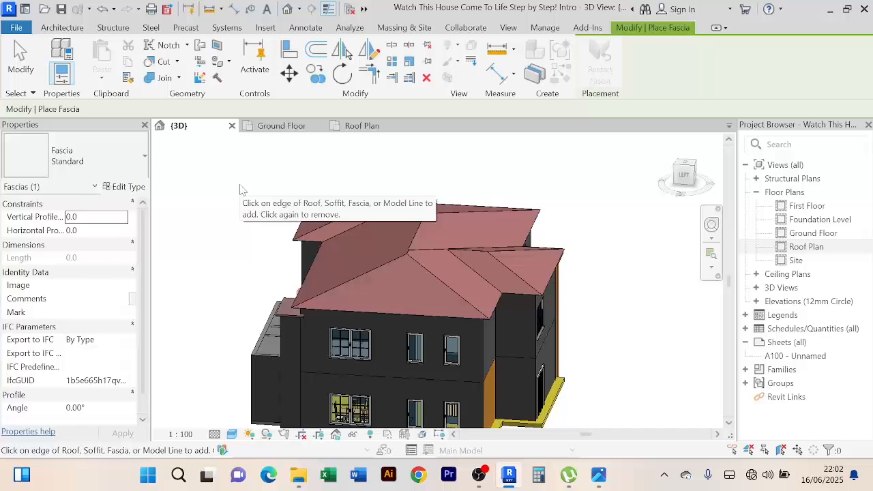
left_click(362, 126)
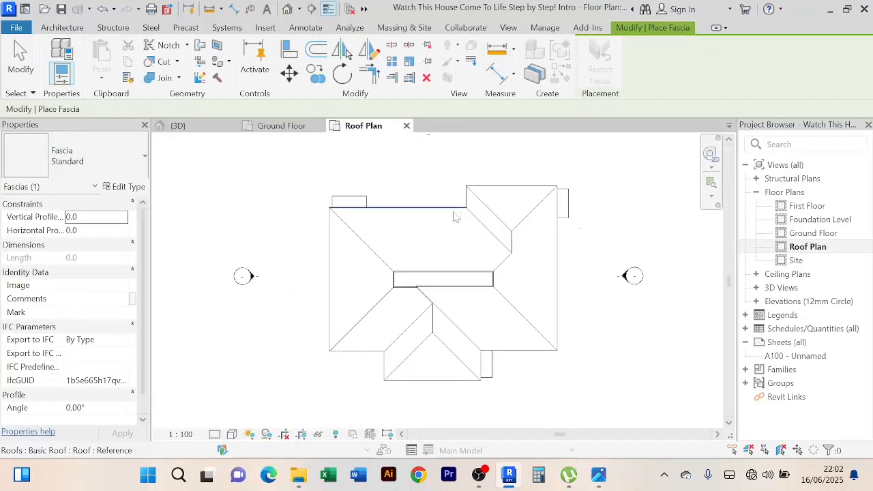
left_click(129, 188)
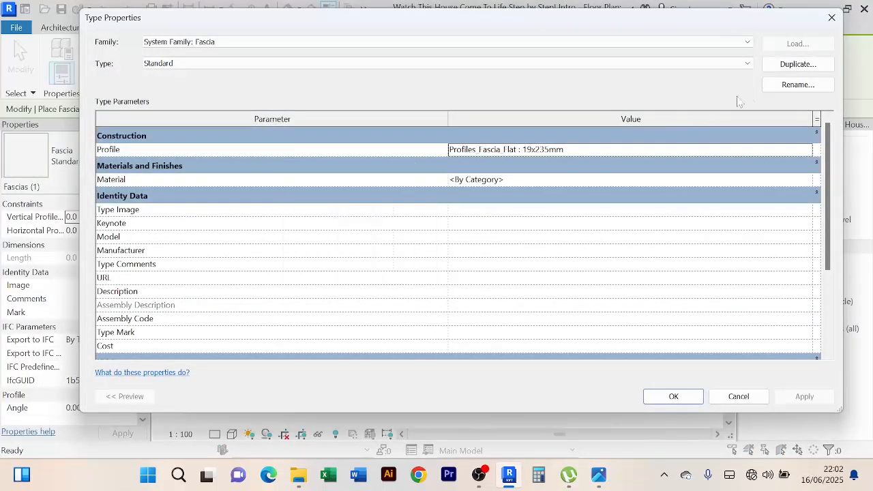
left_click(797, 66)
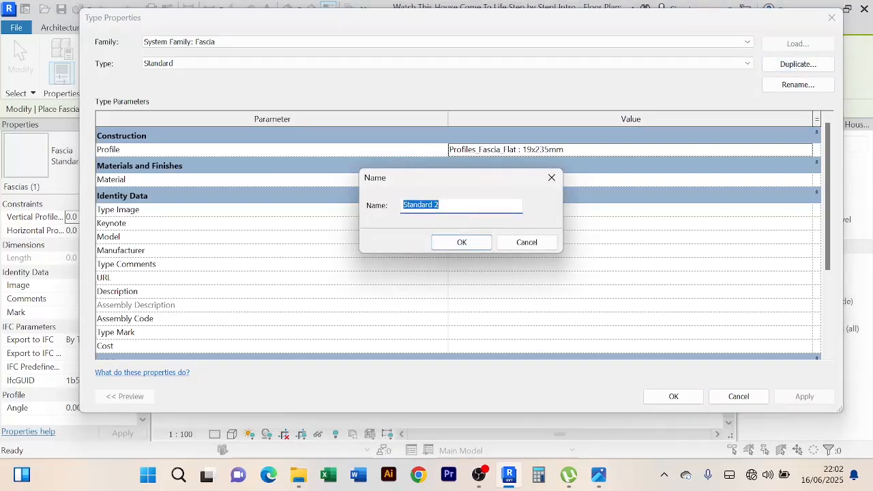
type("Faceboard")
left_click(462, 245)
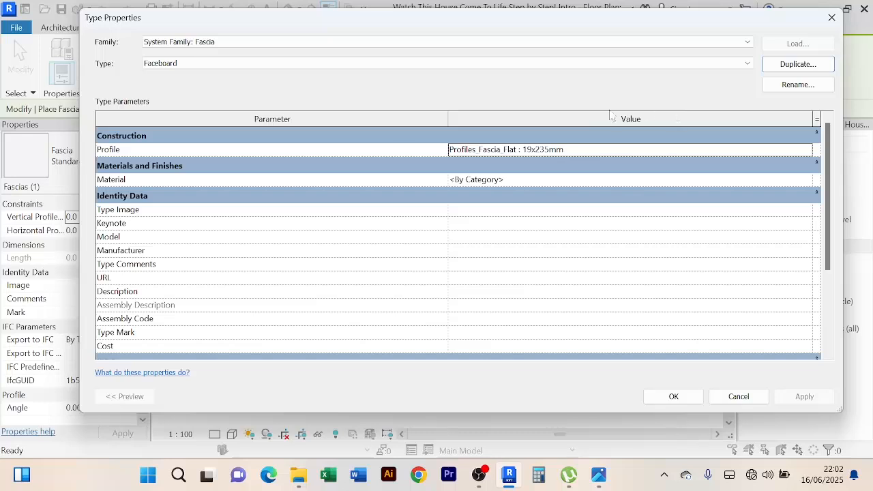
Search the project materials for "wood" and set the Faceboard type's material to Cherry
scroll(556, 198, "down", 3)
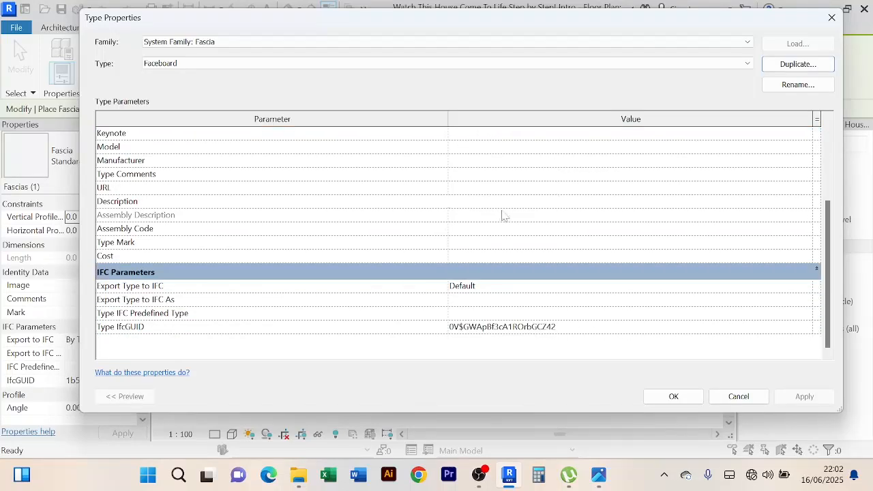
scroll(502, 215, "up", 3)
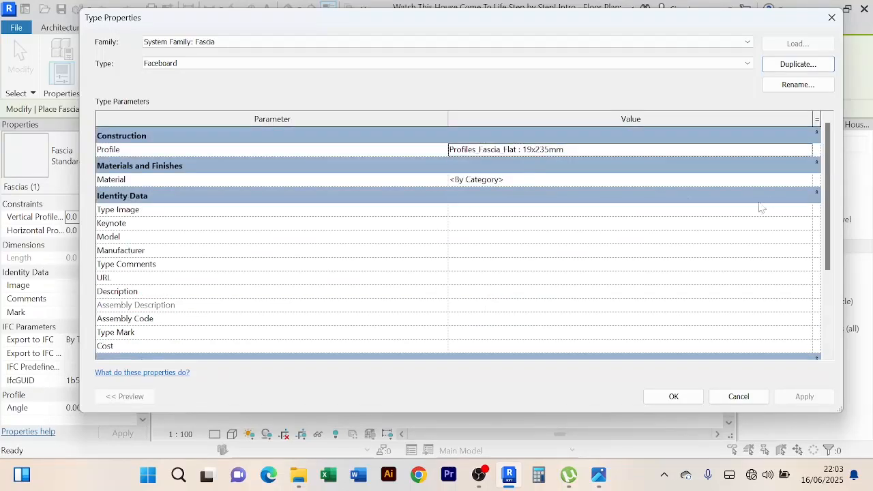
left_click(809, 182)
left_click(809, 180)
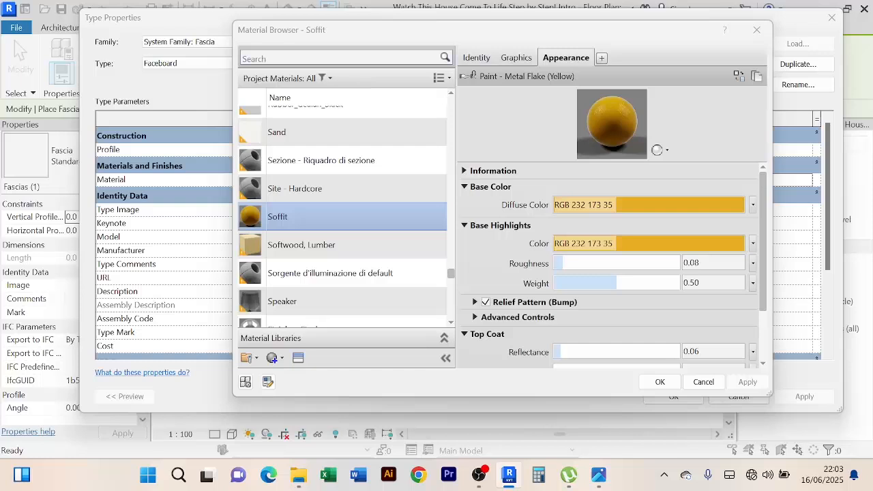
left_click(341, 59)
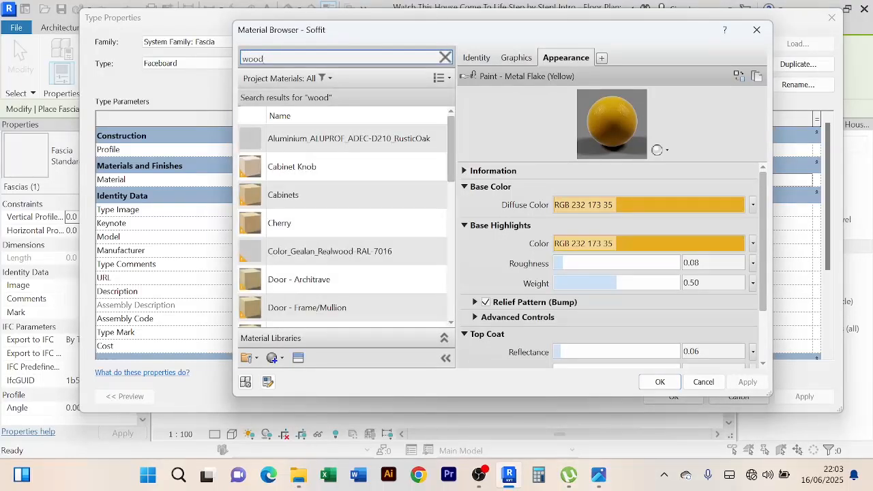
left_click(372, 227)
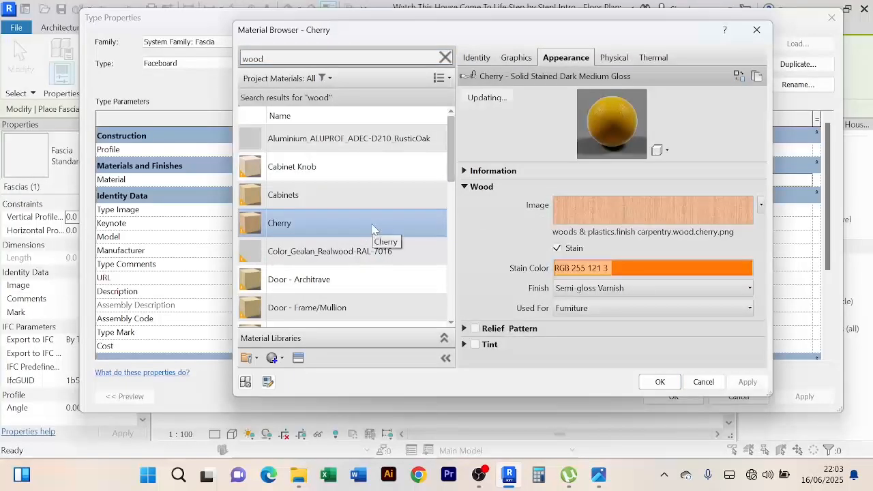
scroll(374, 230, "down", 1)
left_click(660, 382)
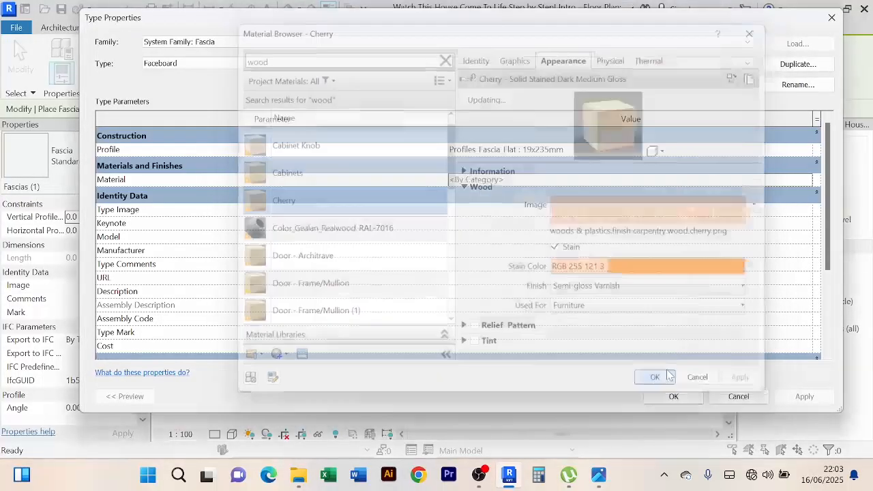
left_click(786, 395)
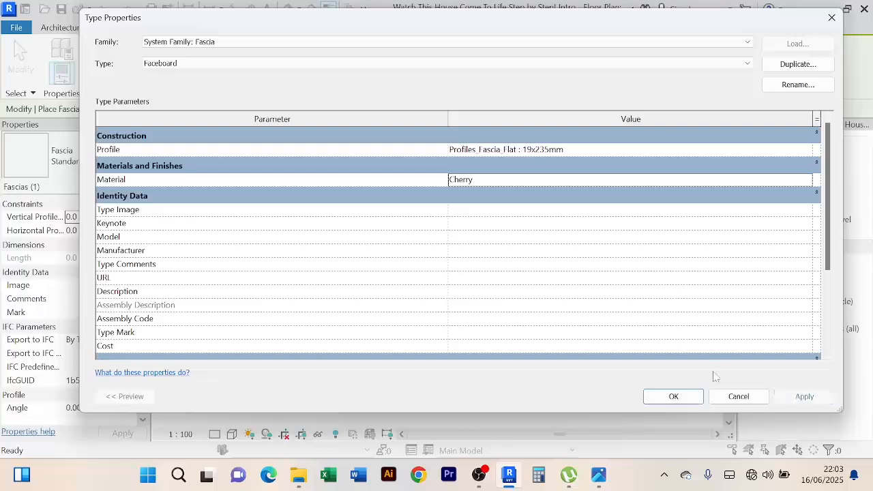
Confirm the Faceboard type and place the fascia along the outer roof edges, finishing the command in the 3D view
left_click(678, 398)
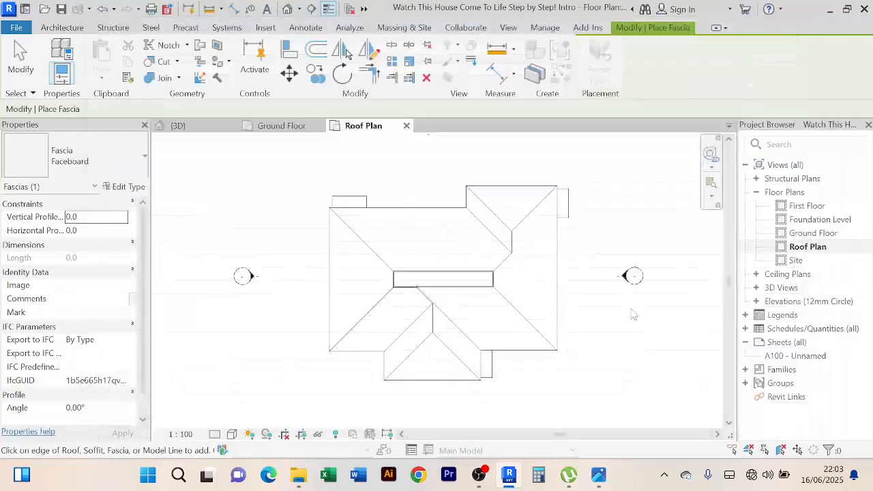
left_click(517, 193)
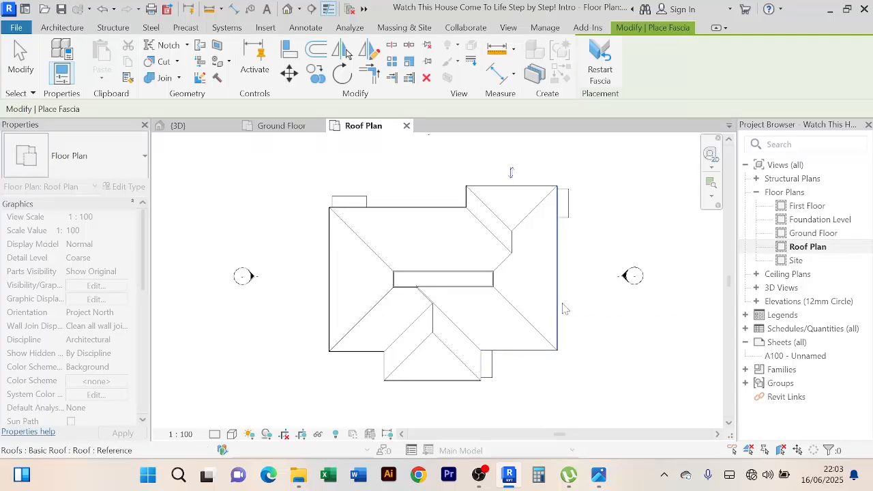
left_click(179, 125)
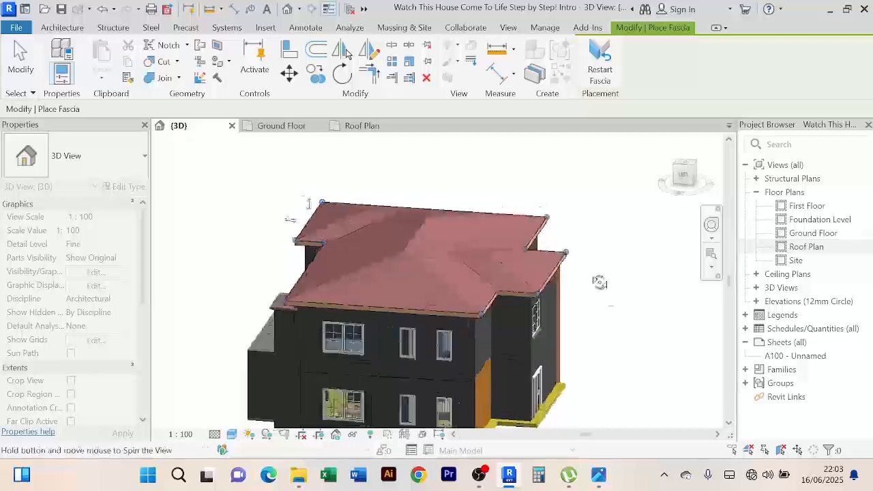
middle_click_drag(599, 281, 518, 232, "shift")
scroll(598, 232, "up", 3)
key("Escape")
key("Escape")
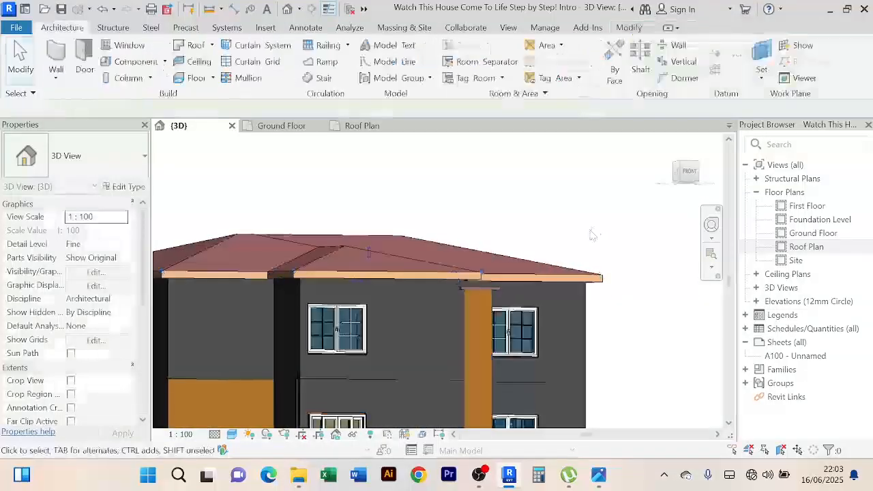
Examine the Faceboard fascia around the whole roof from several 3D angles and save the project
scroll(593, 235, "up", 5)
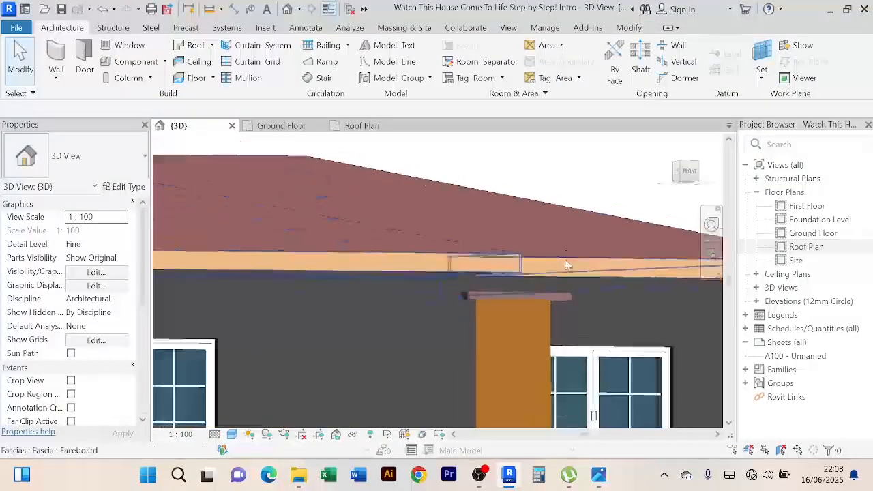
scroll(566, 265, "down", 4)
middle_click_drag(581, 202, 480, 230, "shift")
scroll(382, 302, "up", 6)
middle_click_drag(466, 305, 464, 273)
scroll(460, 256, "down", 6)
middle_click_drag(509, 253, 466, 366, "shift")
scroll(470, 367, "up", 3)
scroll(607, 324, "down", 2)
middle_click_drag(596, 308, 510, 335)
scroll(460, 258, "down", 3)
scroll(567, 293, "up", 2)
scroll(570, 286, "down", 2)
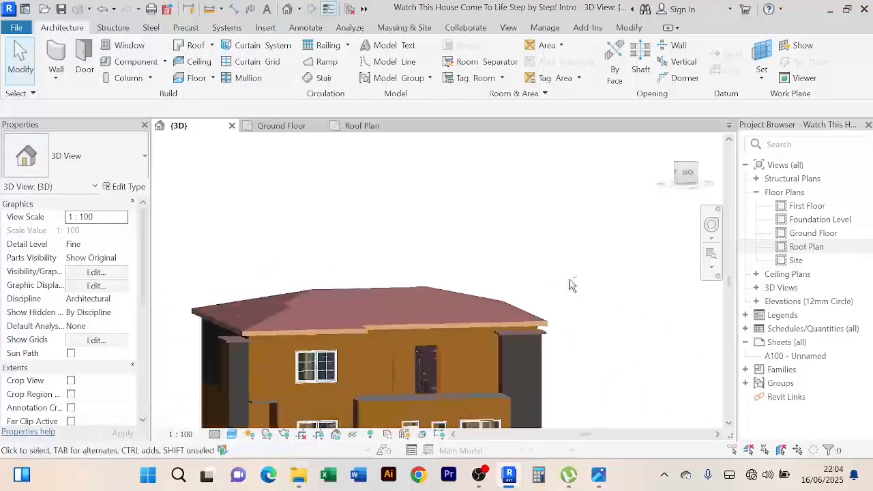
middle_click_drag(571, 285, 562, 363, "shift")
scroll(571, 335, "up", 2)
scroll(571, 332, "down", 2)
mouse_move(571, 331)
middle_mouse_down("shift")
mouse_move(599, 311)
mouse_move(600, 349)
mouse_move(588, 345)
mouse_move(580, 321)
middle_mouse_up("shift")
scroll(588, 345, "up", 2)
scroll(585, 336, "down", 2)
scroll(594, 343, "down", 2)
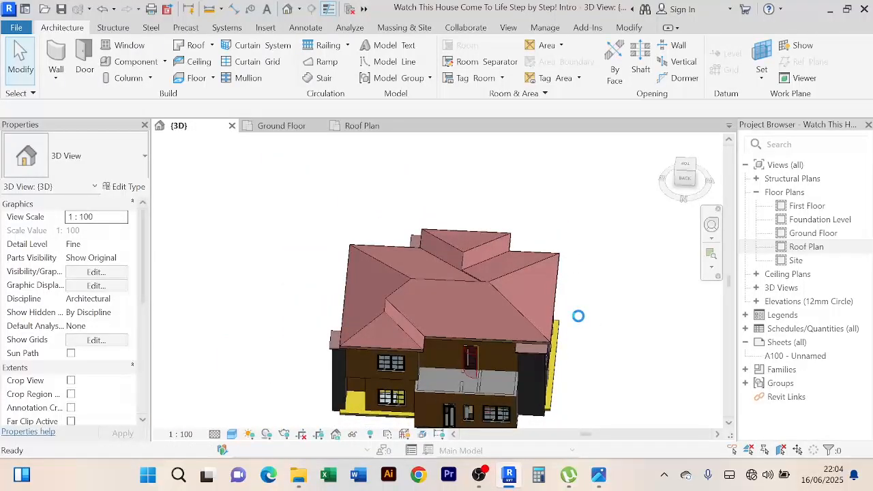
key("ctrl+s")
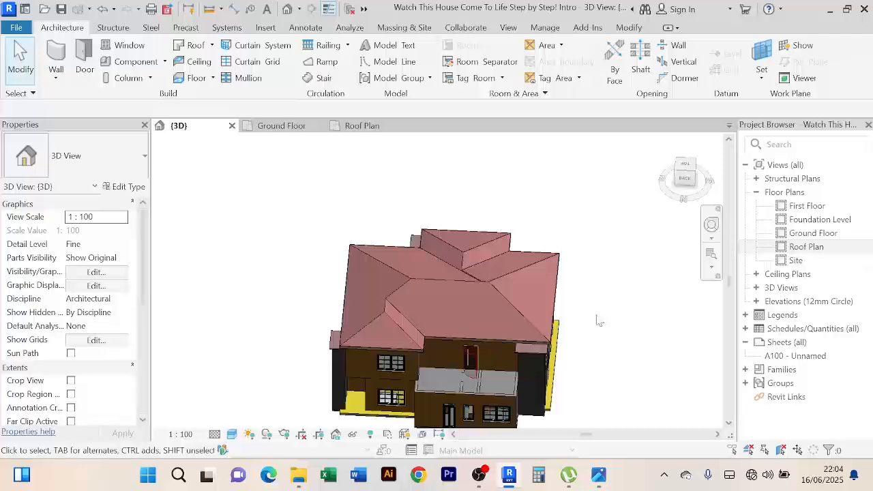
Examine the fascia corners, the underside of the overhangs and the wall tops from below on the back and front
middle_click_drag(597, 321, 569, 240, "shift")
scroll(464, 310, "up", 5)
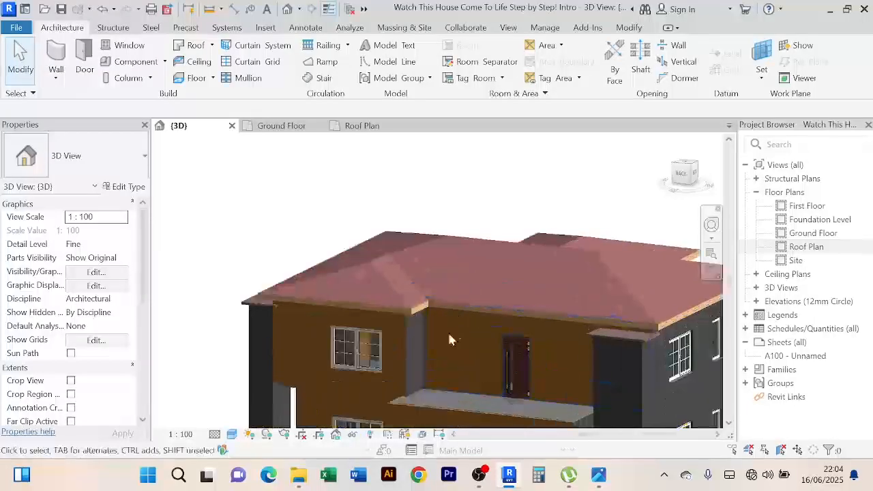
middle_click_drag(448, 334, 430, 287, "shift")
scroll(431, 286, "up", 3)
middle_click_drag(445, 335, 445, 378)
scroll(424, 301, "up", 2)
scroll(423, 340, "up", 2)
scroll(445, 329, "up", 3)
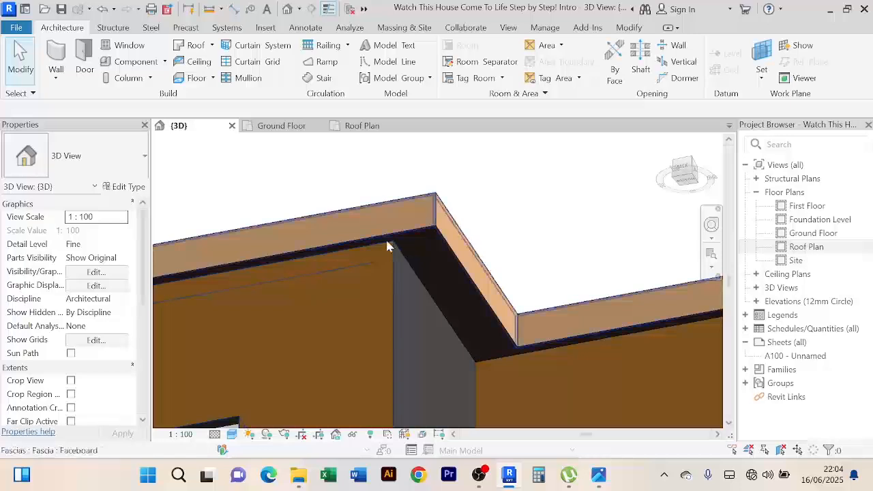
scroll(391, 252, "down", 2)
middle_click_drag(392, 254, 550, 277, "shift")
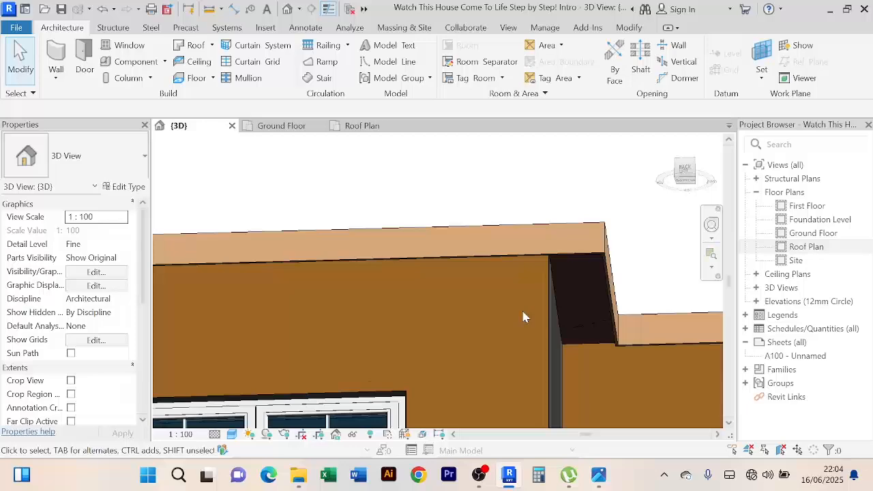
scroll(524, 317, "down", 3)
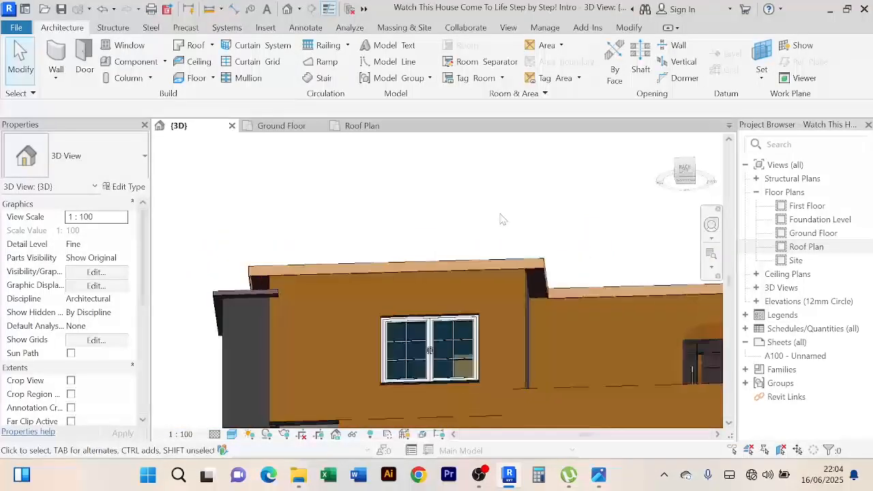
middle_click_drag(501, 219, 473, 221, "shift")
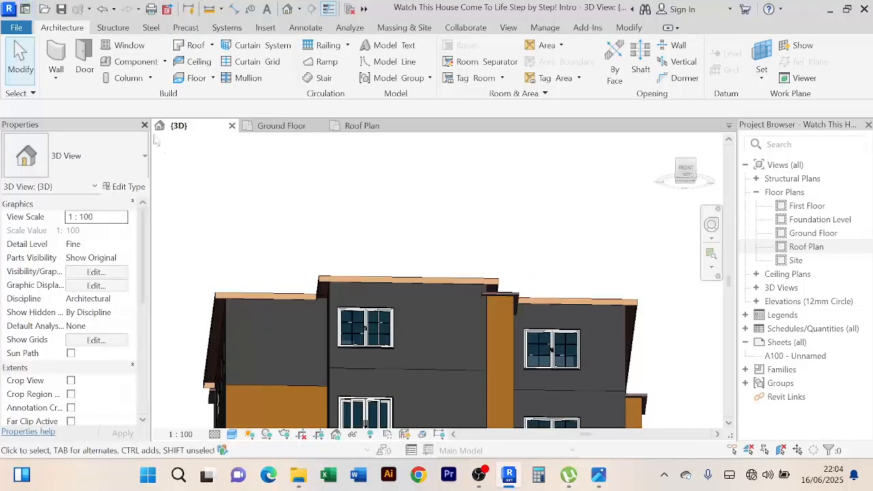
Create an in-place component in the Generic Models category and name it "Upper Sweep"
left_click(165, 62)
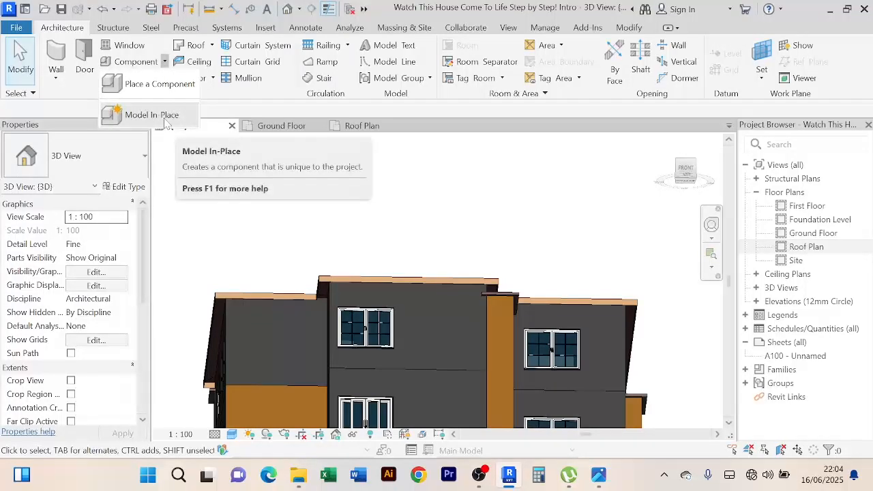
left_click(164, 118)
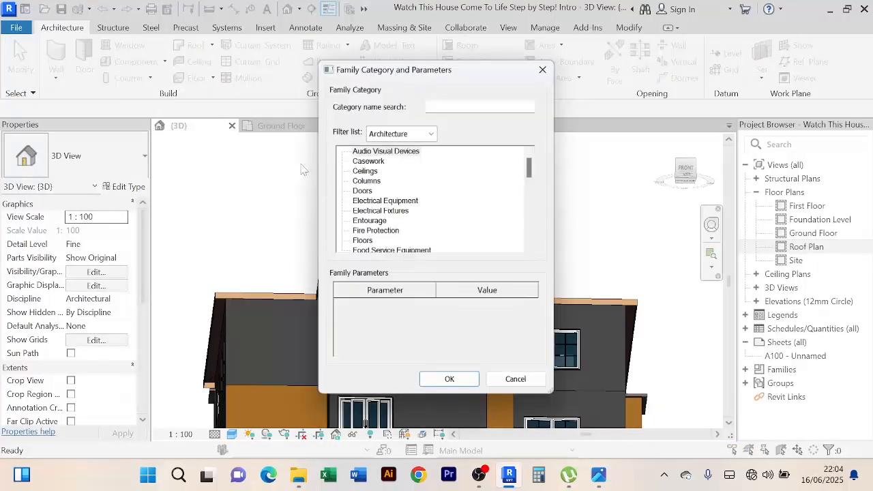
left_click(376, 202)
key("g")
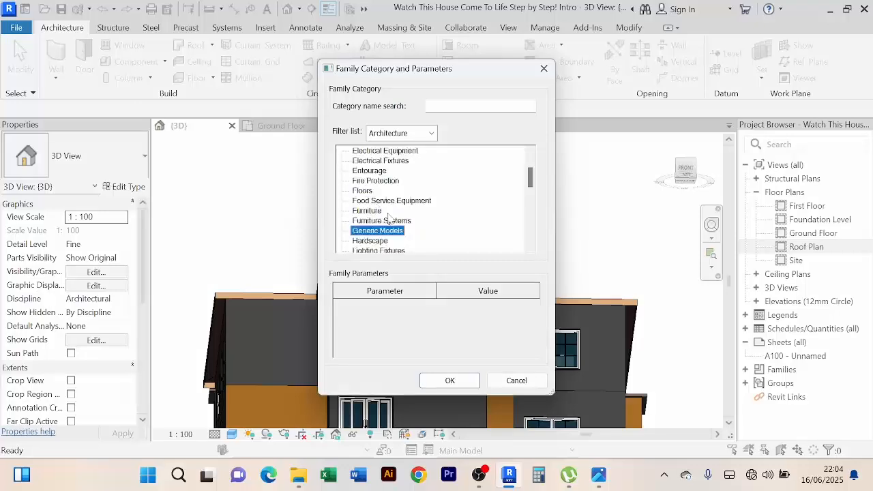
left_click(450, 382)
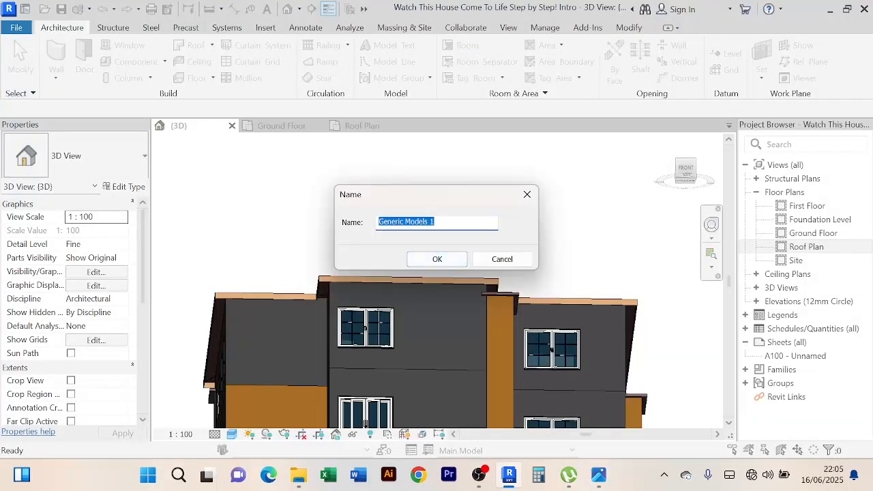
type("Upper Sweep")
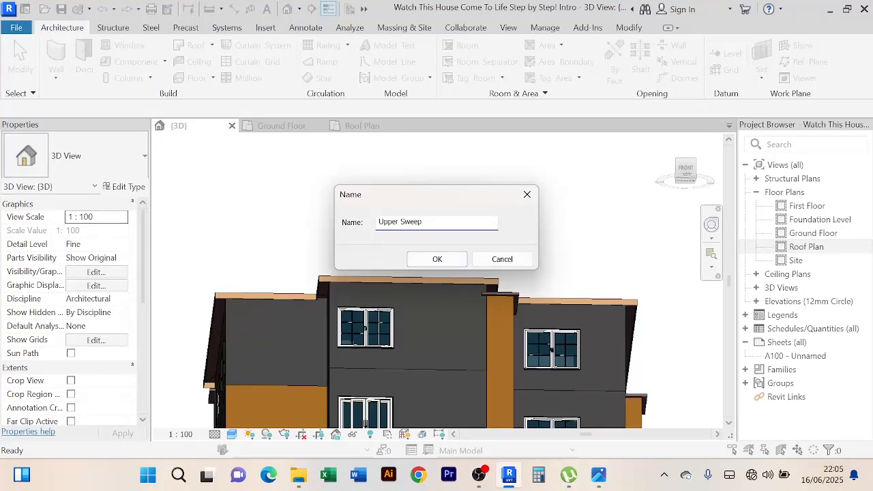
left_click(438, 259)
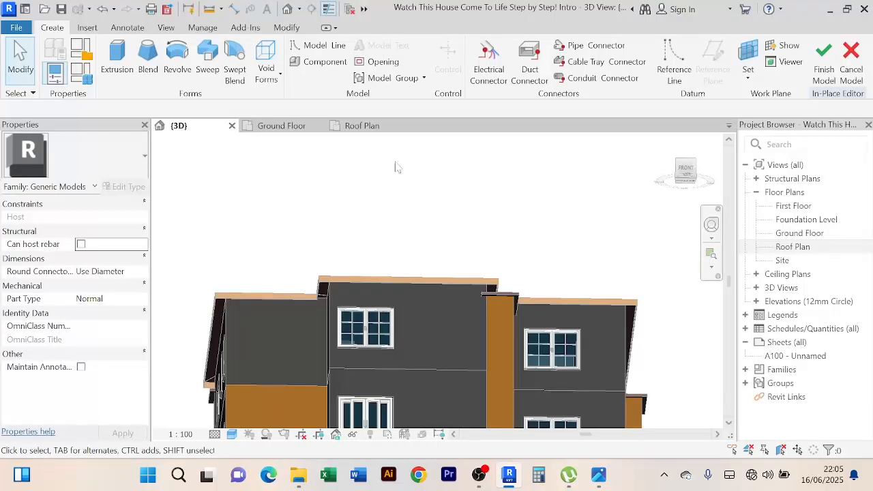
Start a Sweep and pick the top side edge of the projecting upper-floor Main Wall 200mm under the roof overhang as its path
left_click(208, 65)
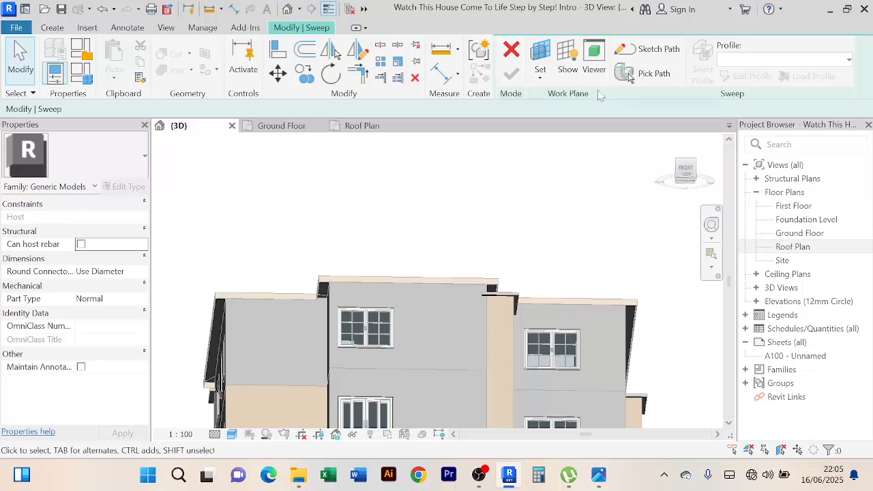
left_click(649, 76)
scroll(456, 294, "up", 5)
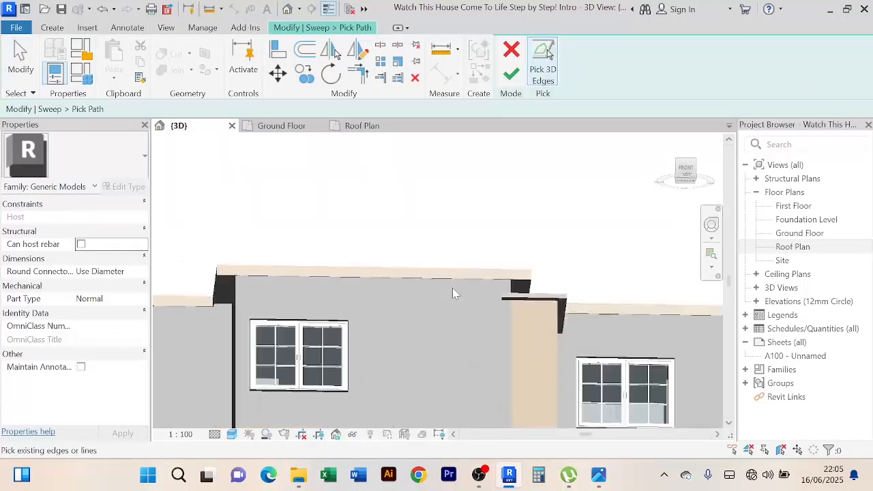
middle_click_drag(604, 271, 521, 275)
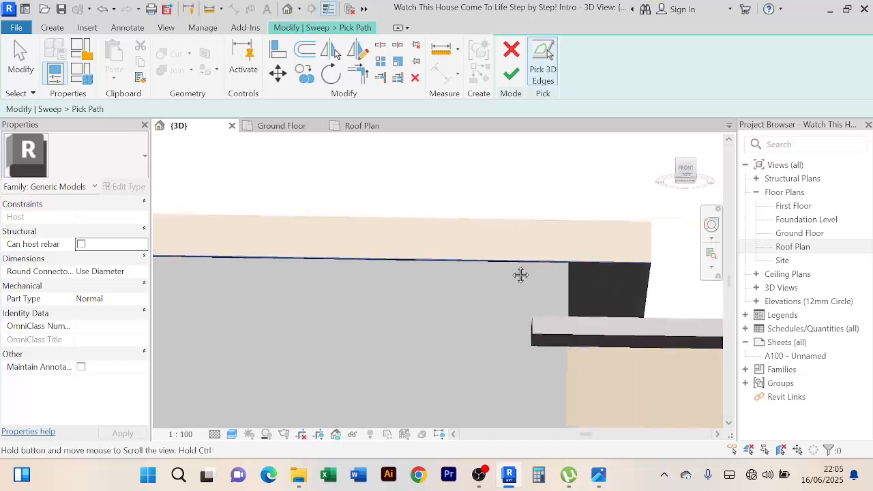
middle_click_drag(575, 273, 579, 279)
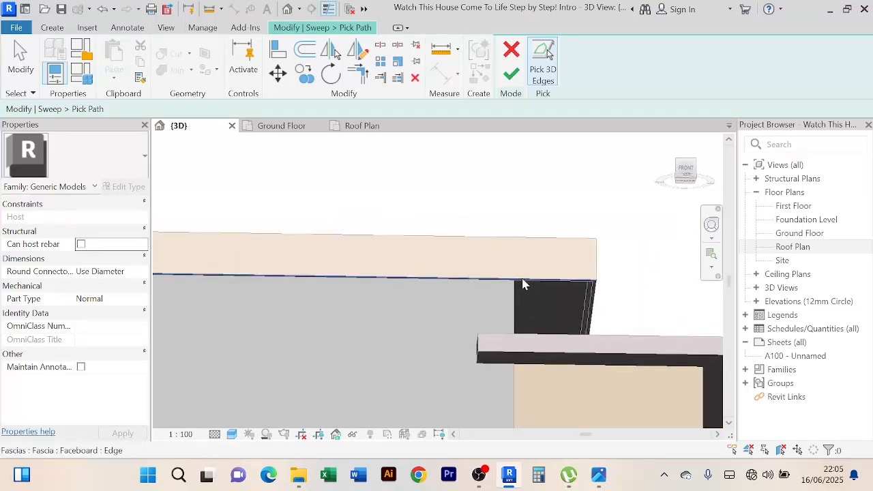
scroll(522, 285, "down", 4)
middle_click_drag(542, 236, 614, 208)
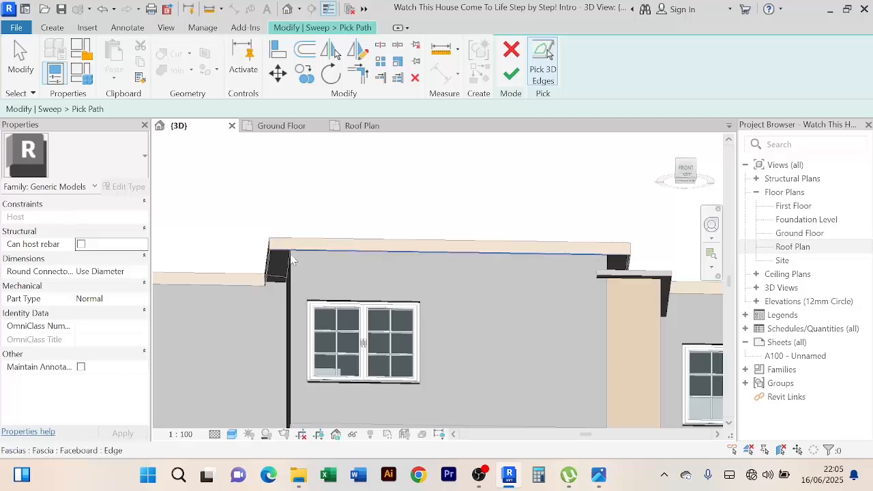
scroll(291, 258, "up", 4)
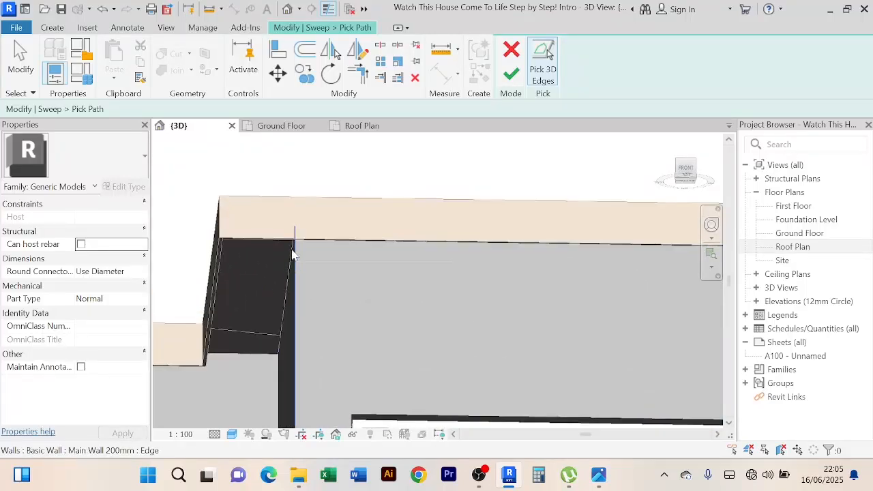
scroll(298, 247, "up", 3)
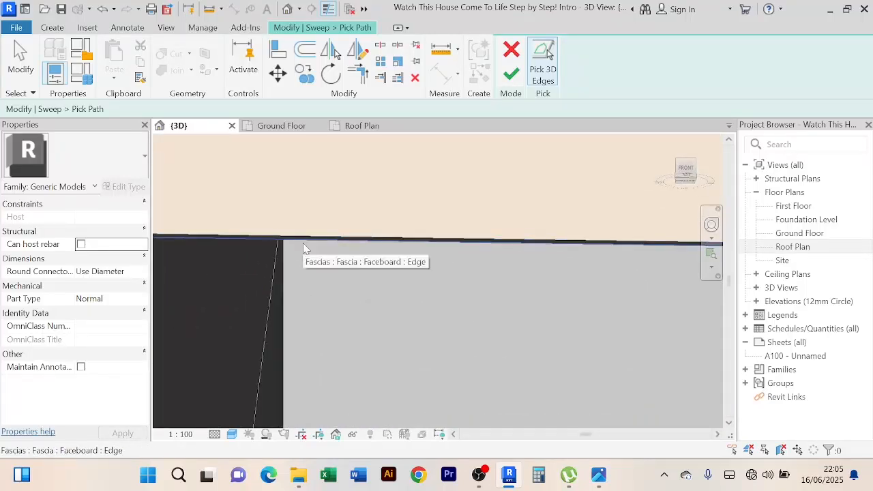
scroll(307, 242, "down", 1)
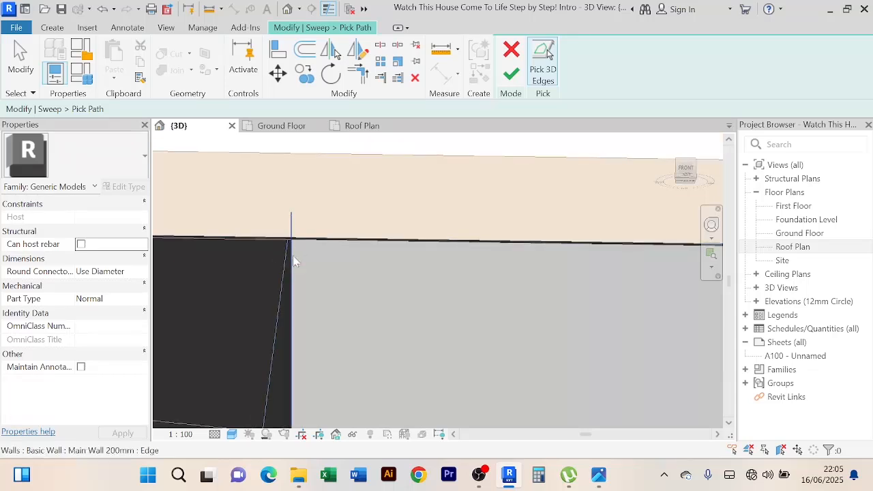
scroll(282, 259, "down", 1)
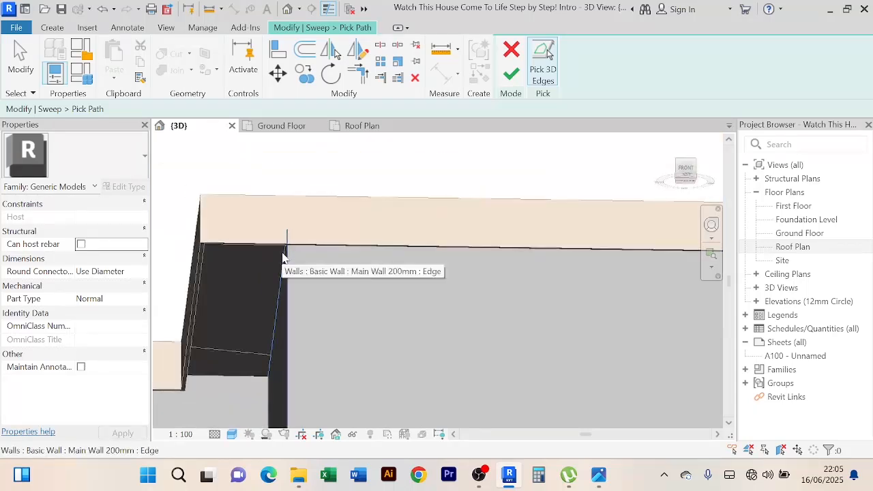
scroll(284, 258, "down", 2)
scroll(285, 258, "up", 3)
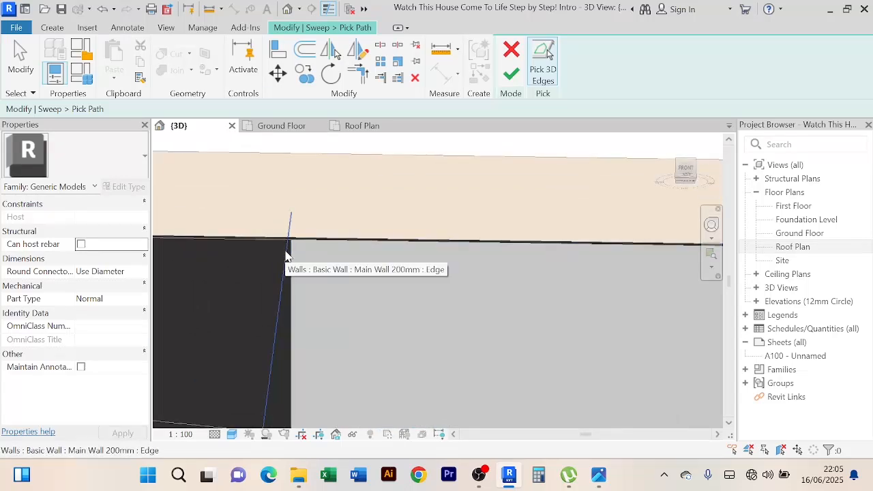
scroll(355, 266, "down", 3)
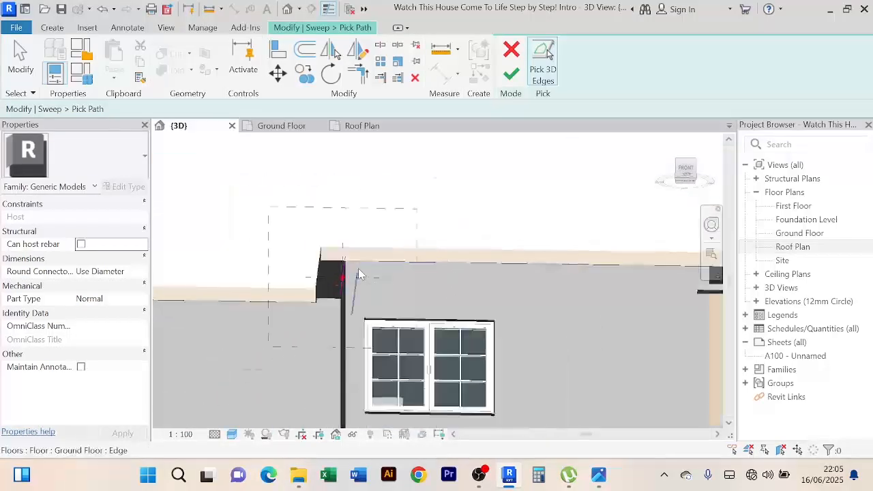
Check the picked wall edge from the left side, finish the sweep path and open the sweep's profile sketch
middle_click_drag(361, 275, 333, 257, "shift")
scroll(605, 326, "up", 2)
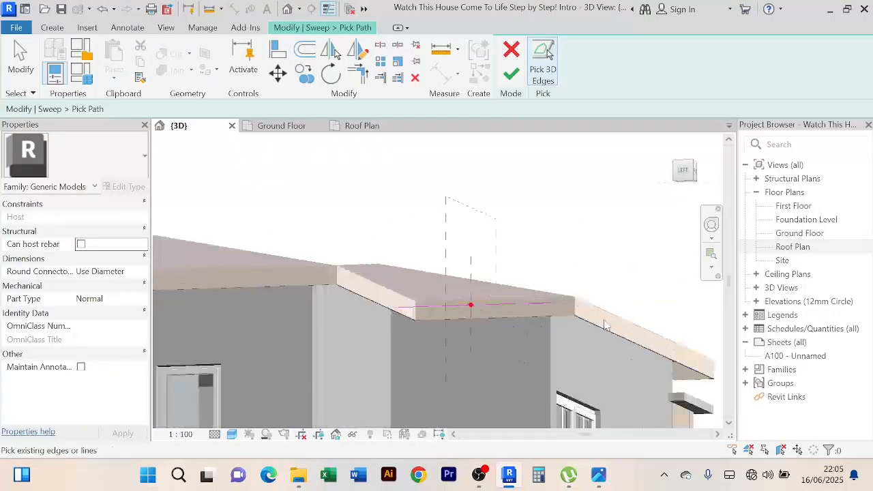
middle_click_drag(604, 325, 609, 292, "shift")
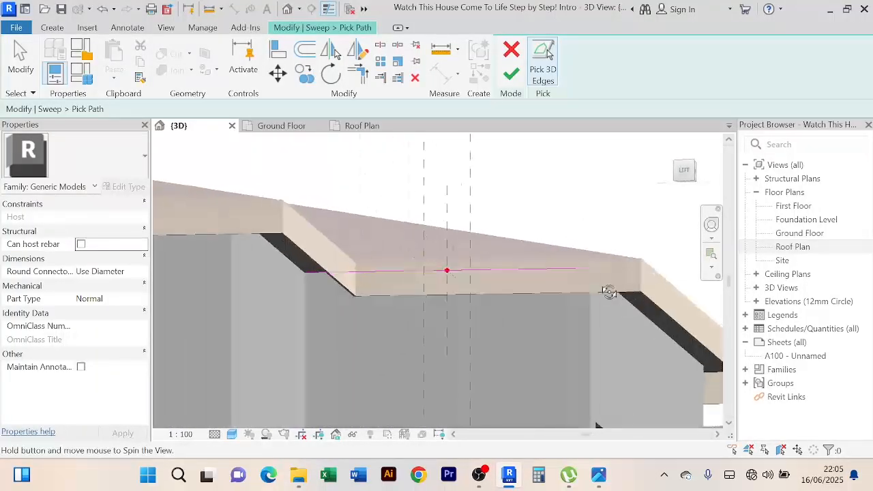
middle_click_drag(634, 261, 540, 236)
scroll(528, 227, "down", 2)
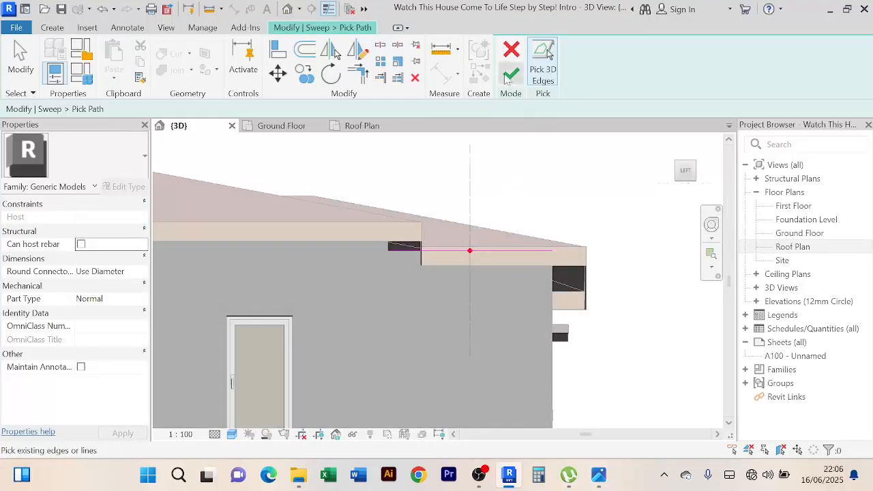
left_click(508, 77)
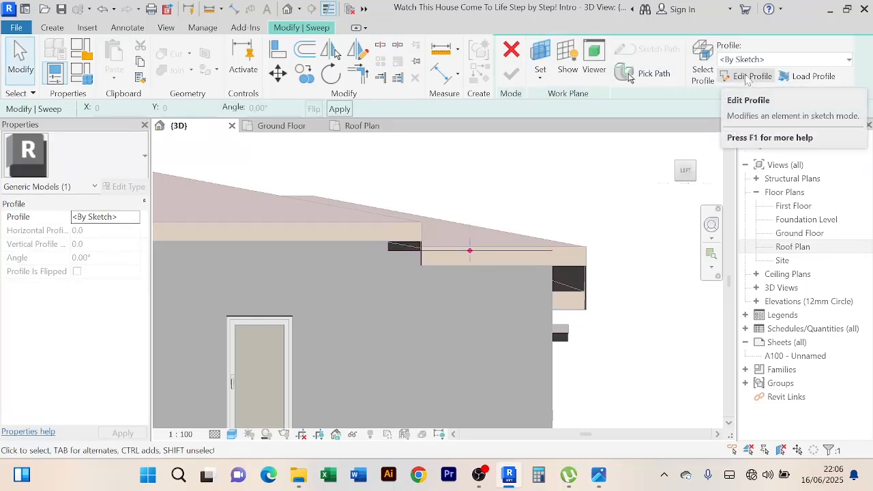
left_click(749, 80)
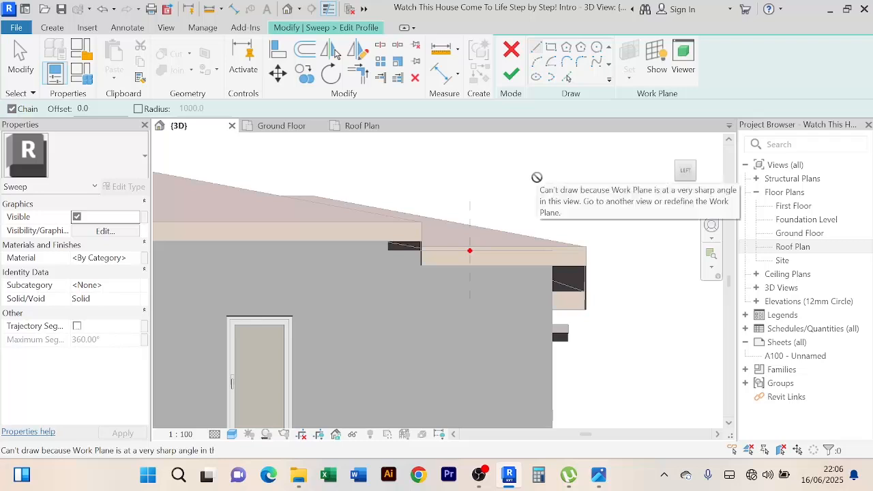
Sketch the sweep profile as a rectangle about 540 mm wide and 980 mm high, down and left from the path point, in the front view
left_click(687, 175)
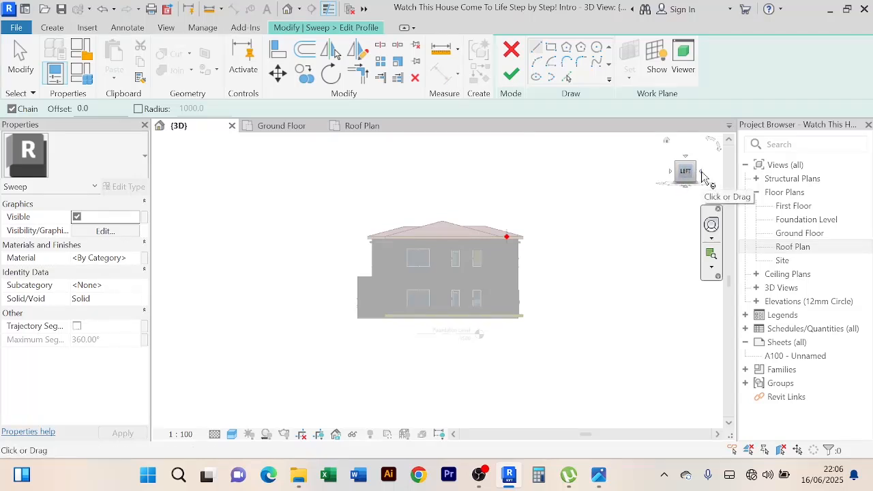
left_click(704, 174)
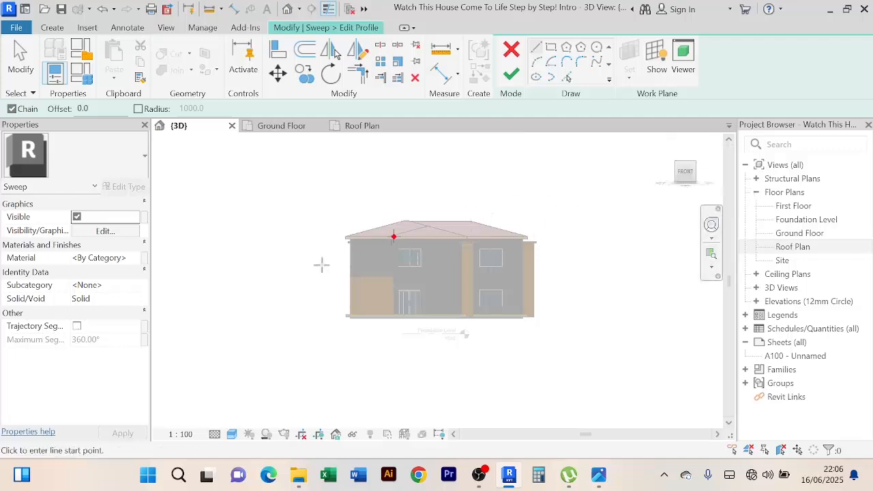
scroll(321, 265, "up", 6)
middle_click_drag(399, 220, 625, 234)
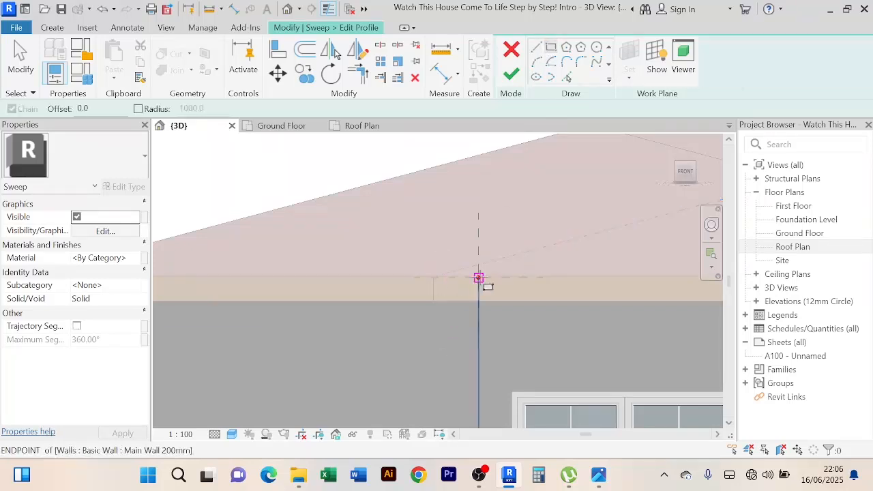
left_click(478, 279)
middle_click_drag(419, 349, 453, 248)
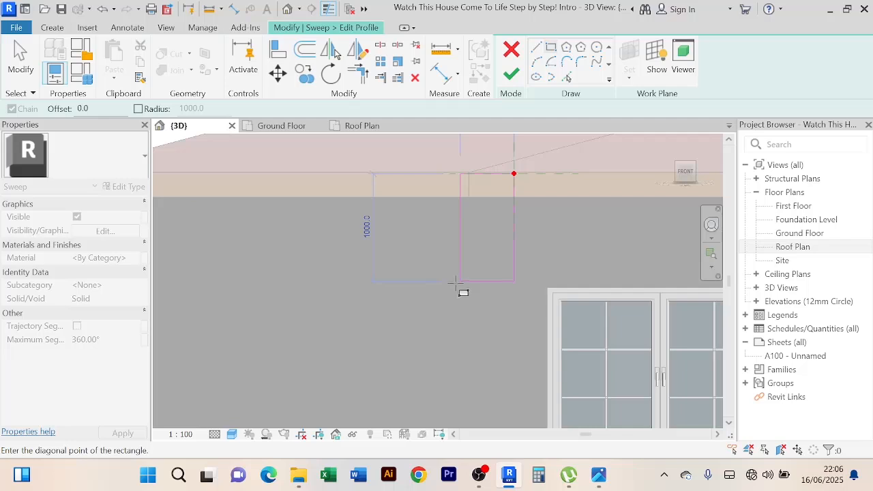
scroll(455, 281, "up", 2)
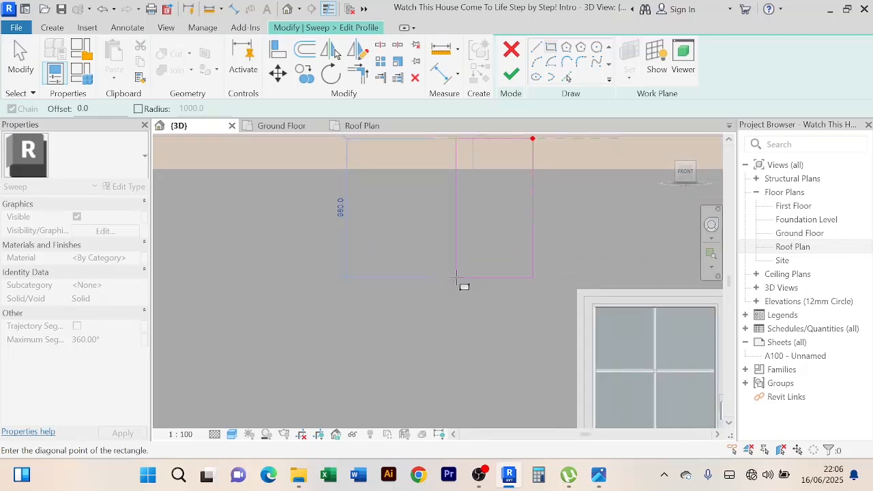
key("Escape")
right_click(586, 161)
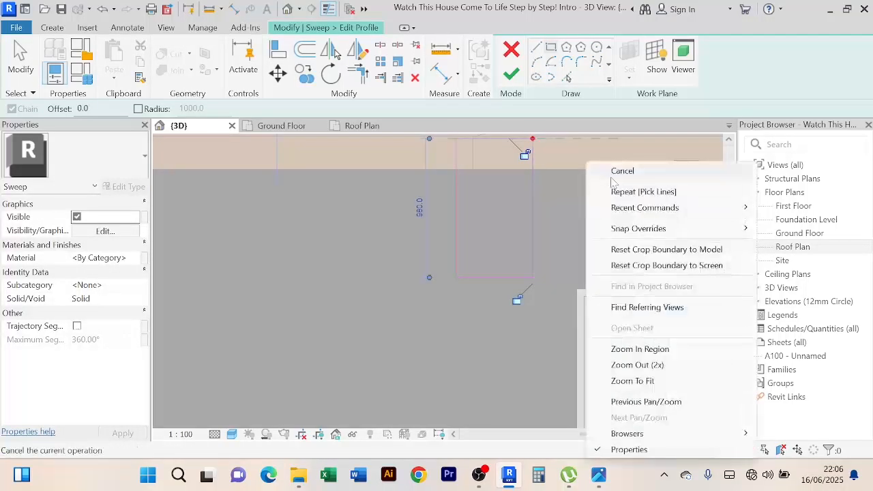
left_click(614, 170)
right_click(607, 165)
left_click(618, 176)
right_click(596, 164)
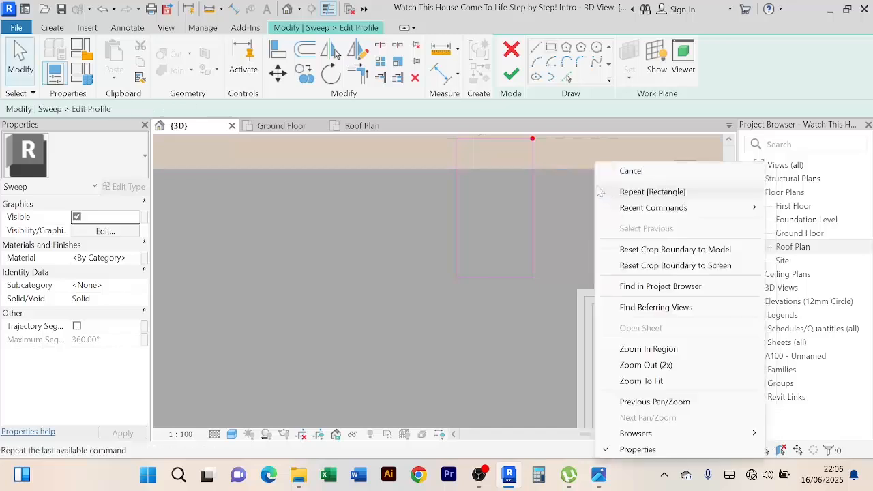
left_click(622, 176)
Set the profile rectangle's width to 150 mm by moving its left vertical line toward the path point
scroll(551, 235, "down", 2)
middle_click_drag(555, 237, 507, 275)
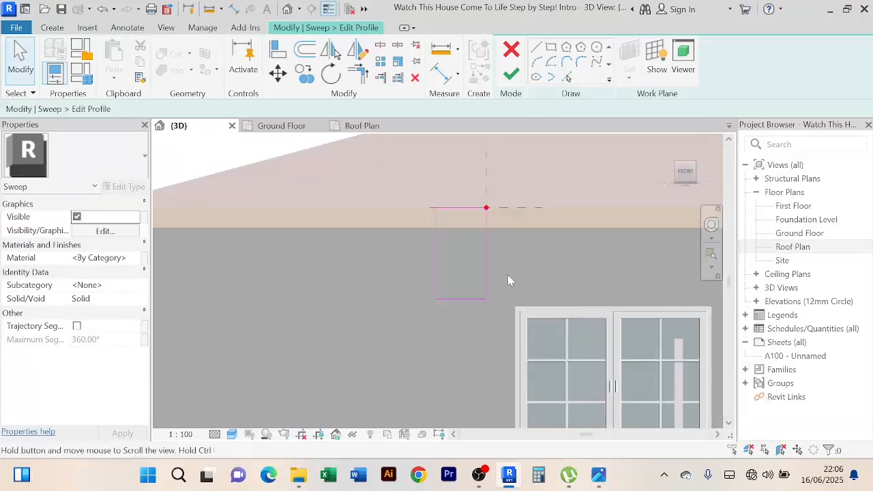
left_click(435, 256)
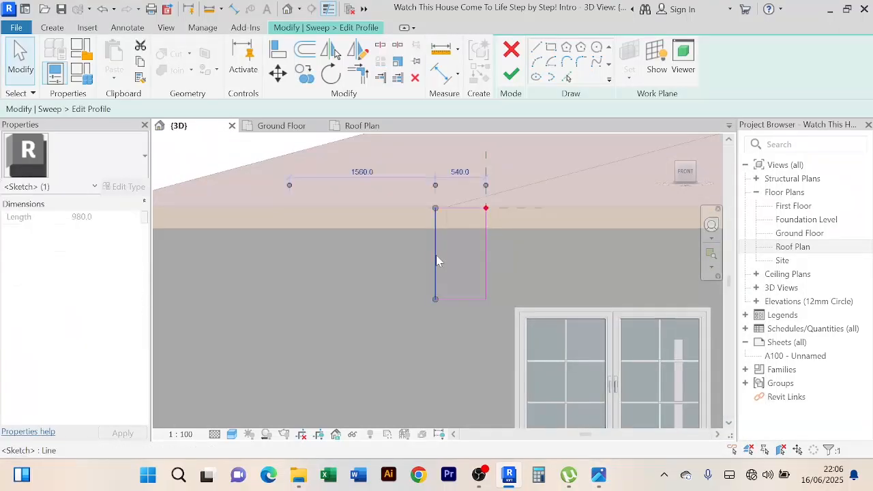
left_click(460, 172)
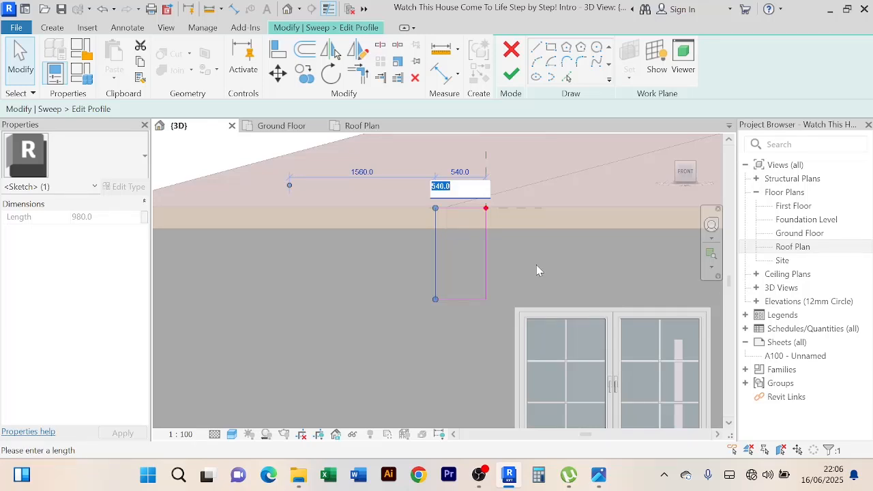
type("150")
key("Return")
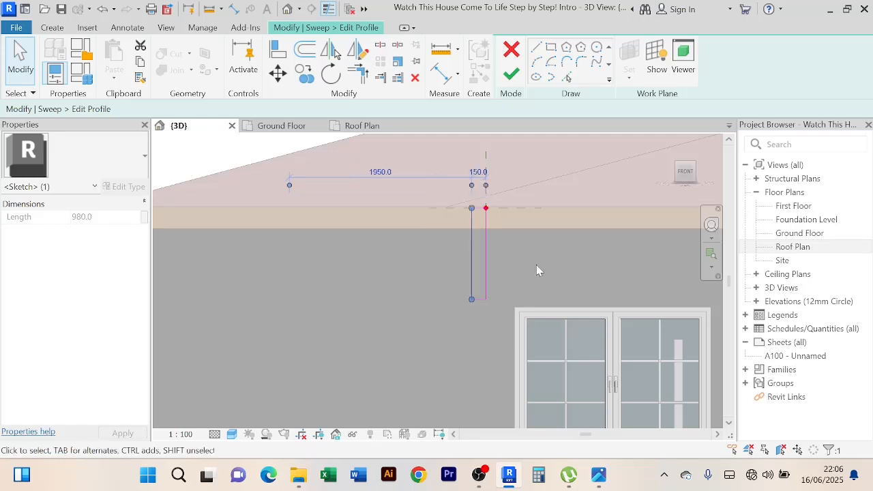
left_click(536, 269)
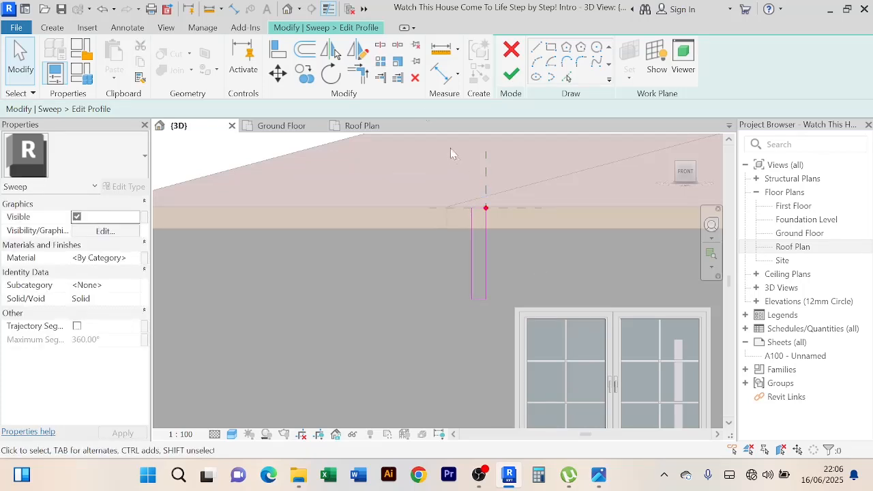
Draw a Start-End-Radius arc of about 32.5 mm radius bulging outward from the rectangle's upper-left corner down its left line
scroll(450, 152, "up", 2)
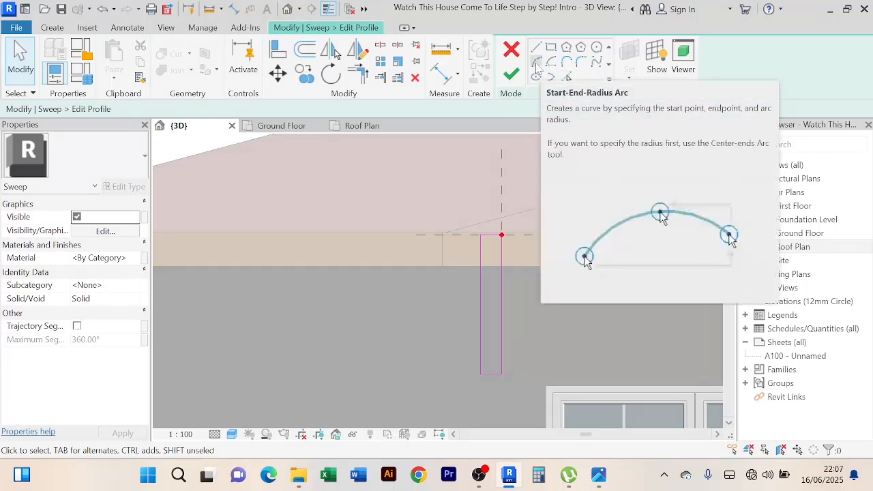
left_click(537, 67)
scroll(497, 257, "up", 3)
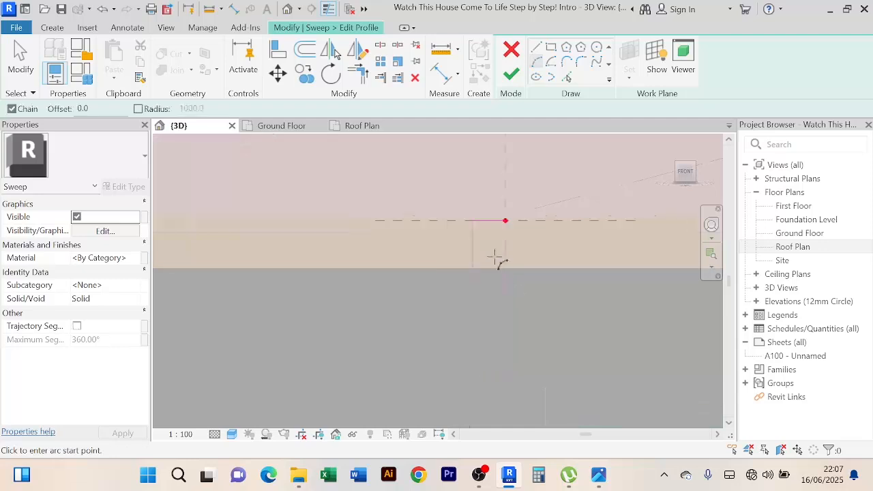
scroll(463, 199, "up", 1)
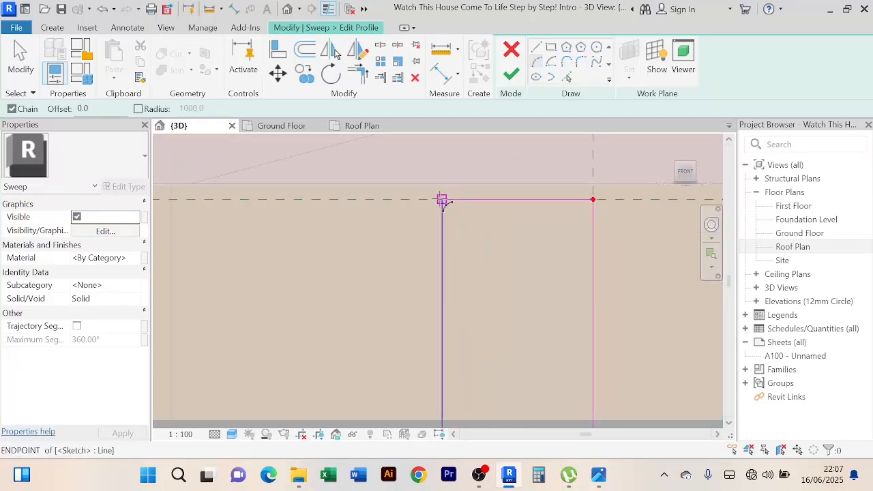
left_click(443, 199)
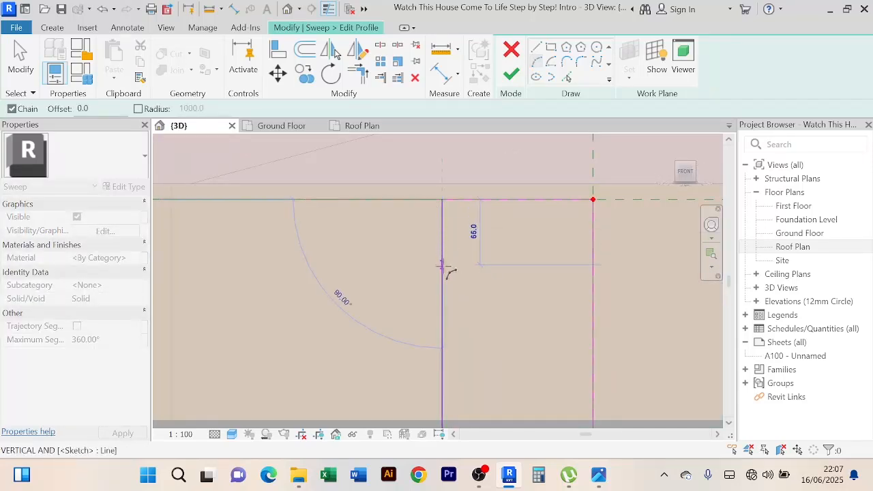
left_click(442, 264)
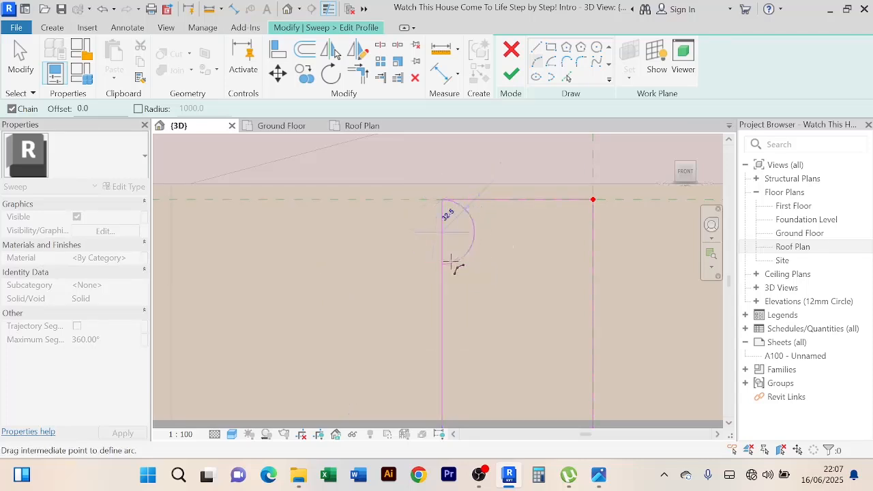
left_click(441, 266)
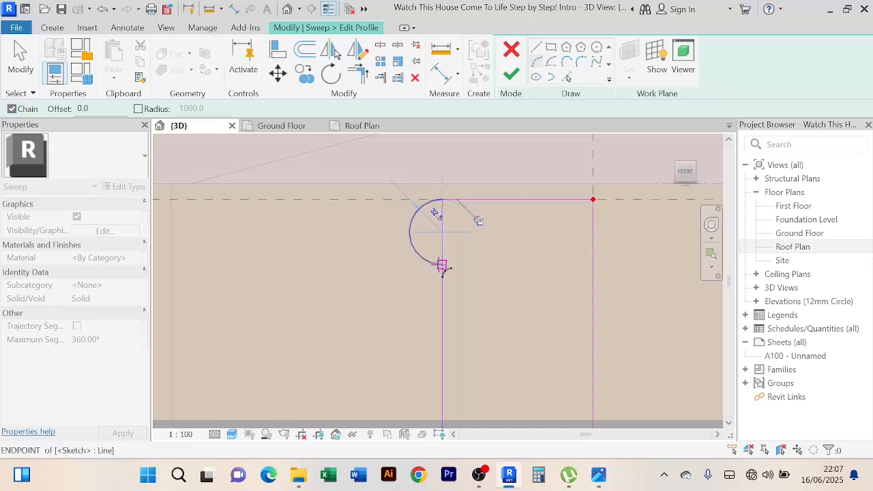
Add a semicircular arc of about 7.5 mm radius curving inward from the lower end of the large arc
scroll(442, 268, "up", 5)
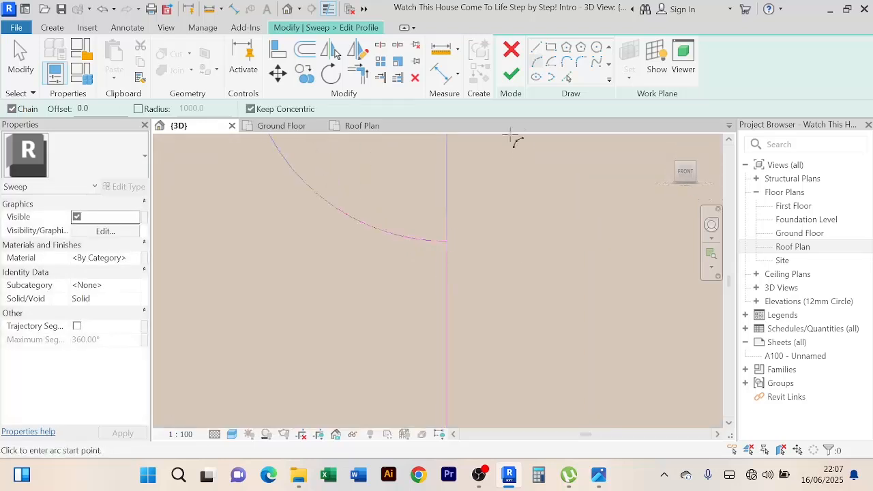
left_click(447, 242)
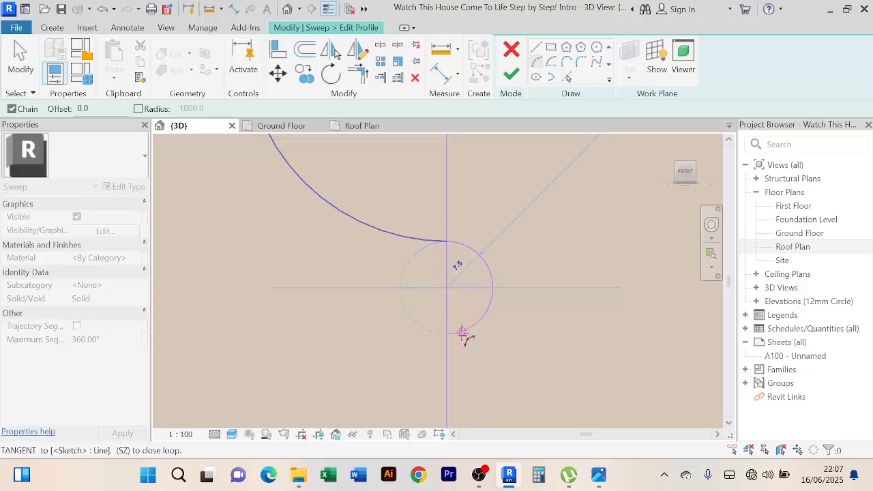
left_click(455, 335)
scroll(528, 302, "down", 9)
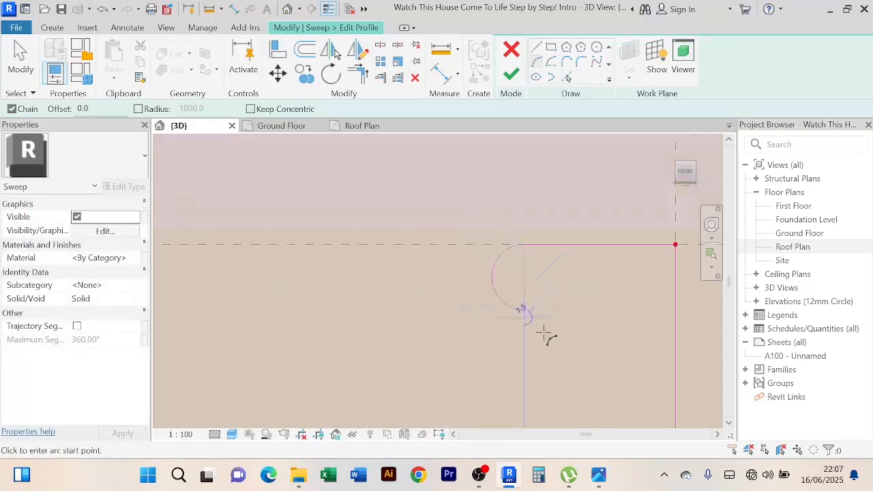
middle_click_drag(543, 332, 419, 243)
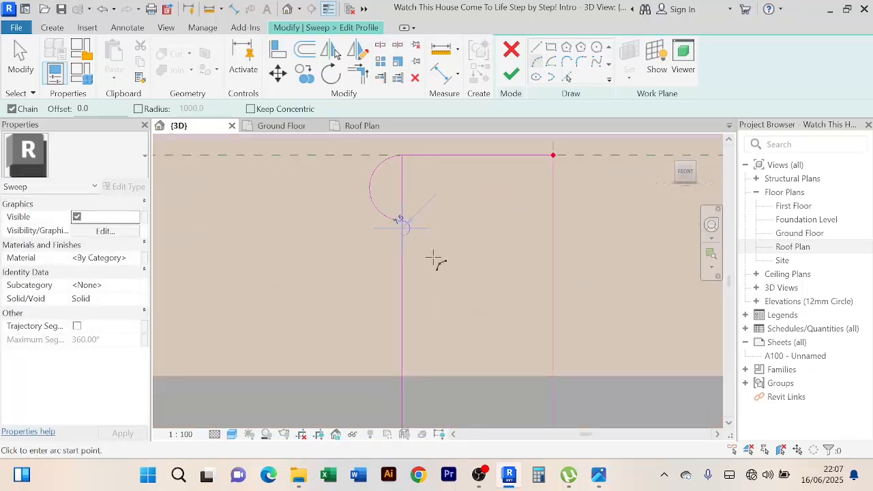
Draw an outward semicircular arc of about 12.5 mm radius below the small inward arc and end the arc command
scroll(434, 260, "up", 5)
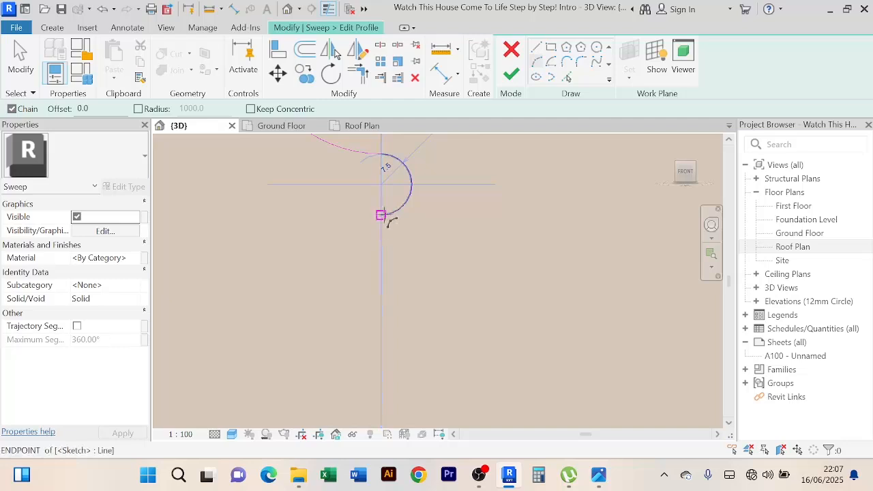
left_click(381, 216)
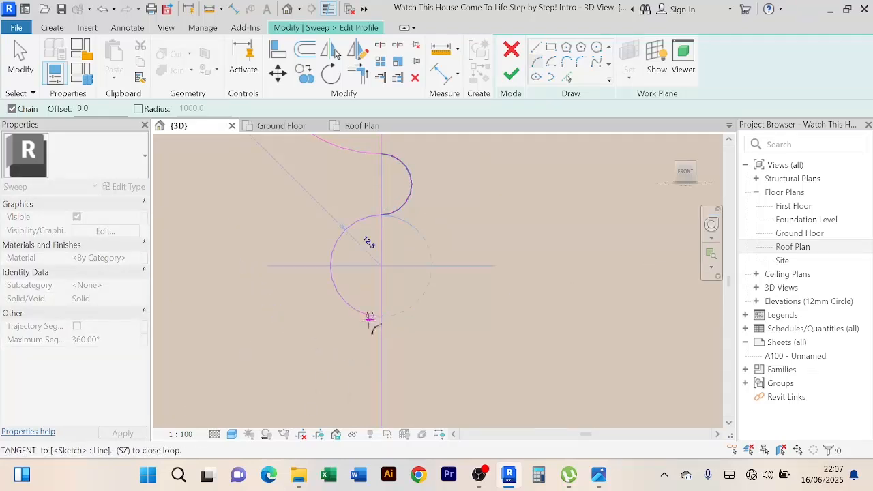
left_click(370, 317)
right_click(509, 202)
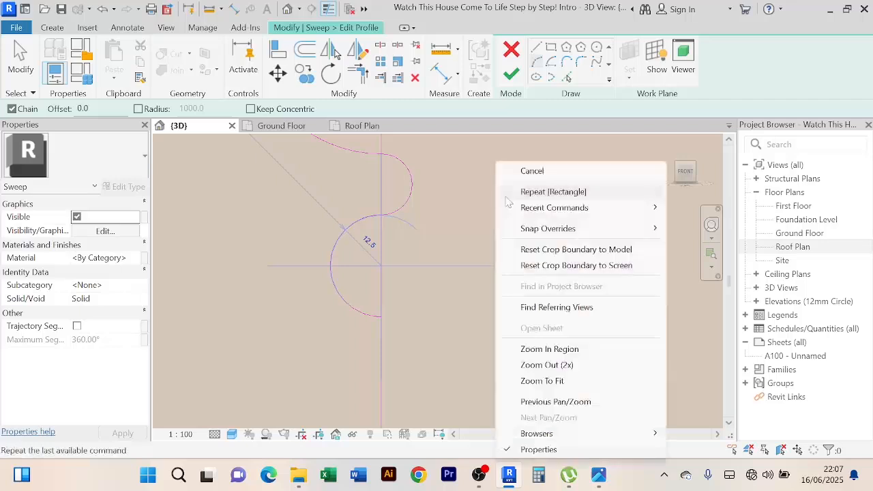
left_click(527, 171)
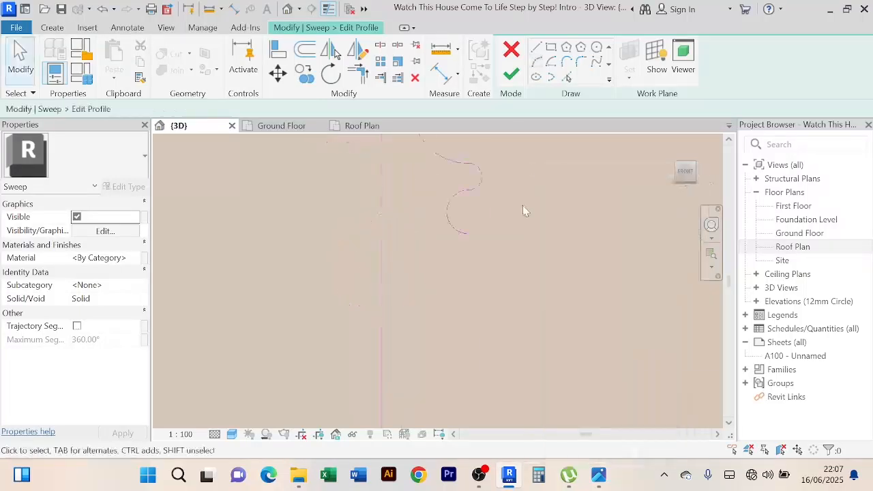
Shorten the profile's left vertical line from its upper end to the lowest arc's endpoint, unjoining the elements
scroll(524, 207, "down", 2)
scroll(480, 298, "down", 2)
middle_click_drag(538, 236, 450, 206)
scroll(450, 213, "down", 2)
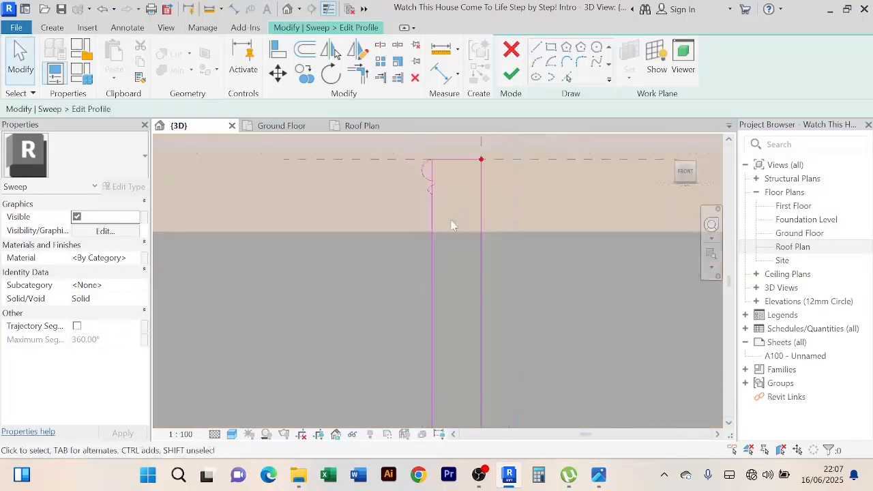
middle_click_drag(453, 330, 460, 208)
middle_click_drag(468, 279, 450, 410)
scroll(431, 276, "up", 2)
scroll(428, 257, "up", 2)
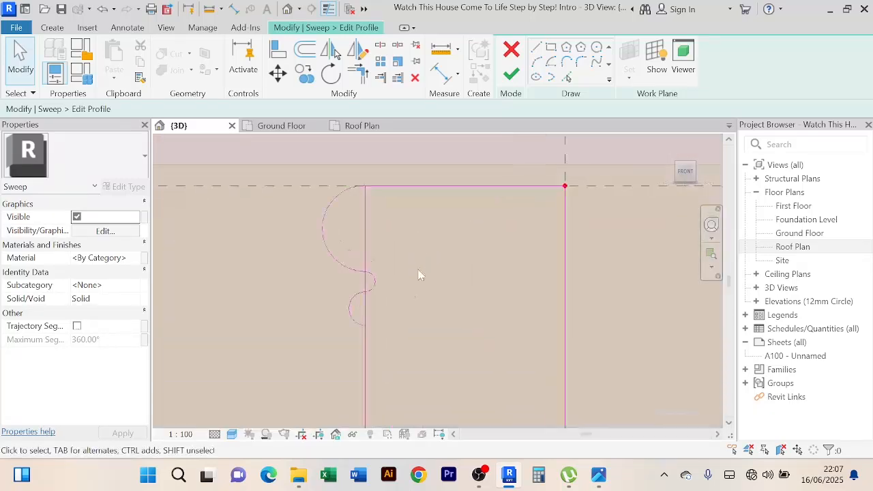
left_click(367, 215)
scroll(369, 208, "up", 2)
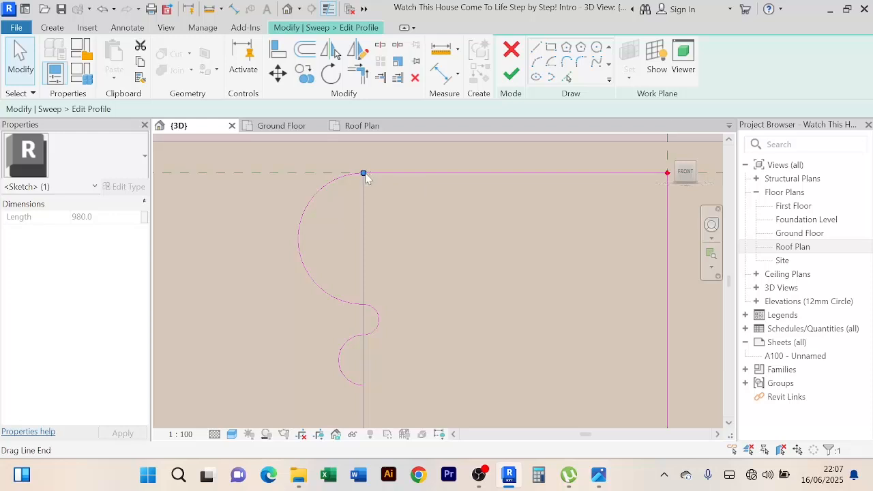
left_click_drag(363, 173, 364, 387)
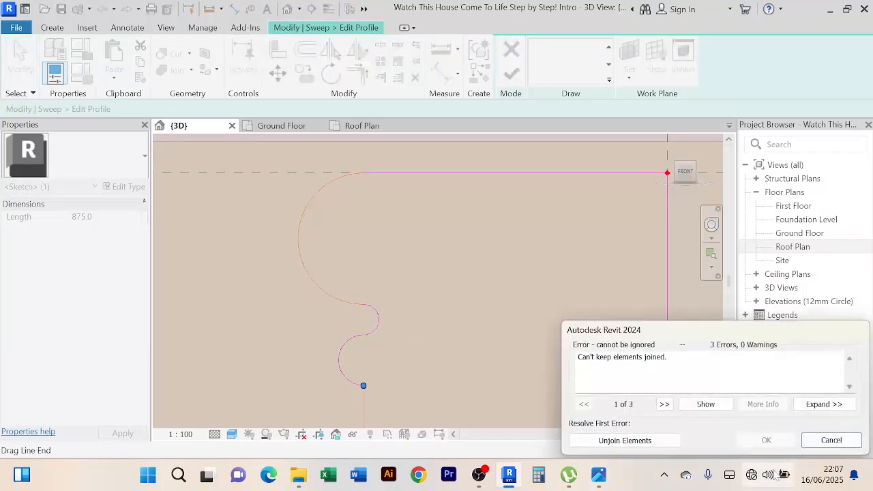
left_click(615, 442)
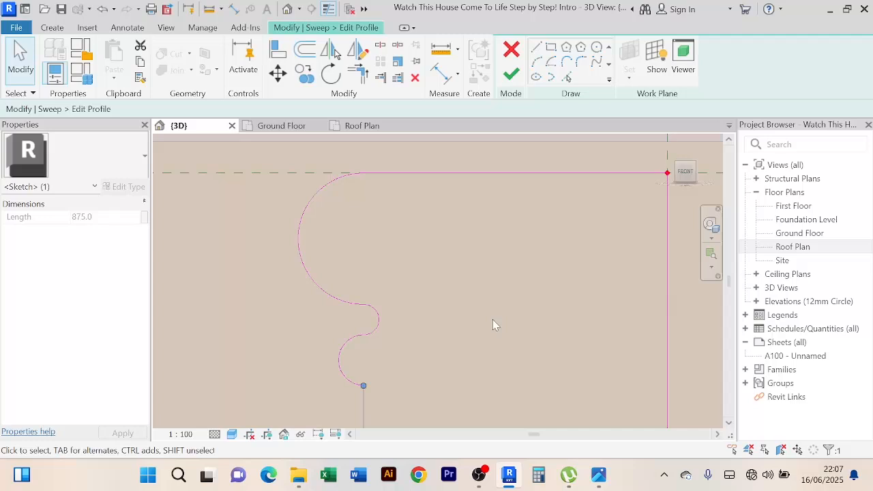
left_click(454, 299)
Mirror a copy of the profile's three upper arcs about a horizontal axis drawn near the profile's mid-height
scroll(453, 299, "down", 1)
middle_click_drag(454, 298, 451, 258)
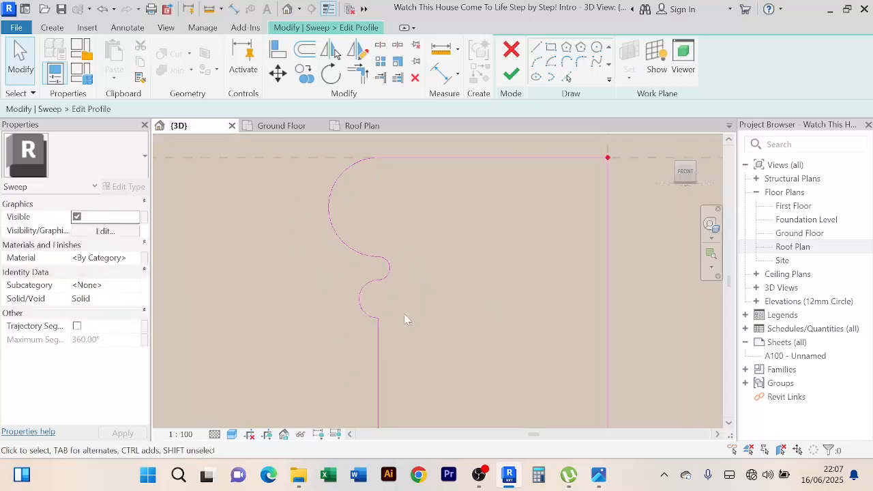
mouse_move(402, 313)
left_mouse_down()
mouse_move(380, 270)
mouse_move(324, 223)
mouse_move(309, 197)
left_mouse_up()
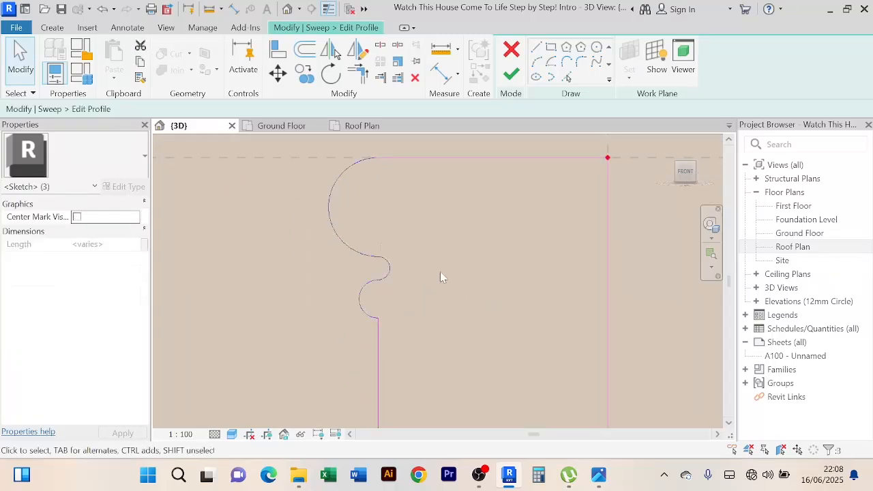
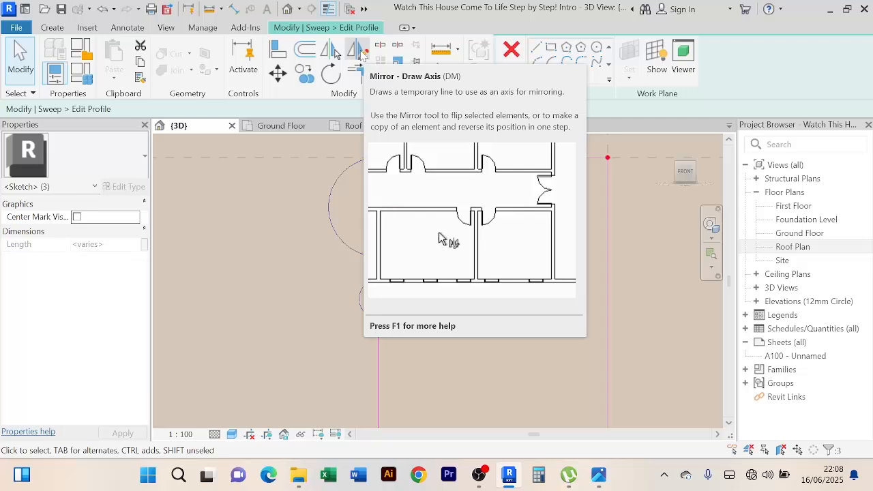
left_click(362, 53)
scroll(478, 248, "down", 6)
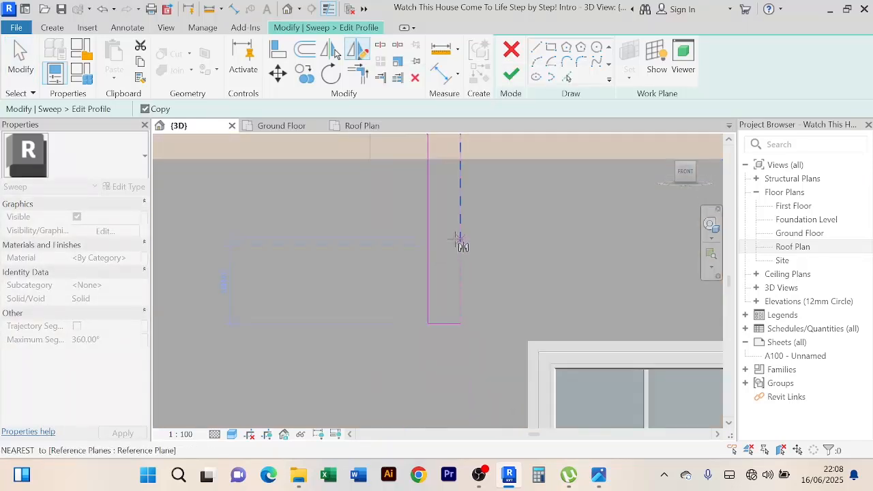
scroll(444, 202, "down", 1)
middle_click_drag(451, 217, 455, 279)
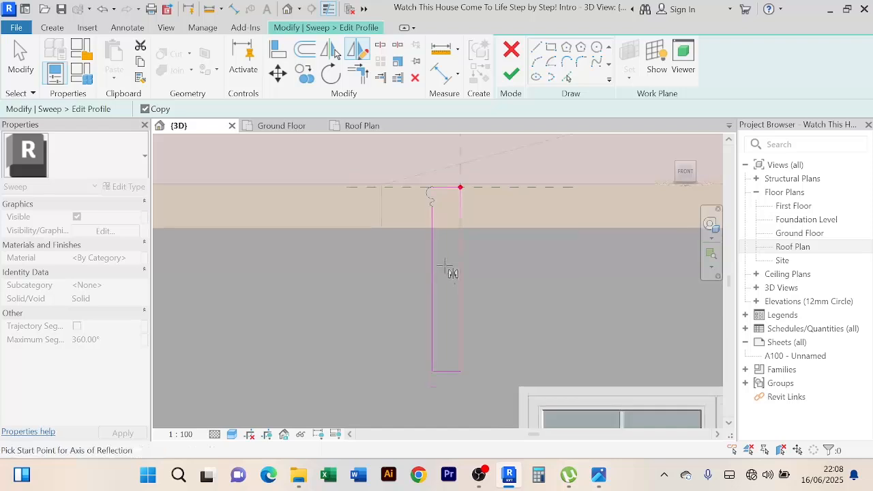
scroll(445, 267, "up", 3)
scroll(470, 283, "down", 2)
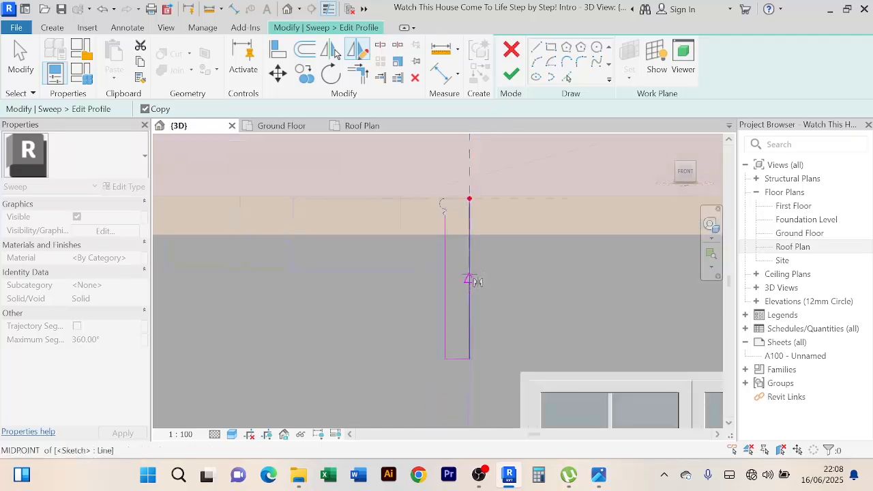
scroll(474, 265, "up", 2)
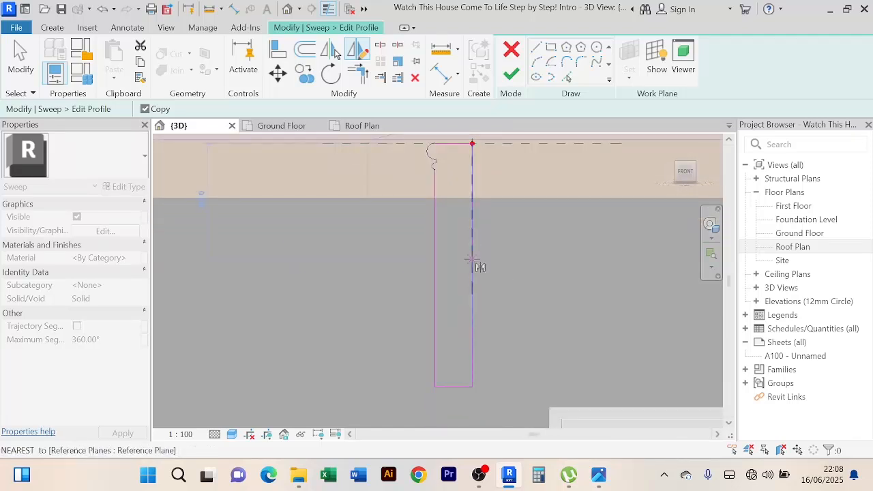
left_click(473, 260)
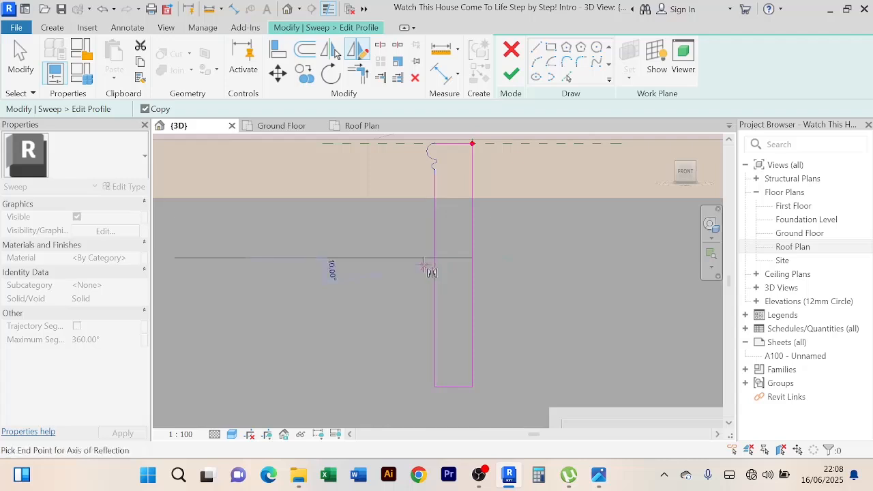
scroll(479, 262, "up", 3)
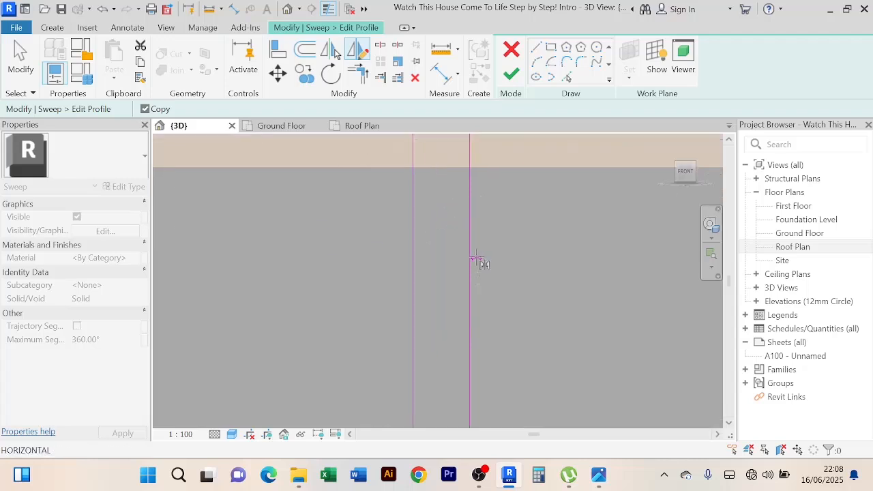
left_click(392, 260)
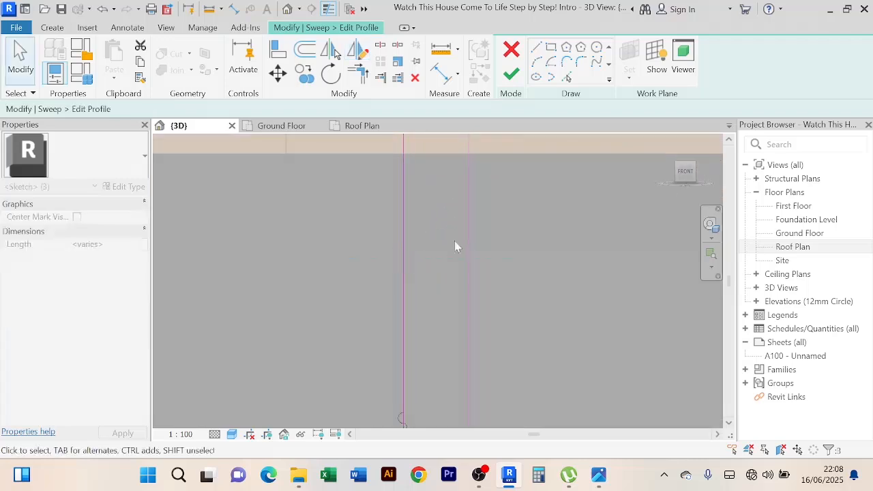
Nudge the mirrored arcs down until the large arc's lower end meets the profile's lower-left corner
scroll(478, 249, "down", 3)
scroll(468, 330, "up", 3)
middle_click_drag(464, 333, 505, 246)
scroll(471, 282, "up", 1)
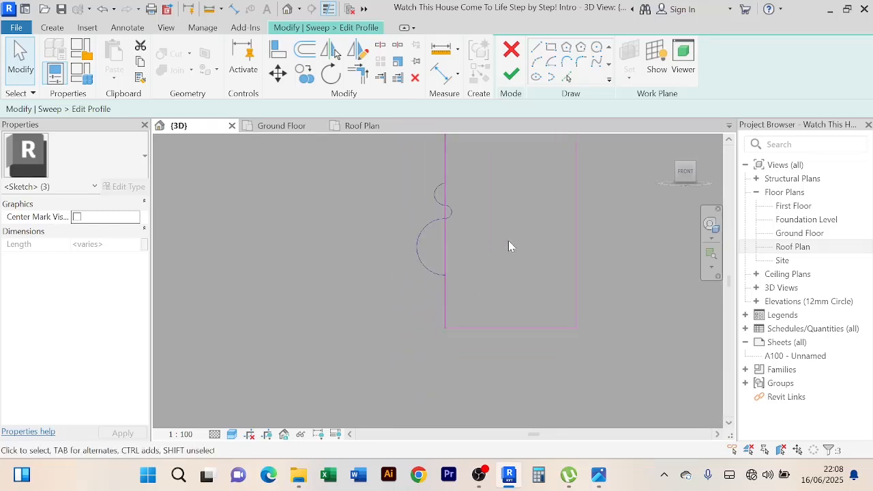
key("Down")
key("Down")
key("Down")
key("Down")
key("Down")
key("Down")
key("Down")
key("Down")
key("Down")
key("Down")
key("Down")
key("Down")
key("Down")
key("Down")
scroll(509, 244, "up", 2)
middle_click_drag(523, 328, 585, 241)
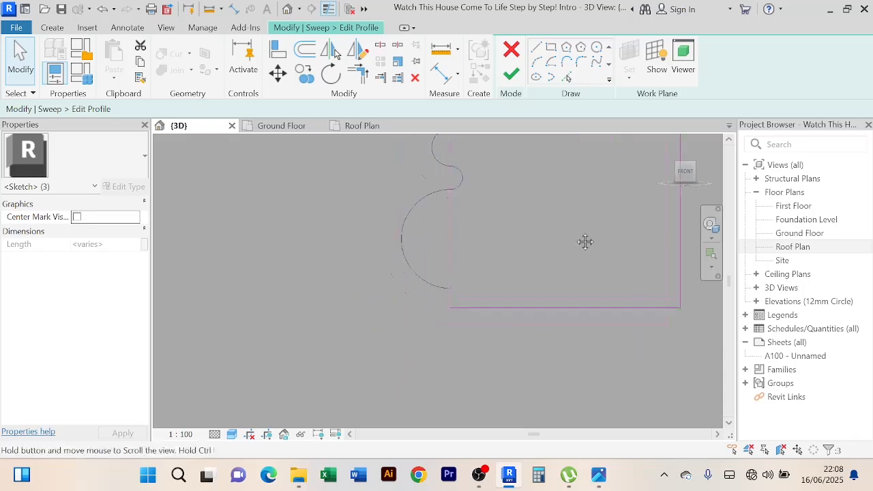
scroll(493, 266, "up", 3)
middle_click_drag(502, 261, 559, 234)
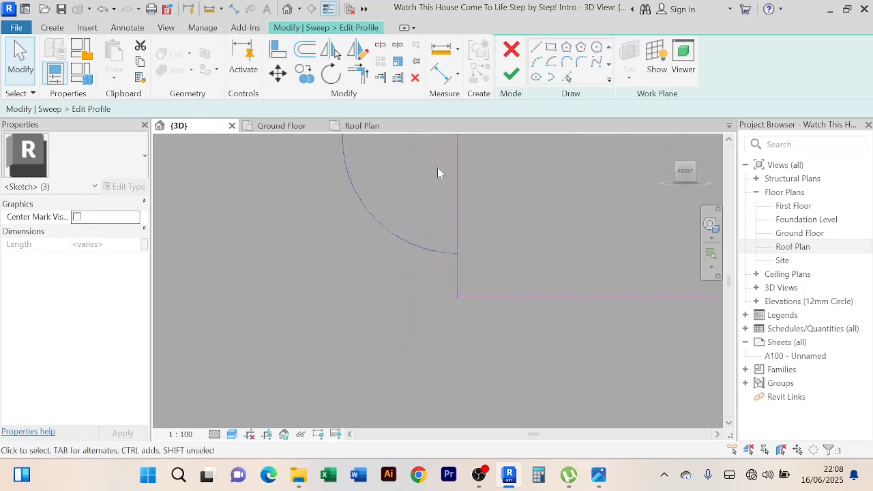
key("Down")
key("Down")
key("Down")
key("Down")
key("Down")
key("Down")
key("Down")
key("Down")
key("Down")
key("Down")
key("Down")
key("Down")
key("Down")
key("Down")
key("Down")
scroll(447, 280, "up", 2)
scroll(515, 301, "up", 2)
mouse_move(529, 305)
middle_mouse_down()
mouse_move(521, 313)
mouse_move(546, 232)
middle_mouse_up()
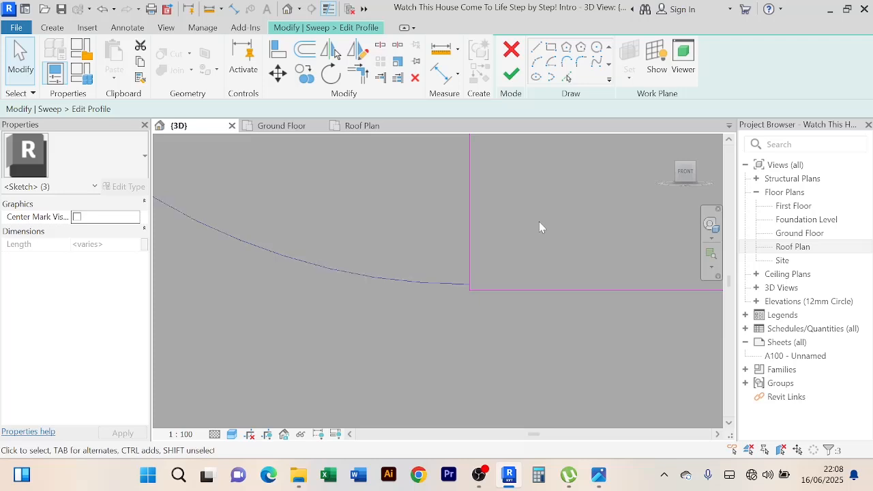
scroll(539, 222, "down", 5)
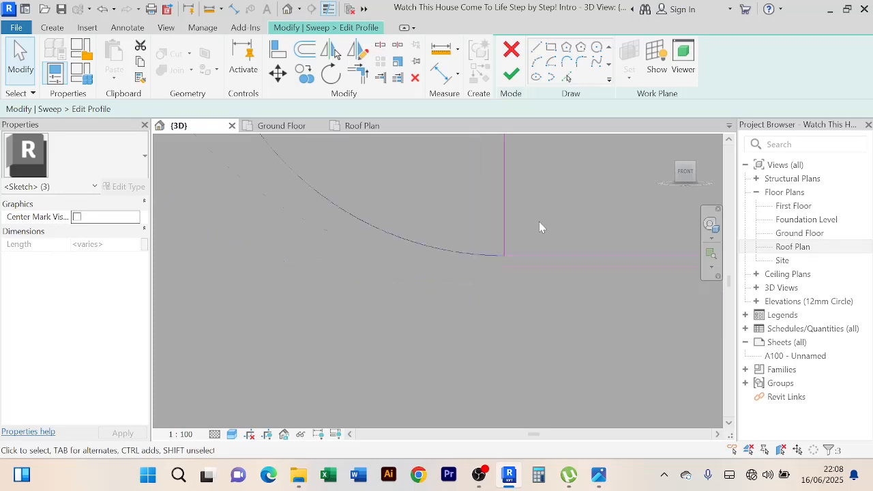
middle_click_drag(503, 306, 387, 328)
scroll(387, 328, "down", 1)
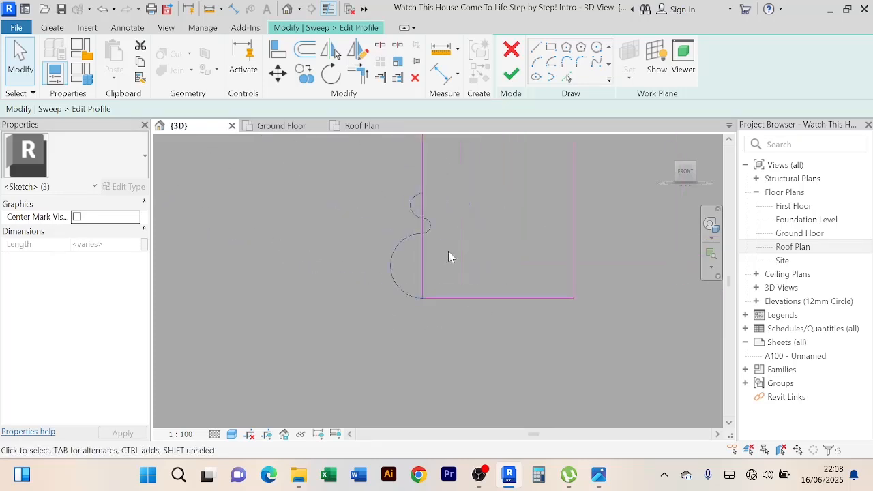
Shorten the profile's left vertical line from its lower end to the upper endpoint of the mirrored arcs, unjoining the elements
middle_click_drag(448, 251, 466, 276)
left_click(466, 276)
left_click(437, 297)
scroll(438, 297, "up", 2)
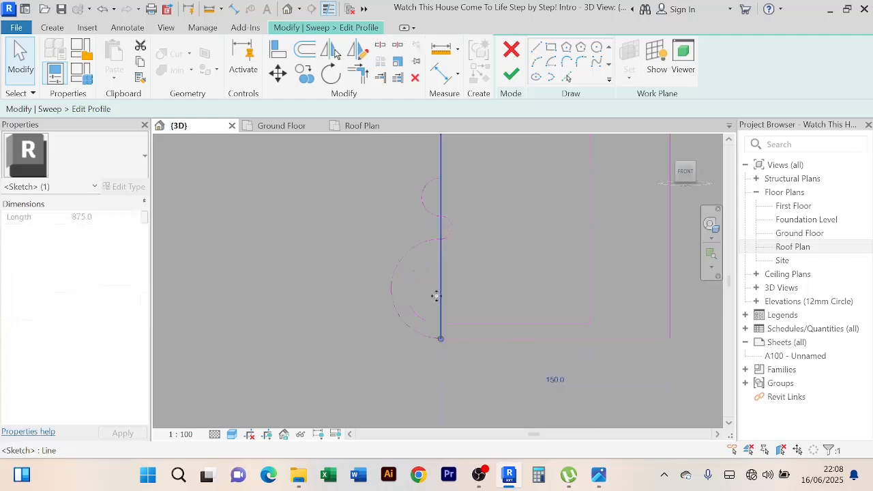
left_click_drag(443, 341, 446, 181)
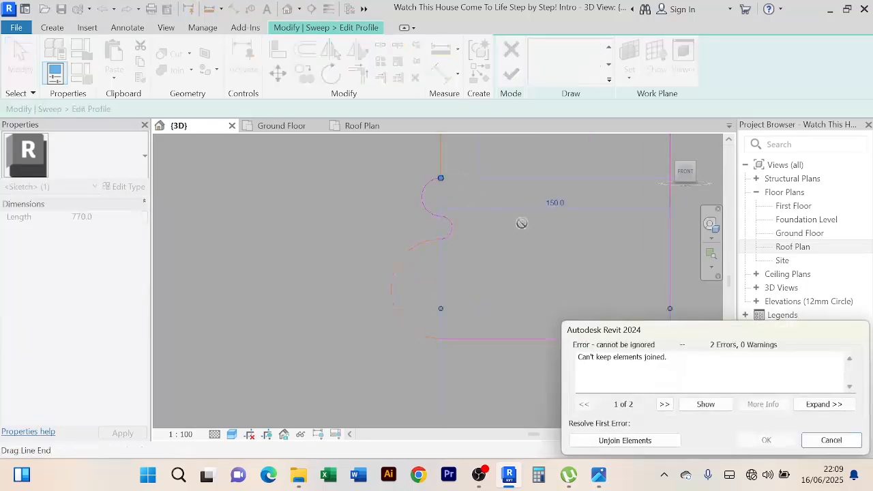
left_click(624, 438)
left_click(513, 257)
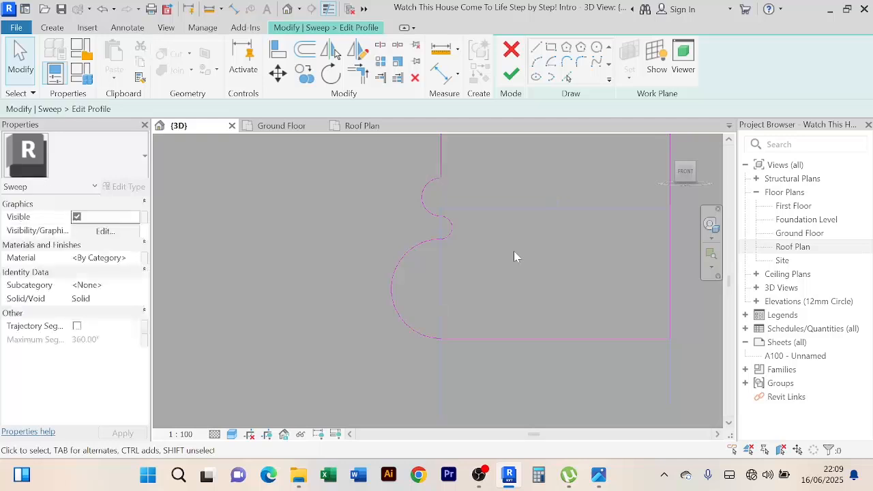
Examine the whole sweep profile, checking the arcs at both ends and the straight line between them
scroll(513, 252, "down", 4)
mouse_move(607, 274)
middle_mouse_down()
mouse_move(572, 324)
mouse_move(571, 351)
mouse_move(560, 347)
middle_mouse_up()
scroll(573, 315, "down", 2)
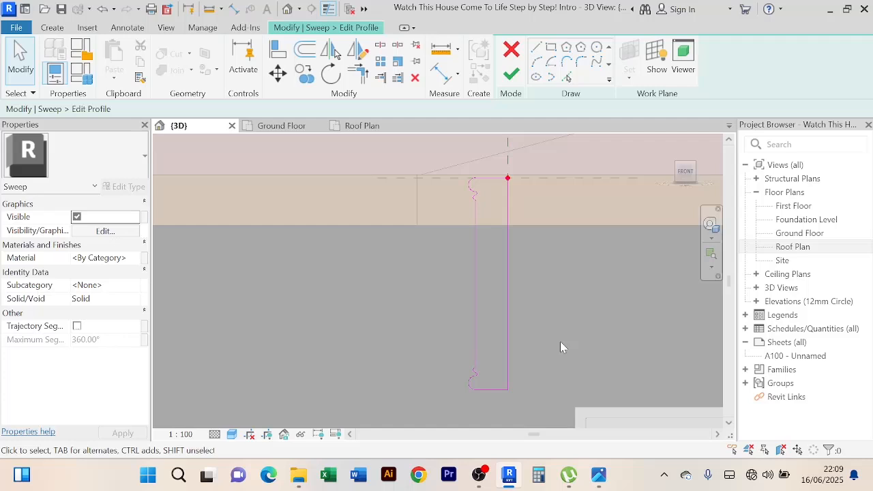
scroll(478, 265, "up", 2)
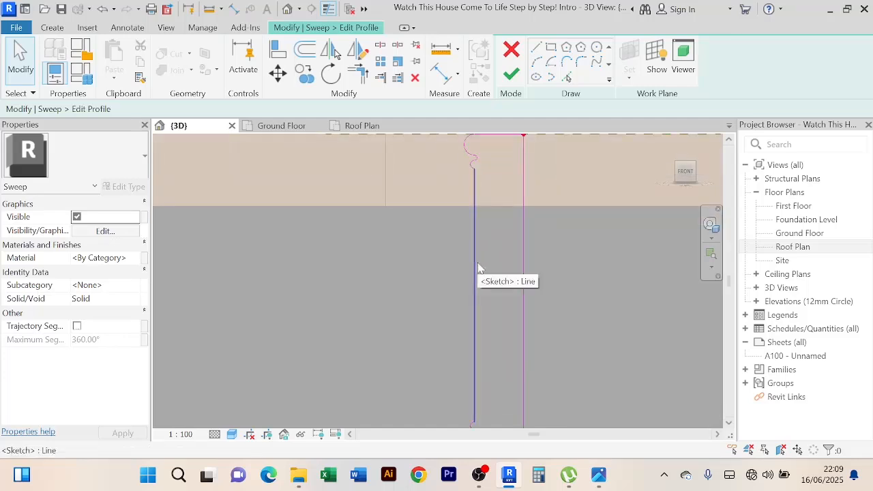
scroll(478, 266, "down", 2)
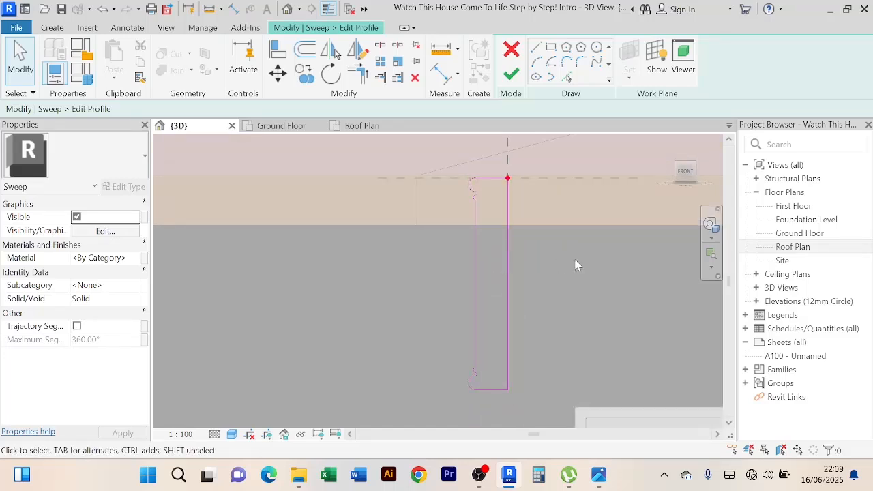
scroll(483, 262, "up", 2)
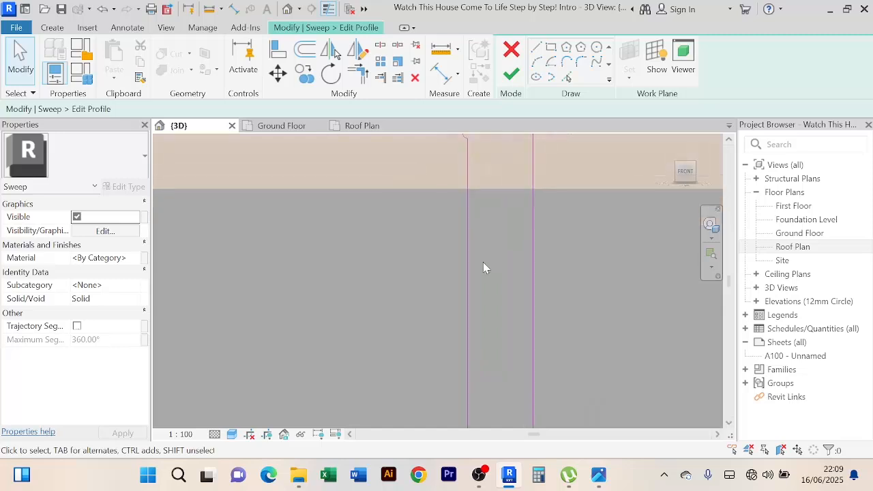
scroll(483, 262, "down", 3)
scroll(573, 273, "down", 1)
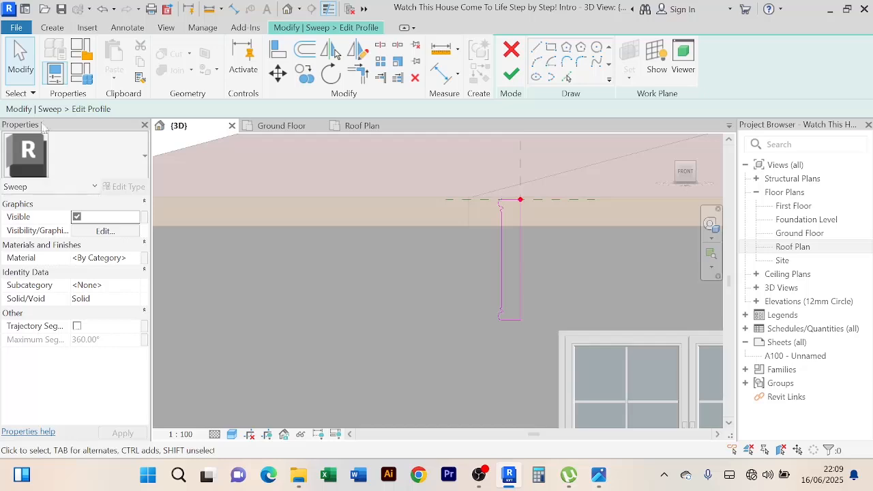
Search the project materials for brown and assign Brown Color as the sweep's material
left_click(132, 260)
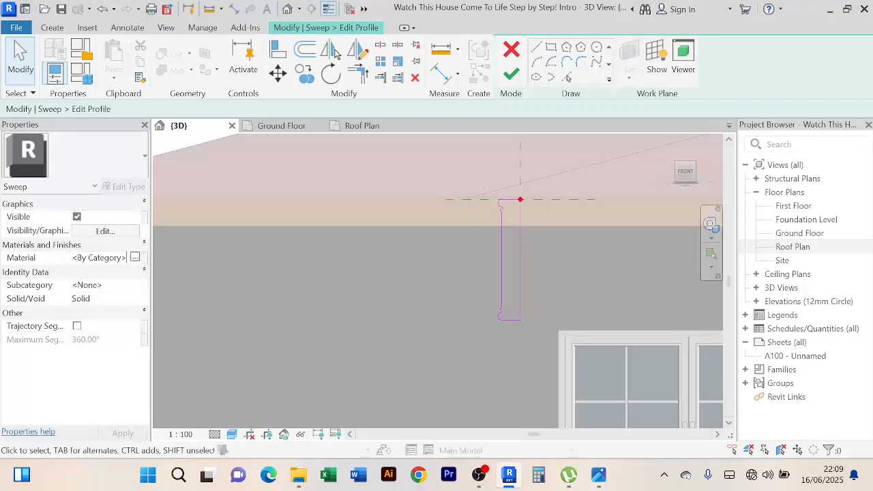
left_click(134, 257)
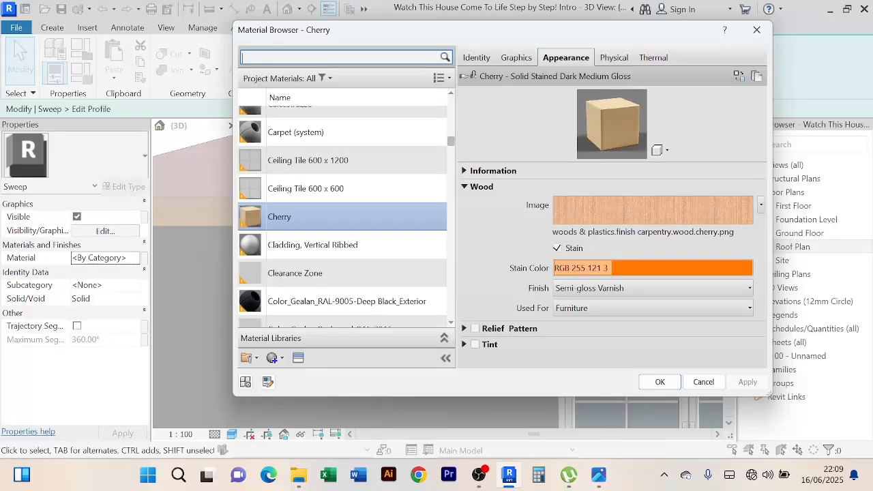
type("bro")
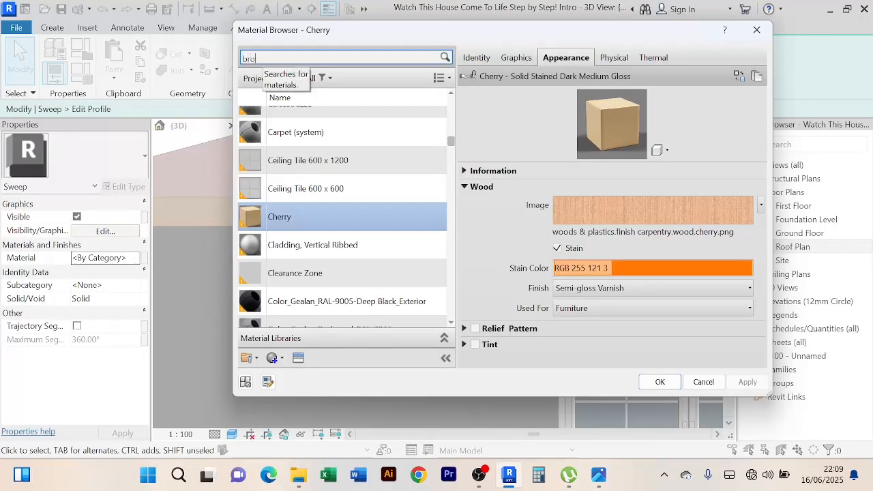
type("wn")
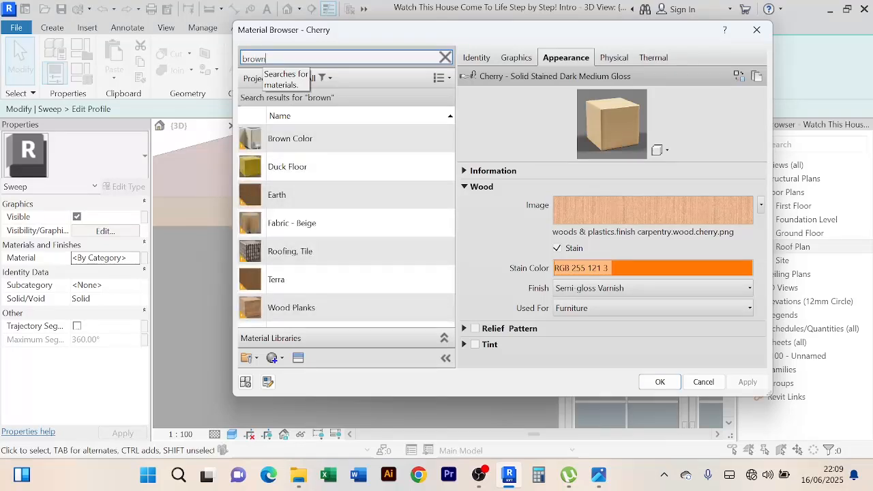
left_click(340, 146)
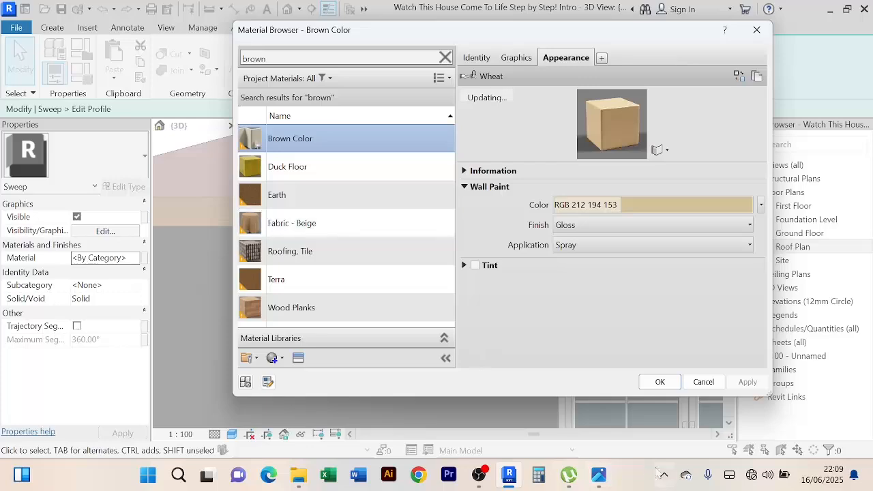
left_click(660, 383)
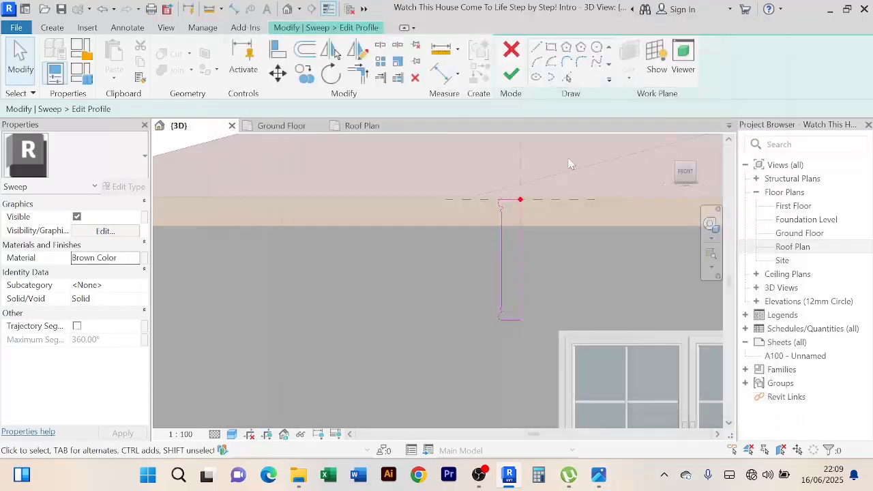
Finish the profile sketch, the sweep and the in-place model
left_click(511, 75)
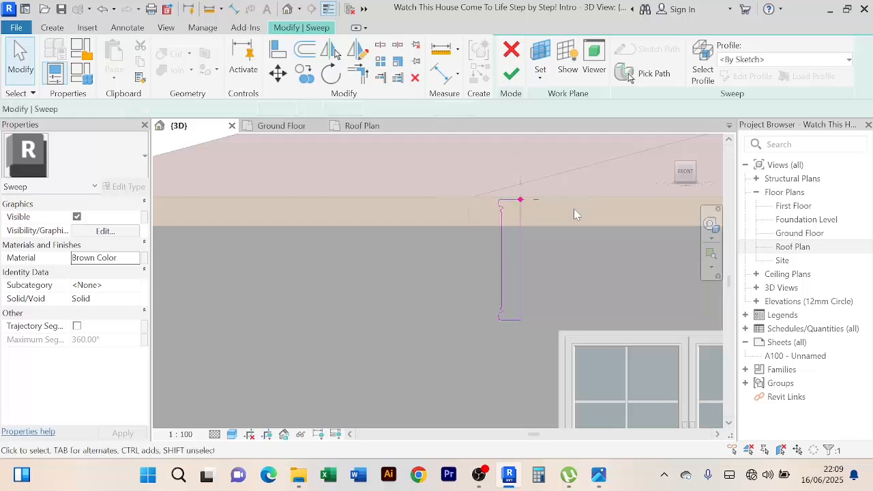
left_click(511, 74)
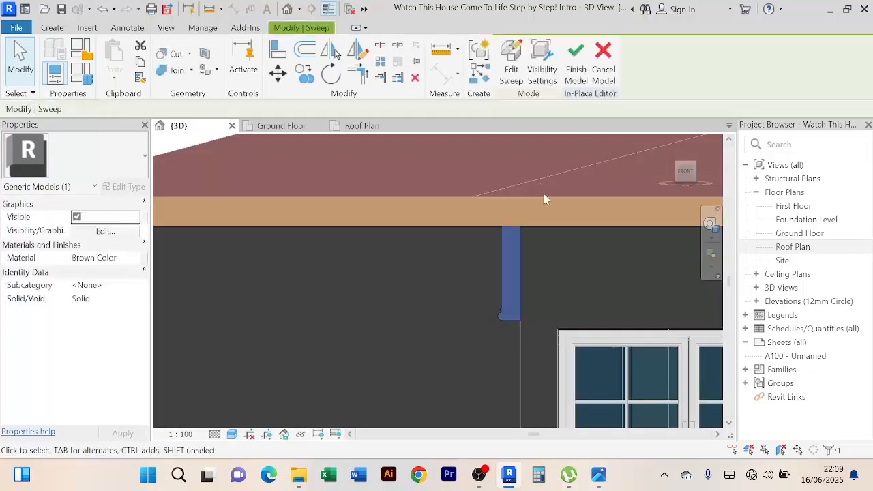
left_click(577, 64)
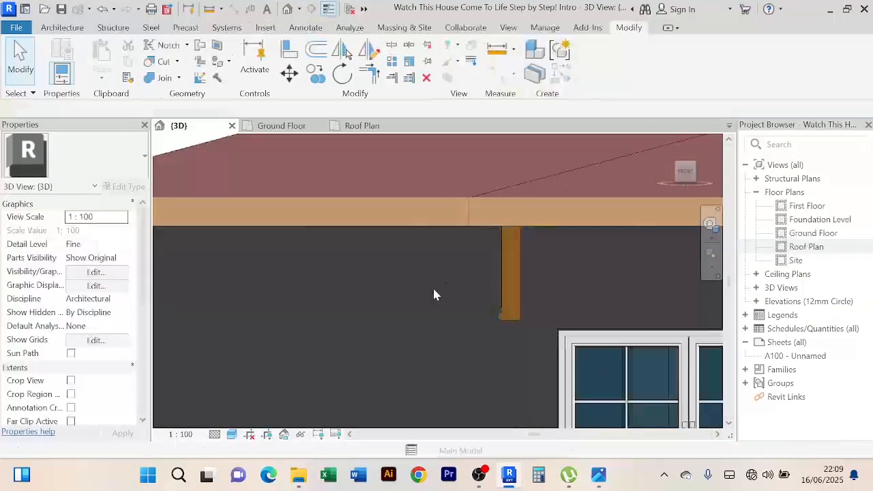
Examine the finished Upper Sweep from several angles, checking how it meets the walls and the roof edges
scroll(432, 286, "down", 2)
scroll(433, 290, "down", 1)
middle_click_drag(433, 290, 262, 266, "shift")
scroll(499, 296, "down", 3)
scroll(520, 253, "up", 3)
middle_click_drag(525, 256, 353, 271, "shift")
scroll(475, 265, "up", 2)
scroll(475, 265, "down", 1)
middle_click_drag(476, 265, 507, 272, "shift")
scroll(509, 255, "down", 3)
middle_click_drag(502, 237, 492, 277)
scroll(500, 277, "up", 2)
scroll(500, 277, "down", 4)
scroll(519, 299, "up", 4)
scroll(557, 301, "down", 1)
scroll(556, 273, "down", 1)
scroll(506, 290, "up", 2)
scroll(446, 298, "up", 3)
scroll(459, 294, "down", 2)
scroll(484, 268, "down", 3)
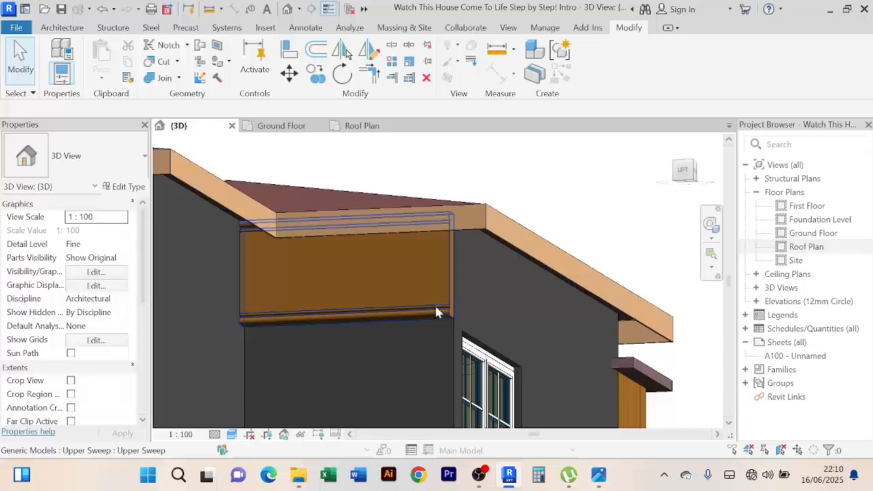
scroll(457, 266, "up", 2)
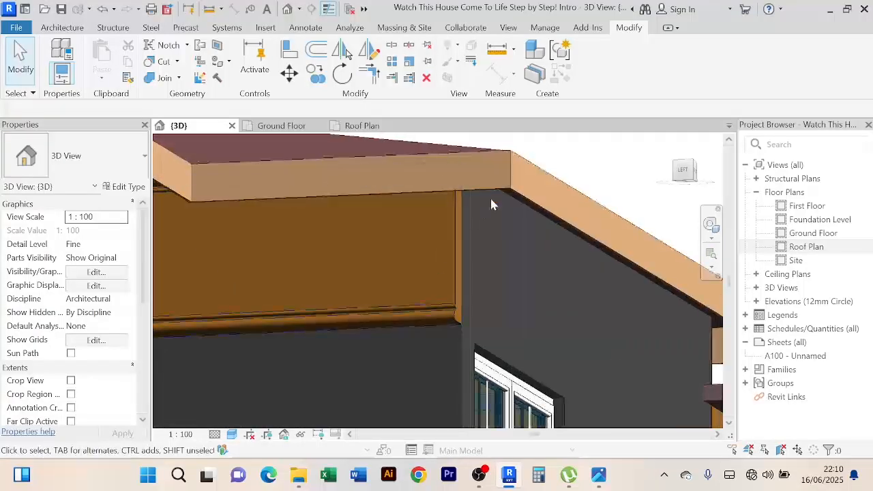
Check the profile size and material of the Faceboard fascia type, leaving the type settings as they are
scroll(495, 242, "down", 2)
scroll(293, 219, "up", 2)
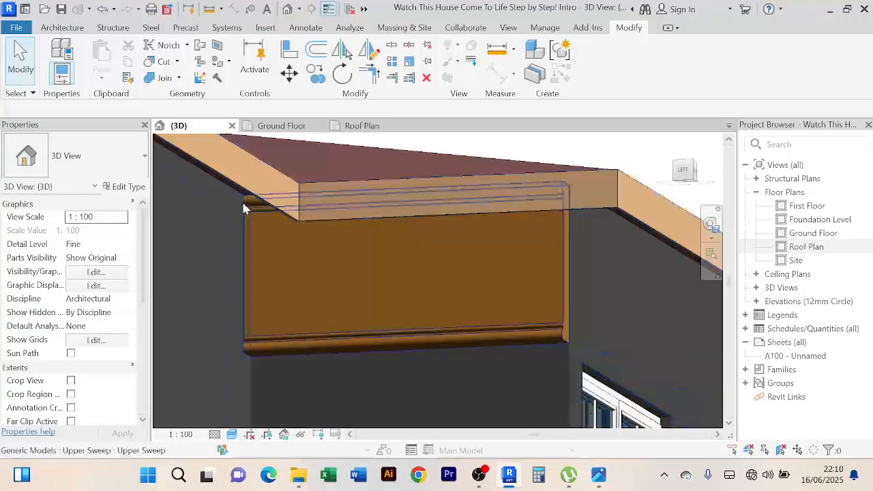
scroll(558, 279, "down", 3)
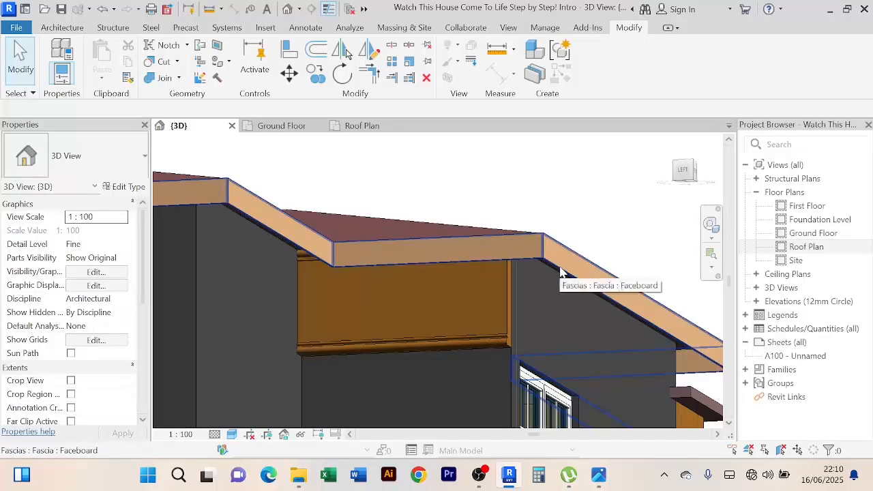
left_click(561, 272)
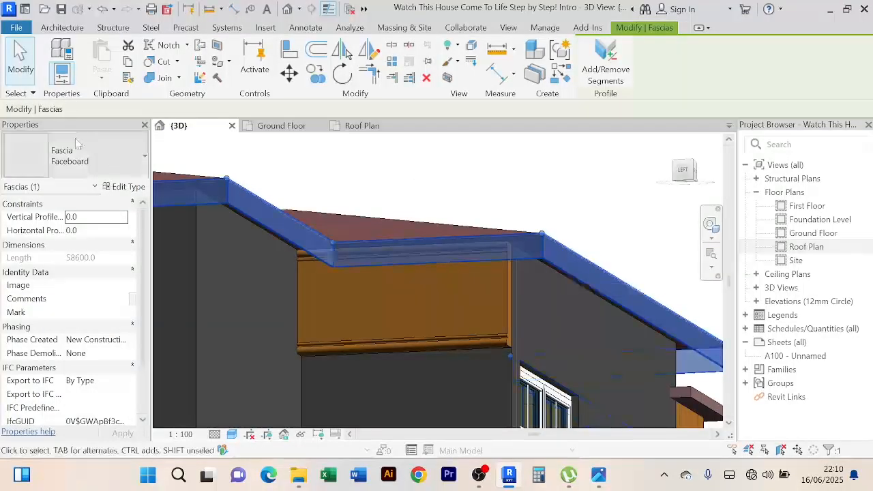
left_click(125, 186)
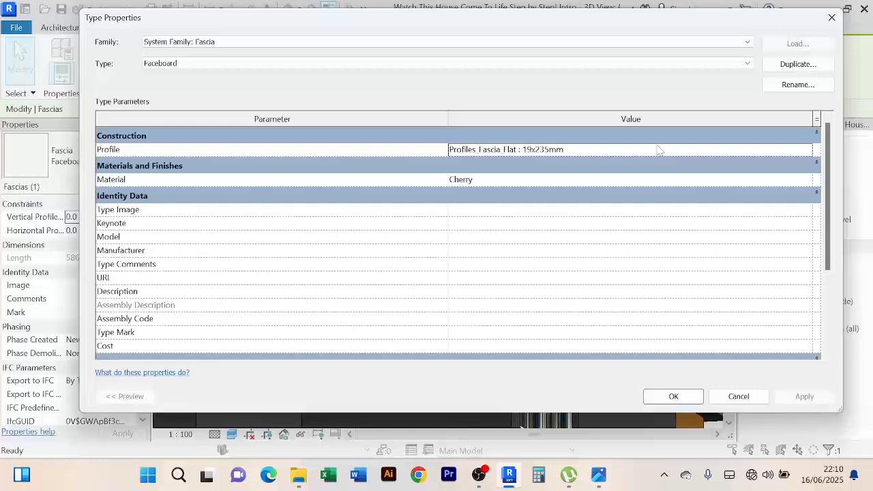
left_click(726, 396)
left_click(463, 184)
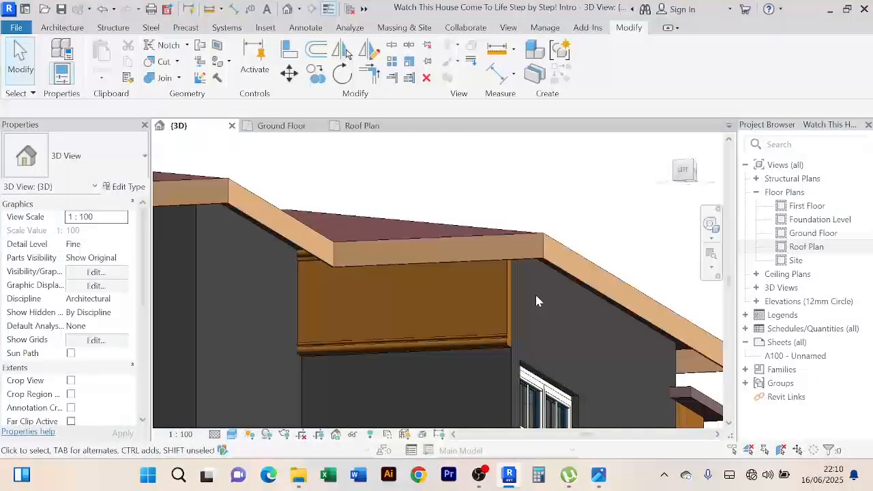
Open the Upper Sweep in-place model for editing and enter the sketch of its sweep profile
left_click(497, 343)
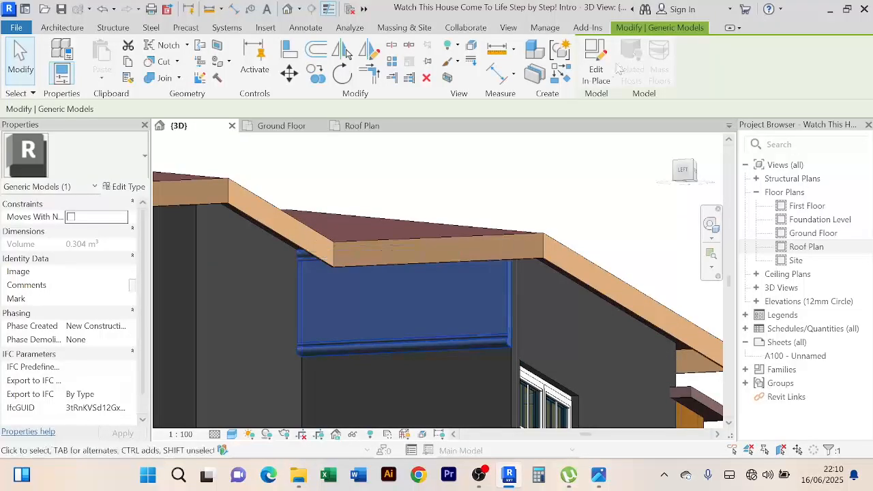
left_click(595, 68)
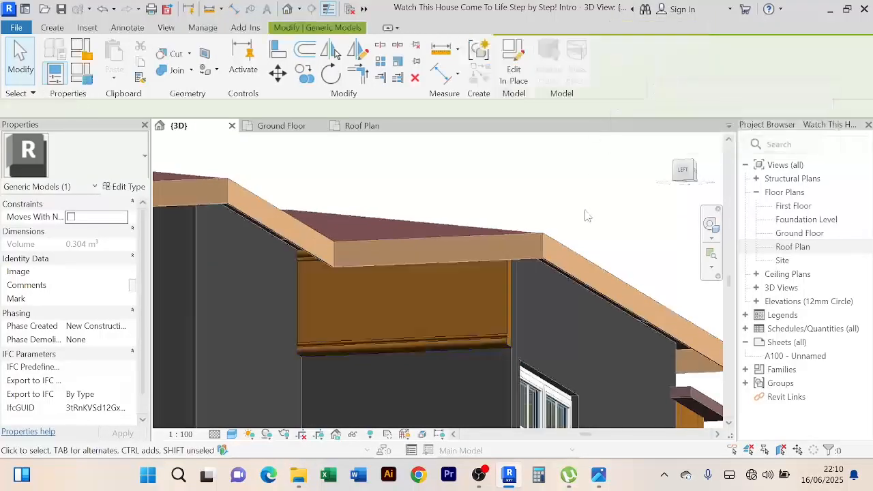
left_click(505, 339)
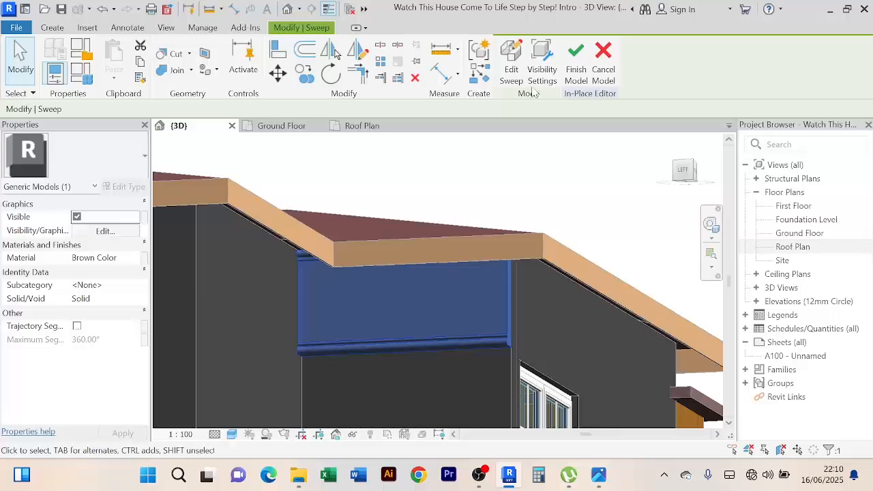
left_click(511, 68)
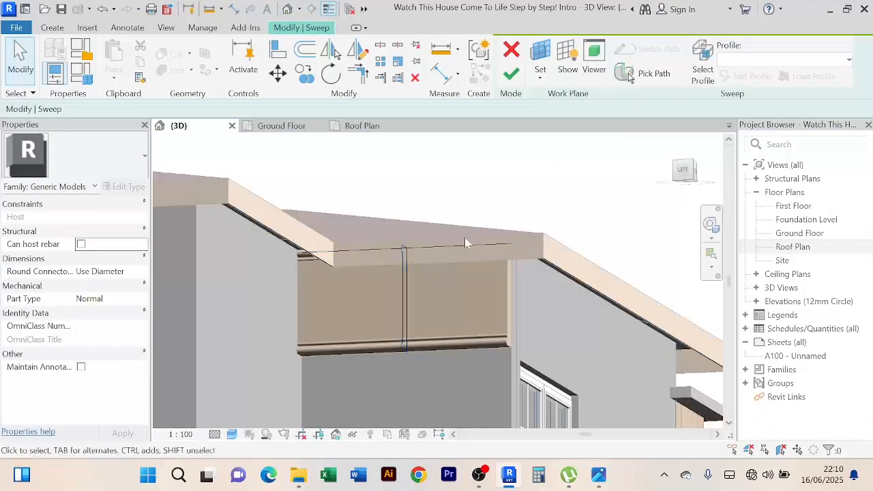
scroll(466, 242, "up", 6)
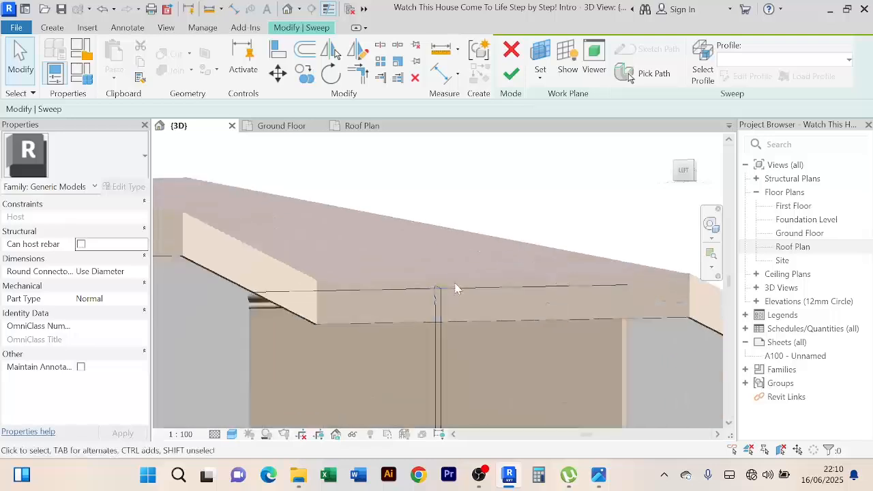
scroll(435, 298, "up", 5)
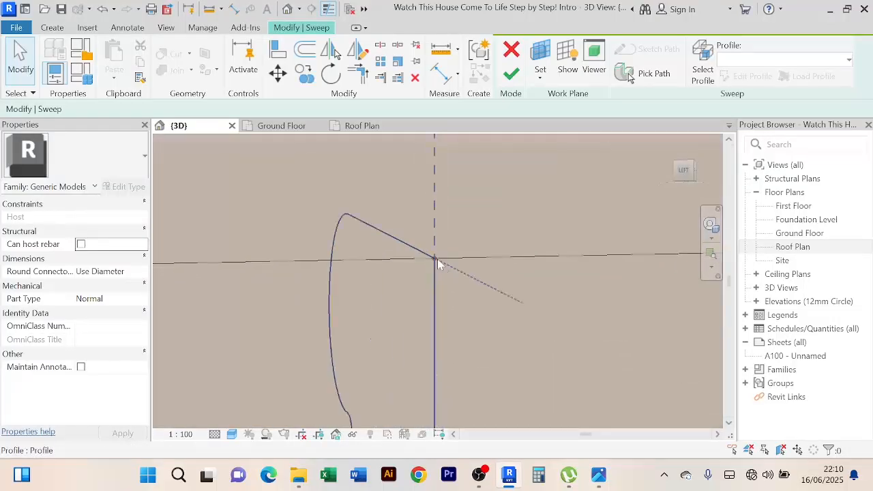
left_click(434, 261)
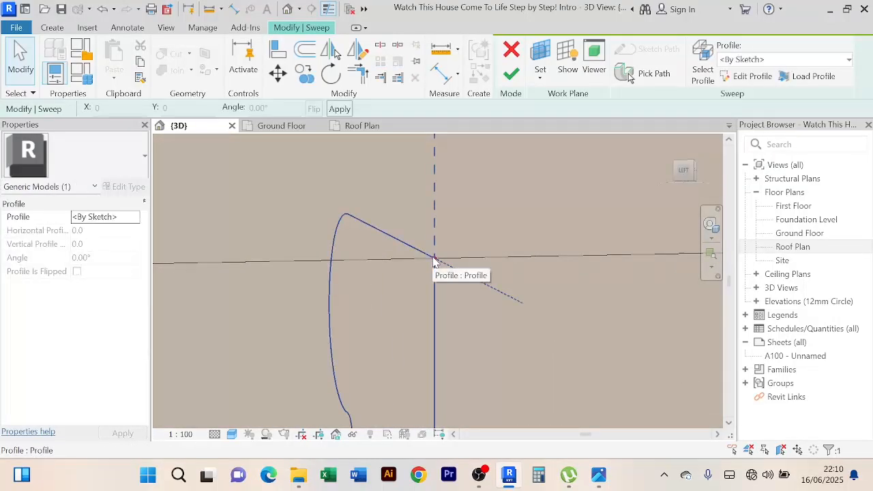
left_click(753, 76)
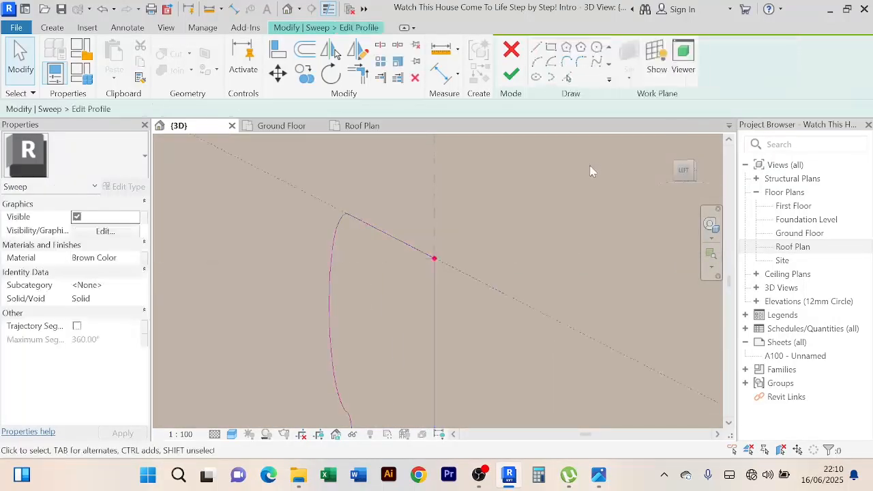
Examine the sweep profile from the front, checking how its upper end sits against the roof fascia
left_click(688, 176)
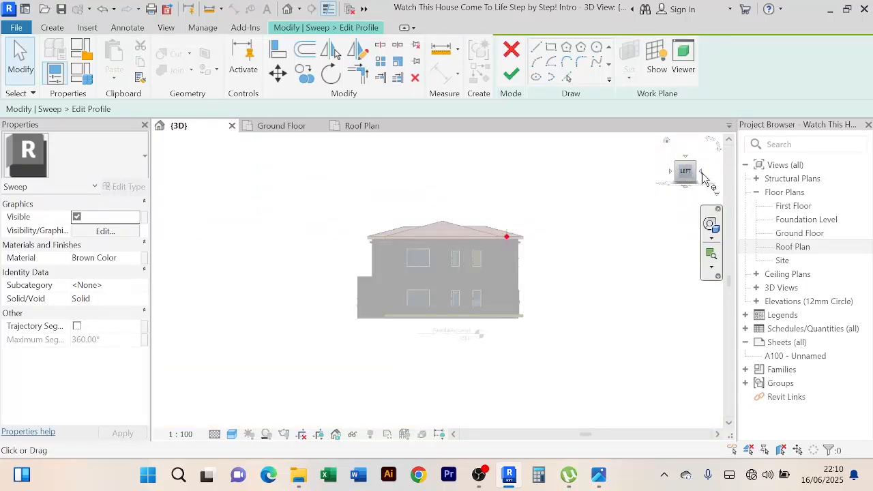
left_click(704, 177)
scroll(485, 245, "up", 4)
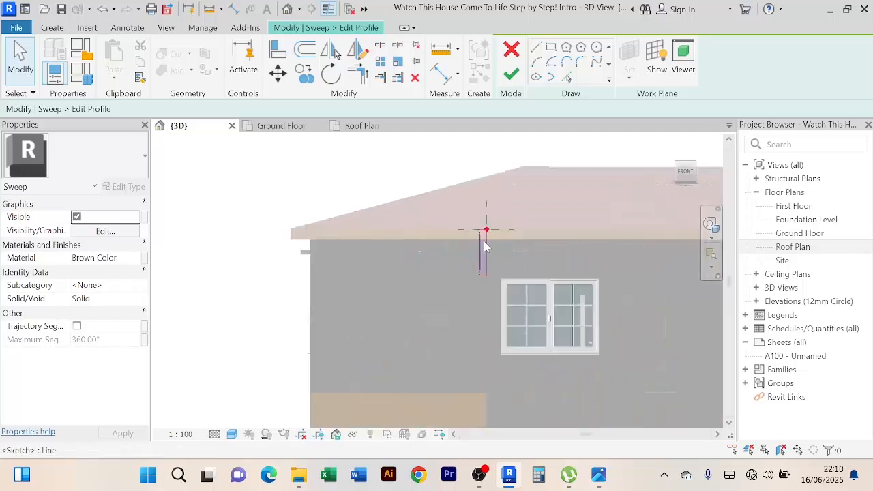
scroll(545, 247, "up", 6)
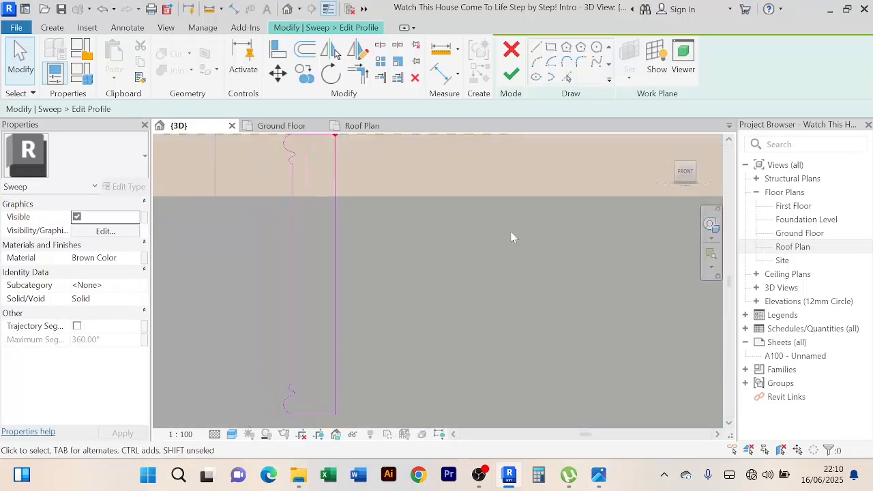
scroll(513, 233, "down", 2)
middle_click_drag(519, 242, 522, 241)
middle_click_drag(439, 196, 446, 233)
scroll(385, 207, "up", 2)
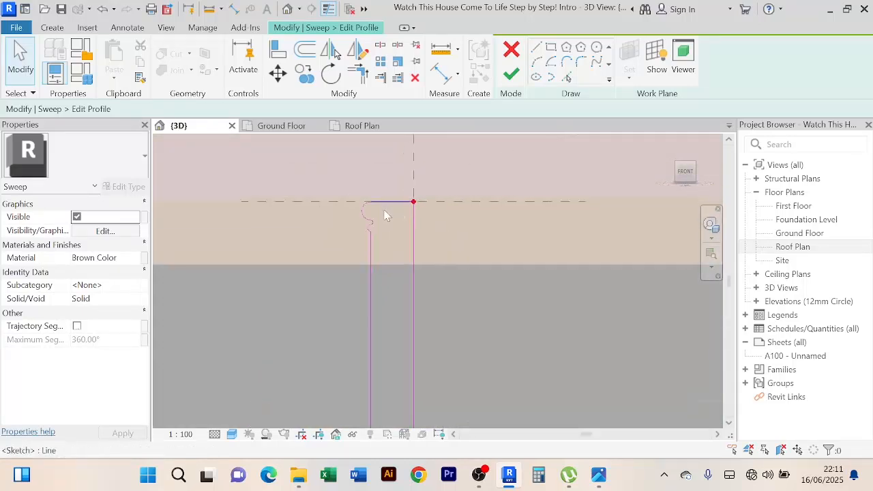
mouse_move(350, 196)
left_mouse_down()
mouse_move(389, 205)
mouse_move(440, 253)
mouse_move(438, 236)
mouse_move(333, 184)
left_mouse_up()
left_click(445, 241)
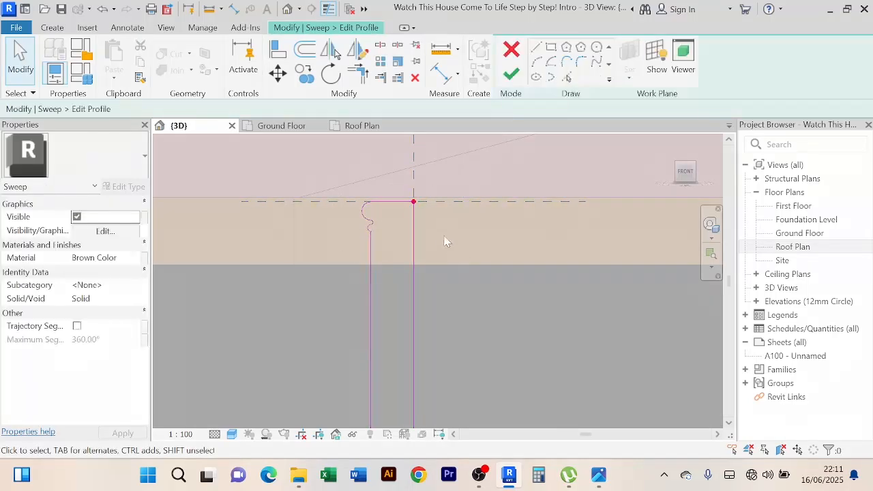
Lower the profile's top line and upper arcs, together with its back line, until the top line meets the fascia's underside
scroll(423, 229, "up", 2)
left_click(370, 198)
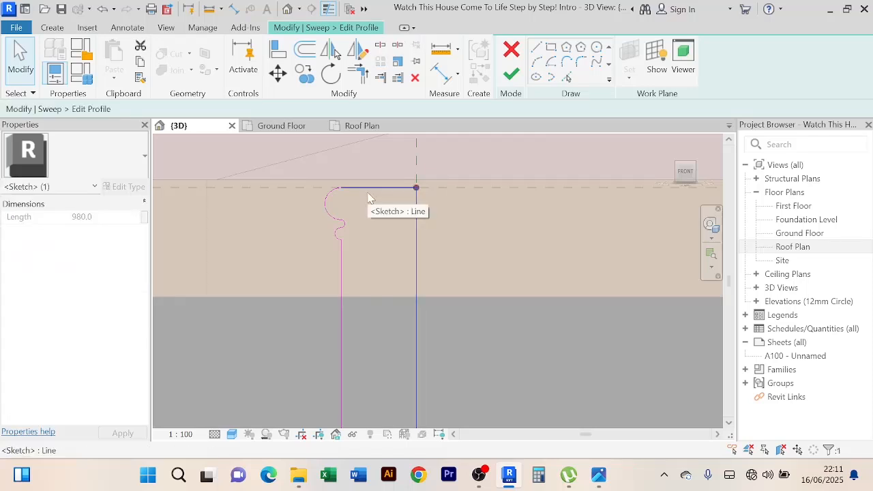
left_click(368, 192, "ctrl")
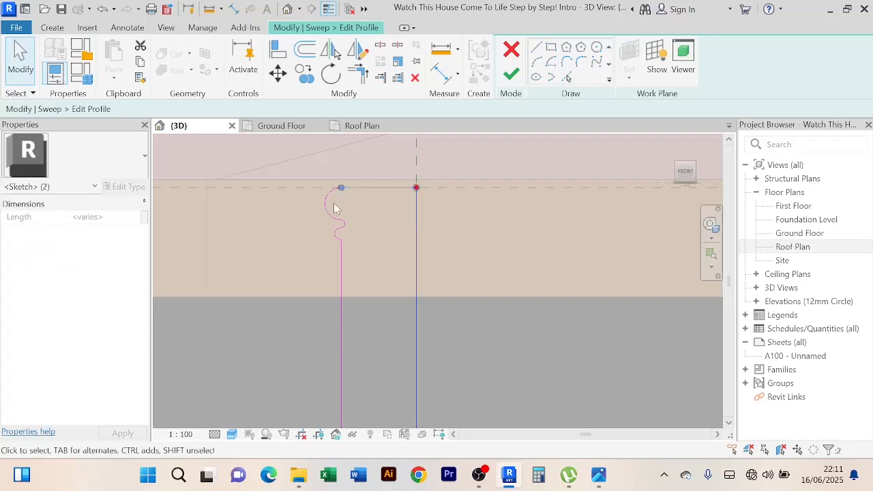
left_click(327, 206, "ctrl")
scroll(348, 225, "up", 3)
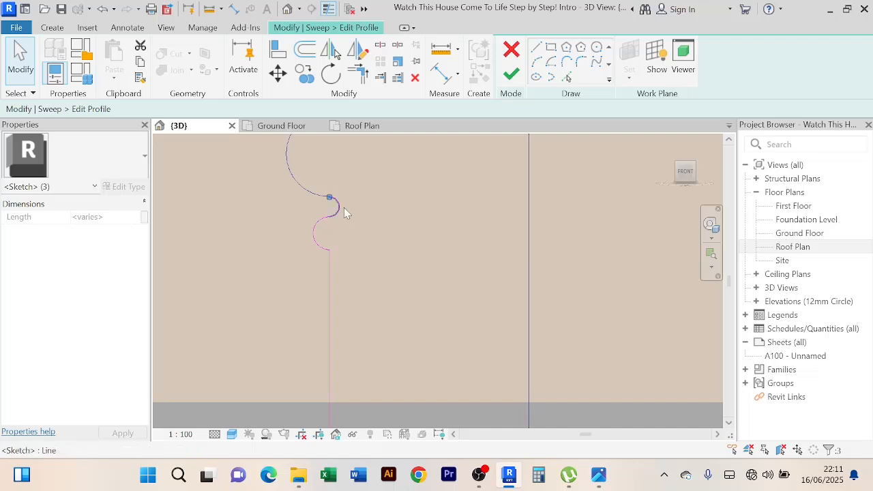
left_click(322, 235, "ctrl")
left_click(316, 238, "ctrl")
scroll(386, 253, "down", 5)
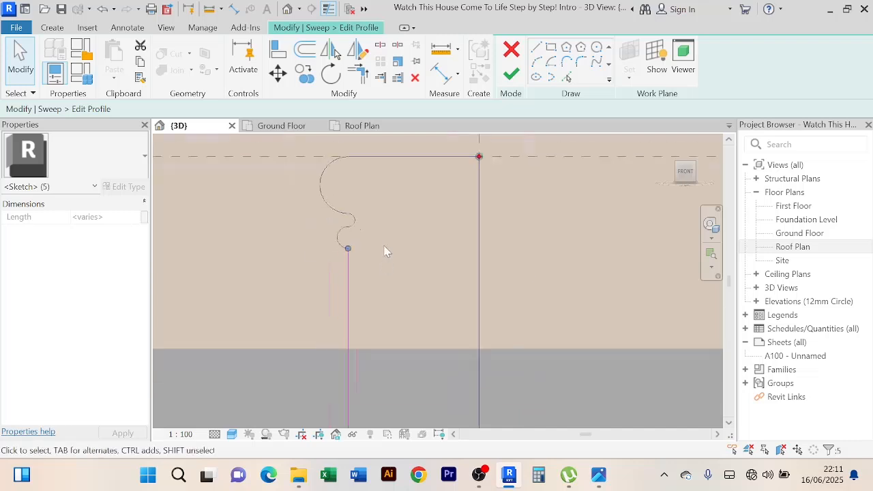
scroll(486, 238, "down", 3)
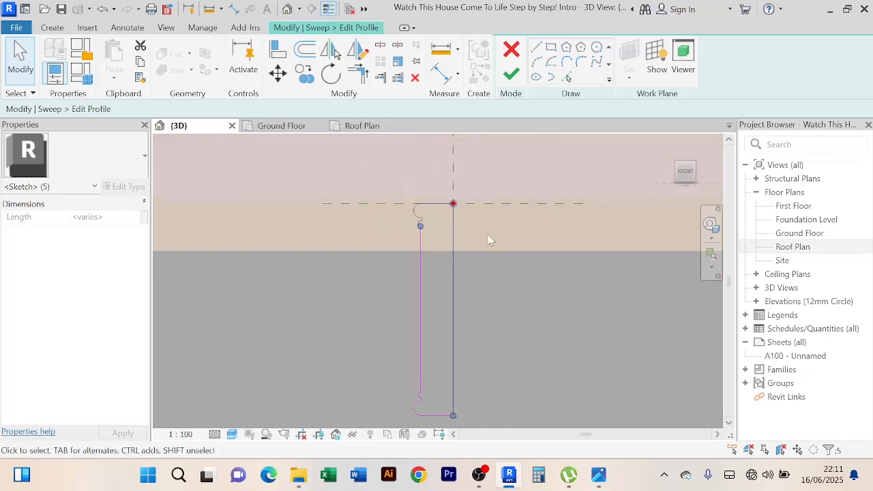
key("Down")
key("Down")
key("Down")
key("Down")
key("Down")
key("Down")
key("Down")
key("Down")
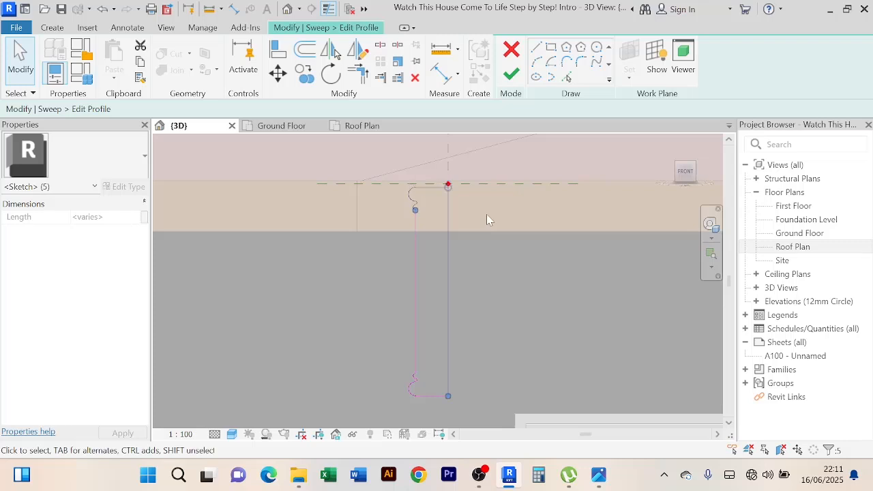
key("Down")
key("Down")
key("Down")
key("Down")
key("Down")
key("Down")
key("Down")
key("Down")
scroll(487, 213, "up", 3)
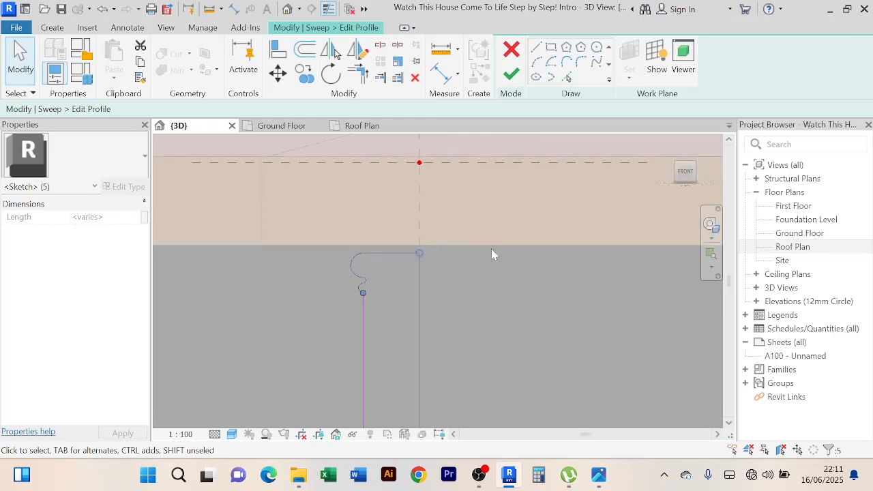
key("Up")
key("Up")
left_click(493, 270)
Set the distance between the profile's straight face line and its back line to 100, unjoining the connected elements
scroll(494, 270, "down", 2)
middle_click_drag(505, 285, 504, 191)
scroll(447, 268, "up", 3)
mouse_move(498, 253)
middle_mouse_down()
mouse_move(471, 312)
mouse_move(457, 254)
mouse_move(437, 295)
middle_mouse_up()
scroll(462, 311, "down", 3)
scroll(404, 275, "up", 3)
scroll(459, 252, "down", 3)
left_click(377, 278)
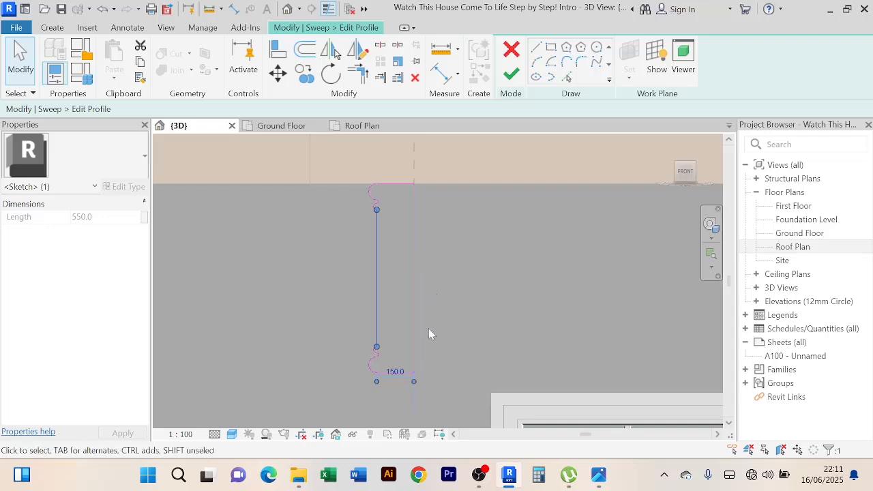
left_click(392, 373)
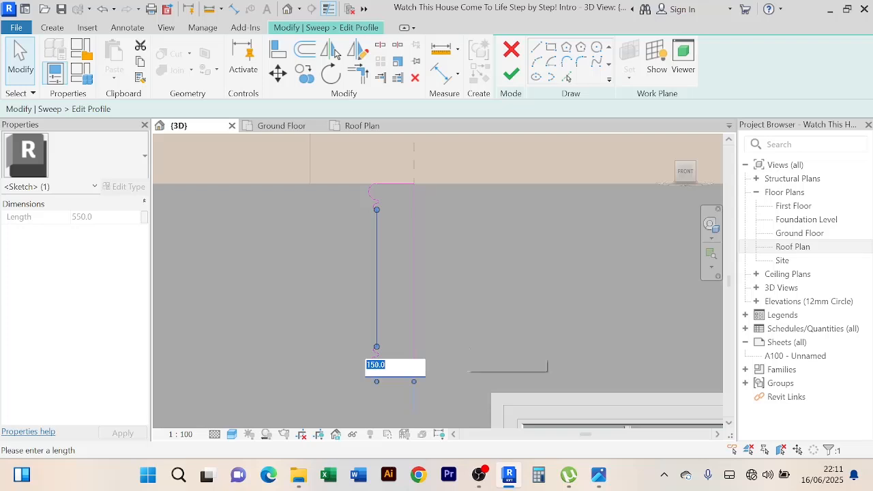
type("100")
key("Return")
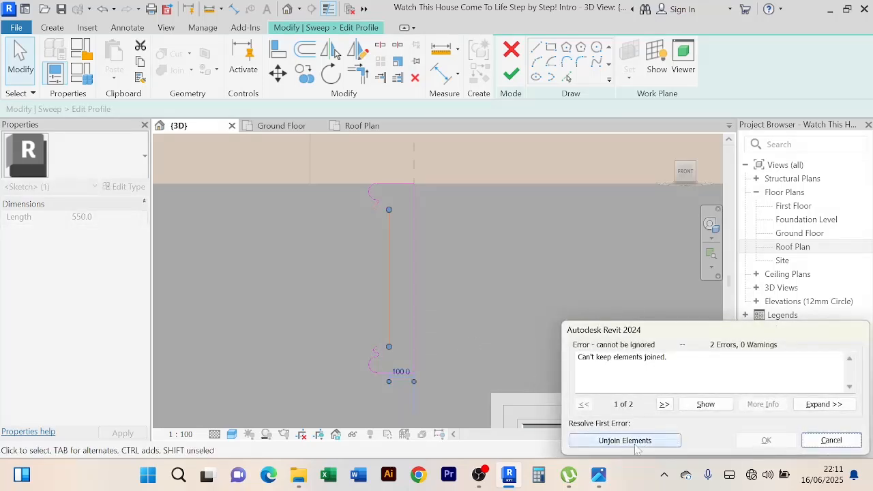
left_click(666, 442)
scroll(332, 302, "up", 3)
scroll(331, 303, "down", 1)
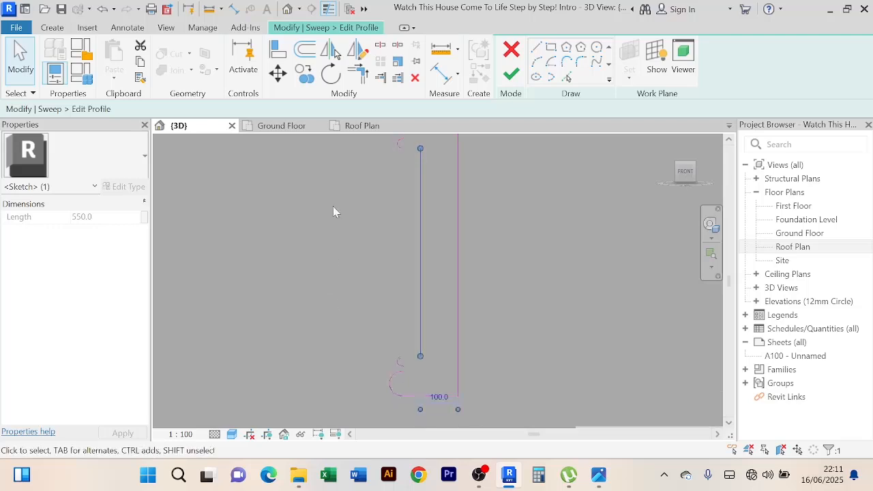
left_click(347, 294)
scroll(360, 303, "up", 3)
scroll(377, 282, "up", 2)
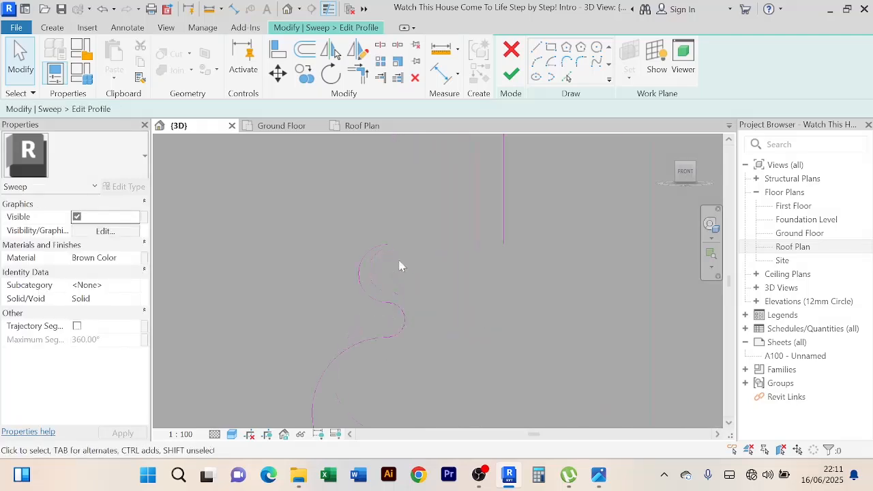
left_click(387, 244)
scroll(547, 257, "down", 1)
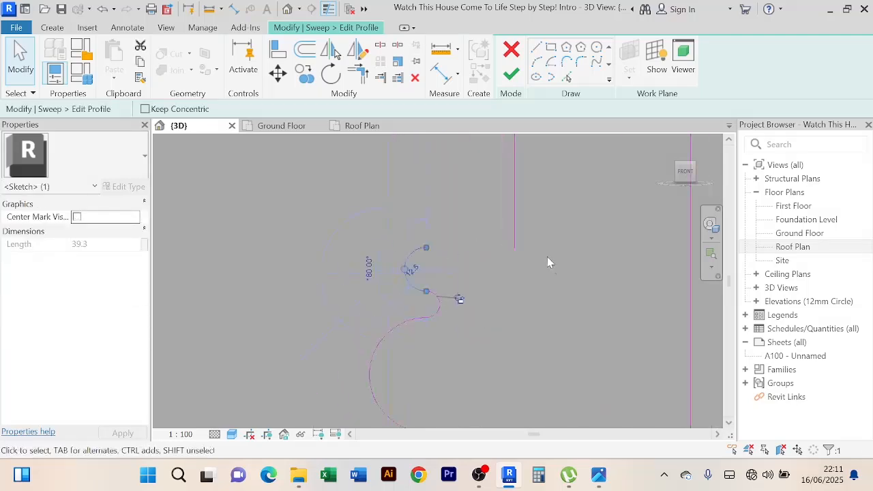
mouse_move(547, 257)
middle_mouse_down()
mouse_move(515, 276)
mouse_move(429, 250)
mouse_move(458, 259)
mouse_move(530, 215)
mouse_move(523, 250)
mouse_move(473, 197)
mouse_move(464, 205)
middle_mouse_up()
scroll(516, 275, "down", 2)
left_click(536, 289)
left_click_drag(474, 325, 475, 387)
scroll(477, 393, "down", 2)
middle_click_drag(485, 388, 497, 277)
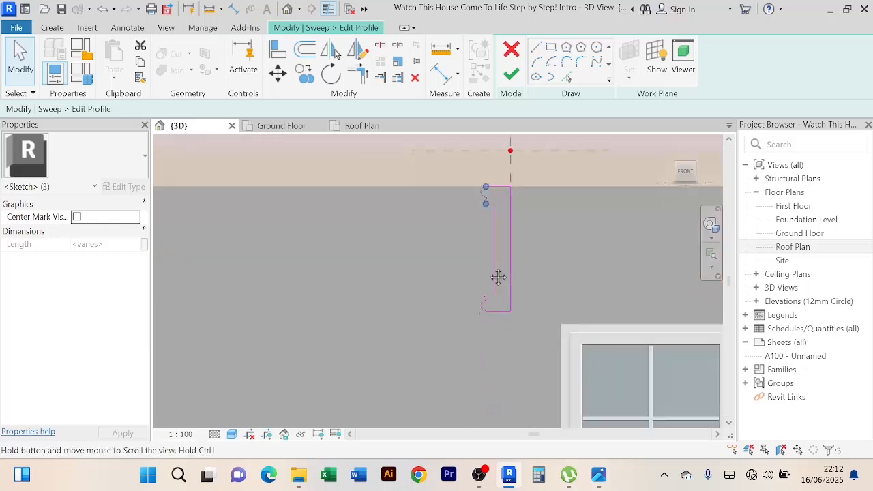
left_click(452, 340)
Select the arcs and end lines at both ends of the profile and shift the arcs to meet the straight face line
left_click_drag(491, 325, 472, 266)
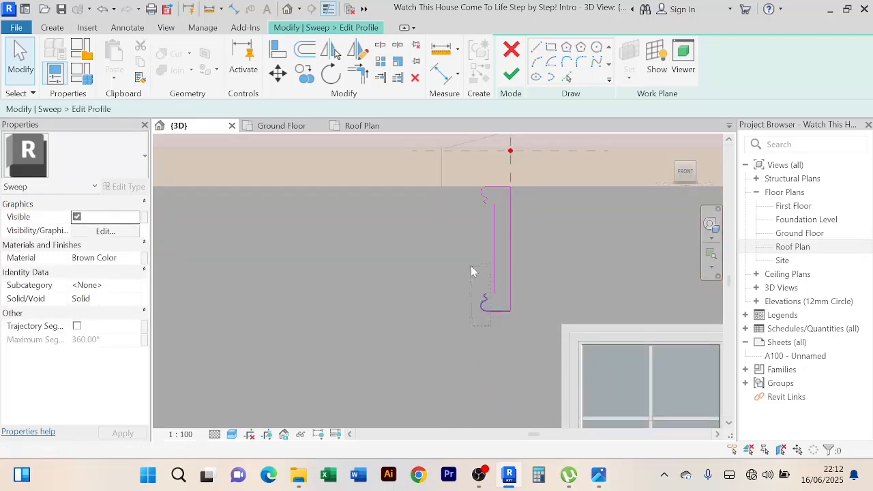
left_click_drag(460, 184, 461, 185)
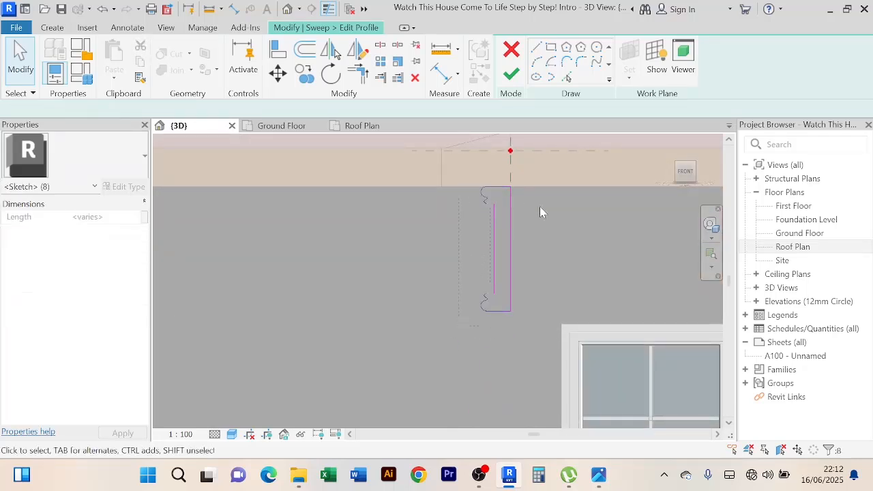
scroll(581, 226, "up", 2)
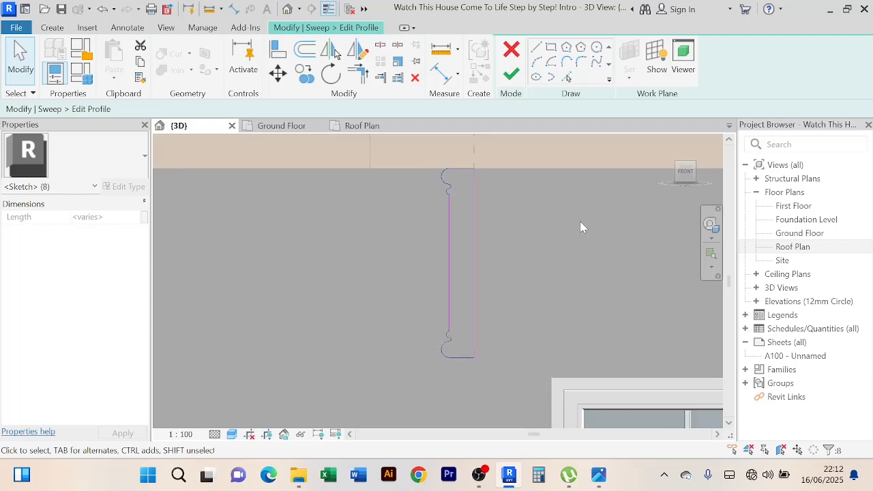
Examine the joint between the profile's straight face line and the arcs at its lower end
scroll(437, 301, "up", 4)
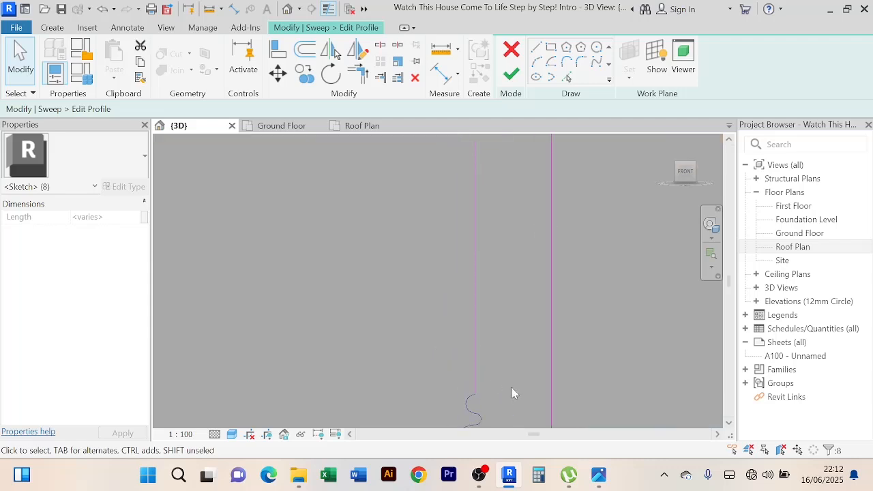
middle_click_drag(508, 391, 482, 266)
scroll(482, 271, "up", 3)
middle_click_drag(352, 270, 423, 286)
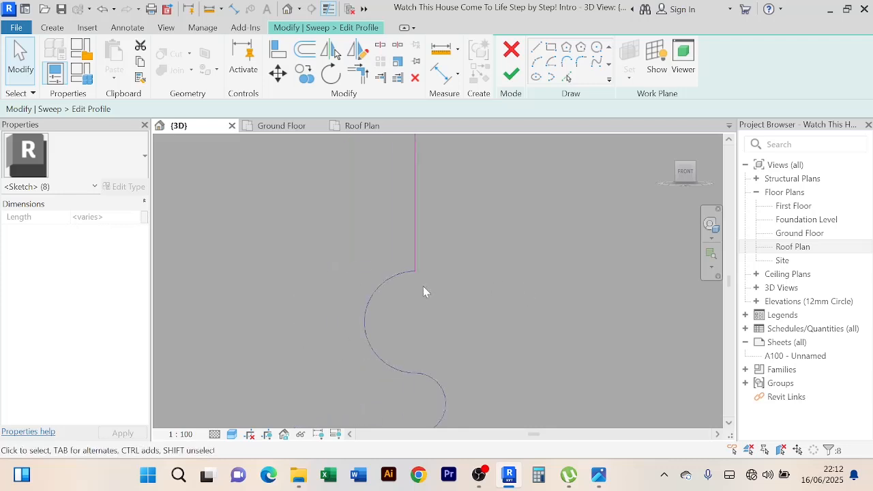
scroll(425, 253, "up", 4)
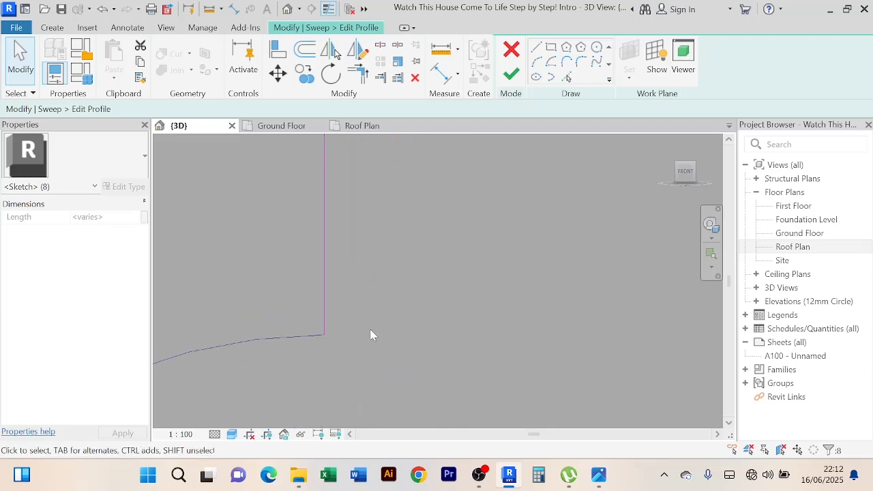
middle_click_drag(371, 335, 519, 260)
scroll(462, 281, "up", 2)
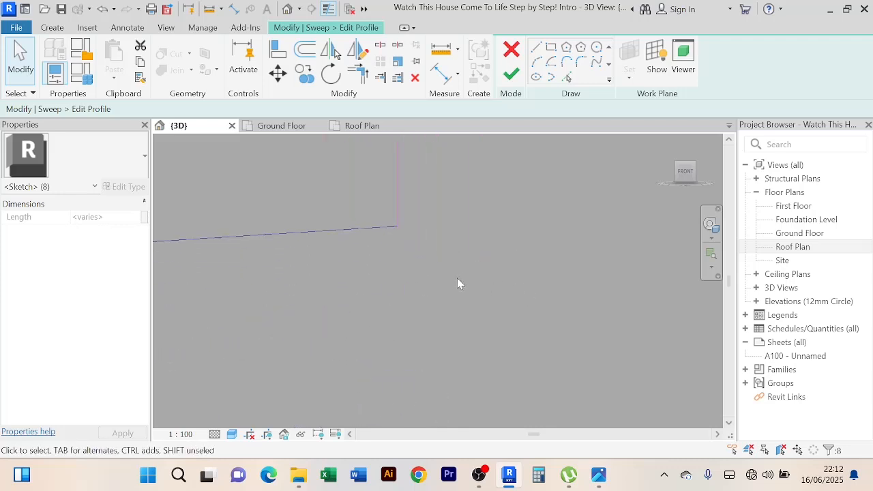
scroll(457, 282, "up", 1)
scroll(457, 279, "down", 3)
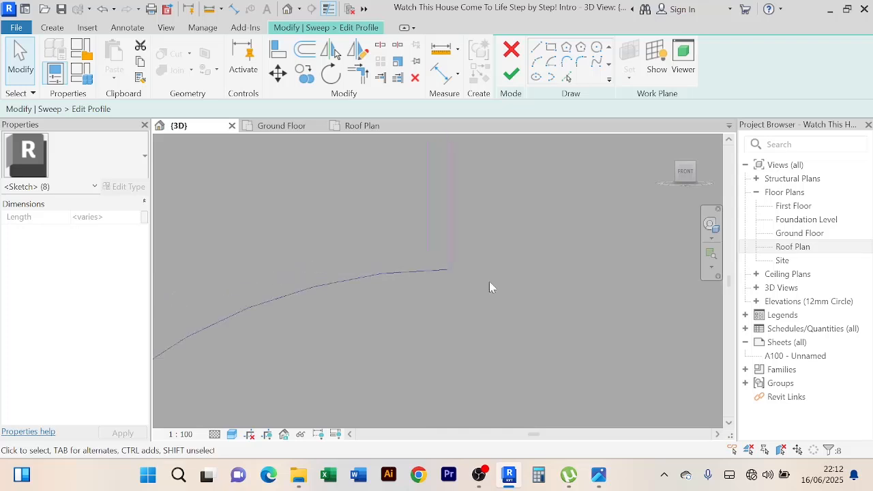
scroll(505, 277, "down", 4)
scroll(662, 262, "down", 5)
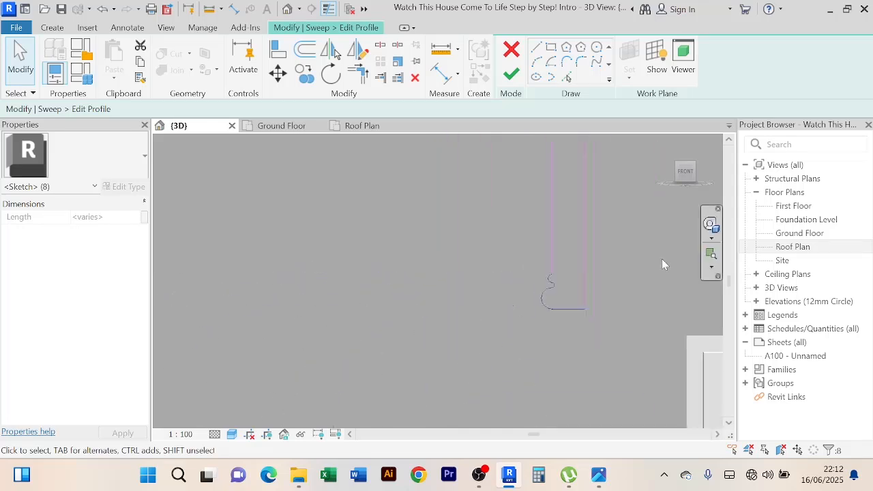
middle_click_drag(633, 263, 495, 260)
Finish the profile sketch, the sweep and the in-place model
left_click(504, 232)
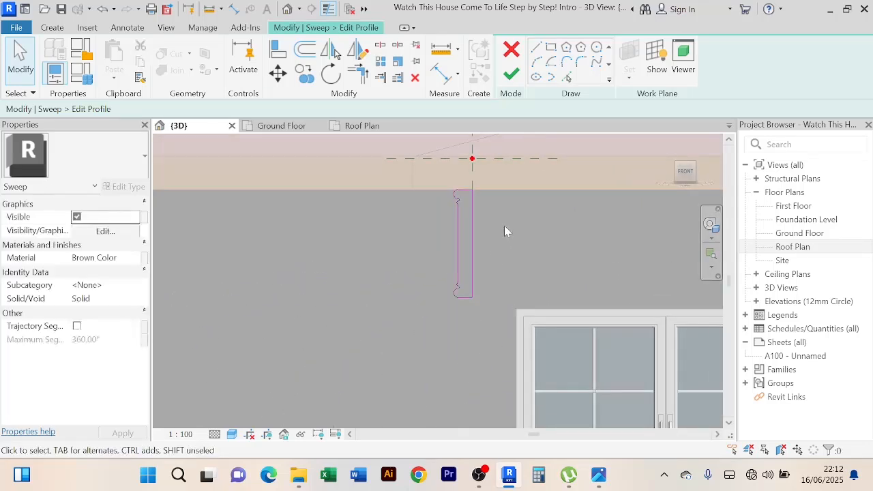
left_click(506, 78)
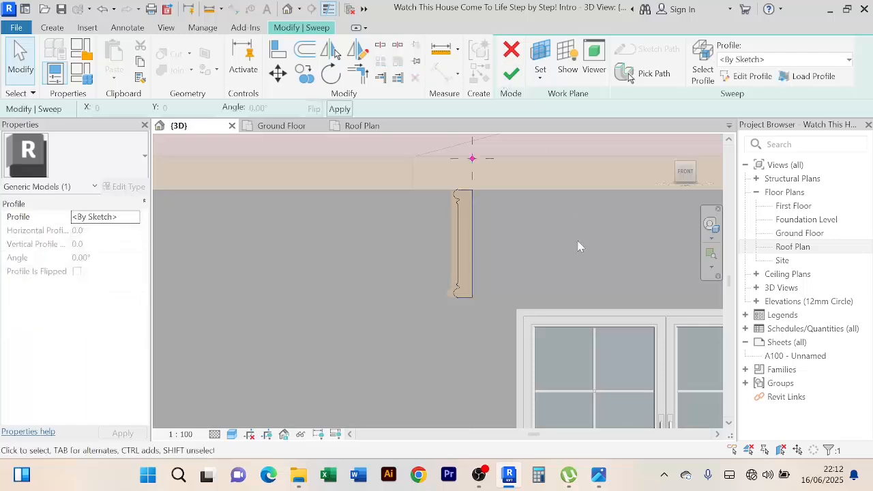
left_click(513, 77)
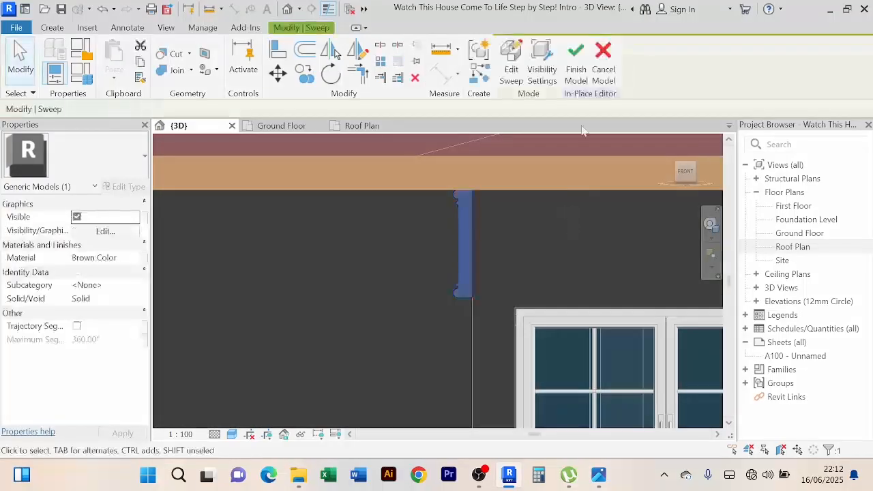
key("Escape")
scroll(337, 292, "down", 5)
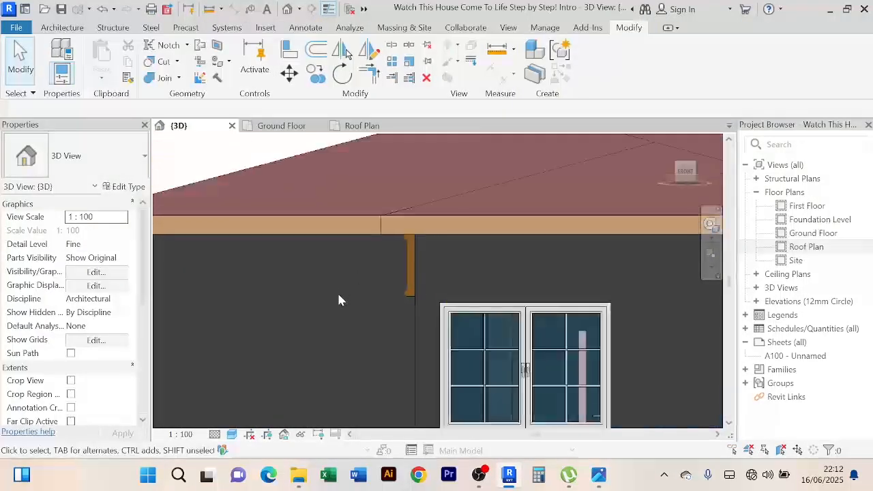
Inspect the revised sweep on the side wall from the left, checking its fit below the fascia and its ends
middle_click_drag(337, 291, 377, 340, "shift")
scroll(518, 239, "up", 2)
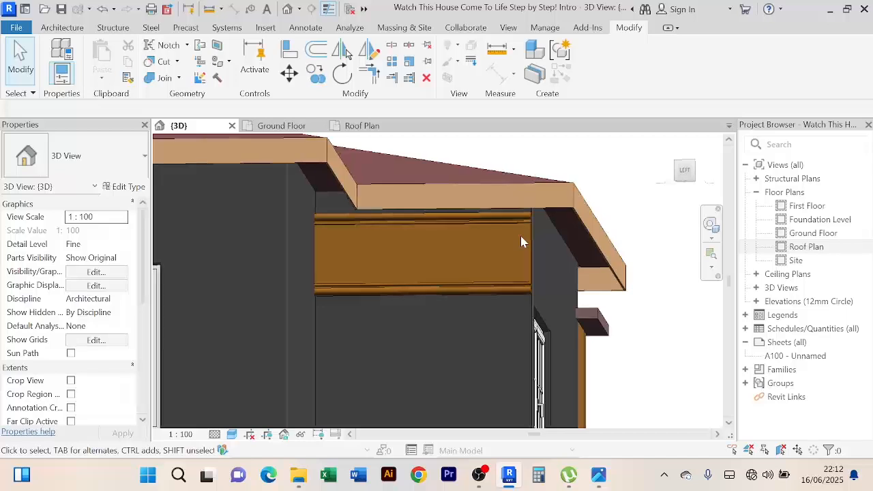
middle_click_drag(315, 225, 590, 218, "shift")
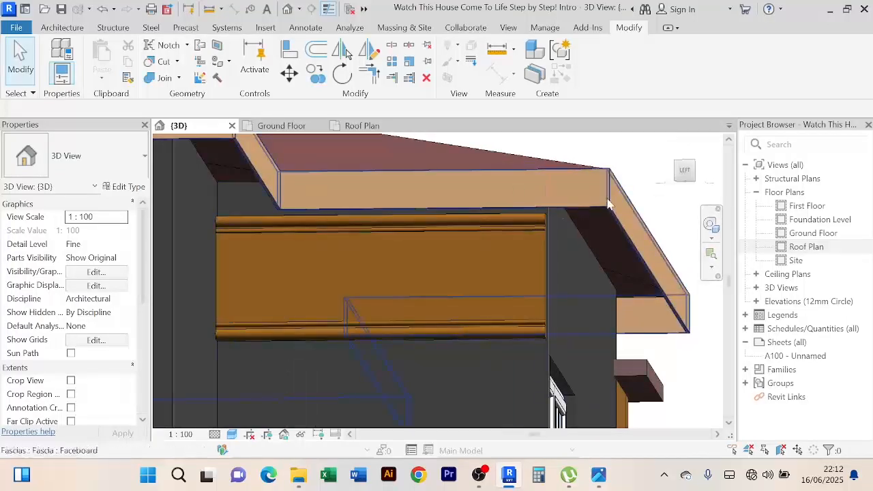
scroll(607, 202, "down", 2)
scroll(517, 320, "down", 1)
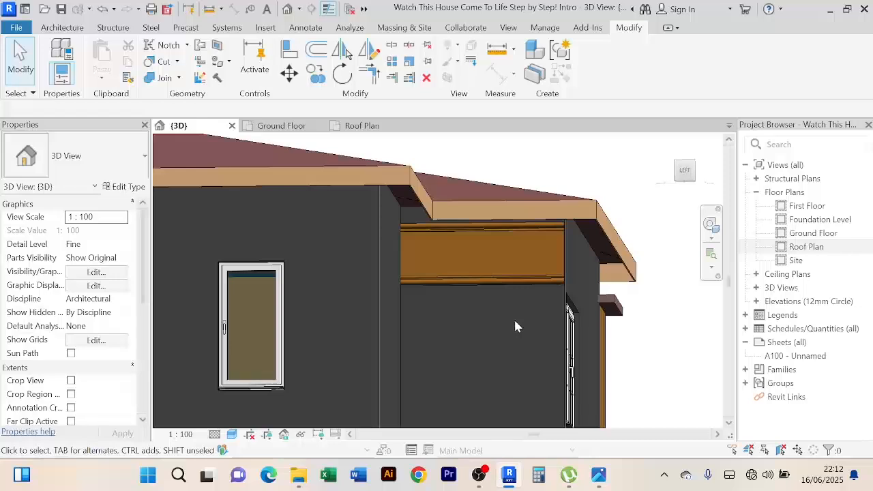
scroll(515, 320, "down", 2)
middle_click_drag(515, 320, 559, 325, "shift")
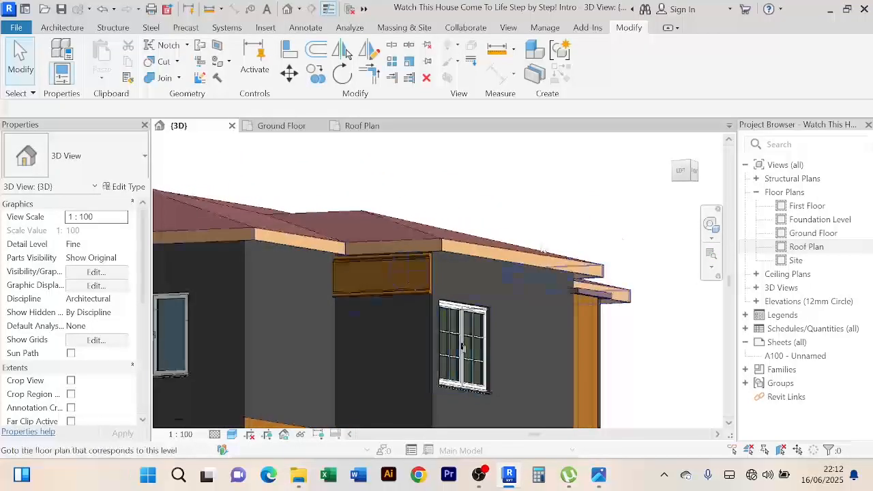
scroll(573, 322, "up", 1)
scroll(512, 304, "down", 2)
middle_click_drag(511, 304, 519, 320, "shift")
scroll(620, 317, "down", 3)
scroll(521, 291, "up", 2)
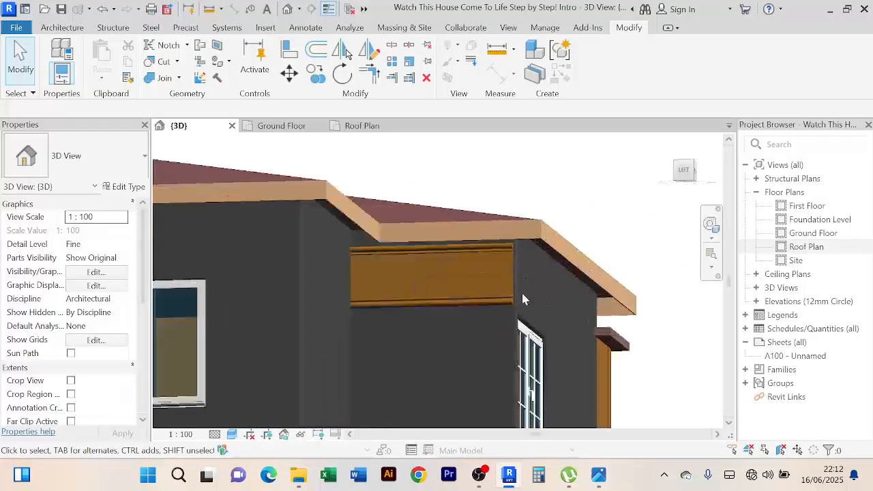
Reopen the side-wall sweep in place and start editing its picked path
left_click(491, 300)
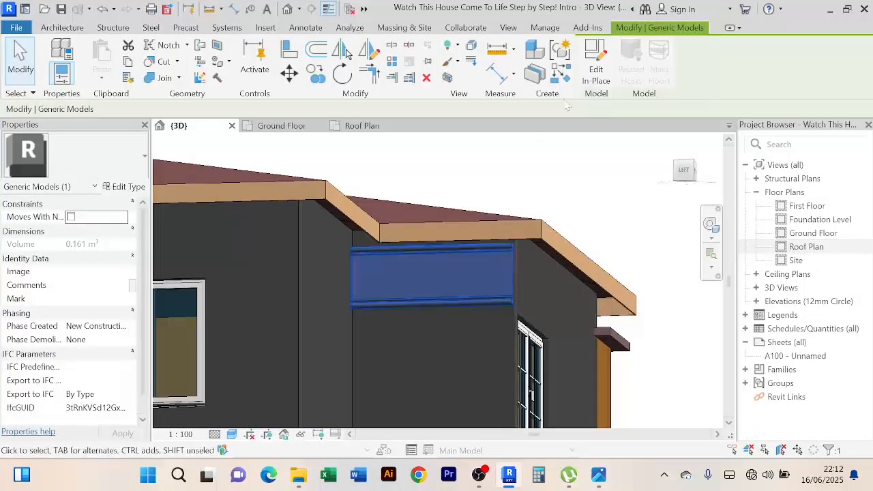
left_click(595, 81)
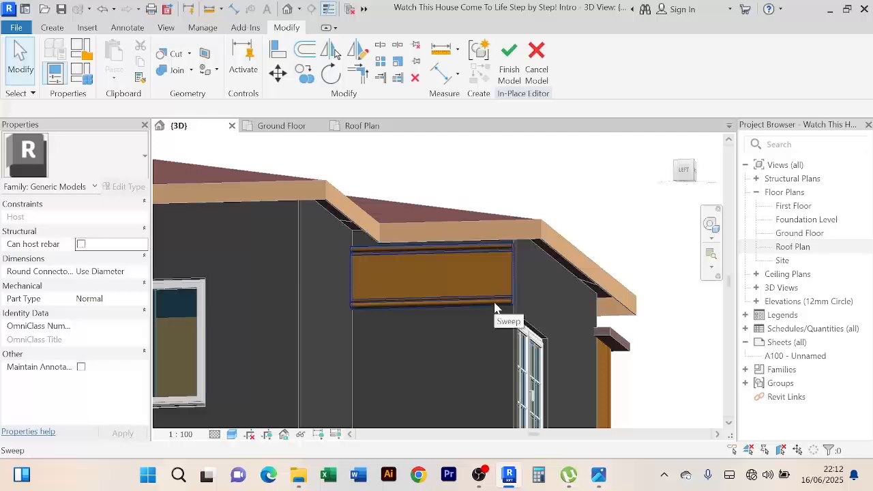
left_click(496, 306)
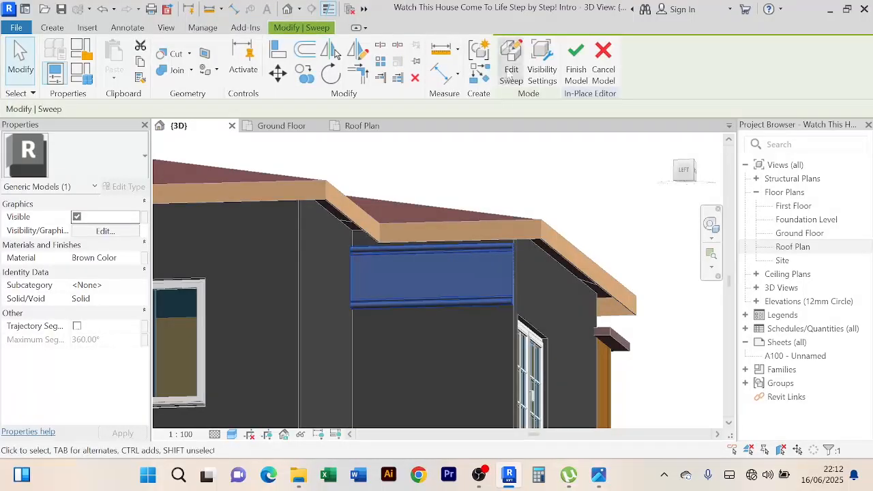
left_click(511, 73)
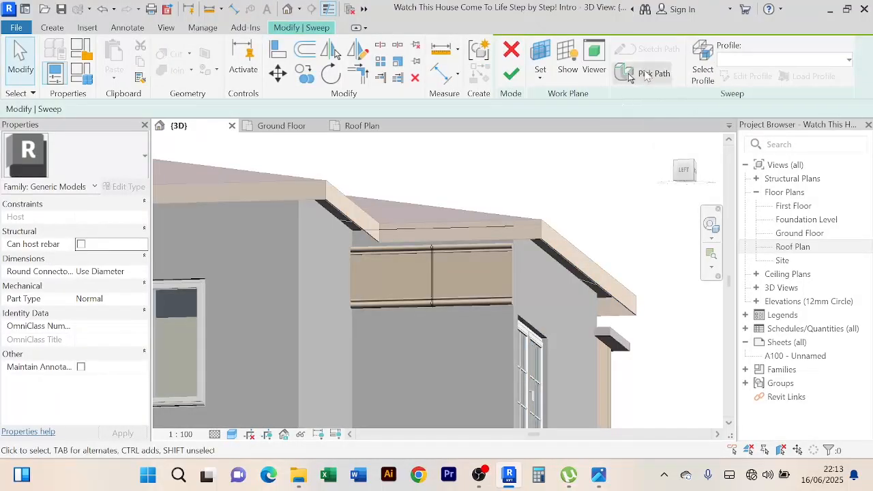
left_click(640, 74)
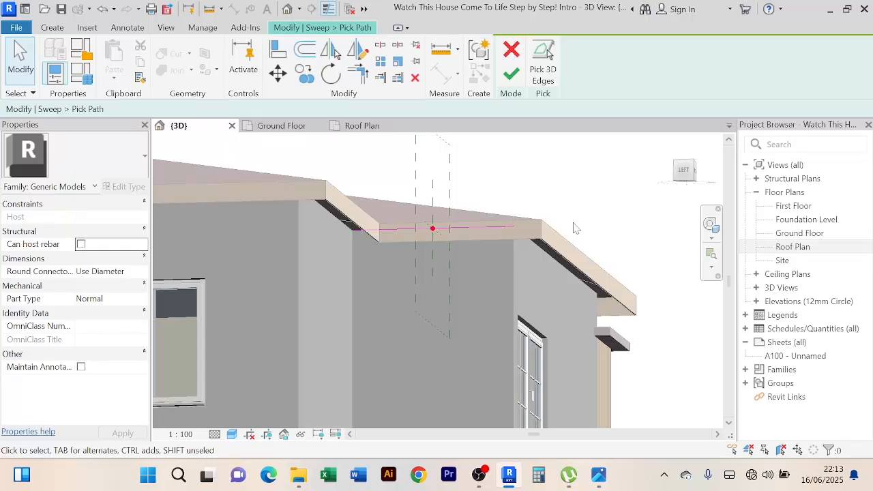
Add the adjoining windowed wall's top edge to the sweep path as a picked 3D edge and try to finish the path
left_click(548, 53)
scroll(561, 247, "up", 4)
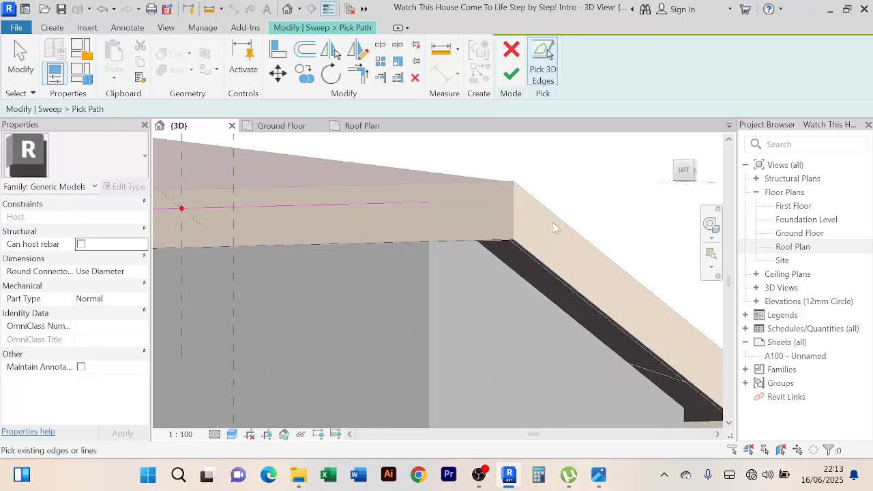
scroll(556, 228, "down", 2)
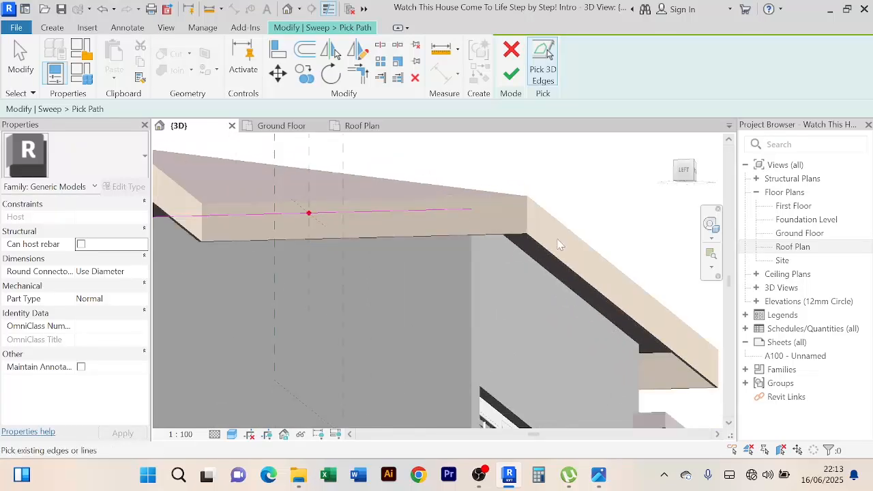
left_click(563, 287)
scroll(479, 220, "up", 2)
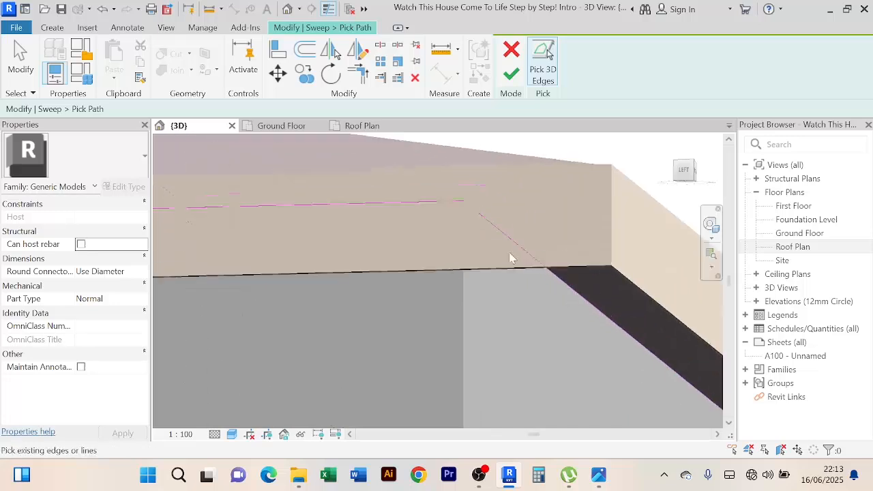
scroll(510, 258, "down", 1)
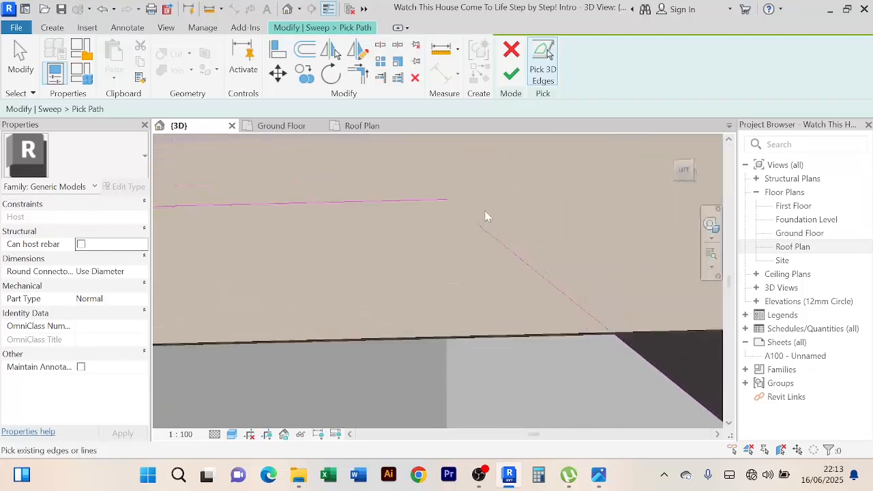
scroll(487, 220, "down", 2)
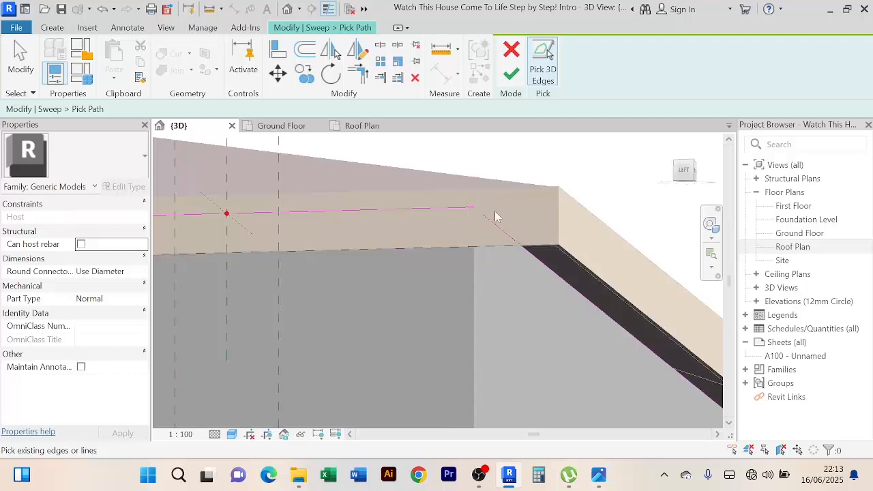
left_click(512, 80)
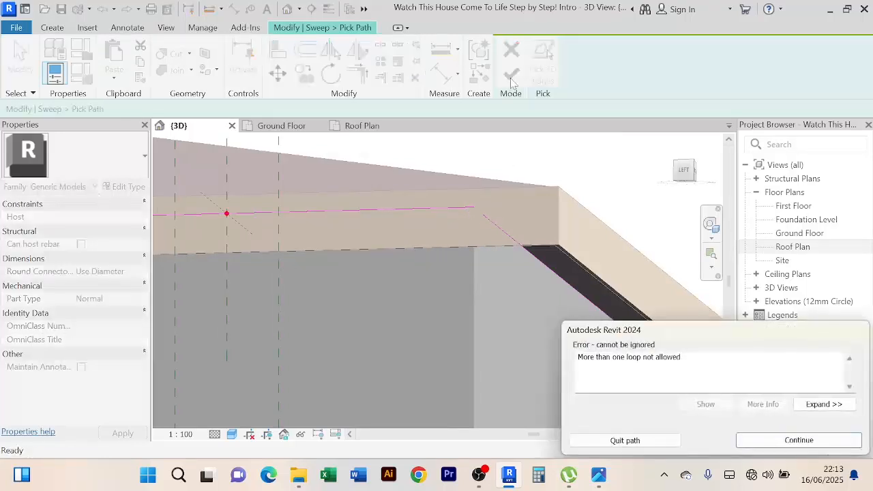
left_click(770, 440)
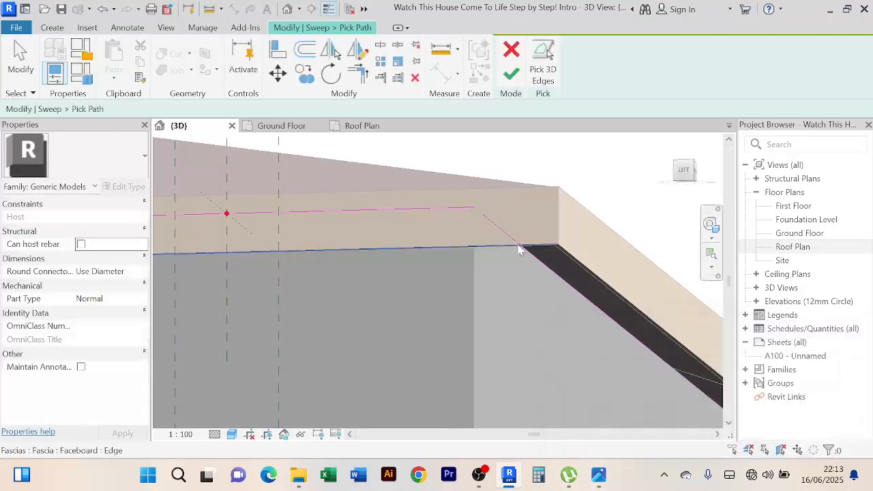
Trim the two path lines to meet in a corner where the side wall joins the windowed wall
scroll(518, 229, "up", 1)
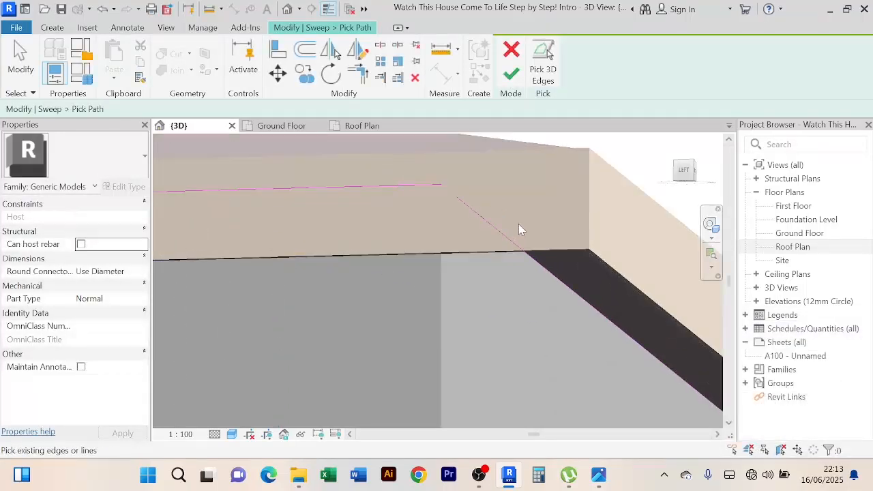
left_click(359, 73)
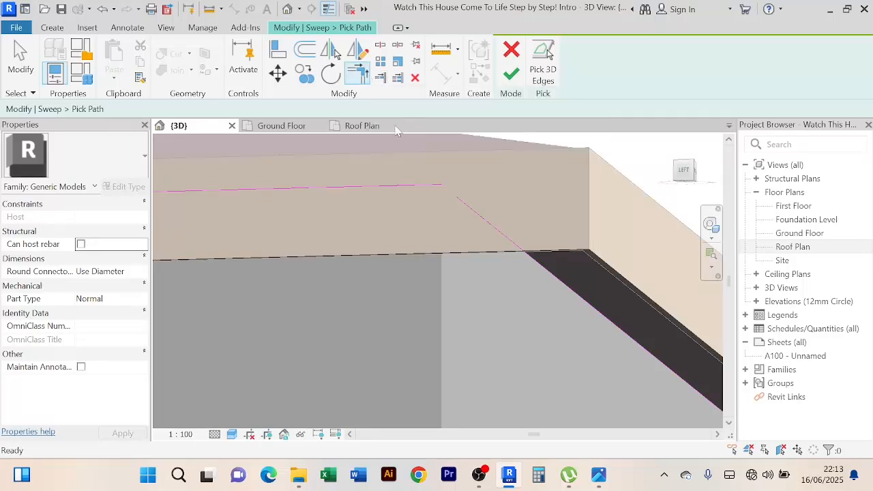
left_click(437, 193)
left_click(454, 196)
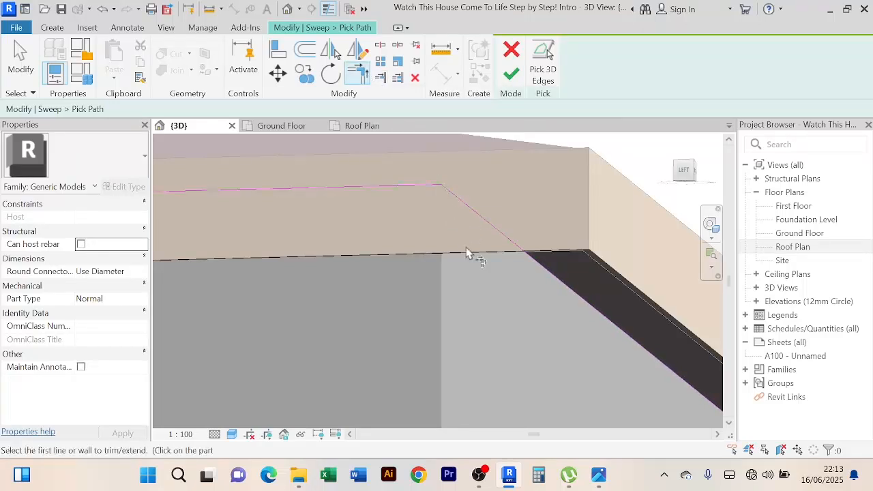
Finish the extended path, the sweep and the in-place model
scroll(466, 248, "down", 4)
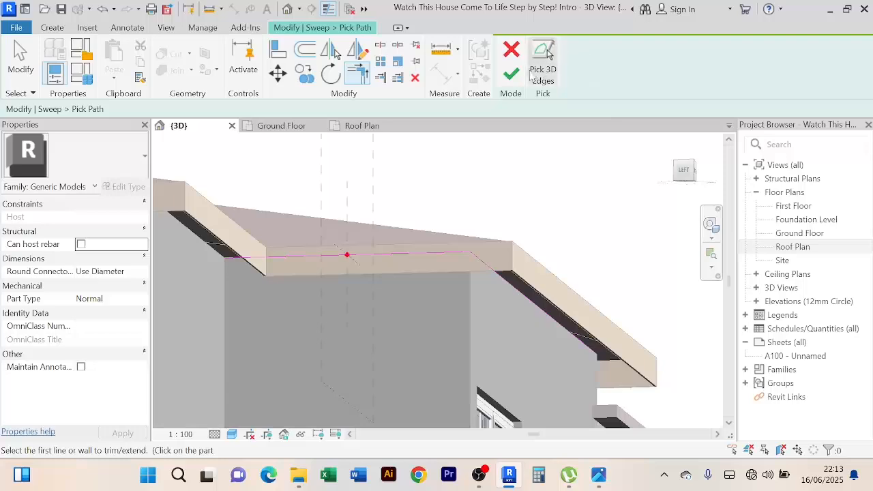
left_click(511, 74)
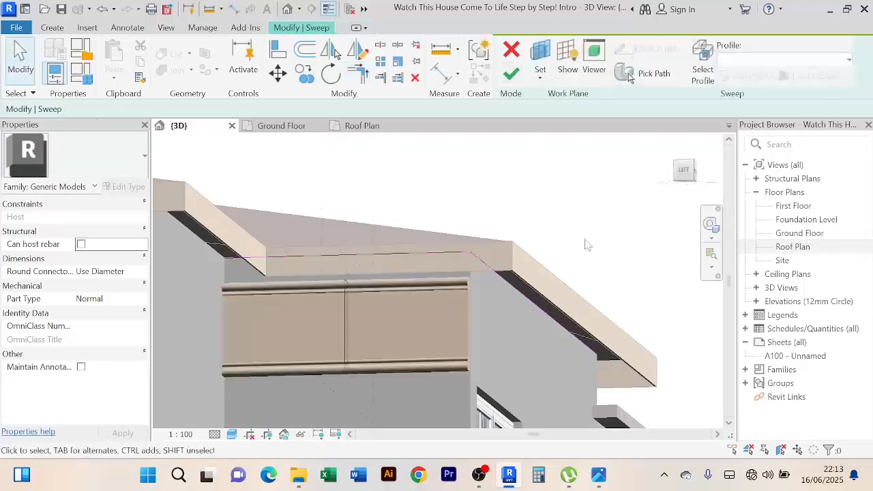
left_click(511, 73)
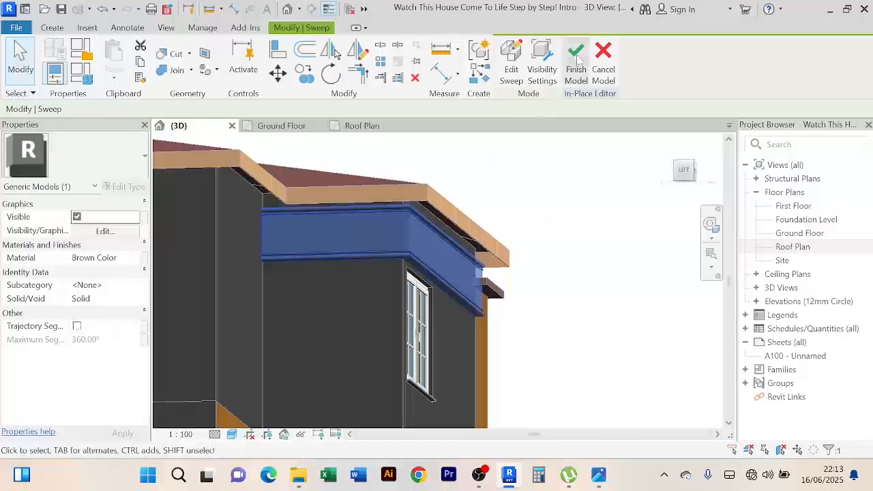
left_click(577, 60)
Examine how the extended sweep turns the corner above the window and which neighbouring upper walls lack the moulding
middle_click_drag(567, 248, 495, 270, "shift")
scroll(415, 274, "down", 1)
middle_click_drag(289, 316, 579, 355)
scroll(462, 302, "up", 2)
scroll(461, 309, "down", 2)
scroll(473, 300, "down", 1)
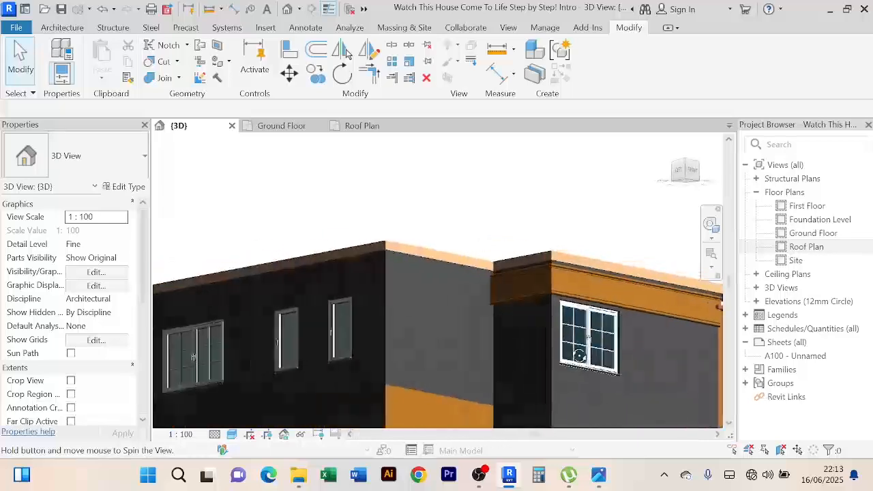
scroll(505, 313, "up", 2)
scroll(505, 315, "up", 1)
middle_click_drag(504, 317, 458, 325)
scroll(445, 320, "down", 2)
middle_click_drag(324, 272, 383, 267)
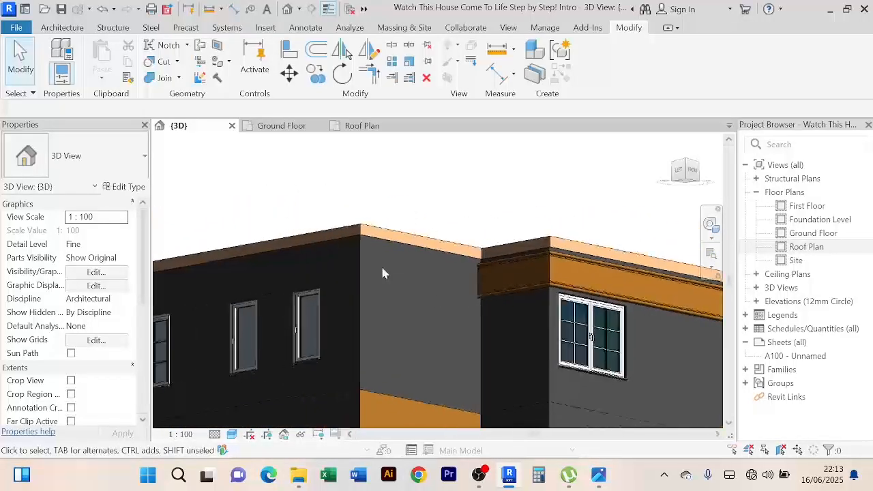
Reopen the in-place Upper Sweep, edit its sweep and start picking 3D edges for its path
scroll(444, 284, "up", 2)
left_click(521, 300)
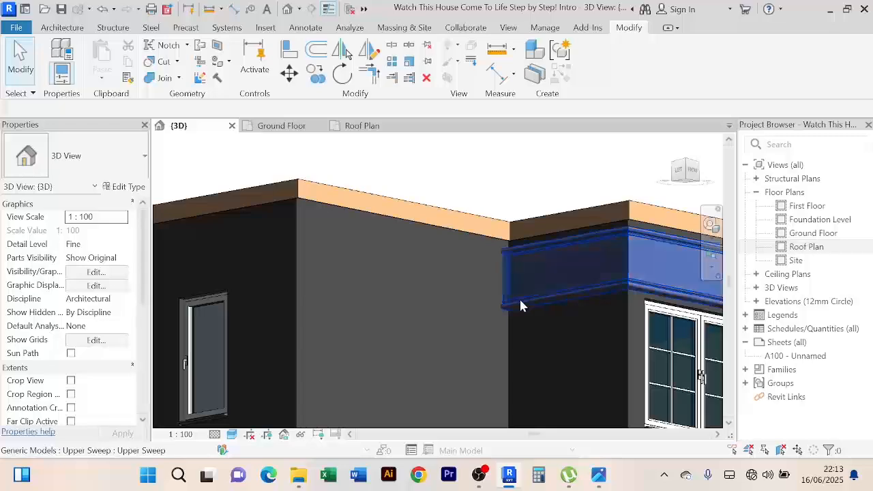
left_click(592, 75)
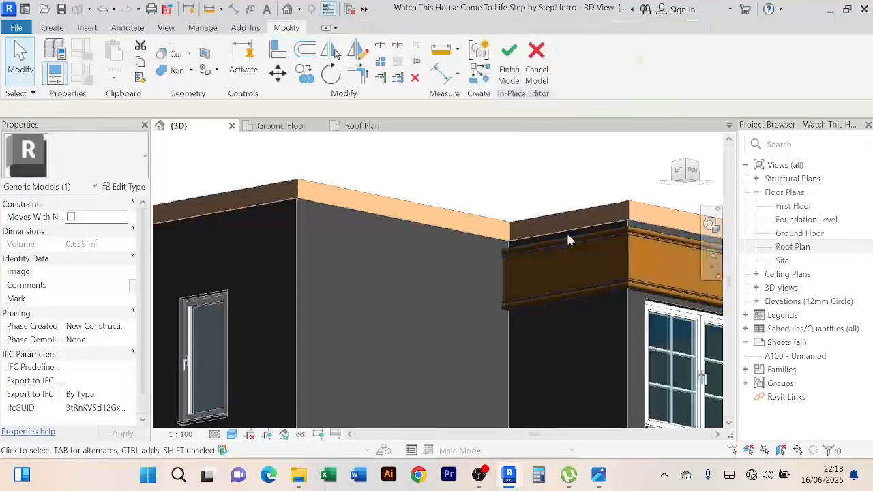
left_click(553, 291)
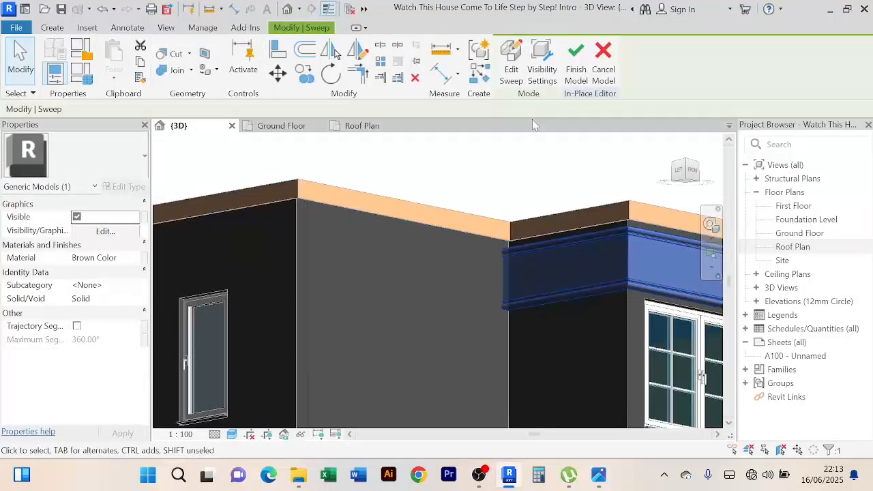
left_click(511, 79)
left_click(629, 76)
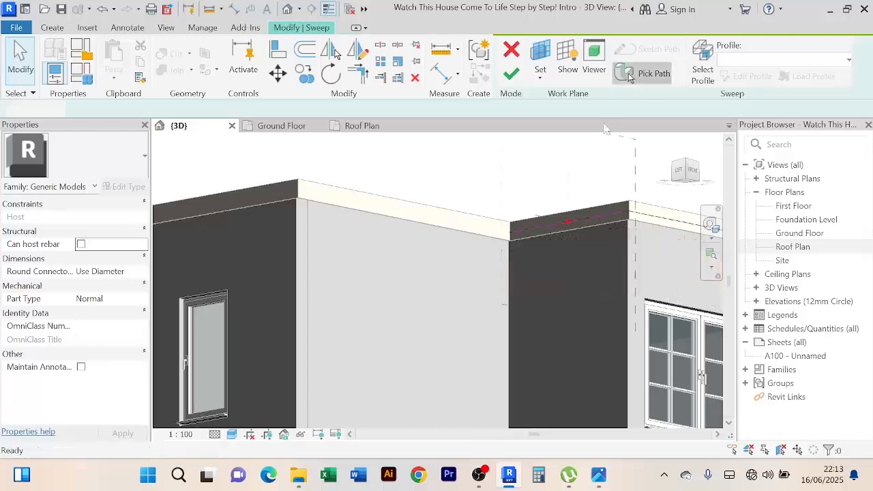
left_click(544, 75)
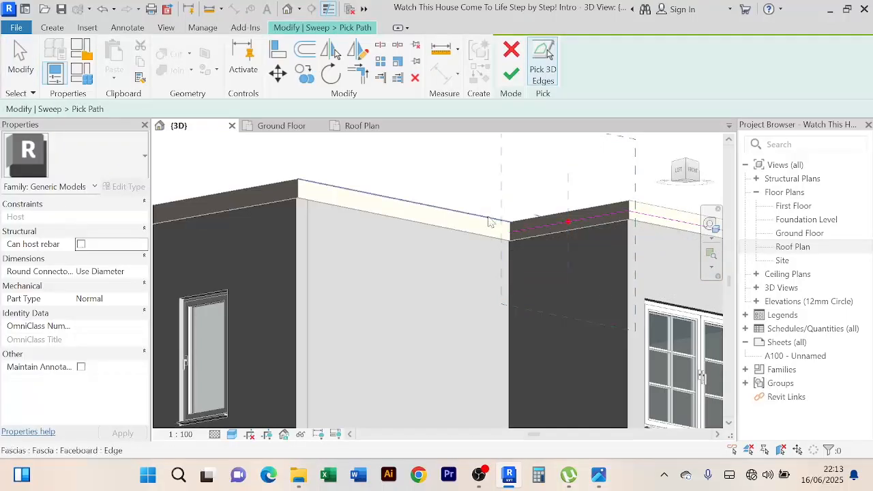
Pick the blank wall's top edge beneath the roof fascia as the next segment of the sweep path
scroll(488, 220, "up", 3)
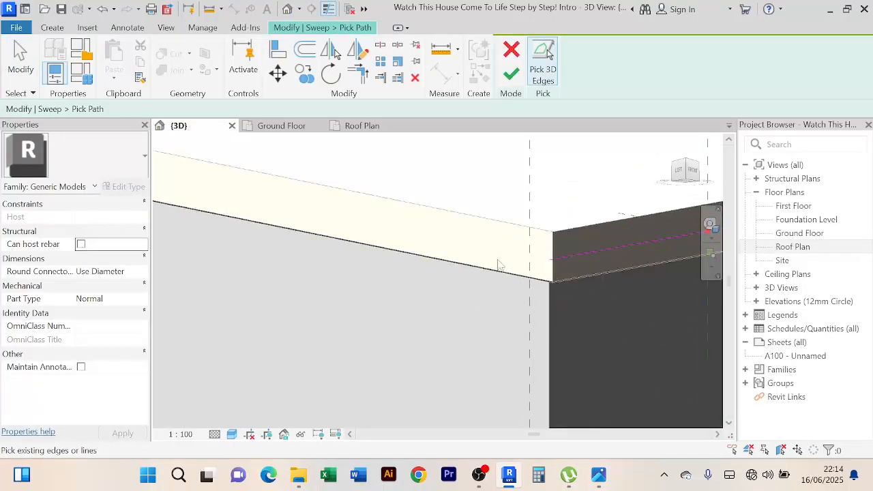
middle_click_drag(483, 280, 496, 238)
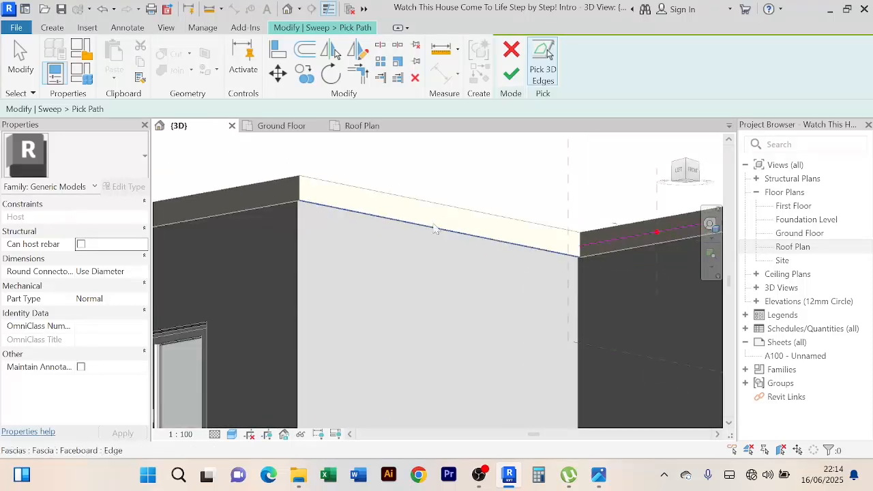
scroll(431, 227, "up", 3)
scroll(588, 234, "down", 2)
middle_click_drag(575, 237, 483, 256)
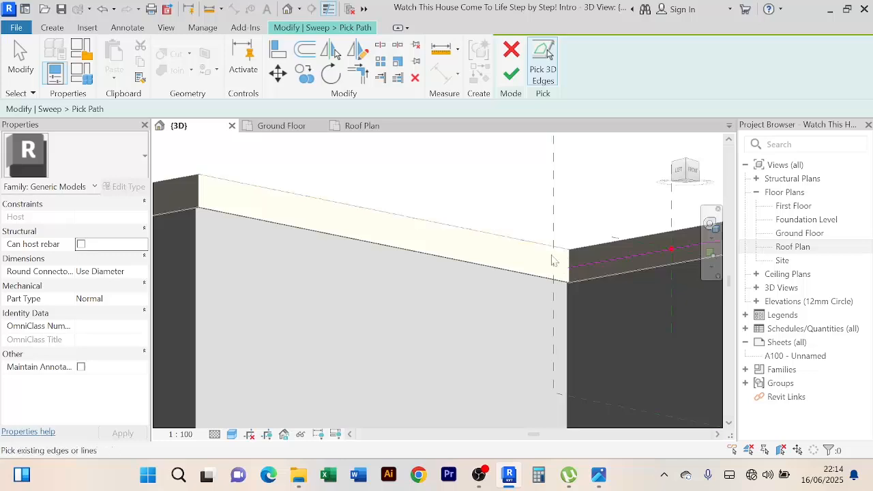
scroll(566, 272, "up", 3)
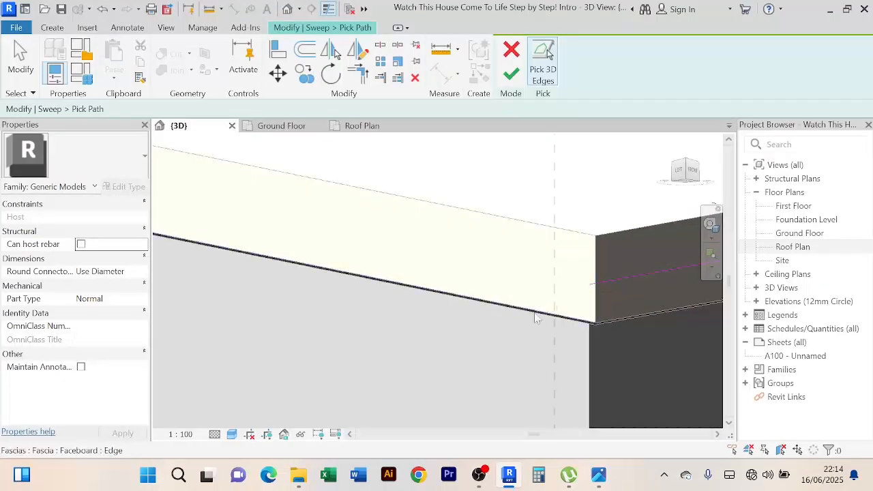
Examine the fascia and roof edges around the front columns for edges that could continue the sweep path
scroll(533, 316, "down", 5)
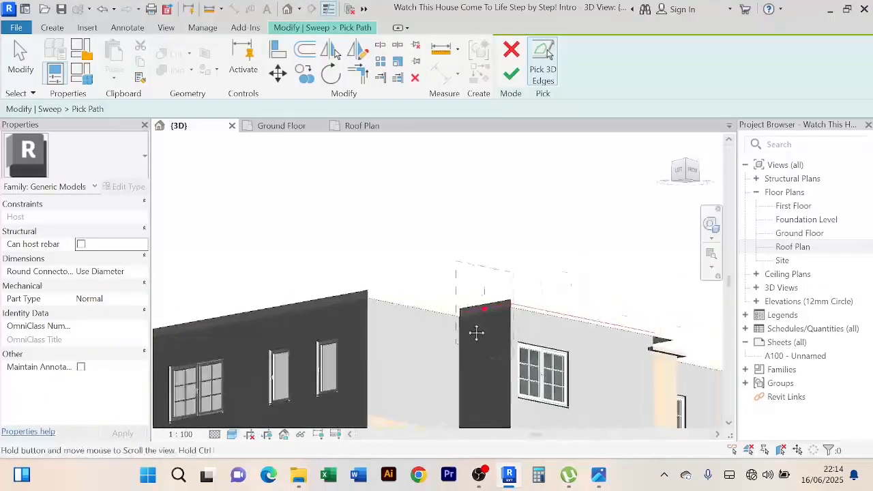
scroll(580, 346, "down", 1)
middle_click_drag(580, 346, 422, 361, "shift")
scroll(348, 345, "up", 6)
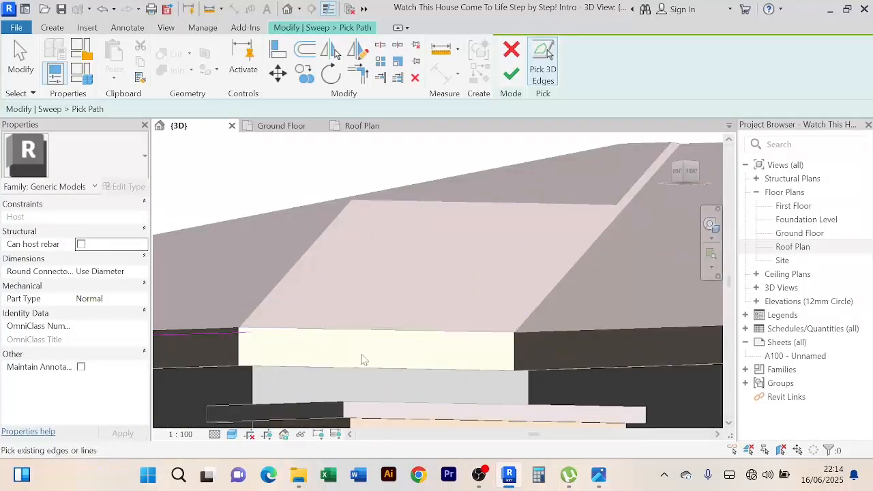
scroll(421, 320, "down", 3)
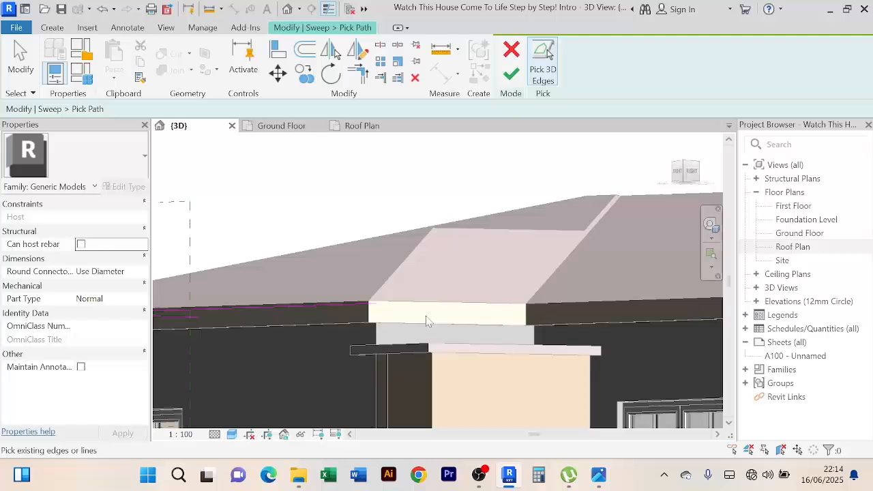
middle_click_drag(427, 321, 406, 316, "shift")
scroll(476, 318, "down", 3)
scroll(517, 298, "up", 2)
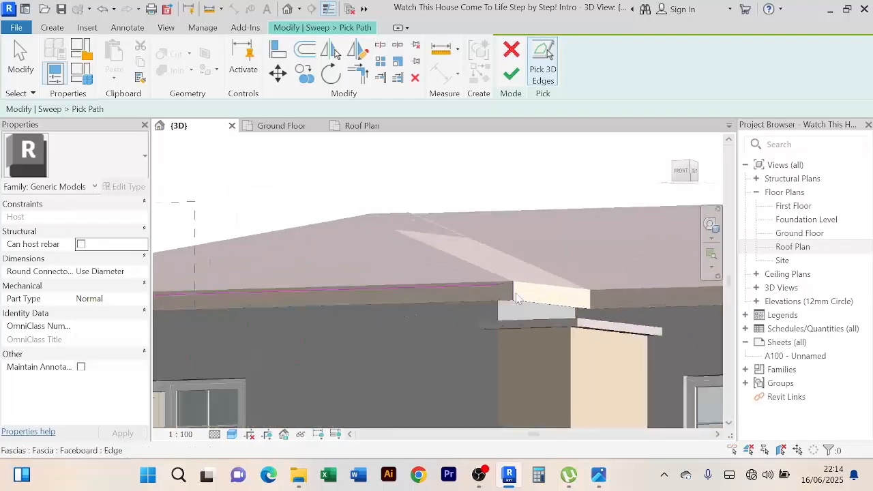
scroll(505, 292, "up", 2)
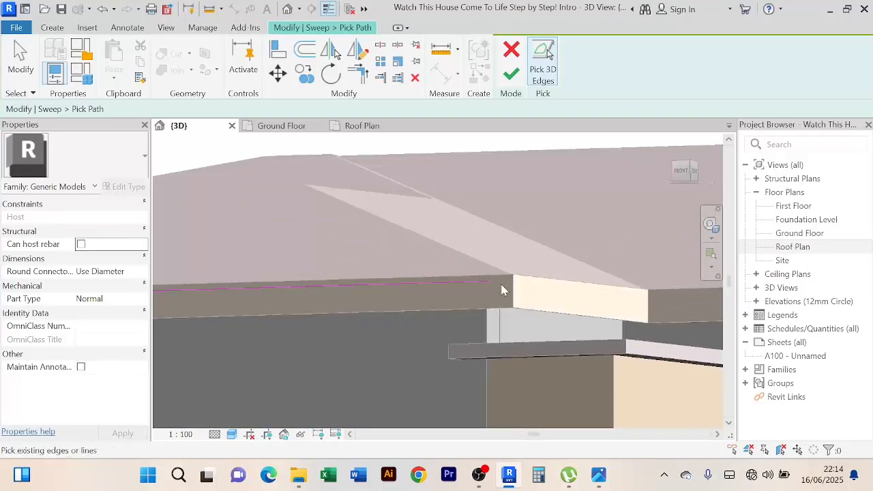
scroll(511, 290, "down", 3)
scroll(520, 294, "up", 3)
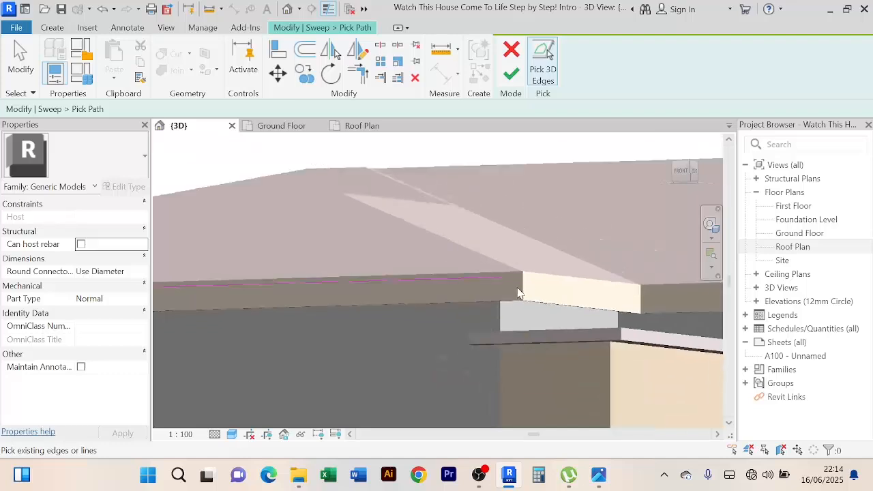
scroll(518, 293, "down", 4)
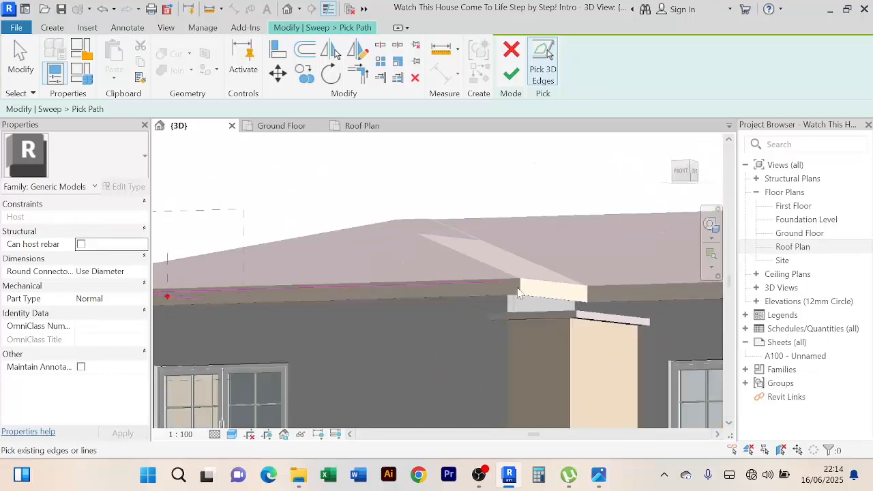
Finish the path and sweep edits, and finish the in-place model
left_click(512, 74)
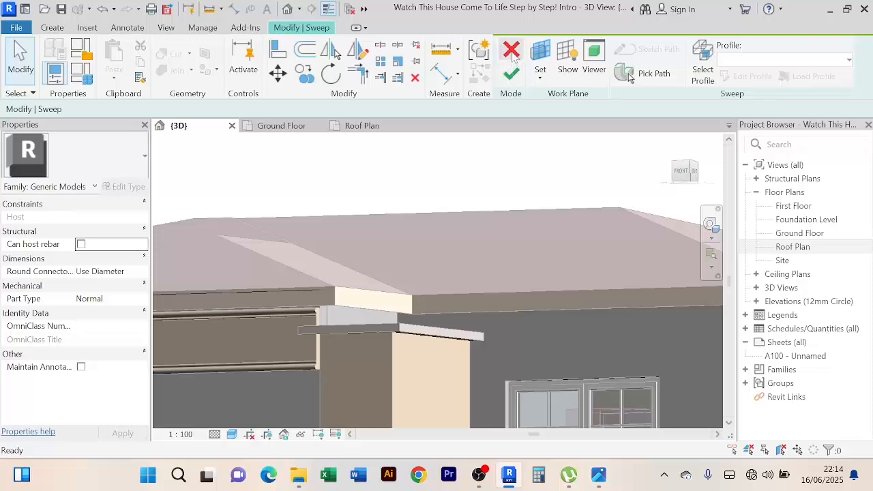
left_click(512, 72)
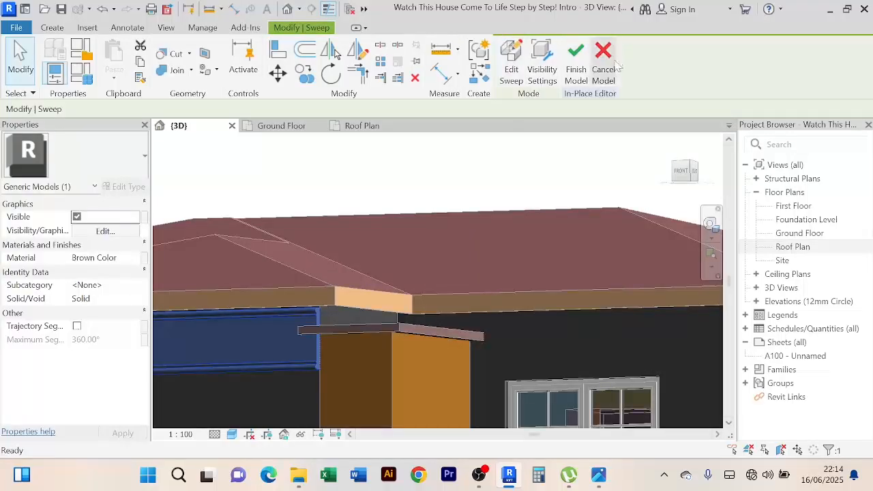
left_click(577, 69)
scroll(415, 210, "down", 2)
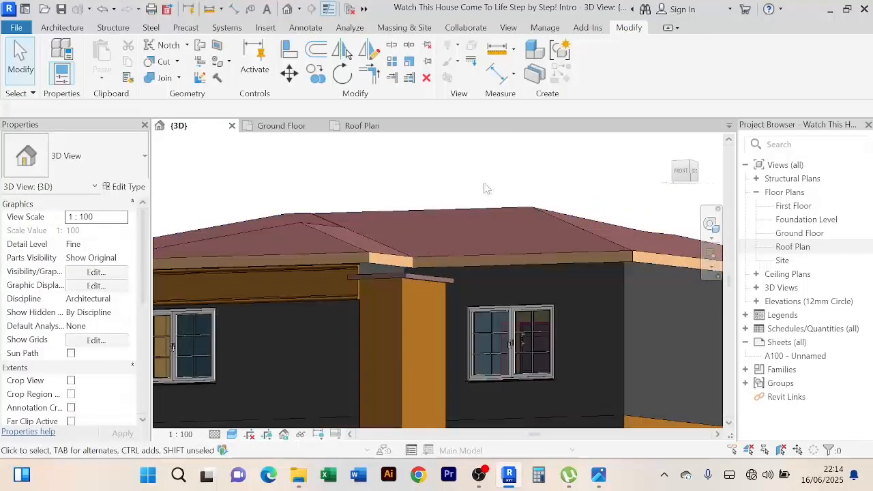
Temporarily hide the Faceboard fascia element in the 3D view
middle_click_drag(486, 188, 526, 191, "shift")
scroll(549, 254, "up", 3)
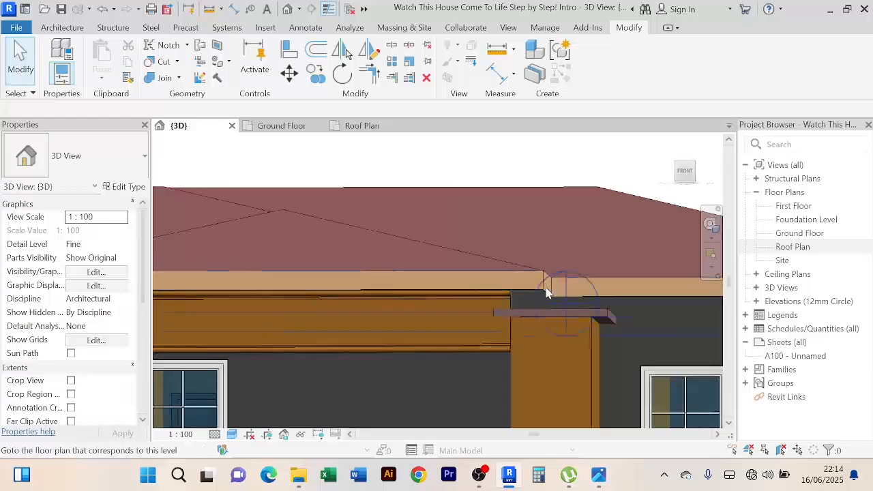
scroll(535, 293, "down", 2)
left_click(522, 288)
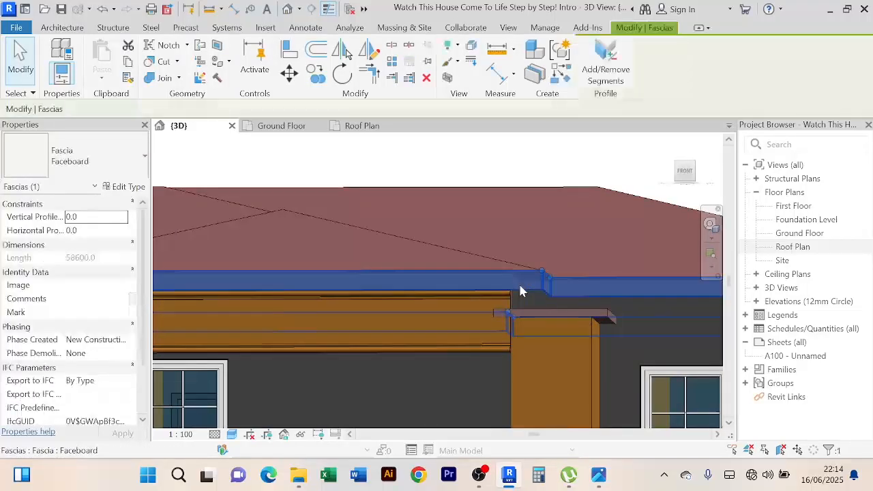
middle_click_drag(522, 288, 432, 302, "shift")
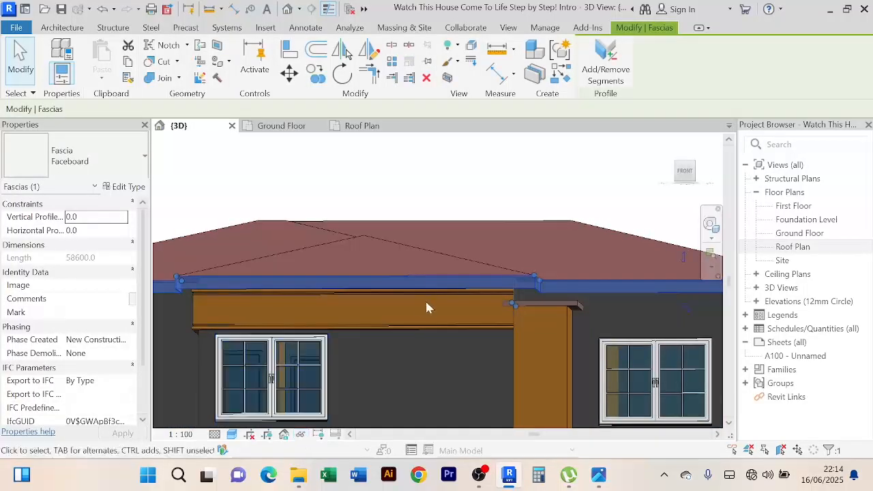
left_click(299, 435)
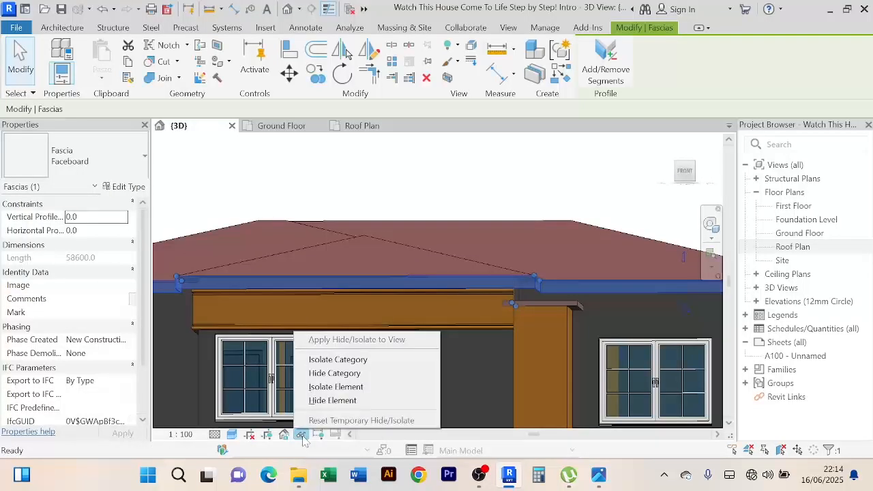
left_click(337, 398)
Edit the Upper Sweep model in place and reopen its sweep's picked path below the roof
scroll(508, 280, "up", 8)
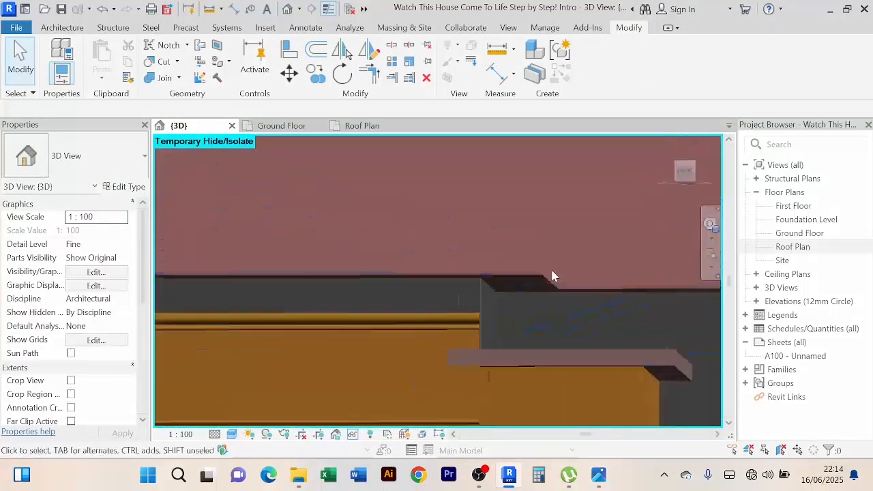
scroll(489, 307, "down", 5)
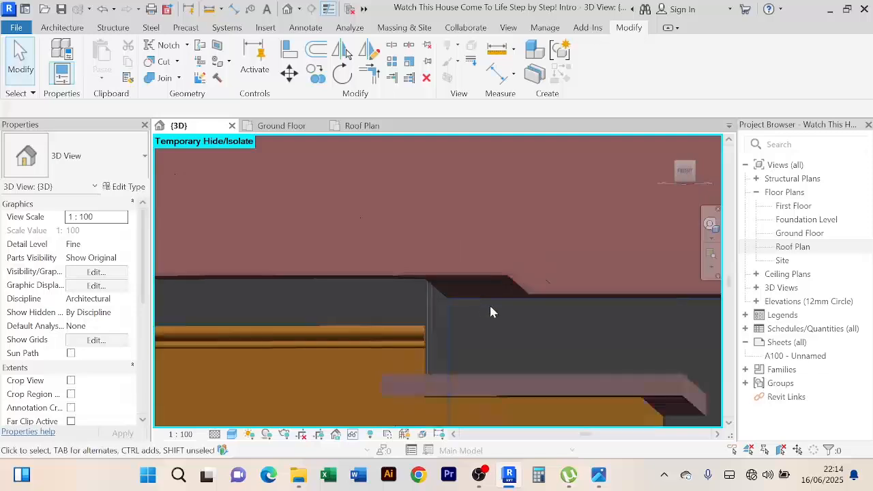
mouse_move(514, 316)
middle_mouse_down()
mouse_move(529, 309)
mouse_move(512, 305)
middle_mouse_up()
scroll(530, 309, "down", 3)
scroll(496, 298, "up", 5)
scroll(488, 294, "down", 3)
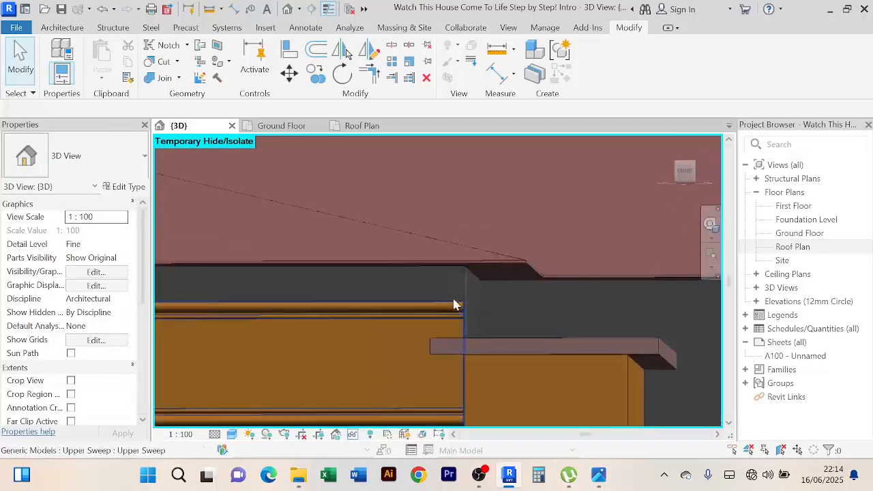
left_click(446, 312)
scroll(447, 307, "down", 4)
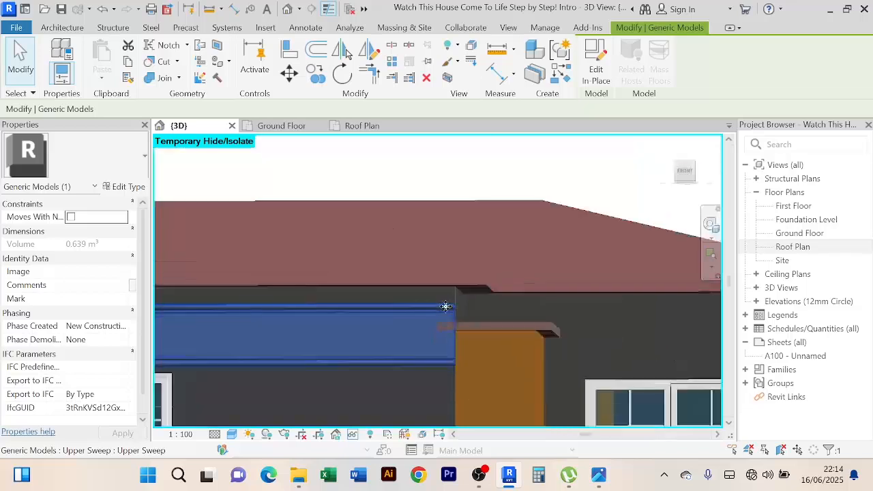
left_click(600, 74)
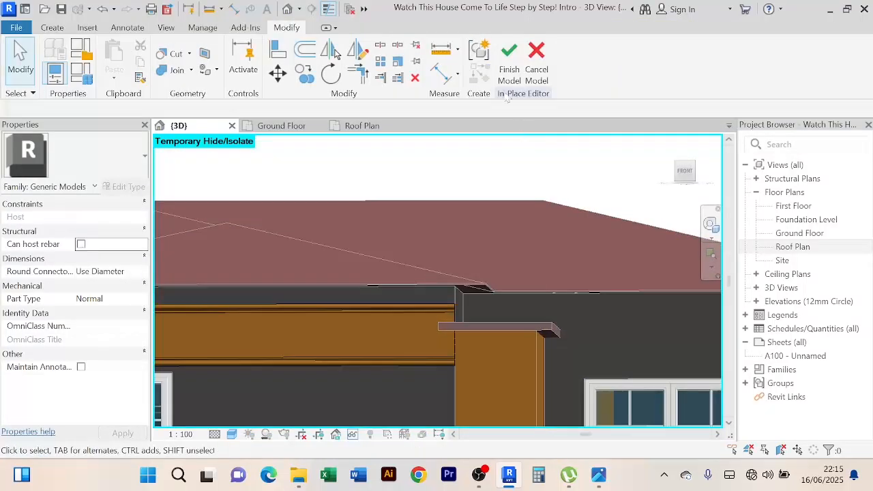
left_click(439, 307)
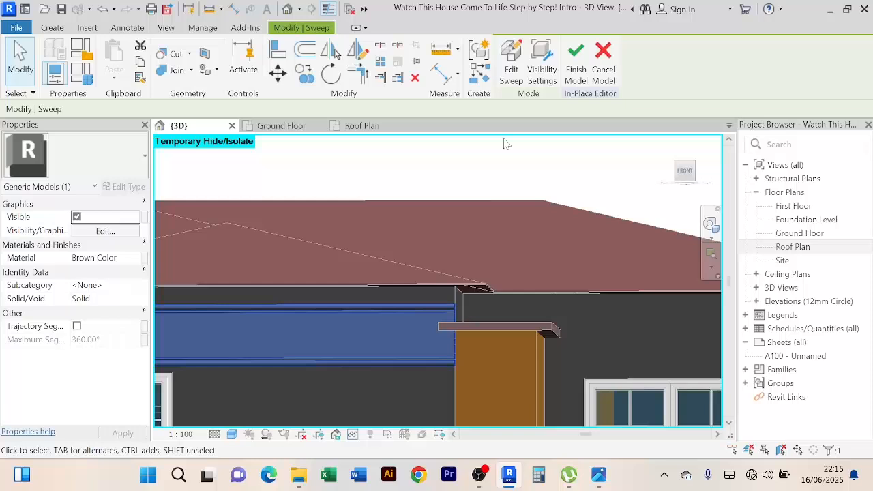
left_click(506, 81)
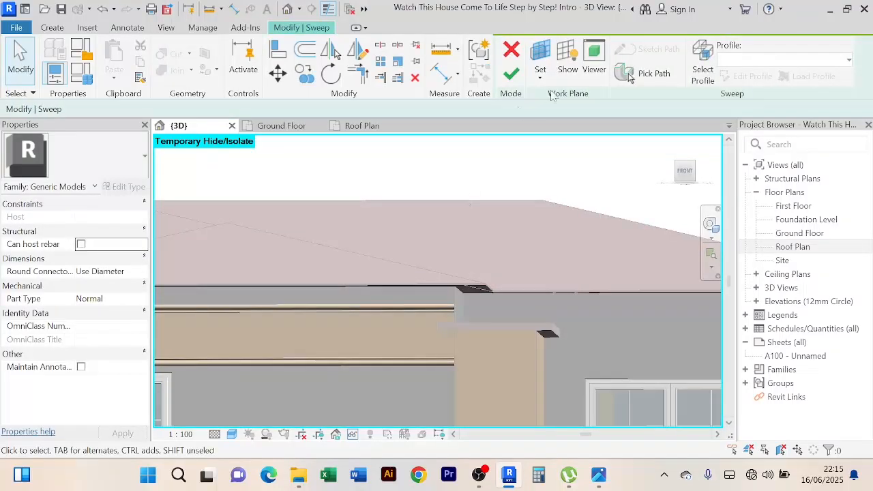
left_click(633, 77)
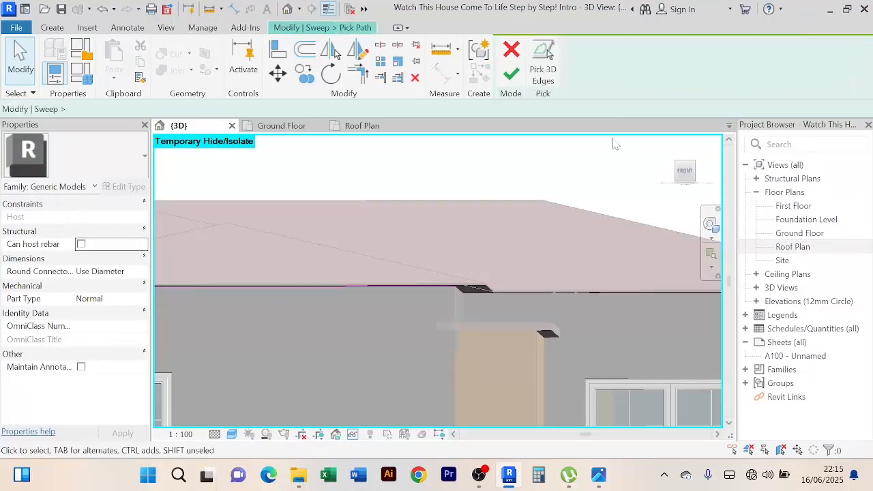
Add the wall's top edges at the front recess beside the column to the sweep path and trim them to a corner
left_click(548, 55)
scroll(498, 329, "up", 5)
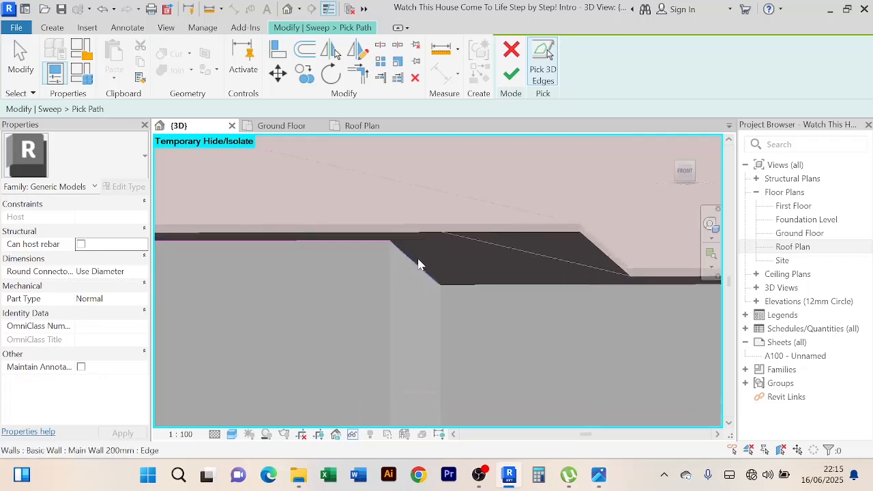
left_click(505, 286)
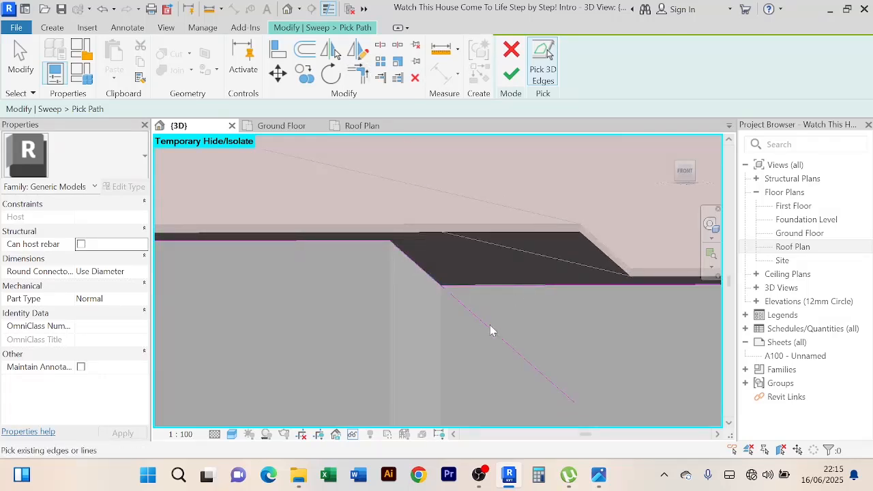
scroll(490, 325, "up", 2)
left_click(364, 80)
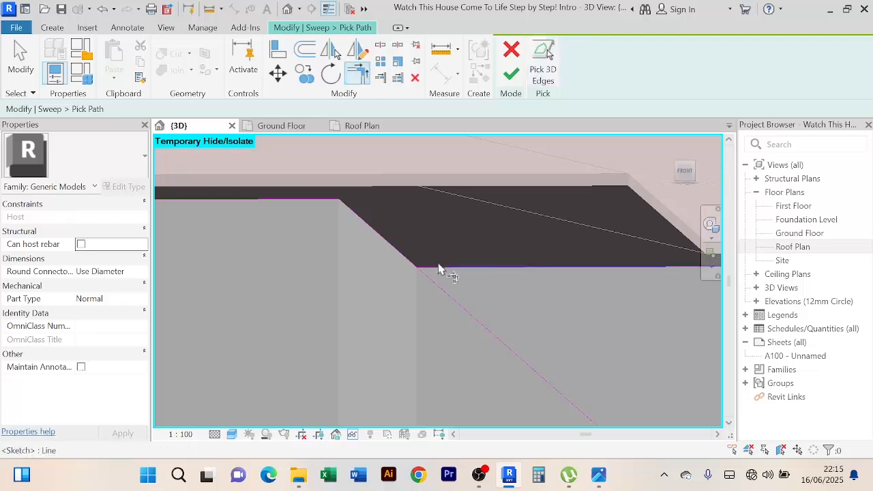
scroll(496, 322, "down", 5)
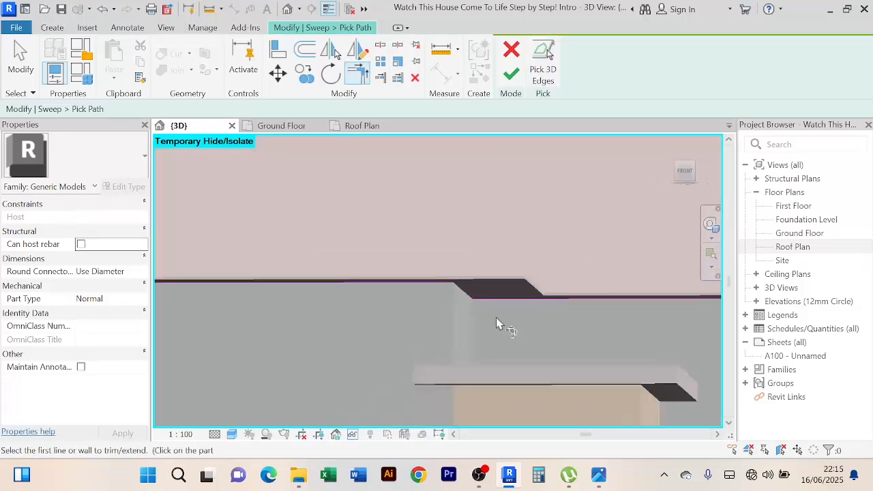
Add the side wall's top edge beyond the front-right corner to the sweep path and trim it to meet the front segment
middle_click_drag(497, 324, 215, 334)
middle_click_drag(544, 355, 346, 358)
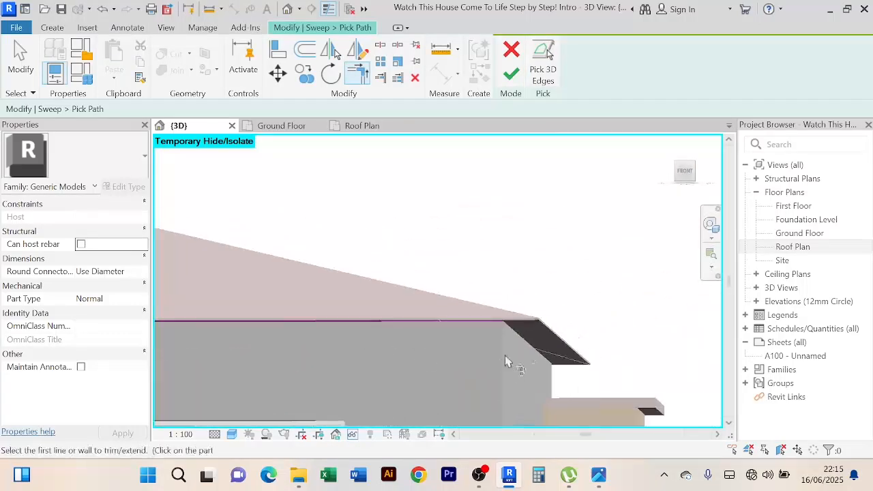
middle_click_drag(503, 367, 487, 424, "shift")
scroll(467, 306, "down", 2)
scroll(397, 301, "up", 2)
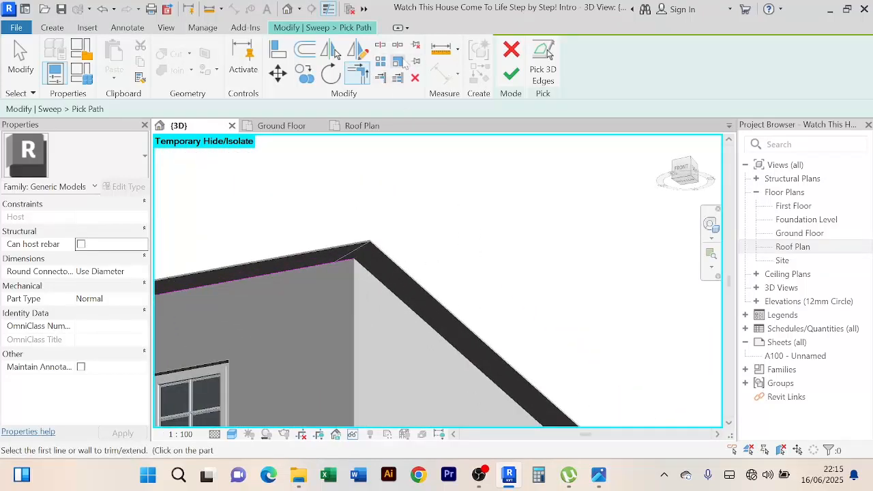
left_click(543, 60)
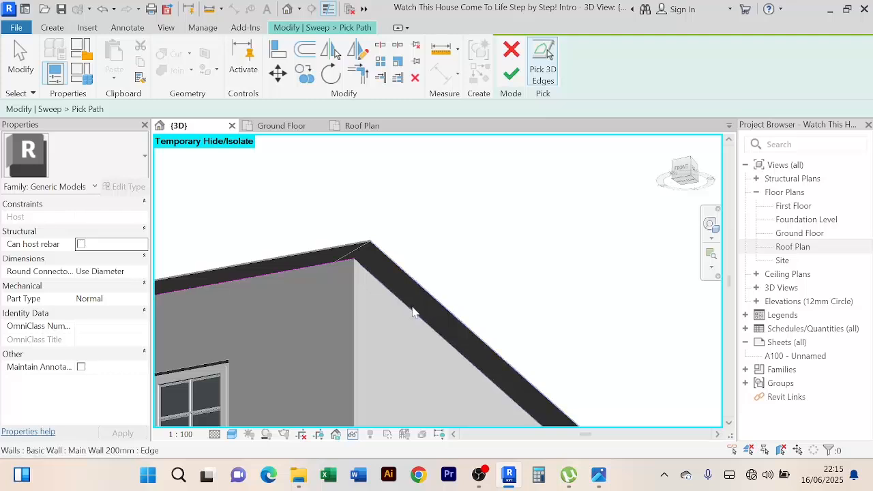
scroll(365, 237, "up", 4)
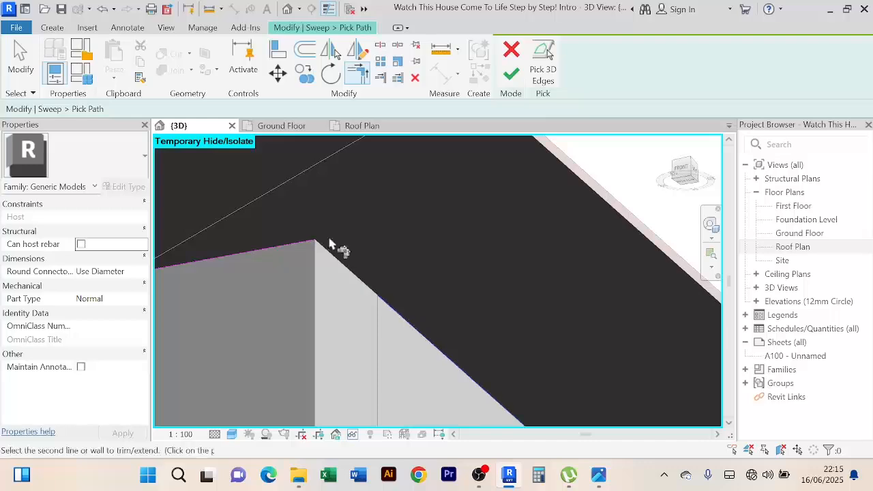
scroll(398, 225, "down", 8)
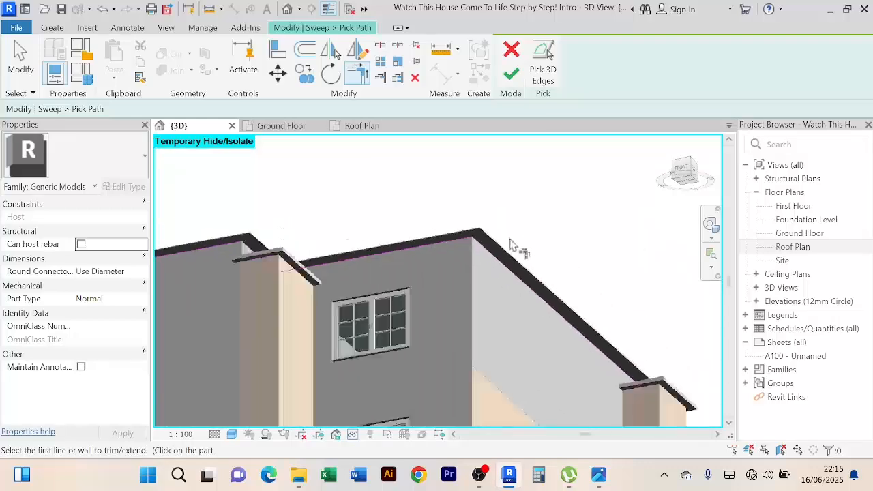
Add the front-facing wall's top edge beside the front-left setback to the sweep path and trim it to the setback's return segment
middle_click_drag(530, 236, 539, 271)
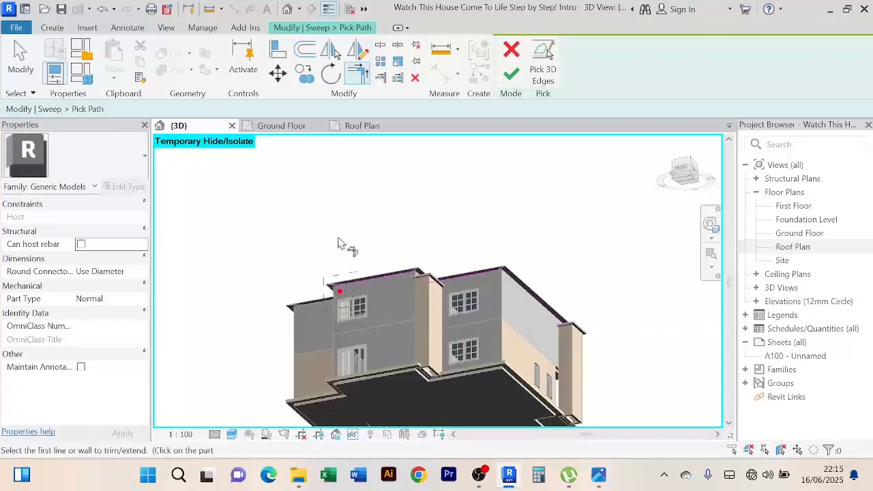
middle_click_drag(339, 243, 383, 253, "shift")
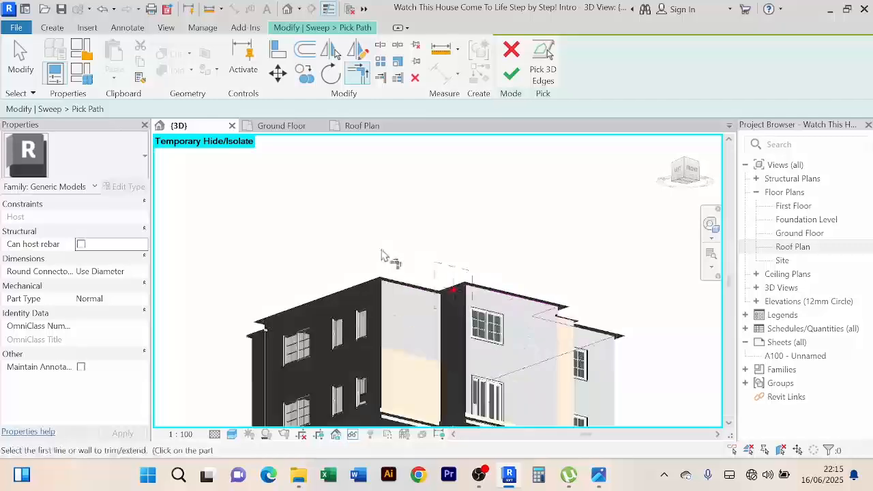
scroll(382, 256, "up", 3)
scroll(482, 345, "up", 3)
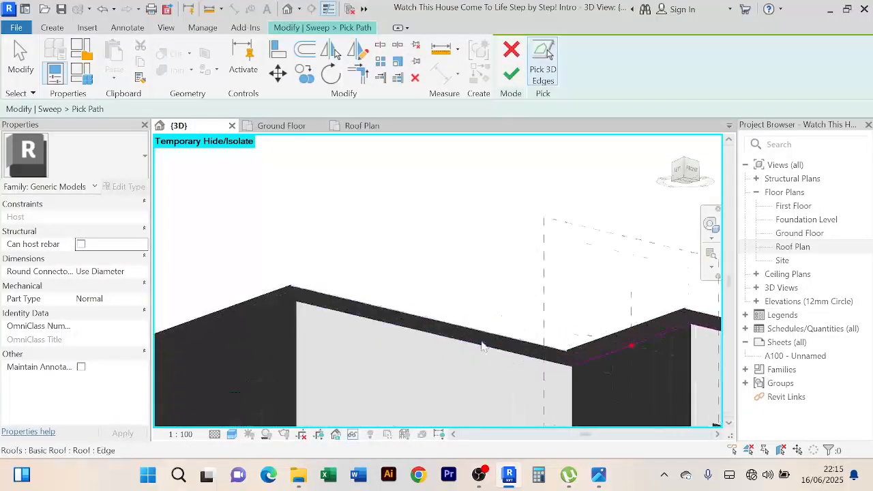
scroll(481, 346, "up", 3)
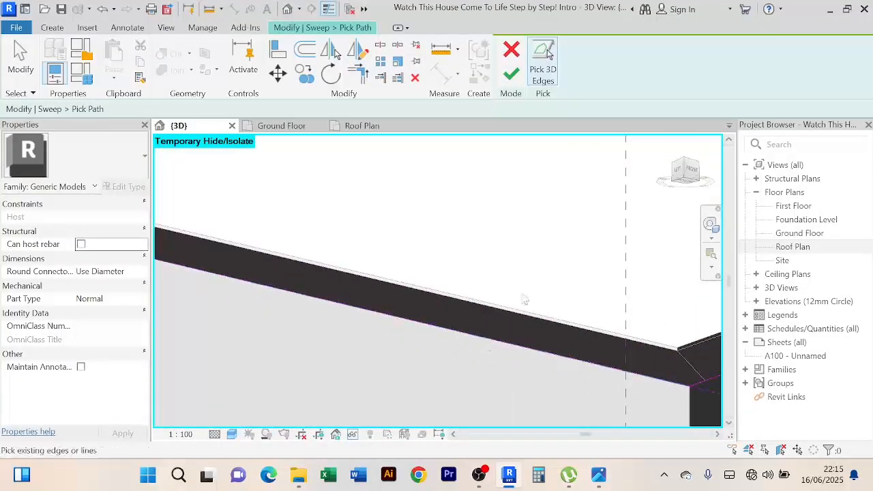
scroll(524, 300, "down", 2)
middle_click_drag(524, 301, 268, 264)
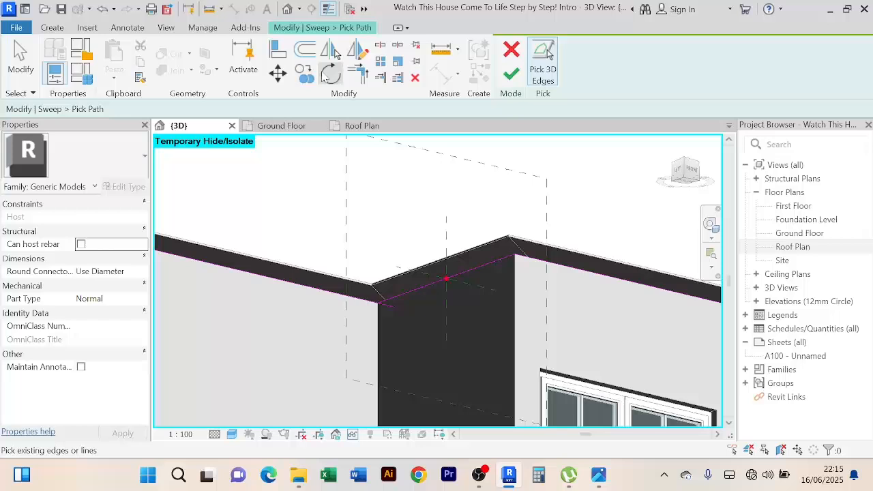
left_click(359, 75)
scroll(380, 332, "up", 3)
scroll(403, 244, "up", 2)
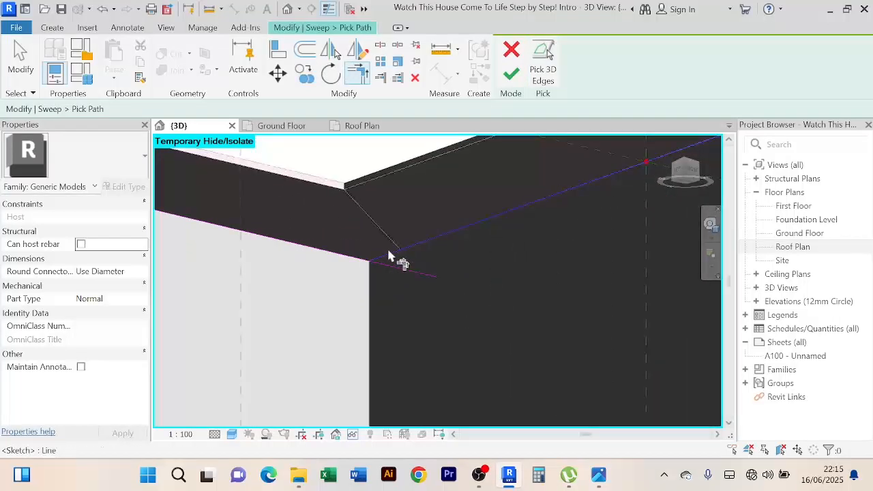
left_click(388, 254)
scroll(402, 274, "down", 4)
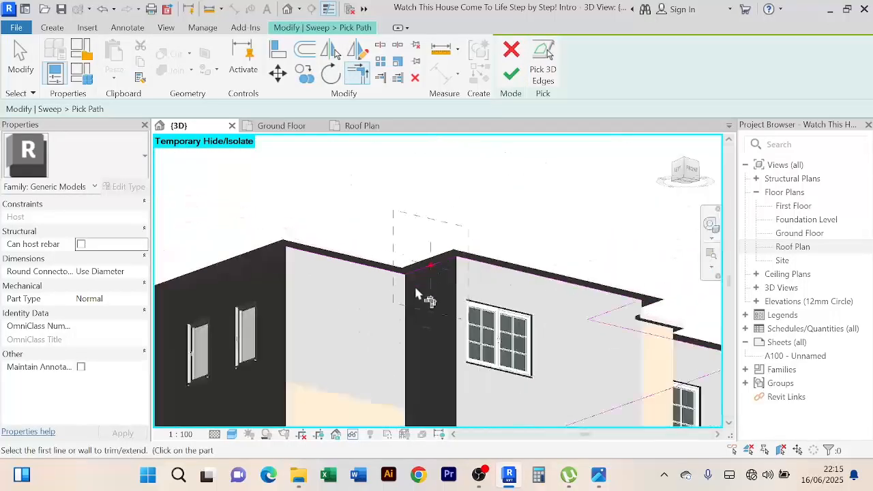
Try to finish the sweep path, and inspect its corners around the left side of the house for gaps
left_click(513, 75)
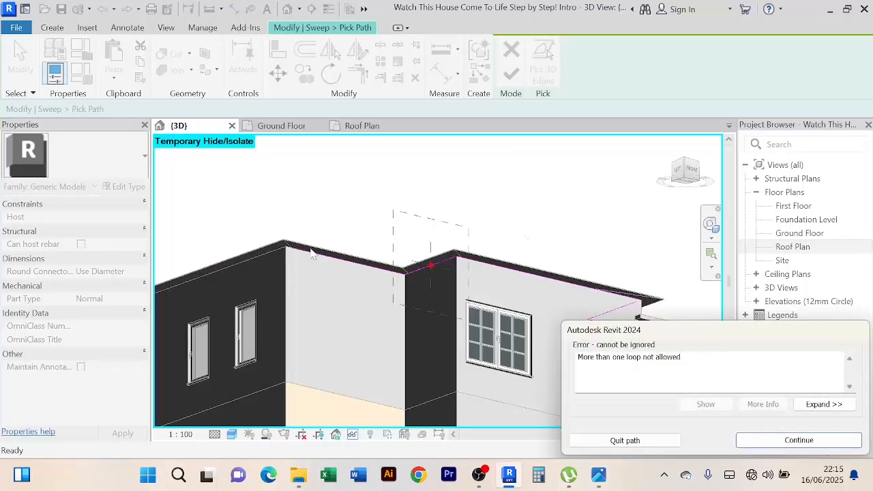
scroll(316, 262, "up", 4)
middle_click_drag(382, 302, 273, 322)
scroll(341, 333, "up", 2)
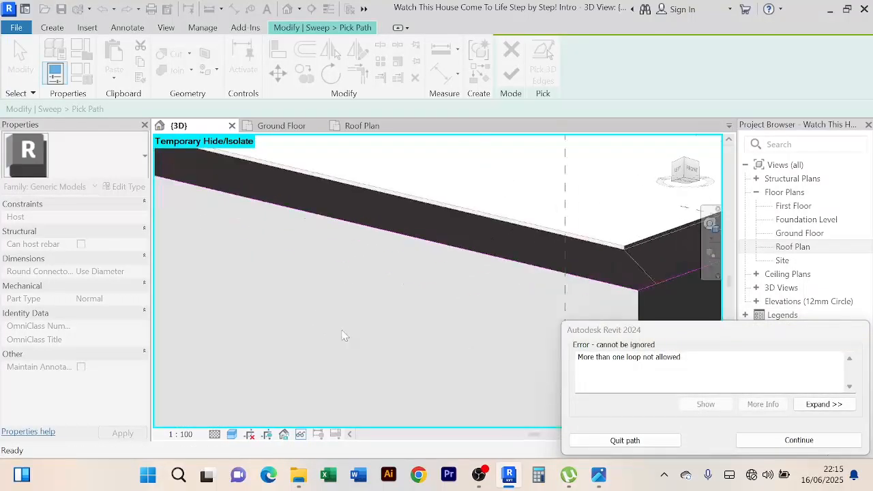
scroll(342, 335, "down", 4)
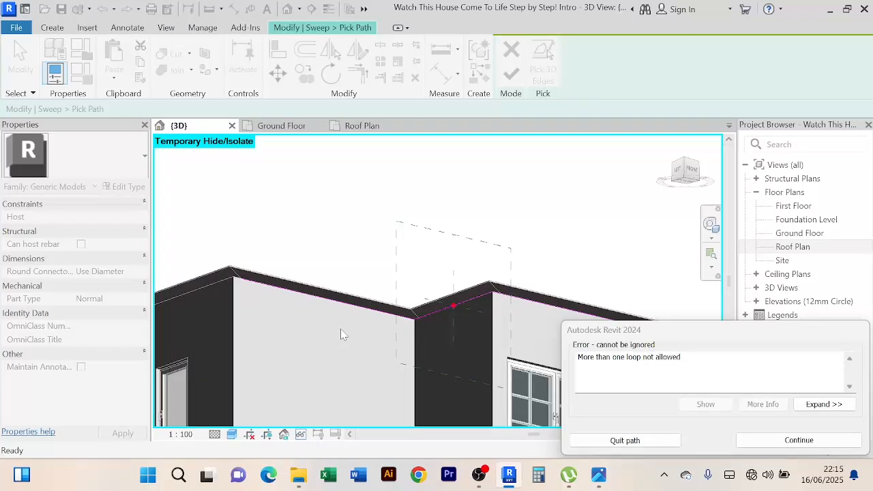
middle_click_drag(340, 329, 519, 280, "shift")
left_click(793, 442)
Add the left side wall's top edge to the sweep path and trim it to a corner with the front segment
scroll(514, 252, "up", 5)
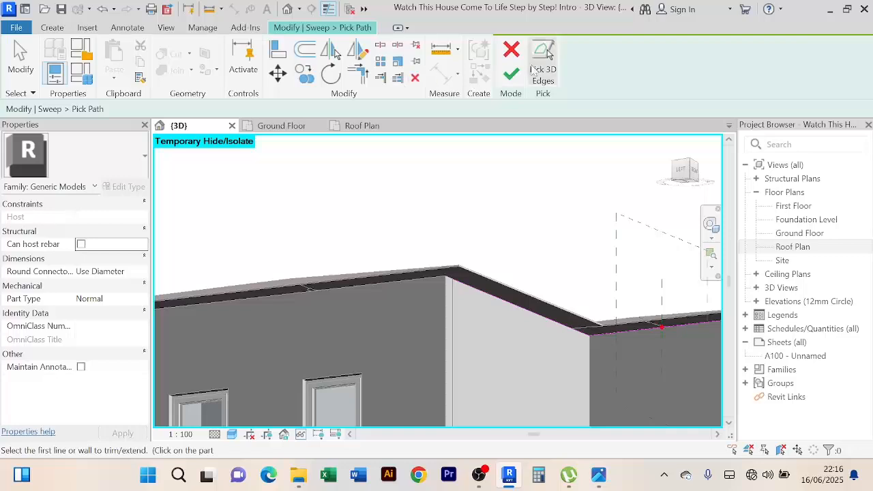
scroll(415, 279, "up", 4)
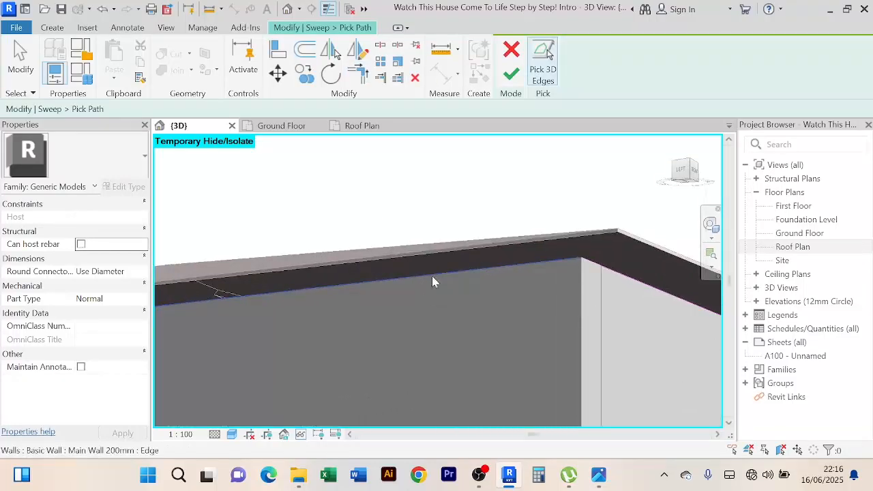
middle_click_drag(593, 314, 566, 332)
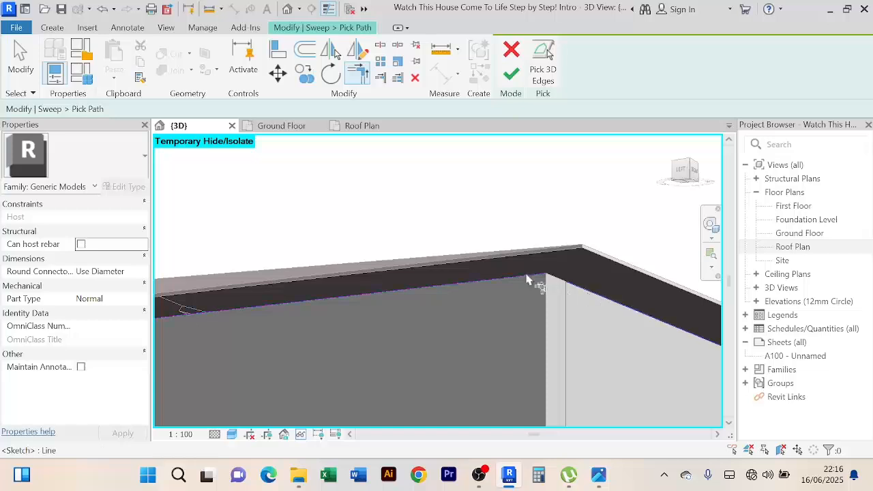
scroll(471, 331, "down", 3)
middle_click_drag(404, 355, 471, 325)
scroll(468, 325, "down", 3)
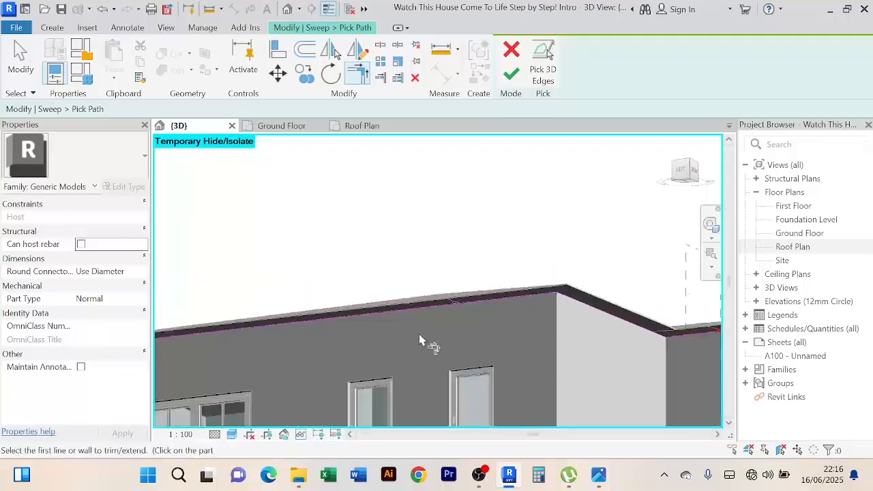
Add the back wall's top edge behind the projecting slab to the sweep path and trim it to the left side segment
middle_click_drag(419, 337, 519, 325, "shift")
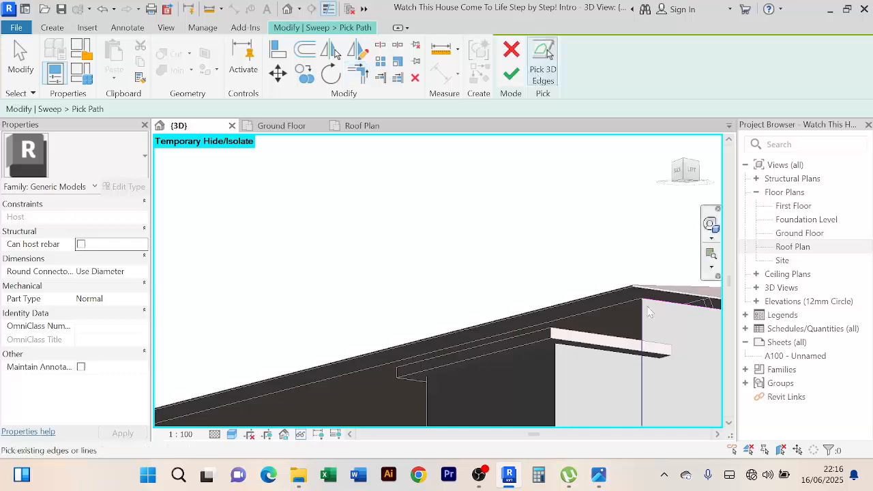
middle_click_drag(649, 312, 586, 304, "shift")
left_click(588, 300)
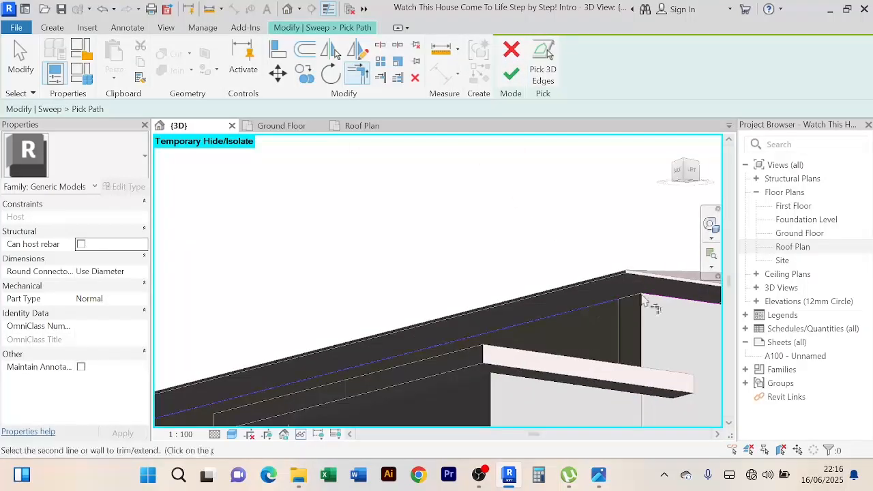
middle_click_drag(655, 298, 450, 234, "shift")
middle_click_drag(396, 225, 524, 235)
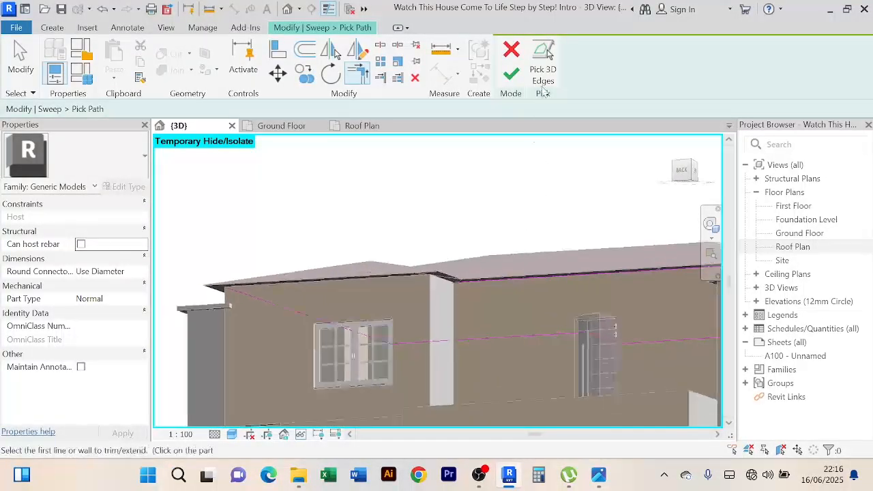
Add the top edges of the back wall's setback and the adjoining back wall to the path and trim them into corners
left_click(542, 63)
scroll(453, 237, "up", 3)
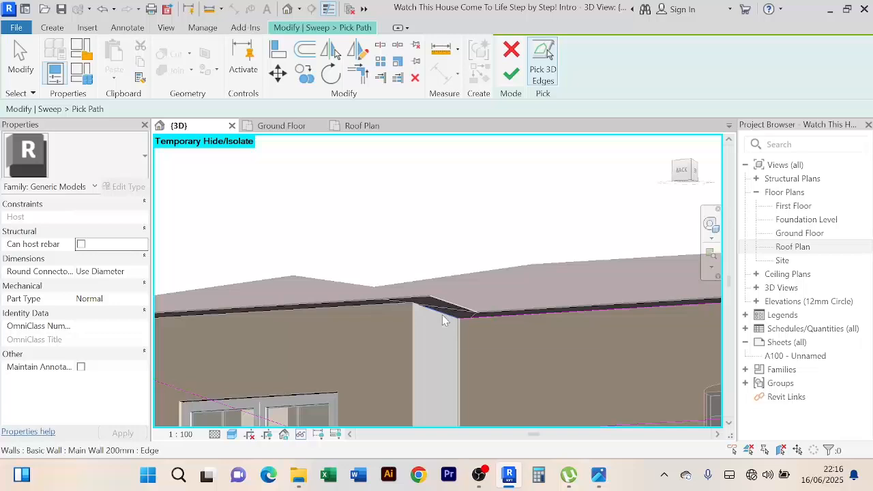
scroll(442, 314, "up", 2)
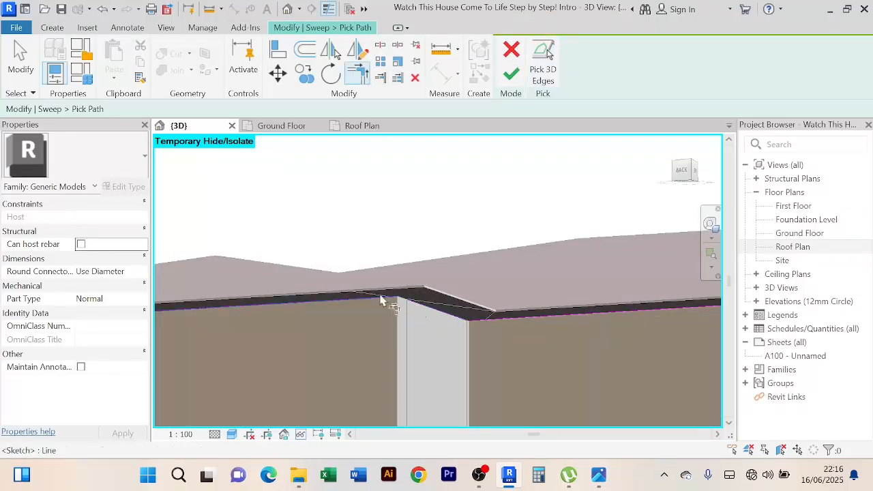
scroll(470, 317, "up", 4)
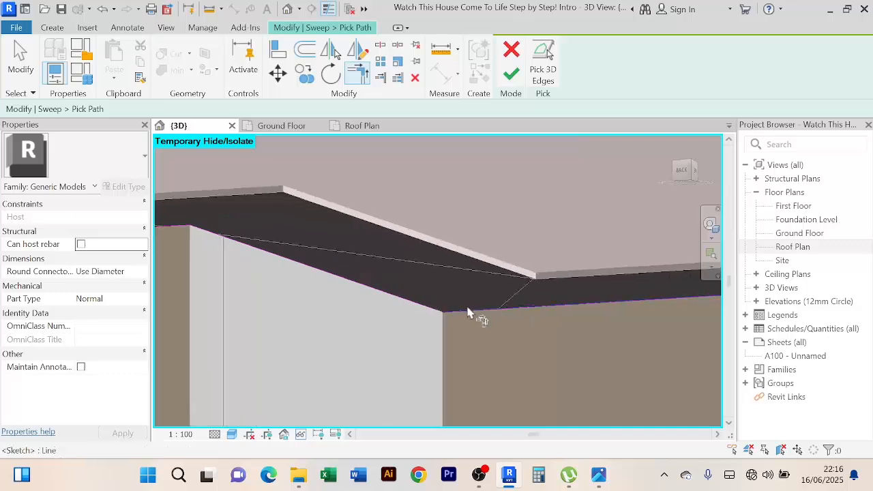
scroll(431, 315, "down", 5)
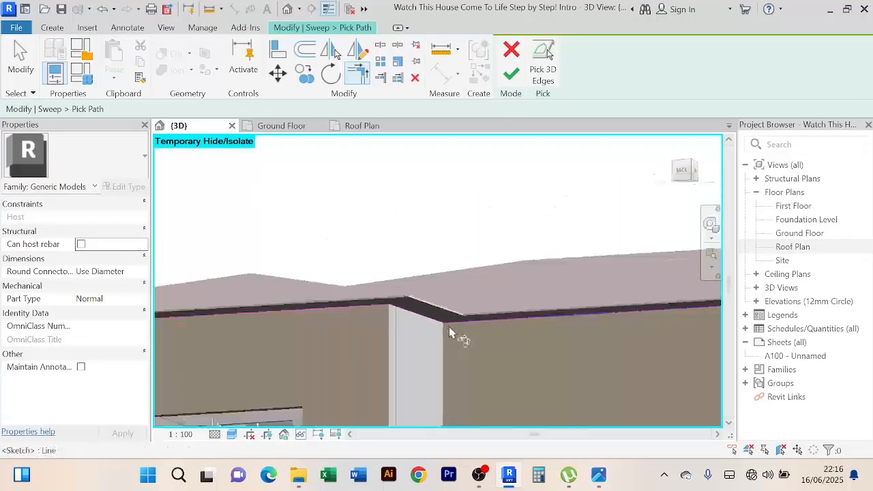
middle_click_drag(316, 275, 467, 373, "shift")
Try to finish the sweep path again, and inspect the loop for an open corner at the back-right of the house
left_click(510, 81)
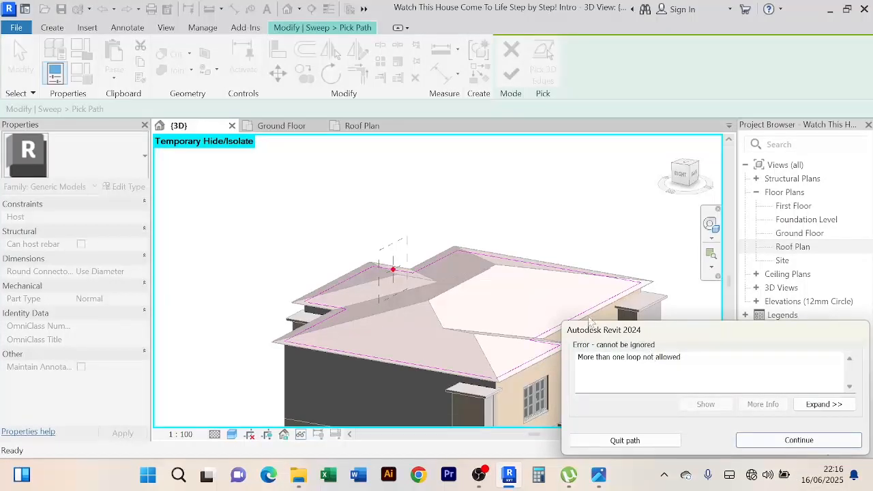
scroll(382, 300, "down", 3)
scroll(351, 253, "up", 6)
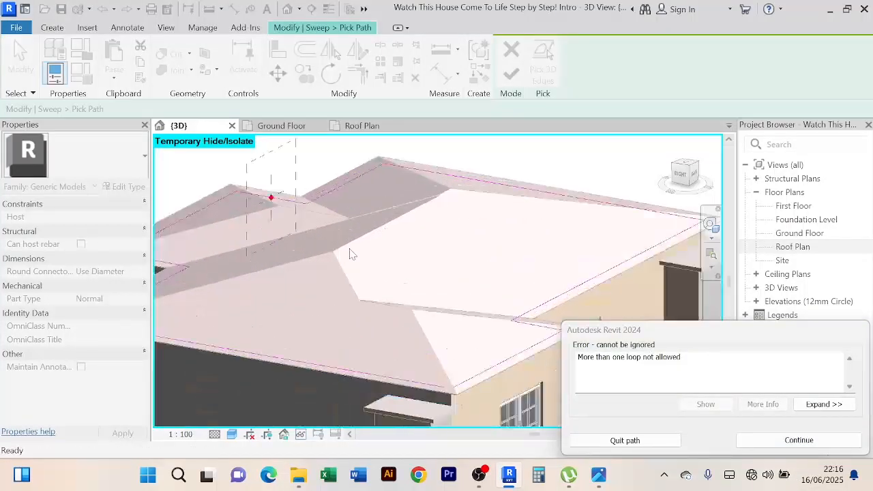
scroll(350, 253, "down", 3)
scroll(408, 316, "up", 6)
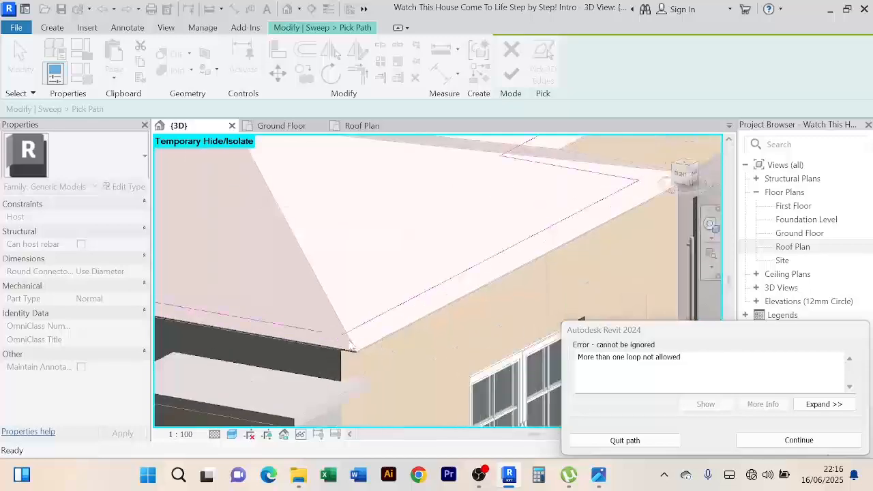
middle_click_drag(447, 350, 428, 368, "shift")
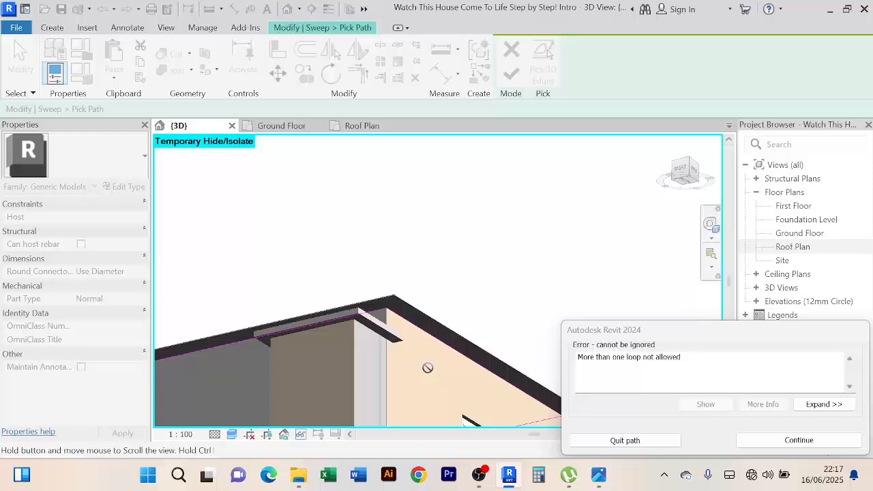
left_click(774, 441)
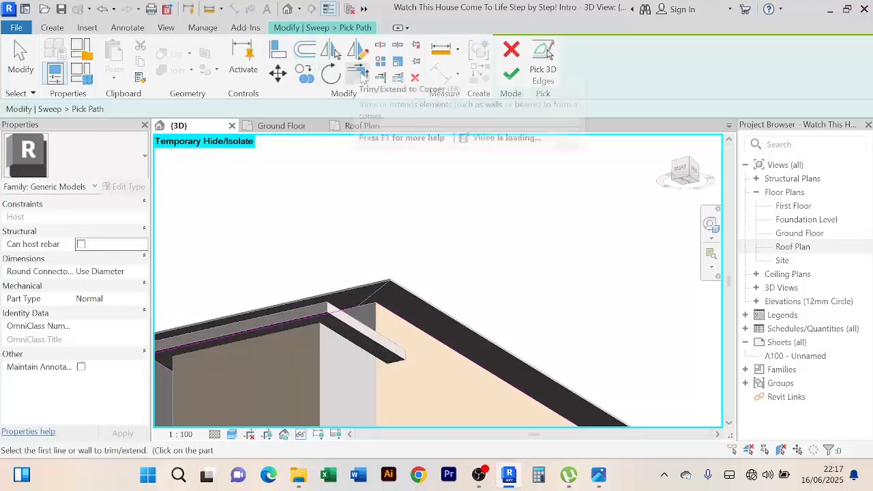
Trim the back-right path segments to a corner beside the column and finish the Upper Sweep edit
scroll(347, 253, "up", 2)
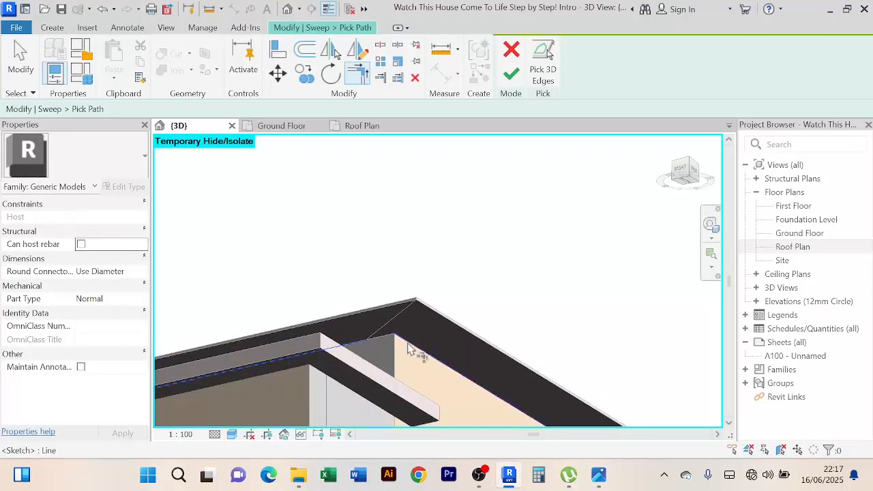
left_click(513, 73)
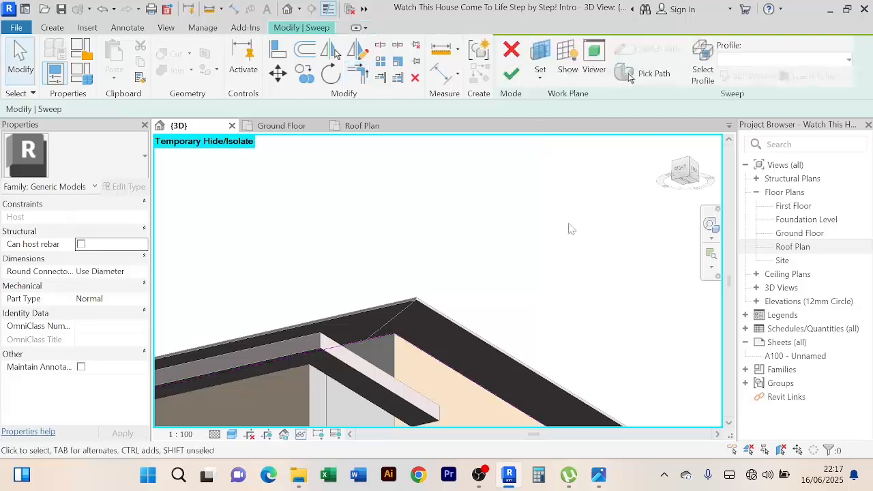
left_click(511, 75)
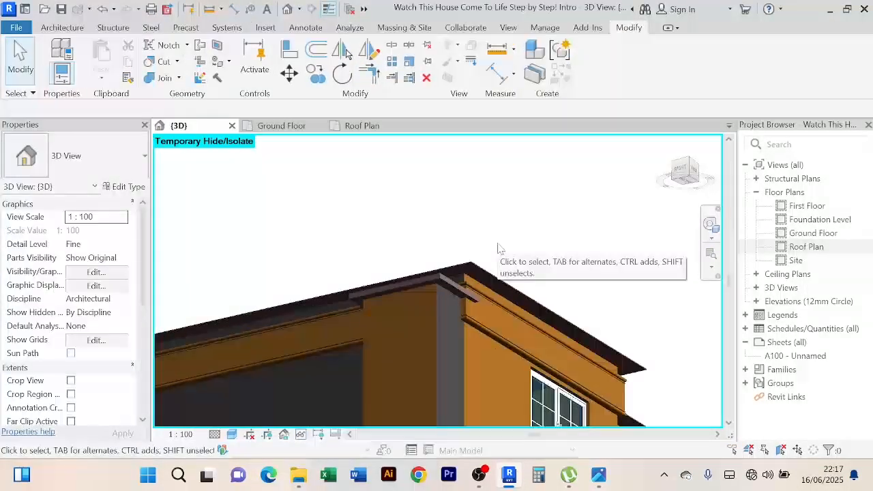
Reset the temporary hide/isolate in the 3D view to restore the Faceboard fascia around the roof
middle_click_drag(495, 249, 479, 285, "shift")
scroll(478, 273, "down", 4)
middle_click_drag(524, 263, 592, 324, "shift")
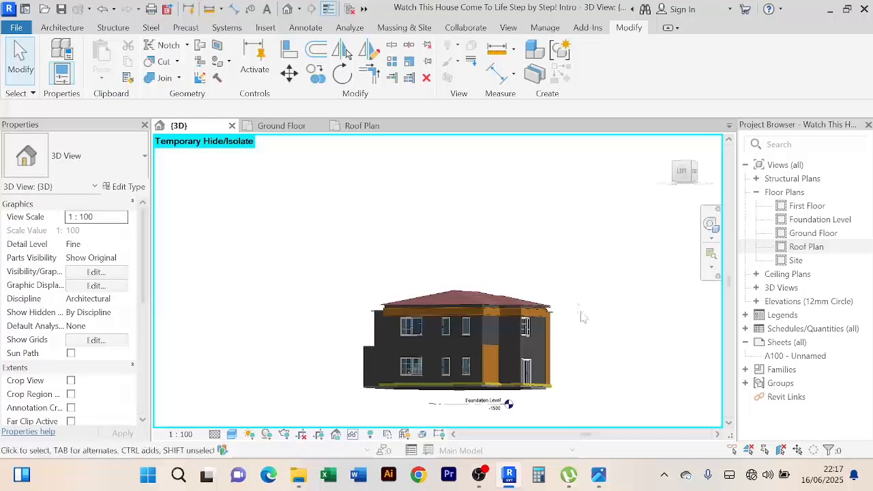
scroll(582, 317, "up", 3)
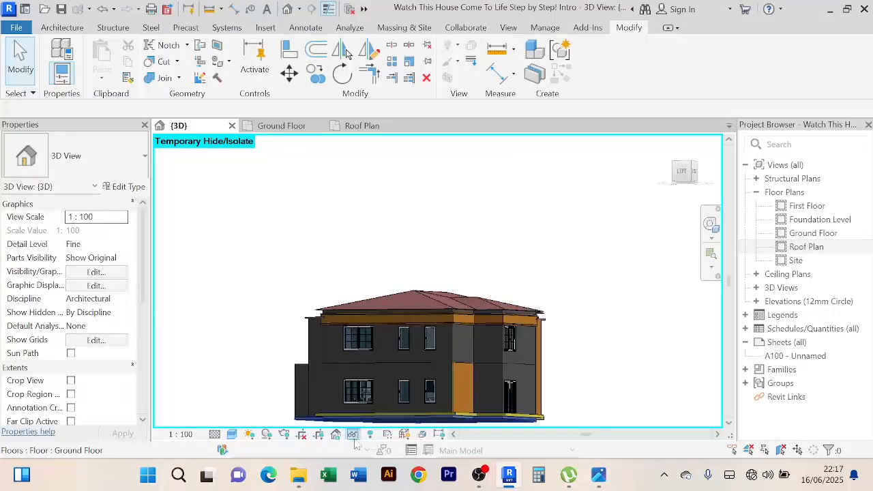
left_click(352, 435)
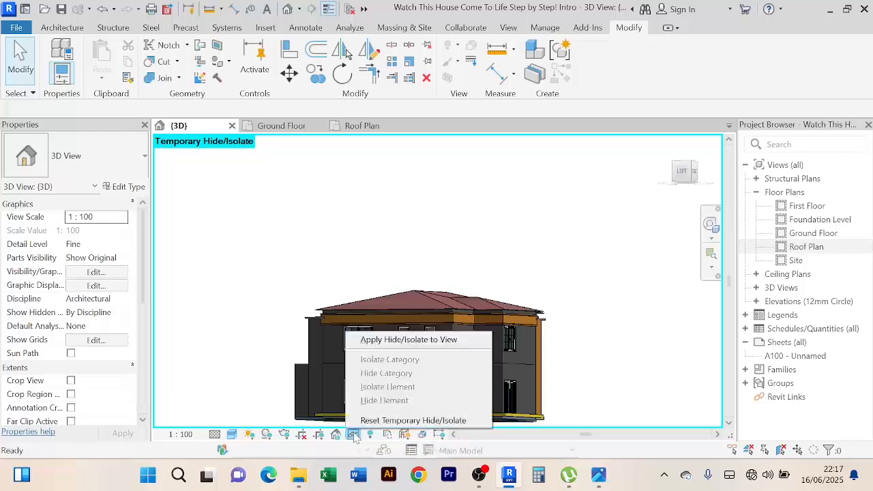
left_click(390, 421)
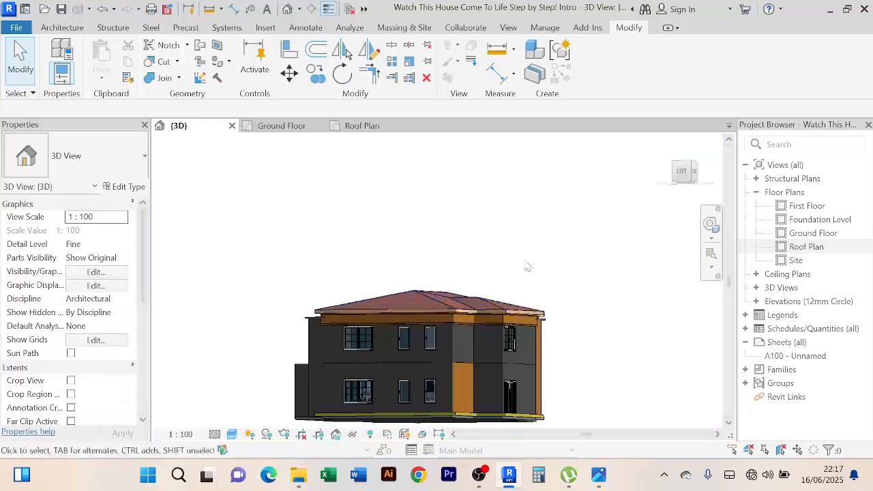
scroll(516, 296, "up", 3)
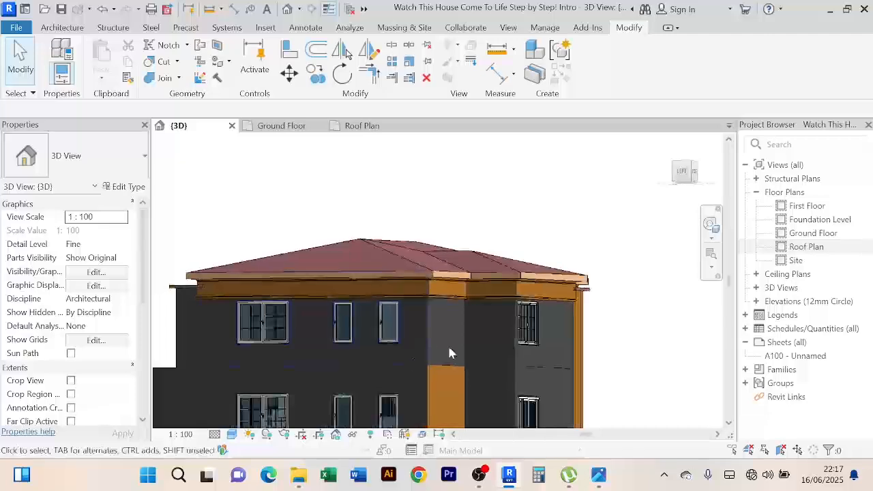
middle_click_drag(450, 346, 507, 351, "shift")
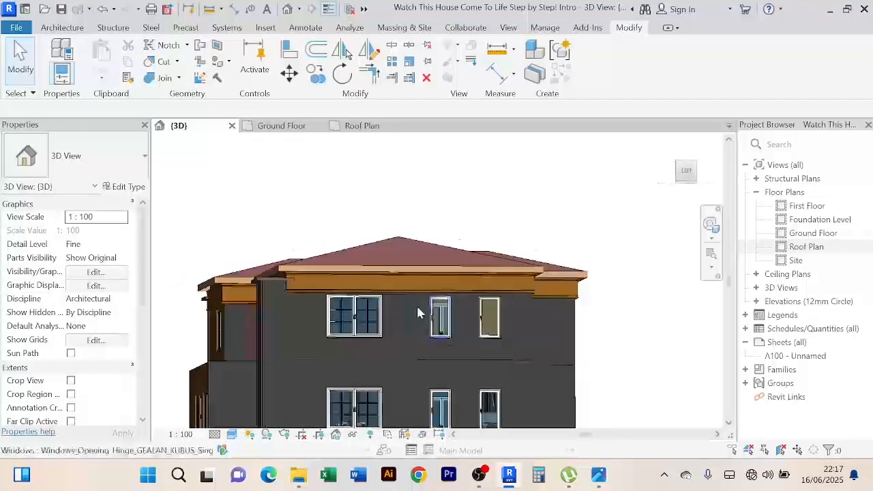
Examine the gap between the roof fascia and the floor slab capping the column at the house's back-left corner
scroll(396, 298, "up", 4)
middle_click_drag(390, 301, 501, 354, "shift")
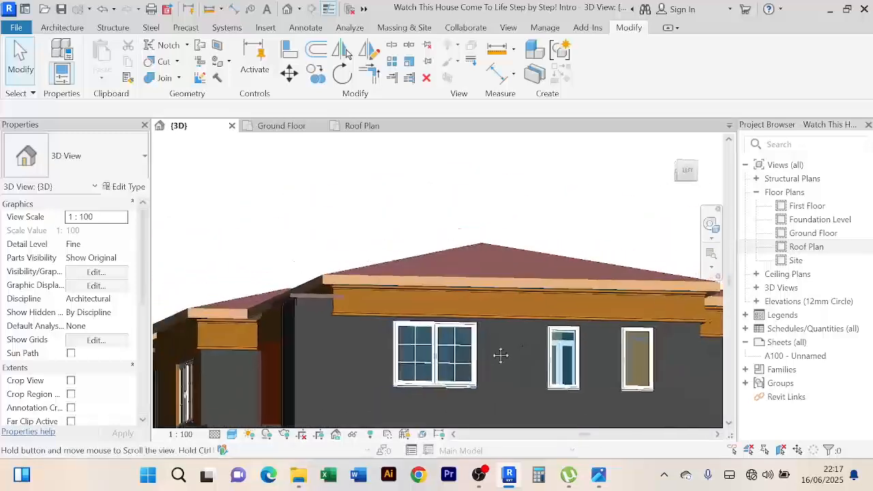
scroll(409, 266, "up", 5)
scroll(418, 256, "down", 4)
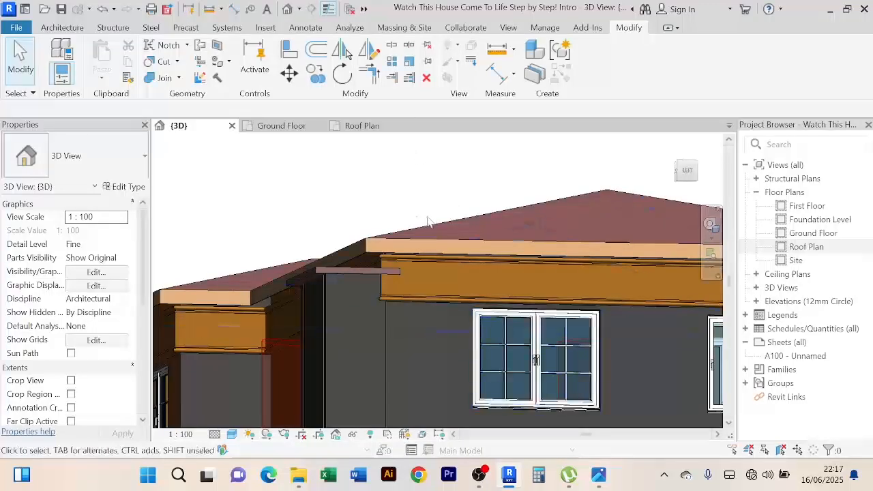
scroll(395, 198, "up", 2)
scroll(402, 201, "down", 2)
middle_click_drag(412, 204, 455, 189)
scroll(477, 274, "up", 5)
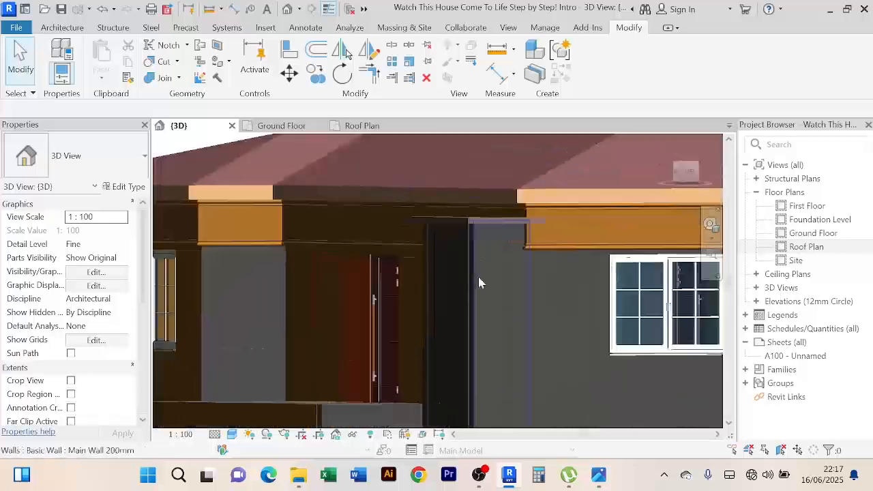
middle_click_drag(473, 240, 461, 315)
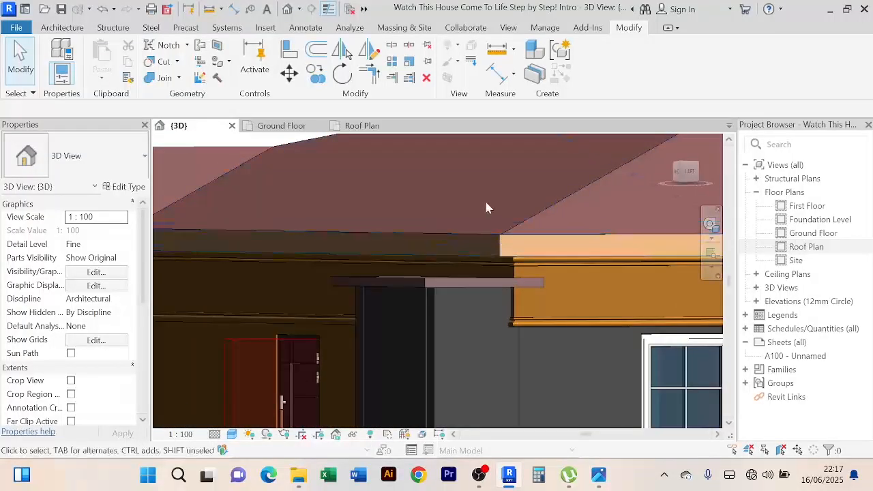
mouse_move(482, 208)
middle_mouse_down("shift")
mouse_move(493, 218)
mouse_move(476, 225)
mouse_move(483, 205)
mouse_move(456, 306)
mouse_move(485, 242)
mouse_move(481, 283)
mouse_move(474, 199)
middle_mouse_up("shift")
scroll(457, 305, "up", 3)
scroll(457, 304, "down", 3)
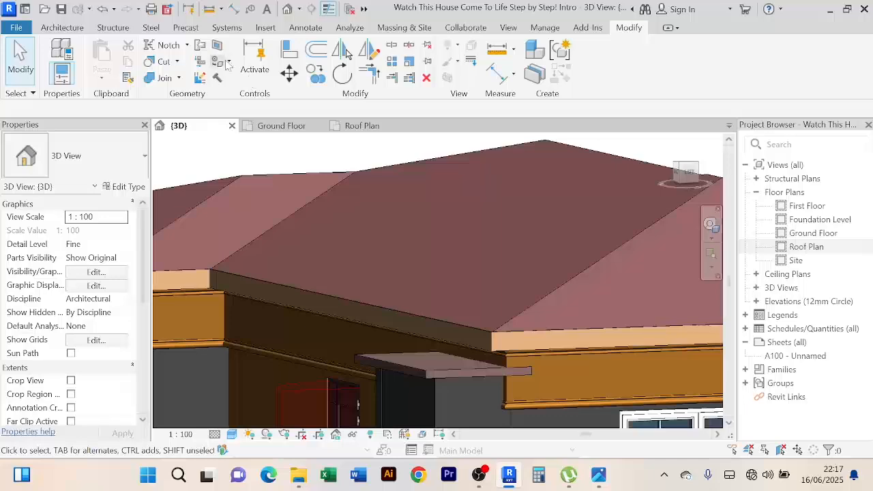
Align the Duck Floor slab capping the back-left column with the underside of the Faceboard fascia
left_click(289, 51)
scroll(467, 377, "up", 3)
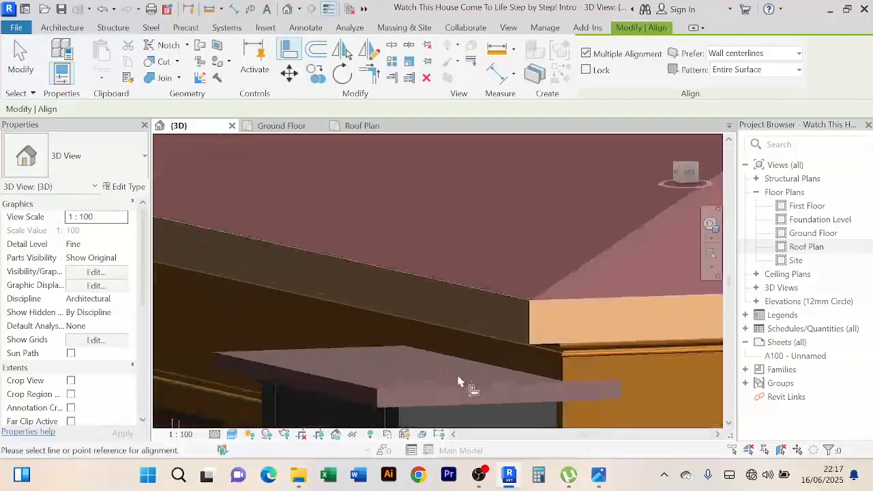
scroll(491, 348, "down", 2)
middle_click_drag(483, 347, 479, 440, "shift")
scroll(478, 219, "down", 1)
middle_click_drag(478, 219, 436, 382)
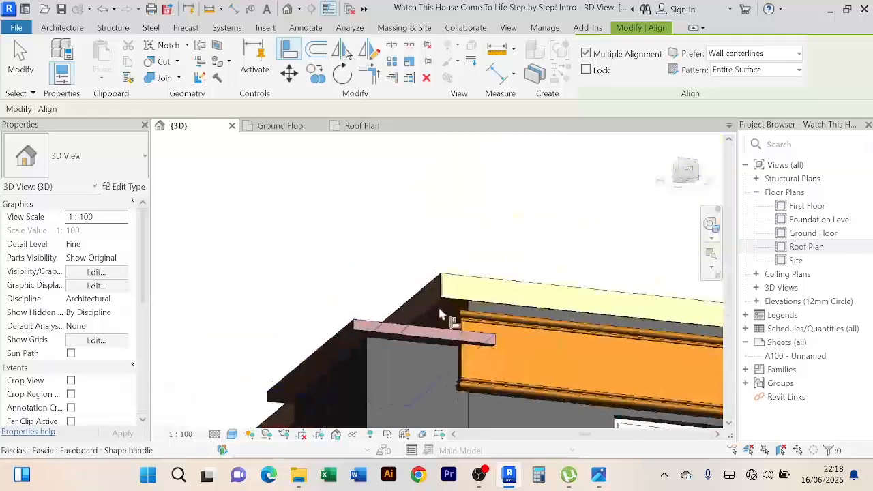
scroll(435, 319, "up", 5)
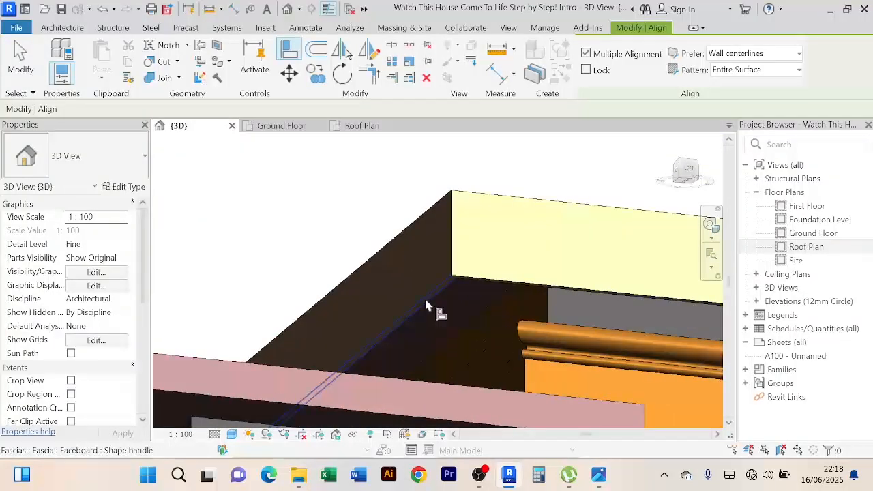
scroll(375, 236, "down", 1)
middle_click_drag(375, 235, 430, 156)
scroll(430, 159, "down", 3)
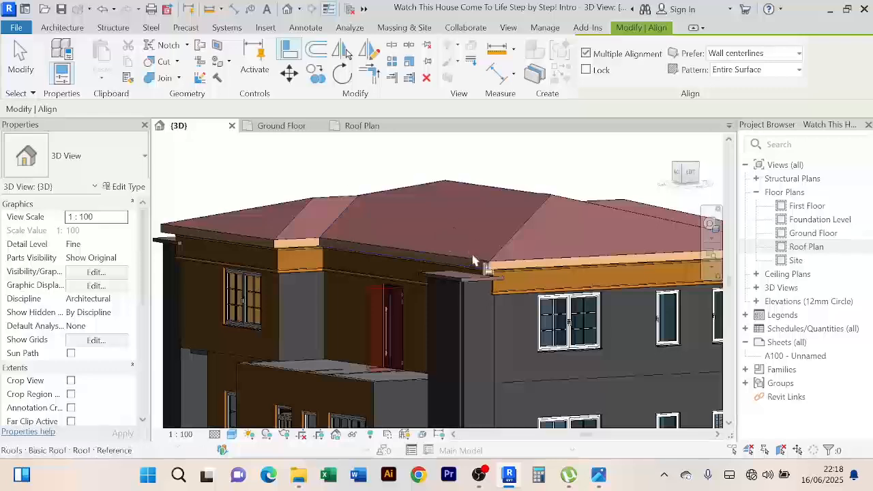
scroll(474, 260, "up", 3)
middle_click_drag(474, 296, 449, 241)
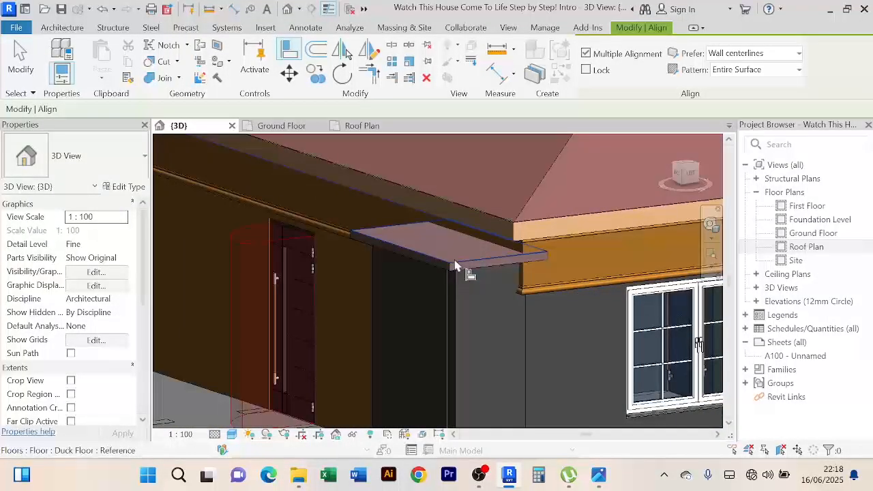
left_click(456, 266)
scroll(457, 277, "down", 2)
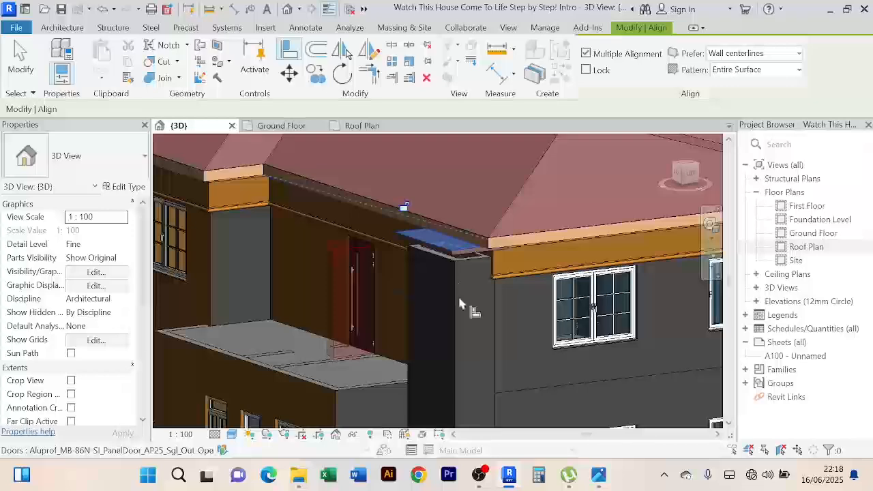
Align the top of a back-left column wall with the underside of the raised slab
scroll(460, 304, "down", 2)
middle_click_drag(460, 304, 462, 252, "shift")
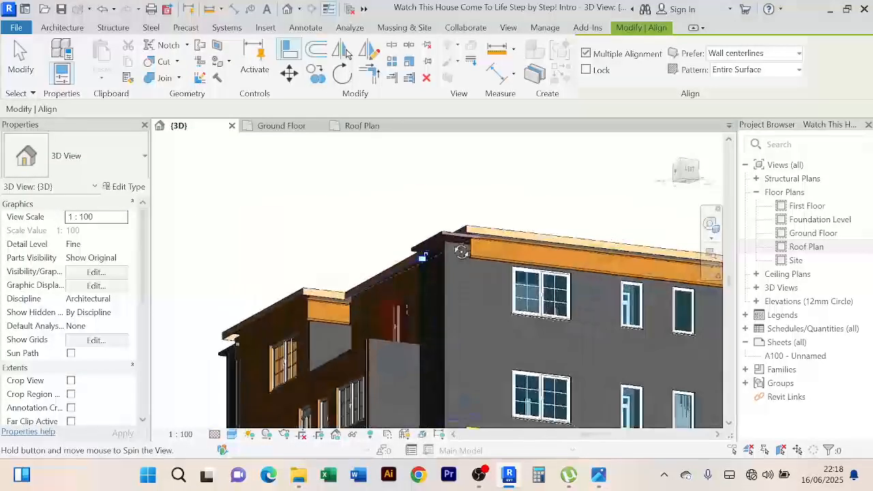
scroll(461, 246, "up", 5)
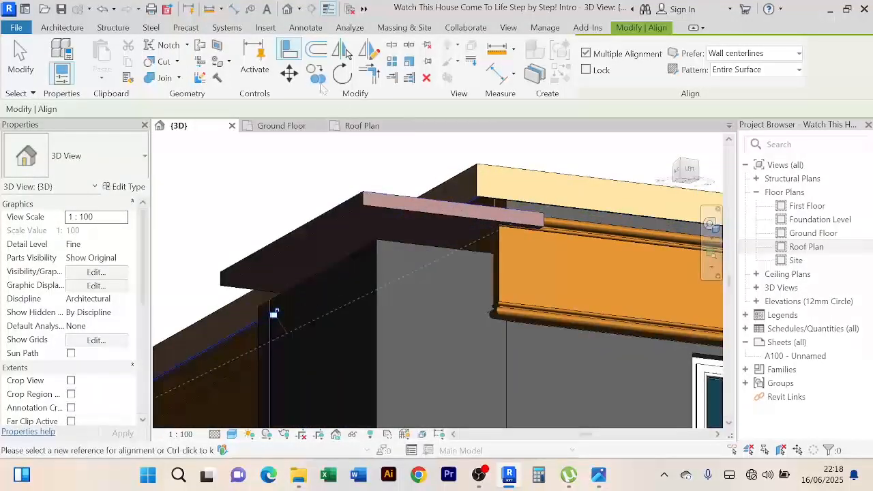
middle_click_drag(399, 167, 391, 181, "shift")
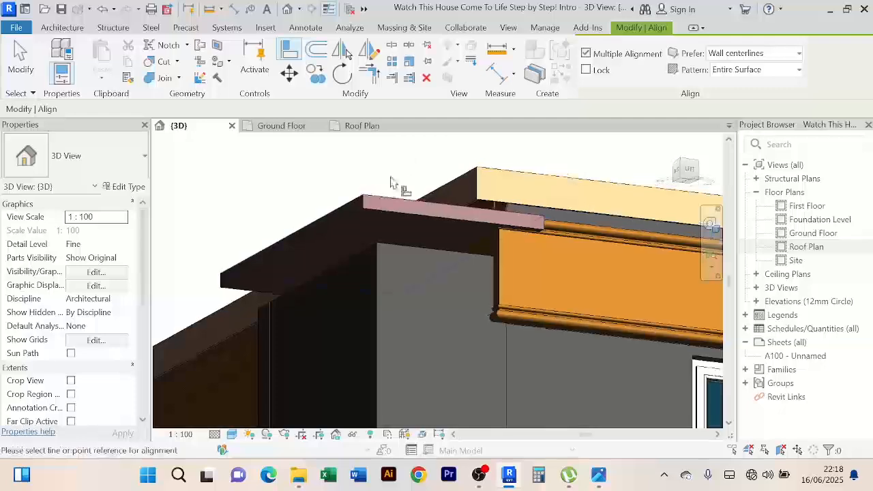
middle_click_drag(372, 218, 406, 220, "shift")
scroll(428, 363, "up", 4)
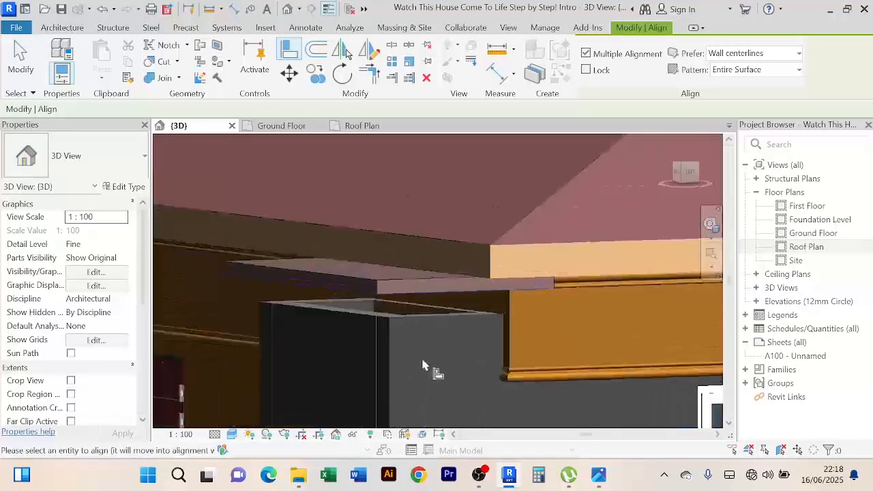
middle_click_drag(423, 356, 410, 376, "shift")
scroll(376, 370, "up", 3)
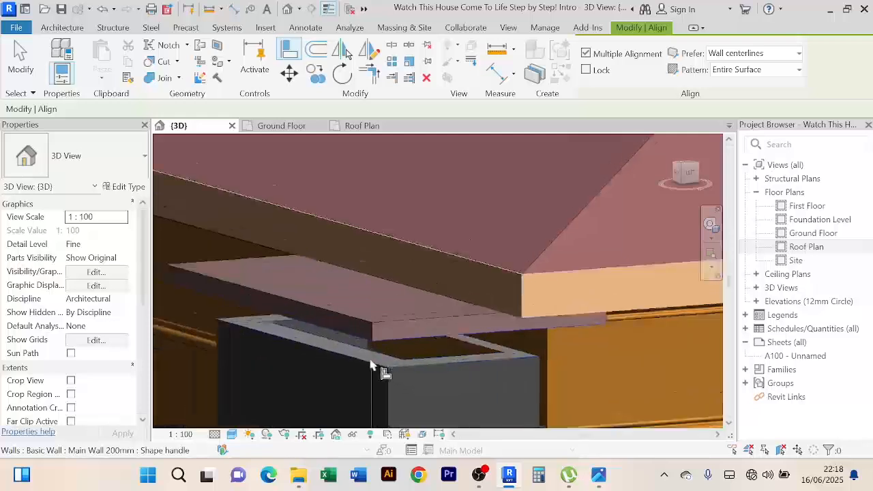
scroll(481, 342, "up", 3)
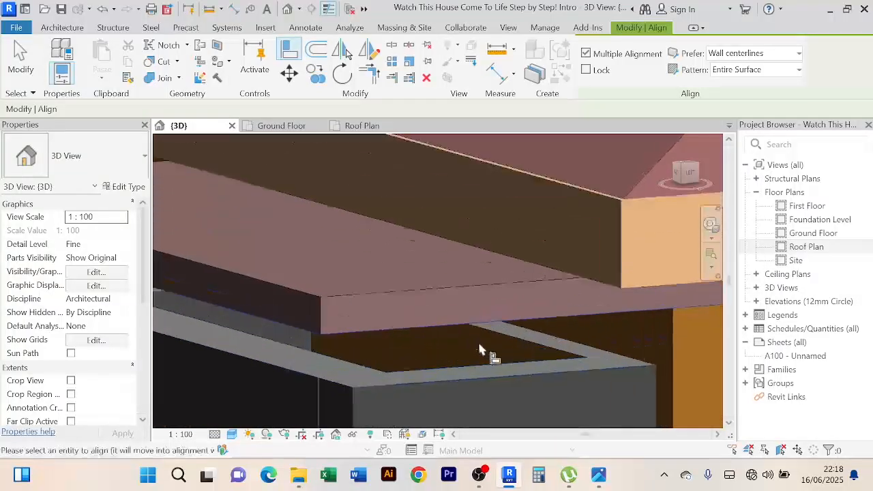
scroll(522, 340, "down", 5)
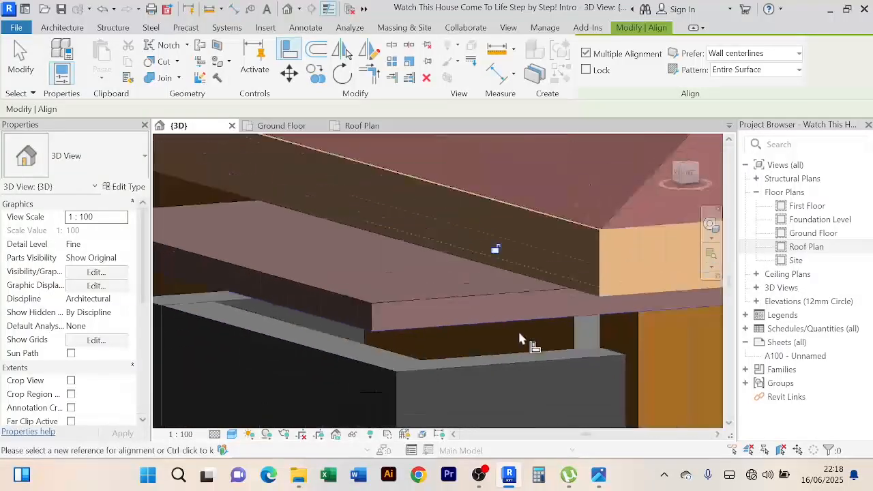
middle_click_drag(496, 327, 487, 323)
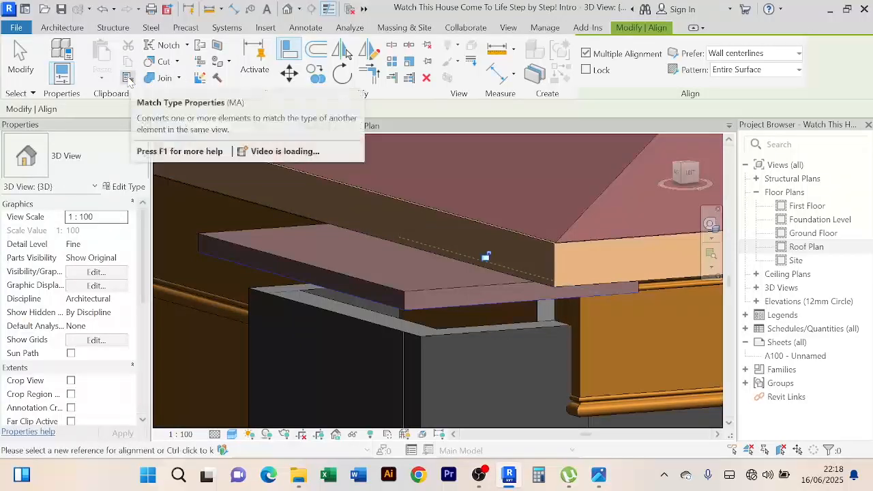
Match the type properties of the raised back-left column wall onto the column's shorter outer wall
left_click(127, 78)
scroll(568, 344, "up", 2)
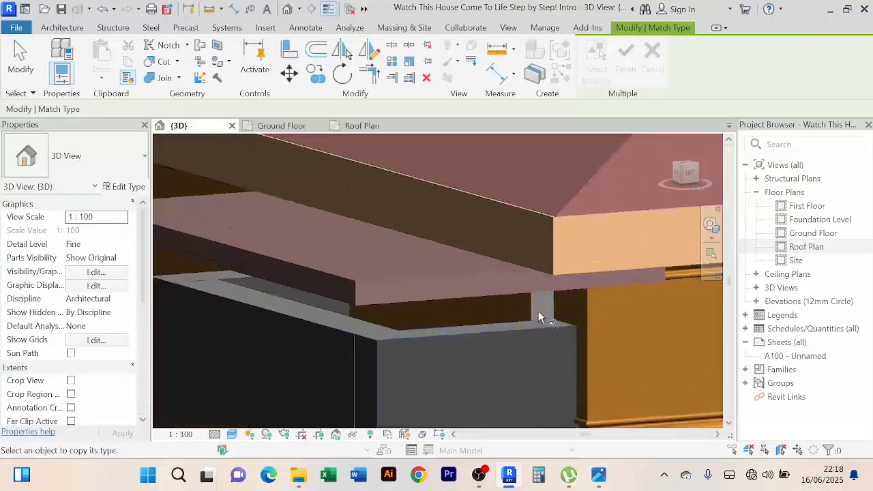
left_click(533, 308)
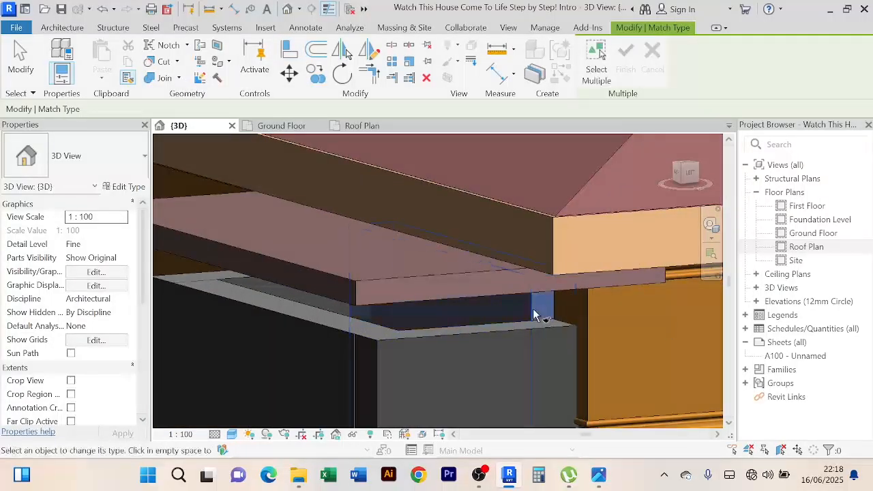
left_click(485, 343)
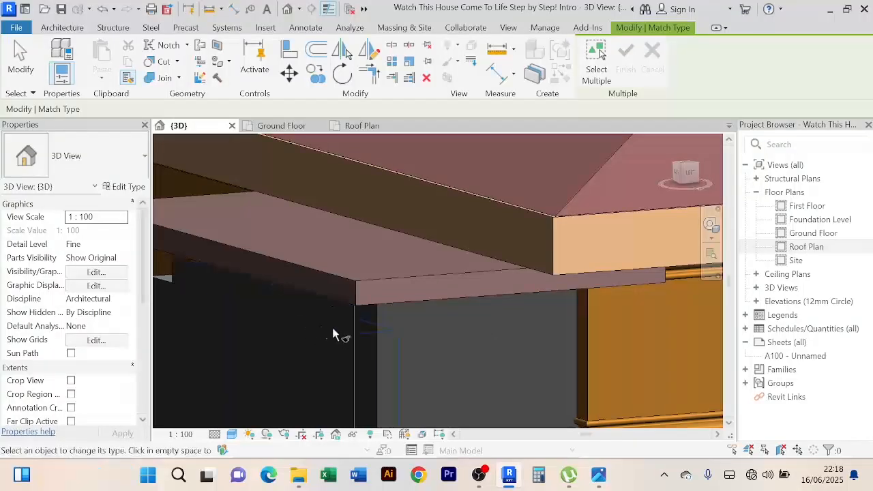
Check the finished back-left column, and examine the slab capping the column at the back-right corner against the fascia
middle_click_drag(334, 331, 580, 269, "shift")
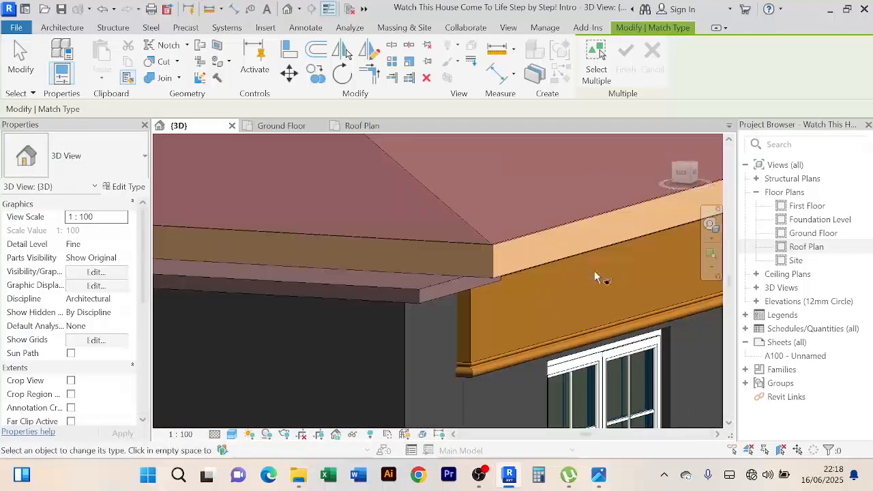
scroll(586, 277, "down", 5)
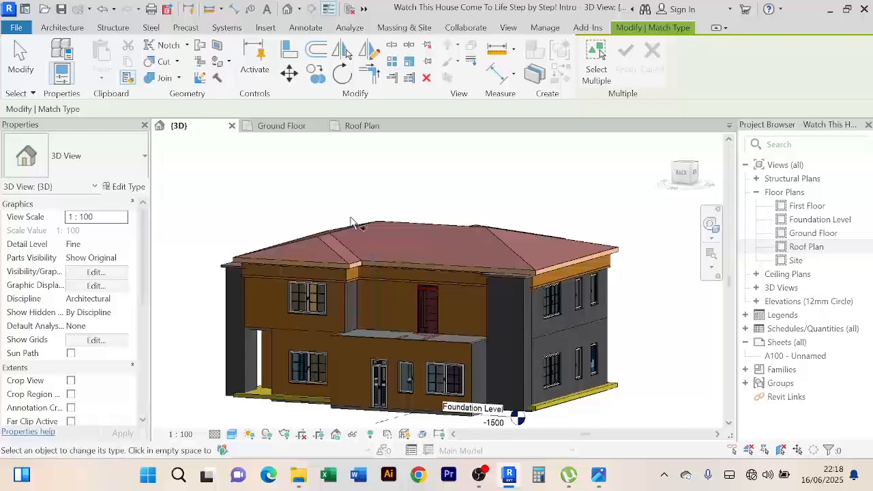
scroll(352, 223, "down", 2)
middle_click_drag(353, 223, 536, 195, "shift")
scroll(428, 298, "up", 3)
scroll(431, 296, "up", 4)
scroll(538, 196, "down", 2)
middle_click_drag(561, 239, 536, 286)
scroll(478, 235, "up", 3)
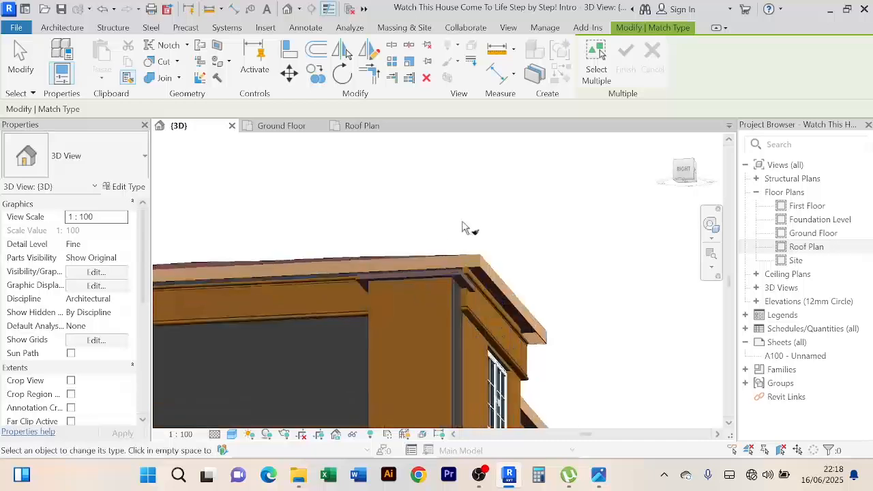
middle_click_drag(463, 227, 473, 251, "shift")
scroll(455, 222, "down", 2)
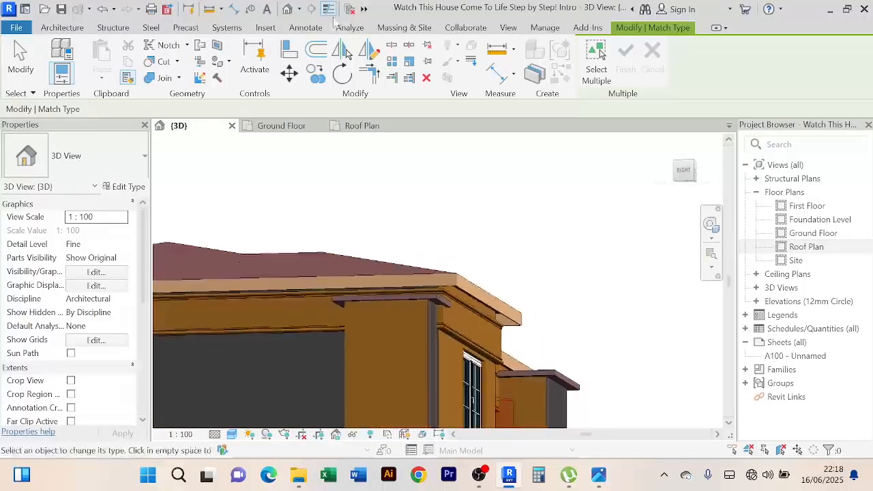
Align the floor slab capping the back-right column with the underside of the Faceboard fascia
left_click(288, 54)
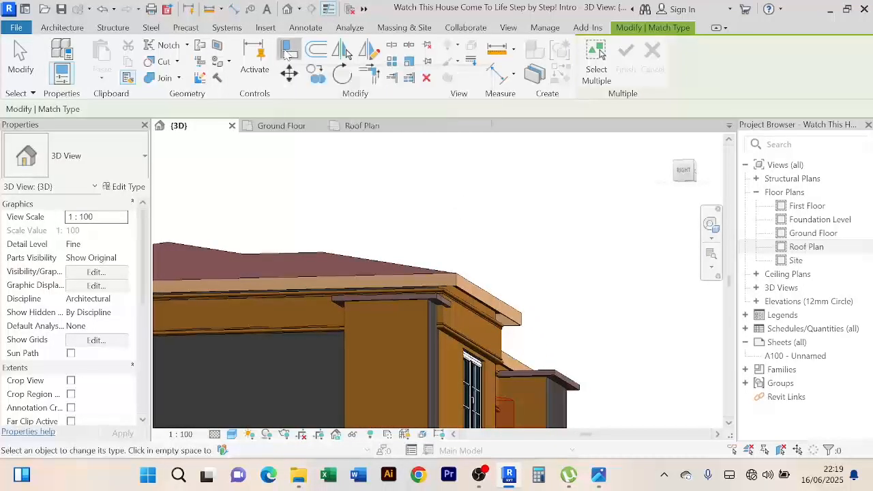
scroll(468, 307, "up", 3)
middle_click_drag(468, 307, 520, 300)
scroll(480, 313, "up", 2)
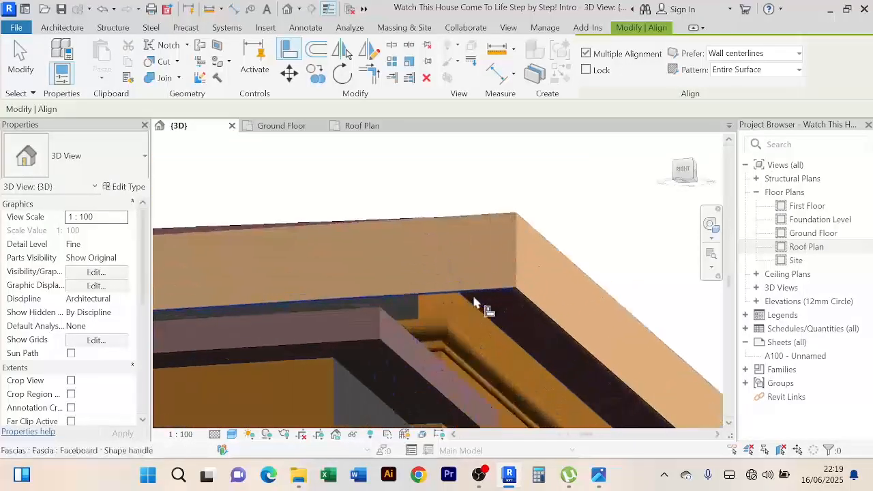
scroll(483, 304, "up", 4)
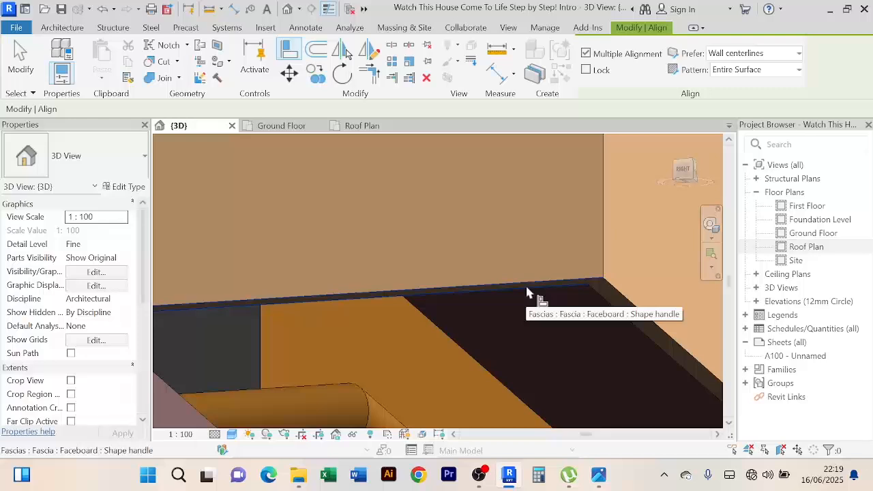
scroll(527, 294, "down", 4)
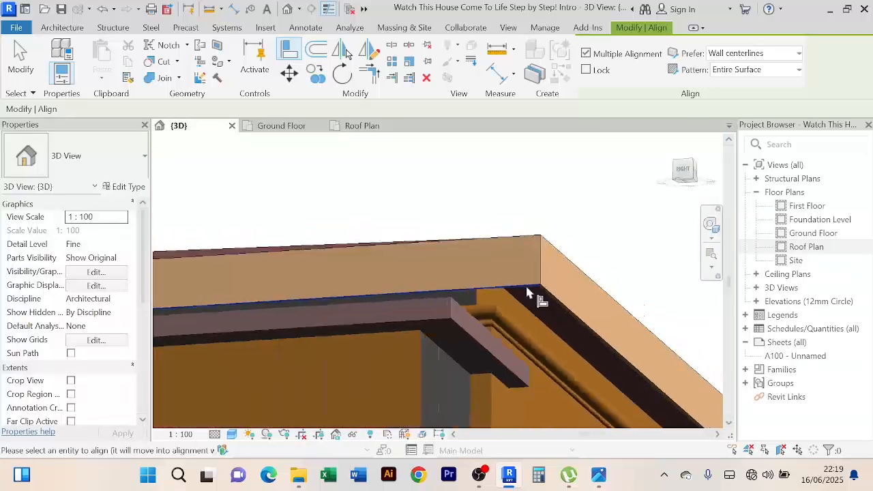
scroll(526, 294, "down", 5)
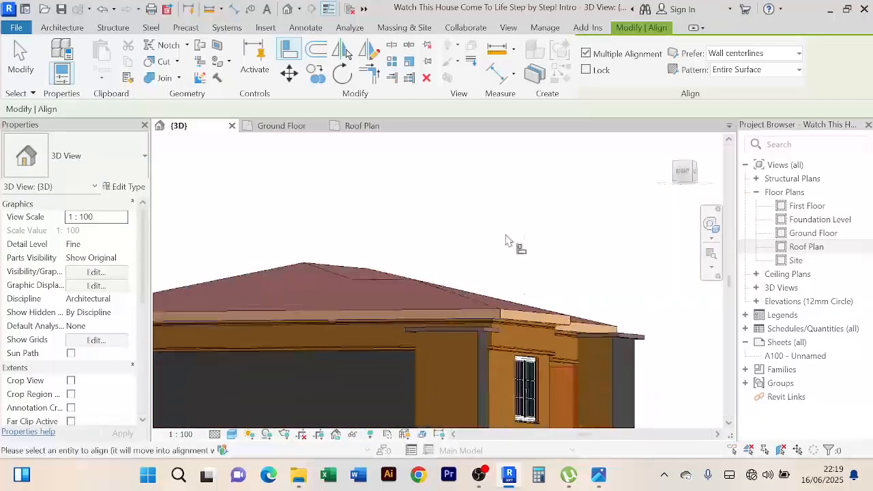
scroll(504, 273, "up", 2)
middle_click_drag(493, 289, 487, 253)
scroll(482, 304, "up", 3)
middle_click_drag(488, 297, 500, 218)
left_click(466, 307)
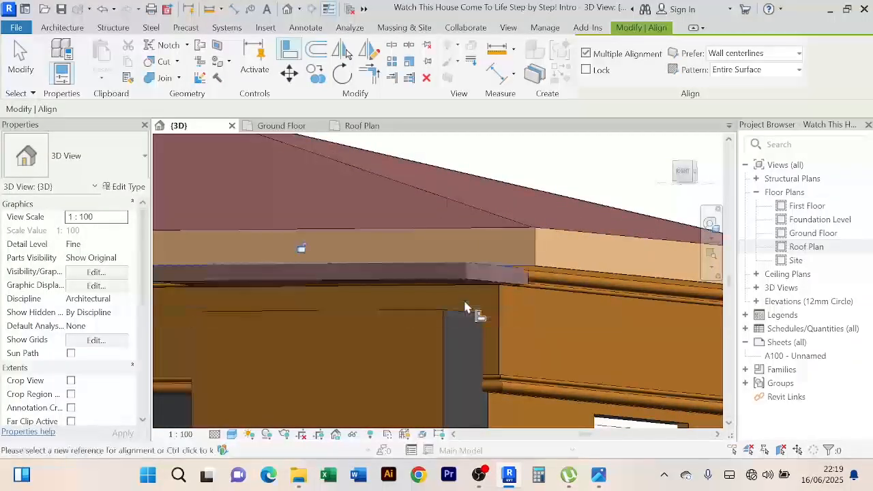
Align the top of a back-right column wall with the underside of the raised cap slab
middle_click_drag(466, 307, 488, 315, "shift")
scroll(465, 318, "up", 4)
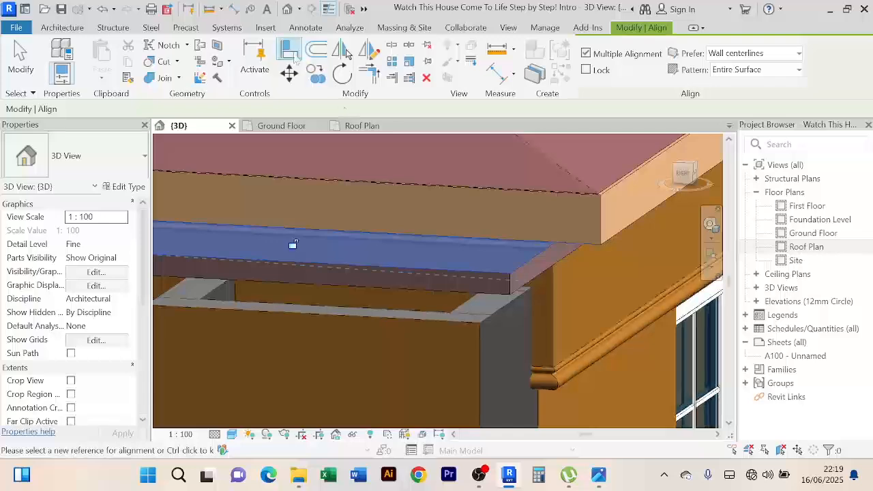
left_click(291, 52)
middle_click_drag(525, 363, 477, 287, "shift")
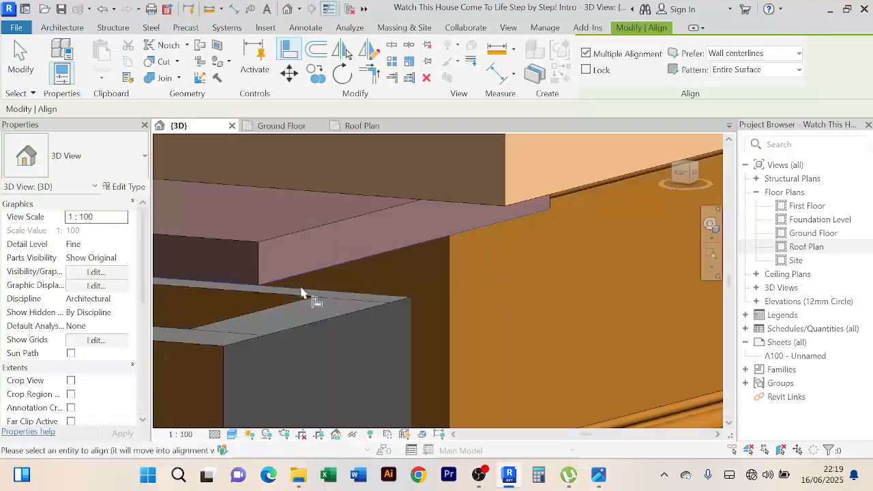
scroll(289, 299, "up", 2)
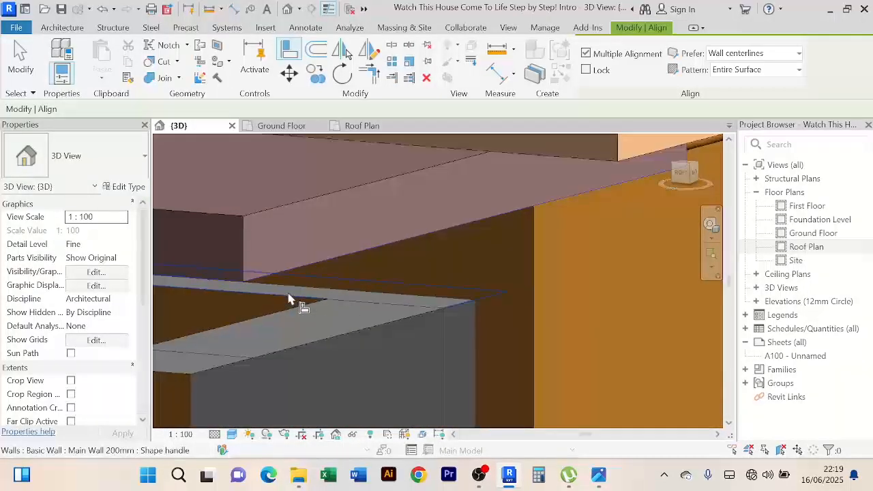
left_click(290, 299)
scroll(292, 300, "down", 4)
middle_click_drag(497, 273, 546, 217)
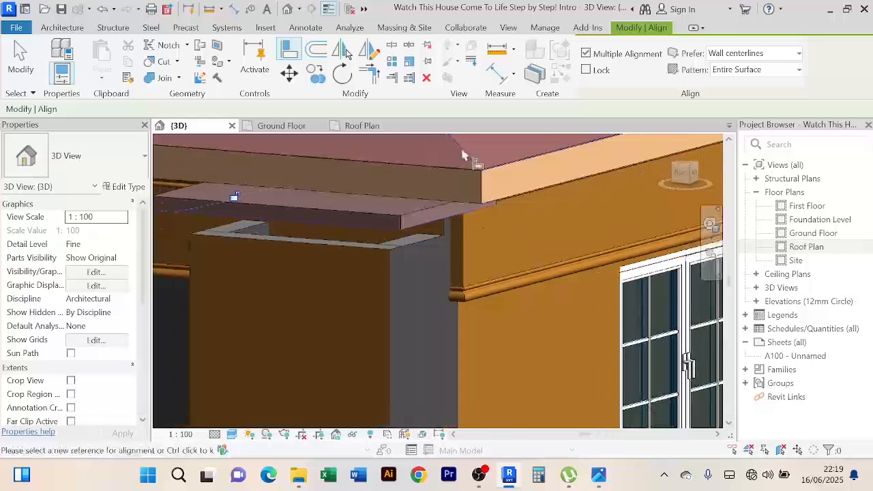
Match the type properties of the raised back-right column wall onto the column's remaining shorter walls
left_click(127, 77)
scroll(418, 216, "up", 2)
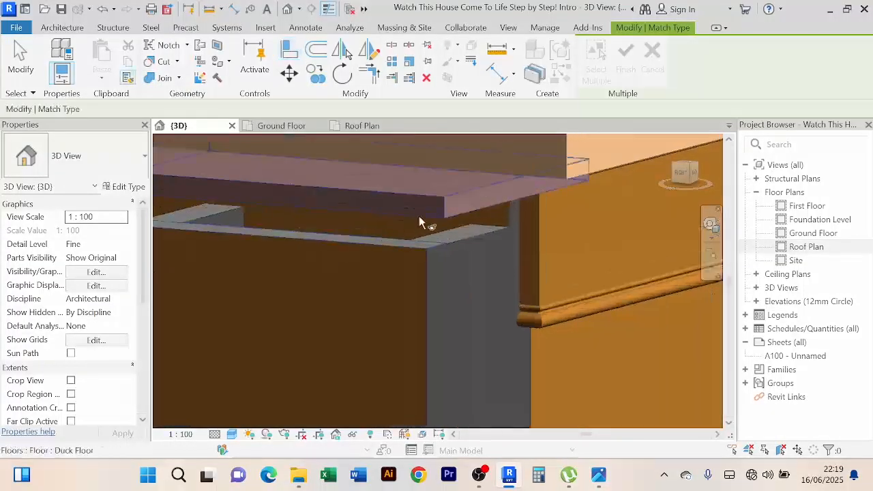
left_click(509, 220)
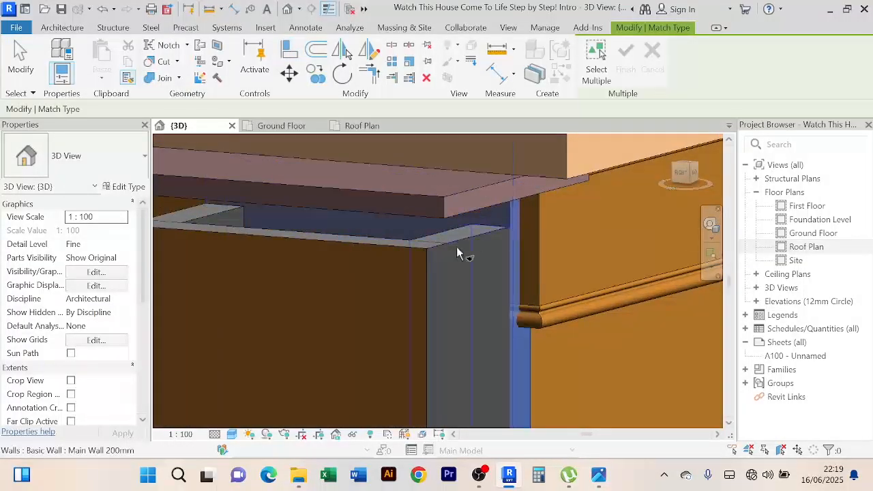
left_click(219, 222)
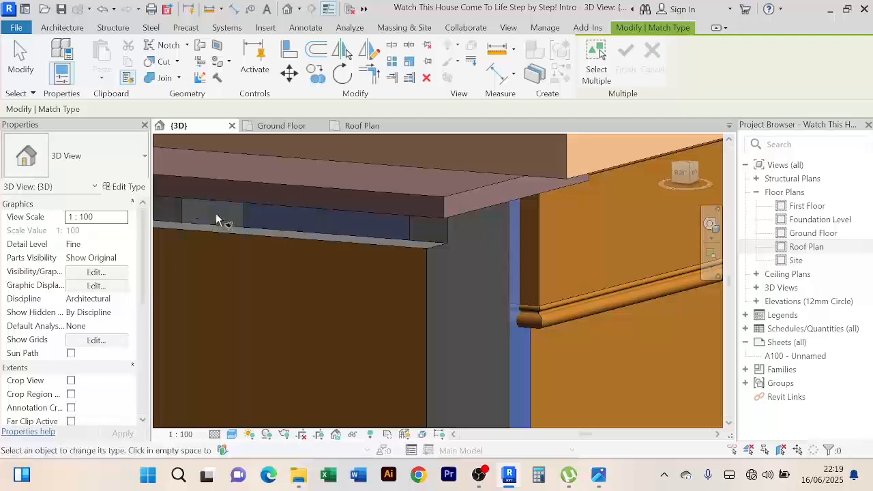
scroll(368, 251, "down", 6)
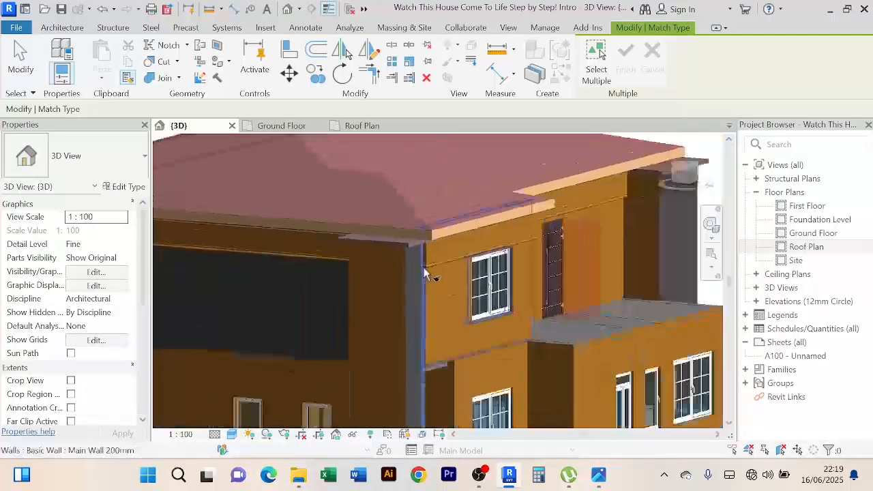
right_click(536, 154)
left_click(566, 157)
right_click(550, 154)
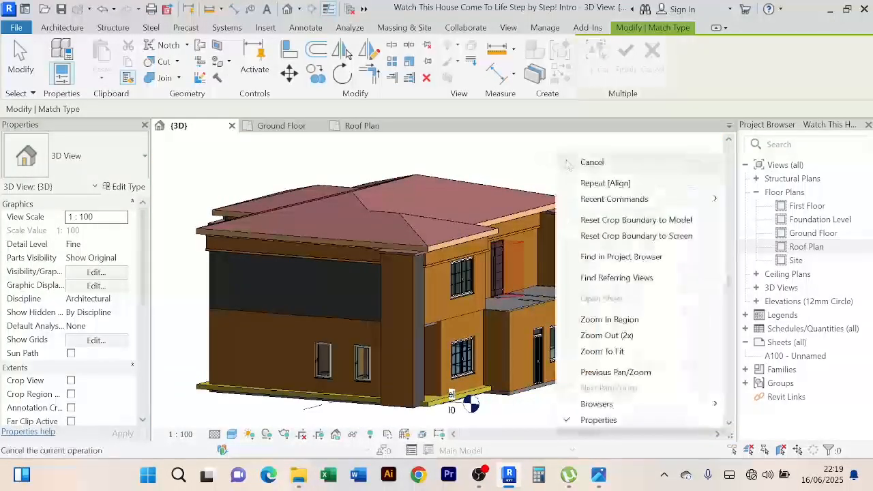
left_click(591, 161)
scroll(591, 252, "up", 2)
scroll(588, 253, "down", 2)
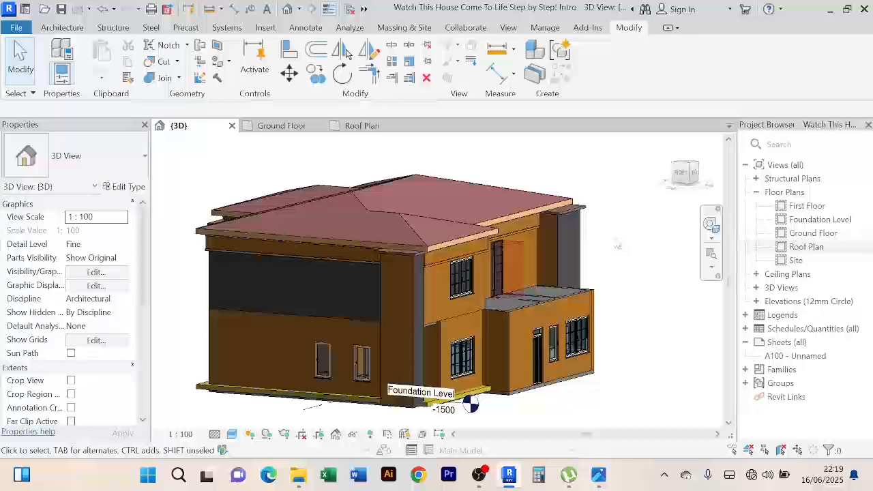
Align the floor slab capping the front column at the stepped roof edge with the underside of the Faceboard fascia
middle_click_drag(471, 405, 456, 266, "shift")
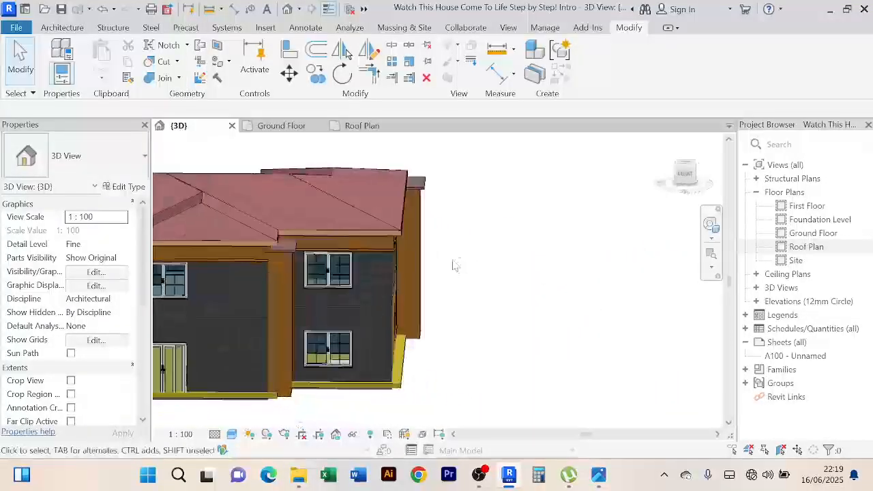
scroll(456, 266, "up", 5)
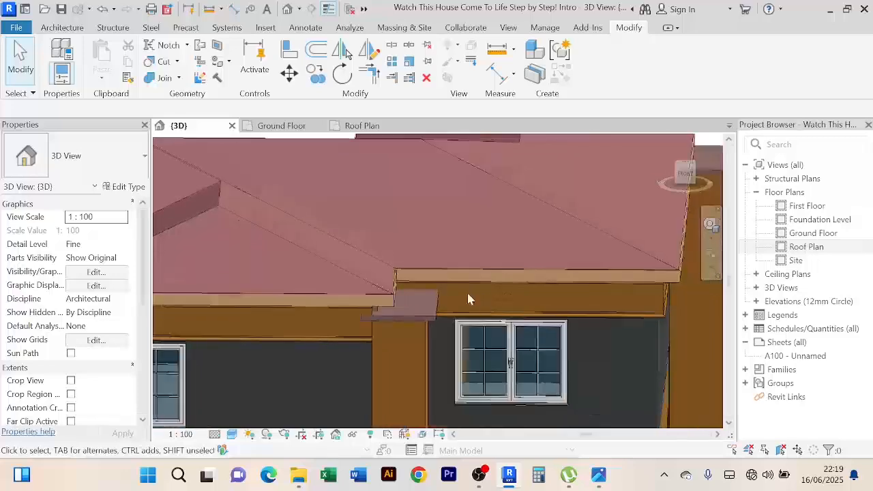
scroll(458, 302, "up", 3)
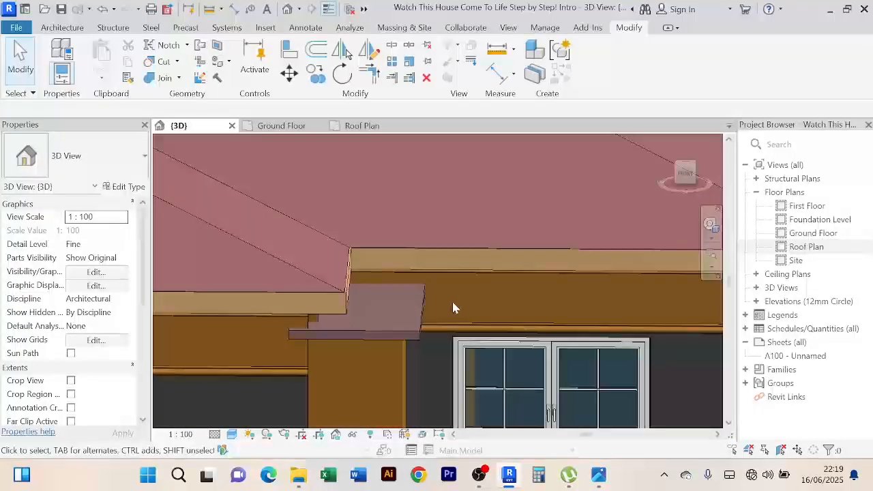
scroll(453, 307, "down", 1)
mouse_move(453, 307)
middle_mouse_down("shift")
mouse_move(456, 249)
mouse_move(450, 301)
middle_mouse_up("shift")
middle_click_drag(451, 302, 499, 450)
middle_click_drag(507, 301, 660, 200)
scroll(496, 310, "up", 4)
left_click(289, 49)
scroll(390, 200, "up", 4)
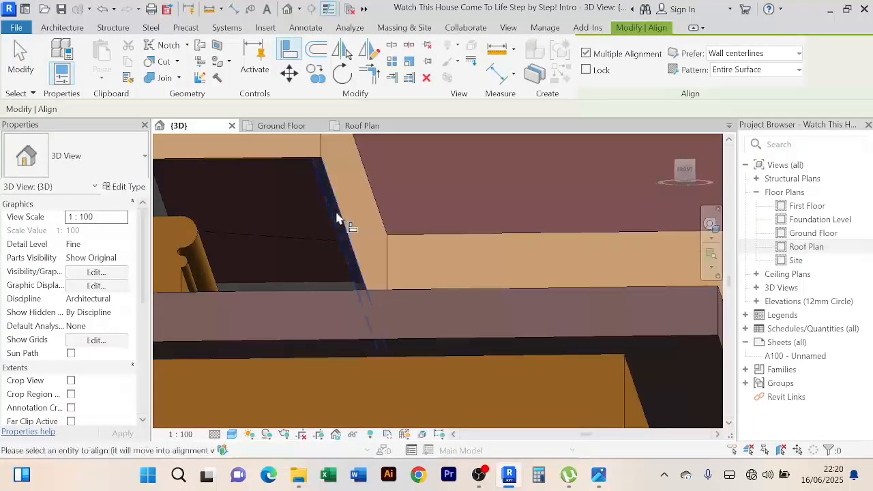
middle_click_drag(341, 219, 444, 288, "shift")
left_click(446, 313)
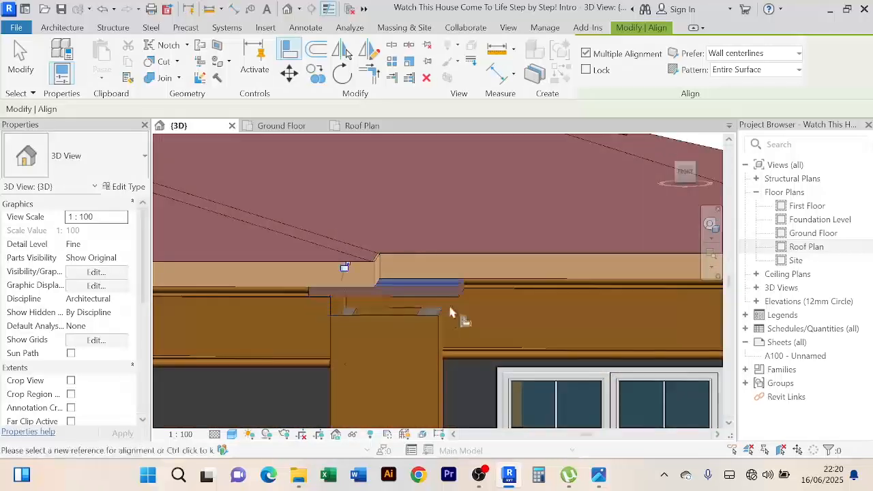
Align the top of one front column wall with the underside of its raised cap slab
middle_click_drag(473, 317, 225, 286, "shift")
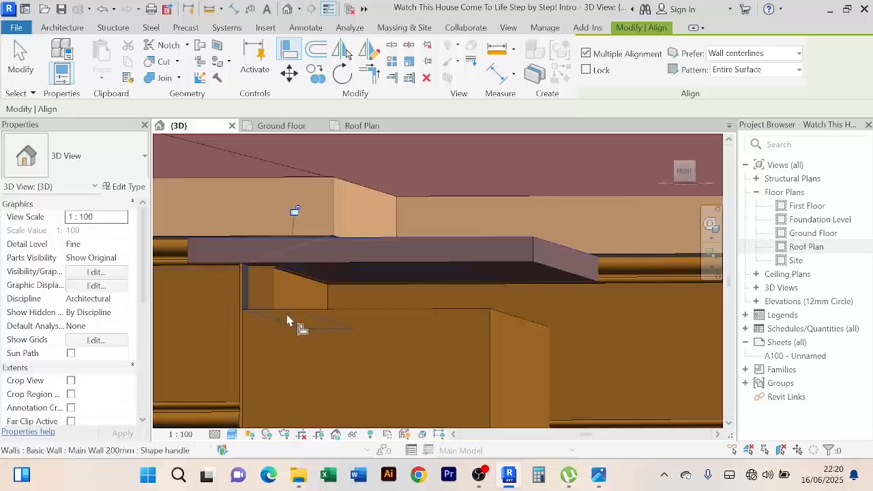
middle_click_drag(335, 295, 339, 316, "shift")
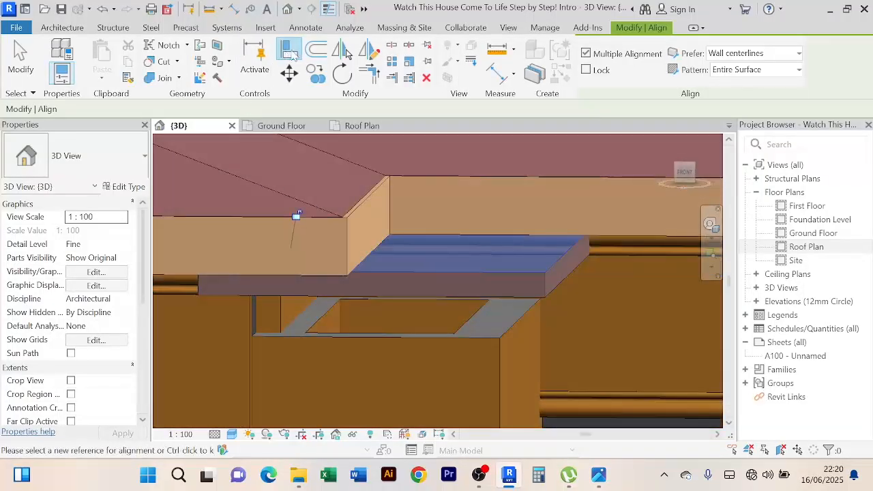
left_click(292, 53)
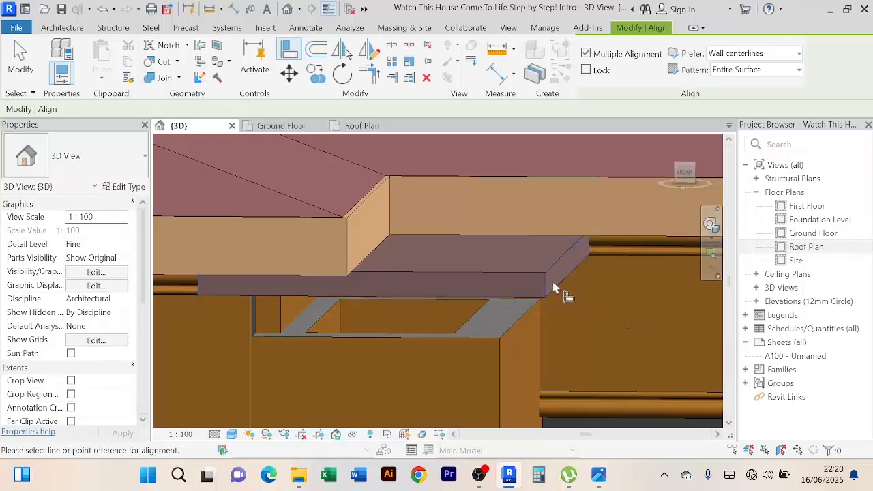
left_click(323, 318)
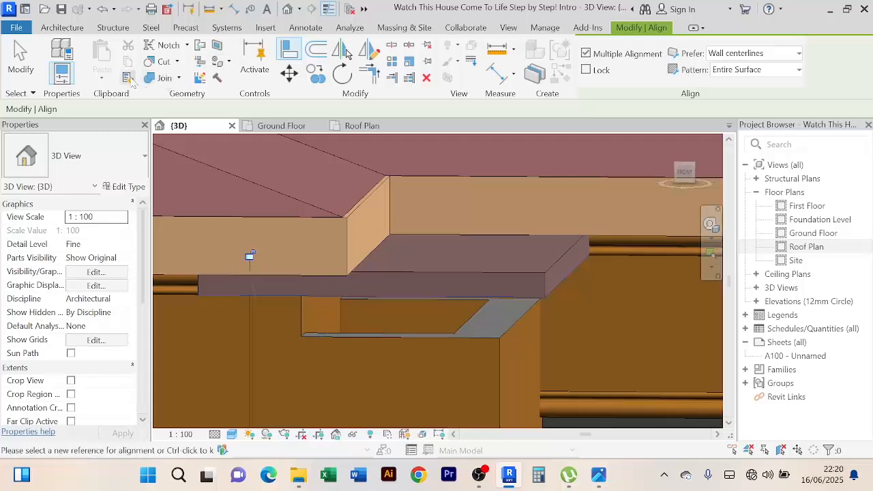
Match the type properties of the raised front column wall onto the column's other shorter walls
left_click(128, 77)
left_click(310, 324)
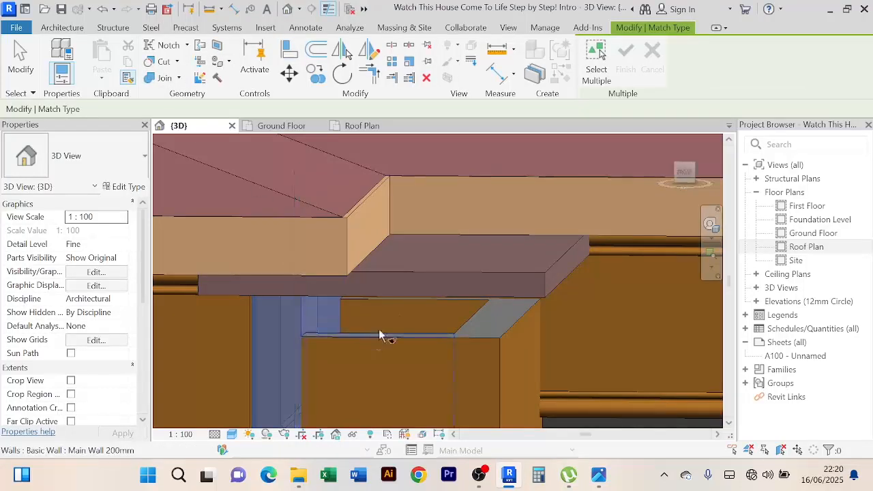
left_click(418, 334)
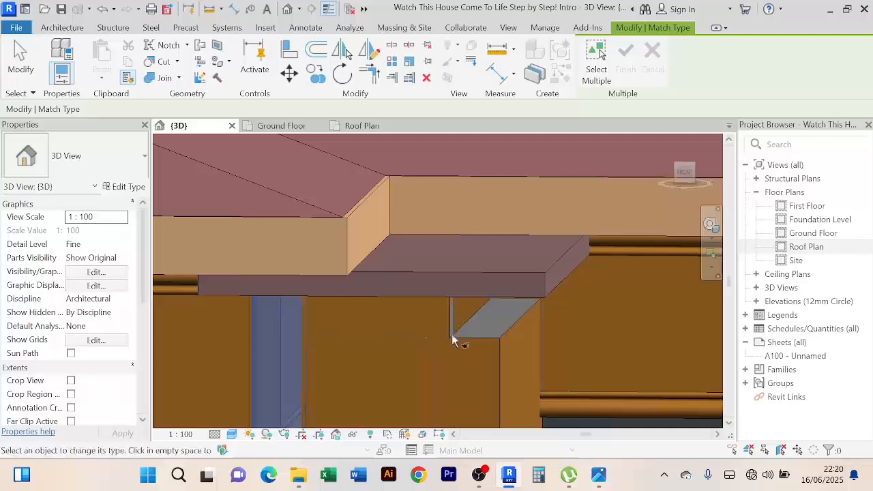
left_click(526, 329)
scroll(573, 319, "down", 4)
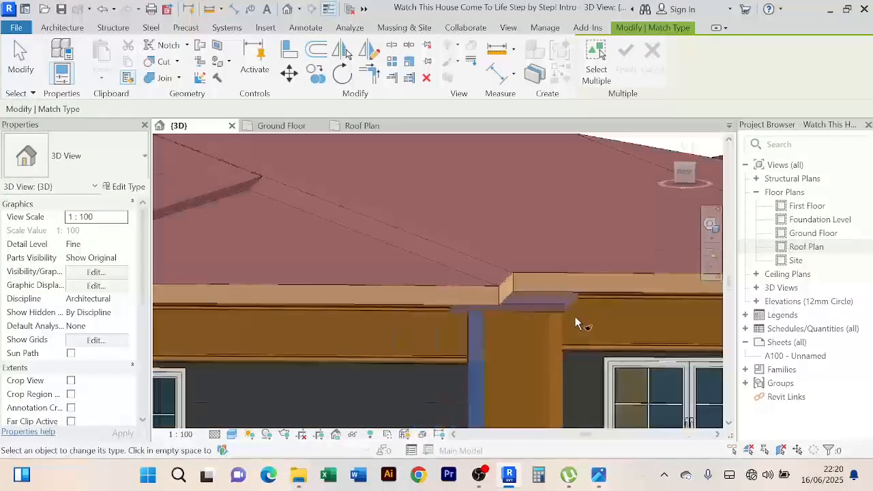
mouse_move(575, 317)
middle_mouse_down("shift")
mouse_move(545, 318)
mouse_move(517, 283)
mouse_move(608, 323)
mouse_move(580, 313)
middle_mouse_up("shift")
right_click(577, 166)
left_click(566, 155)
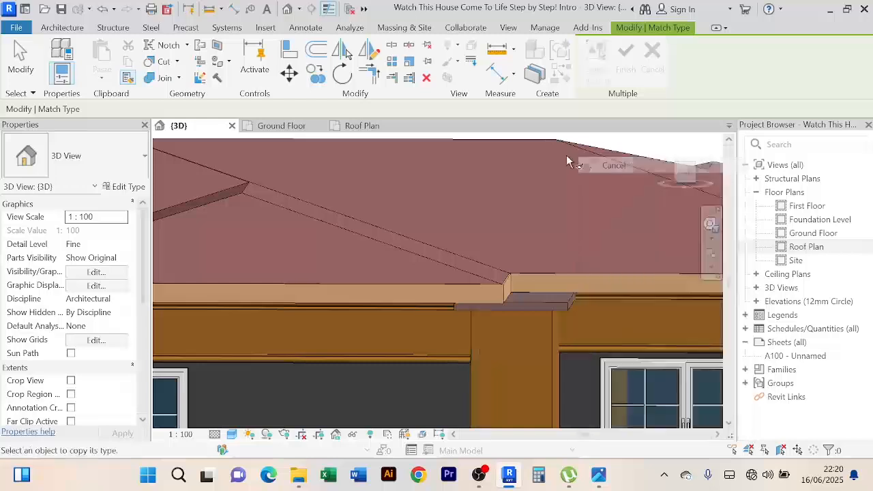
right_click(567, 155)
left_click(588, 166)
Open the boundary of the front column's Duck Floor cap slab for editing in the Ground Floor plan
middle_click_drag(549, 235, 505, 307, "shift")
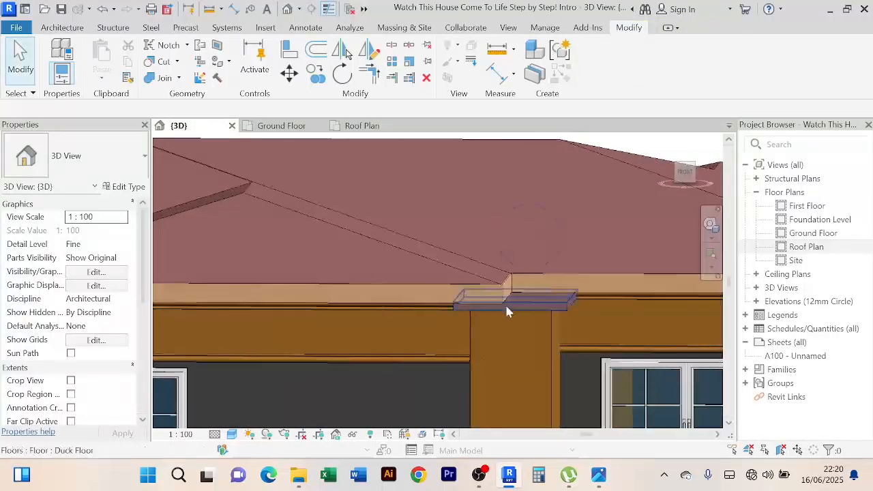
scroll(403, 314, "up", 3)
left_click(566, 308)
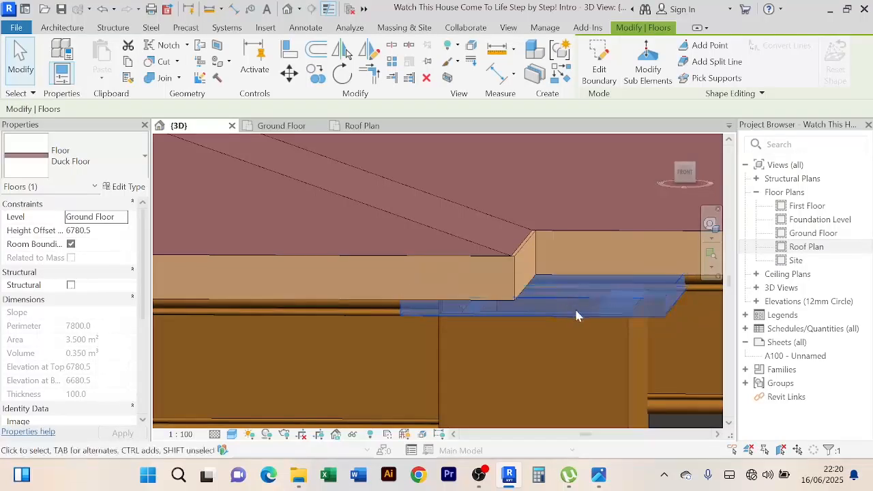
scroll(607, 281, "down", 2)
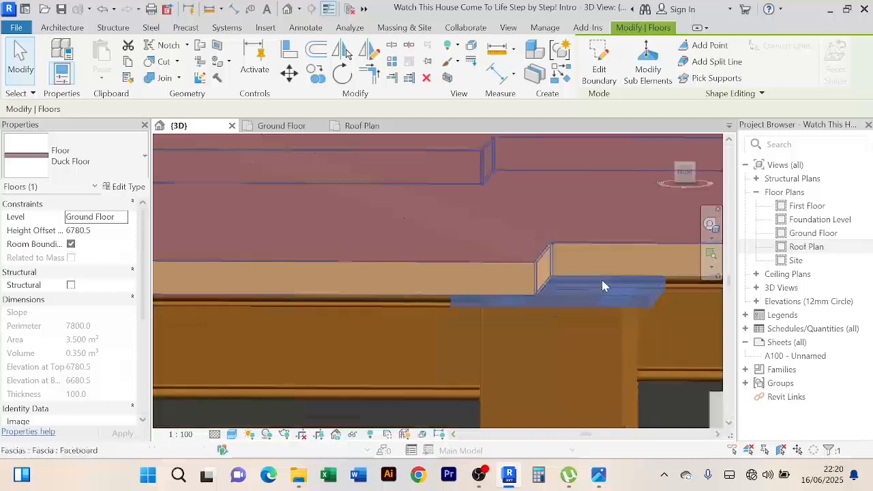
middle_click_drag(600, 284, 610, 358, "shift")
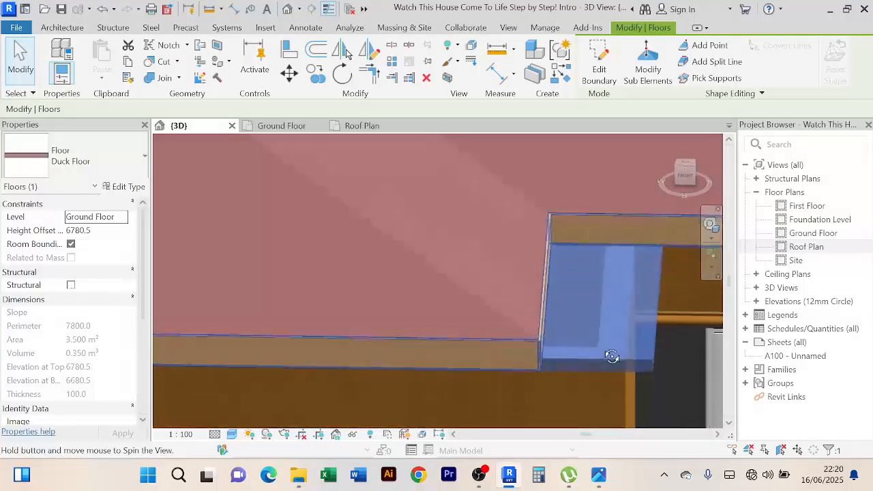
left_click(606, 72)
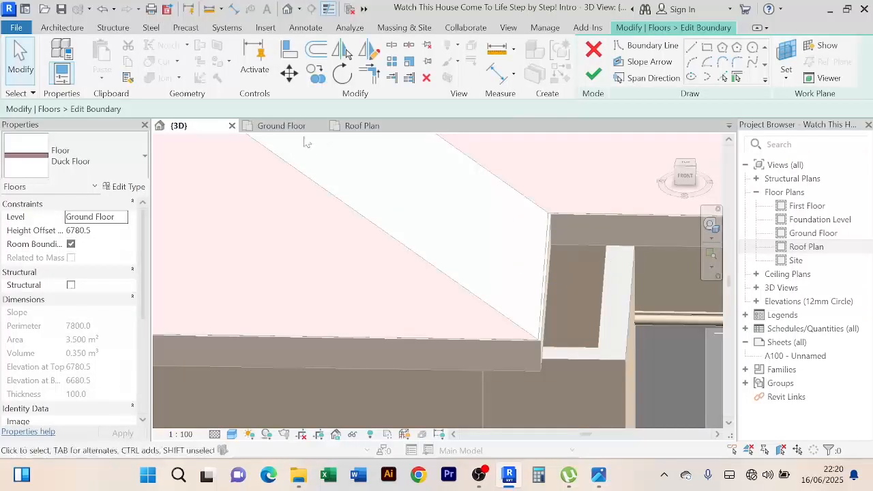
left_click(286, 126)
scroll(538, 344, "down", 1)
middle_click_drag(549, 332, 543, 219)
scroll(447, 299, "up", 3)
scroll(476, 298, "up", 4)
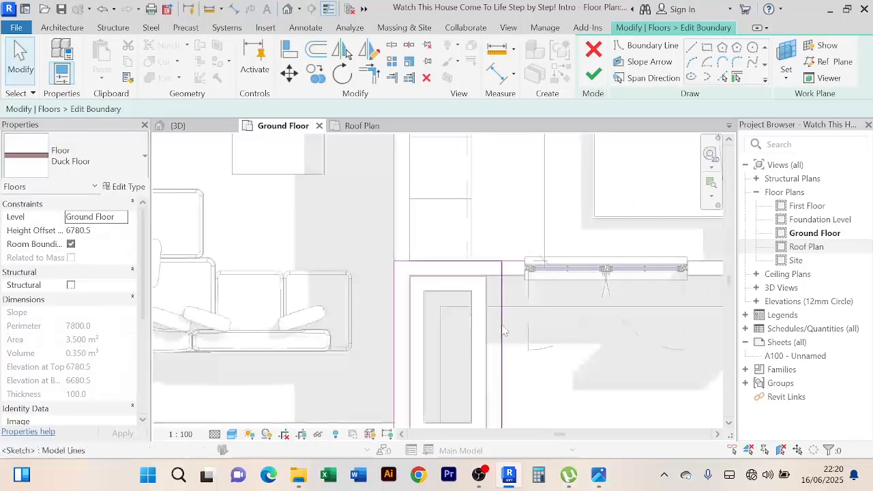
Move the slab boundary's two house-side edges inward by 200 mm to the column's outer faces
left_click(461, 271)
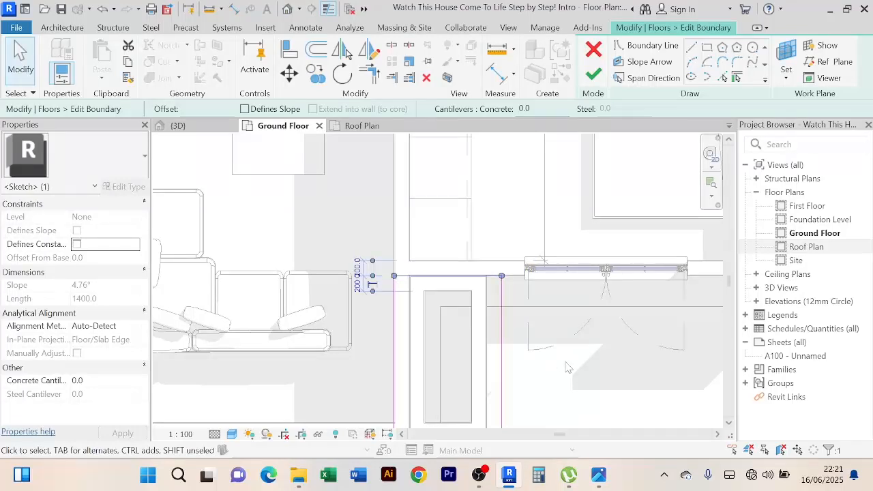
left_click(394, 333)
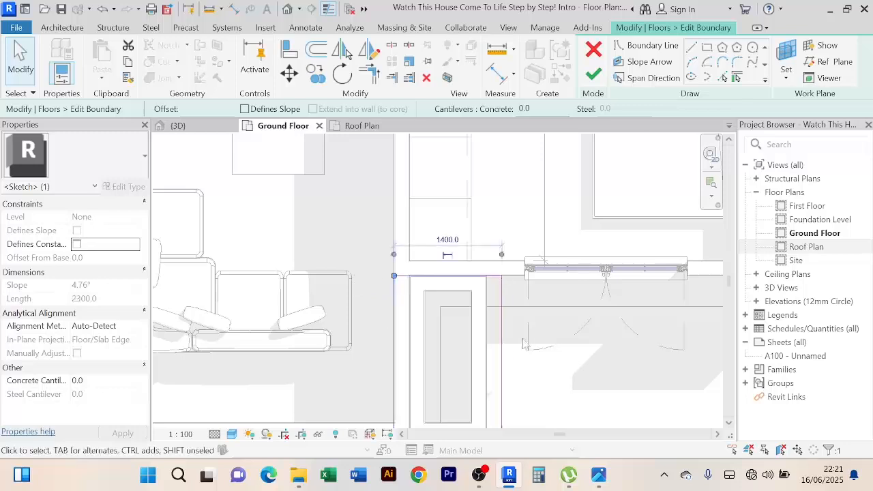
key("Right")
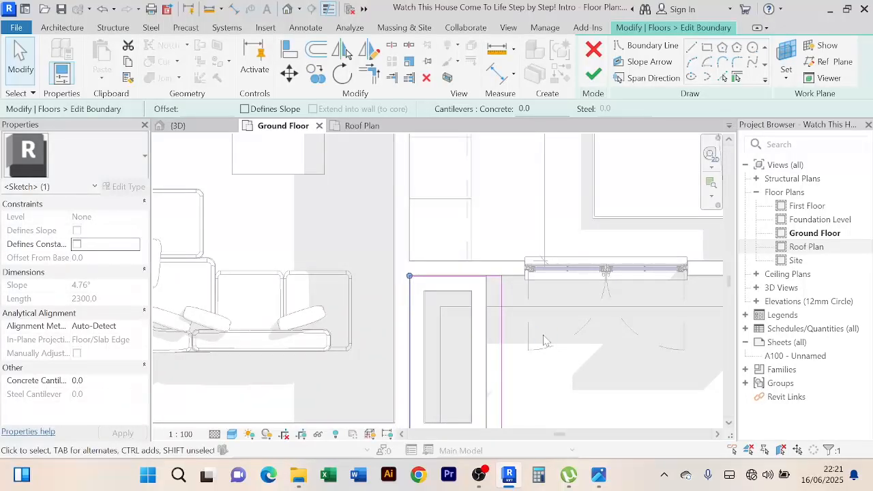
Move the front column slab boundary's two remaining outer edges inward by 200 mm to the column's faces and finish the boundary edit
scroll(546, 340, "down", 2)
middle_click_drag(550, 339, 541, 298)
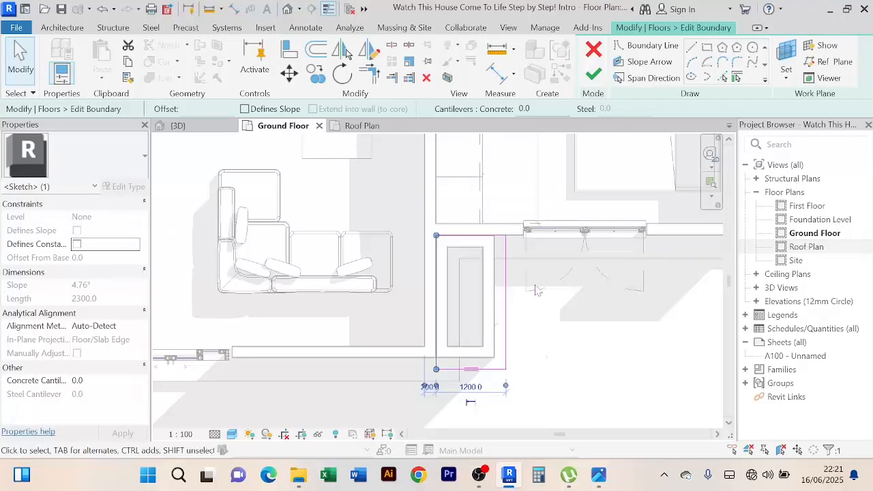
scroll(505, 361, "up", 3)
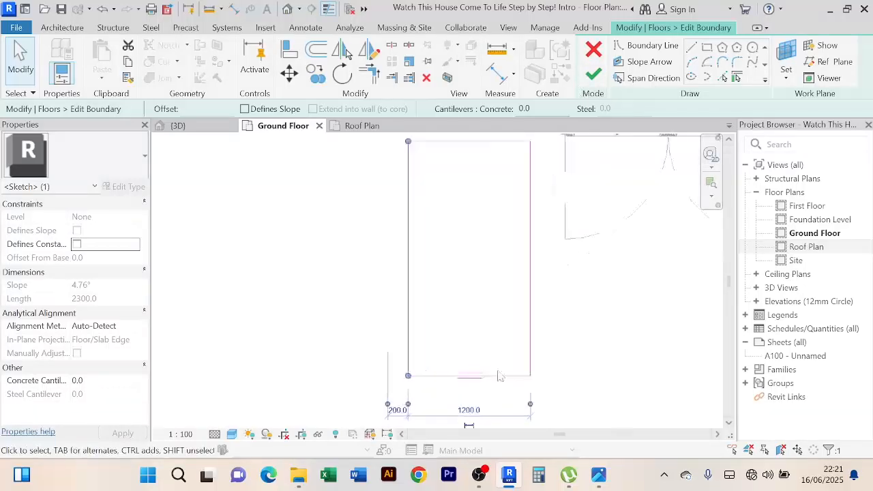
left_click(499, 377)
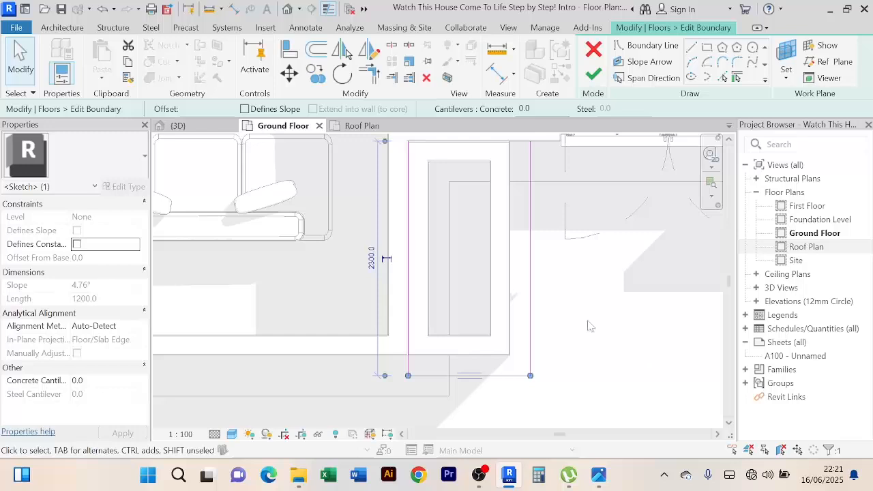
key("Up")
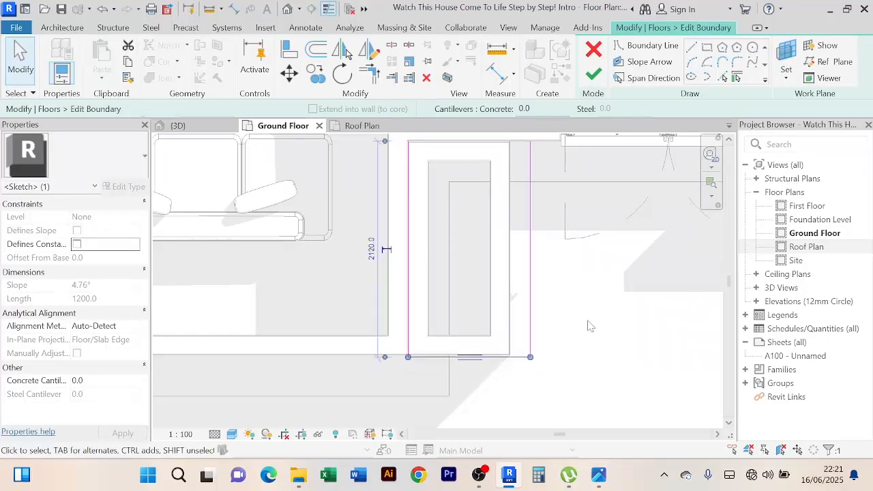
scroll(591, 326, "down", 2)
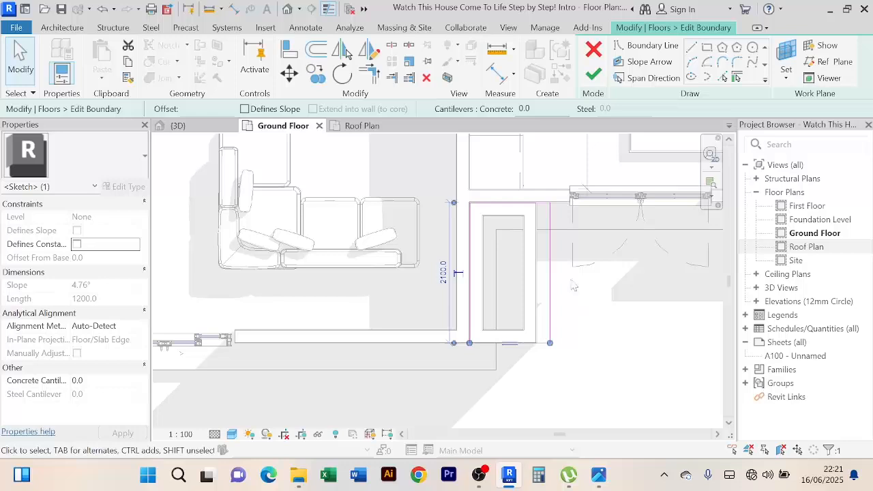
left_click(553, 256)
key("Left")
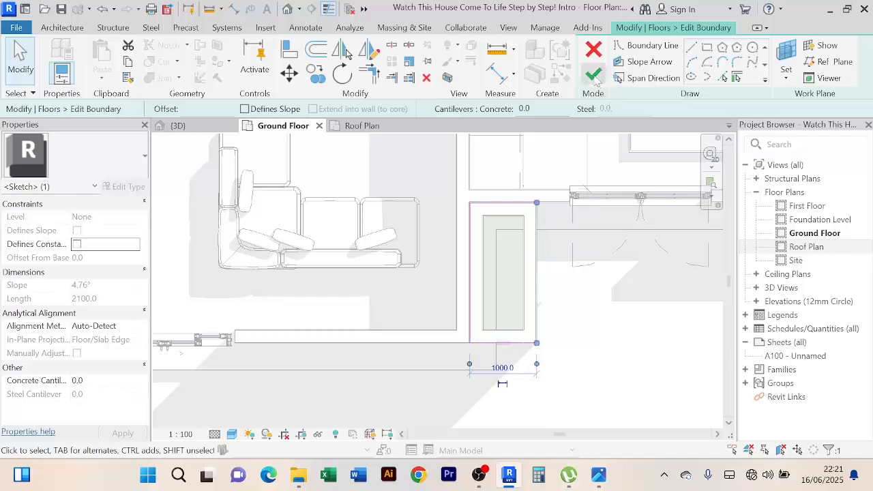
left_click(593, 74)
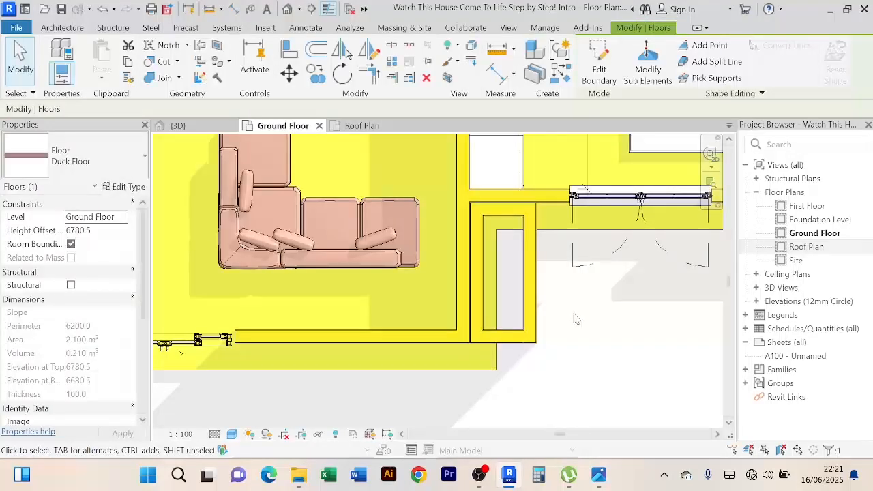
left_click(576, 319)
Open the boundary of the freestanding rear corner column's Duck Floor cap slab, beside the bedroom, for editing in the Ground Floor plan
scroll(575, 318, "down", 2)
left_click(185, 127)
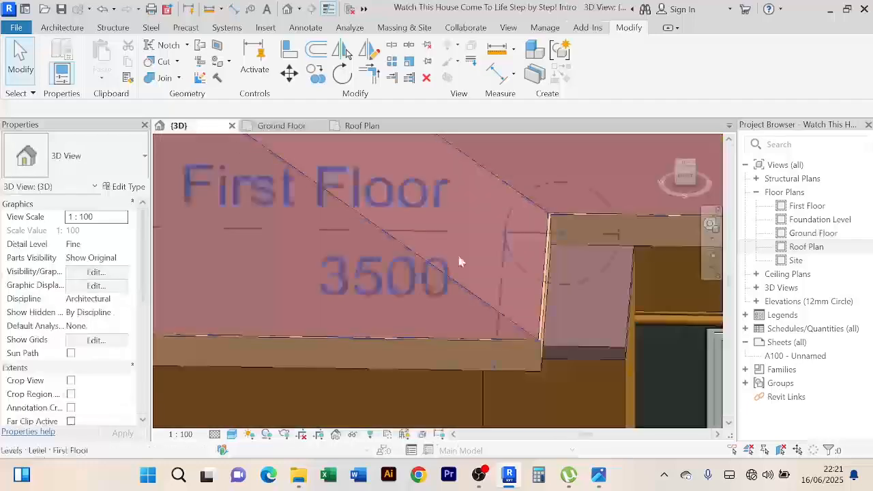
middle_click_drag(635, 373, 570, 326)
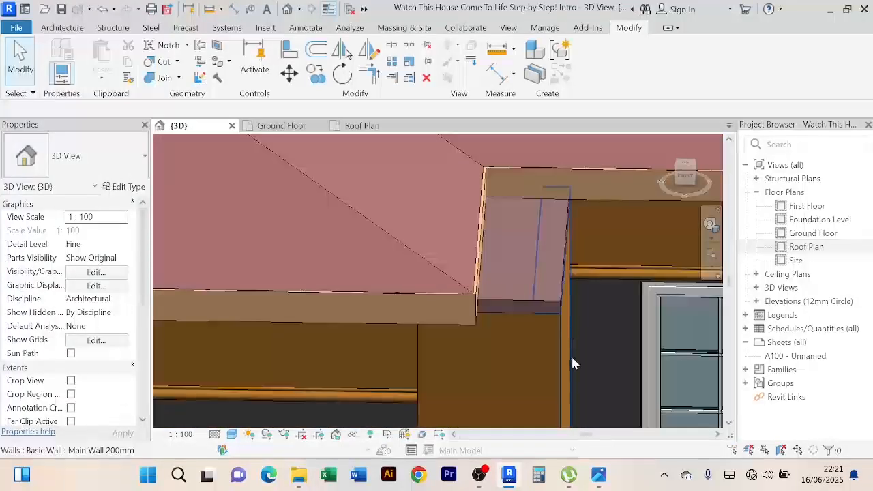
middle_click_drag(572, 363, 484, 326, "shift")
scroll(484, 325, "down", 8)
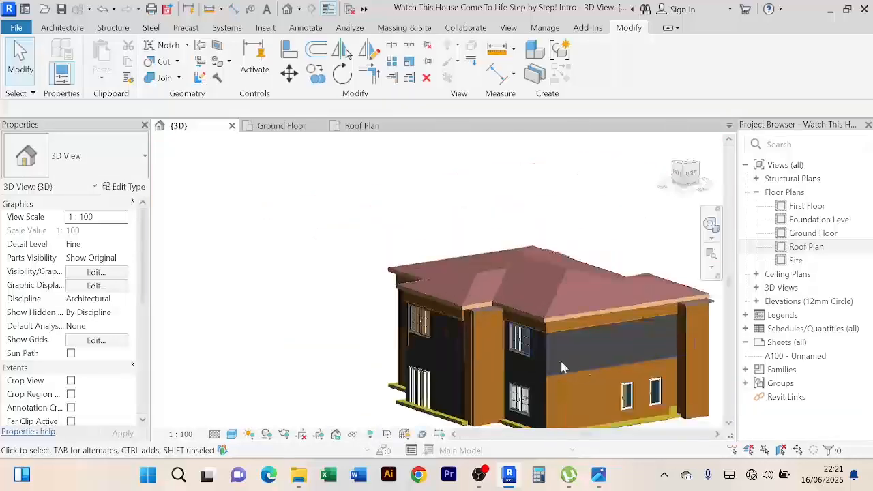
middle_click_drag(610, 247, 554, 266, "shift")
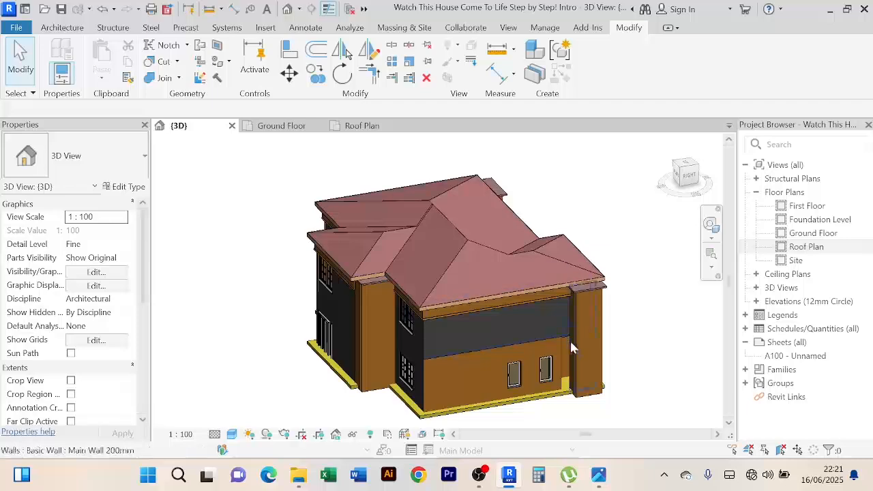
scroll(602, 304, "up", 4)
left_click(595, 276)
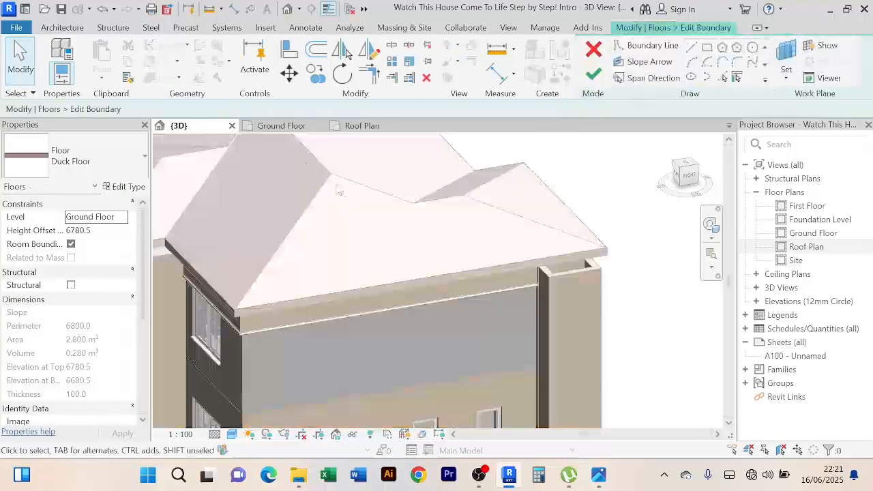
left_click(282, 129)
scroll(569, 322, "down", 4)
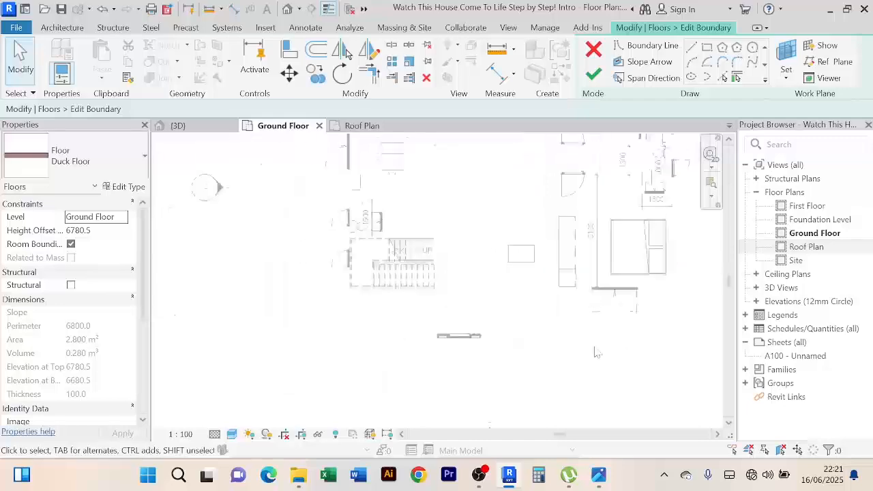
mouse_move(491, 191)
middle_mouse_down()
mouse_move(460, 365)
mouse_move(442, 400)
middle_mouse_up()
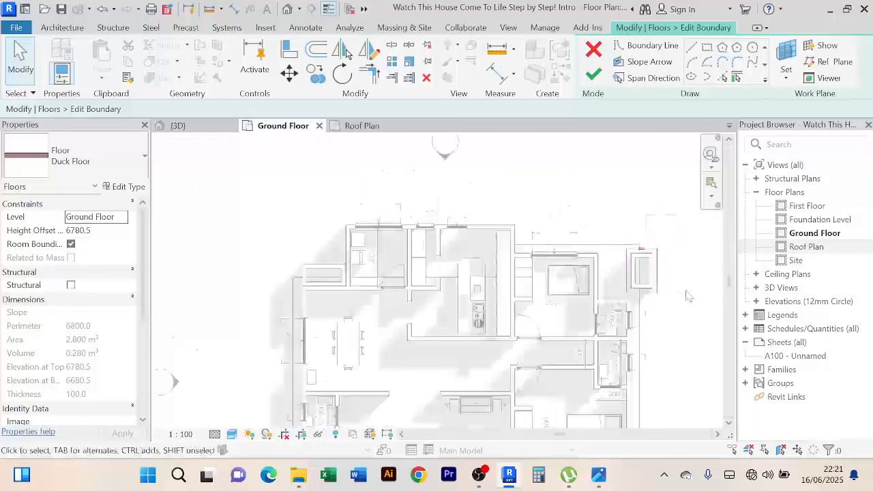
Move all four edges of the freestanding column's slab boundary inward by 200 mm to its outer faces and finish the boundary edit
scroll(657, 279, "up", 4)
middle_click_drag(672, 251, 633, 303)
scroll(628, 302, "up", 1)
scroll(629, 302, "up", 1)
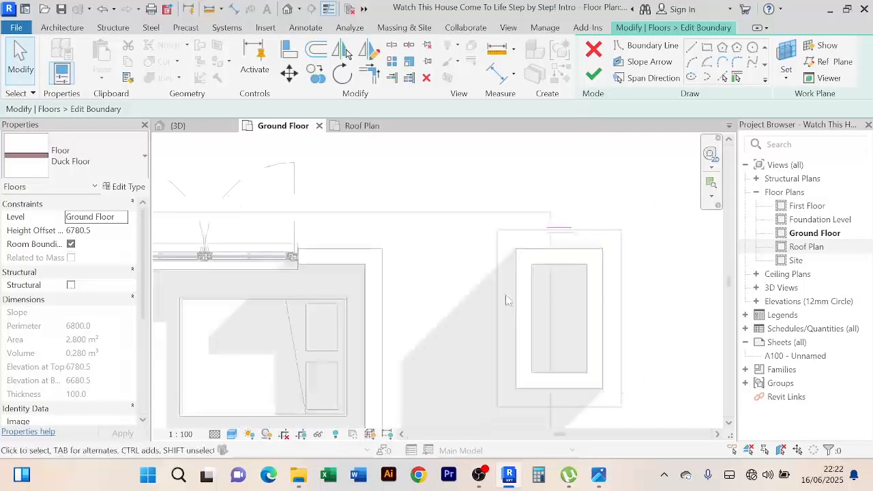
left_click(501, 291)
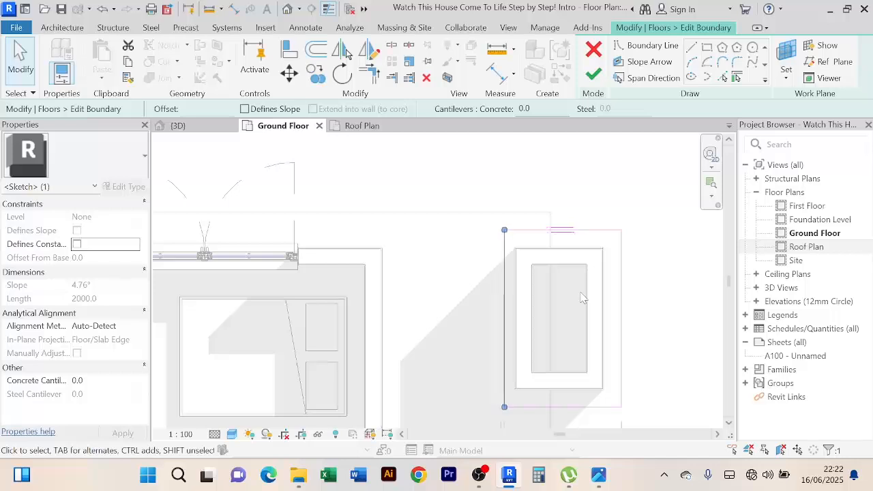
key("Right")
key("Right")
key("Right")
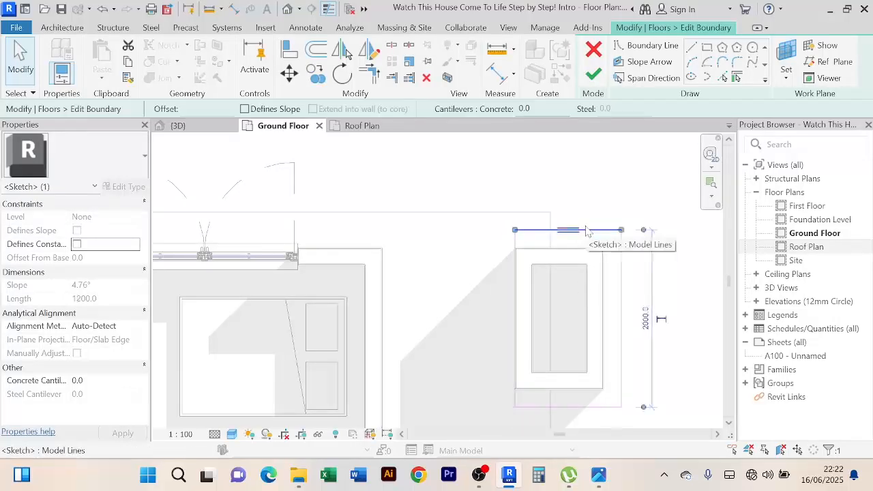
key("Down")
key("Down")
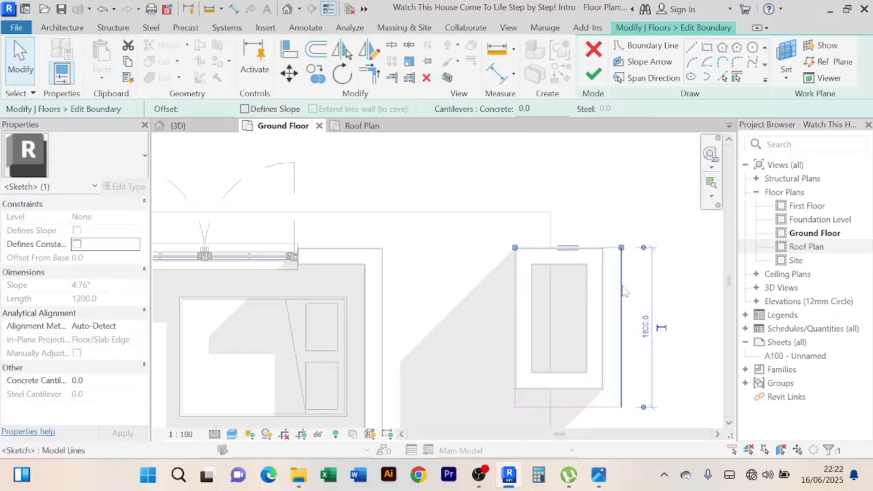
left_click(623, 292)
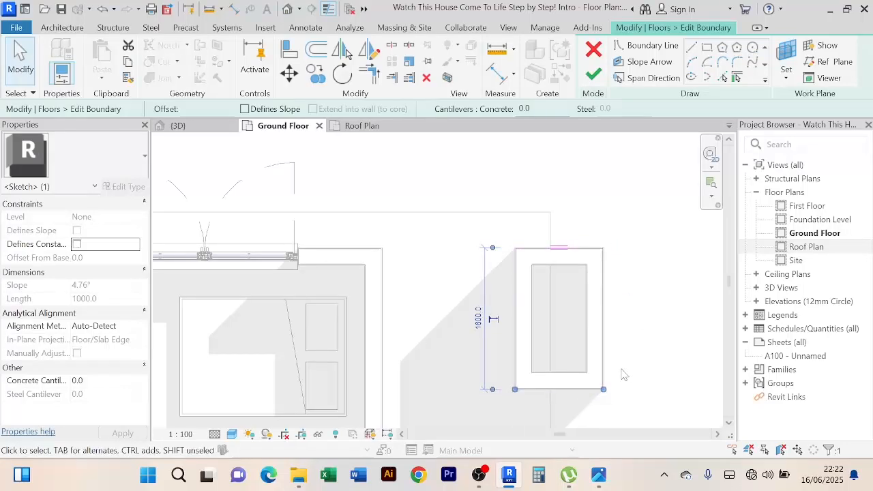
left_click(594, 73)
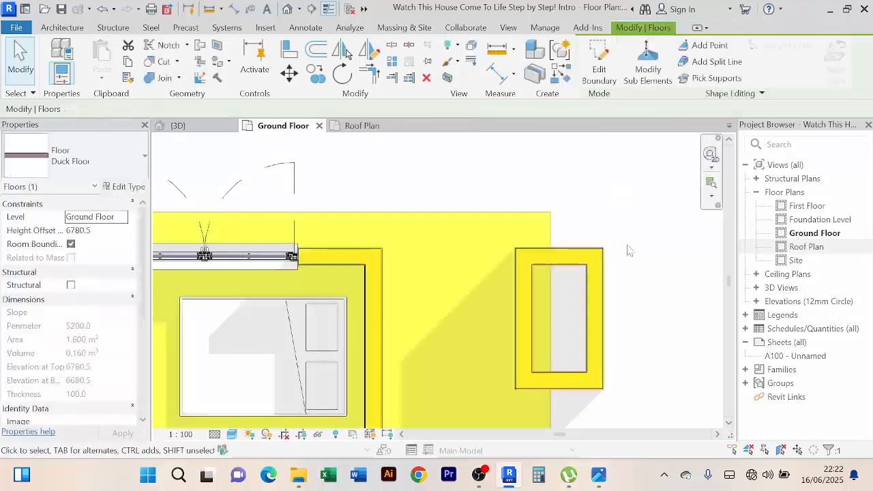
scroll(632, 243, "down", 3)
left_click(573, 197)
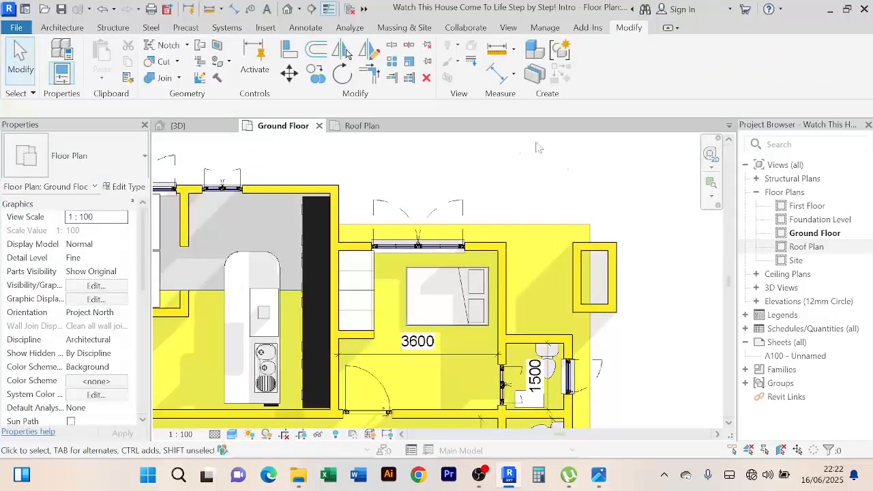
Open the boundary of the Duck Floor cap slab on the other rear column, near the dining area, for editing in the Ground Floor plan
left_click(176, 126)
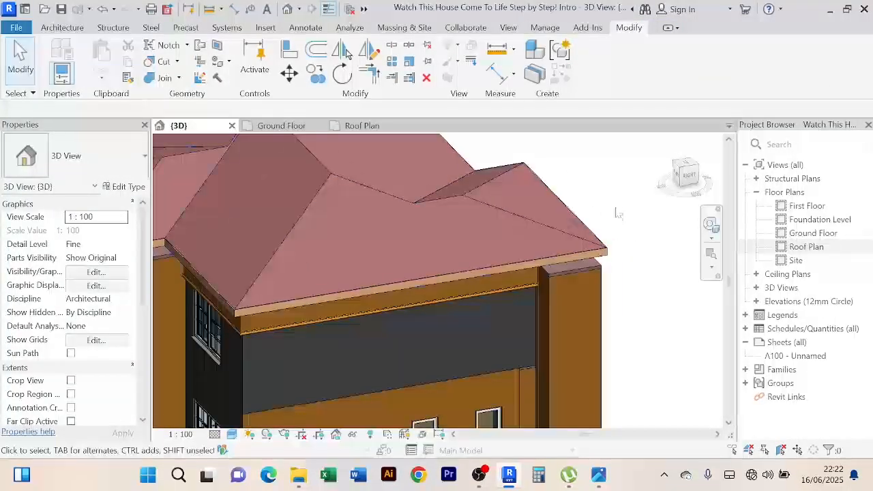
scroll(614, 208, "down", 2)
middle_click_drag(614, 209, 485, 197, "shift")
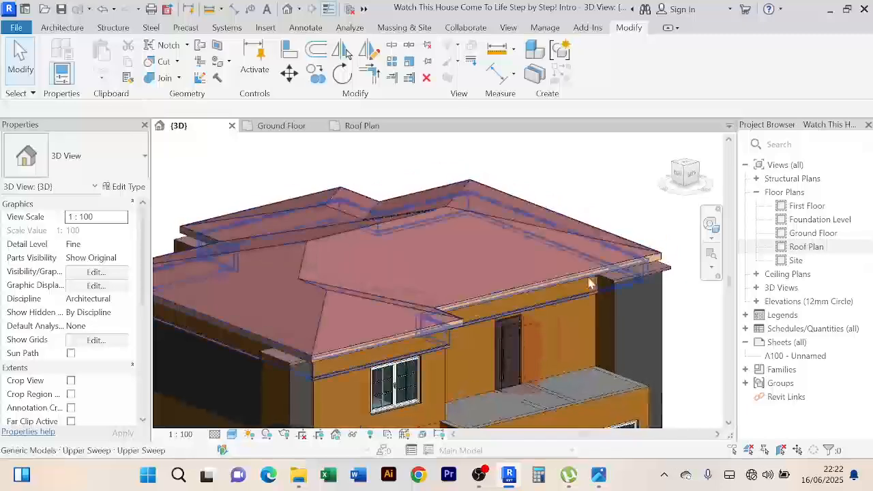
scroll(592, 282, "up", 2)
middle_click_drag(635, 333, 485, 275, "shift")
left_click(485, 275)
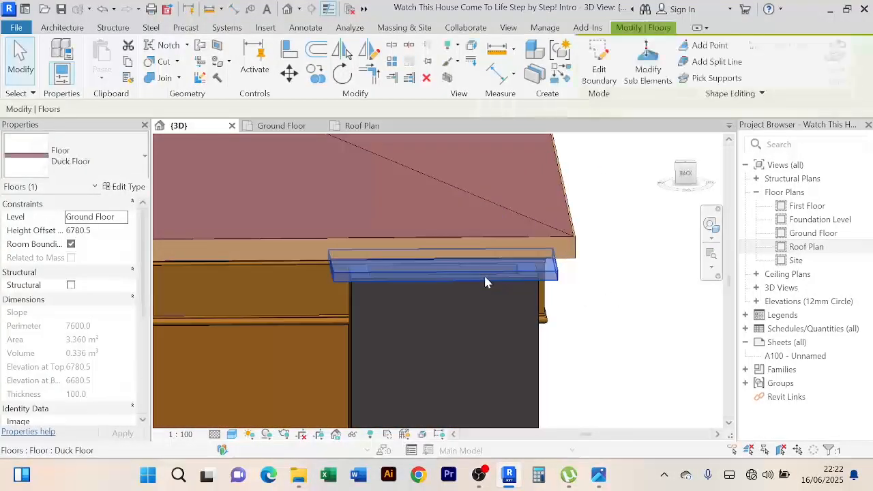
left_click(599, 68)
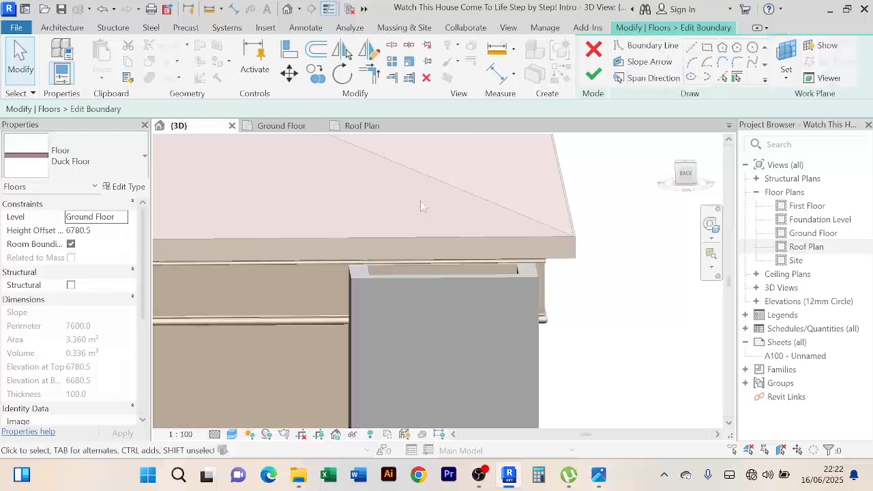
left_click(298, 127)
scroll(499, 241, "down", 6)
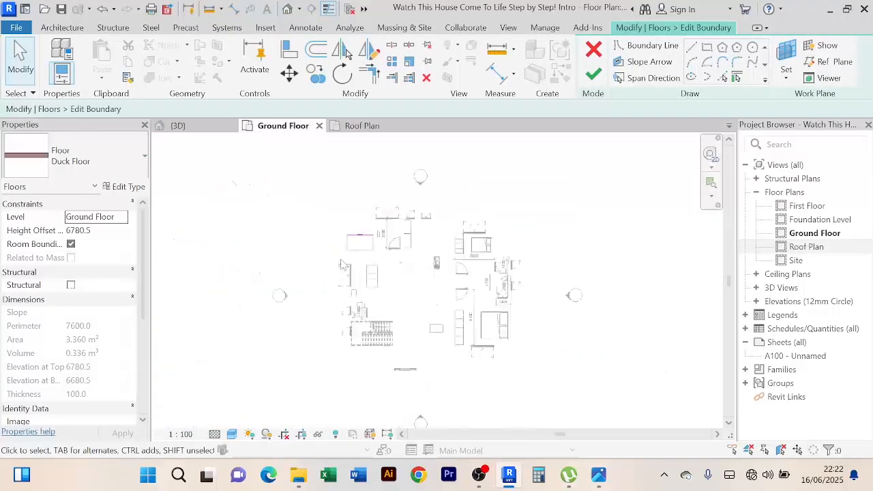
Move all four edges of the dining-side column's slab boundary inward by 180 mm towards its outer faces and finish the boundary edit
scroll(348, 238, "up", 3)
scroll(348, 239, "up", 3)
left_click(342, 264)
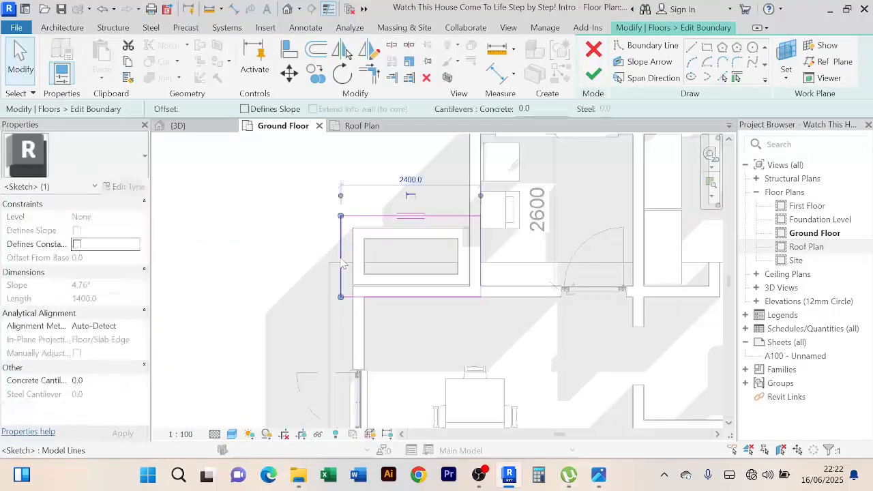
key("Right")
left_click(408, 298)
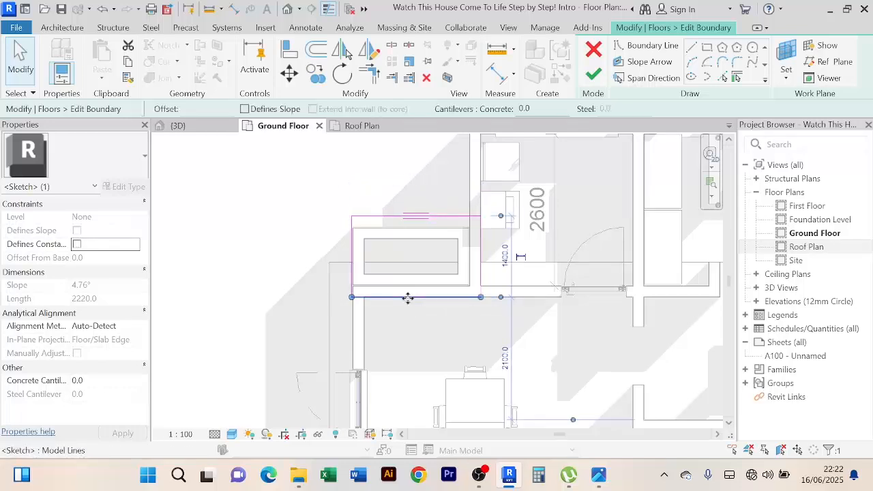
key("Up")
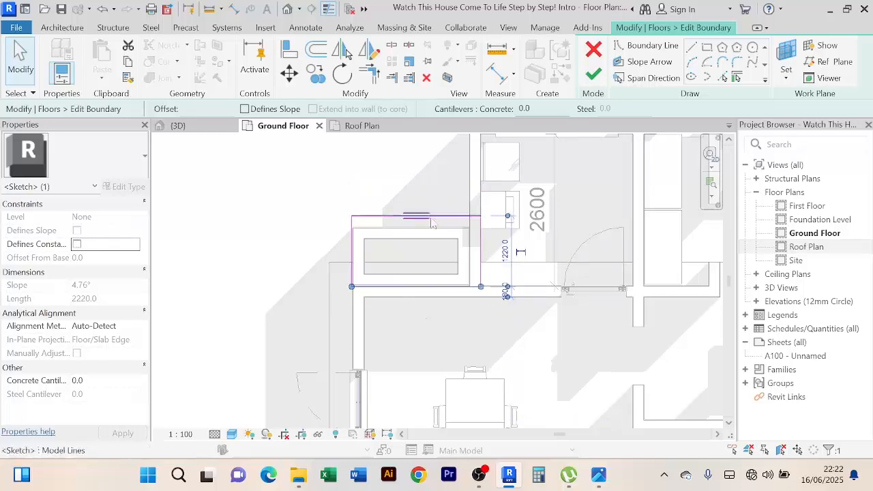
left_click(431, 217)
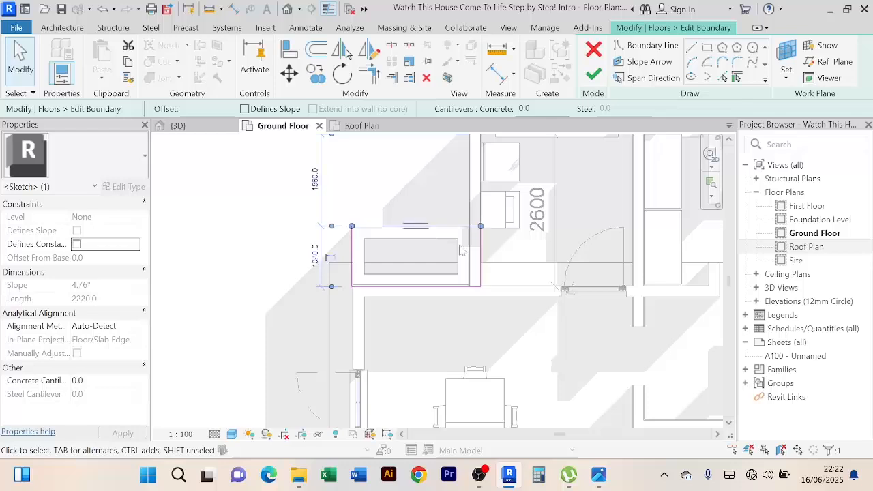
left_click(481, 265)
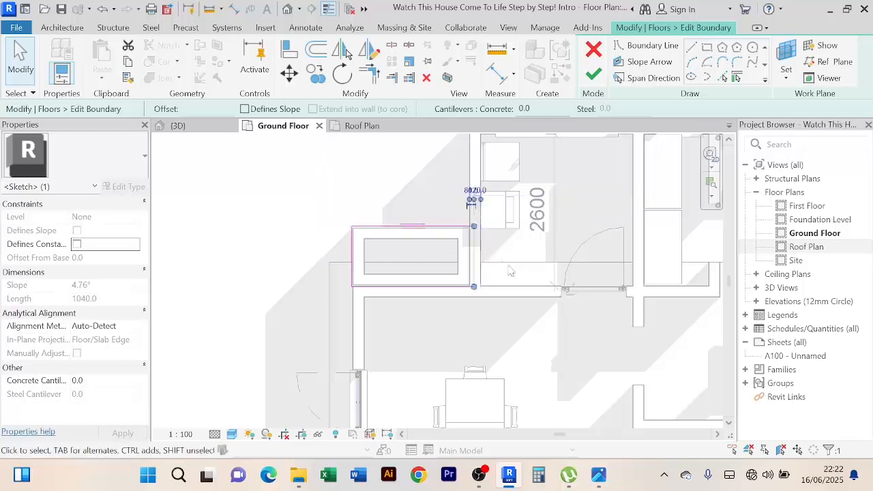
scroll(511, 270, "up", 1)
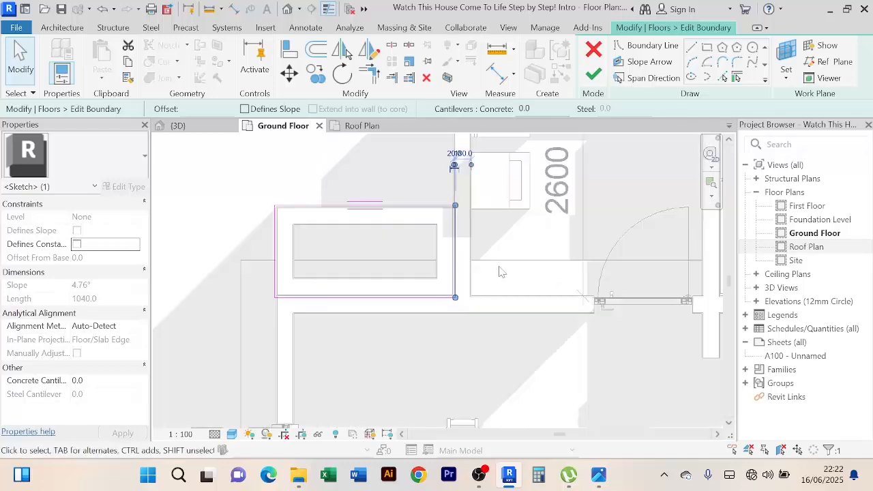
left_click(593, 73)
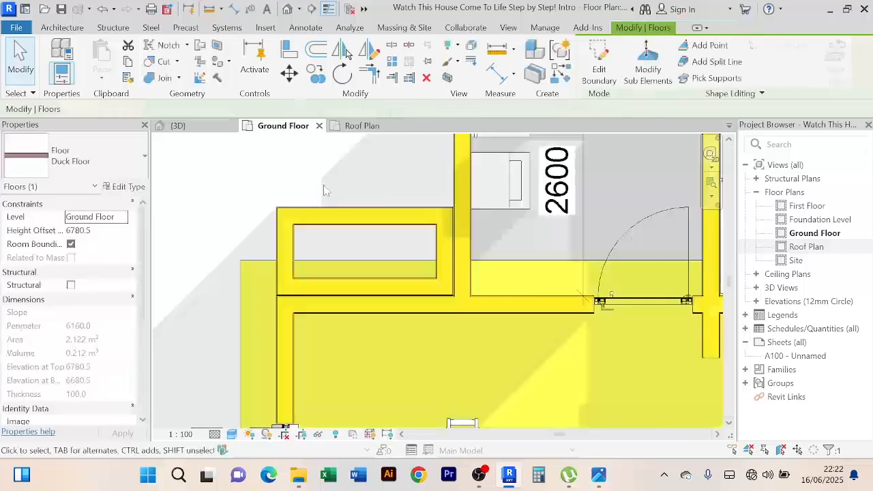
Examine the trimmed column cap slabs under the roof edge from the rear and front in the 3D view
left_click(196, 129)
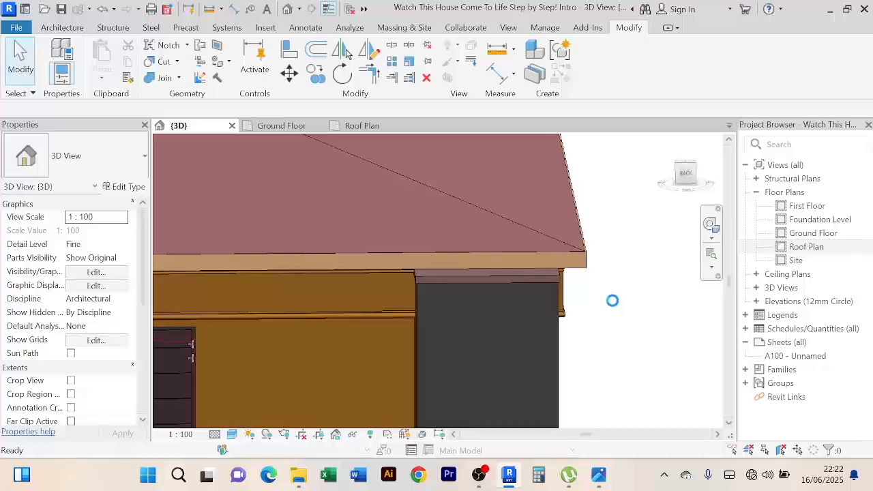
scroll(613, 301, "down", 1)
middle_click_drag(614, 336, 432, 327, "shift")
scroll(586, 305, "down", 2)
scroll(429, 273, "up", 3)
scroll(452, 270, "up", 3)
scroll(467, 317, "down", 2)
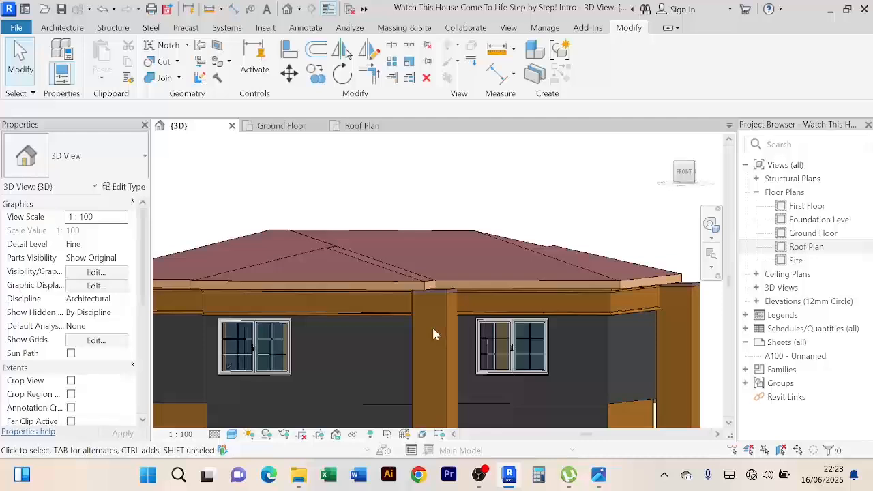
Examine where the front column's cap slab meets the fascia and the upper sweep beside it in the 3D view
scroll(432, 326, "up", 6)
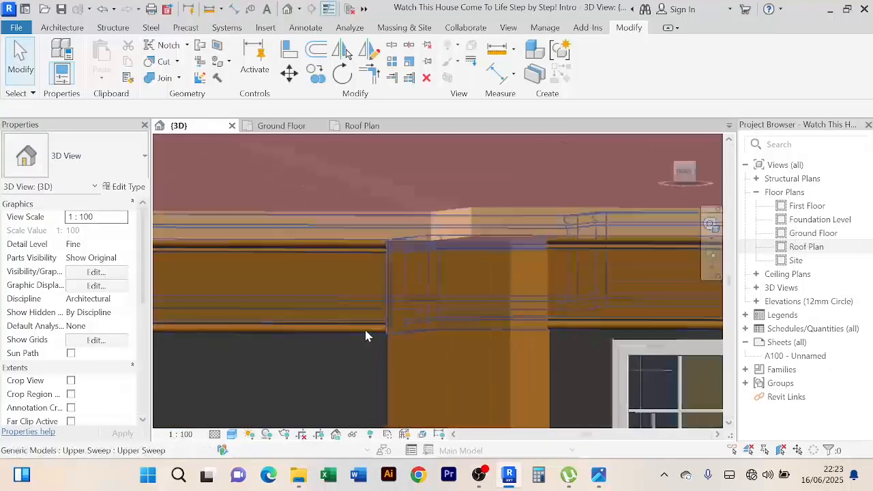
scroll(366, 330, "up", 3)
scroll(375, 278, "down", 4)
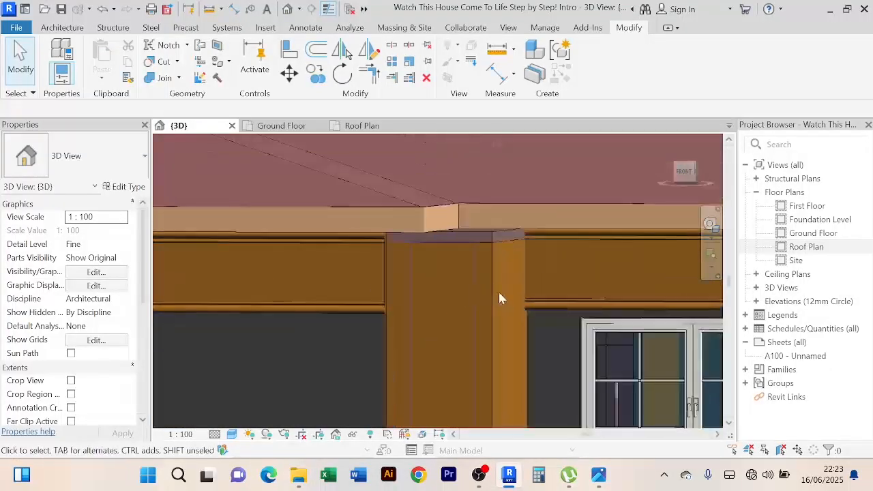
scroll(493, 288, "down", 5)
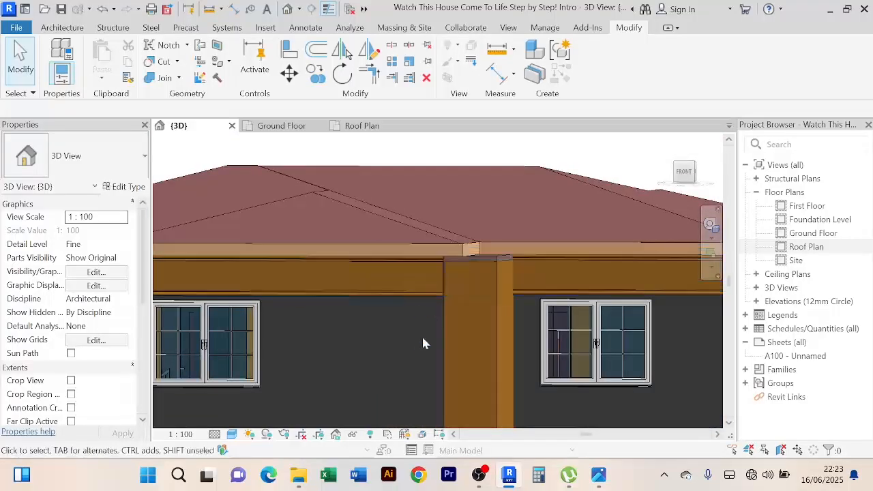
scroll(417, 295, "up", 3)
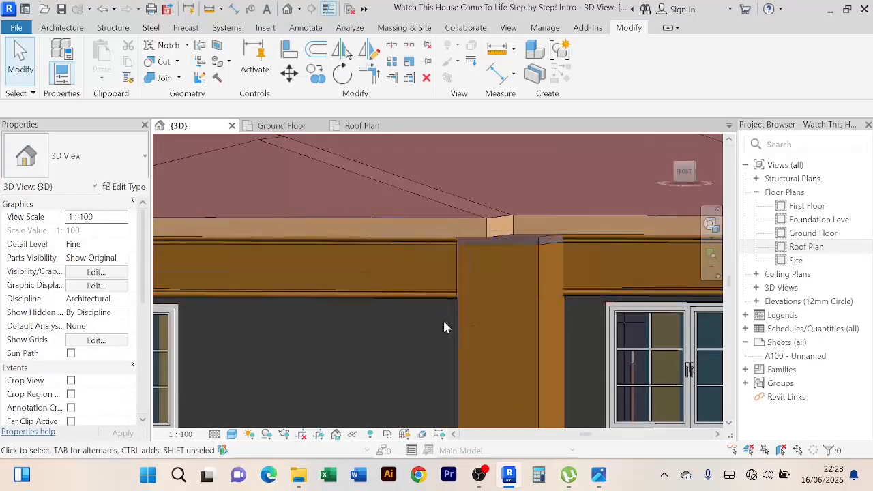
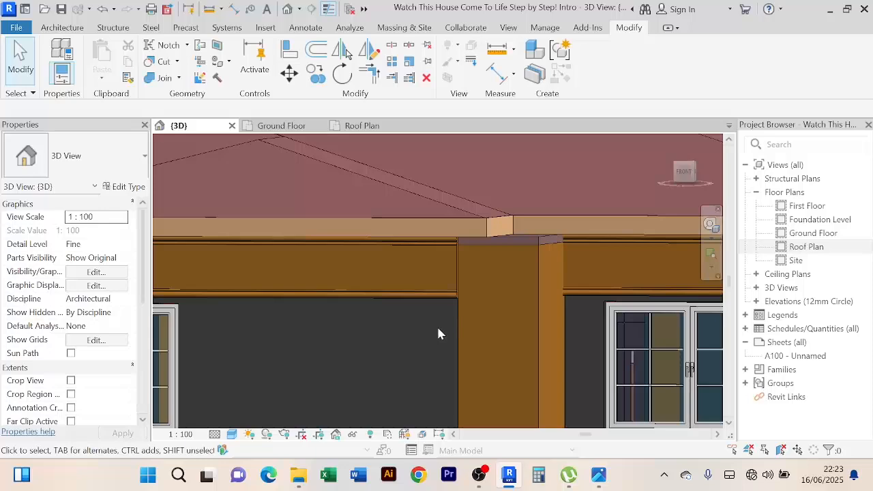
scroll(450, 317, "up", 3)
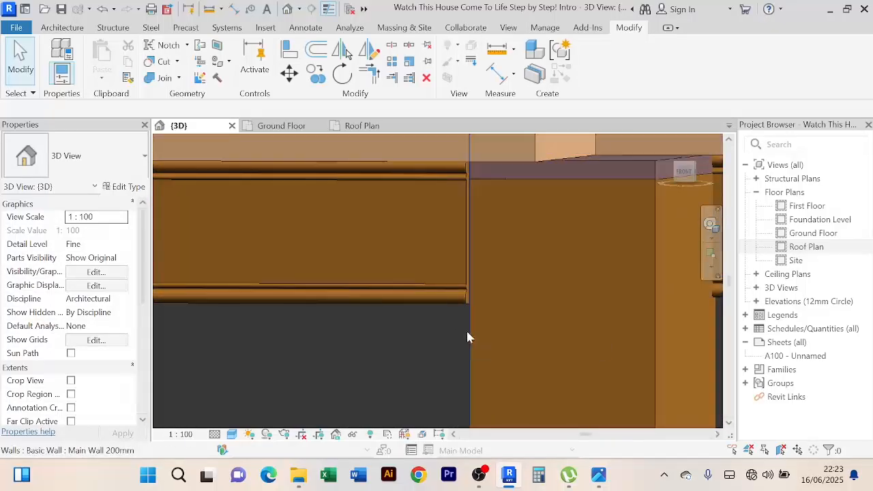
scroll(467, 338, "down", 4)
scroll(488, 320, "down", 4)
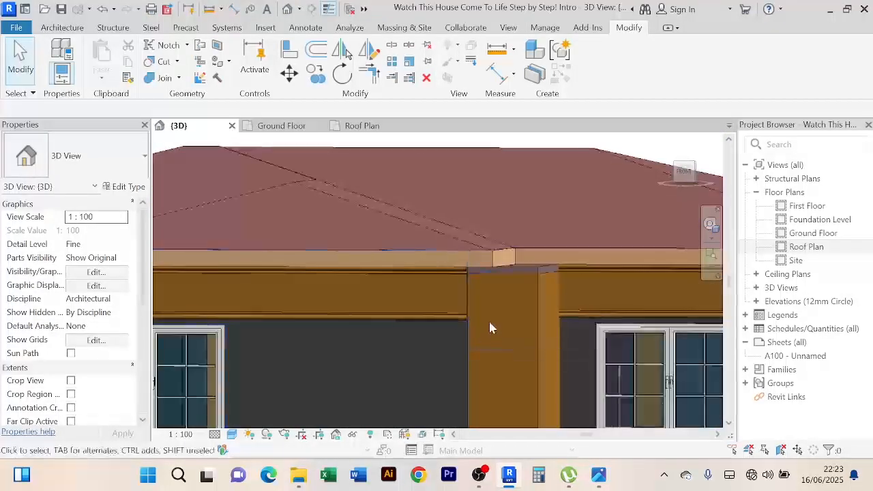
middle_click_drag(488, 320, 430, 357, "shift")
scroll(429, 358, "down", 1)
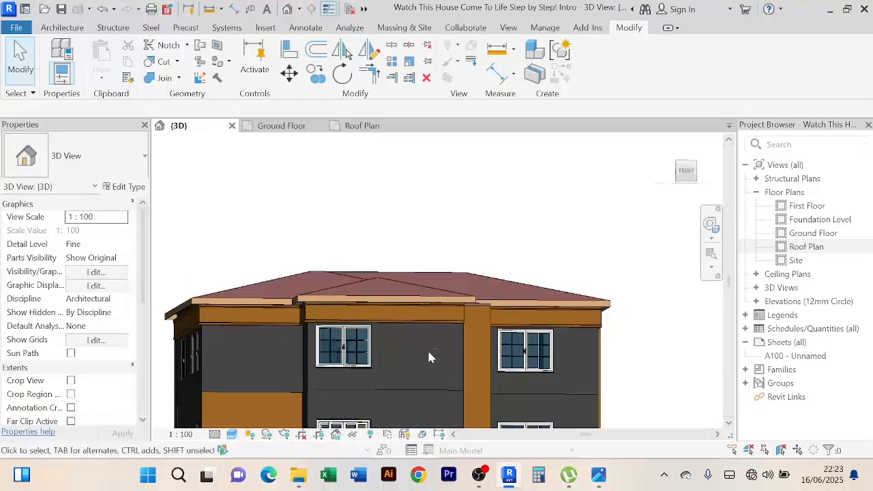
middle_click_drag(429, 358, 407, 361, "shift")
scroll(451, 334, "up", 3)
scroll(455, 328, "up", 1)
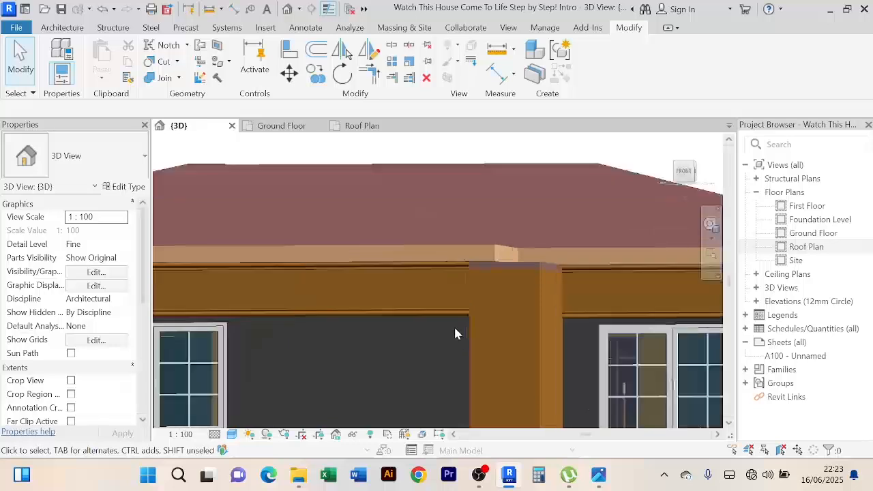
middle_click_drag(455, 329, 419, 347)
scroll(424, 341, "up", 3)
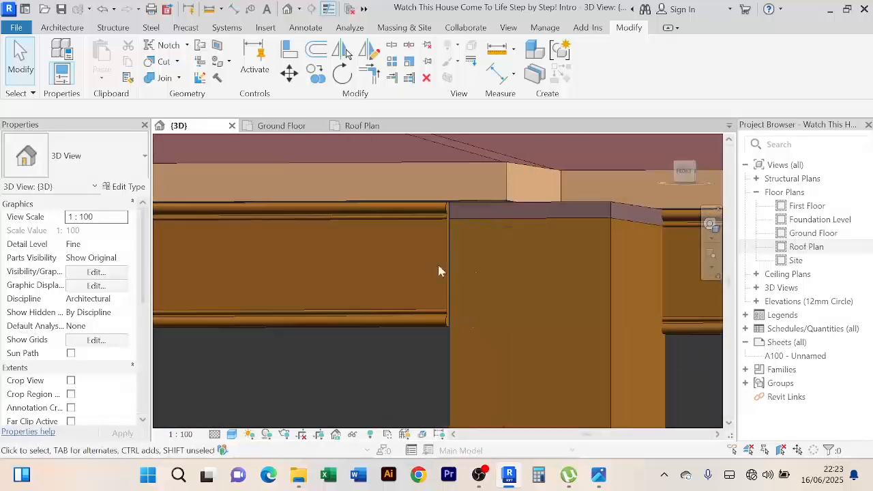
scroll(440, 338, "down", 3)
scroll(438, 338, "down", 2)
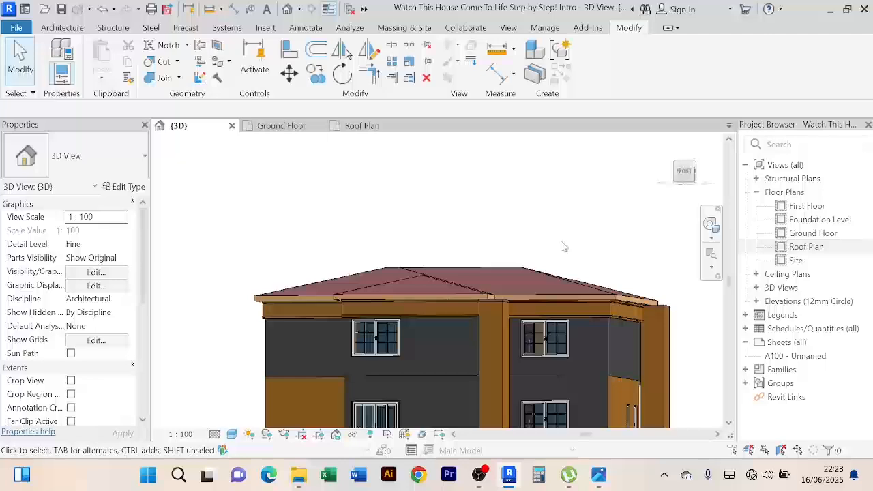
Inspect the front column's cap slab at the fascia corner from above and from the front
scroll(564, 247, "down", 2)
middle_click_drag(564, 247, 529, 312, "shift")
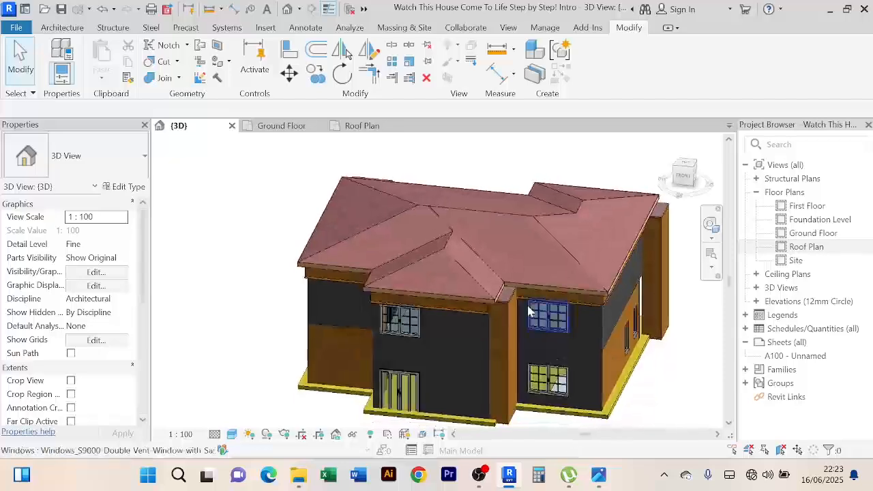
scroll(529, 312, "up", 5)
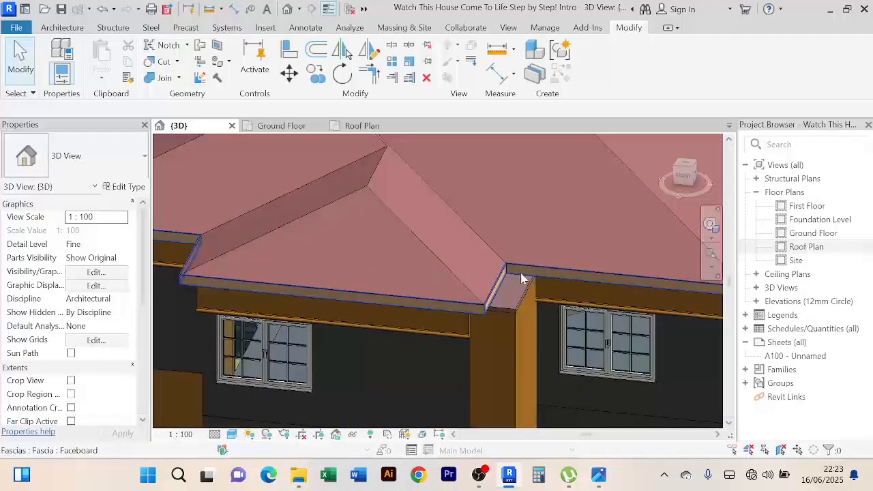
scroll(520, 279, "up", 5)
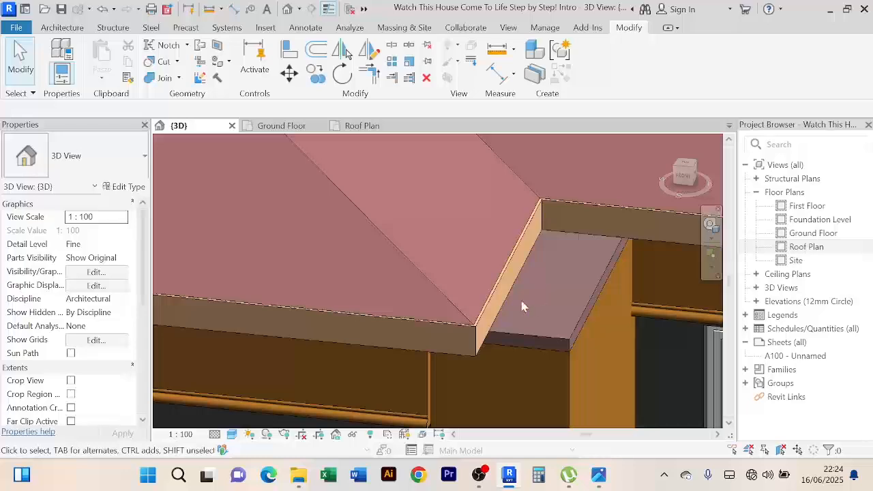
scroll(523, 289, "down", 2)
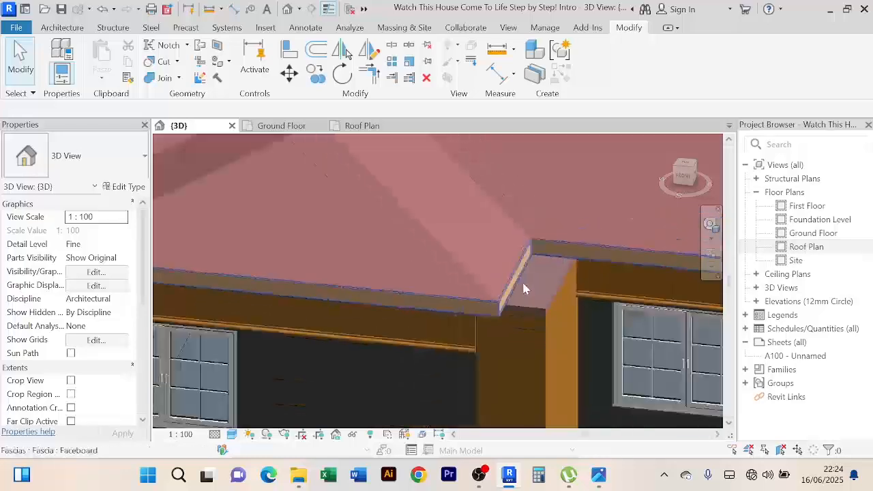
scroll(523, 289, "down", 3)
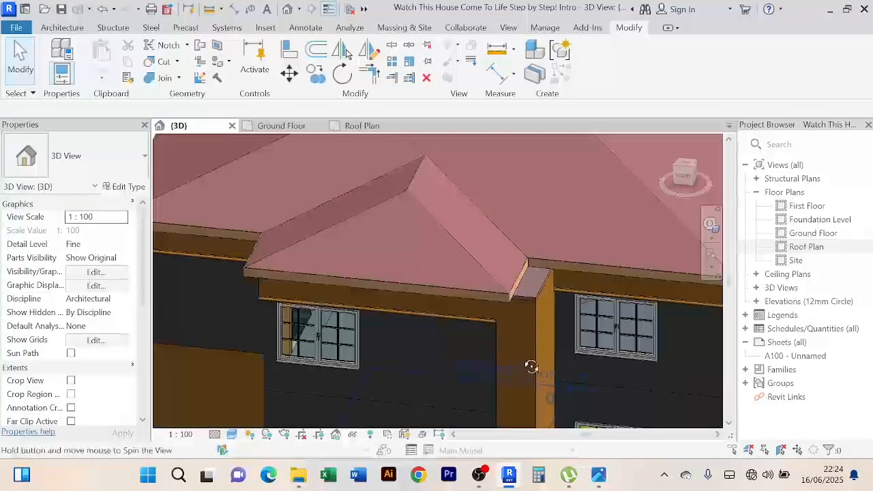
middle_click_drag(532, 366, 517, 283, "shift")
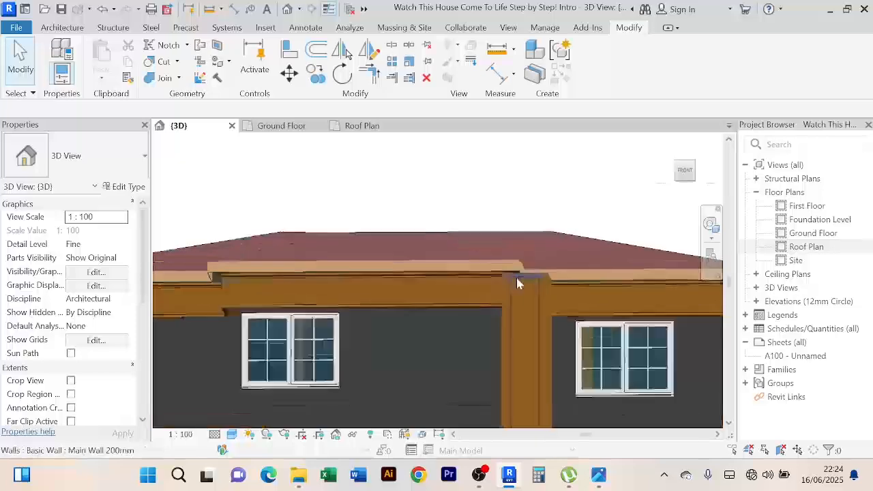
scroll(517, 278, "down", 2)
middle_click_drag(490, 337, 485, 296)
scroll(489, 279, "down", 3)
scroll(470, 316, "up", 4)
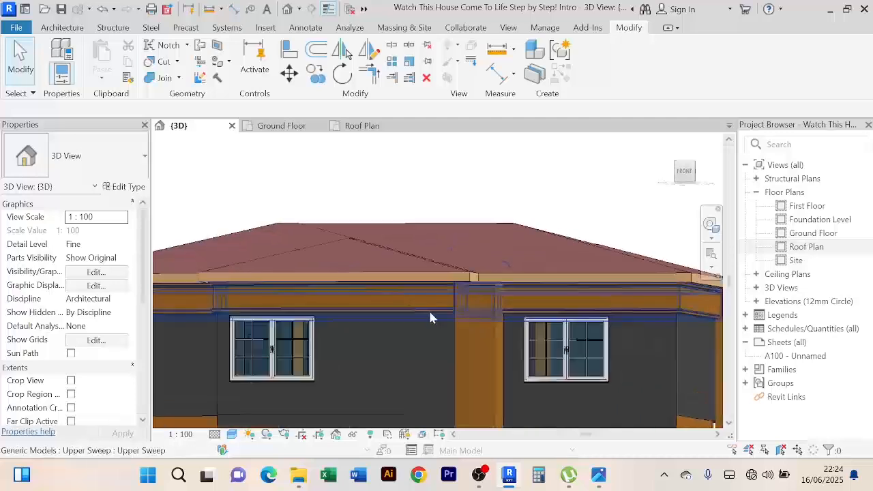
scroll(403, 310, "up", 3)
left_click(412, 311)
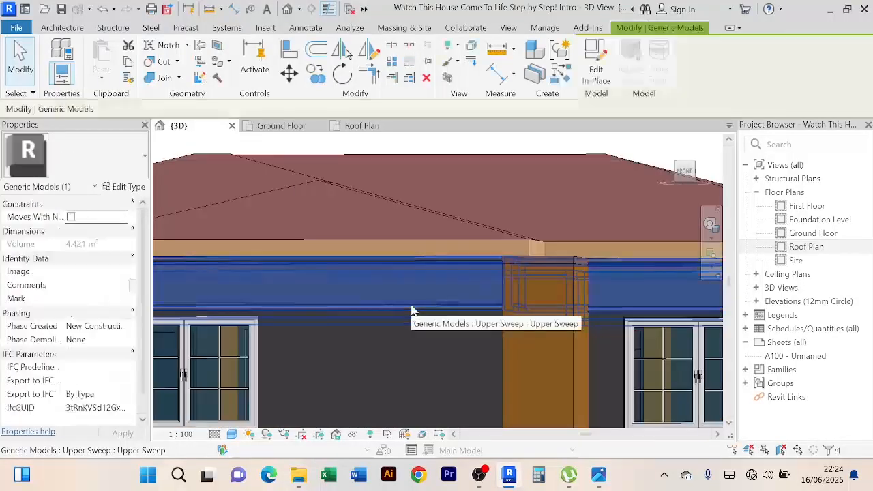
left_click(598, 75)
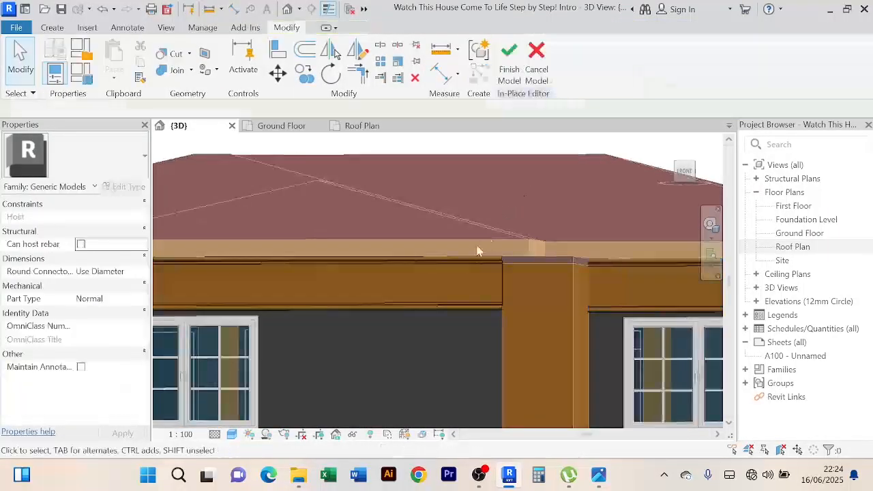
left_click(471, 312)
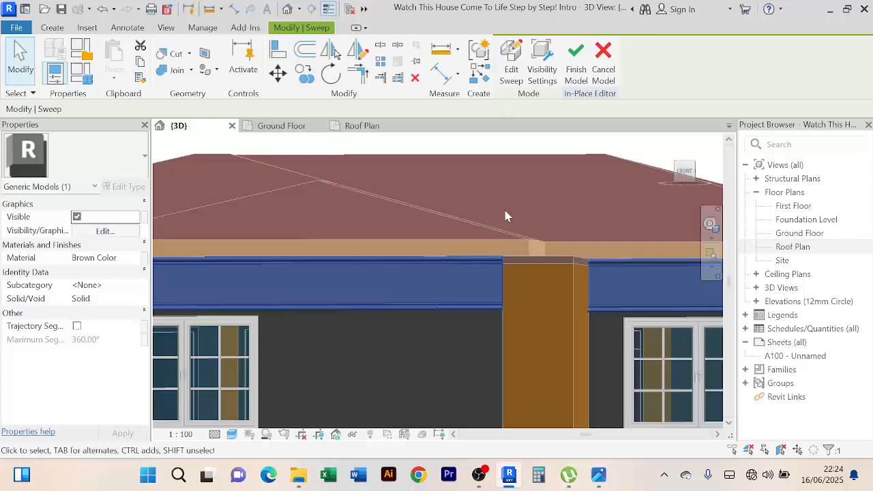
left_click(511, 60)
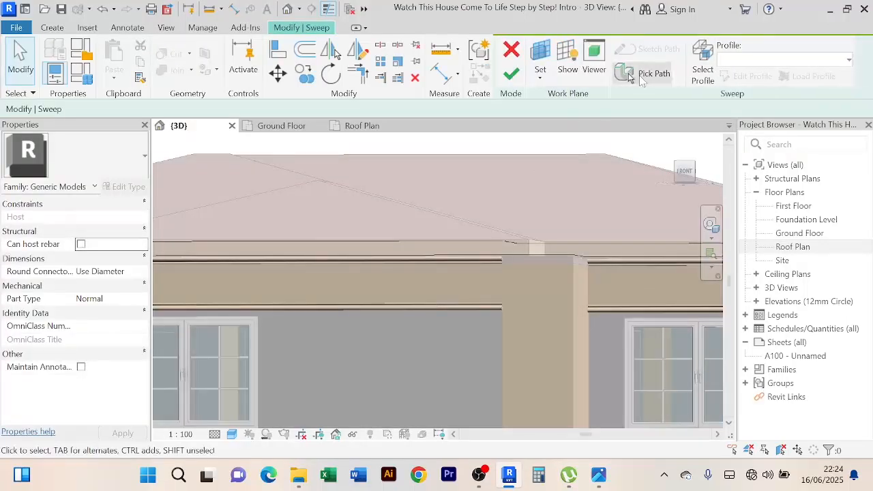
left_click(641, 76)
left_click(544, 75)
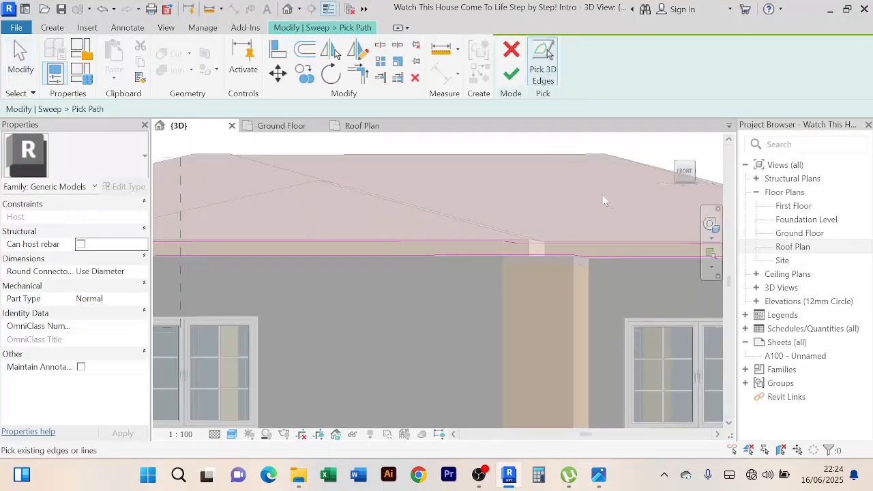
scroll(551, 273, "up", 3)
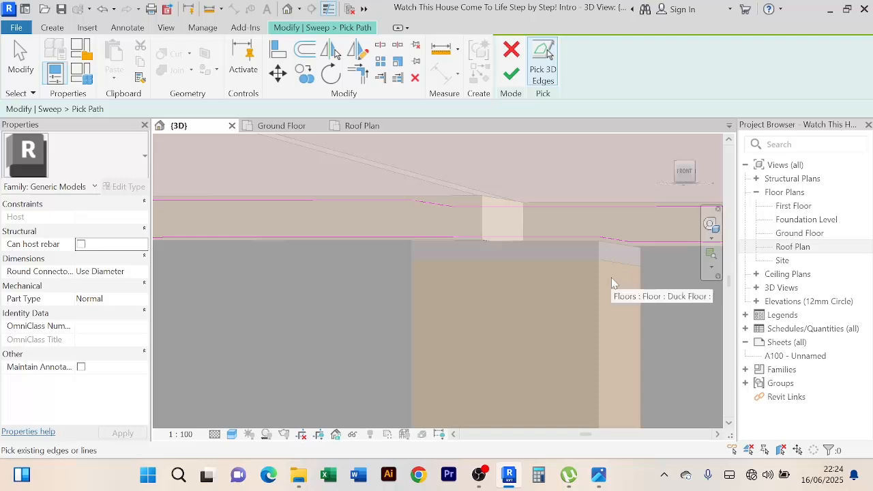
middle_click_drag(614, 280, 572, 322)
scroll(480, 243, "up", 4)
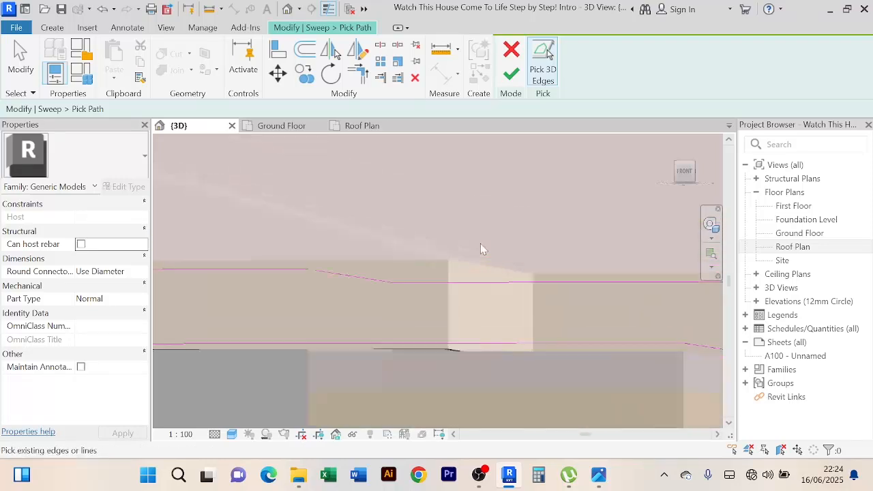
scroll(314, 287, "down", 3)
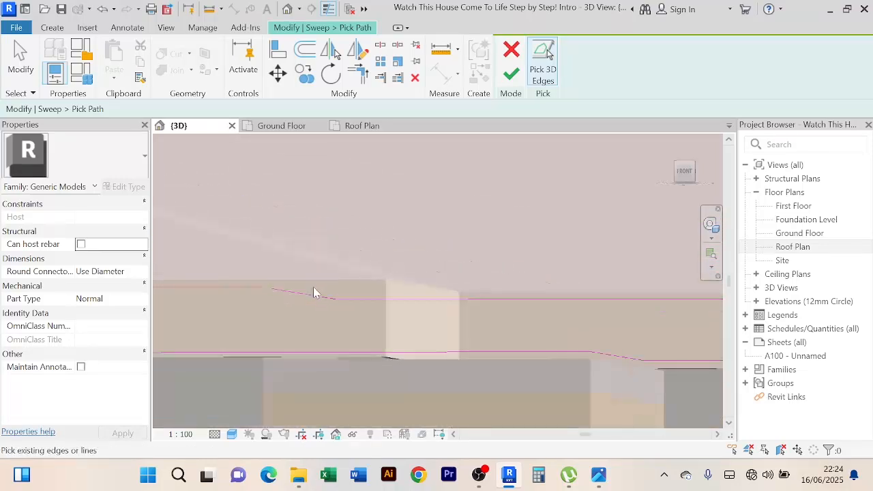
scroll(410, 259, "down", 2)
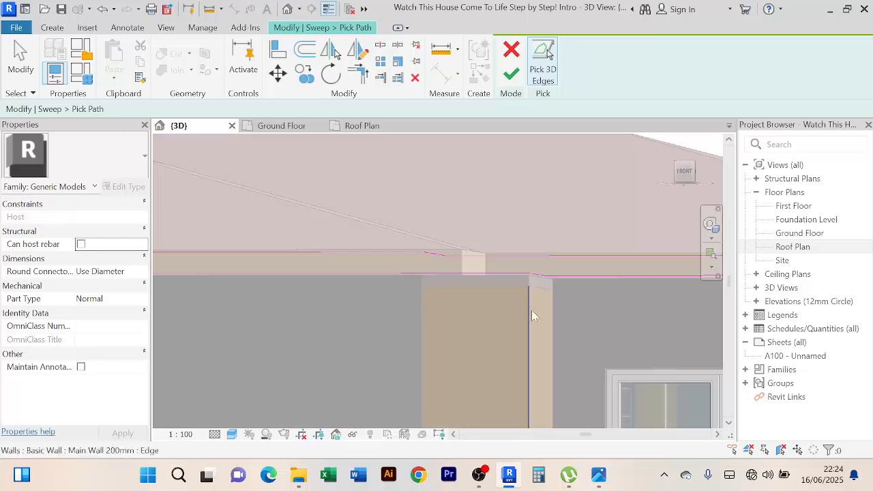
scroll(532, 307, "down", 5)
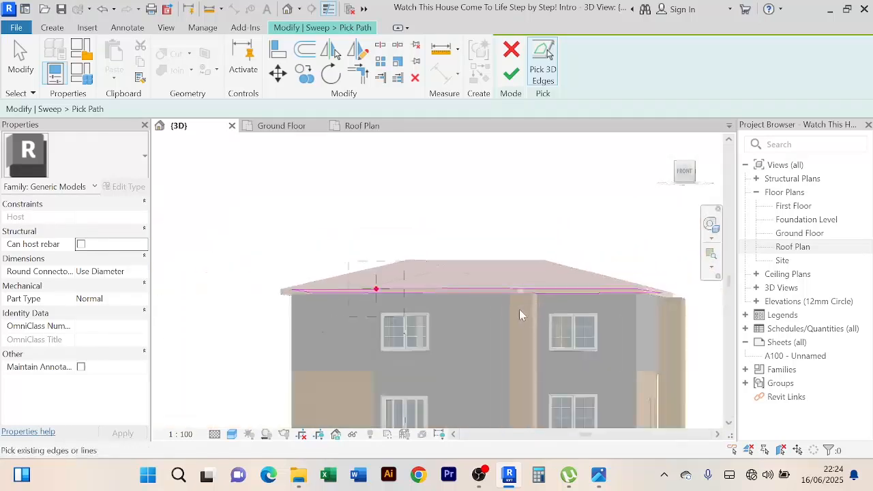
scroll(520, 310, "up", 5)
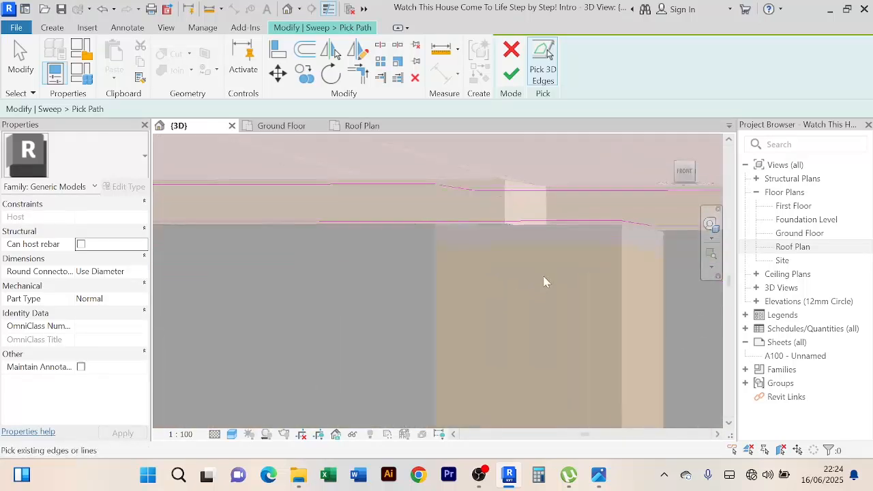
scroll(537, 290, "down", 2)
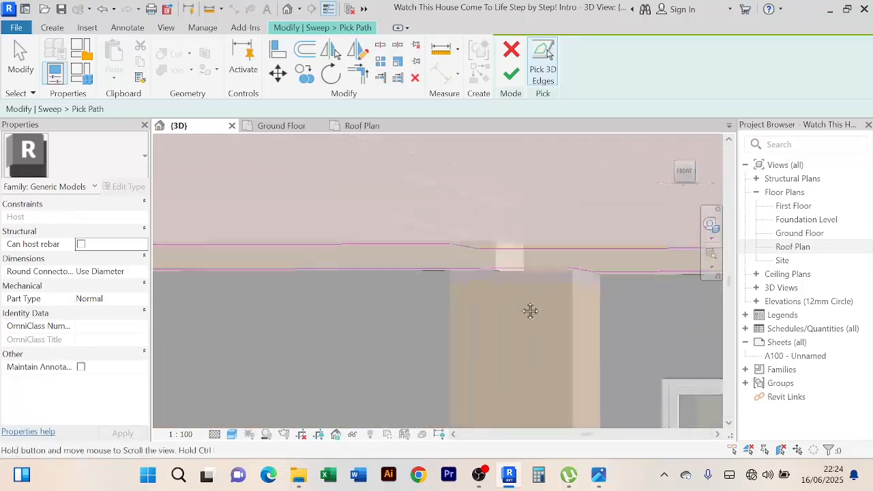
left_click(512, 72)
left_click(511, 50)
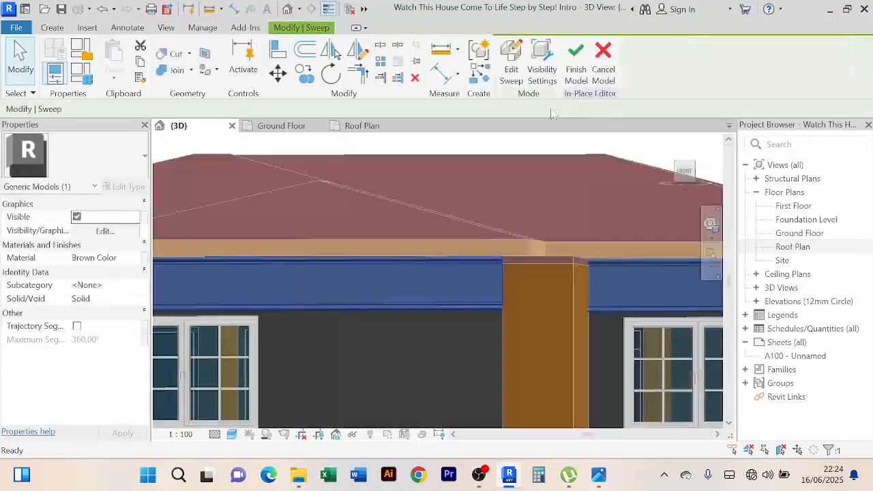
left_click(576, 62)
Review the roof edge, upper sweep and tall columns on the rear, side and front of the house in the 3D view
scroll(552, 192, "down", 5)
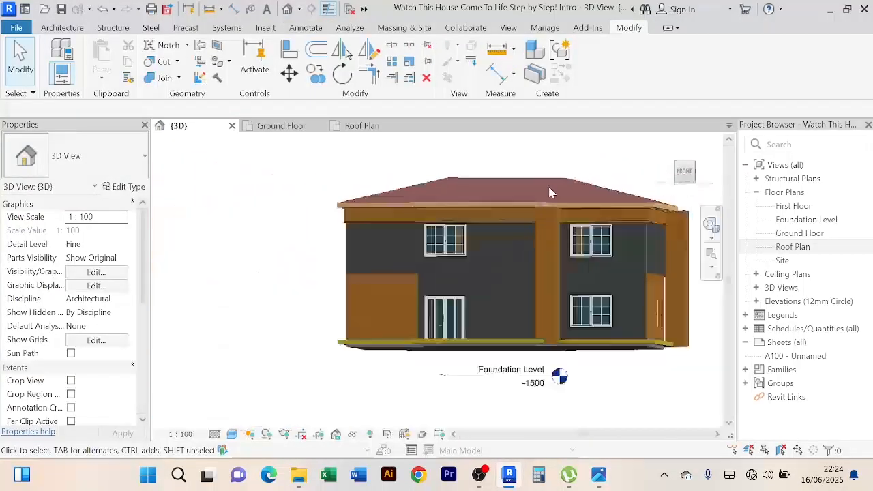
middle_click_drag(298, 195, 553, 203, "shift")
scroll(450, 207, "up", 2)
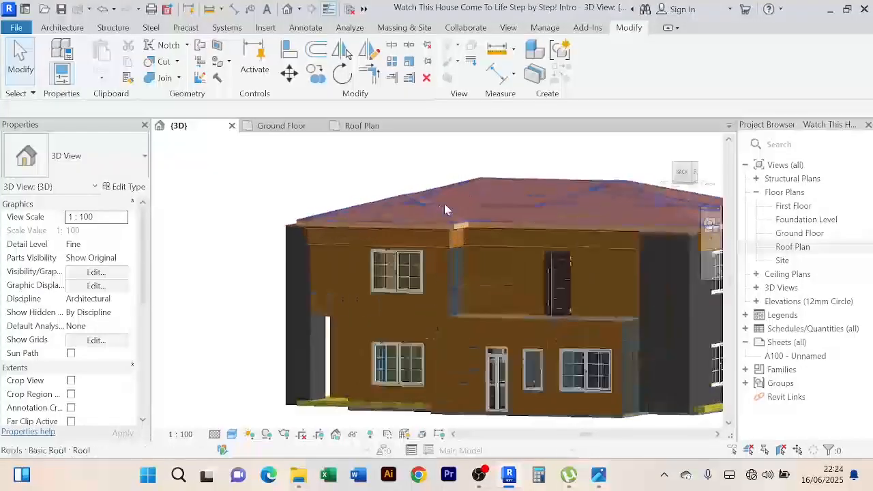
middle_click_drag(444, 208, 353, 253)
middle_click_drag(437, 256, 535, 224, "shift")
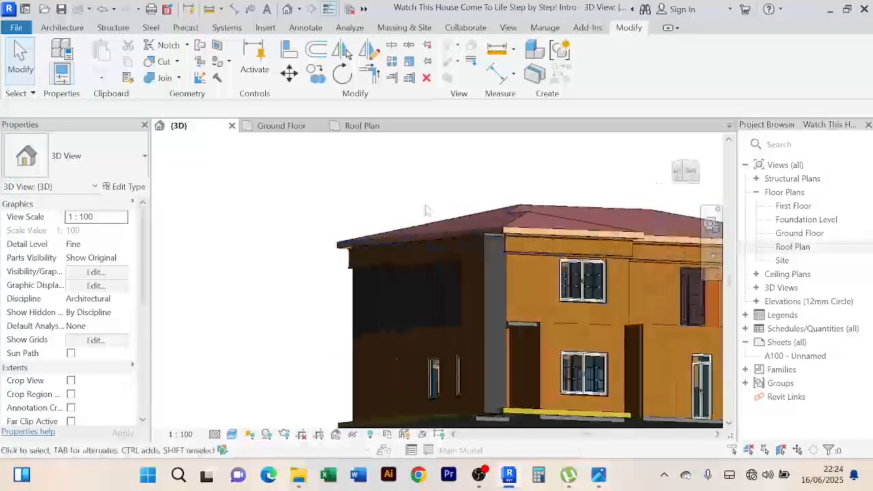
scroll(427, 209, "down", 1)
middle_click_drag(418, 217, 326, 237)
middle_click_drag(326, 237, 563, 244, "shift")
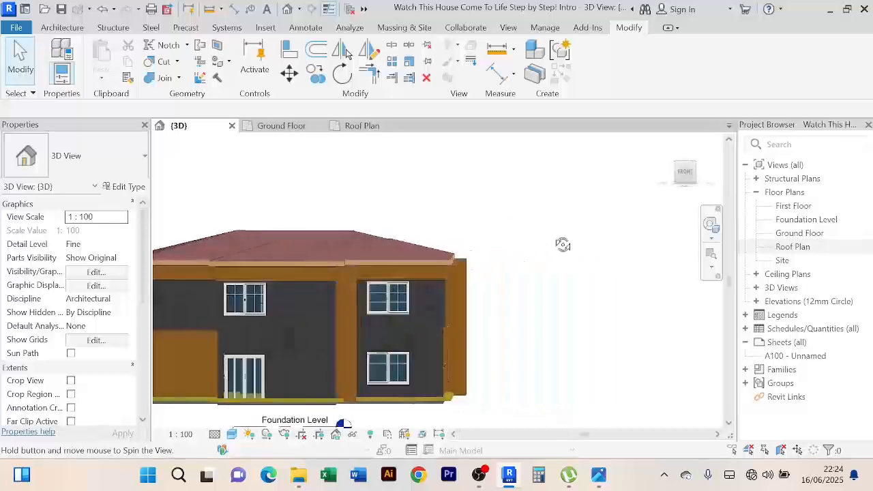
Review the house's front facade, its tall columns and the roof edge from the front and front-left in the 3D view
scroll(460, 209, "down", 2)
middle_click(461, 209)
middle_click(461, 209)
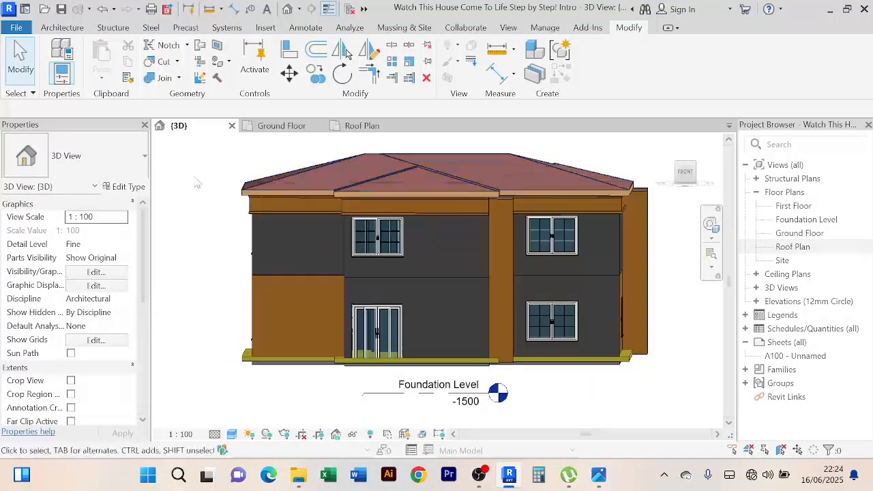
middle_click_drag(212, 182, 241, 202)
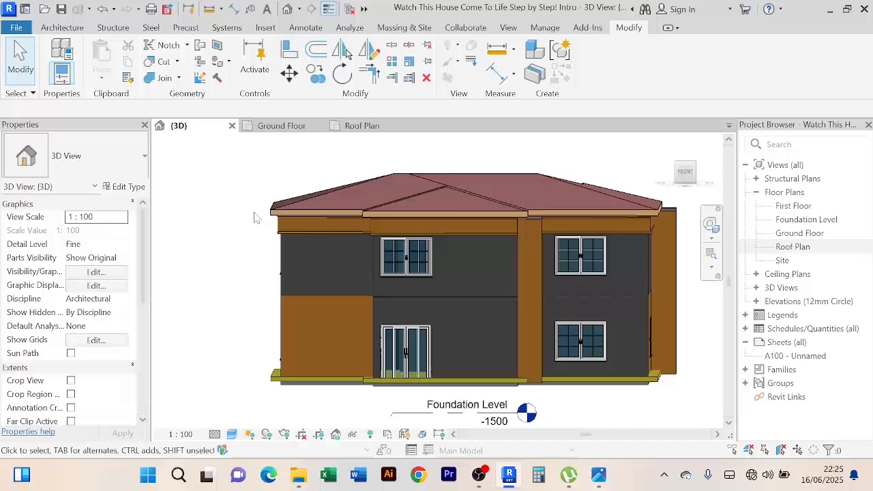
middle_click_drag(240, 262, 364, 179, "shift")
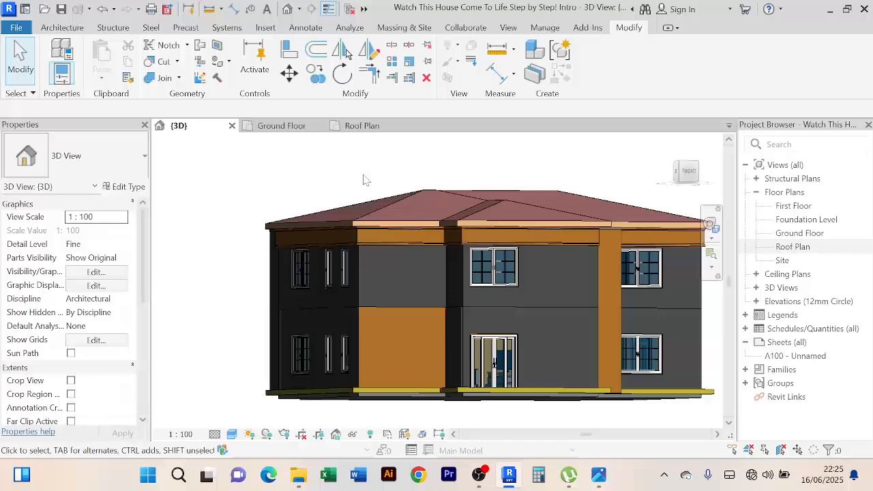
scroll(360, 180, "up", 2)
scroll(360, 179, "down", 1)
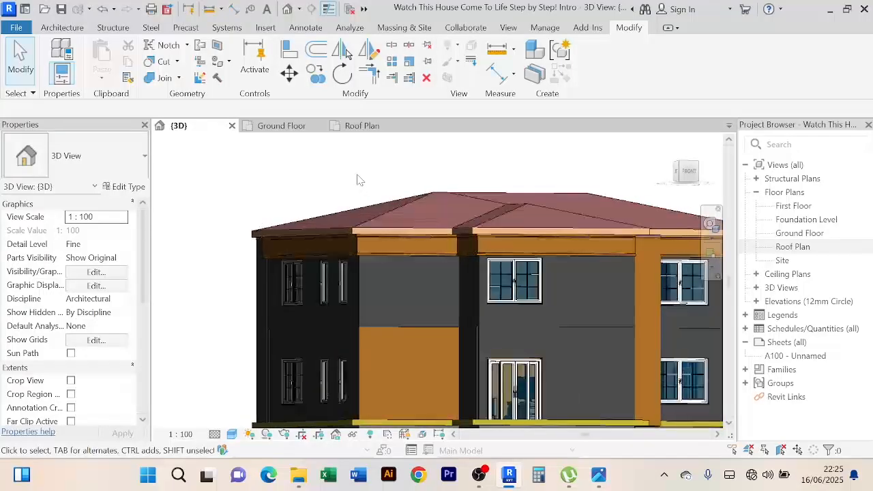
middle_click_drag(355, 176, 306, 201, "shift")
scroll(354, 183, "up", 1)
middle_click_drag(360, 195, 304, 164)
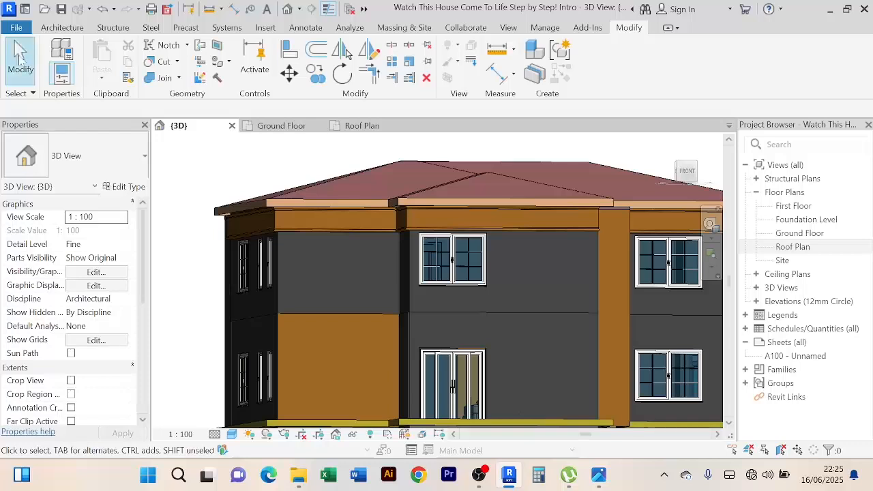
Create a new family from the Metric Column template
left_click(13, 28)
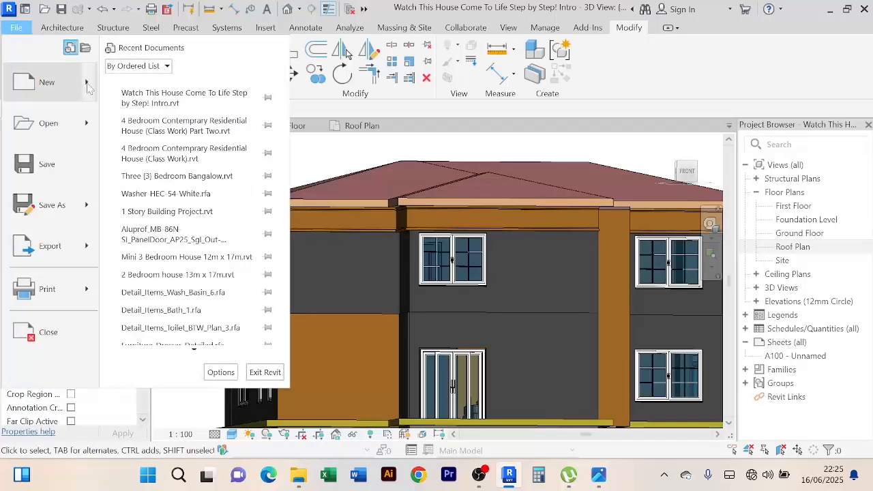
mouse_move(83, 86)
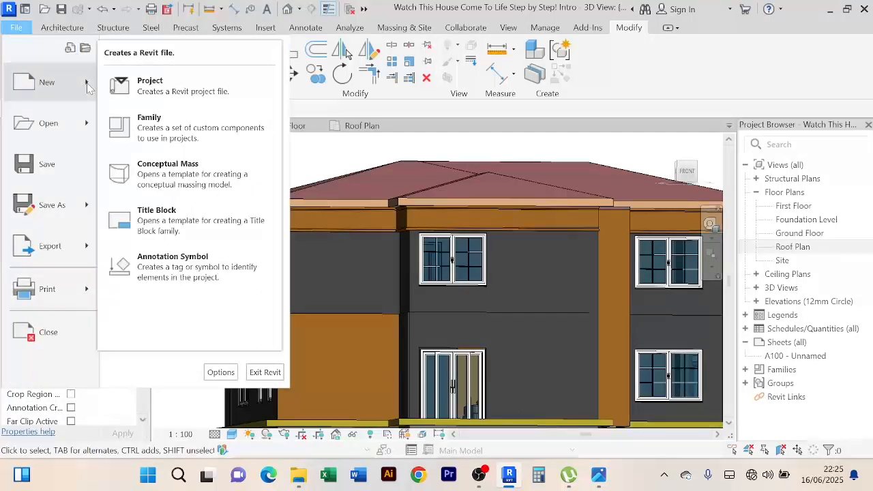
left_click(161, 124)
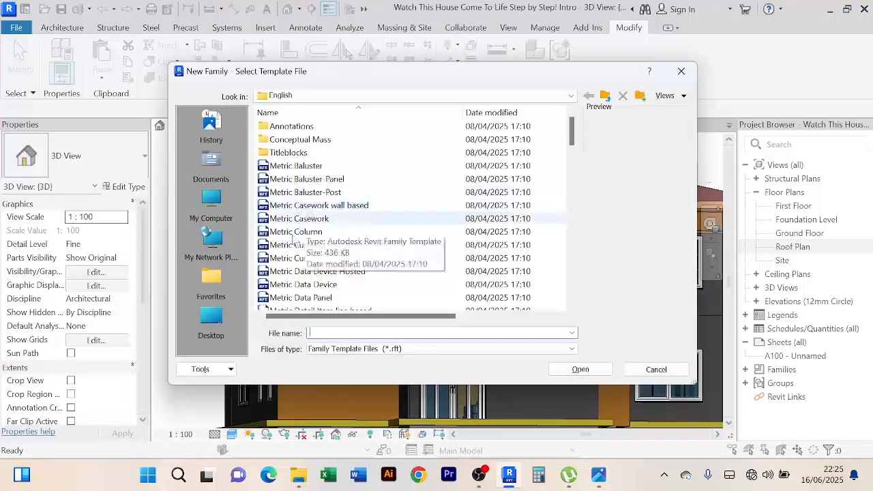
left_click(293, 232)
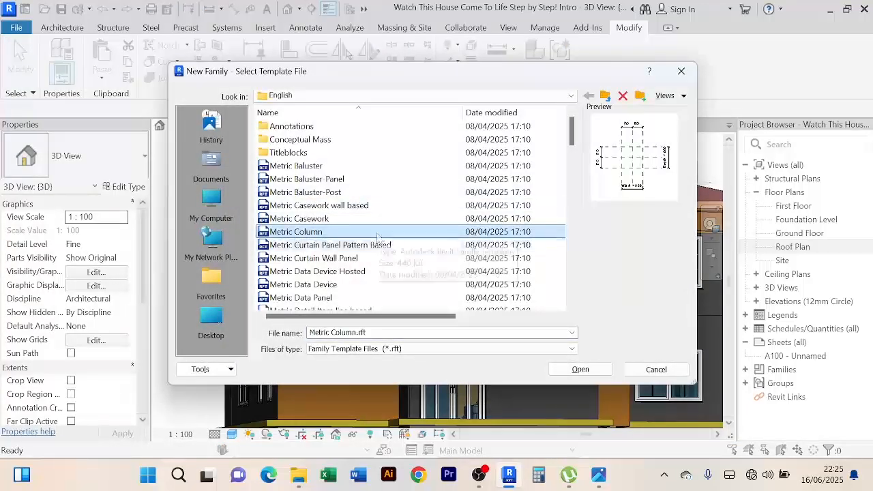
left_click(579, 370)
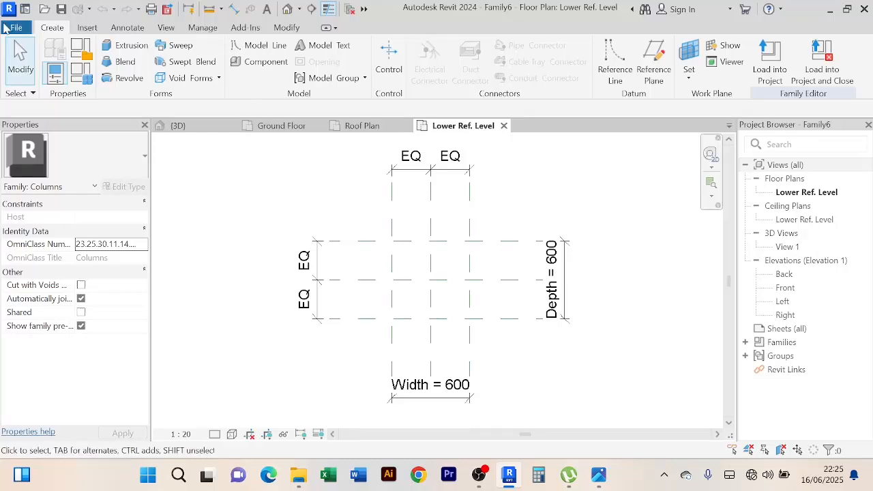
Create a new family from the Metric Generic Model template
left_click(10, 28)
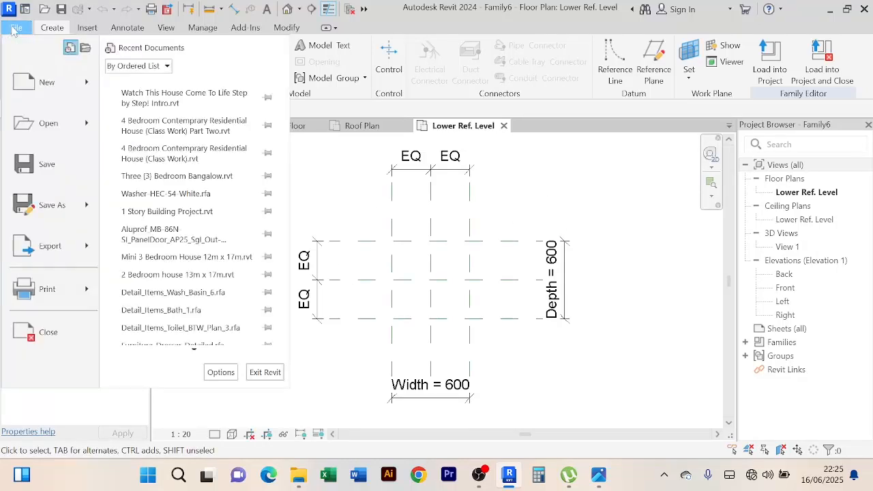
mouse_move(84, 87)
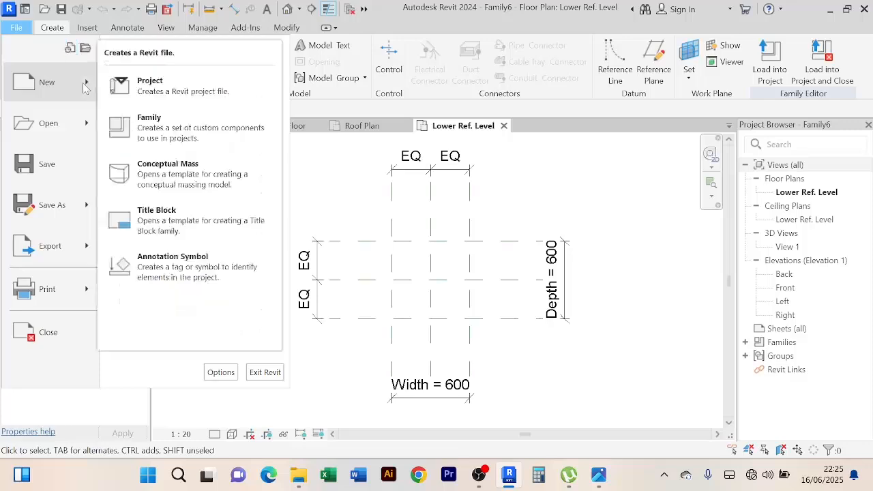
left_click(176, 133)
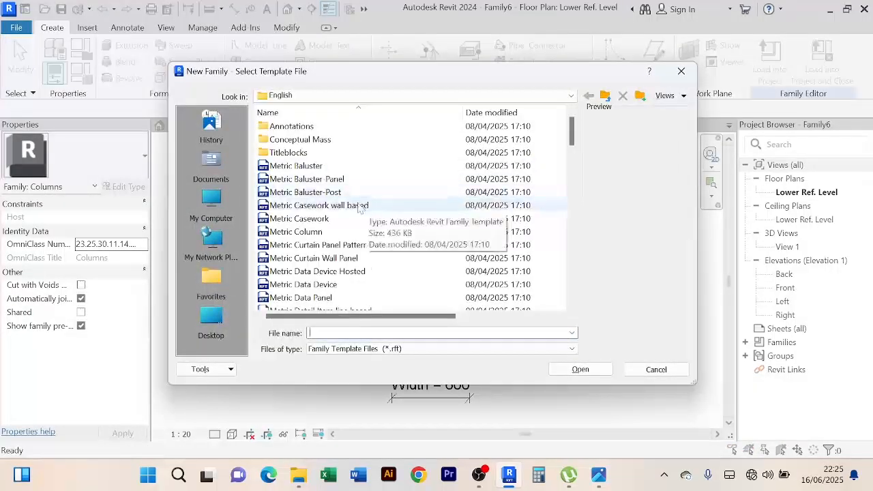
scroll(359, 208, "down", 8)
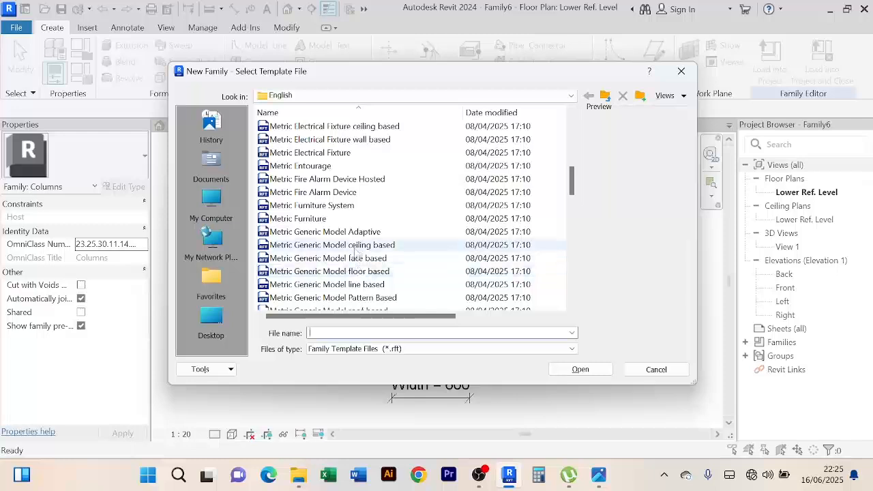
scroll(367, 285, "down", 1)
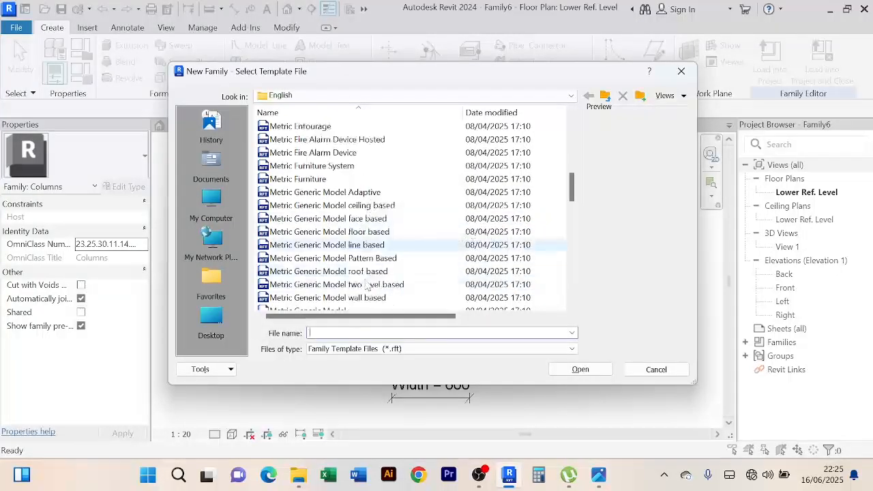
scroll(367, 284, "down", 2)
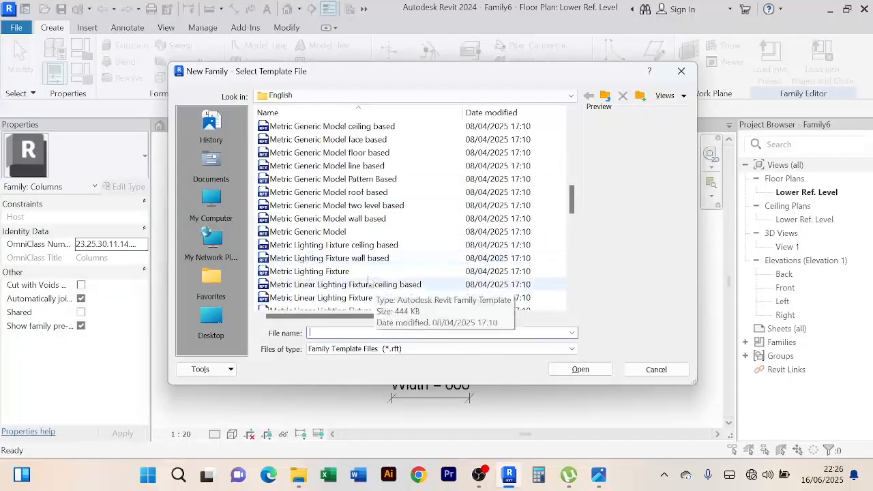
left_click(345, 233)
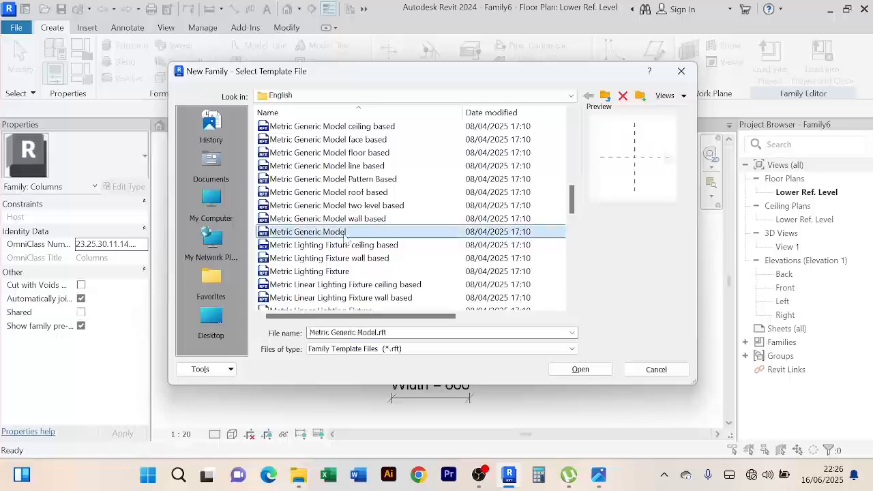
left_click(581, 370)
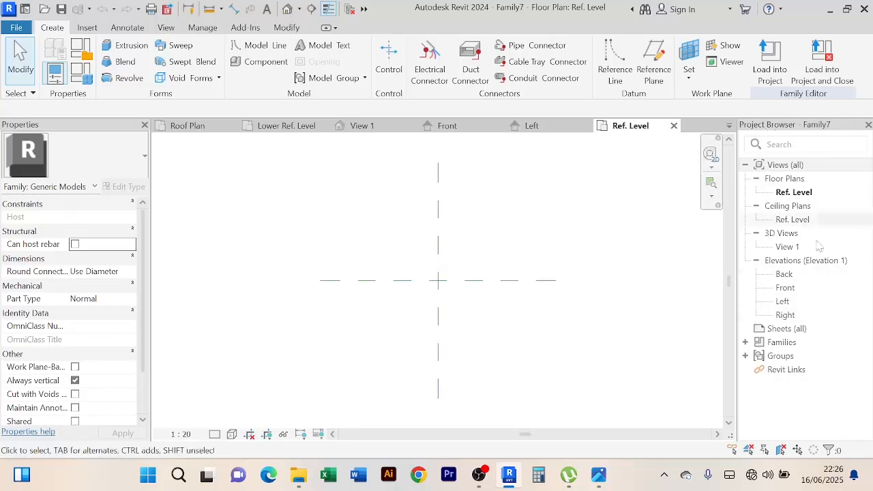
In the Front elevation, start a solid revolve and draw its axis about 1000 mm up the centre plane from the reference level
double_click(792, 289)
scroll(488, 290, "down", 2)
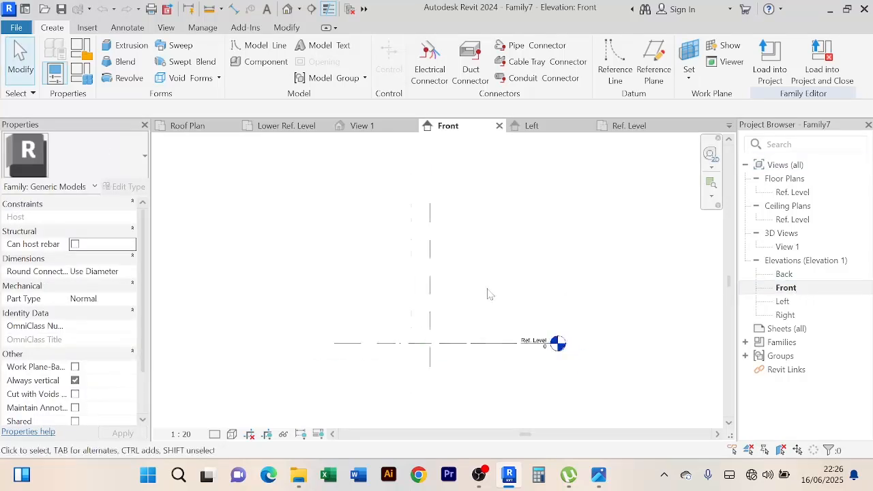
middle_click_drag(493, 296, 480, 266)
scroll(421, 300, "up", 3)
middle_click_drag(441, 289, 451, 269)
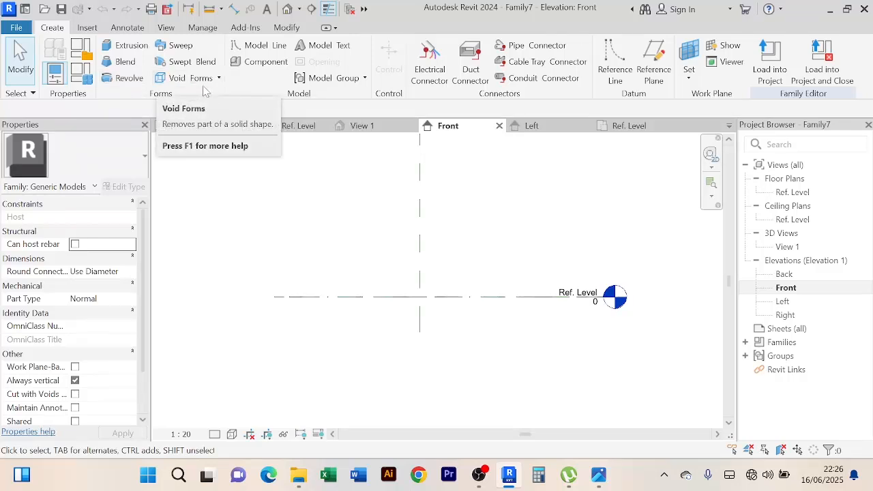
left_click(123, 79)
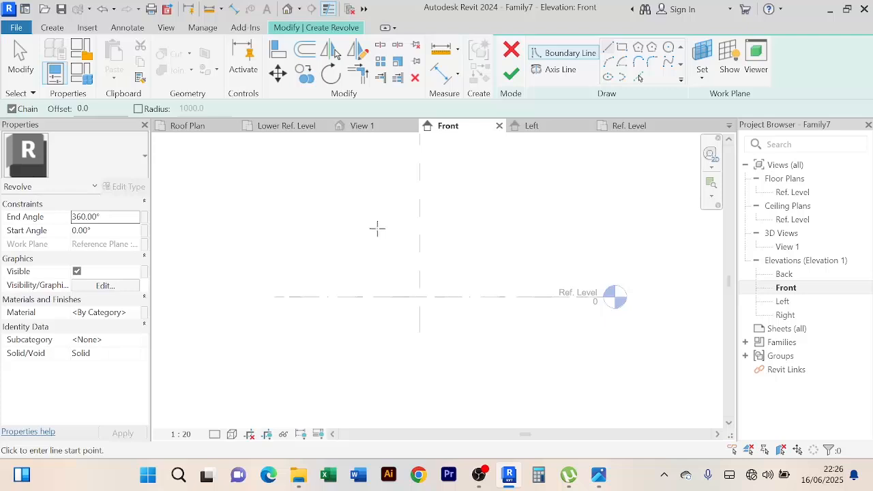
left_click(556, 70)
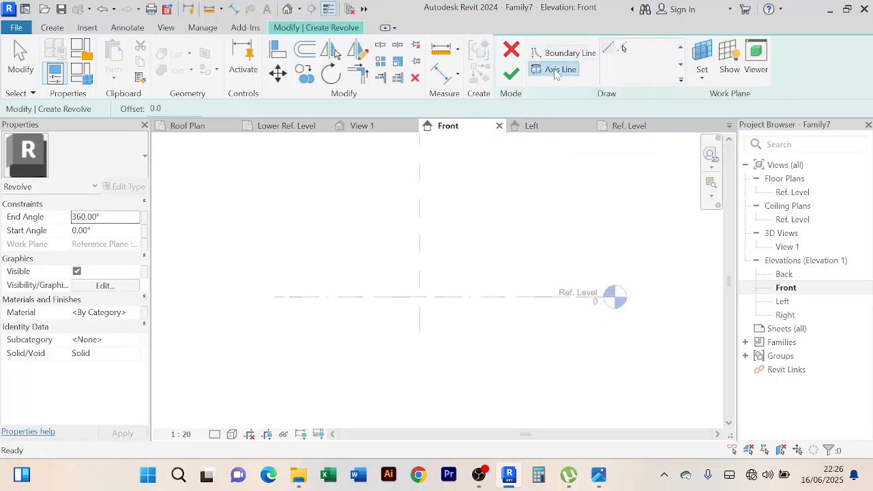
left_click(420, 297)
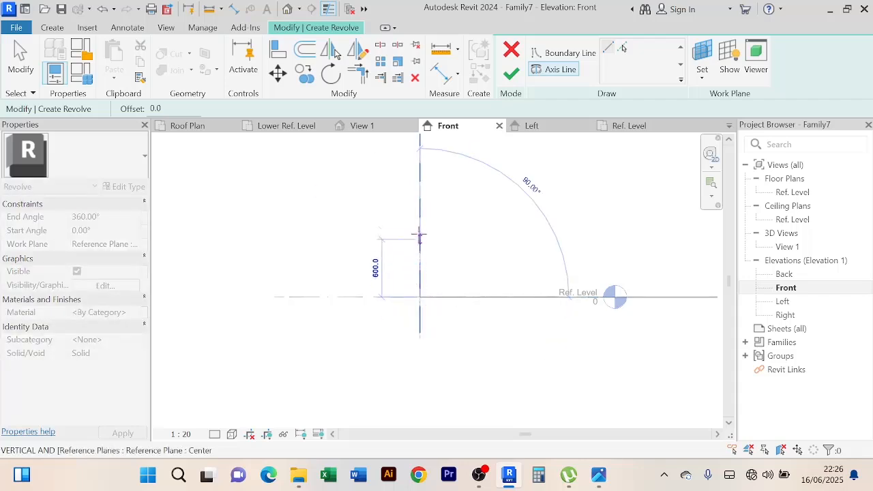
left_click(421, 200)
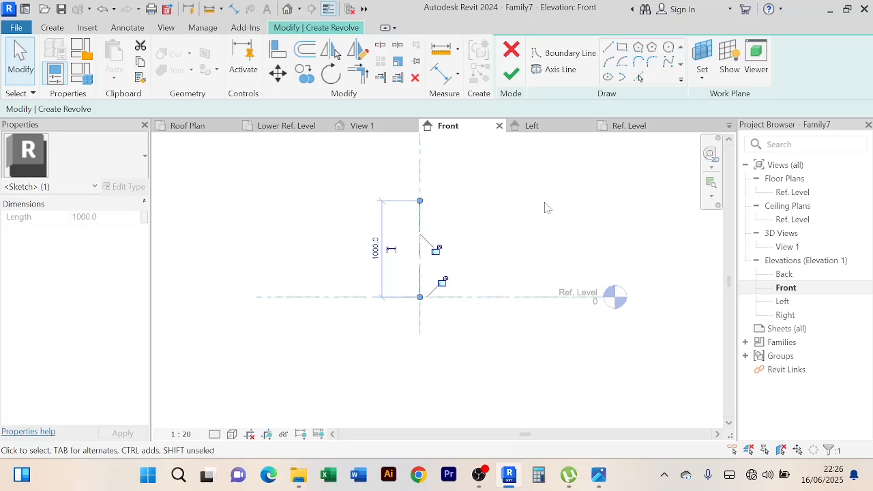
Draw the revolve profile's first boundary line 300 mm vertically upward from the base of the axis
left_click(570, 55)
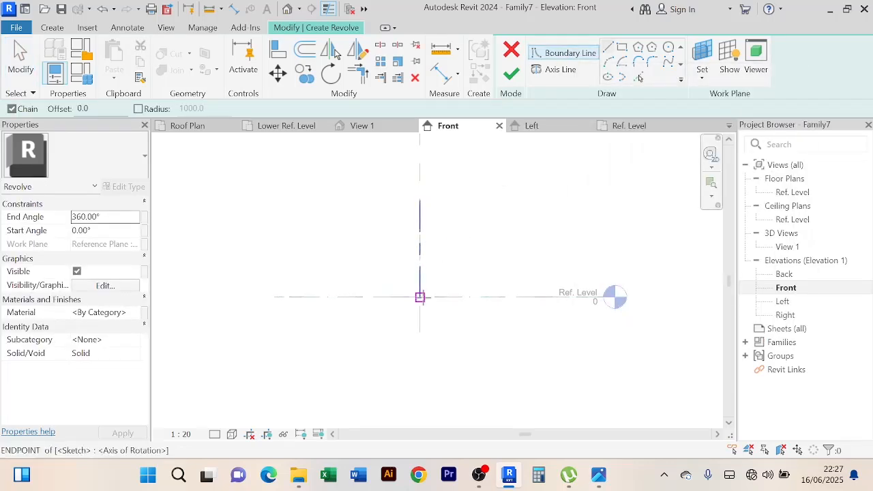
left_click(420, 297)
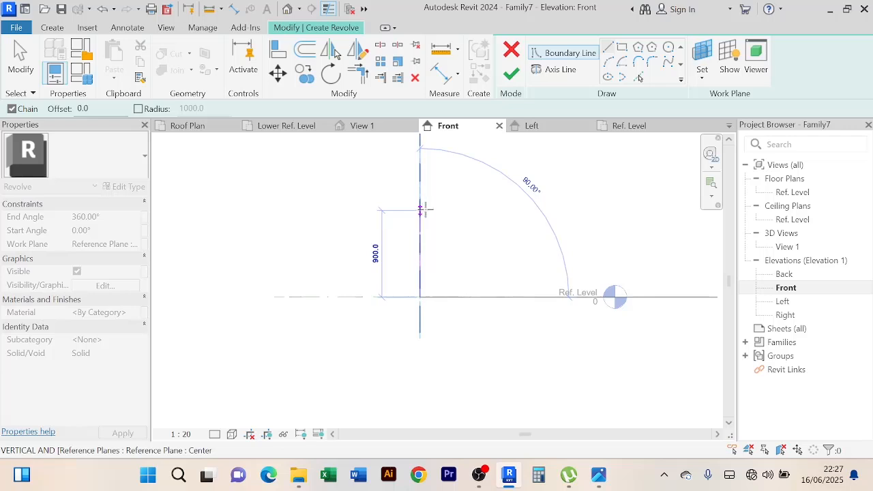
type("300")
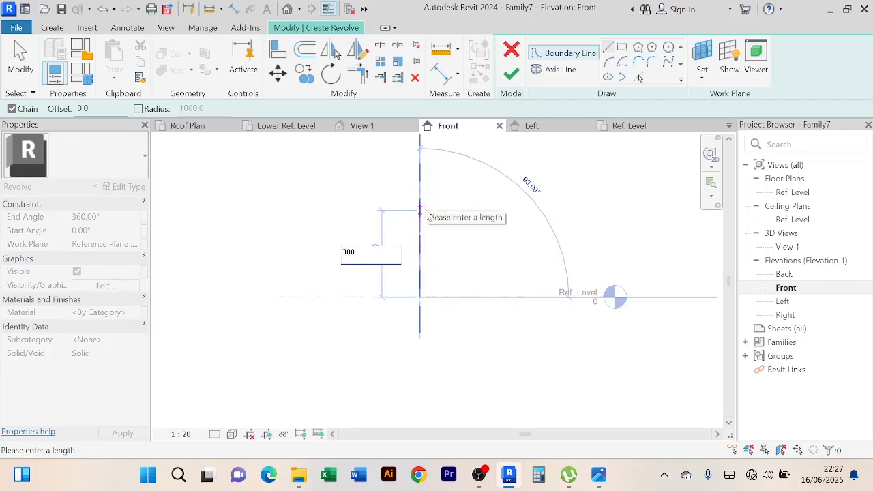
key("Return")
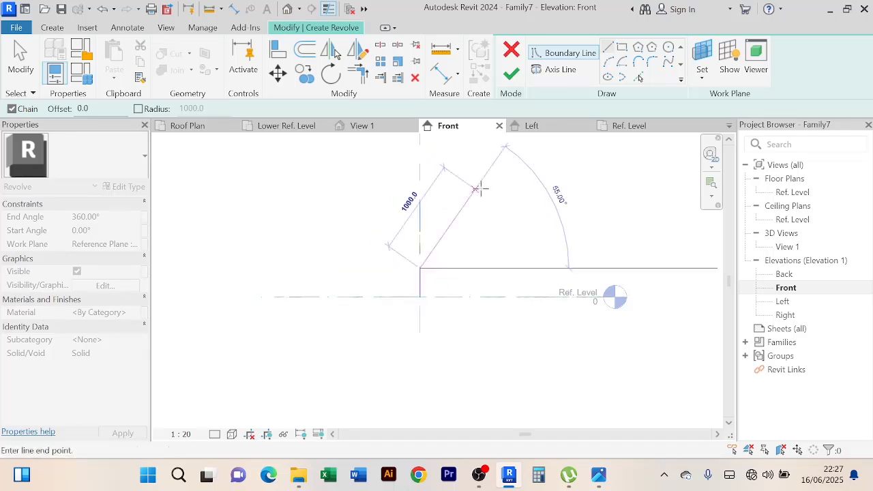
Continue the revolve boundary with a 250 mm horizontal line leftward from the top of the vertical line
scroll(358, 246, "up", 5)
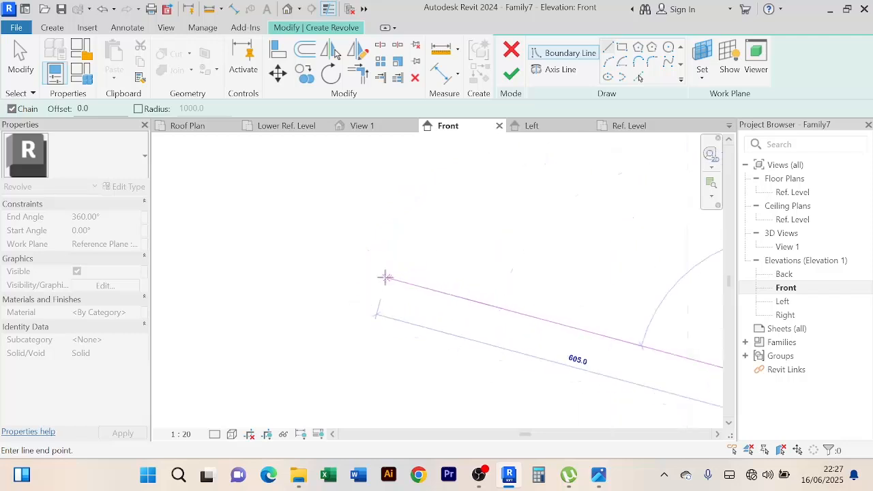
scroll(458, 313, "down", 1)
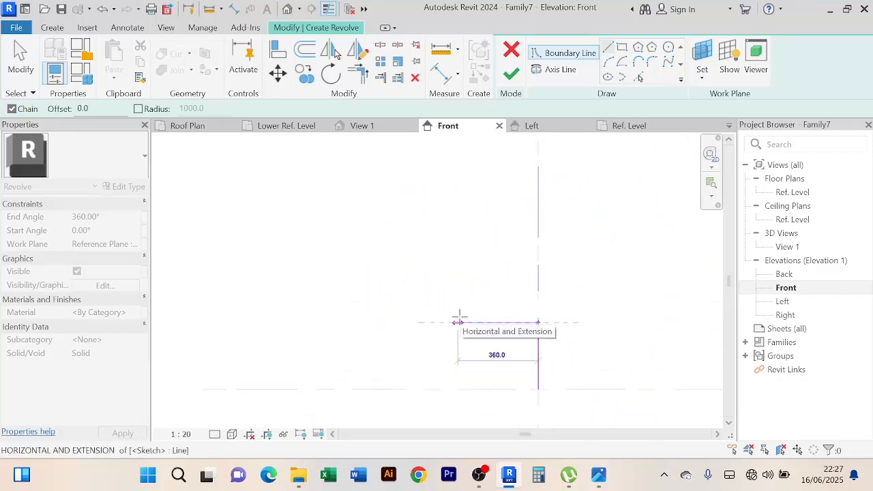
middle_click_drag(467, 321, 415, 253)
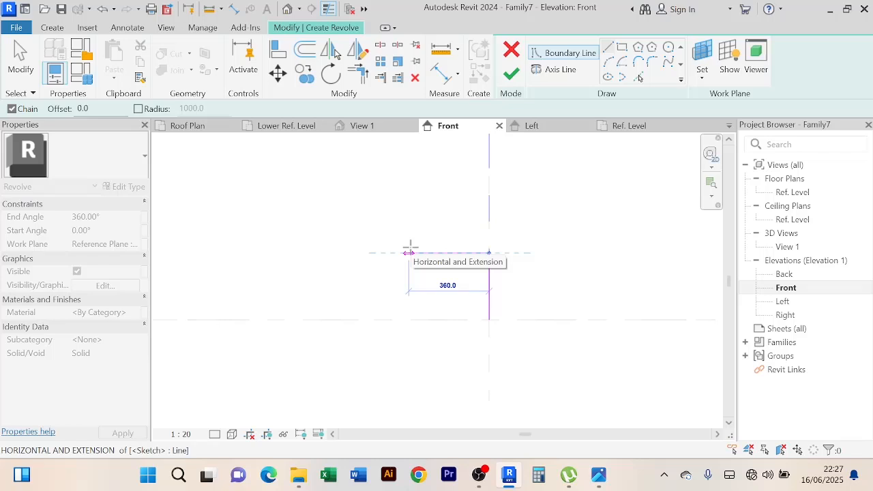
type("250")
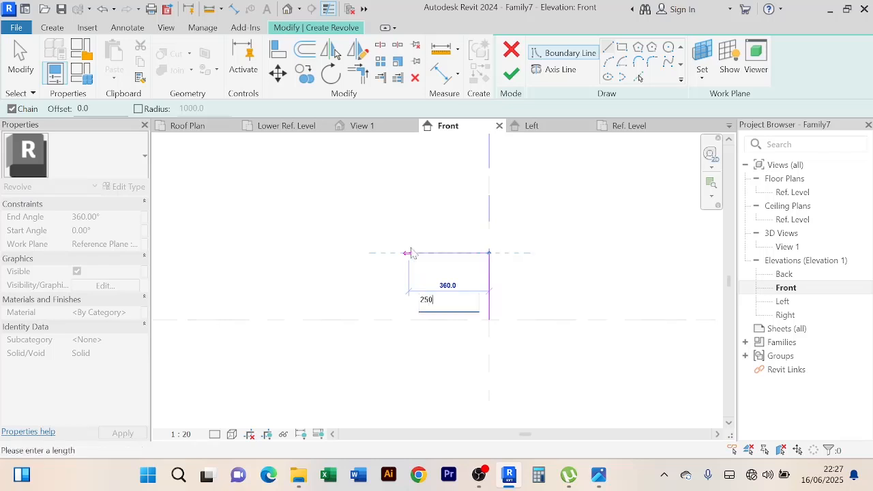
key("Return")
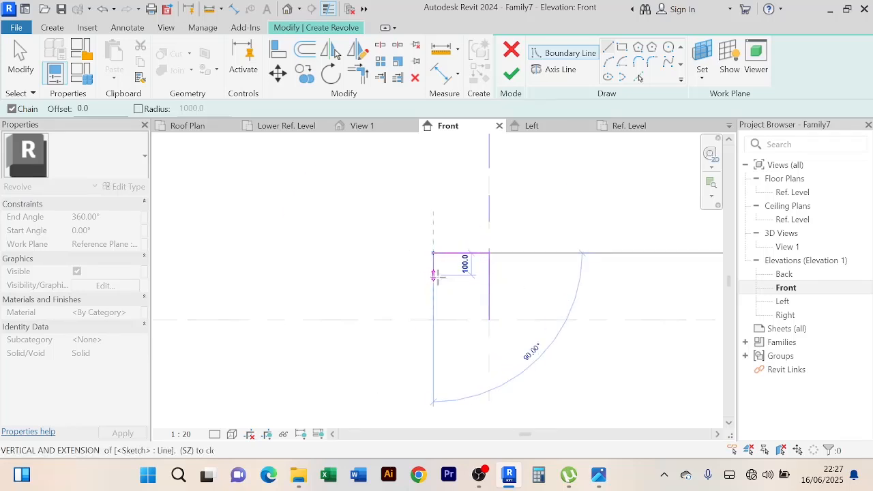
scroll(438, 278, "up", 1)
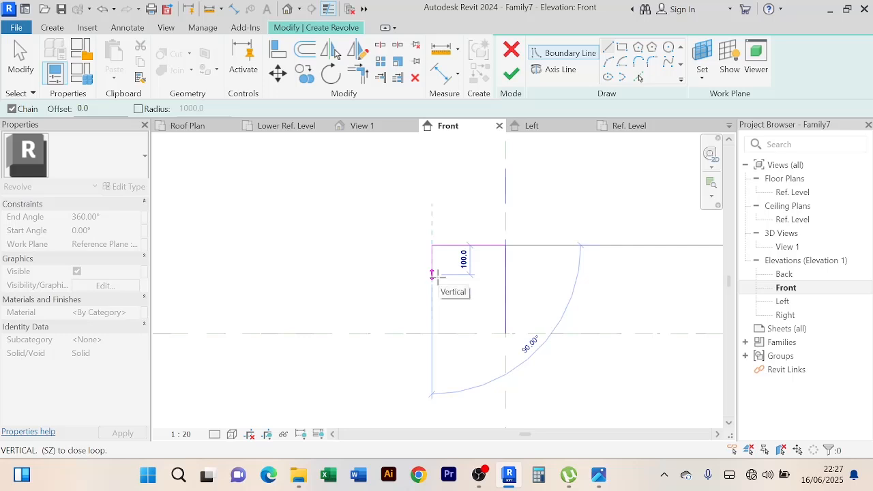
type("250")
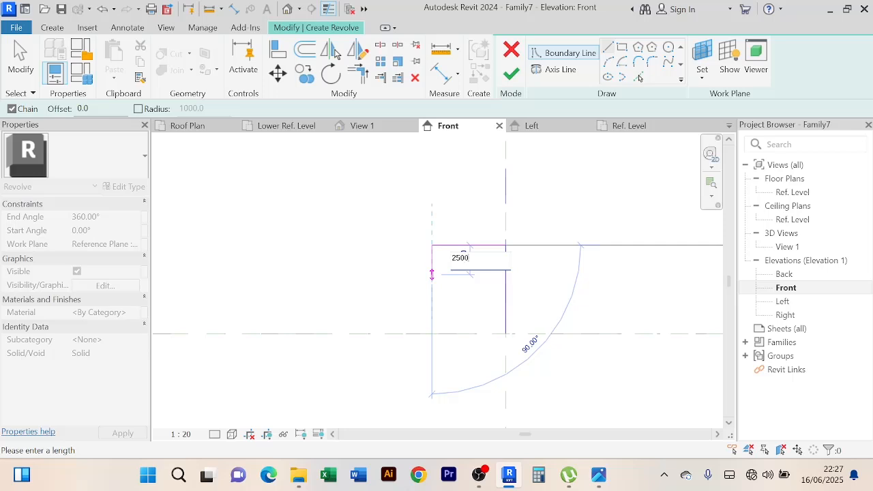
key("Return")
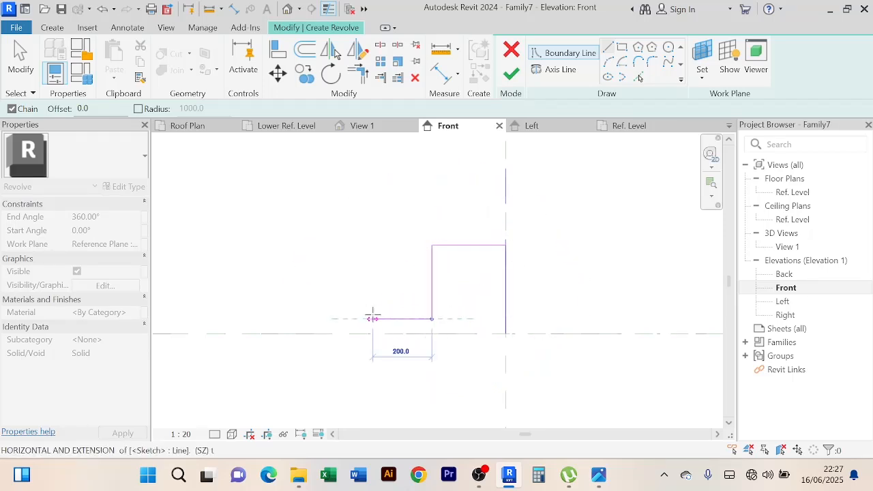
left_click(372, 318)
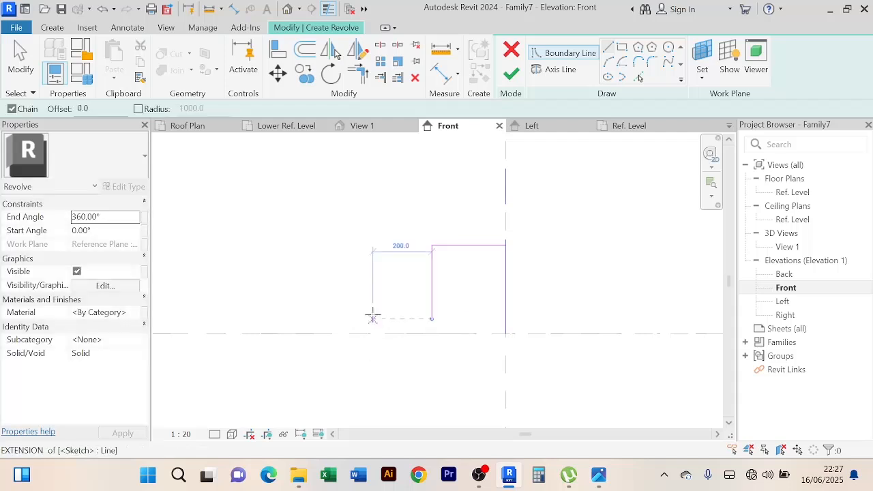
key("ctrl+z")
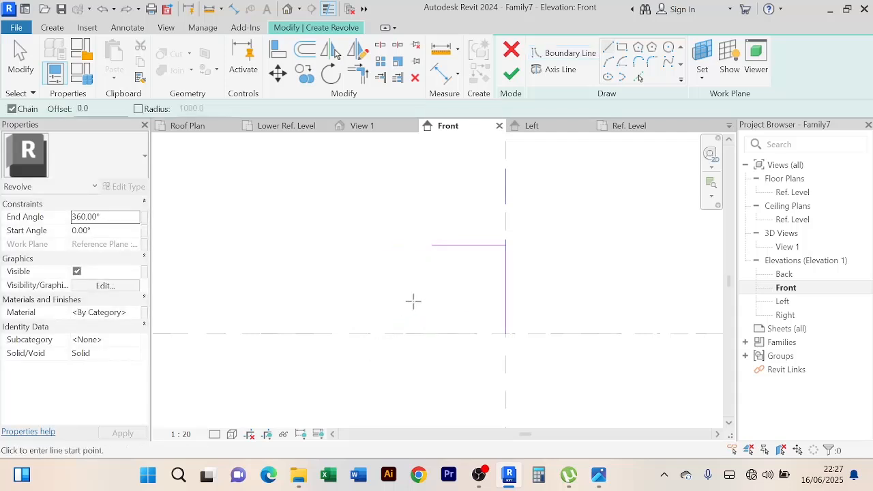
From the free end of the profile's top line, draw a 100 mm vertical line downward and a 120 mm horizontal line leftward
left_click(432, 246)
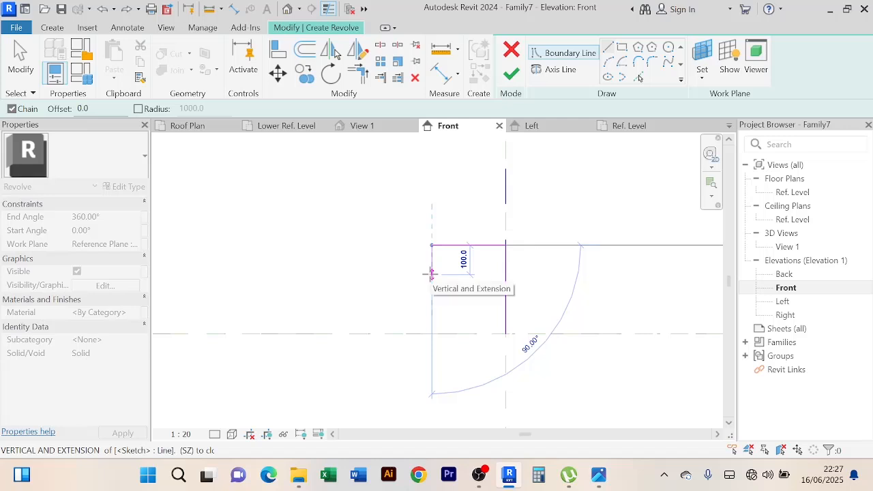
left_click(432, 274)
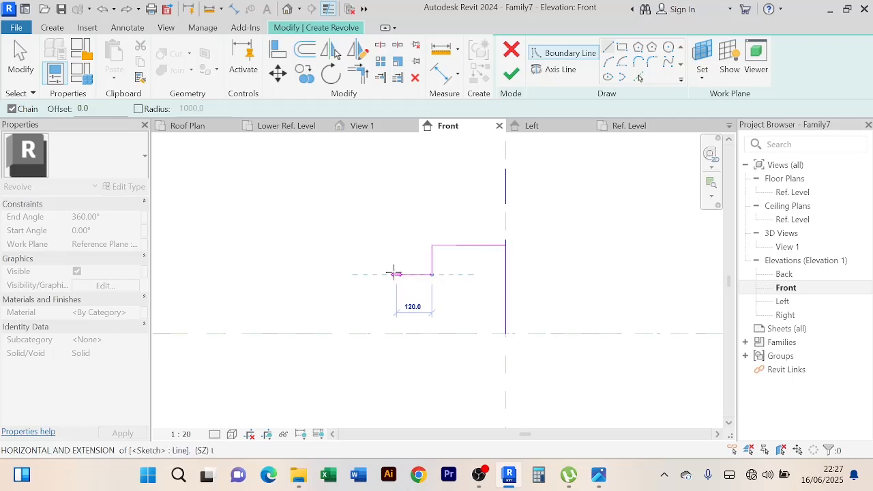
left_click(396, 274)
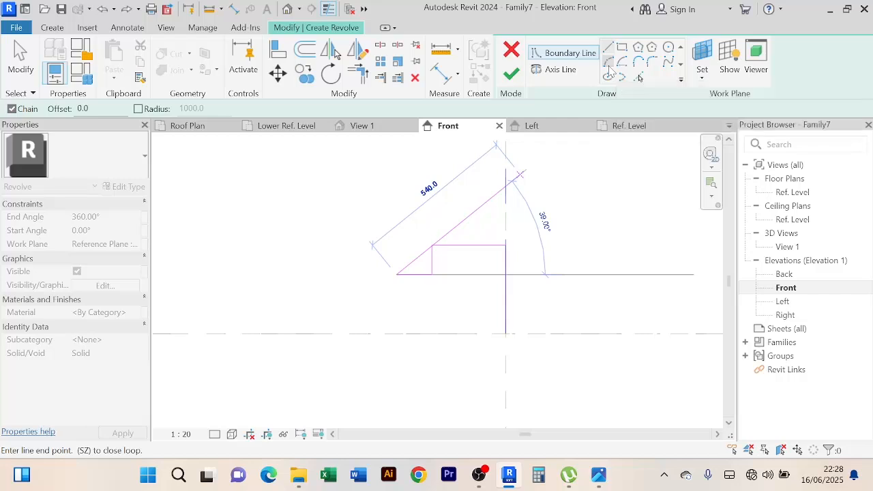
Sketch the upper moulding: 30 mm radius outward semicircle, 40 mm rightward line, 20 mm radius return arc and 120 mm leftward line
scroll(397, 293, "up", 3)
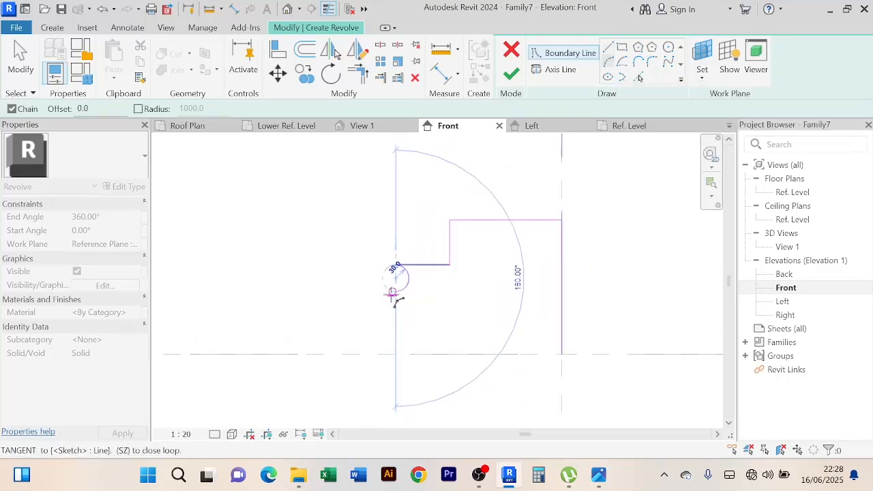
left_click(396, 292)
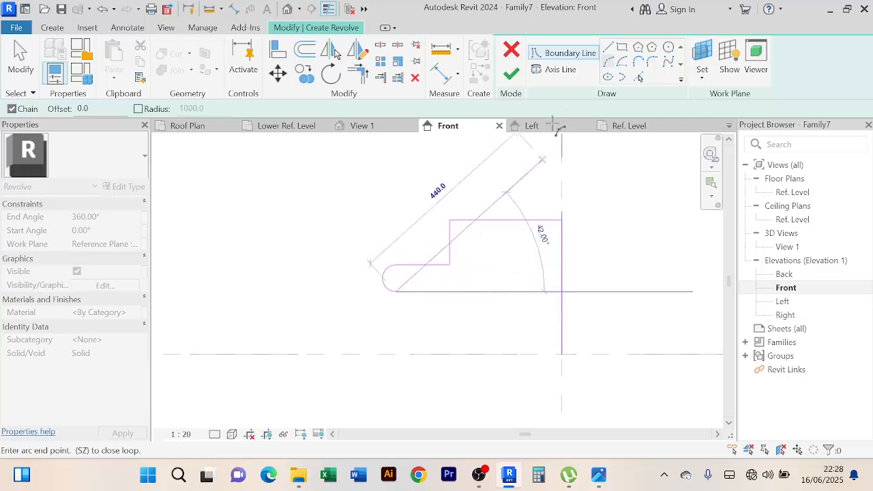
left_click(608, 48)
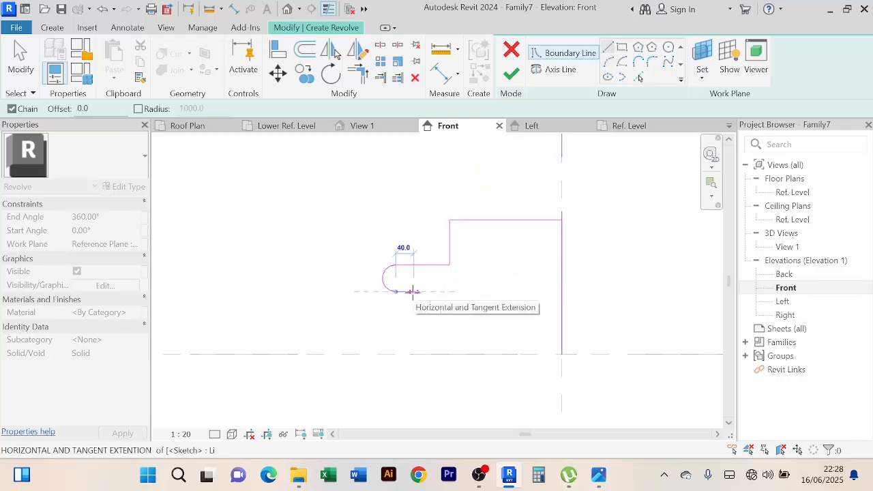
left_click(413, 292)
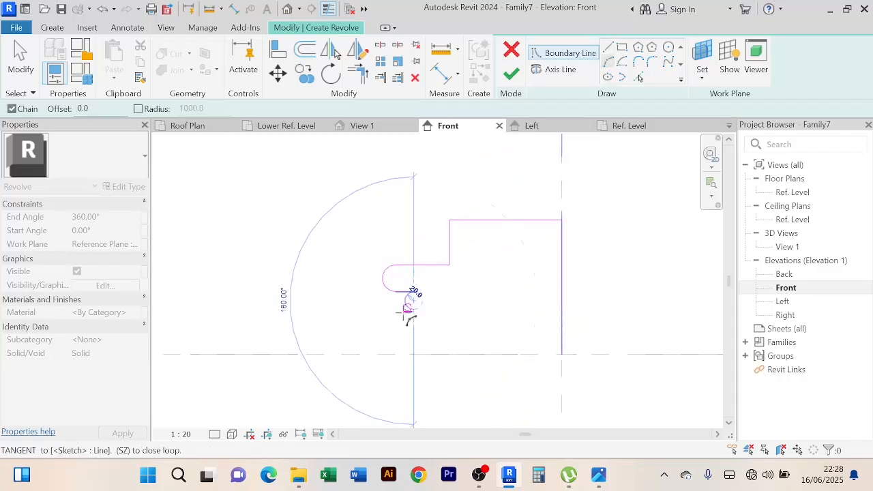
left_click(607, 46)
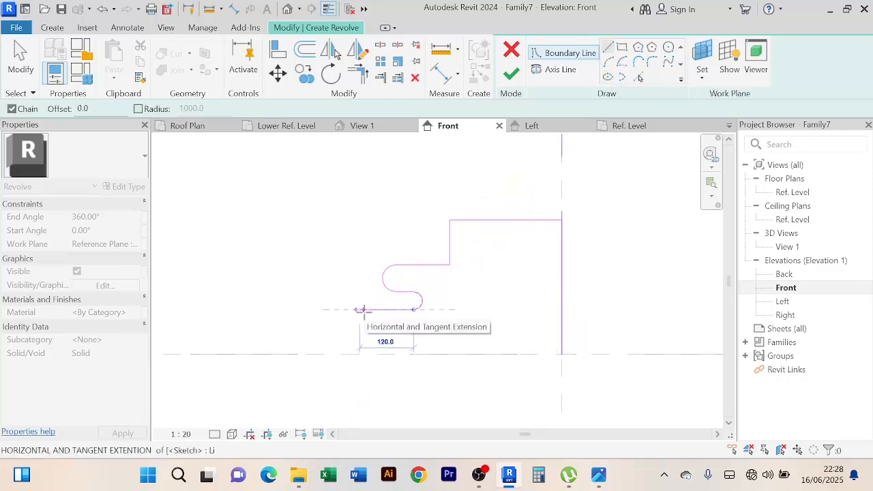
left_click(362, 310)
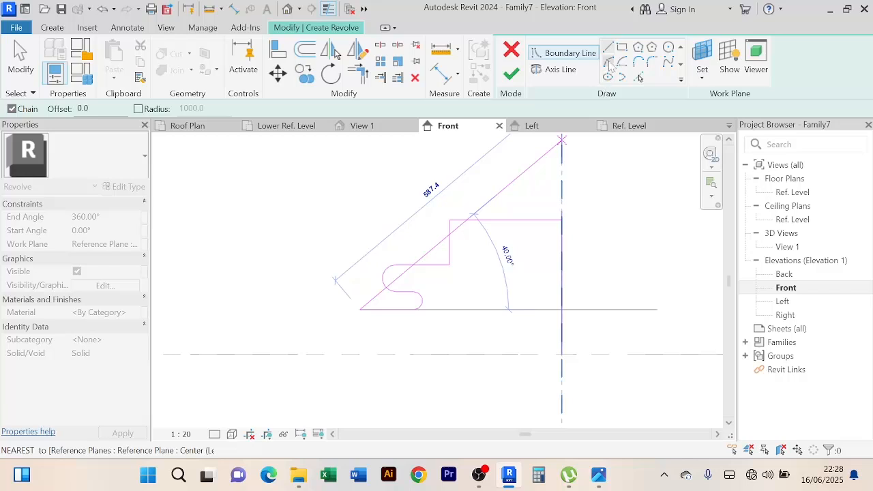
Sketch the lower moulding: 20 mm radius outward semicircle, short rightward line, tangent return arc and 115 mm leftward line
left_click(358, 325)
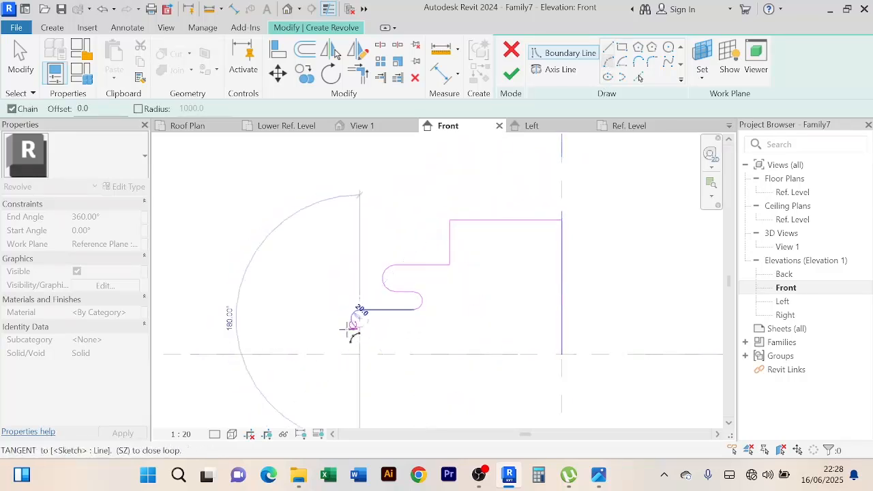
left_click(350, 332)
key("l")
key("i")
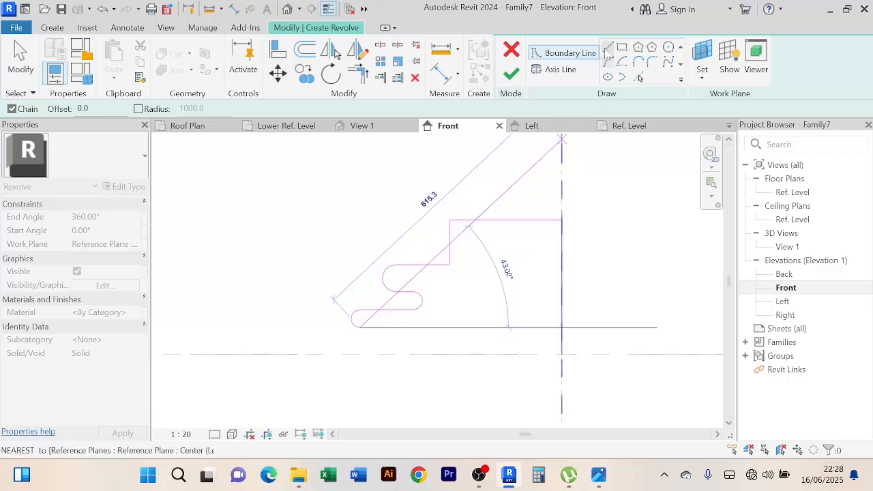
left_click(388, 328)
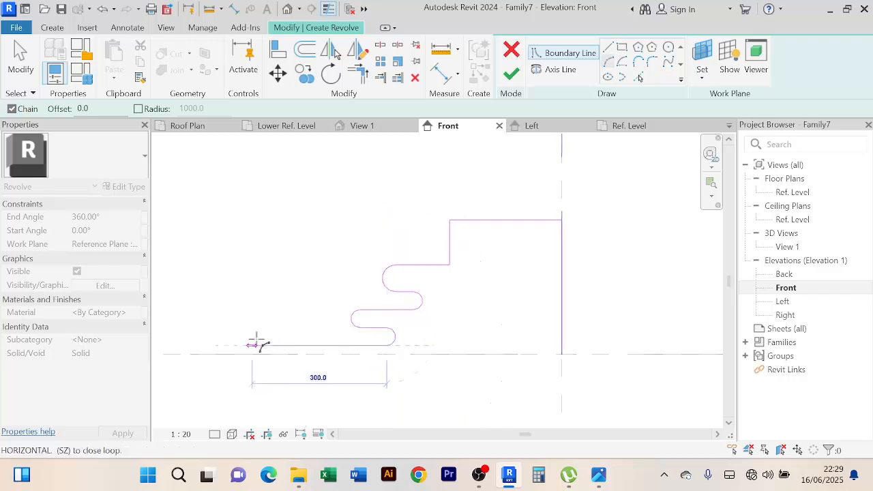
left_click(607, 46)
scroll(324, 345, "up", 2)
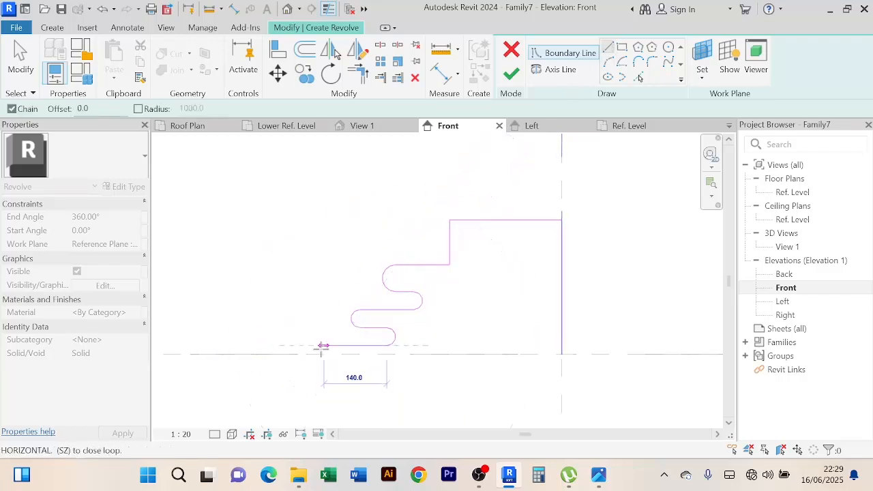
scroll(326, 345, "up", 2)
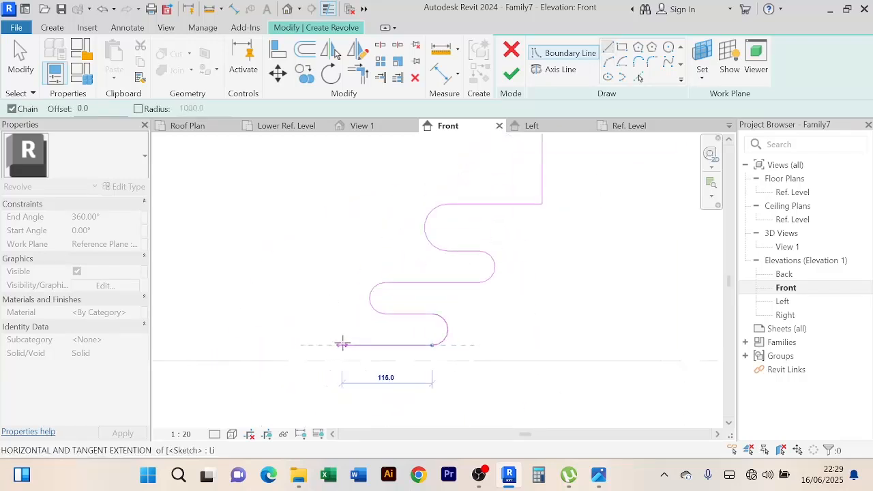
left_click(342, 344)
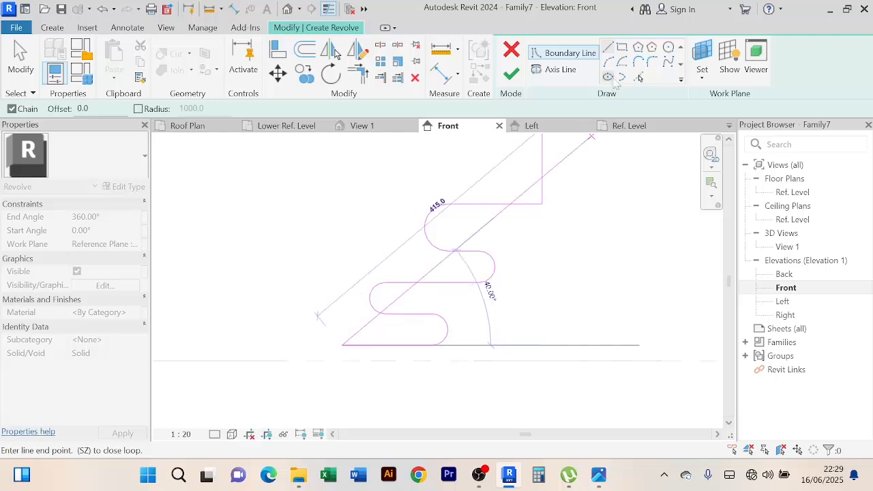
End the moulding with a 10 mm radius outward semicircle from the last line down to the reference level
scroll(351, 361, "up", 2)
scroll(343, 359, "up", 1)
left_click(339, 362)
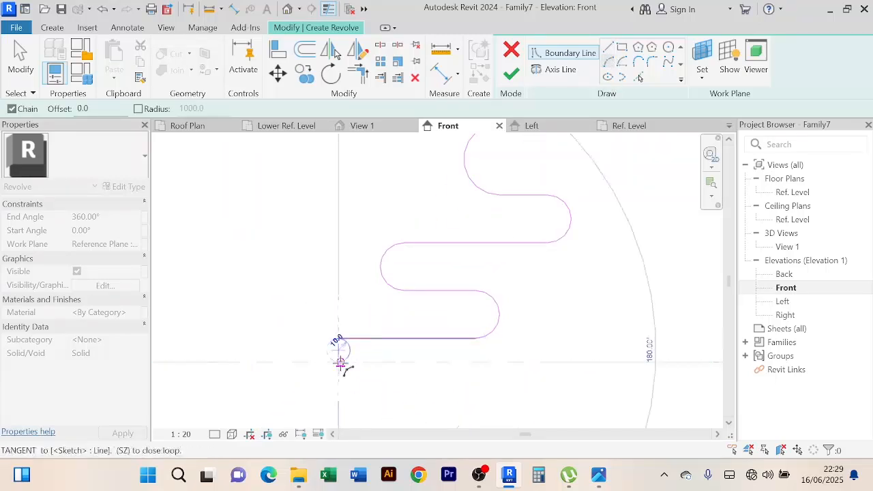
left_click(331, 352)
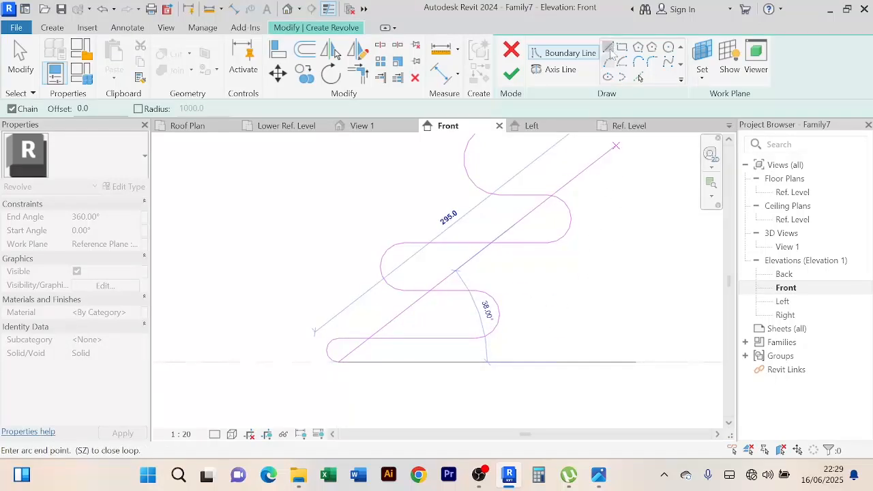
scroll(531, 331, "down", 4)
middle_click_drag(542, 320, 459, 323)
scroll(516, 356, "up", 1)
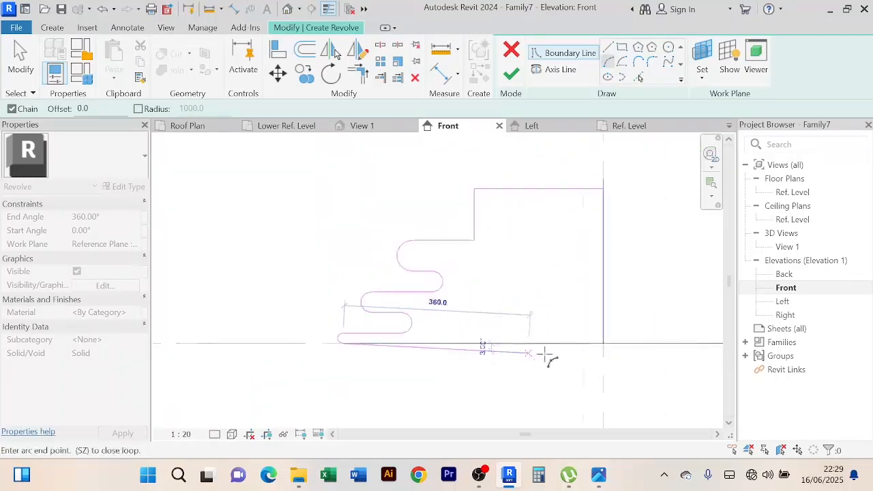
scroll(580, 355, "up", 2)
left_click(604, 343)
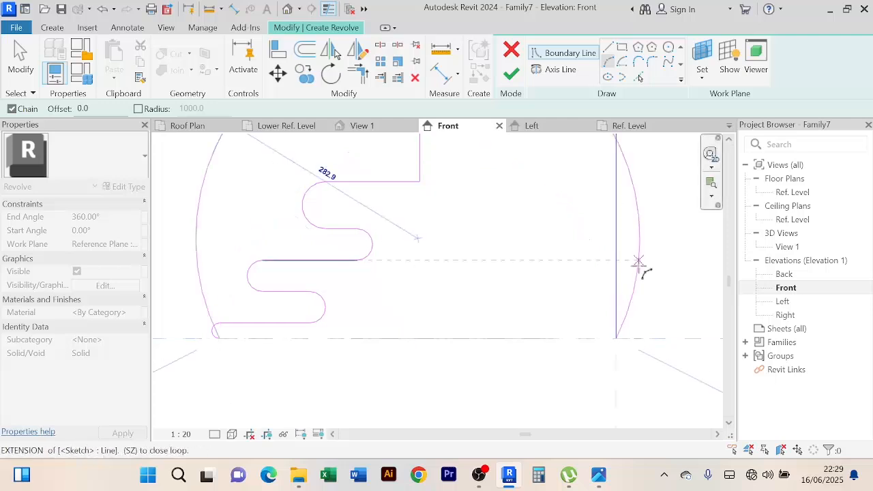
right_click(600, 282)
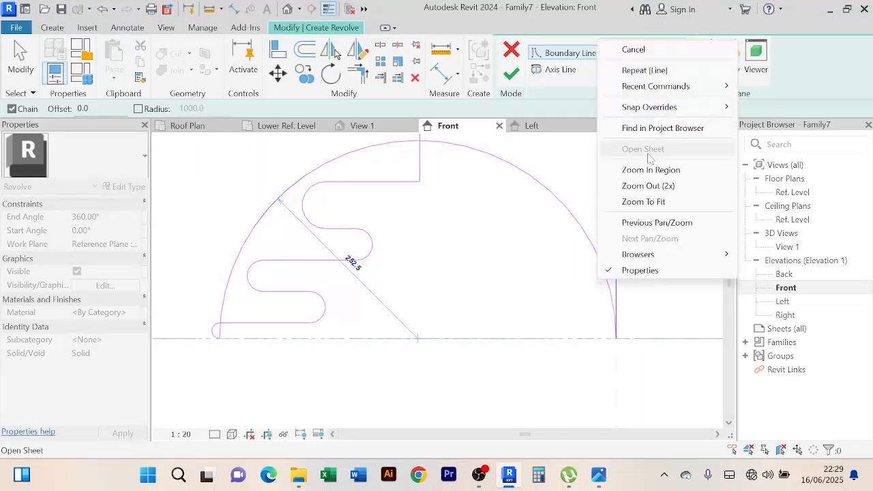
left_click(641, 52)
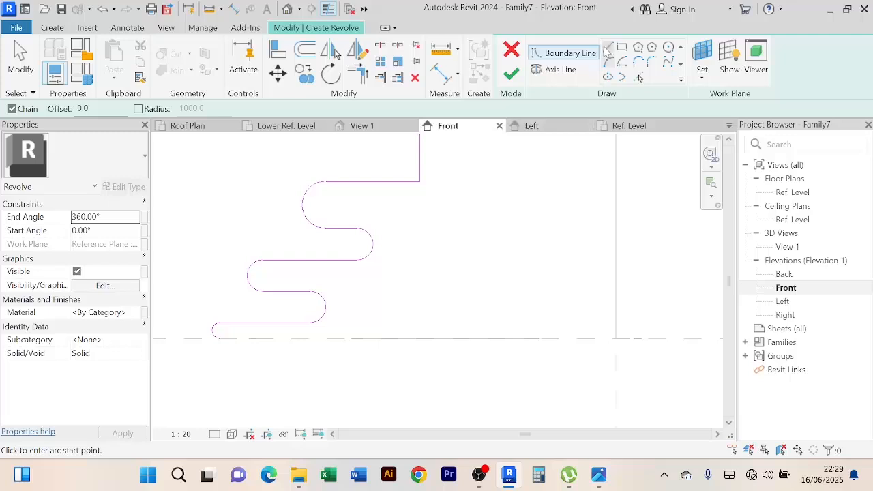
Close the profile with a 505 mm horizontal line along the reference level to the base of the axis
left_click(217, 335)
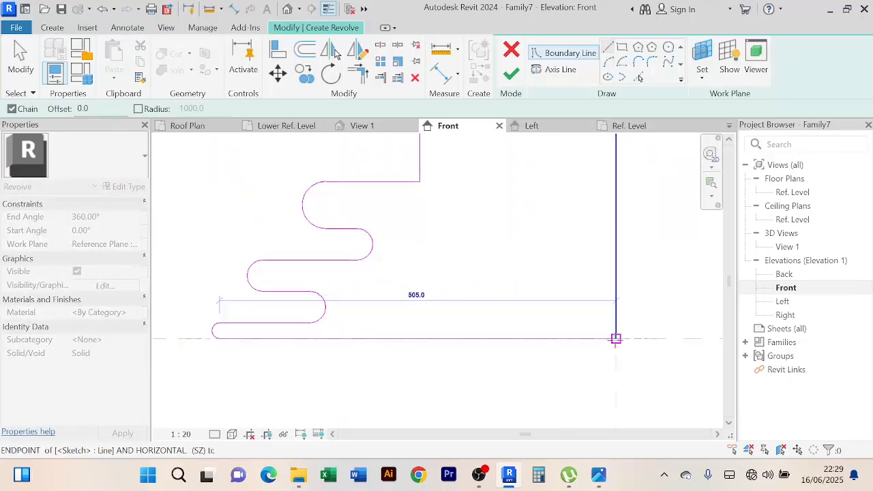
left_click(616, 339)
scroll(521, 251, "down", 3)
right_click(437, 169)
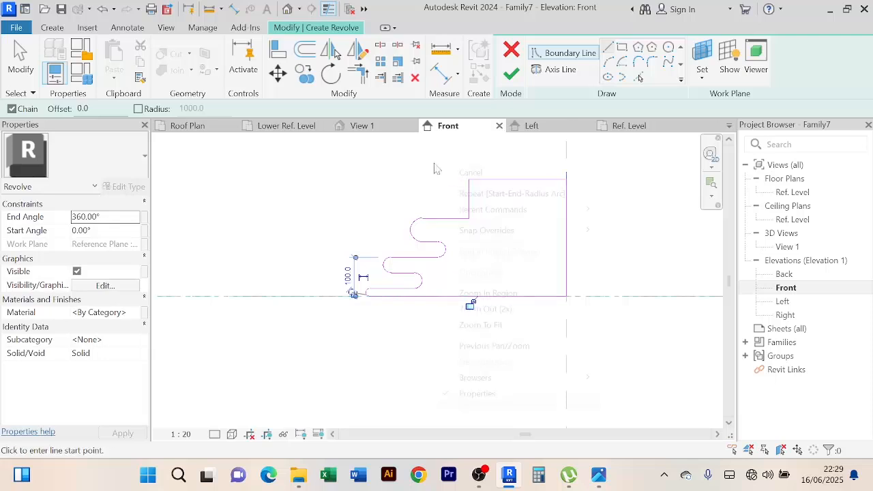
left_click(443, 173)
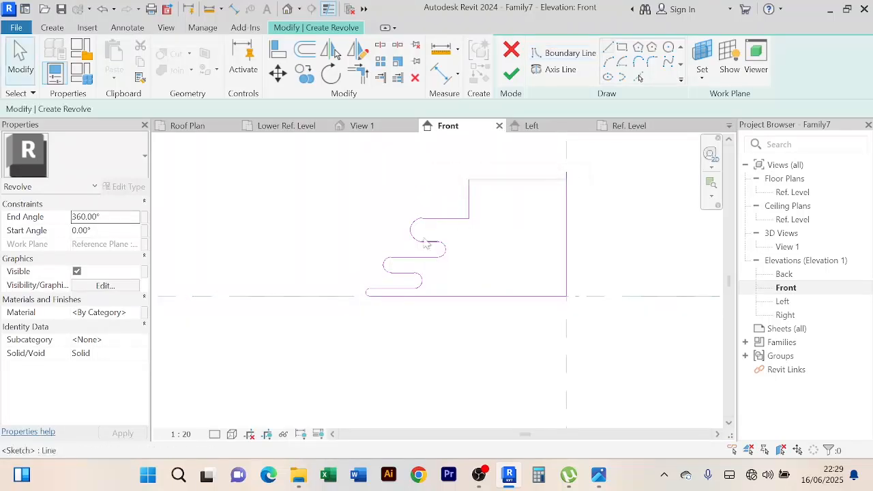
Finish the revolve sketch to generate the moulded solid, and clear the selection
scroll(426, 244, "up", 4)
scroll(403, 234, "up", 5)
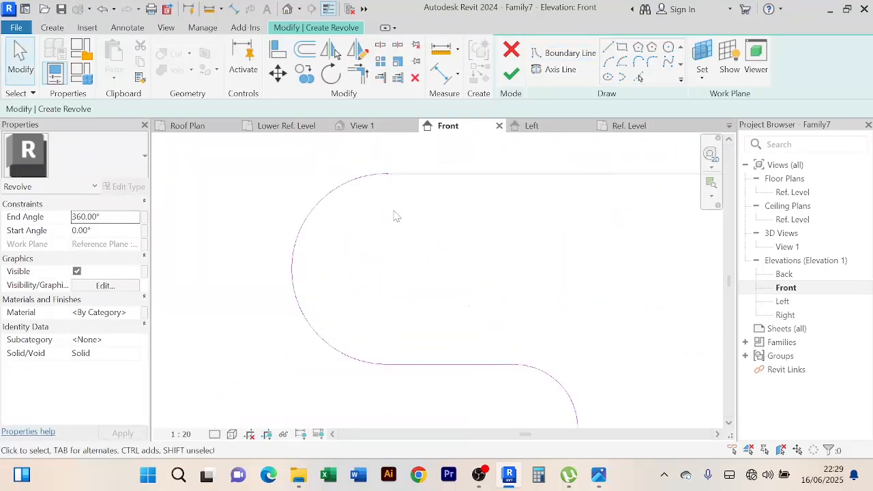
scroll(412, 320, "down", 6)
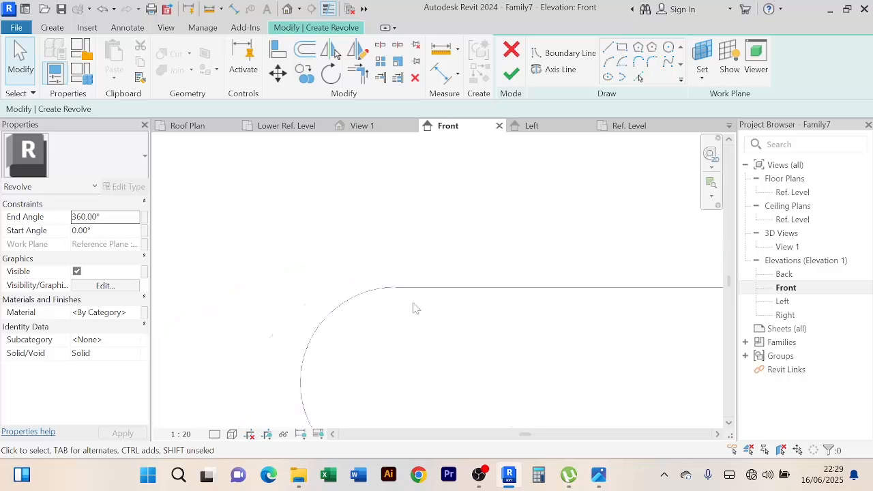
middle_click_drag(604, 300, 565, 254)
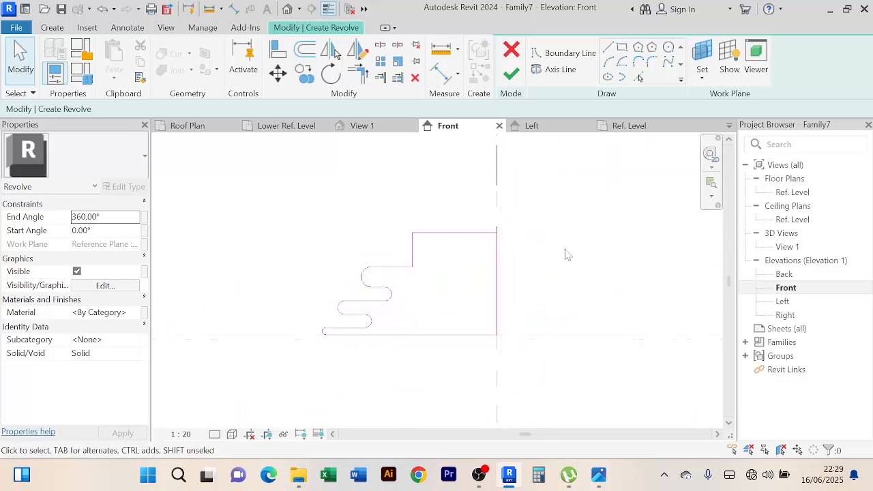
left_click(512, 73)
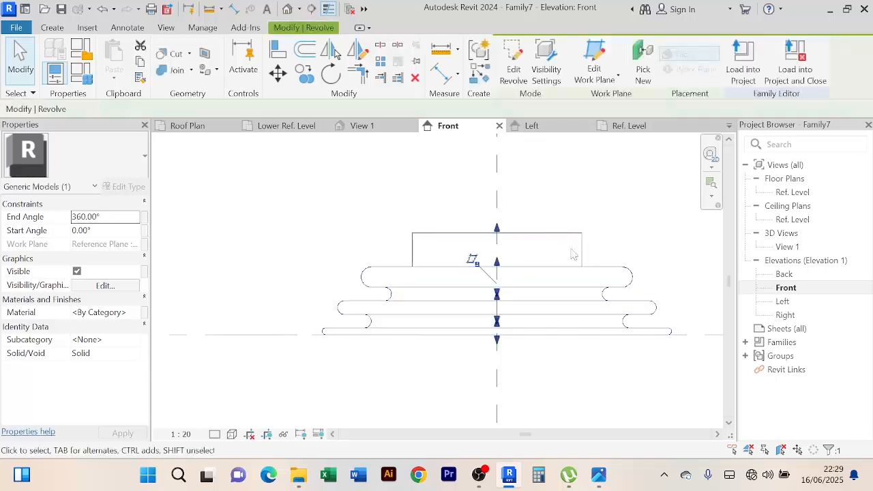
middle_click_drag(607, 214, 521, 221)
left_click(541, 220)
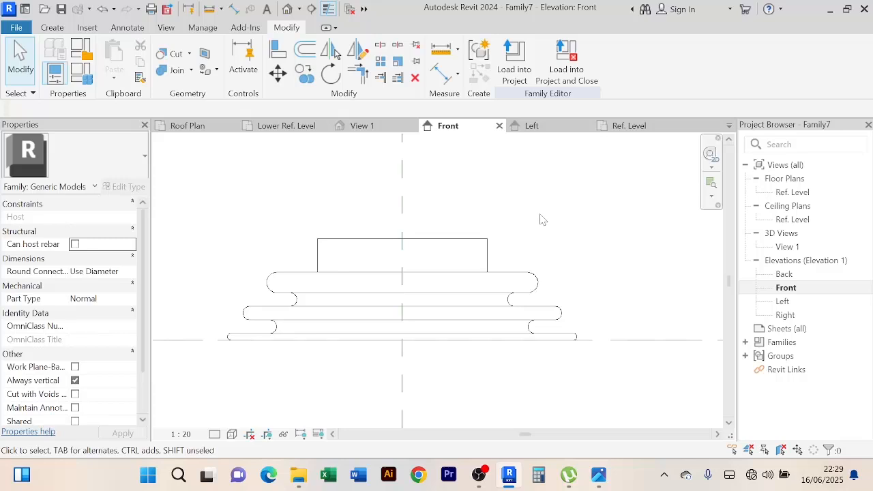
scroll(348, 258, "up", 3)
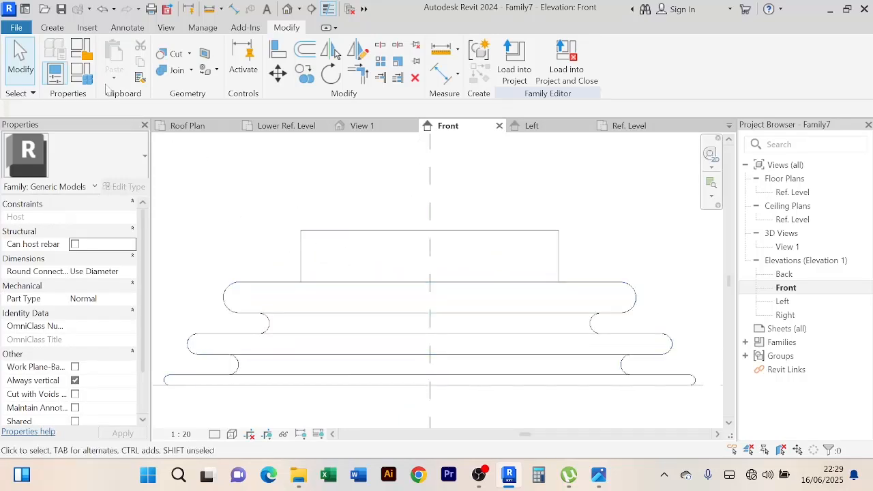
Start a void revolve and draw its vertical axis line, about 100 mm long, down the left edge of the top cylinder
left_click(52, 27)
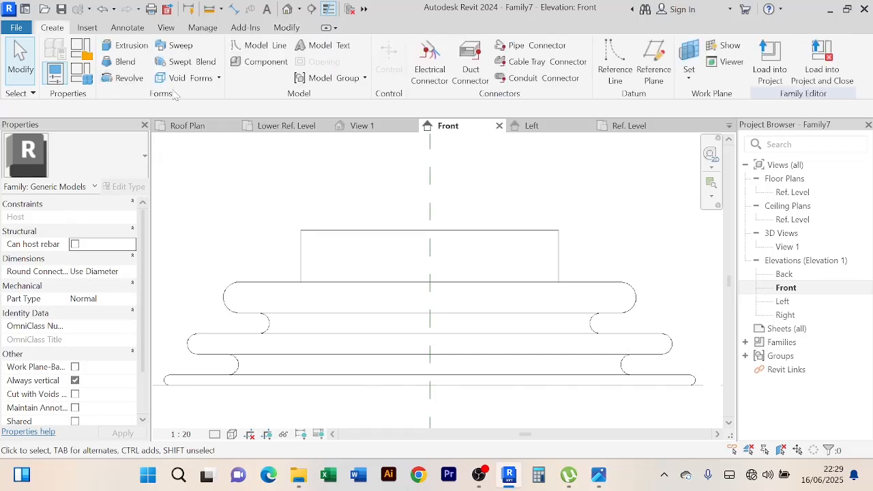
left_click(219, 79)
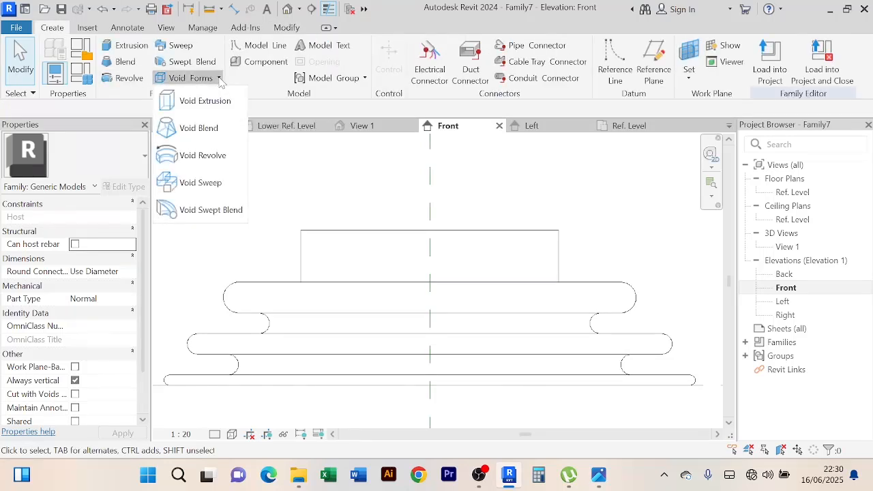
left_click(214, 161)
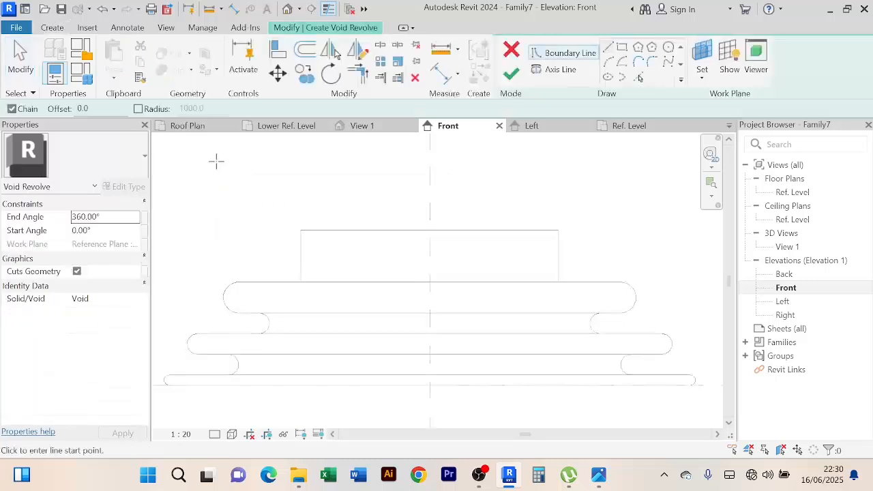
left_click(554, 69)
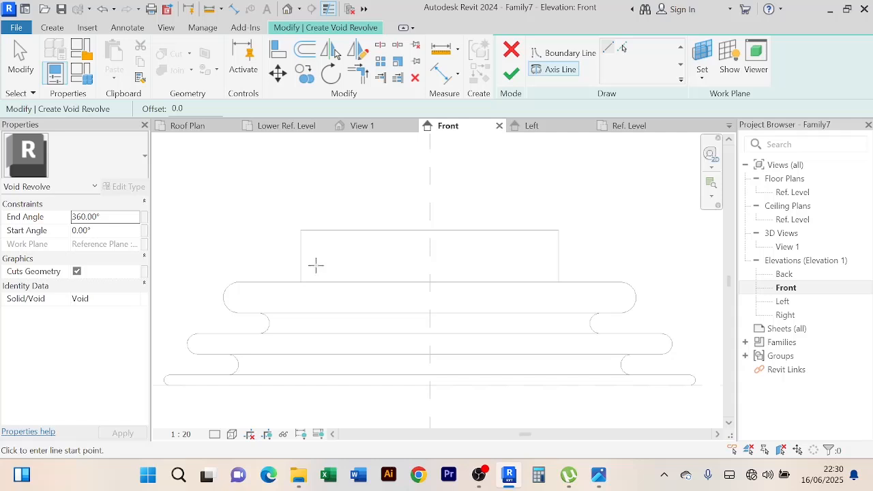
scroll(308, 272, "up", 1)
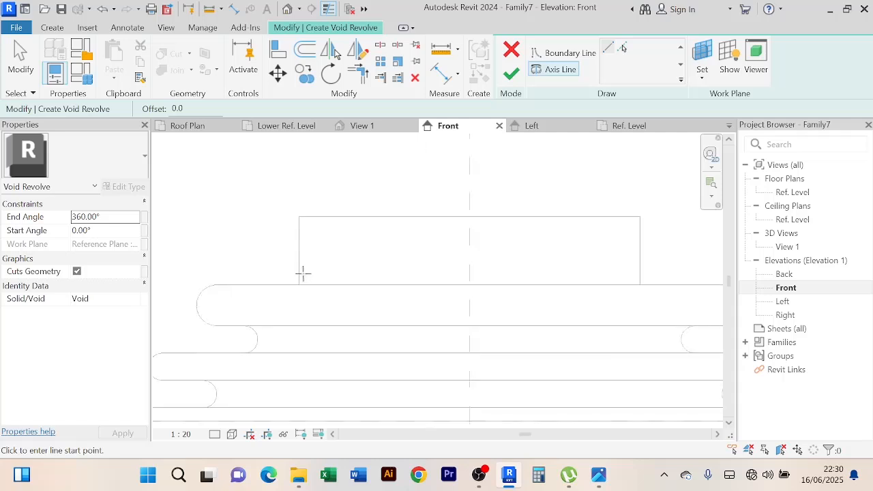
left_click(298, 217)
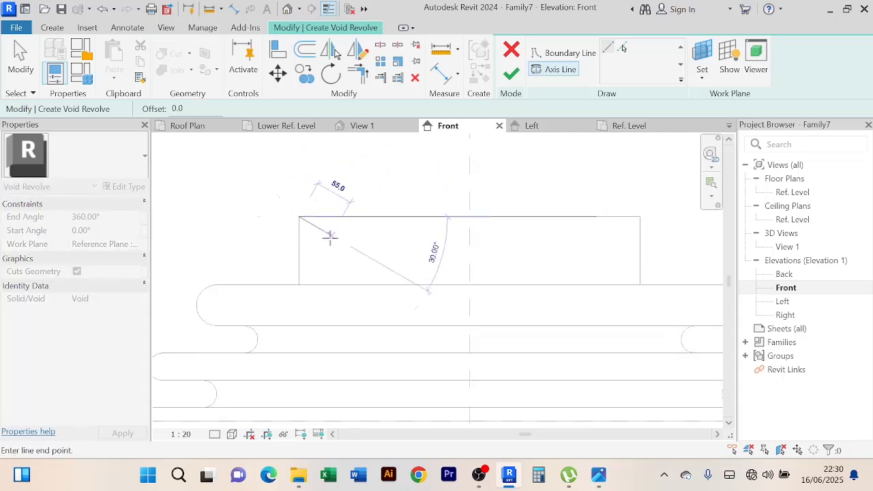
left_click(298, 284)
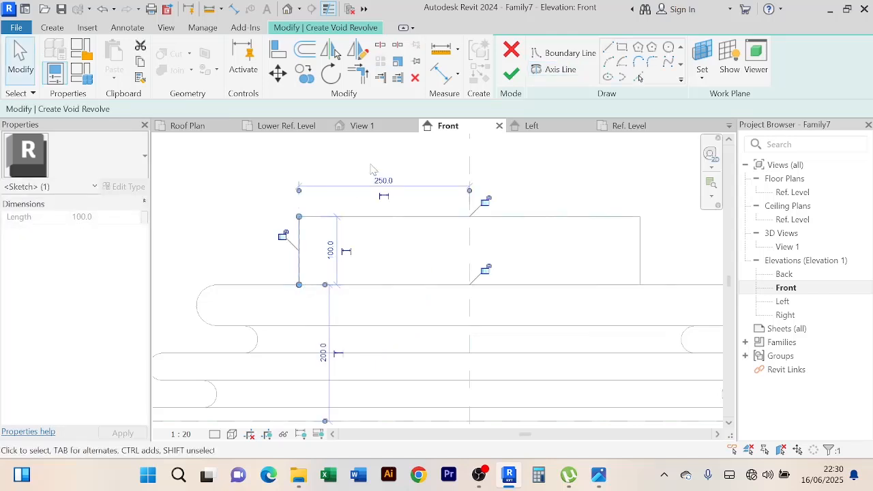
left_click(371, 169)
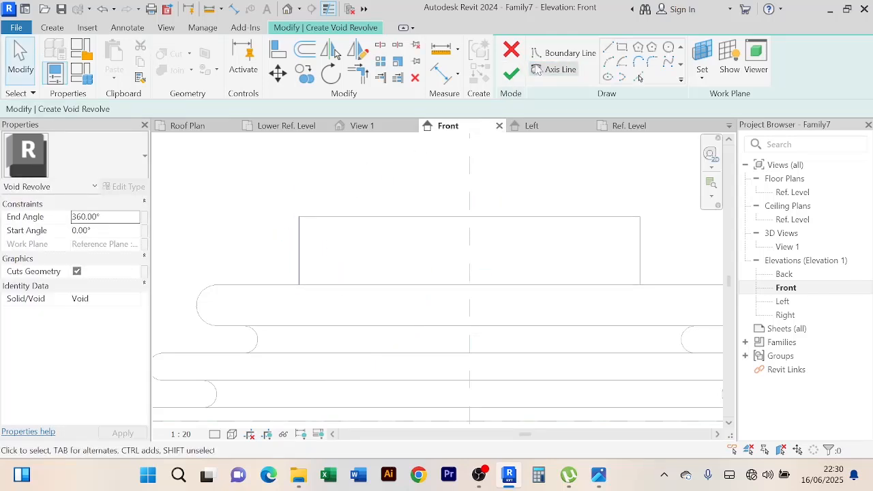
Sketch a downward-bulging boundary arc of about 33.5 mm radius, starting on the axis 20 mm above the cylinder's base and ending inside the cylinder
left_click(563, 54)
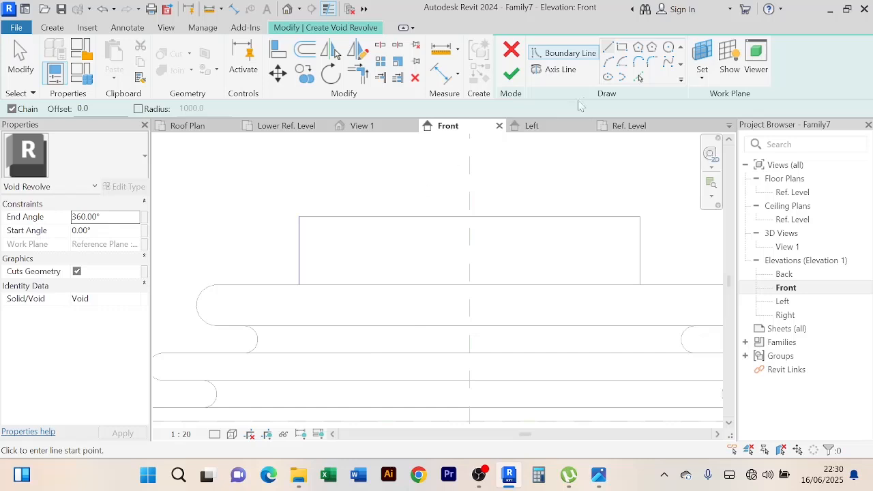
left_click(610, 63)
scroll(297, 260, "up", 3)
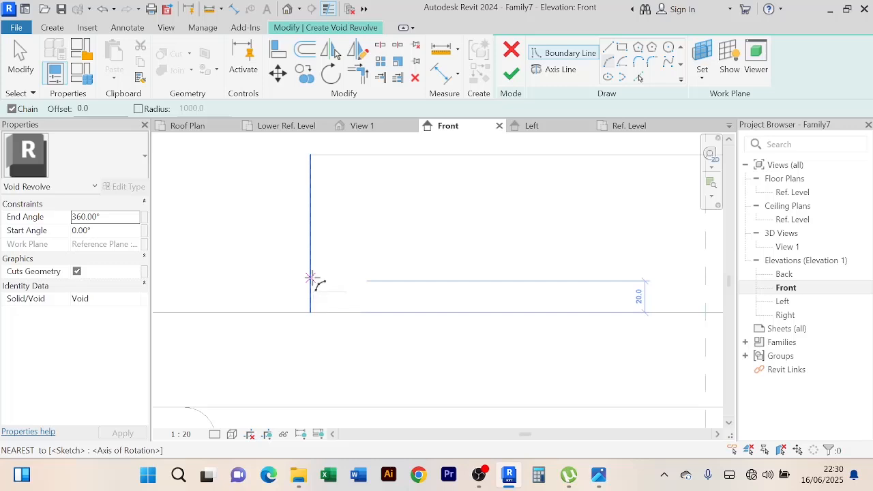
left_click(310, 280)
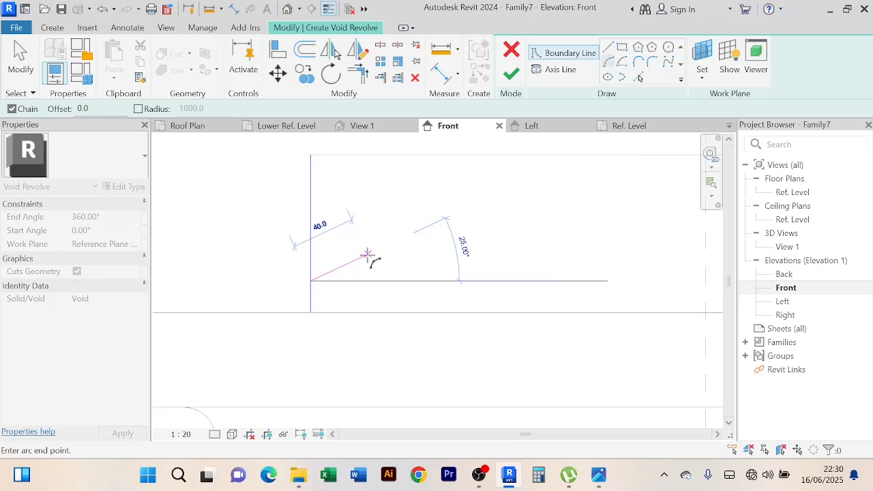
left_click(371, 251)
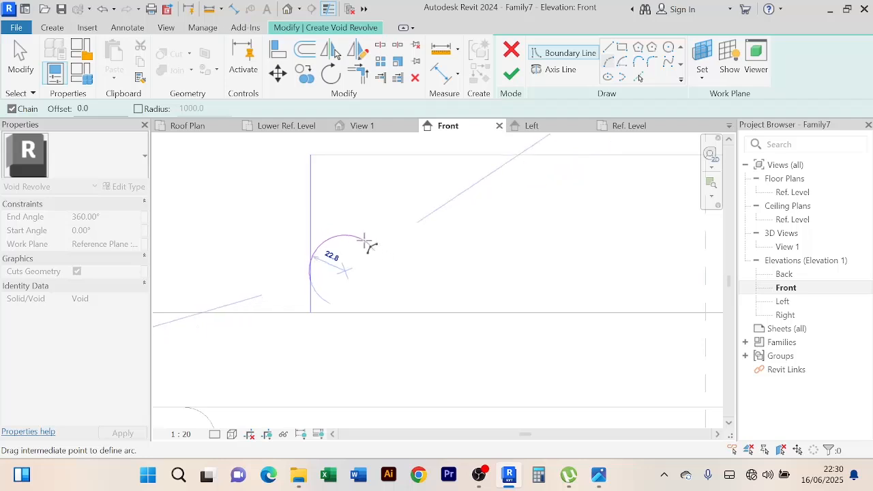
left_click(347, 280)
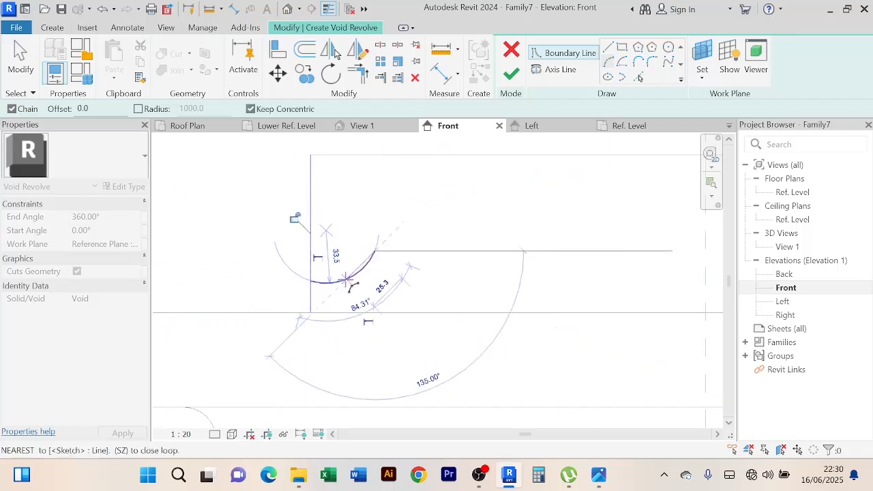
Close the void profile with a 61 mm vertical line up, a 40.8 mm line along the cylinder's top edge and an 80 mm line down the axis
left_click(607, 48)
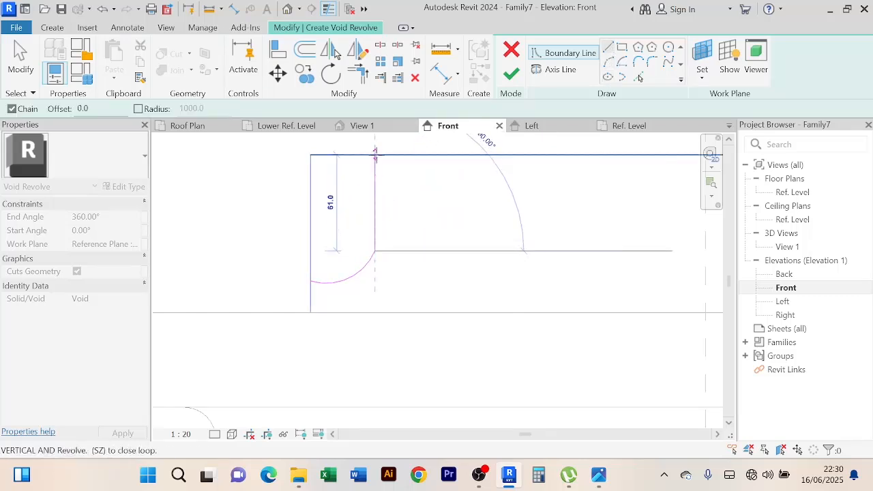
left_click(375, 156)
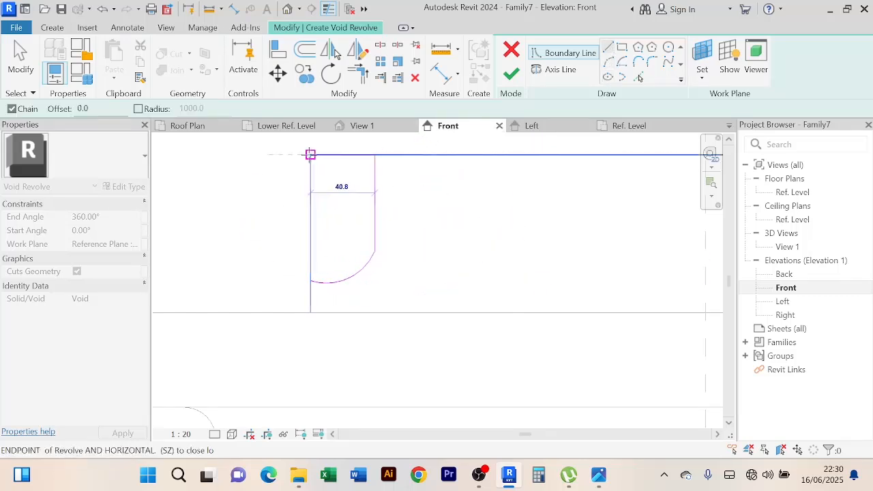
left_click(309, 155)
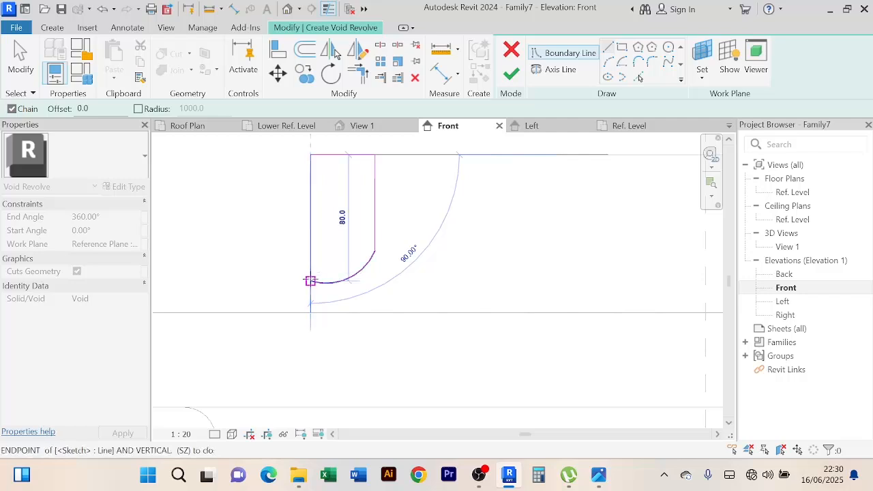
left_click(309, 280)
scroll(234, 201, "down", 5)
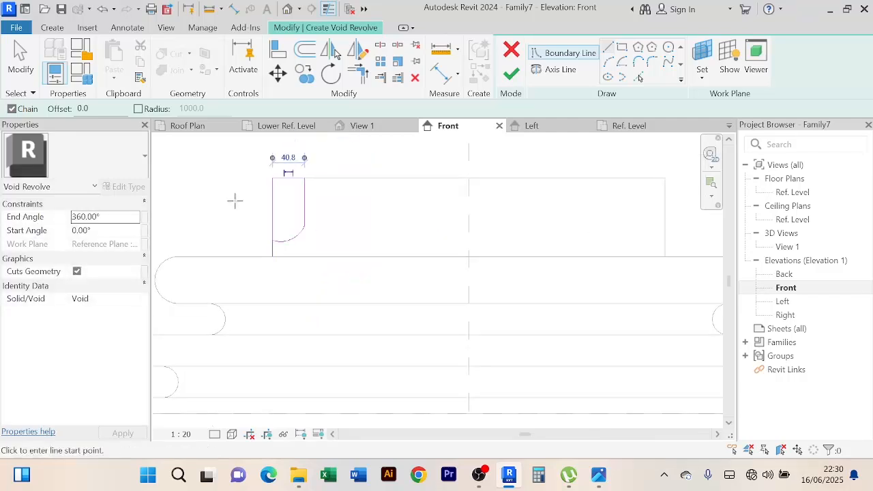
middle_click_drag(326, 177, 476, 191)
right_click(316, 175)
left_click(355, 180)
Finish the void revolve sketch to cut the rounded groove into the cylinder's left edge, and clear the selection
scroll(354, 178, "up", 3)
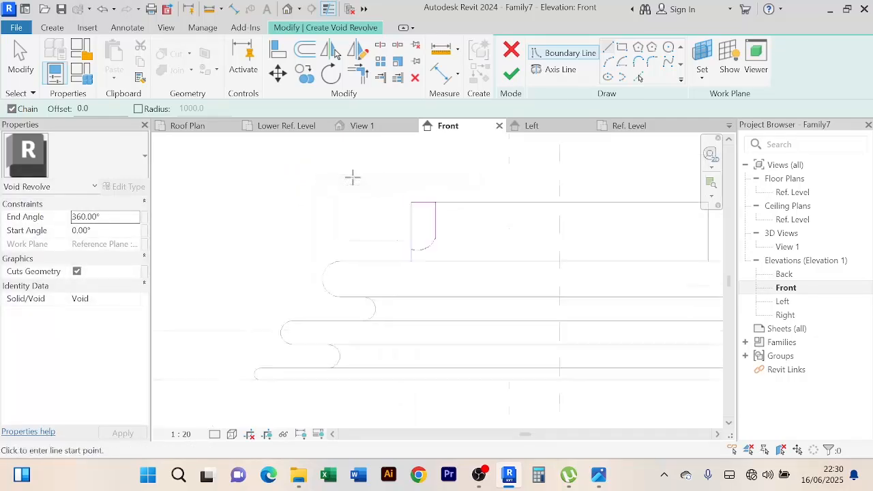
middle_click_drag(363, 187, 319, 185)
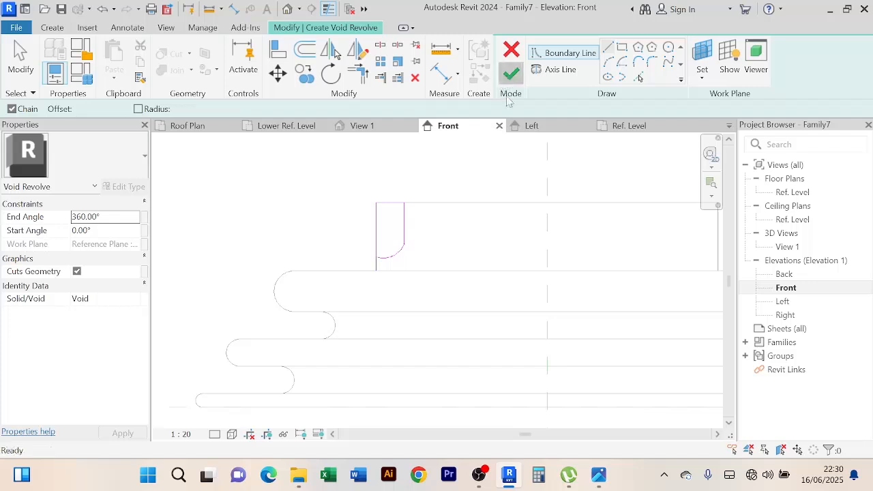
left_click(511, 73)
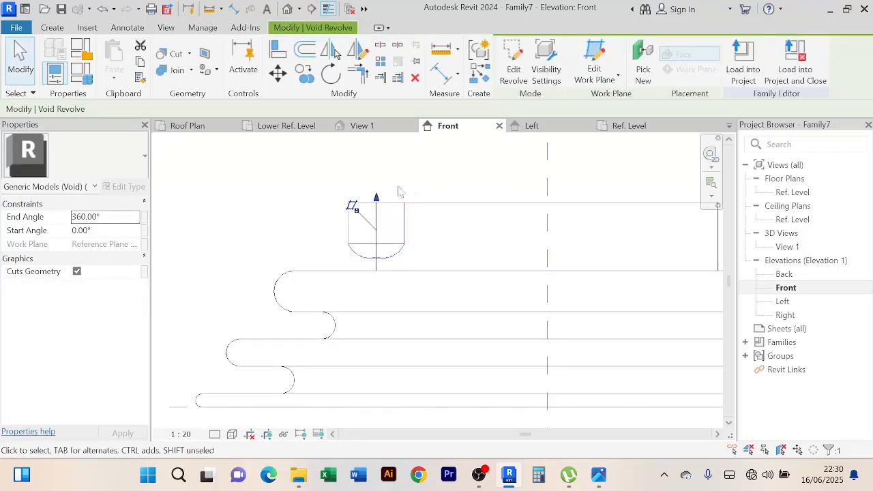
left_click(316, 205)
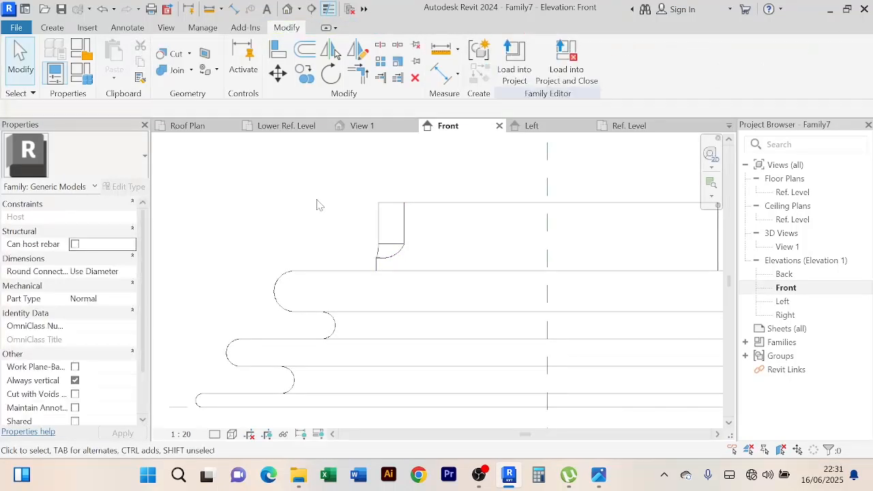
Open the Ref. Level floor plan of the family
scroll(318, 202, "down", 2)
middle_click_drag(317, 205, 280, 207)
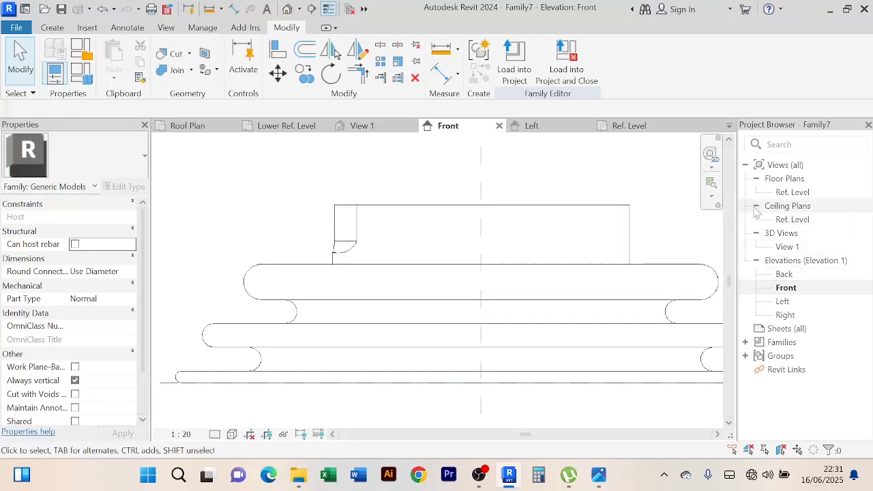
double_click(785, 206)
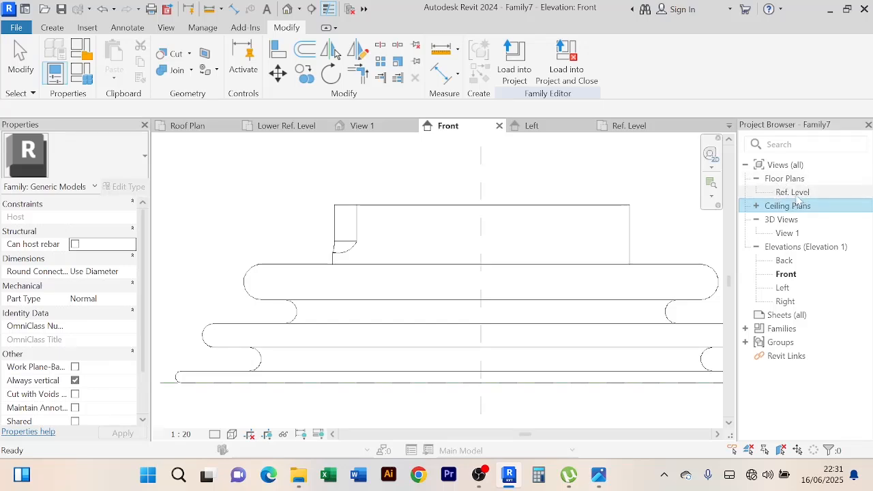
double_click(794, 193)
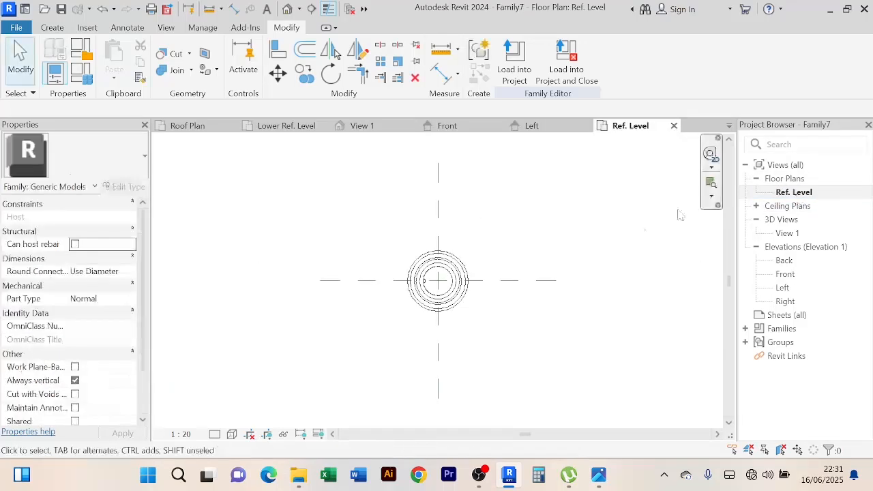
Move the void revolve 5 mm horizontally towards the centre of the cylinder in plan, and clear the selection
scroll(434, 297, "up", 4)
scroll(435, 297, "up", 5)
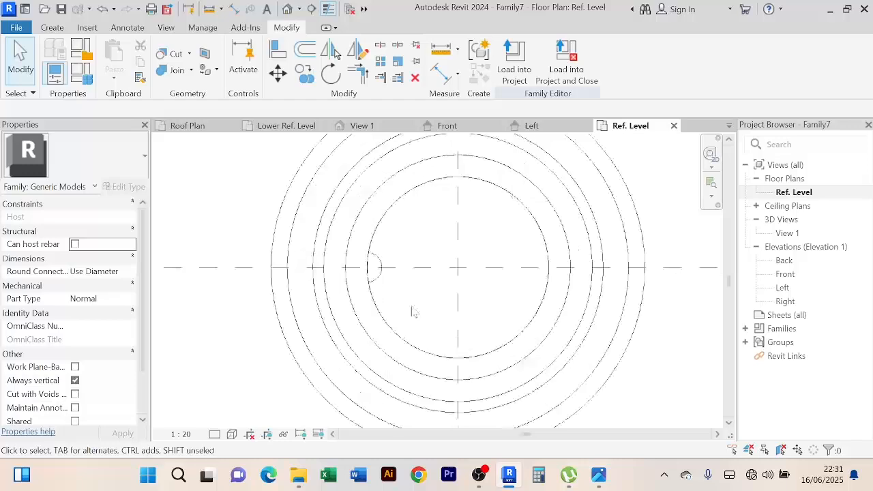
scroll(399, 300, "up", 2)
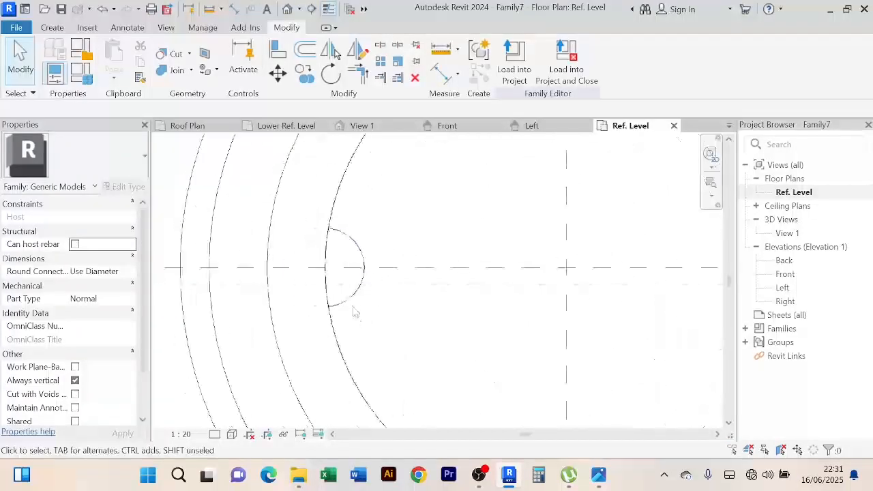
left_click(355, 302)
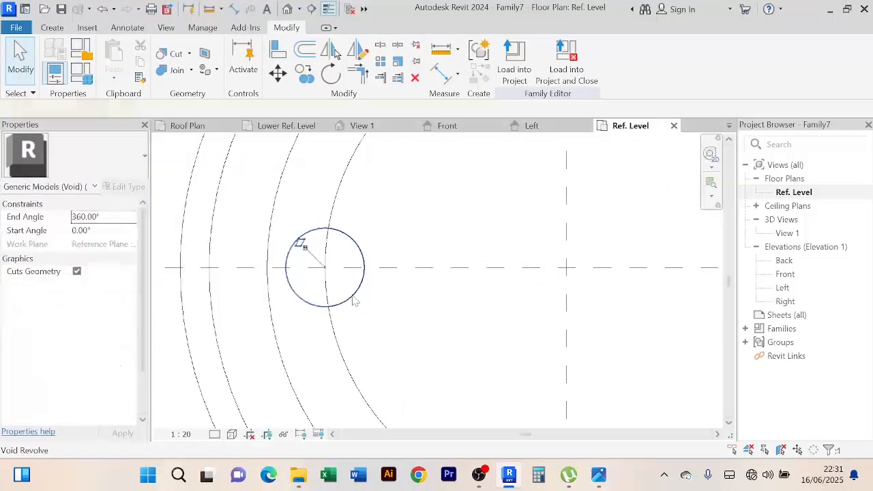
left_click(281, 80)
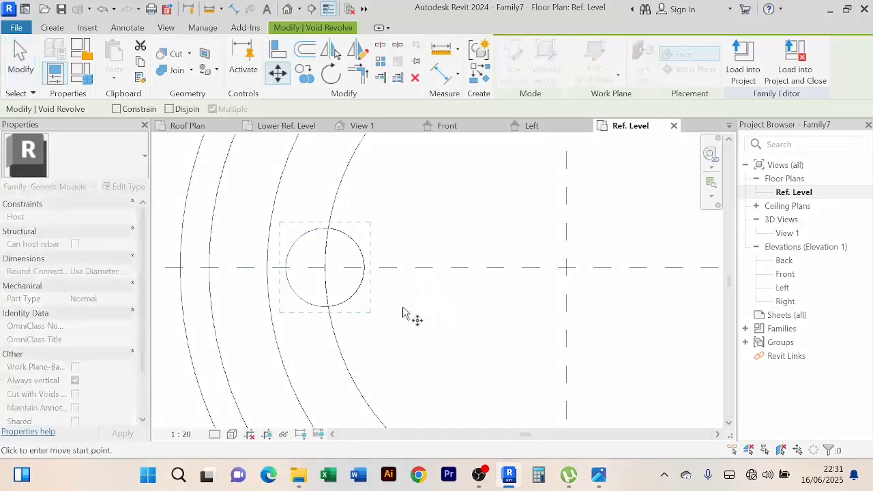
left_click(370, 313)
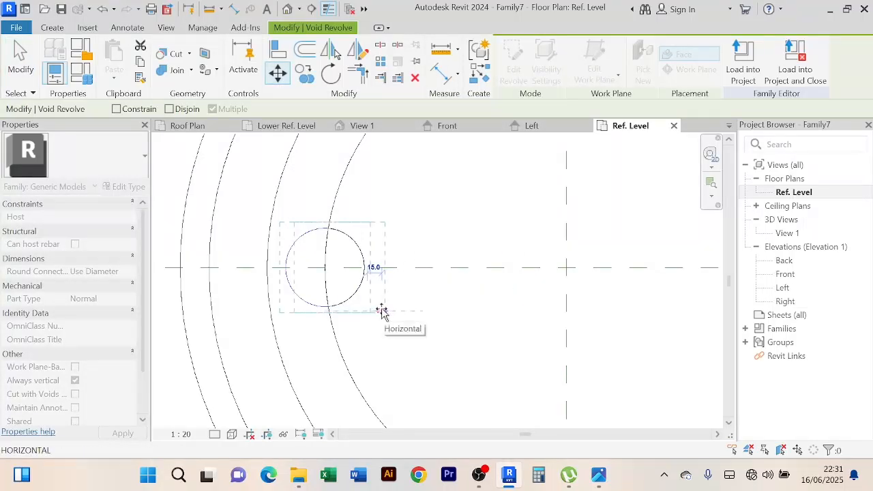
type("5")
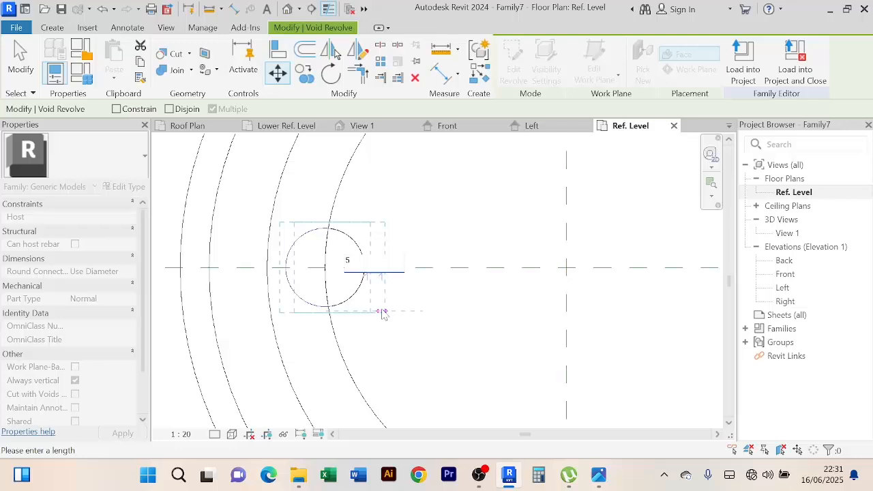
key("Return")
scroll(384, 312, "down", 6)
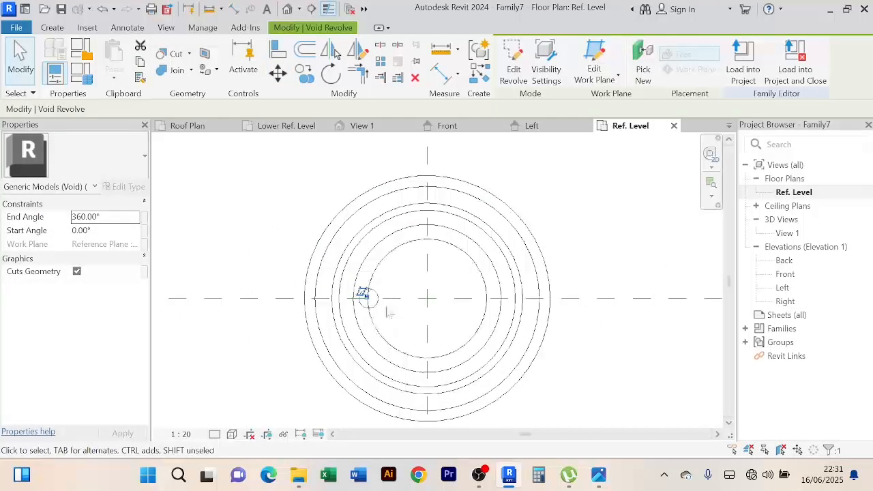
left_click(279, 241)
Start a radial array of the void revolve with 18 items, placing the centre of rotation at the intersection of the reference planes
scroll(399, 312, "up", 3)
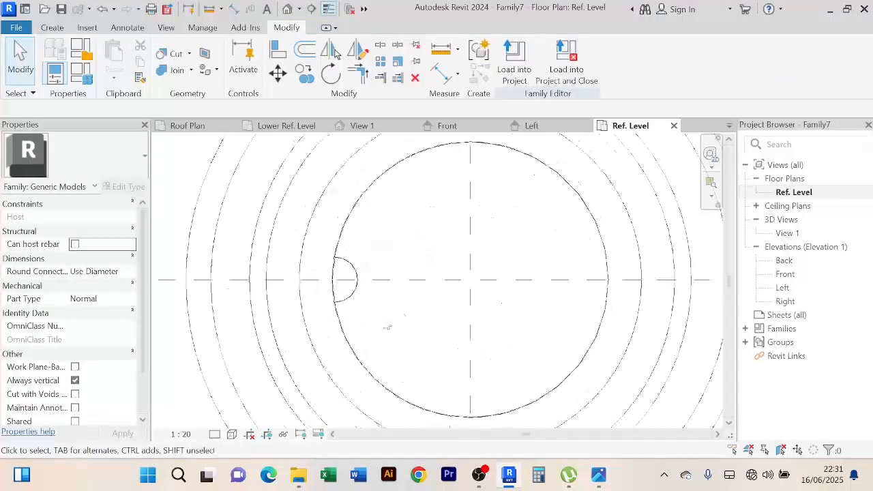
left_click(349, 300)
scroll(407, 325, "down", 1)
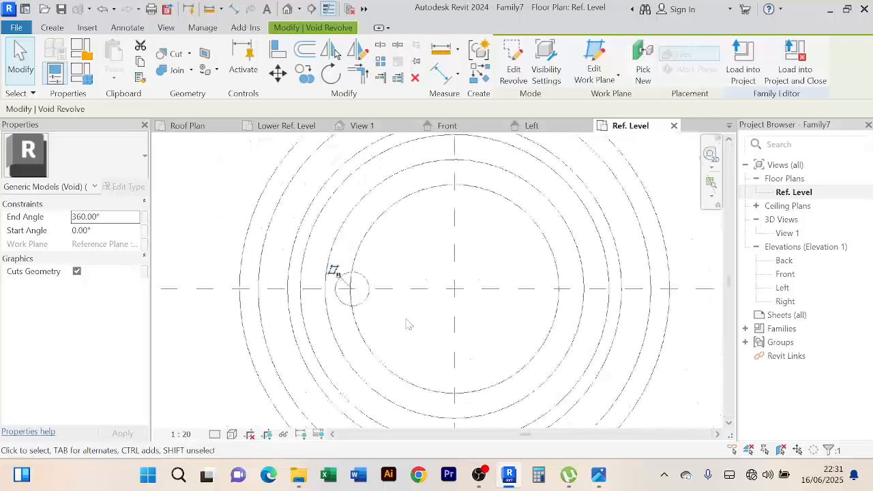
middle_click_drag(407, 325, 353, 317)
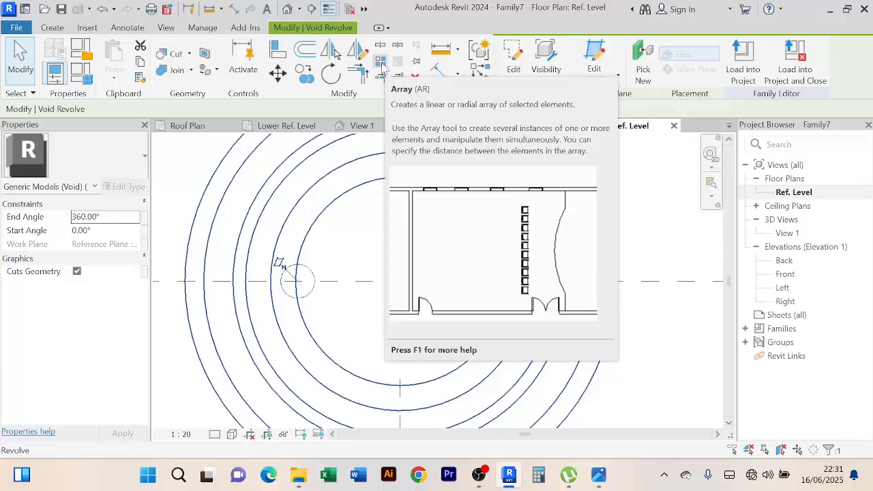
left_click(382, 66)
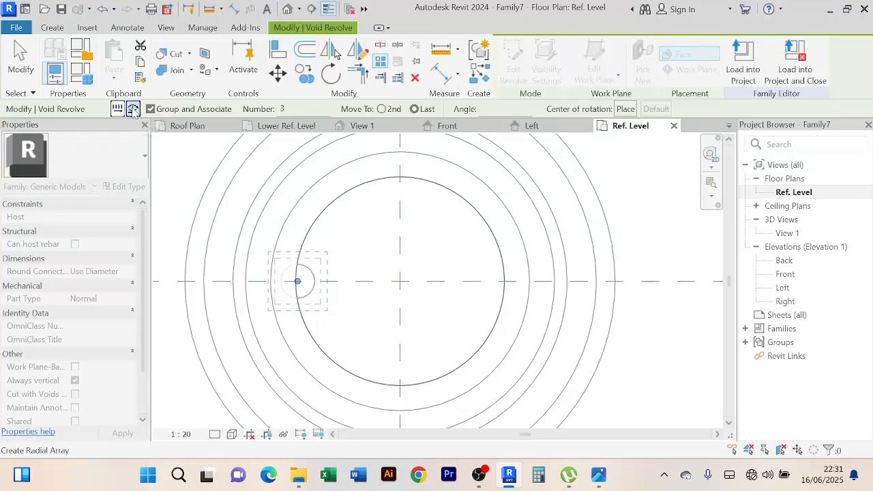
left_click(151, 110)
left_click(625, 110)
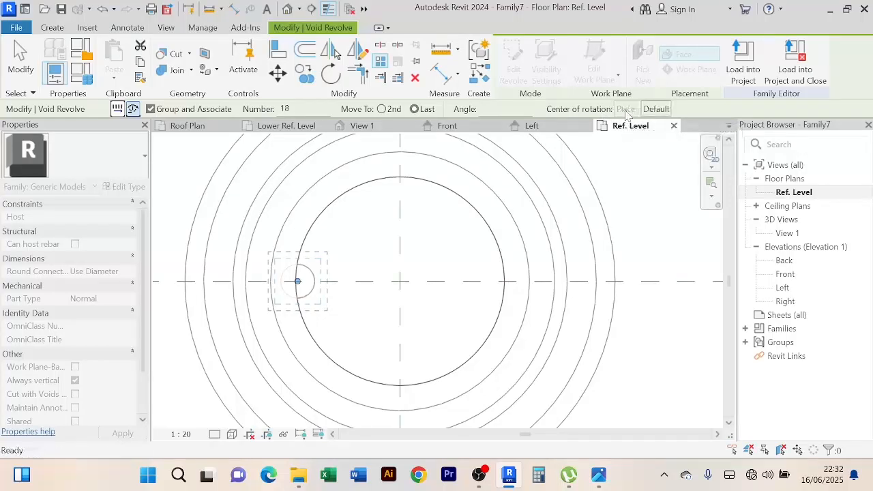
left_click(400, 280)
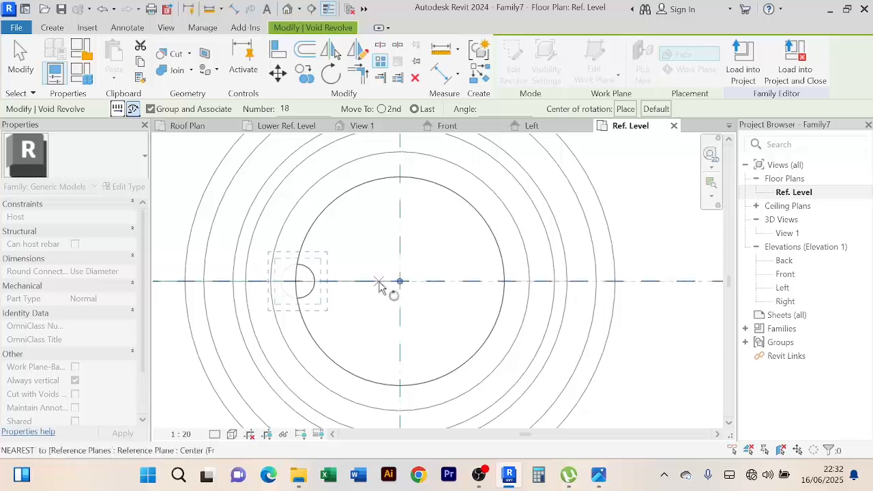
Sweep the radial array 170° clockwise from the void's centre over the upper half of the cylinder, and accept the array
left_click(296, 283)
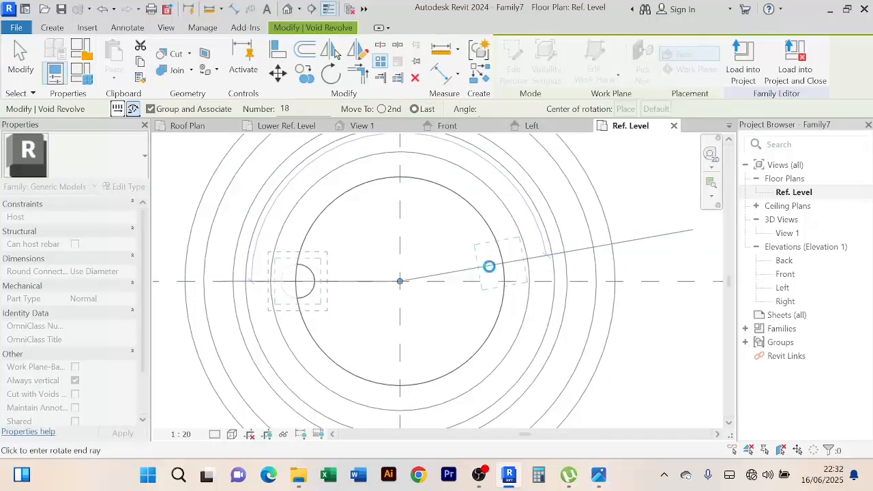
left_click(488, 266)
middle_click_drag(645, 212, 571, 208)
left_click(596, 198)
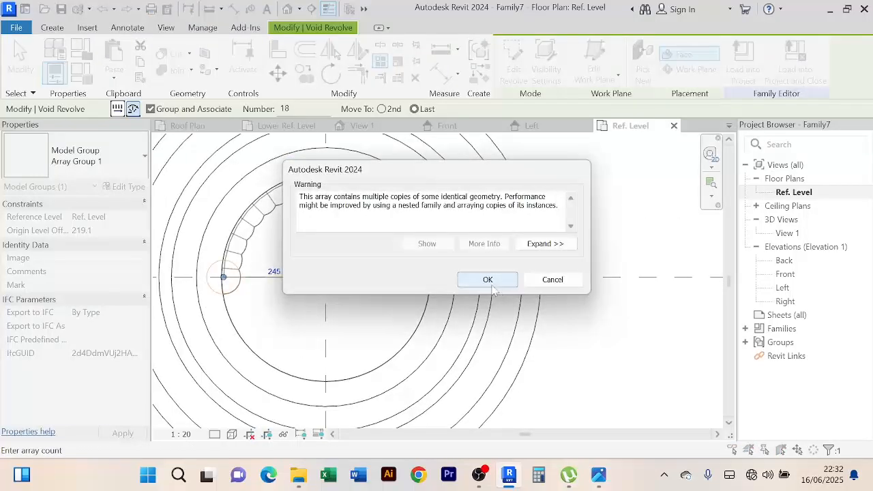
left_click(490, 286)
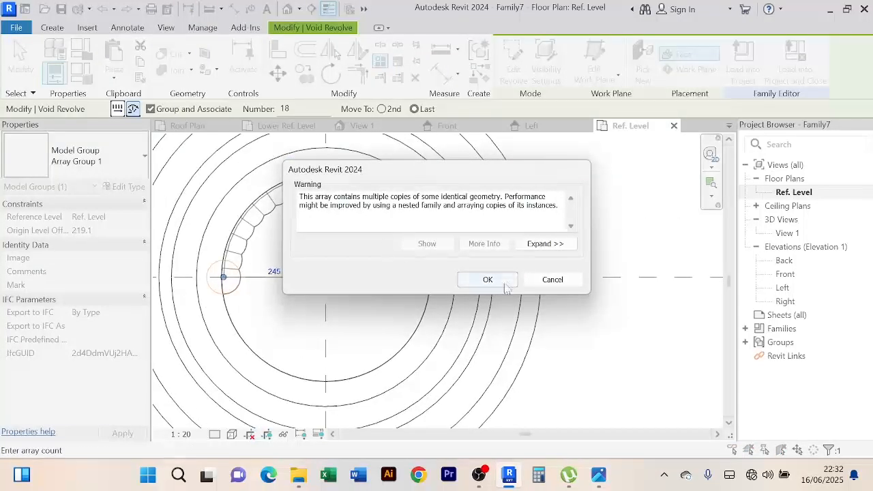
key("Escape")
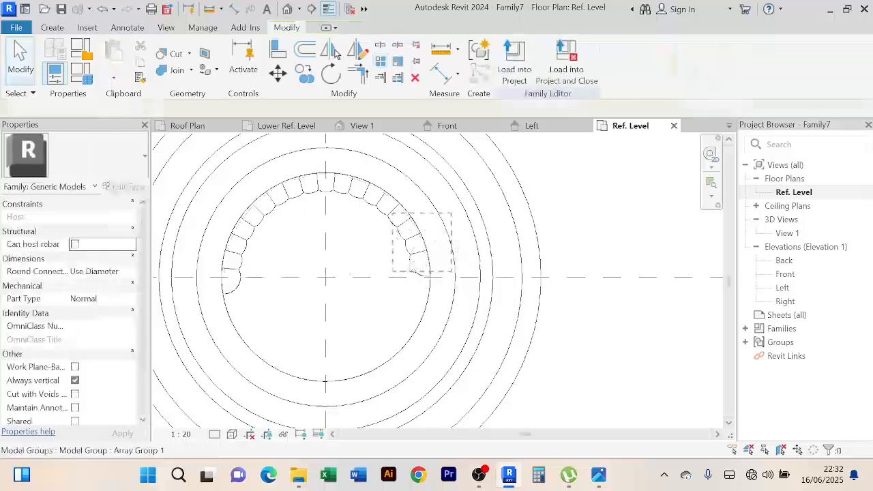
Try to stretch the end of the radial array around the cylinder to about 320°
left_click(380, 274)
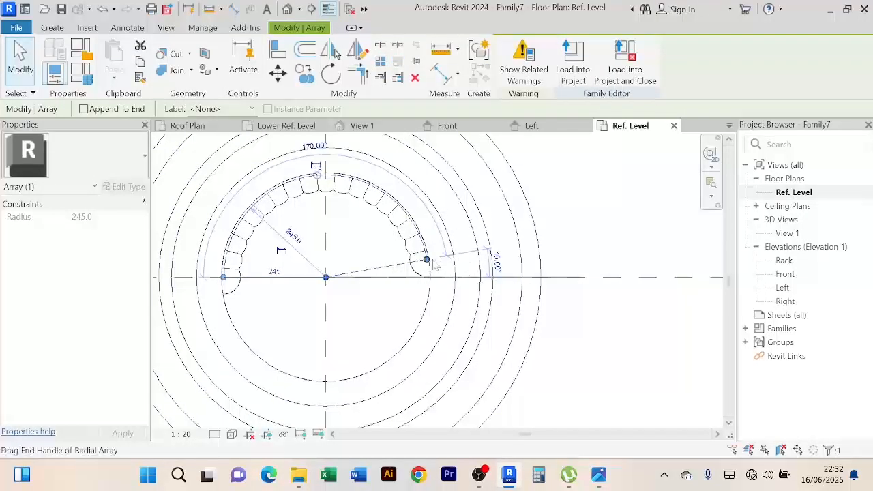
left_click_drag(426, 259, 247, 343)
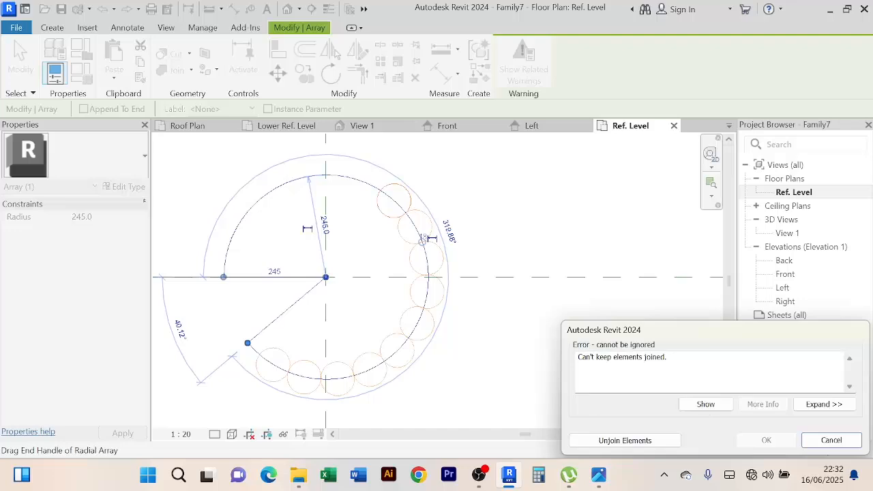
left_click(845, 442)
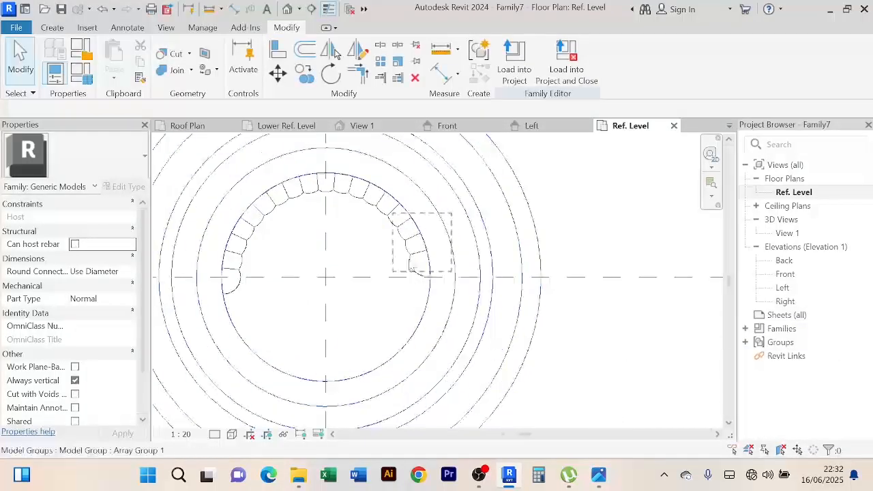
left_click(373, 275)
scroll(559, 230, "down", 2)
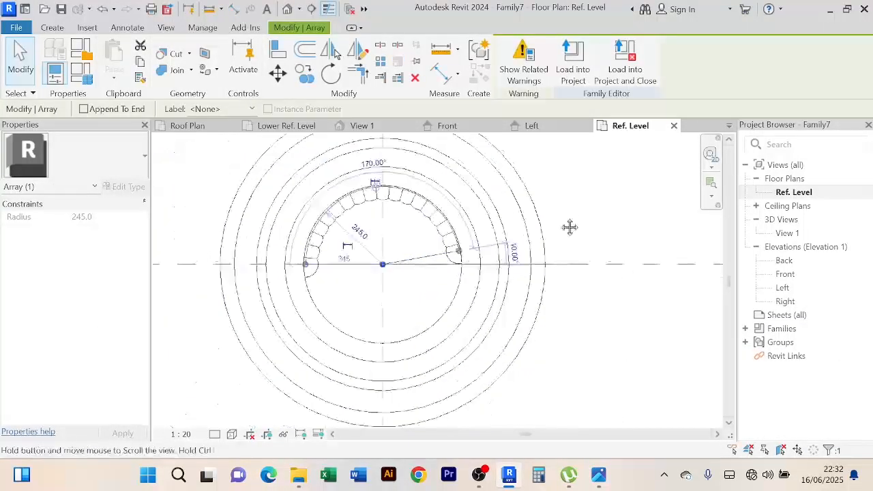
left_click_drag(448, 228, 436, 266)
key("ctrl+z")
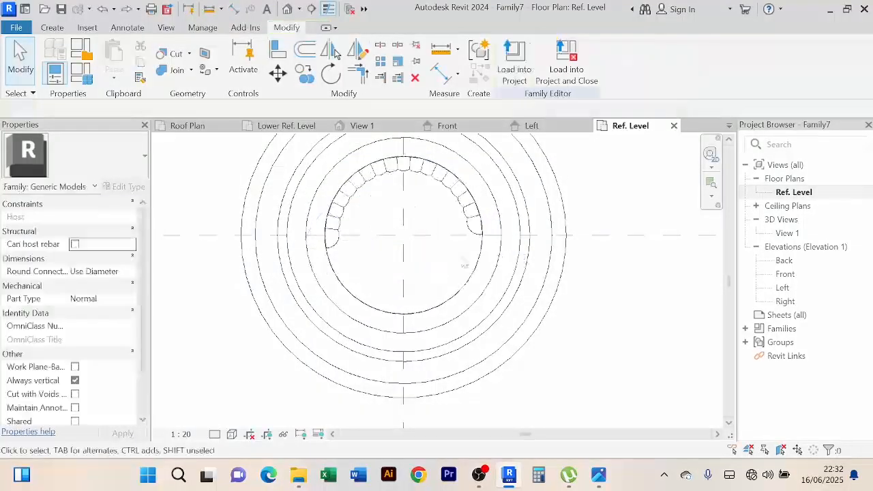
Extend the array's end around the lower half of the cylinder, set its remaining gap angle to 20°, and clear the selection
left_click(446, 229)
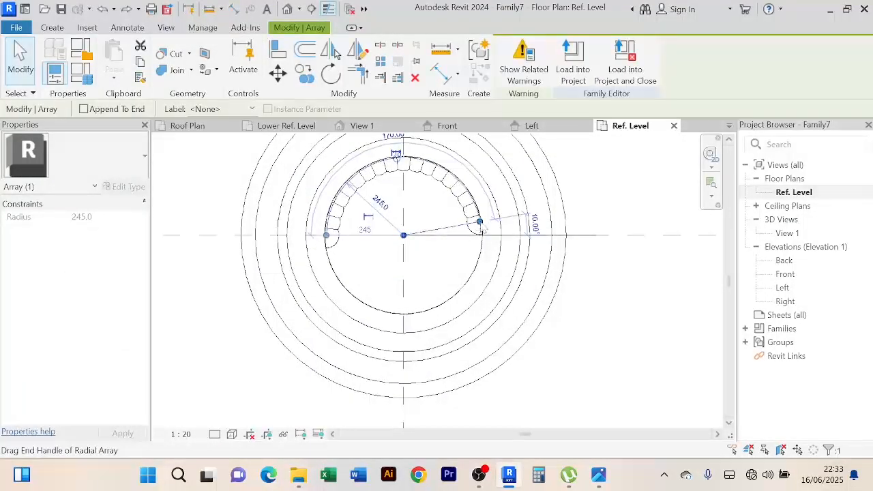
left_click_drag(481, 228, 349, 290)
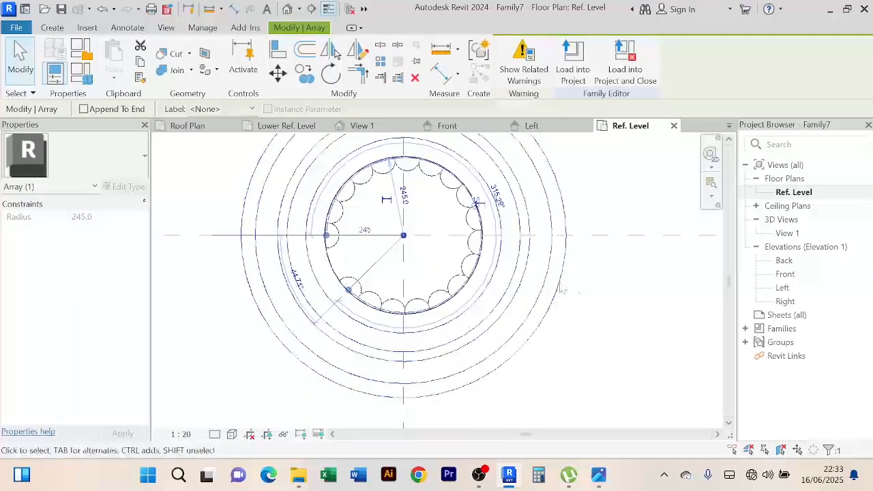
left_click(230, 335)
left_click(355, 270)
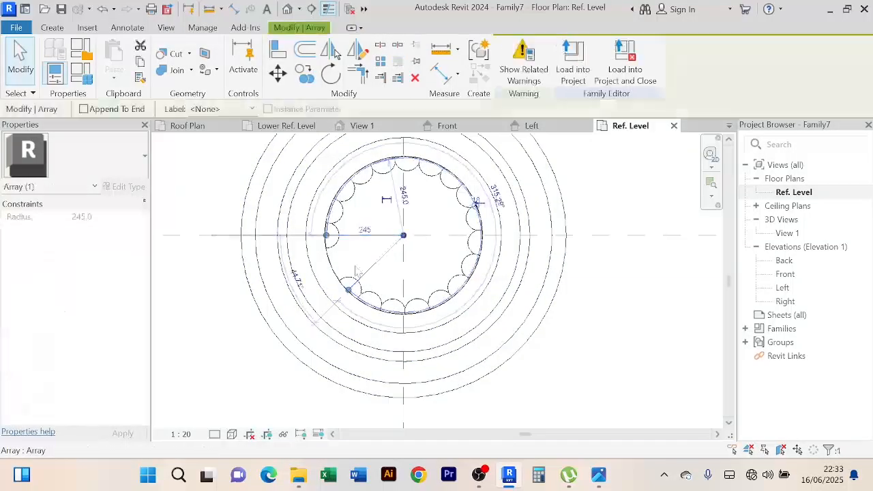
left_click(298, 281)
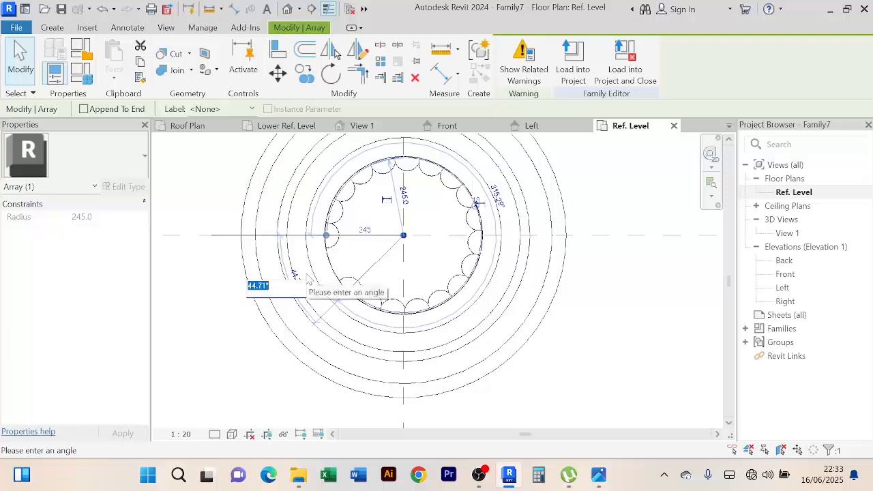
type("2")
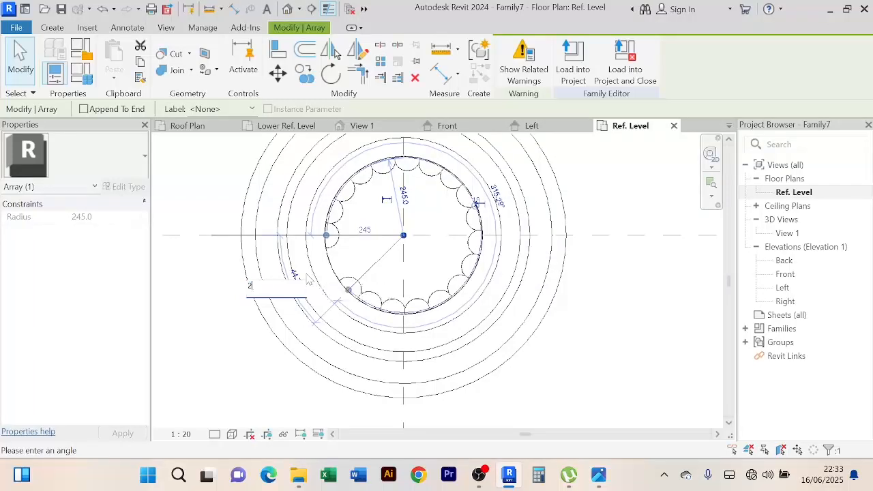
type("0")
key("Return")
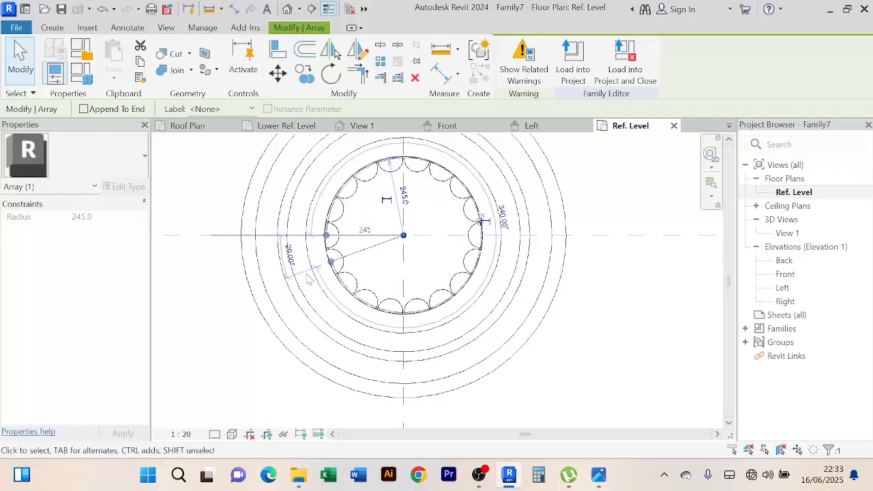
left_click(239, 347)
scroll(237, 347, "up", 1)
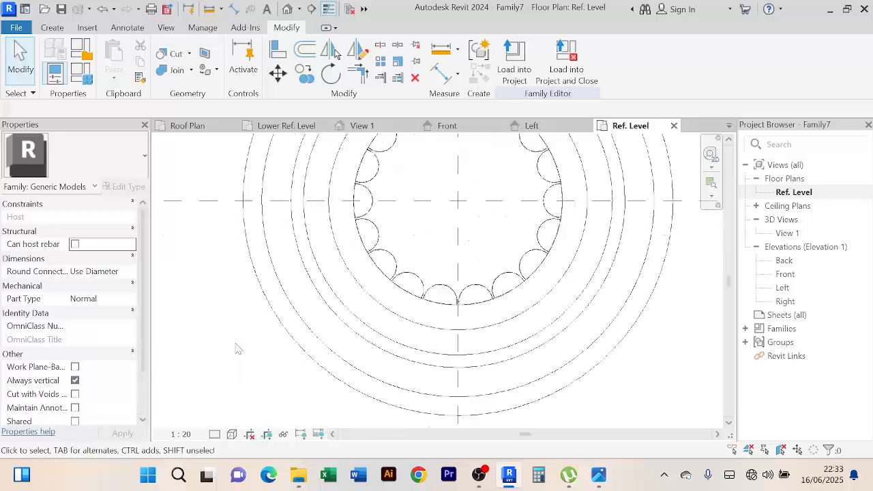
scroll(237, 350, "down", 2)
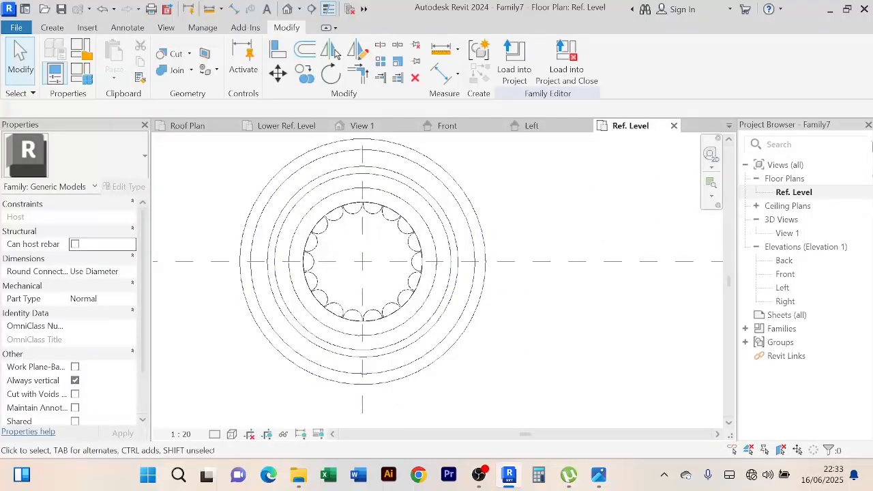
Open the family's 3D view, tilt it to show the grooved cylinder, and set the visual style to Shaded
double_click(787, 234)
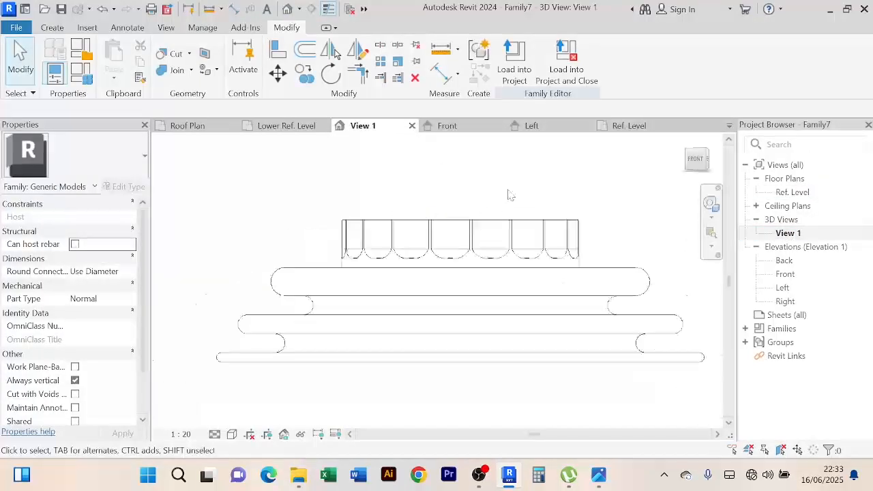
middle_click_drag(511, 196, 493, 195, "shift")
middle_click_drag(567, 187, 569, 207, "shift")
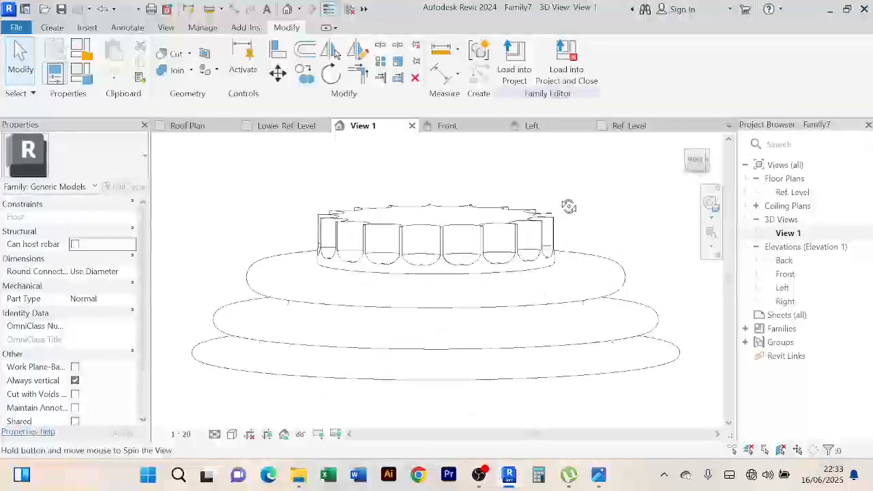
left_click(232, 434)
left_click(266, 380)
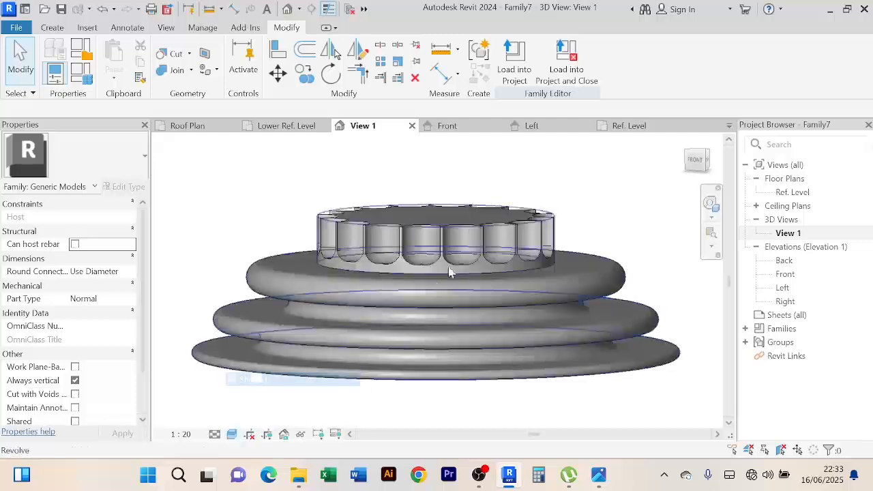
Examine the arrayed grooves and the stepped moulding from several angles in 3D
scroll(565, 200, "down", 2)
middle_click_drag(554, 350, 526, 300, "shift")
scroll(479, 246, "up", 5)
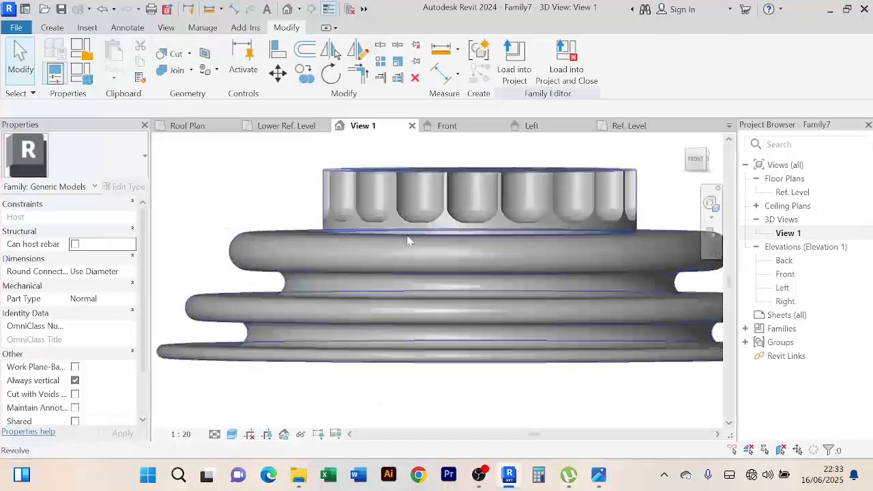
scroll(290, 242, "down", 5)
middle_click_drag(388, 320, 362, 250, "shift")
scroll(485, 213, "up", 3)
scroll(484, 213, "down", 3)
scroll(476, 218, "up", 3)
scroll(476, 218, "down", 2)
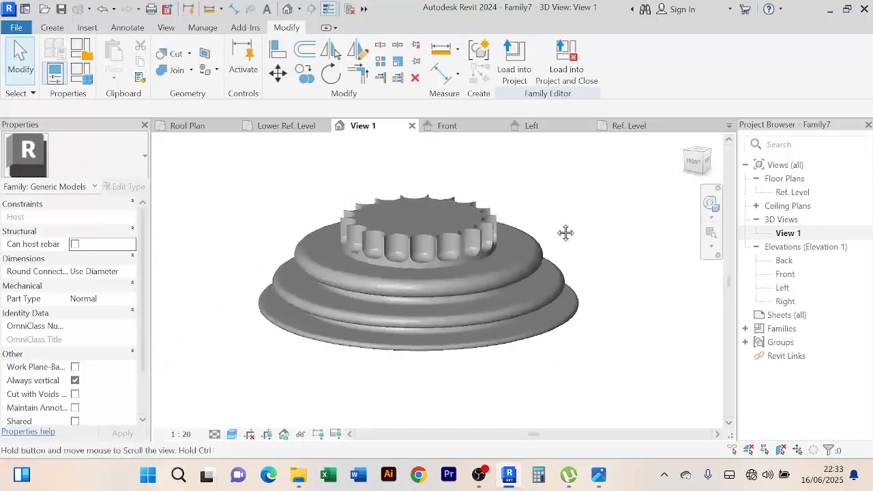
Load the moulding family into Family6 only, leaving the house project out
left_click(508, 72)
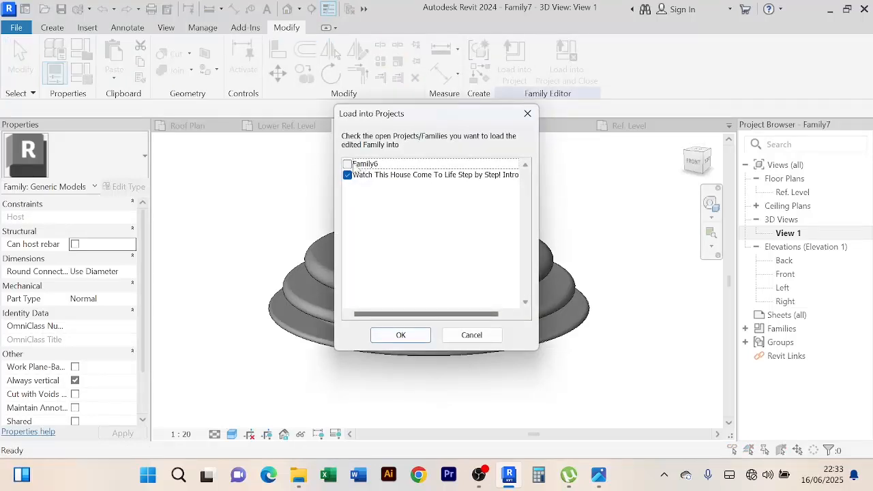
left_click(364, 165)
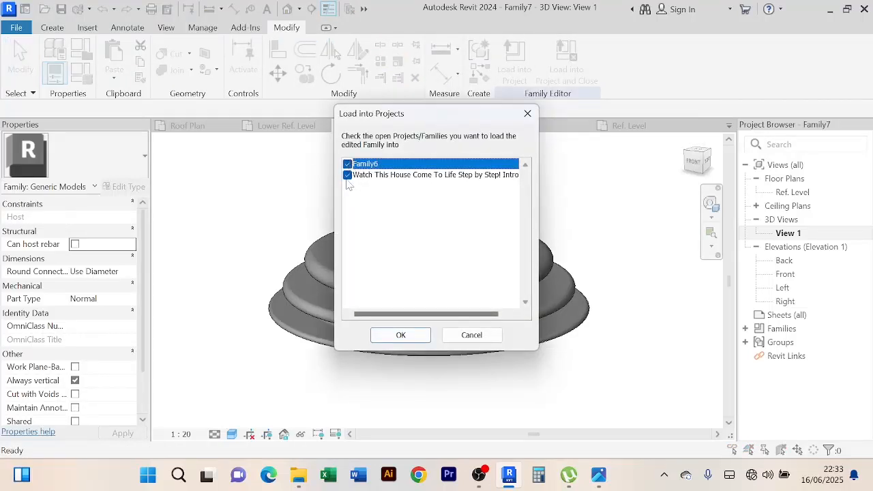
left_click(348, 175)
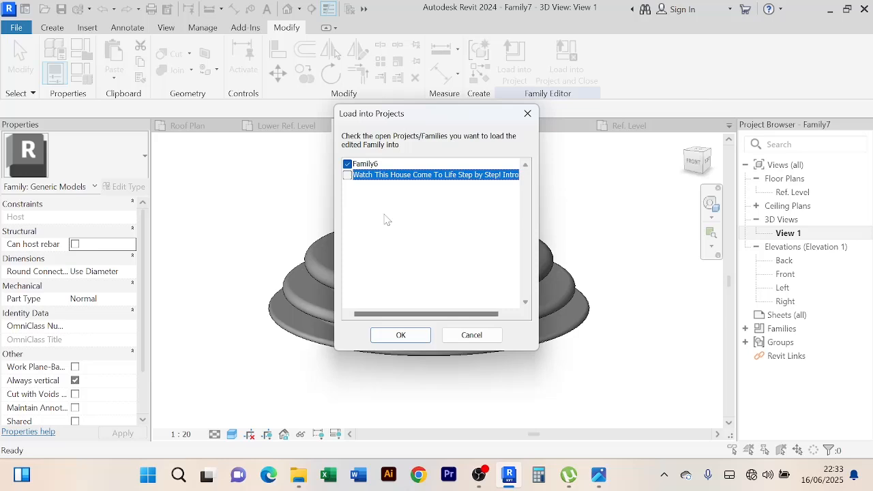
left_click(403, 337)
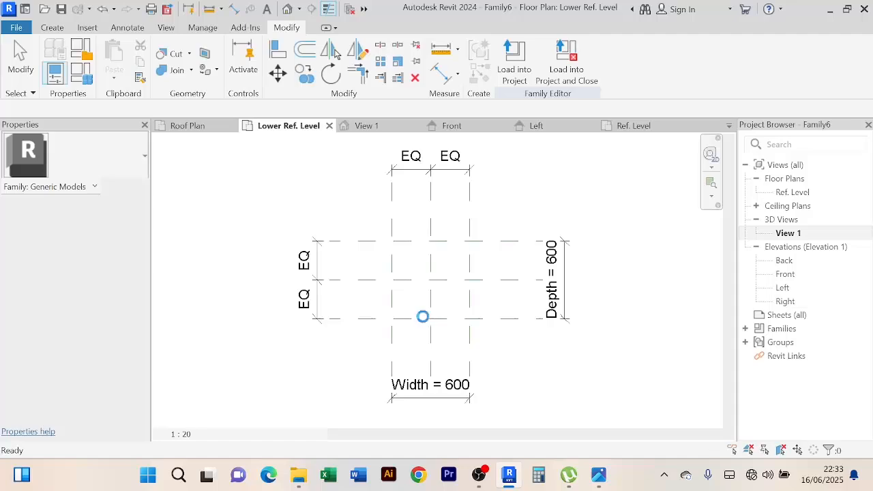
Place the loaded fluted moulding family at the intersection of the centre reference planes and finish placing components
scroll(429, 282, "up", 5)
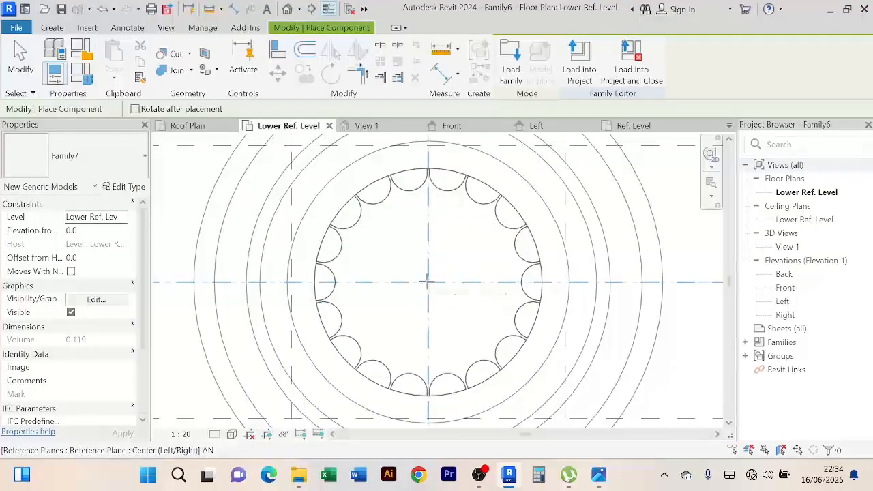
left_click(429, 281)
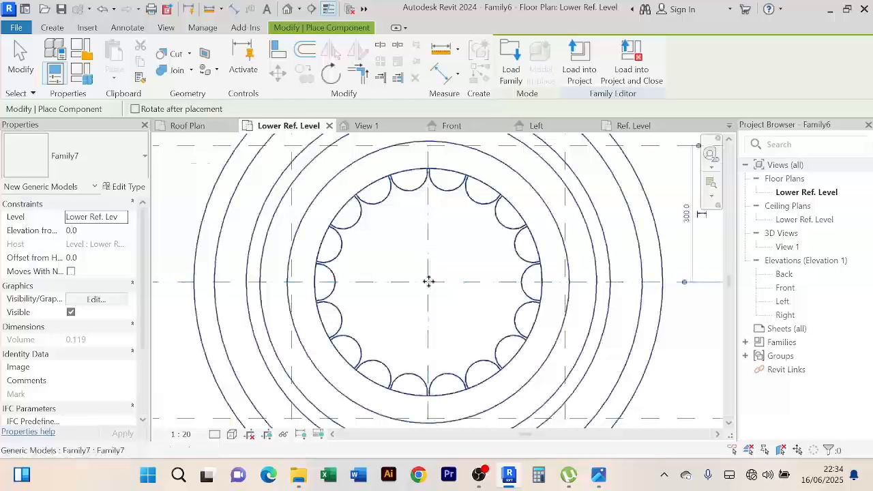
scroll(431, 282, "down", 4)
right_click(550, 194)
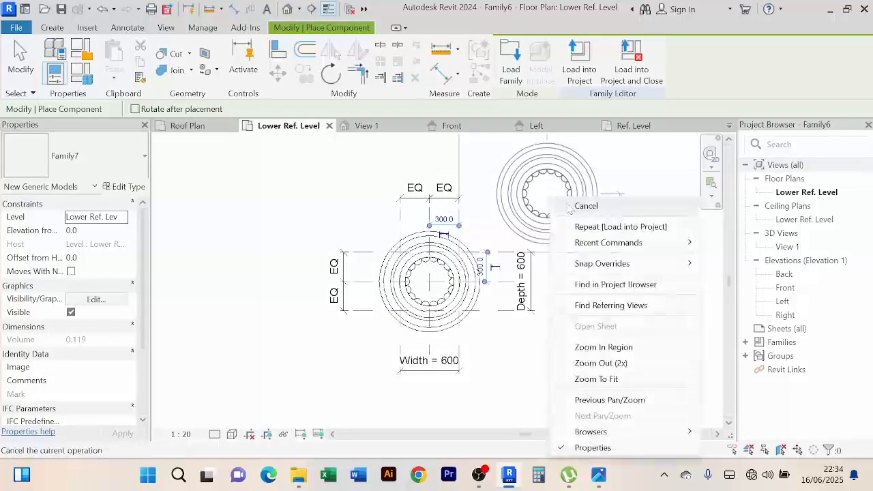
left_click(564, 203)
right_click(557, 185)
left_click(581, 199)
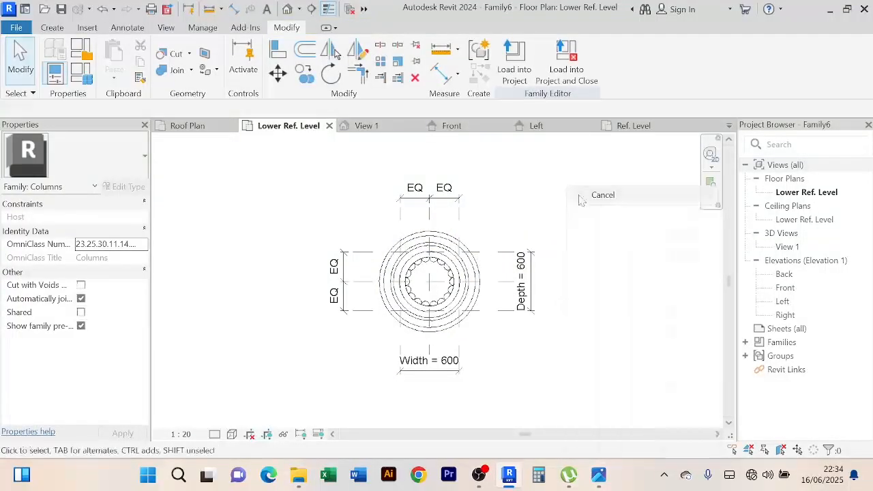
scroll(432, 254, "up", 2)
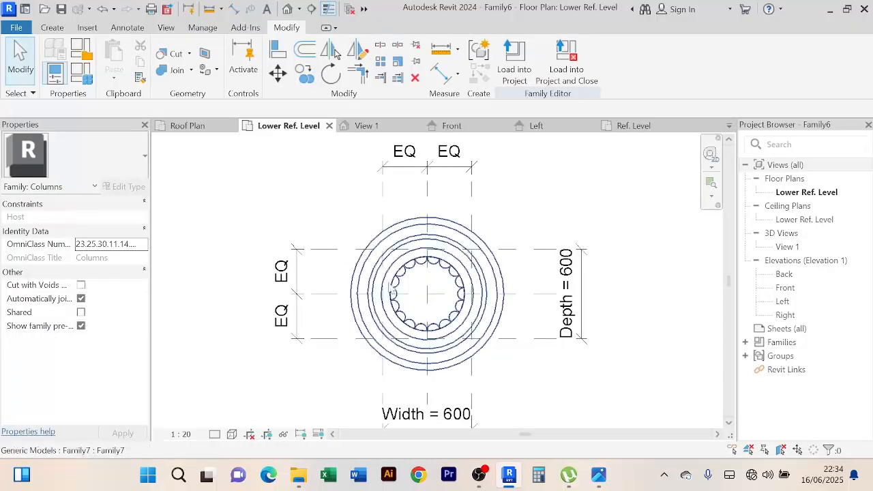
scroll(517, 218, "down", 3)
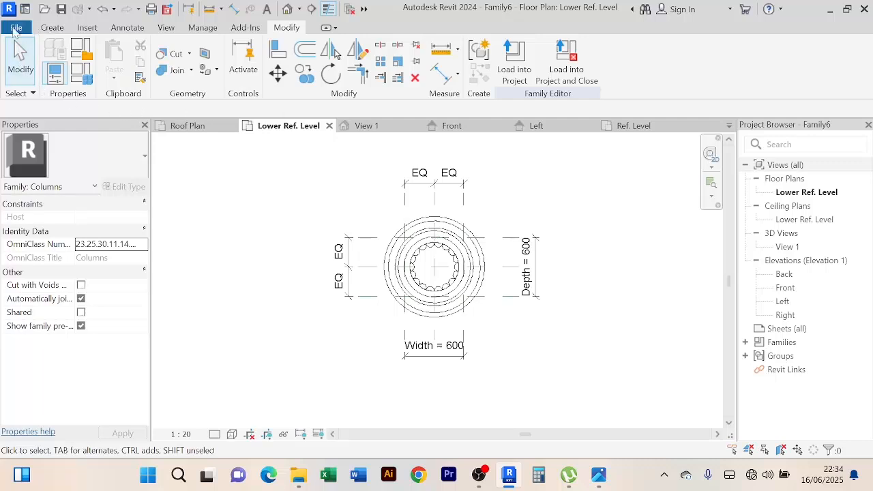
Create a new family from the Metric Generic Model template
left_click(15, 28)
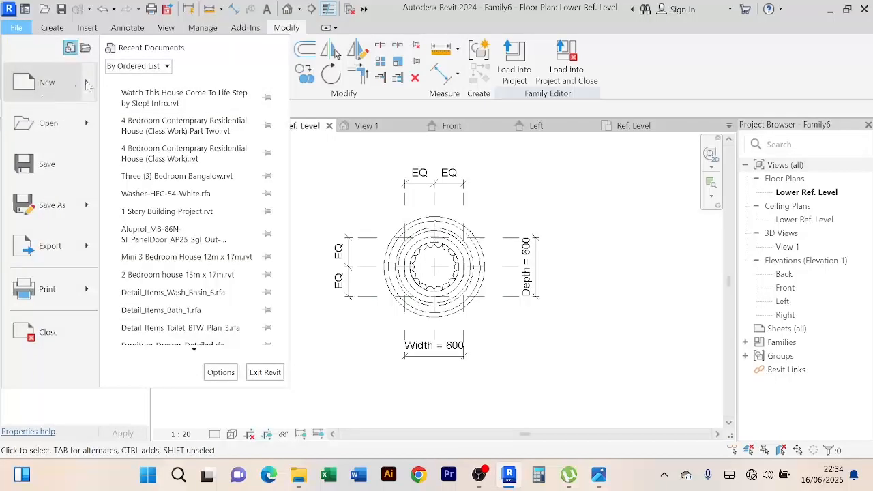
mouse_move(87, 83)
left_click(146, 121)
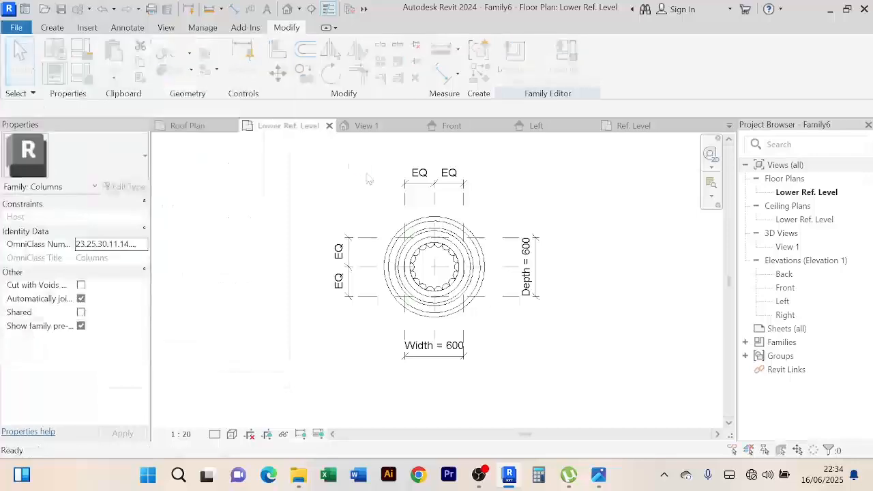
scroll(358, 273, "down", 4)
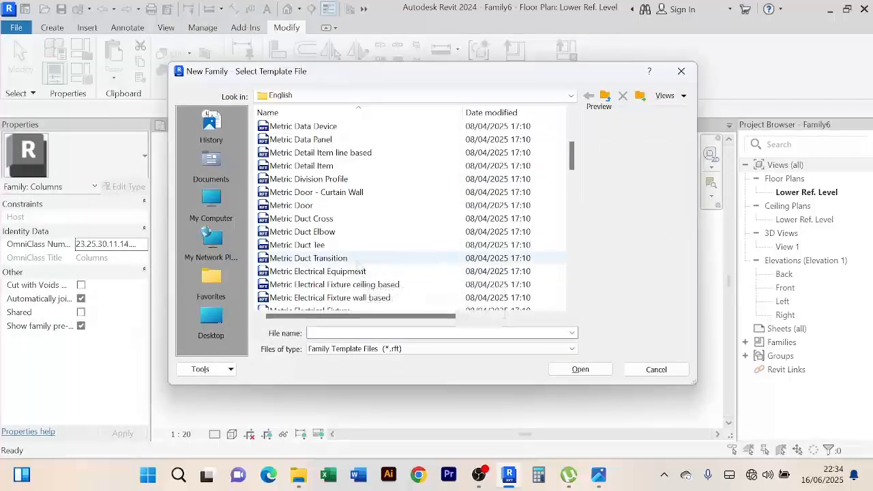
scroll(358, 265, "down", 4)
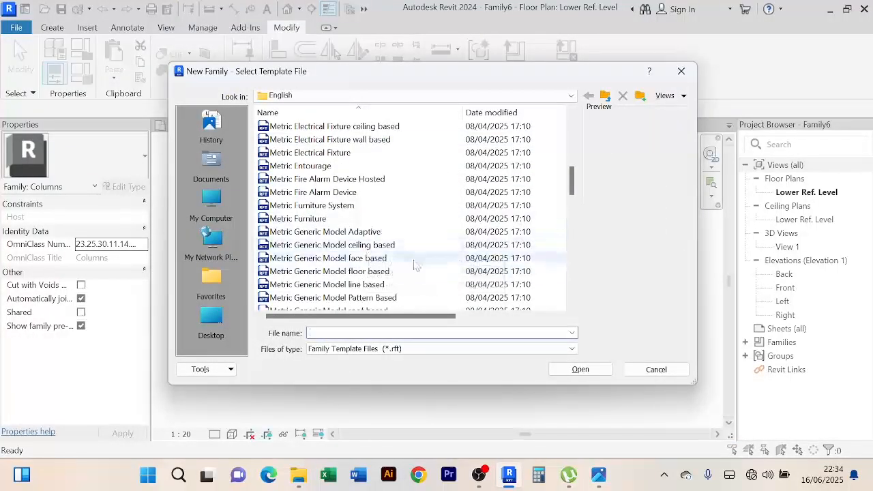
scroll(415, 264, "down", 3)
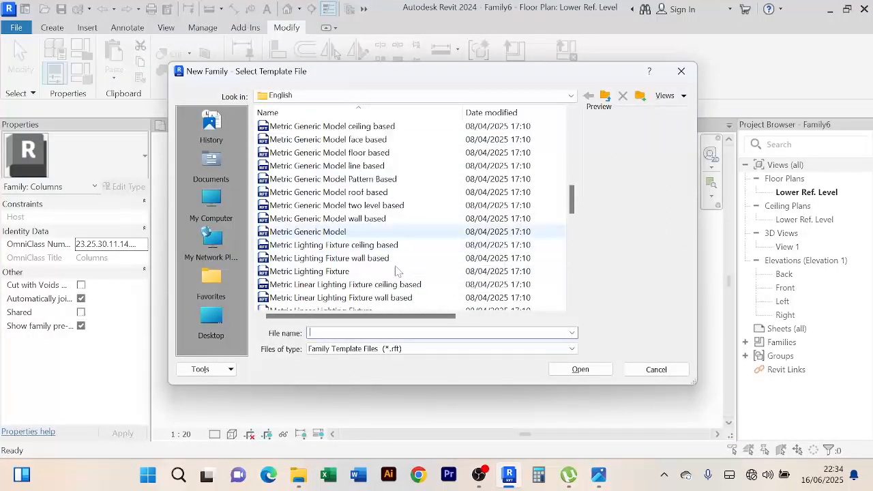
left_click(341, 236)
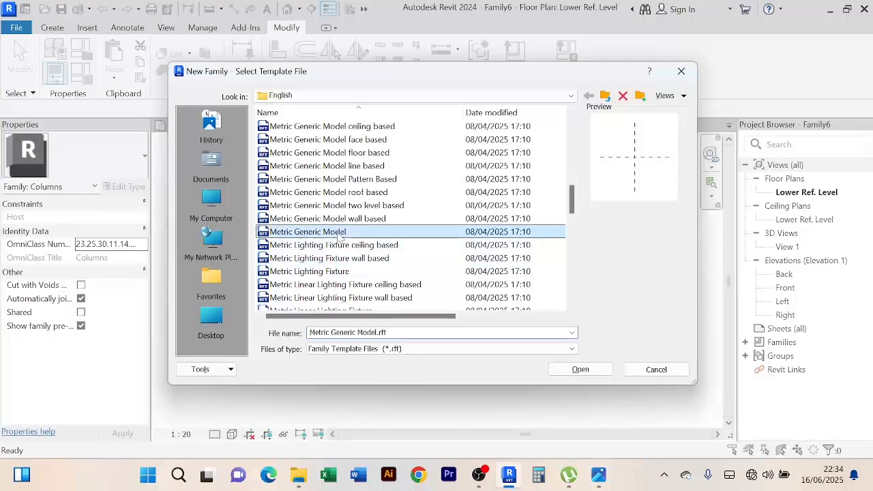
left_click(584, 372)
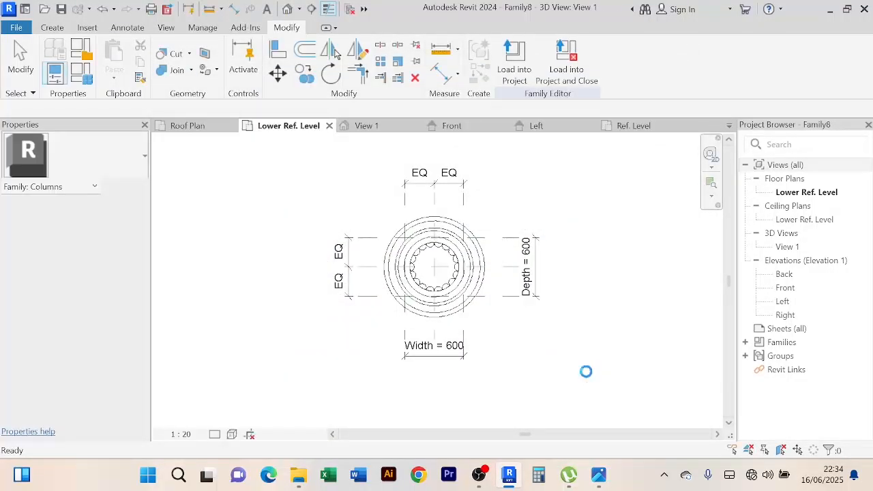
In the Front elevation, start a Revolve and draw its vertical axis about 900 mm down from the reference plane intersection
double_click(786, 289)
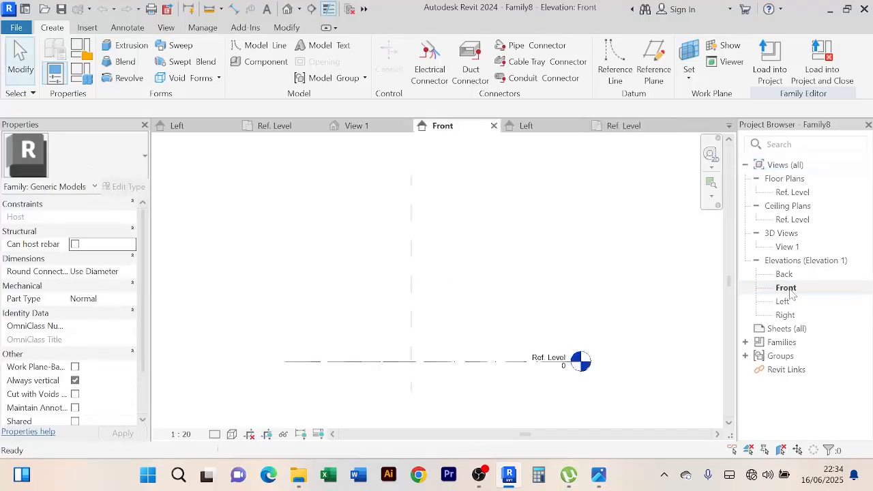
middle_click_drag(443, 330, 480, 239)
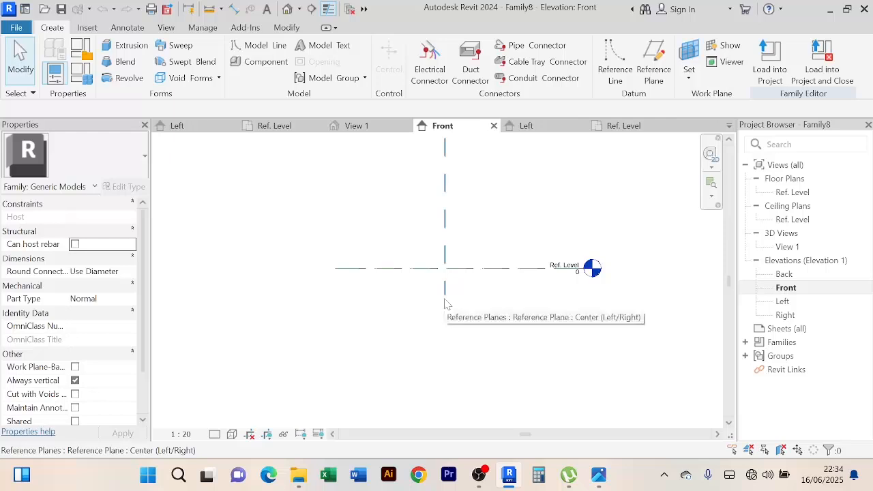
left_click(123, 77)
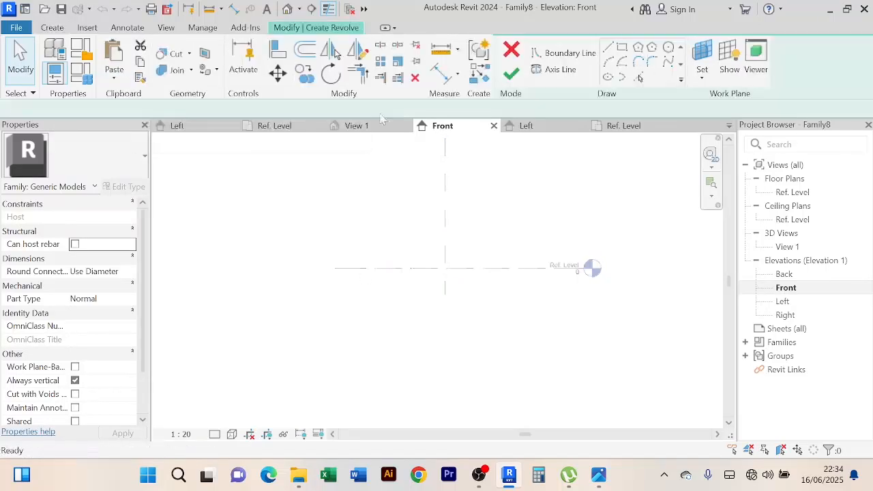
left_click(560, 69)
left_click(446, 269)
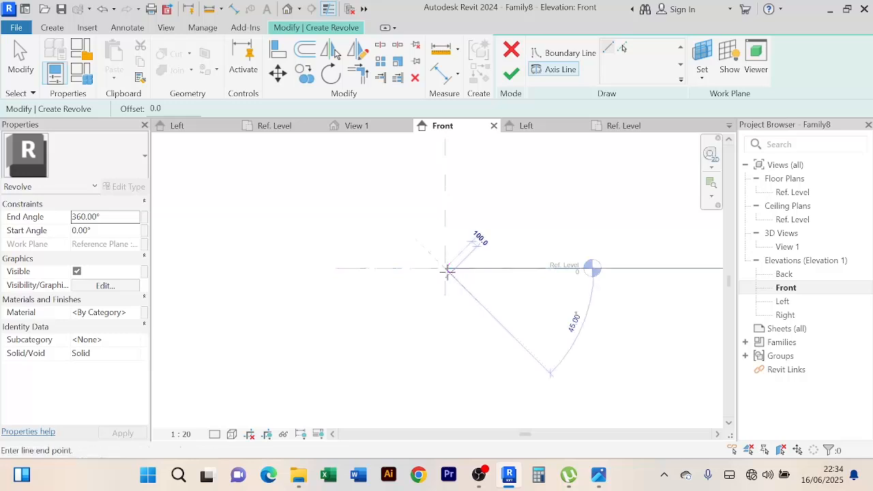
left_click(443, 334)
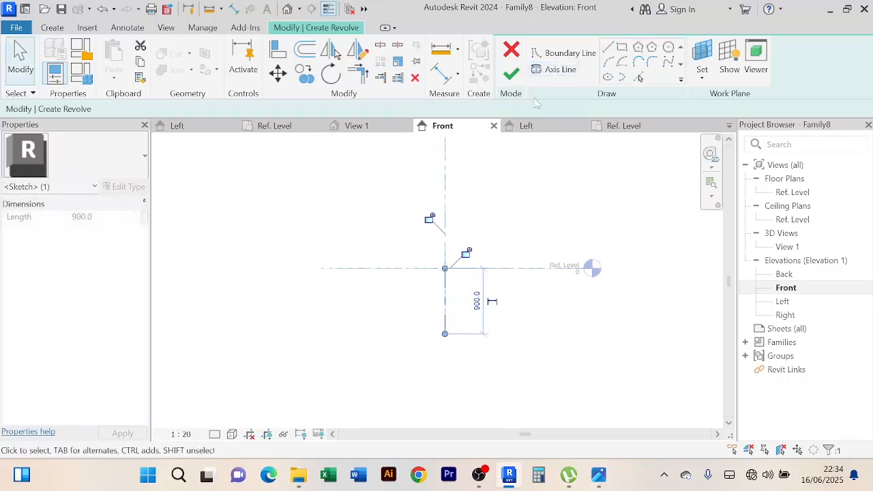
Draw a closed rectangular boundary 250 mm wide and about 1000 mm tall, left of the axis and below the Ref. Level
left_click(566, 55)
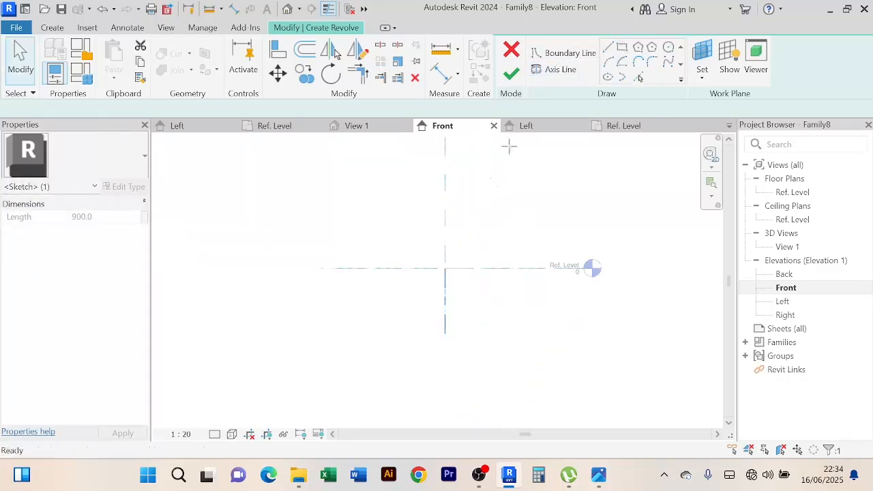
scroll(446, 263, "up", 2)
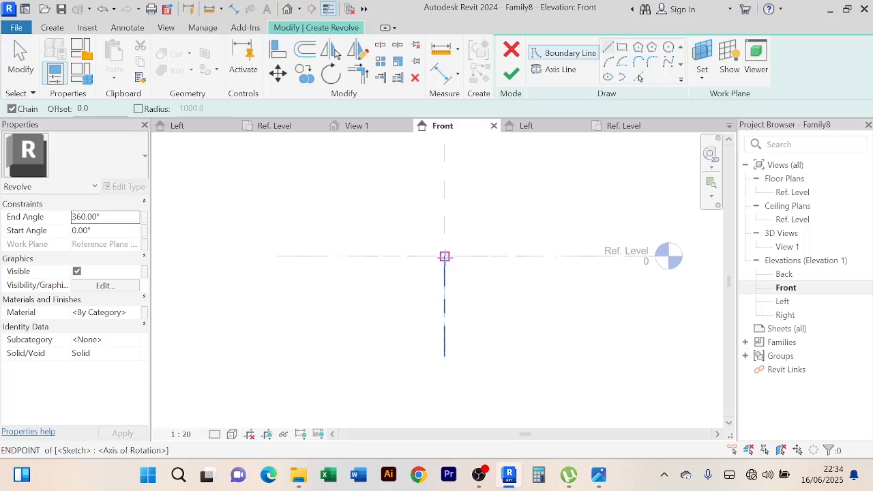
left_click(444, 256)
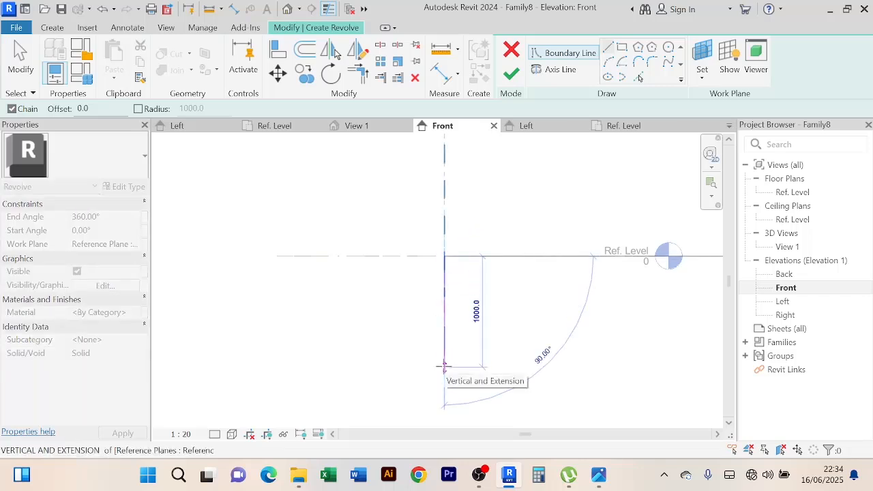
left_click(444, 367)
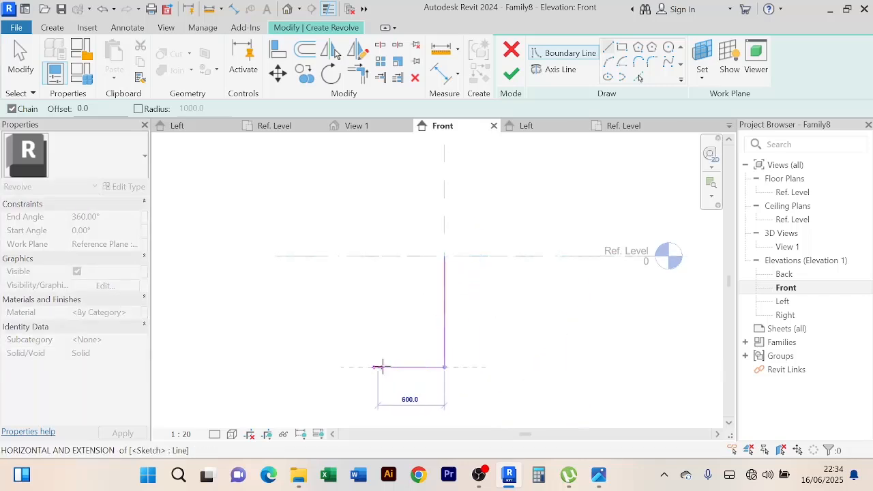
type("25")
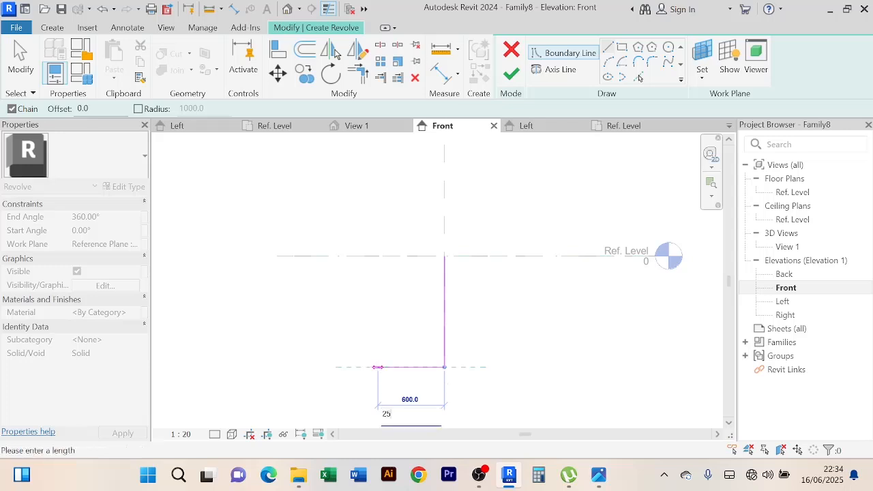
type("0")
key("Return")
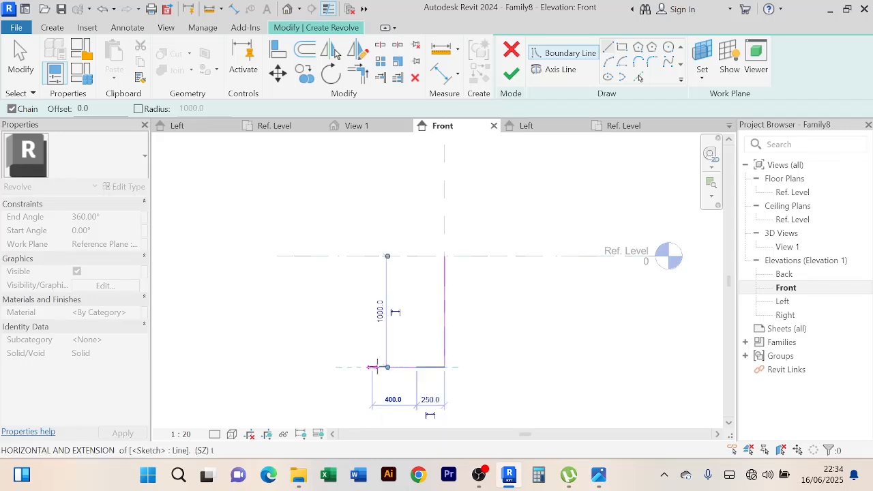
left_click(417, 256)
left_click(444, 256)
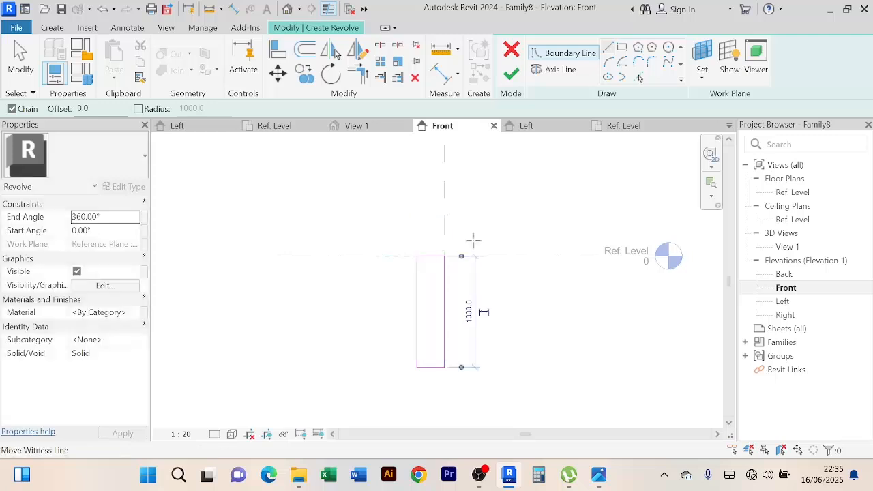
right_click(510, 212)
left_click(546, 221)
right_click(515, 203)
left_click(543, 214)
Nudge the upper edge of the rectangular profile down to 40 mm below the Ref. Level
scroll(438, 269, "up", 2)
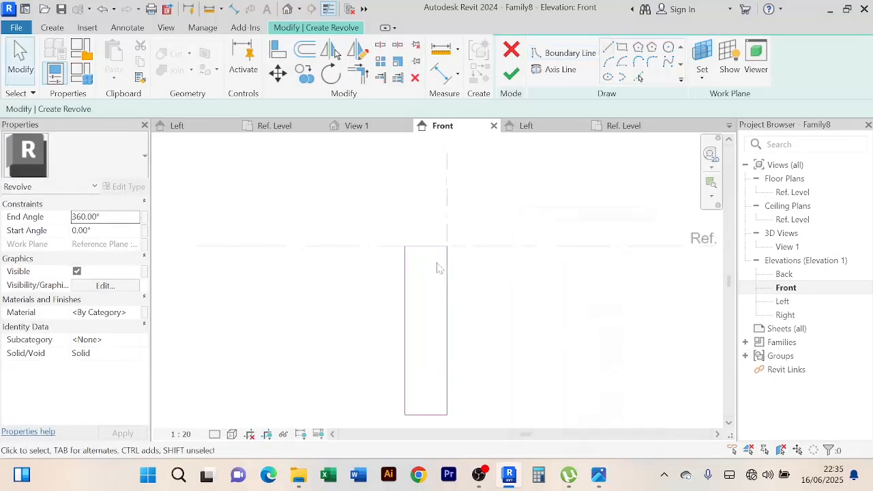
left_click(433, 248)
key("Down")
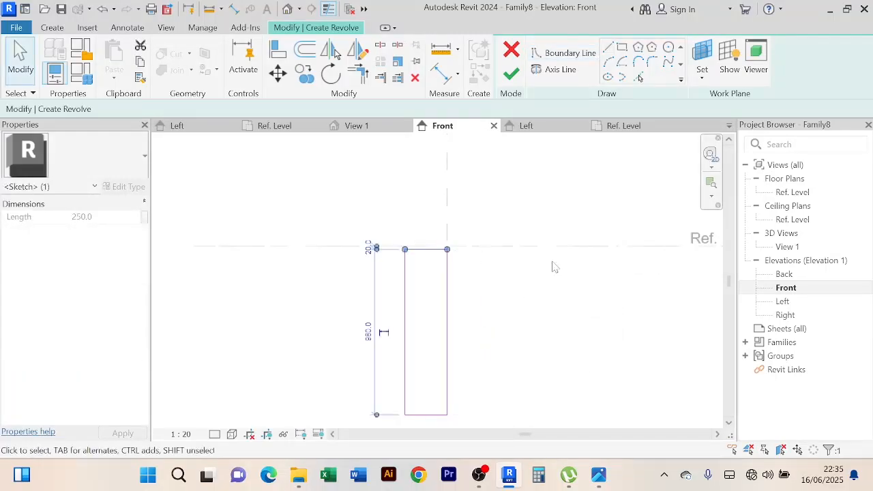
key("Down")
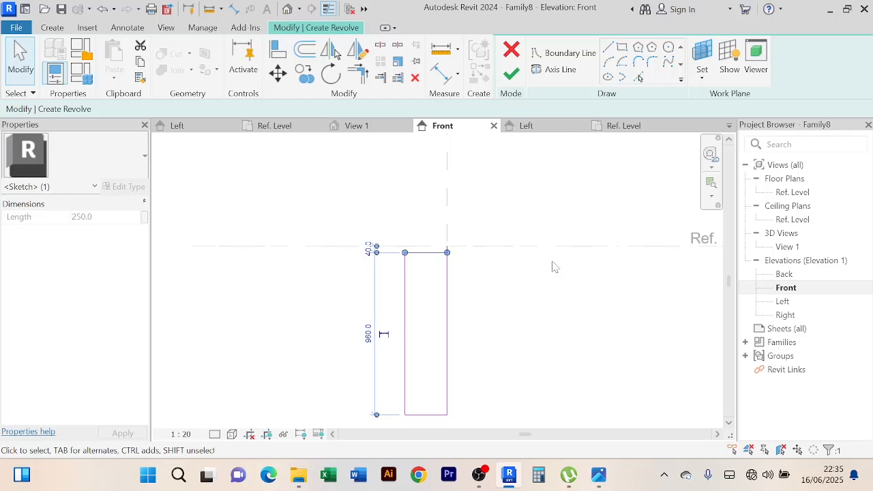
left_click(513, 226)
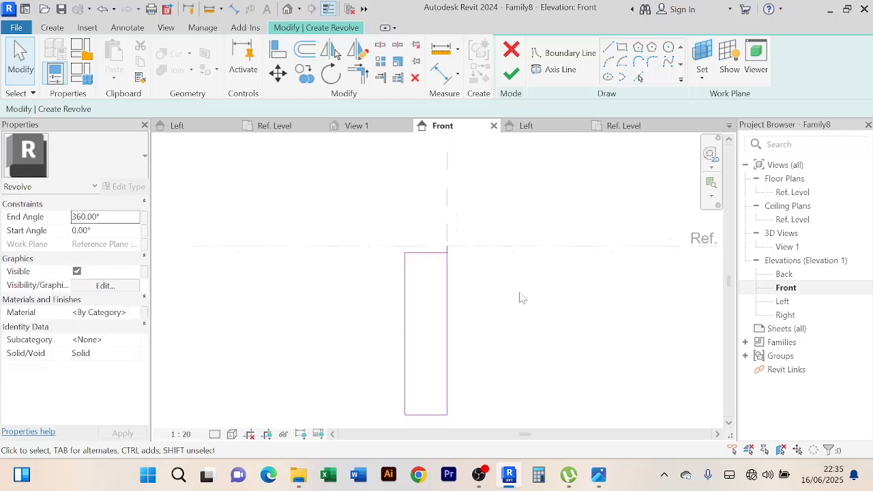
Draw a semicircular Start-End-Radius arc of about 1.2 radius at the profile's upper-left corner, bulging inward from the left edge
scroll(520, 294, "down", 1)
mouse_move(521, 295)
middle_mouse_down()
mouse_move(500, 260)
mouse_move(487, 274)
middle_mouse_up()
scroll(423, 236, "up", 1)
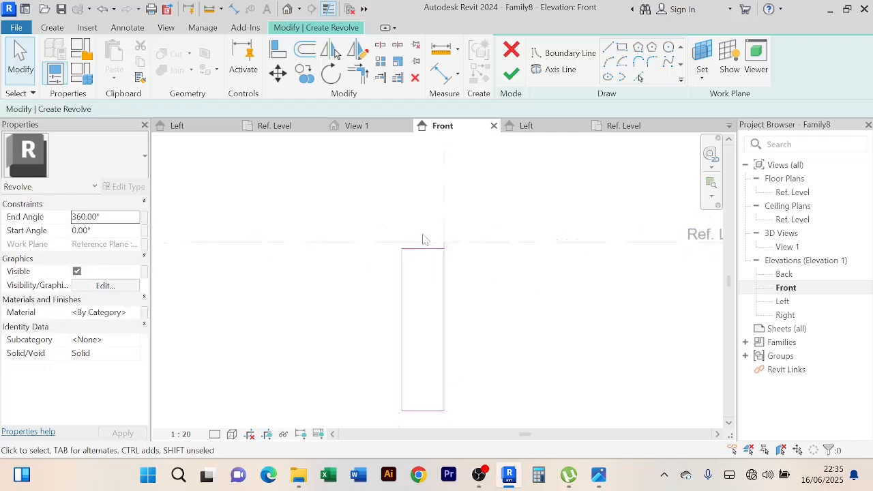
scroll(423, 239, "up", 1)
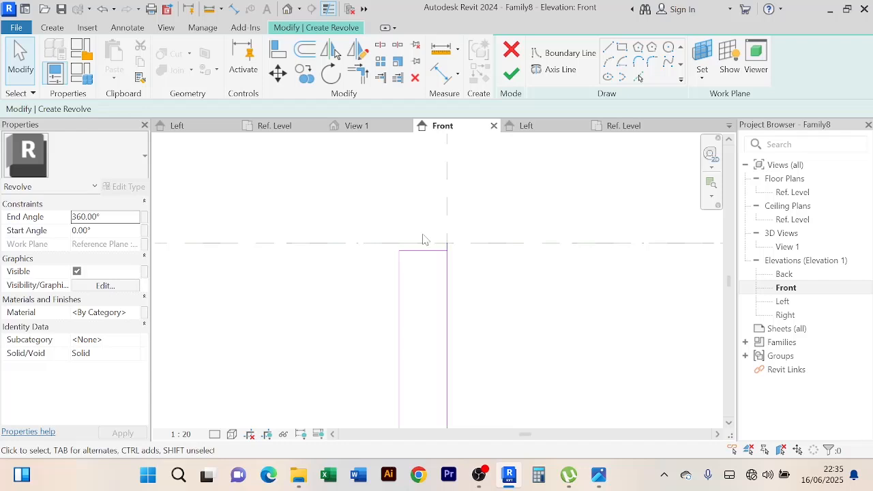
scroll(421, 285, "up", 1)
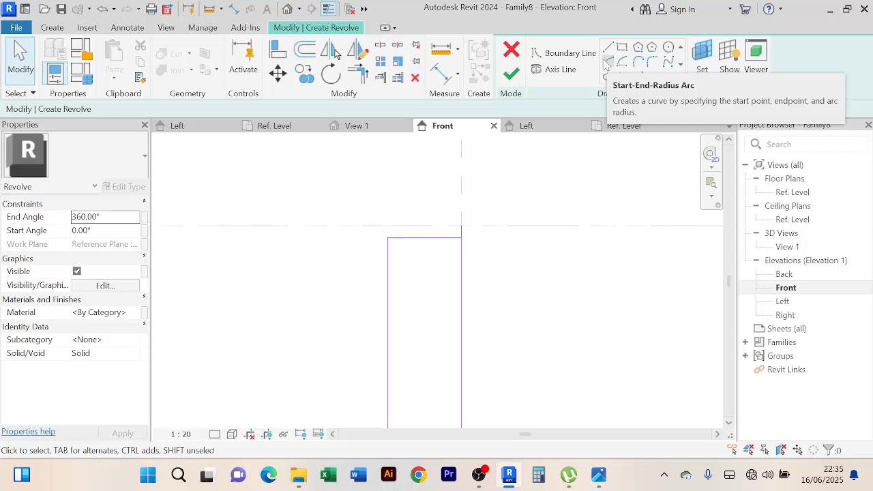
left_click(606, 63)
scroll(390, 239, "up", 5)
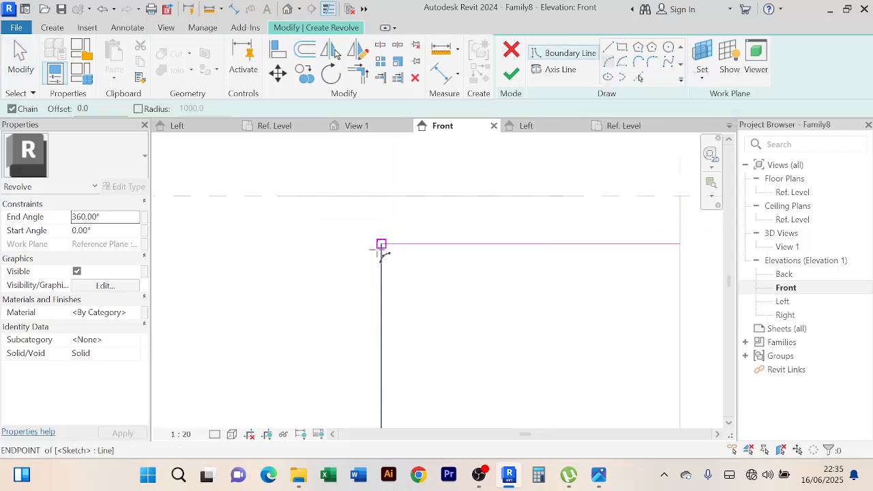
scroll(384, 254, "up", 3)
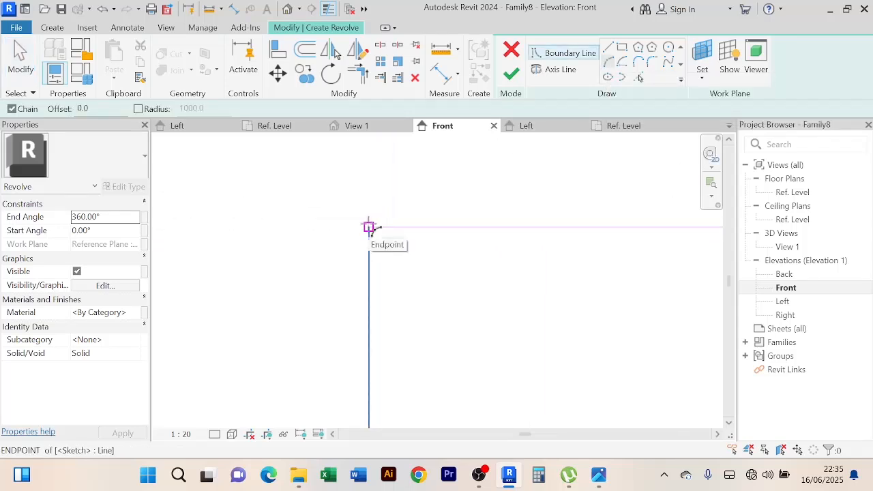
middle_click_drag(368, 224, 372, 220)
left_click(373, 224)
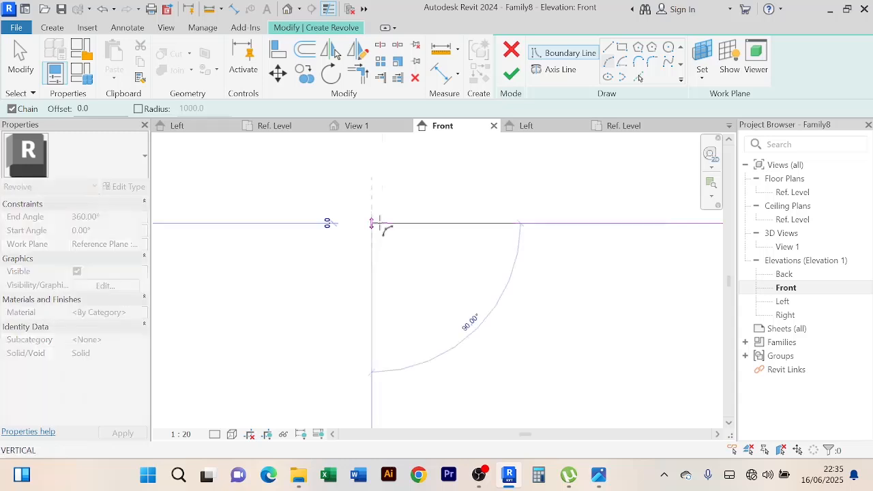
left_click(372, 307)
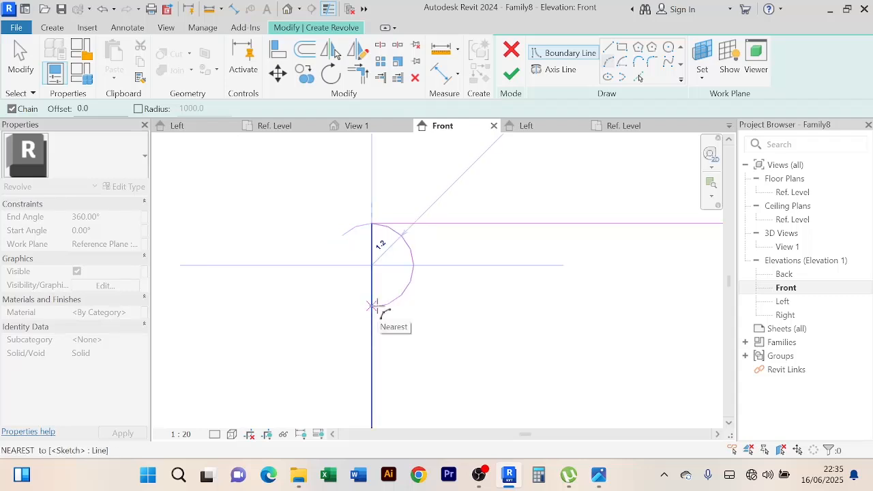
left_click(374, 306)
Try to draw a second arc directly below the semicircle, from its lower endpoint down the profile's left edge
scroll(440, 314, "up", 4)
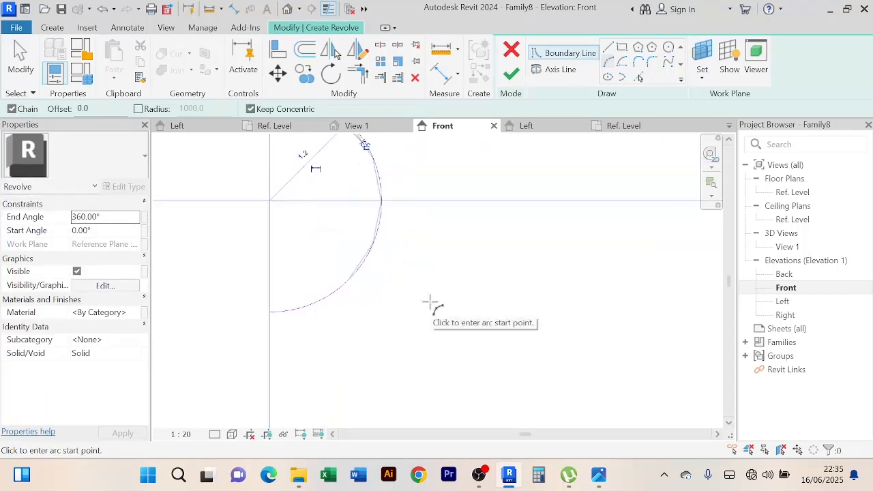
scroll(430, 302, "down", 4)
middle_click_drag(432, 302, 436, 268)
scroll(358, 272, "up", 5)
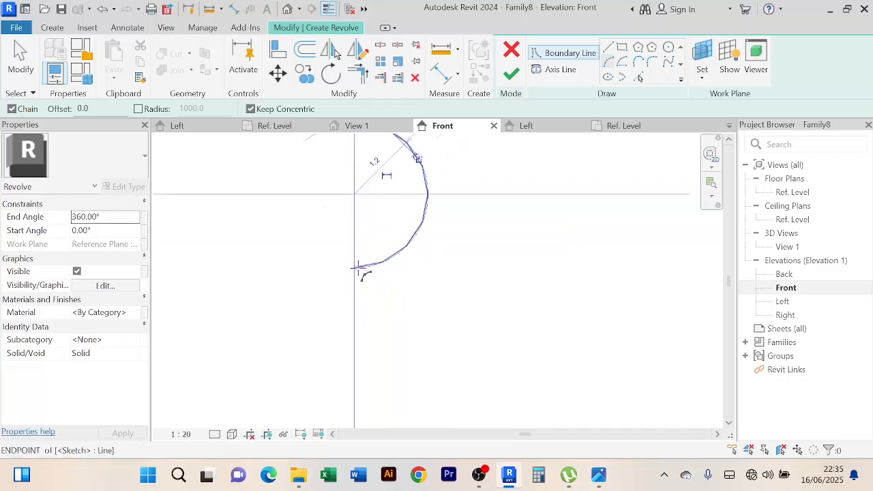
scroll(341, 263, "up", 3)
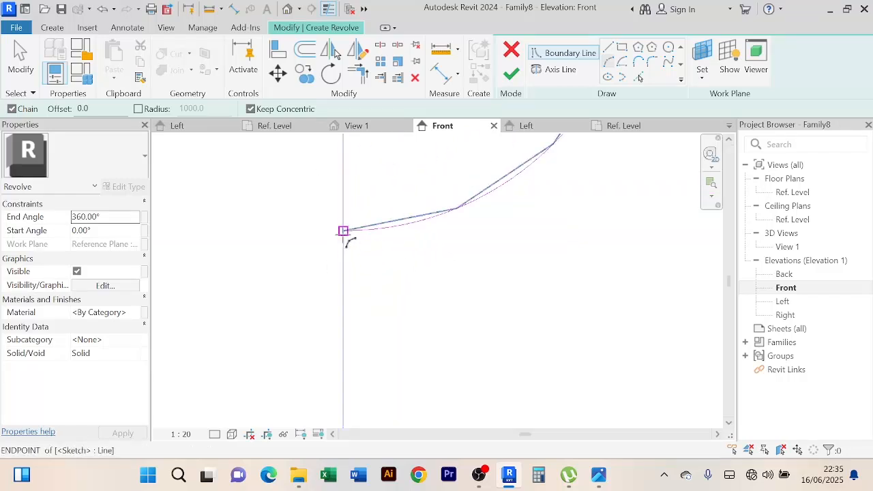
left_click(344, 232)
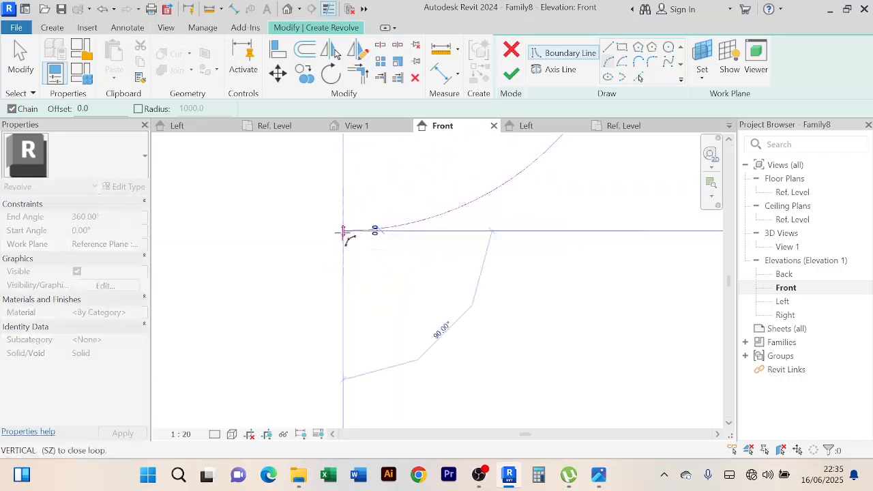
left_click(342, 333)
left_click(831, 440)
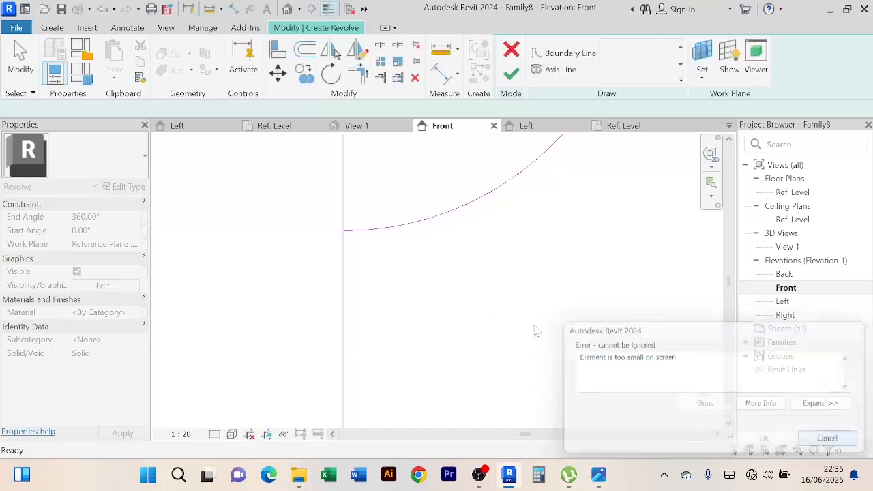
Retry the Start-End-Radius arc beneath the semicircle, starting from the same lower endpoint on the left edge
scroll(440, 288, "down", 4)
middle_click_drag(498, 286, 450, 290)
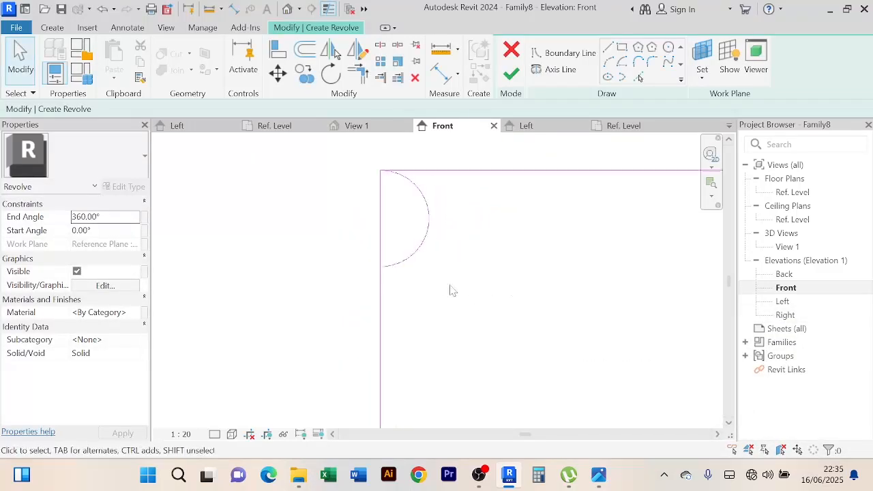
left_click(609, 63)
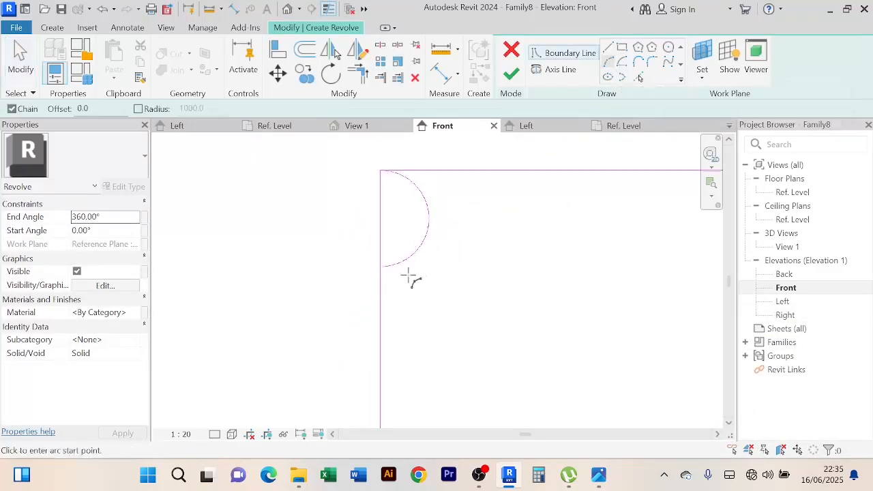
scroll(375, 271, "up", 3)
scroll(369, 268, "up", 1)
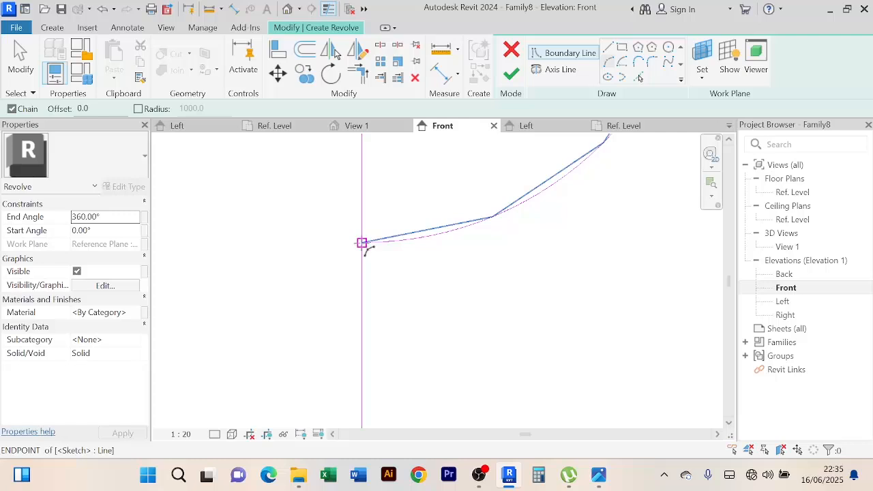
left_click(361, 243)
scroll(359, 284, "up", 1)
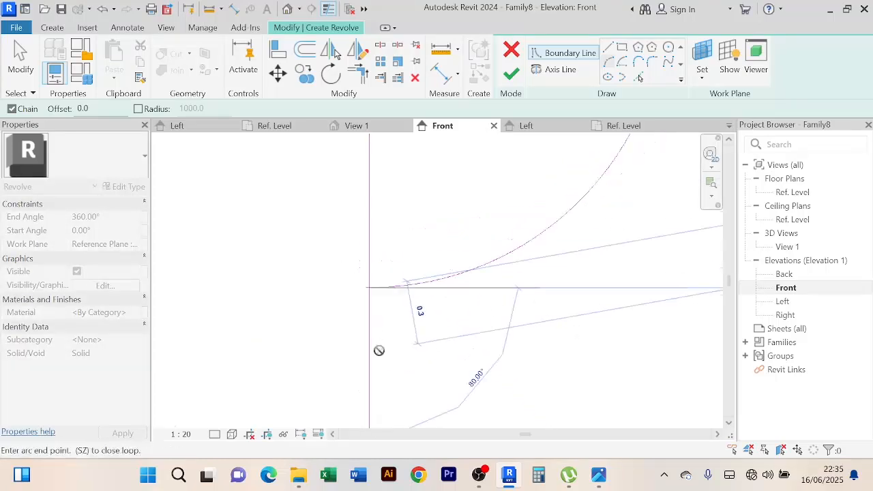
middle_click_drag(379, 351, 397, 238)
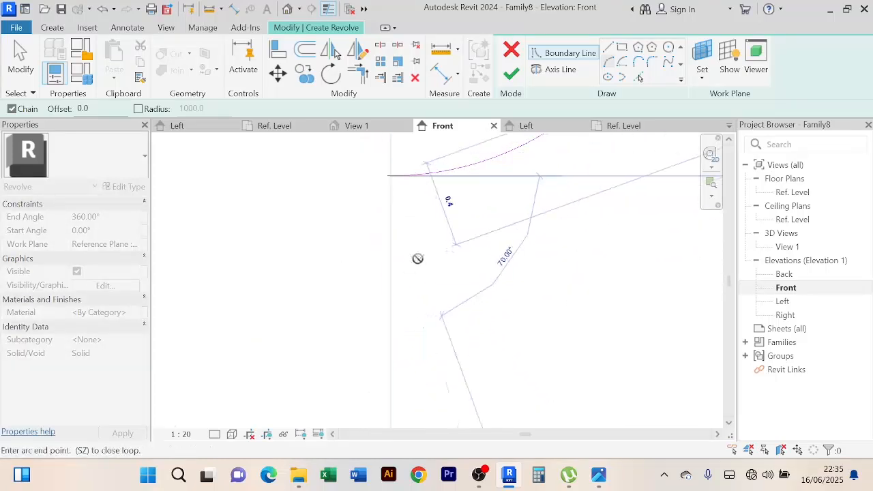
right_click(417, 258)
left_click(464, 29)
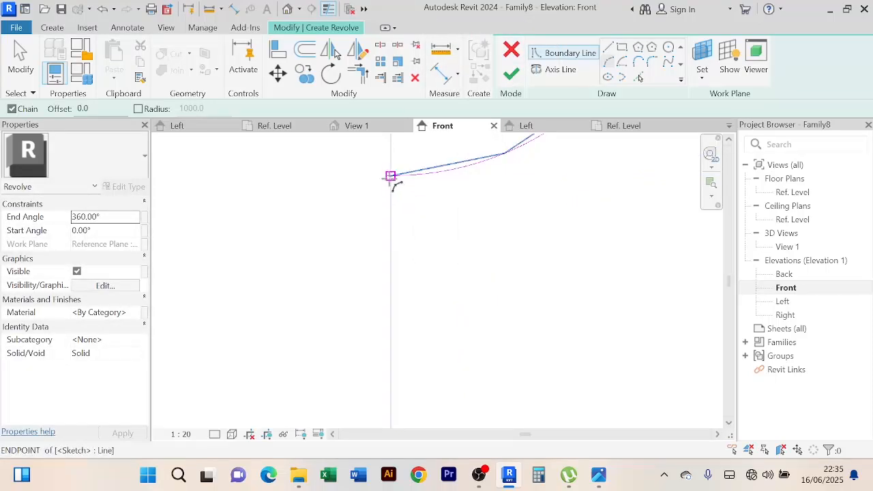
left_click(393, 177)
left_click(391, 273)
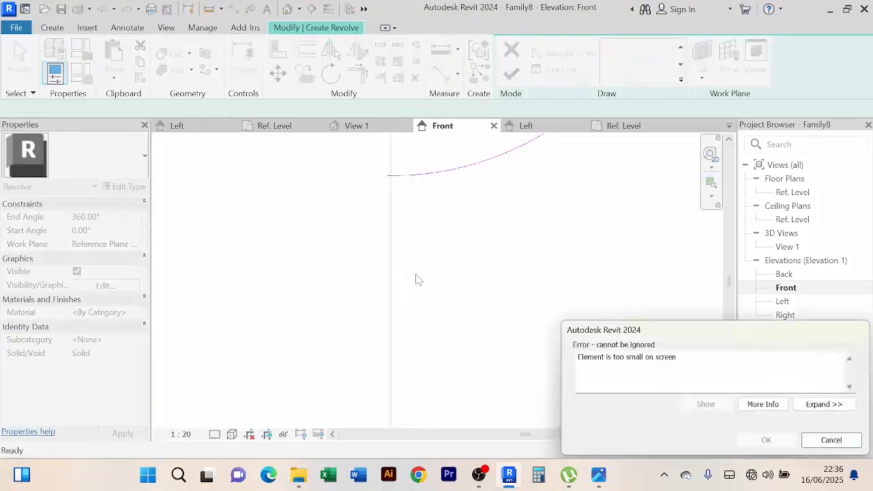
left_click(819, 444)
scroll(501, 303, "down", 4)
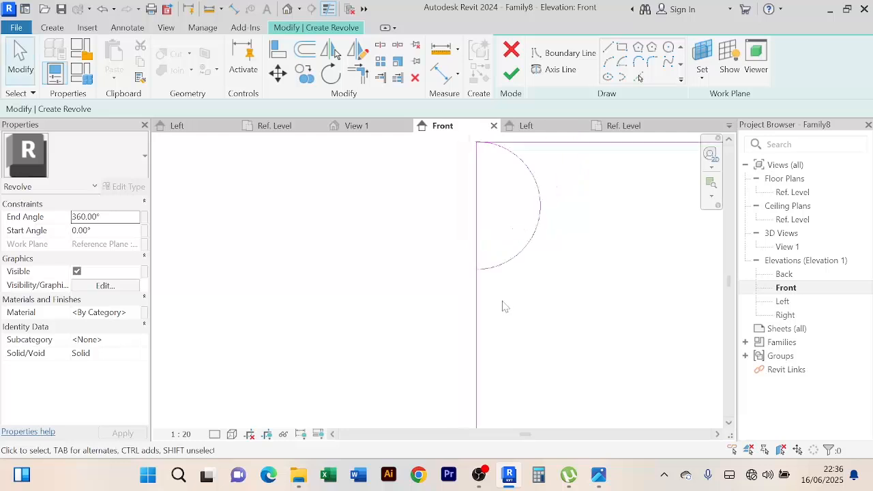
Delete the semicircular arc at the revolve profile's upper-left corner
left_click(483, 273)
scroll(478, 273, "up", 5)
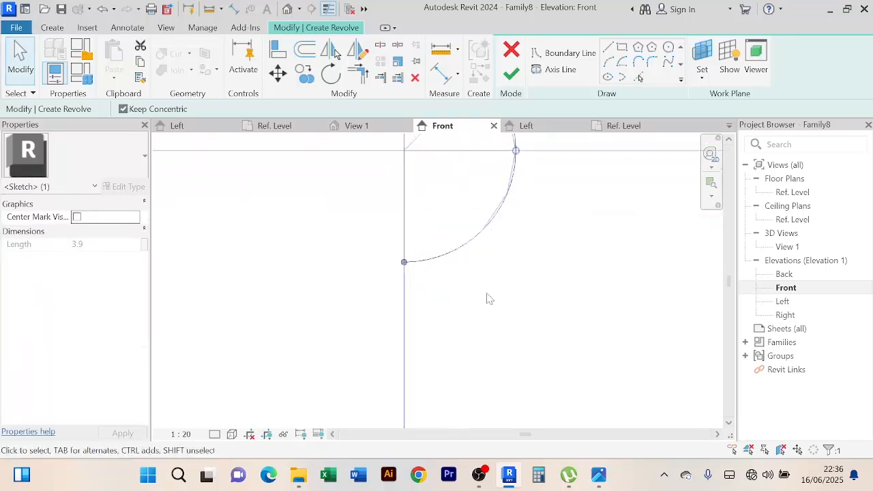
scroll(487, 298, "down", 5)
middle_click_drag(557, 307, 468, 332)
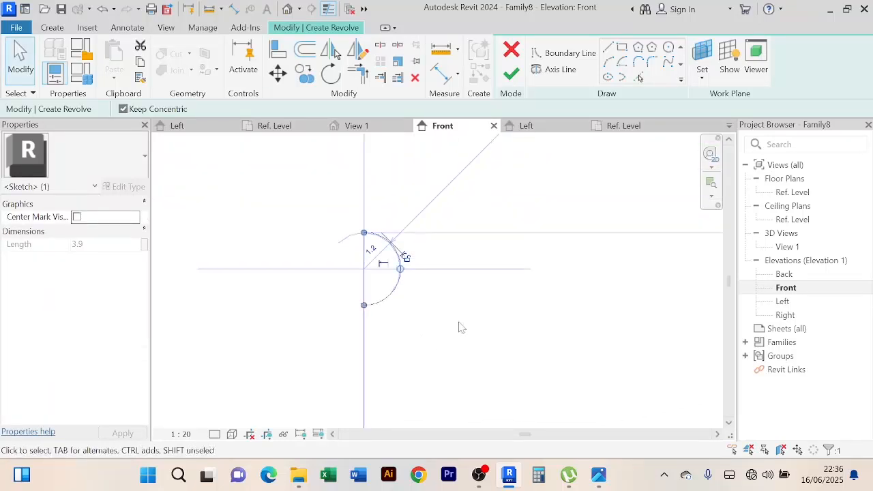
key("Delete")
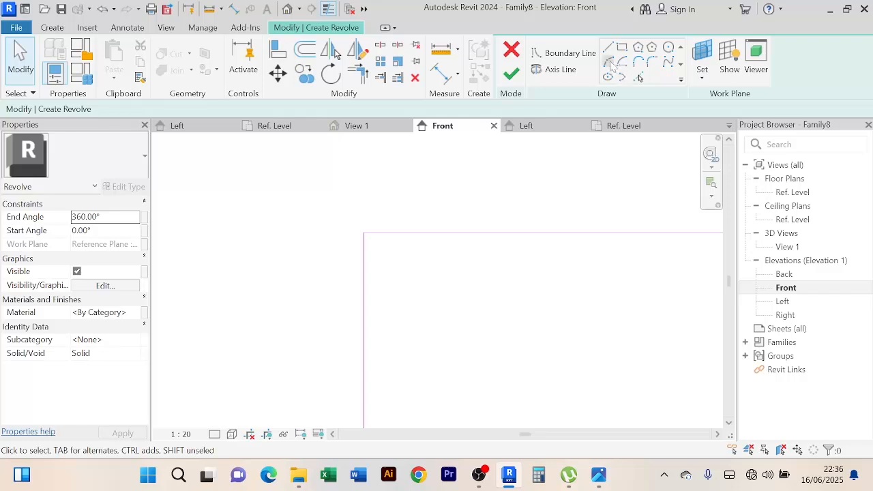
Draw two stacked semicircular boundary arcs down the left edge from the top corner, radii about 1.1 bulging outward and 0.9 inward
left_click(611, 66)
left_click(365, 234)
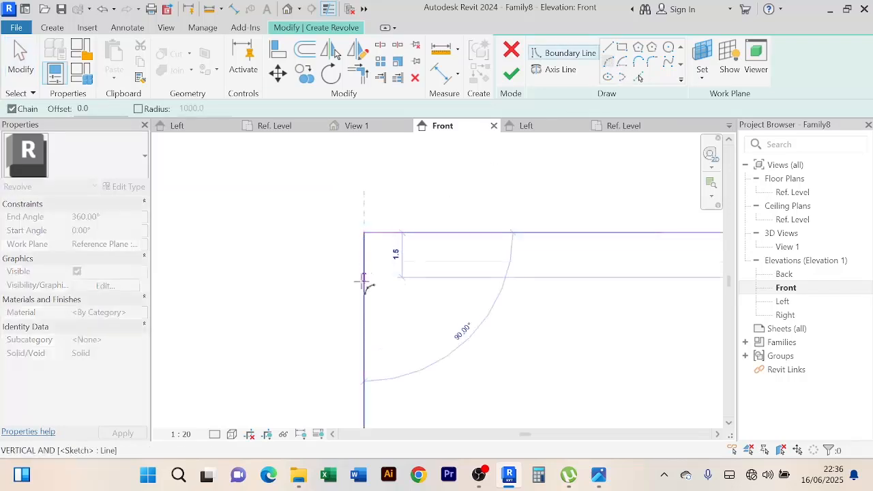
left_click(363, 298)
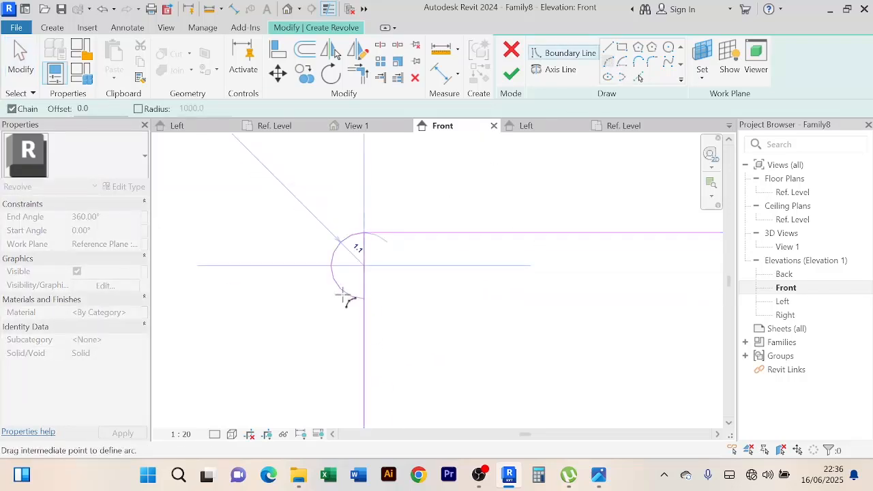
left_click(346, 298)
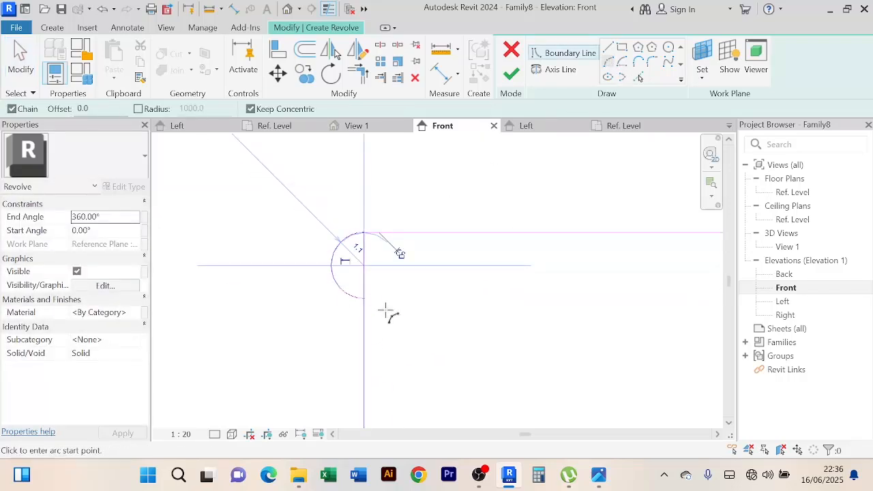
left_click(363, 355)
left_click(364, 356)
key("Escape")
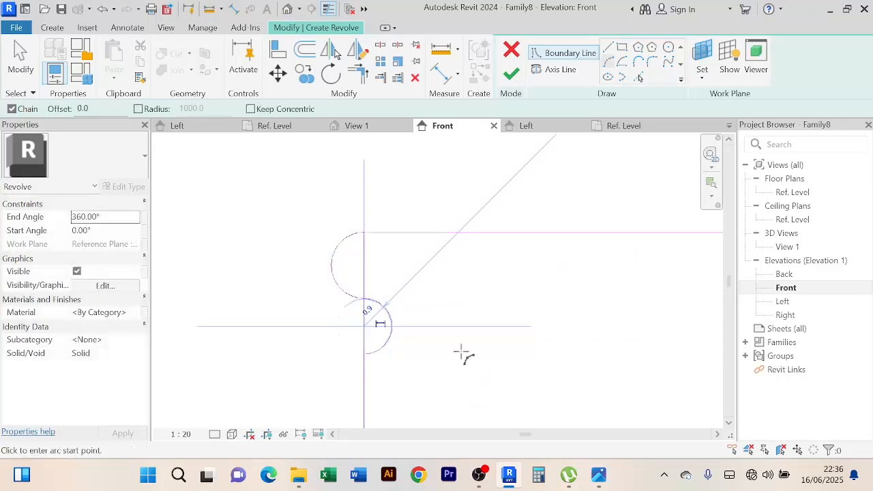
Continue the scalloped edge with an outward semicircular arc of radius about 0.8 and an inward one of about 0.7 below it
scroll(462, 353, "down", 3)
middle_click_drag(462, 353, 443, 261)
scroll(388, 280, "up", 4)
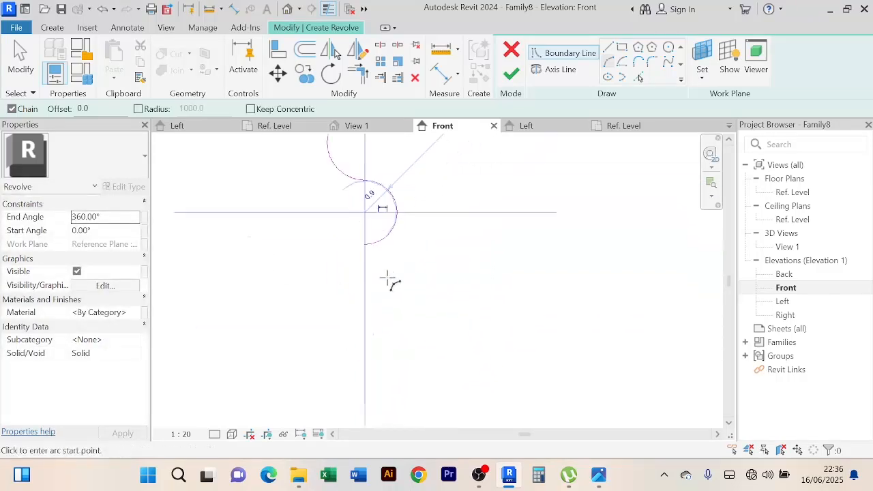
left_click(365, 245)
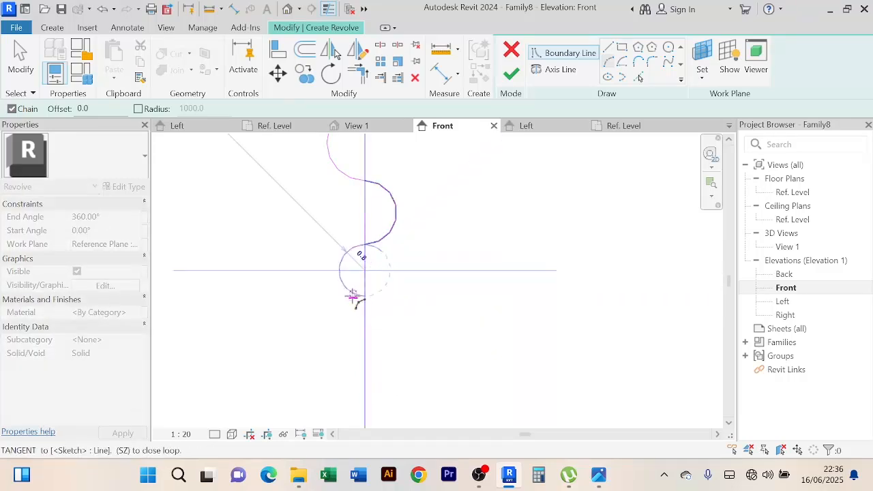
left_click(353, 295)
scroll(508, 242, "down", 4)
middle_click_drag(517, 245, 495, 221)
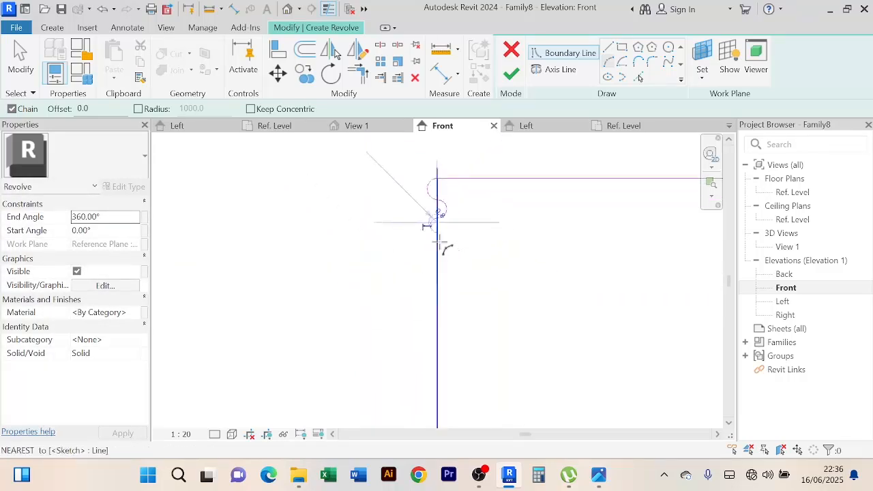
scroll(442, 245, "up", 5)
left_click(437, 212)
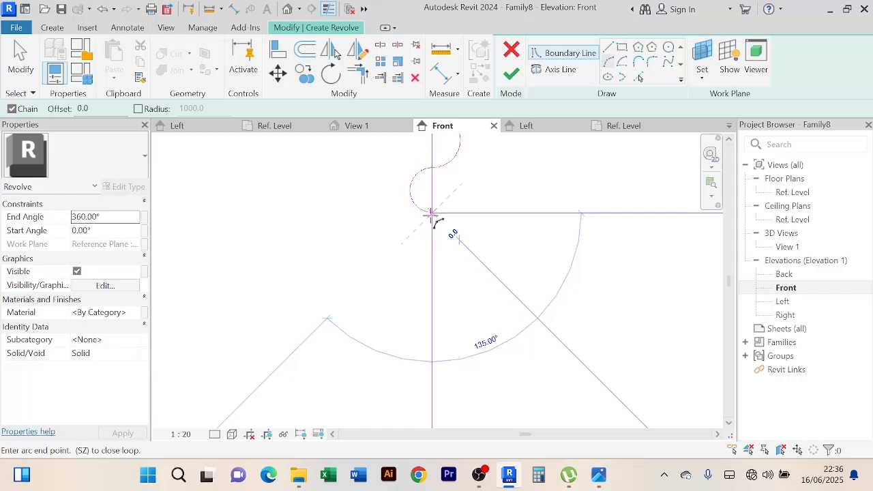
left_click(437, 257)
Add a fifth semicircular arc of radius about 0.6 bulging outward below the others, ending the arc command
scroll(542, 270, "down", 3)
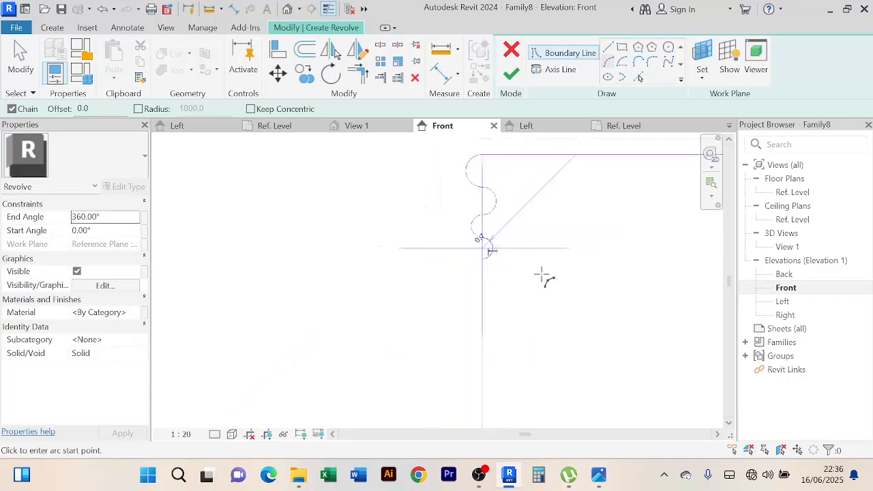
middle_click_drag(564, 286, 463, 307)
scroll(440, 310, "up", 3)
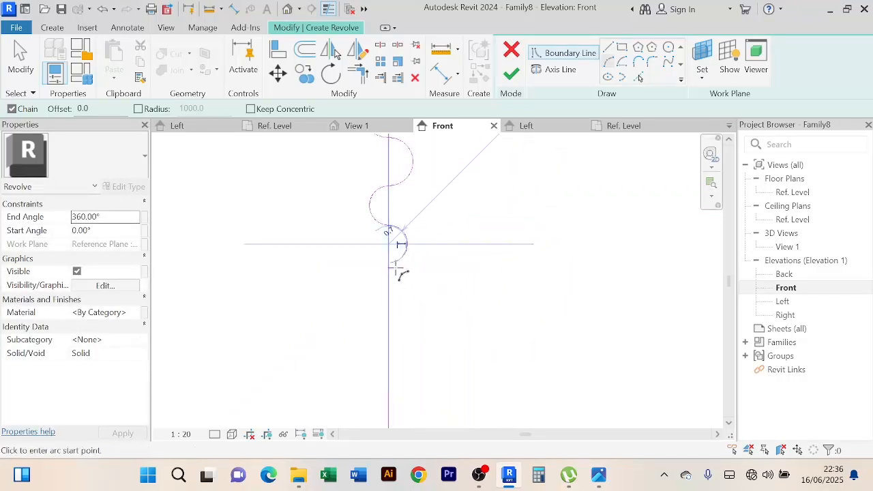
left_click(393, 272)
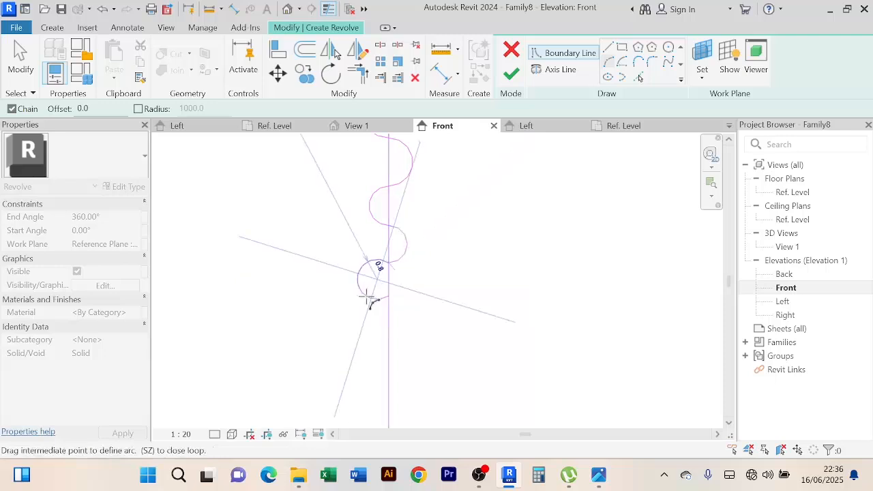
left_click(378, 297)
scroll(474, 238, "down", 4)
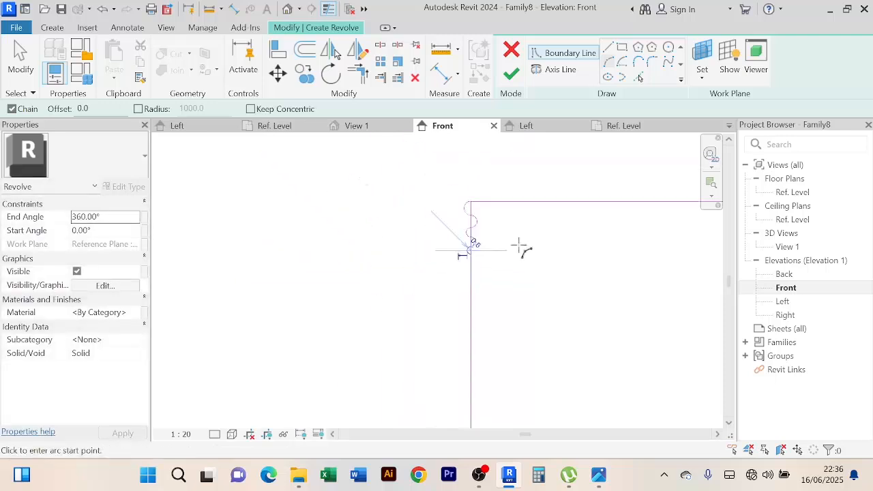
right_click(486, 182)
right_click(505, 172)
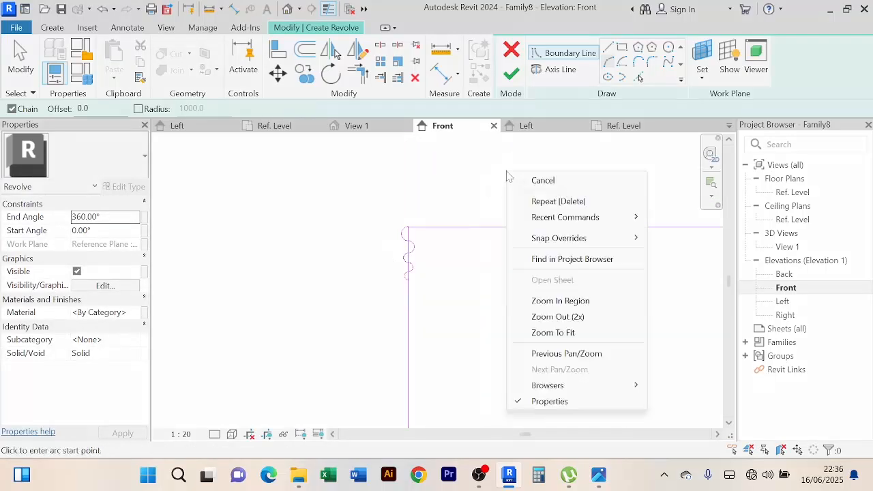
left_click(531, 180)
scroll(424, 287, "up", 3)
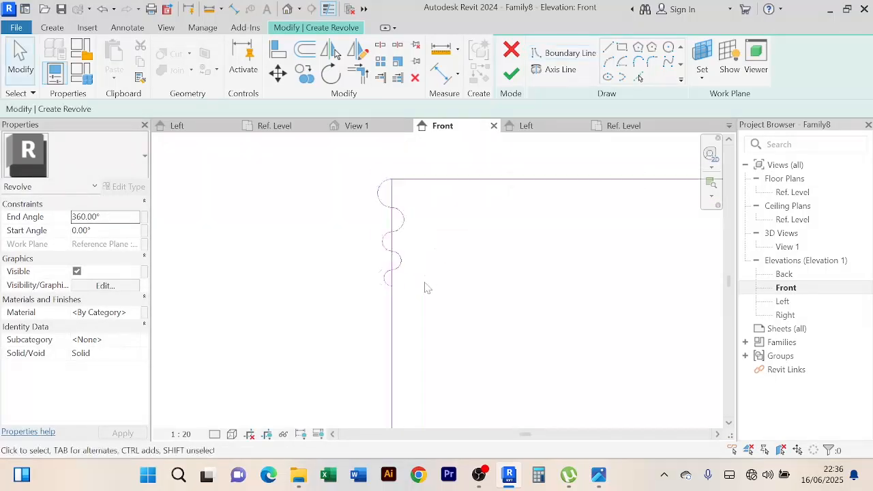
Shorten the profile's left line so its upper end meets the lowest arc, unjoining the connected elements
left_click(392, 322)
scroll(457, 215, "down", 2)
scroll(436, 202, "up", 3)
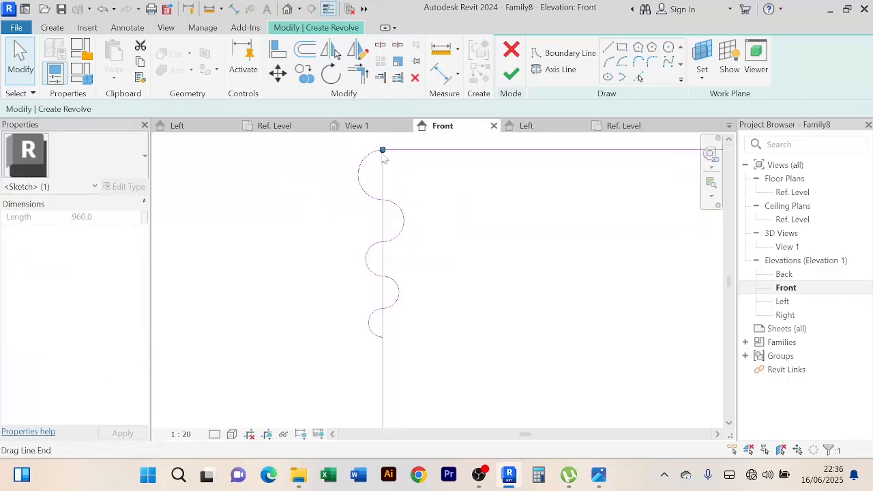
mouse_move(383, 150)
left_mouse_down()
mouse_move(371, 275)
mouse_move(384, 336)
left_mouse_up()
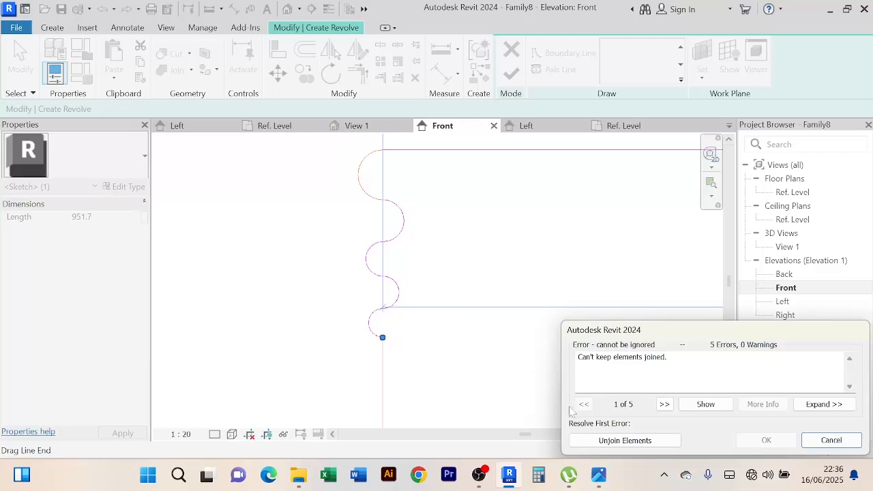
left_click(623, 442)
Examine the scalloped corner's size in relation to the whole revolve profile
scroll(537, 243, "down", 4)
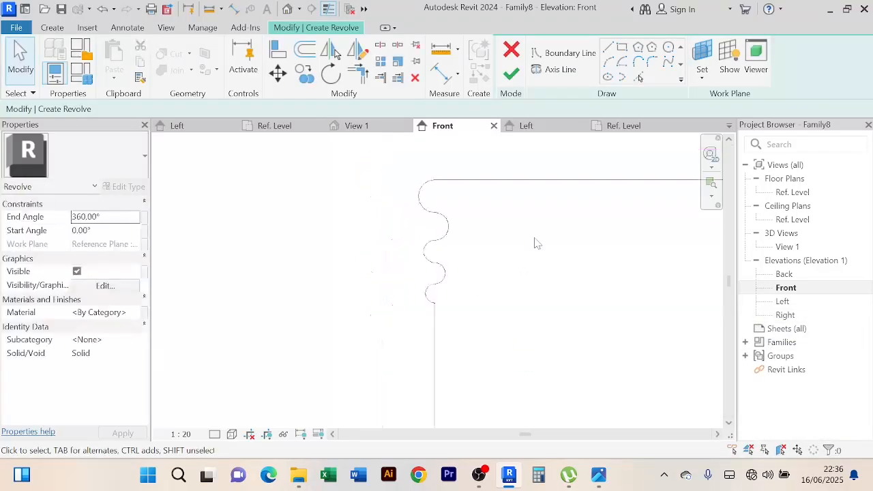
scroll(478, 242, "down", 6)
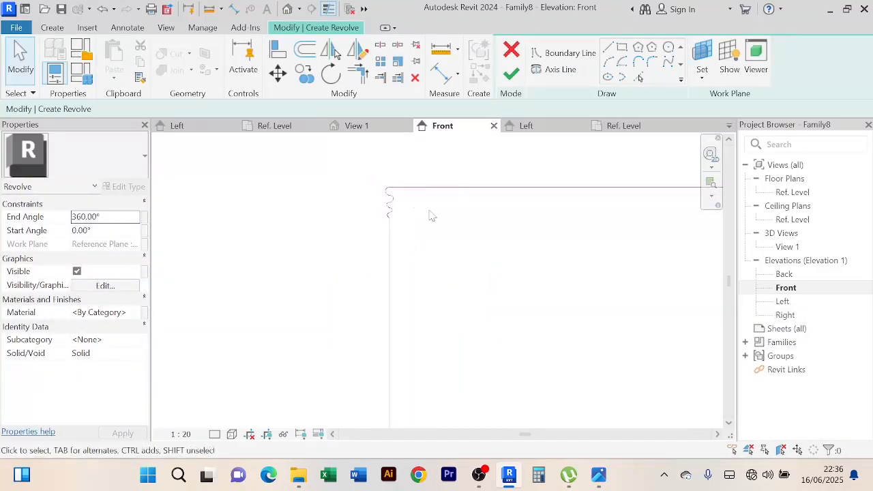
middle_click_drag(486, 270, 427, 187)
scroll(431, 201, "down", 4)
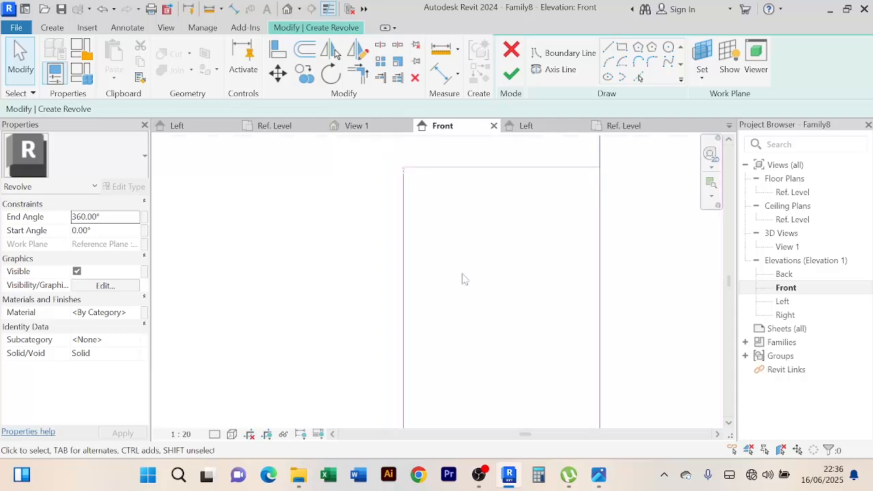
middle_click_drag(472, 288, 461, 261)
scroll(455, 287, "down", 3)
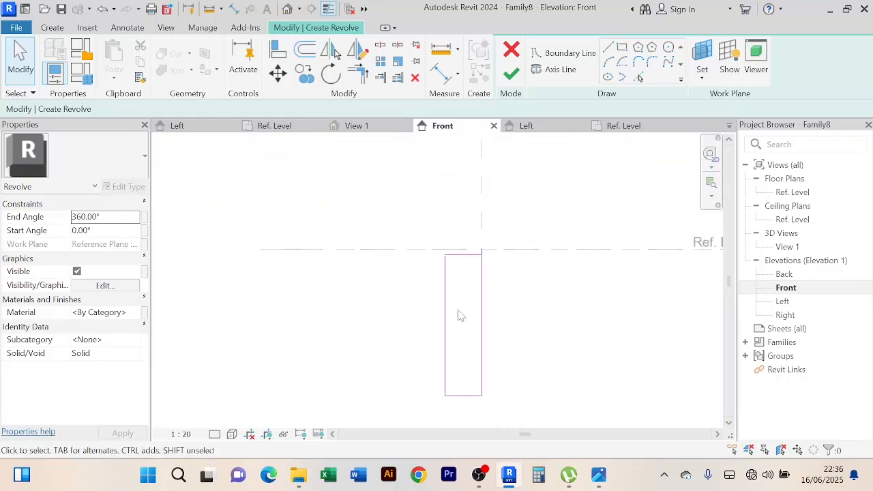
scroll(453, 259, "up", 4)
scroll(450, 256, "up", 3)
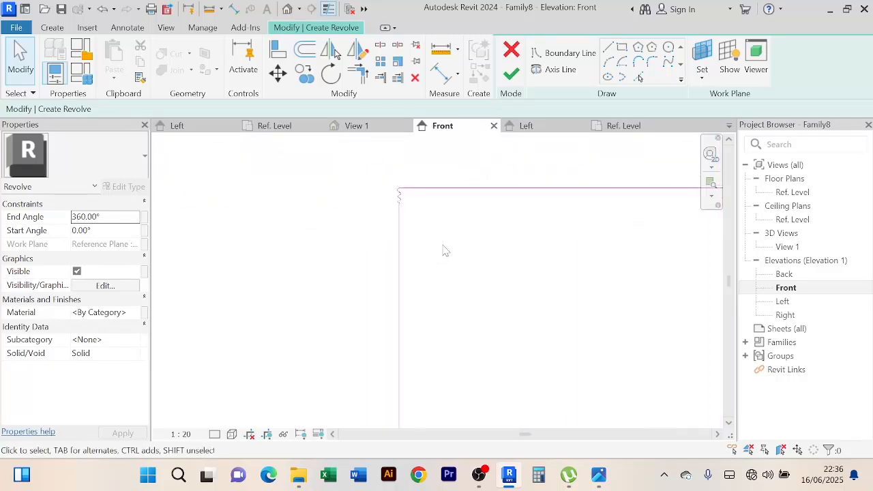
scroll(447, 251, "down", 1)
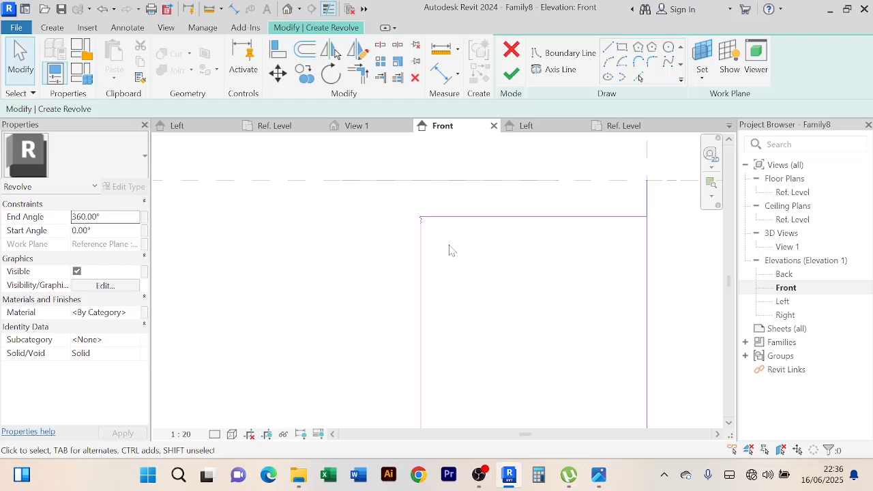
scroll(447, 250, "up", 4)
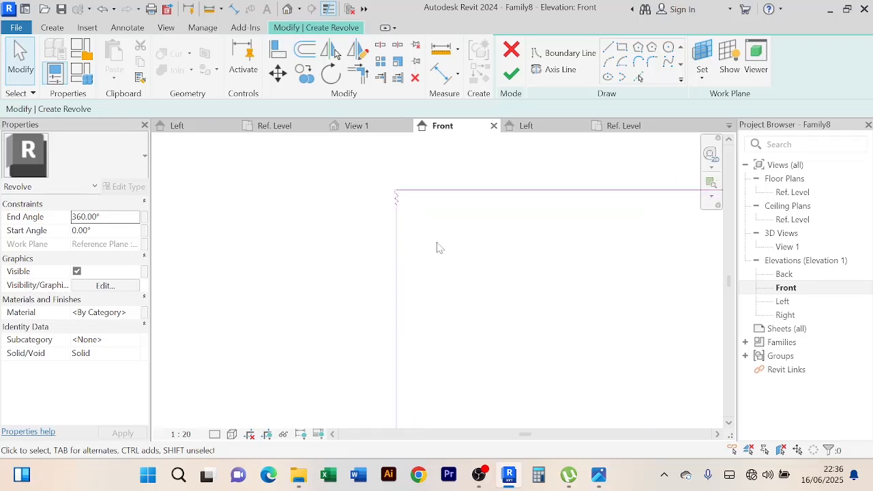
middle_click_drag(423, 238, 449, 302)
scroll(396, 261, "up", 5)
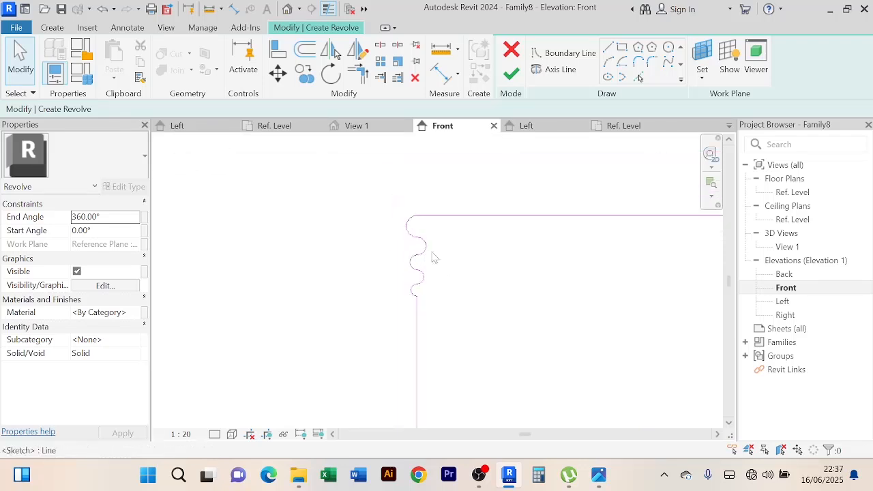
scroll(443, 259, "down", 8)
scroll(520, 289, "down", 2)
middle_click_drag(548, 301, 442, 203)
scroll(445, 211, "down", 4)
middle_click_drag(448, 234, 432, 240)
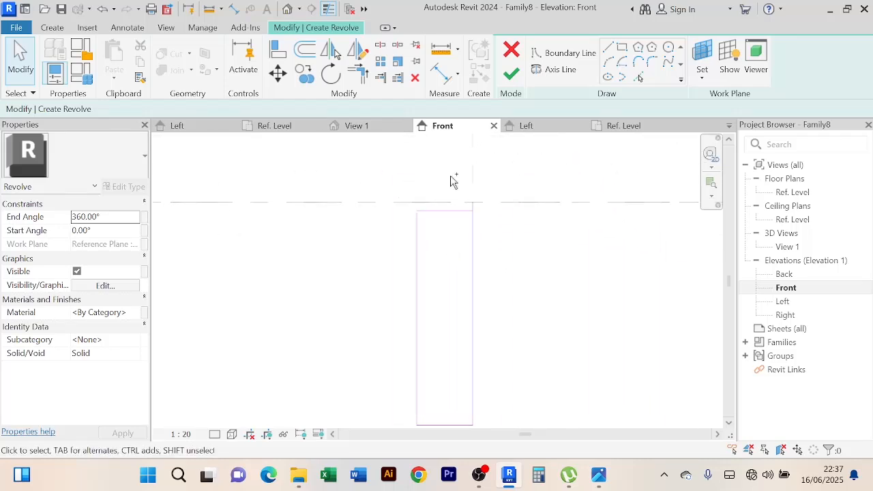
Undo the left line's shortening and all five arcs at the profile's upper-left corner
key("ctrl+z")
key("ctrl+z")
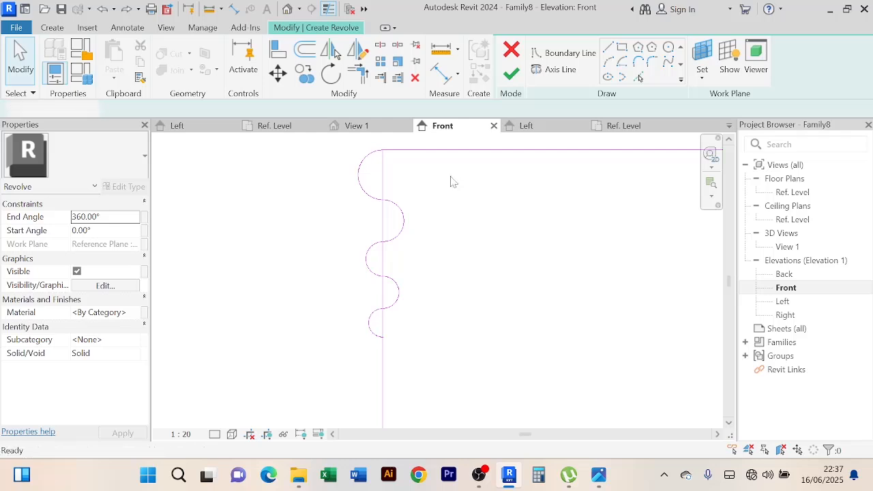
key("ctrl+z")
key("ctrl+z")
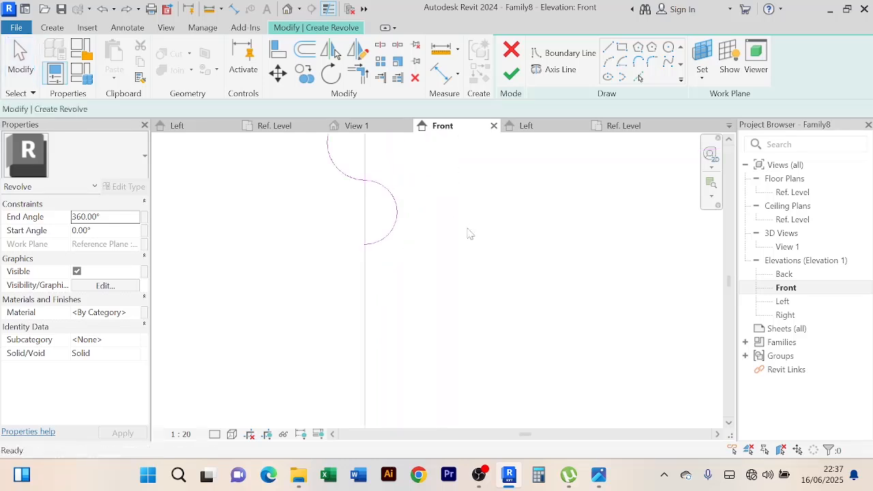
key("ctrl+z")
key("ctrl+z")
key("ctrl+z")
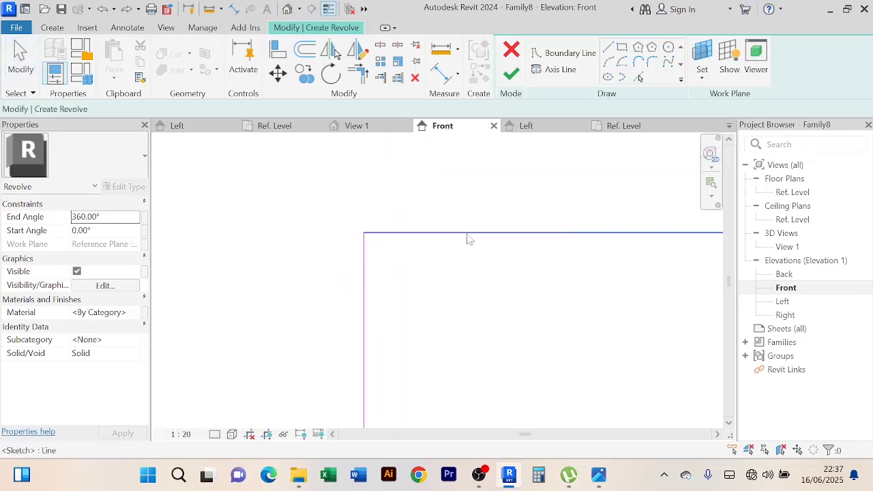
Draw a semicircular arc of radius about 70 bulging outward from the profile's upper-left corner down its left edge
scroll(494, 278, "down", 4)
middle_click_drag(536, 320, 456, 182)
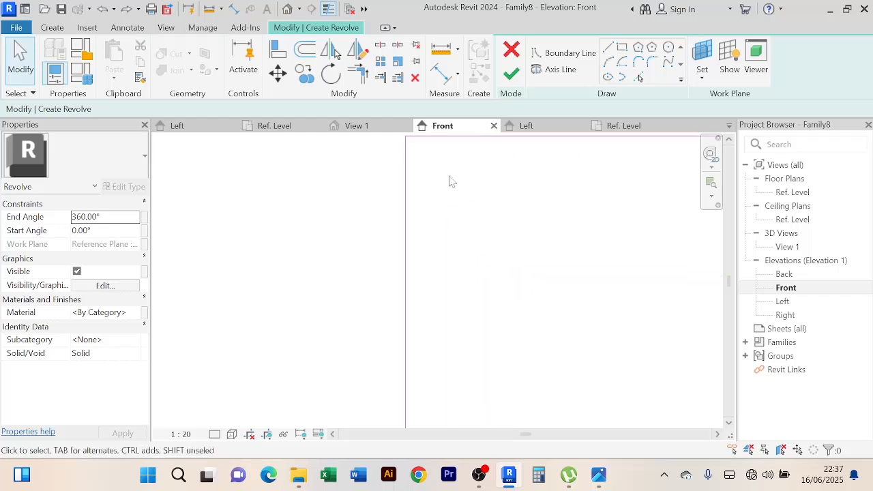
scroll(464, 210, "down", 5)
scroll(478, 236, "down", 2)
middle_click_drag(477, 236, 453, 216)
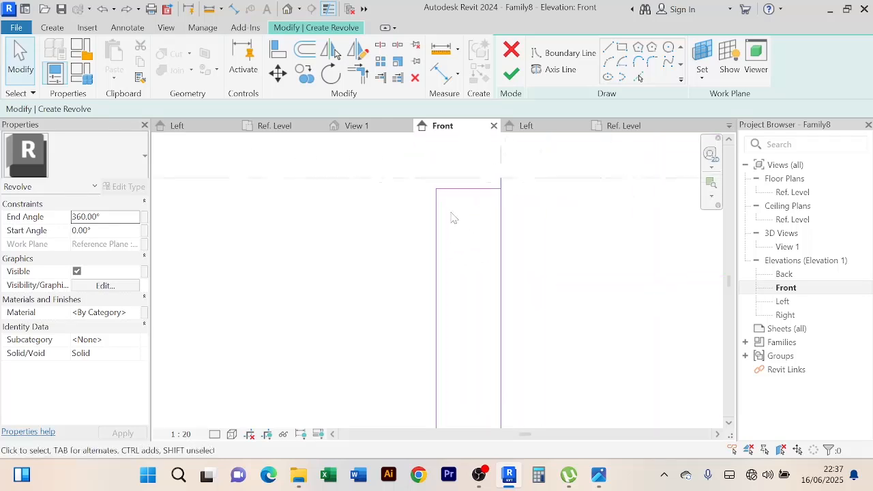
left_click(612, 66)
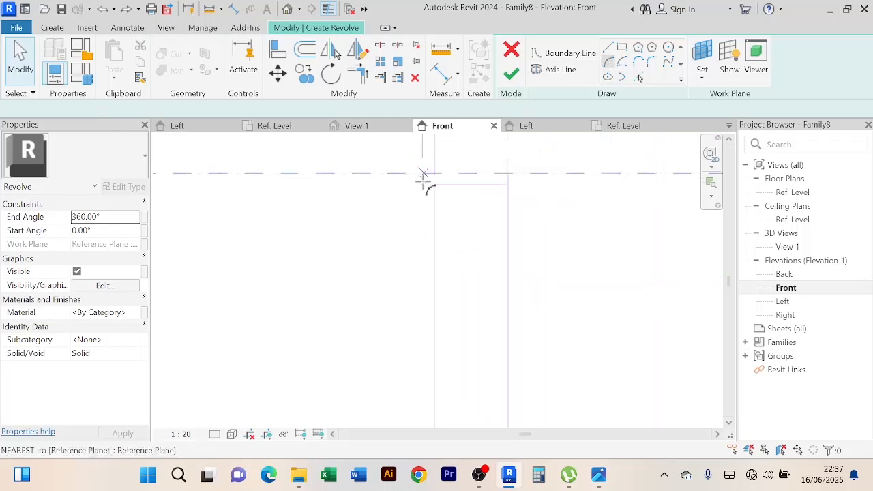
scroll(419, 196, "up", 2)
left_click(445, 177)
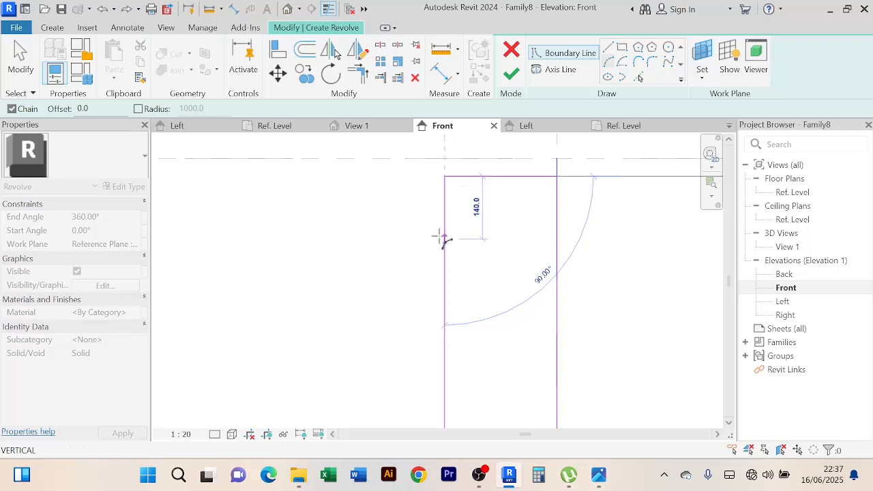
left_click(442, 239)
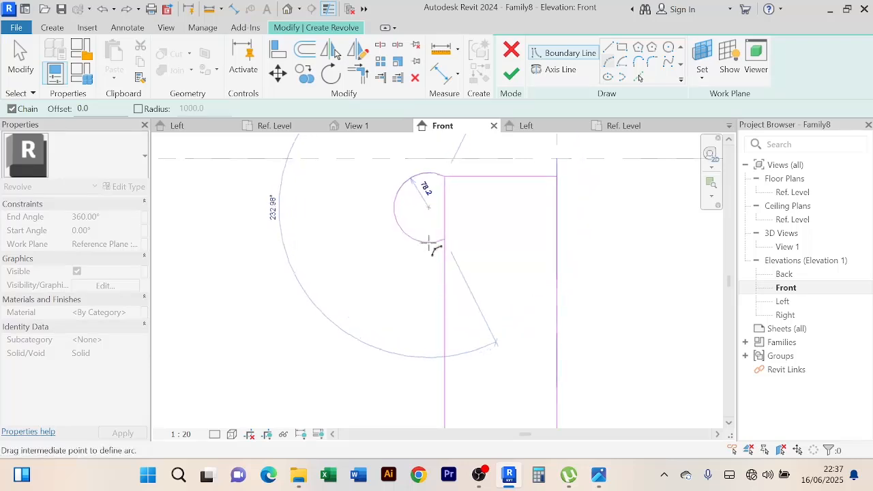
left_click(431, 236)
Add a second semicircular arc of radius about 70 bulging inward directly below the first one on the left edge
scroll(484, 259, "down", 2)
middle_click_drag(483, 260, 464, 217)
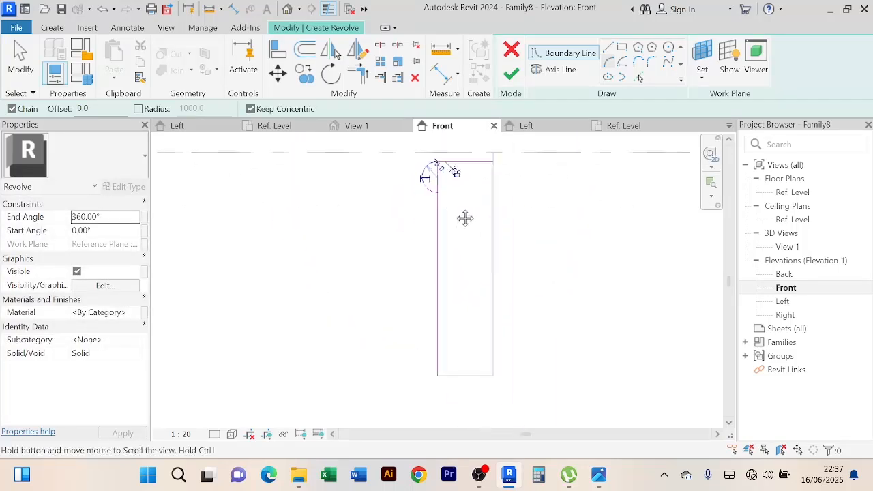
scroll(432, 199, "up", 2)
left_click(426, 186)
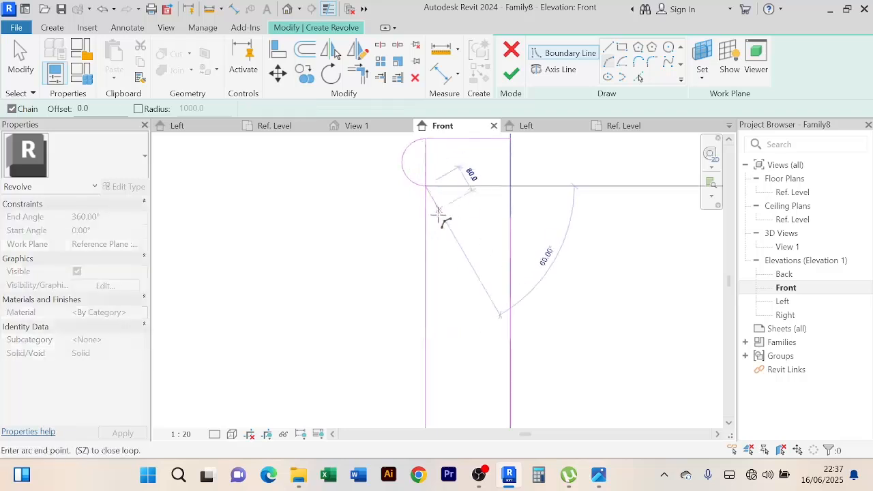
left_click(430, 237)
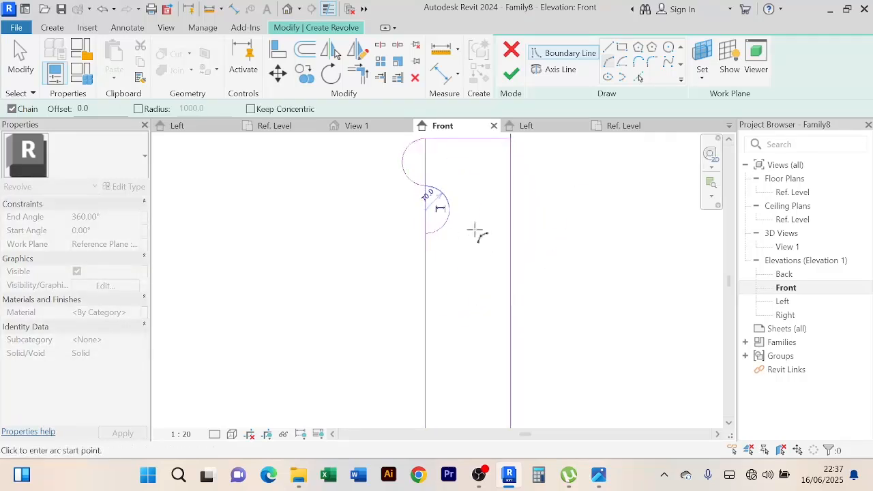
Add a third semicircular arc of radius about 60 bulging outward below the second, ending the arc command
left_click(430, 236)
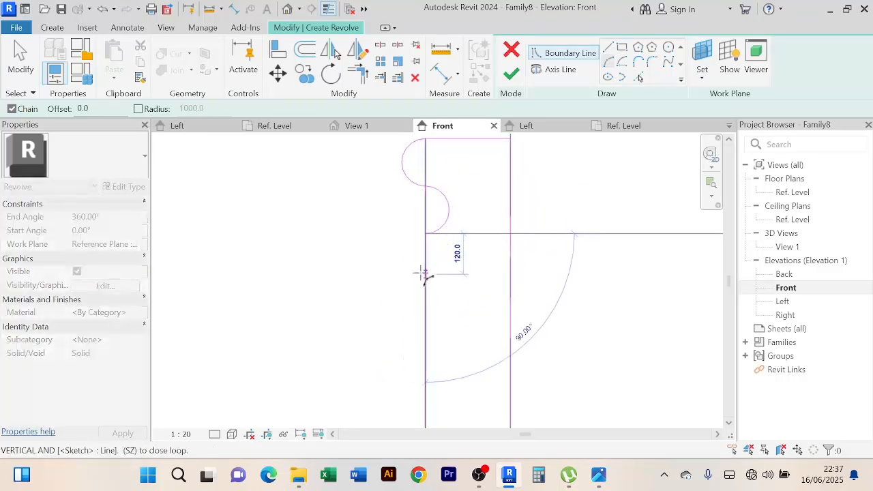
left_click(424, 275)
left_click(413, 277)
scroll(457, 269, "down", 2)
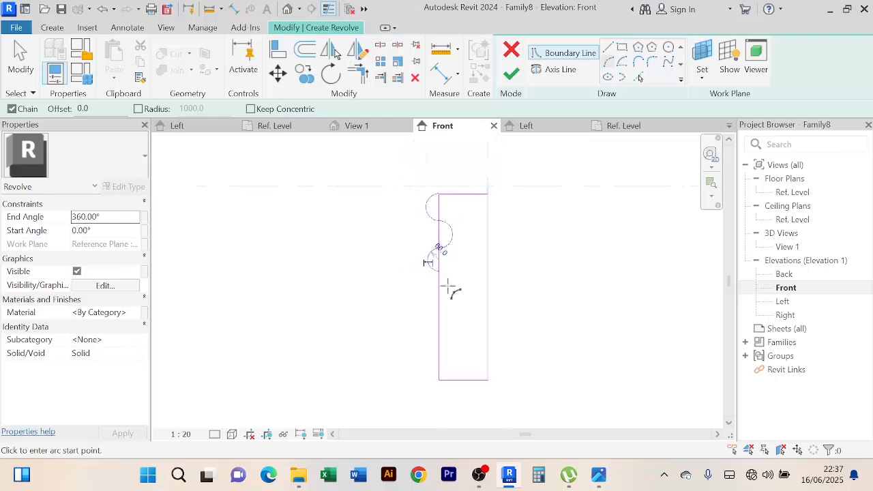
middle_click_drag(456, 297, 456, 274)
right_click(531, 183)
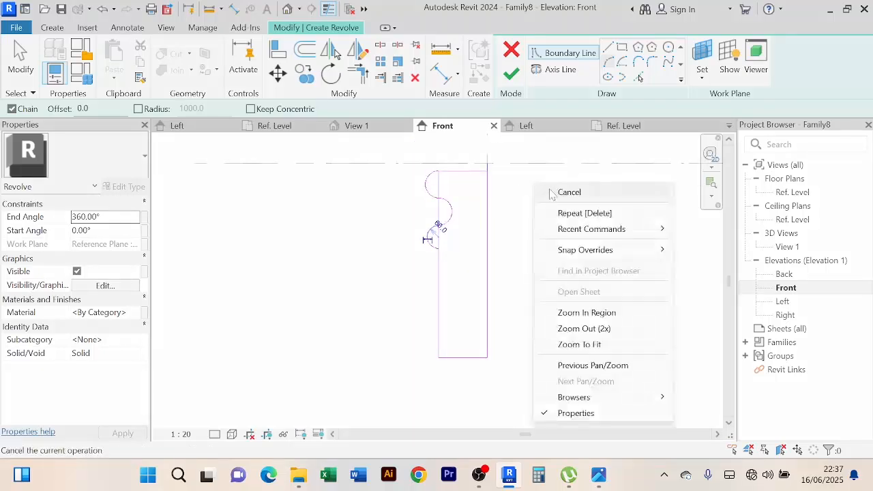
right_click(548, 183)
left_click(584, 194)
Shorten the profile's left line to 560 so its upper end meets the lowest of the three arcs
scroll(434, 251, "up", 2)
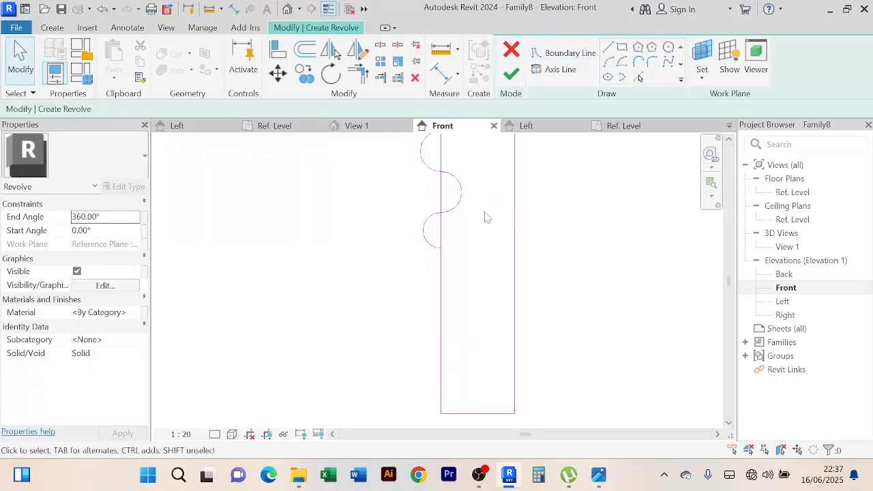
scroll(481, 215, "down", 2)
middle_click_drag(481, 218, 464, 249)
left_click(440, 205)
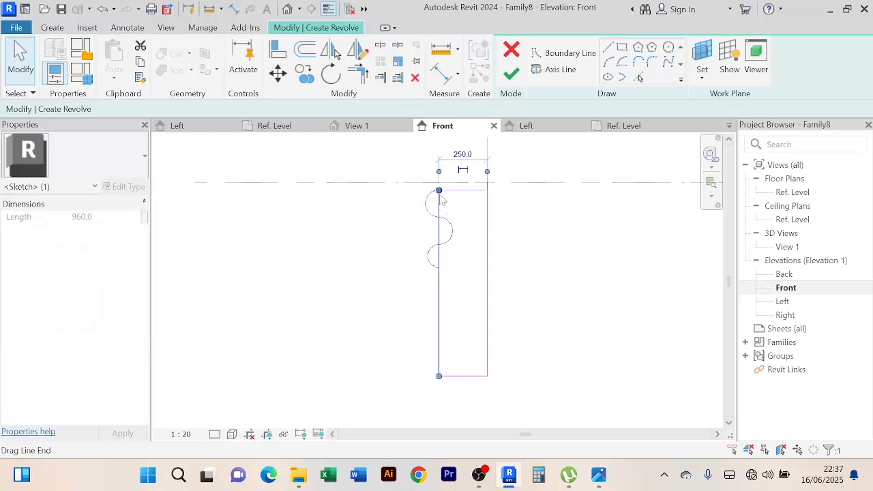
left_click_drag(439, 191, 439, 267)
left_click(608, 441)
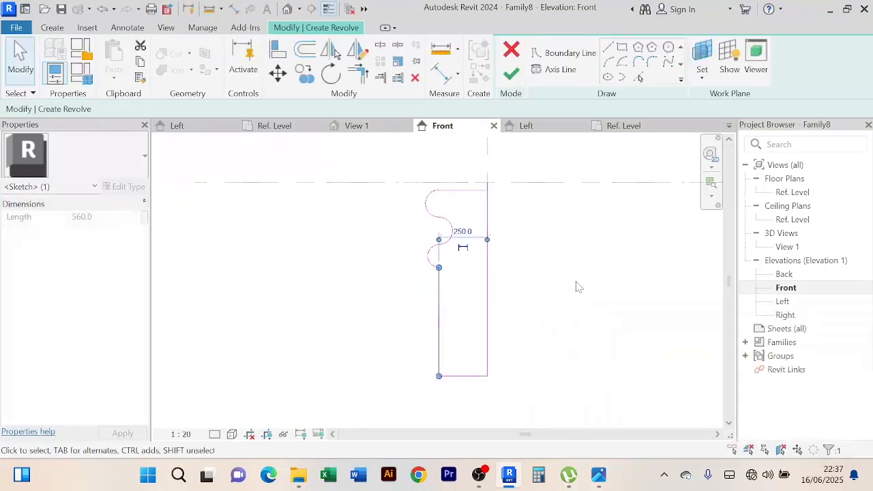
left_click(410, 243)
Examine the three connected arcs on the left edge in relation to the whole revolve profile
scroll(459, 271, "up", 2)
scroll(463, 270, "down", 2)
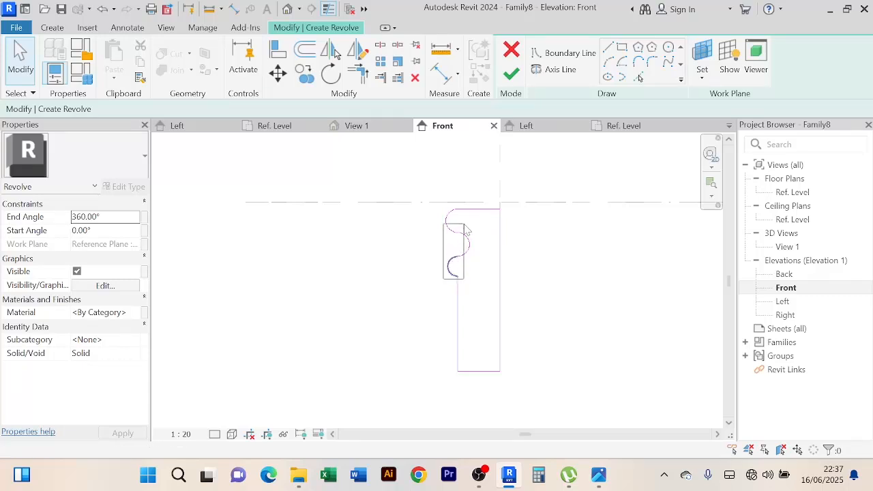
left_click_drag(469, 213, 435, 222)
left_click(477, 274)
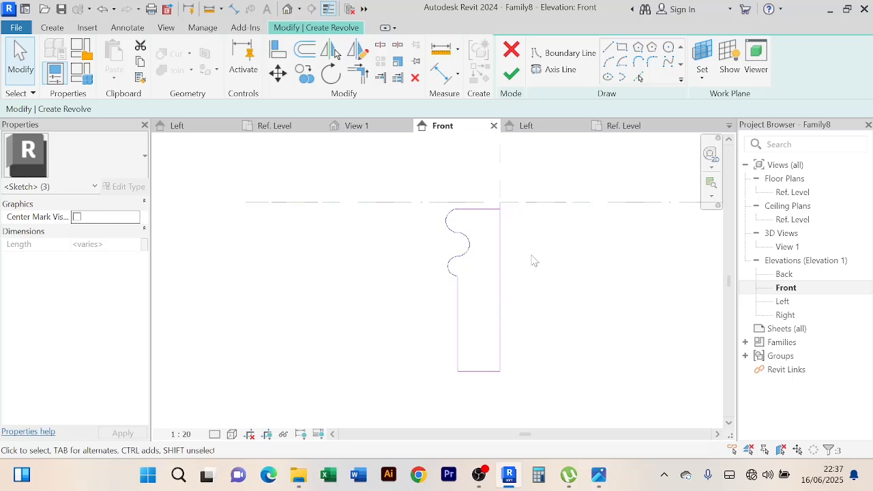
scroll(465, 260, "up", 2)
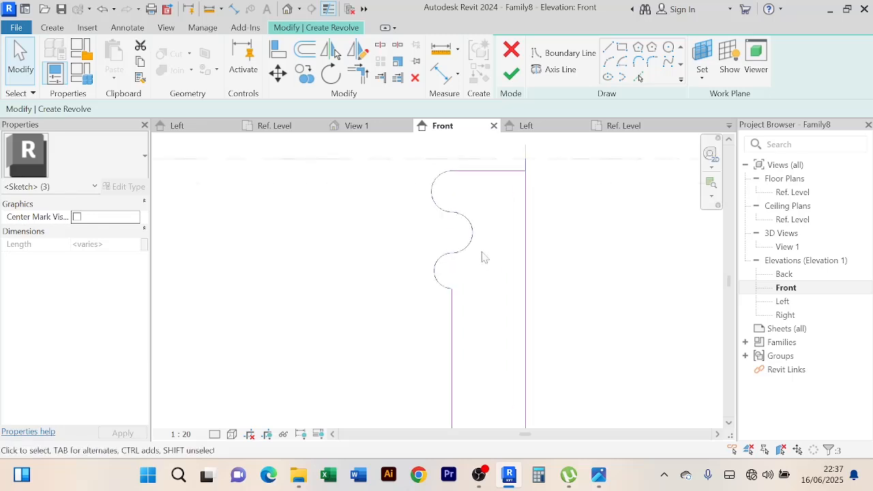
scroll(491, 250, "down", 5)
middle_click_drag(595, 271, 540, 262)
left_click(517, 263)
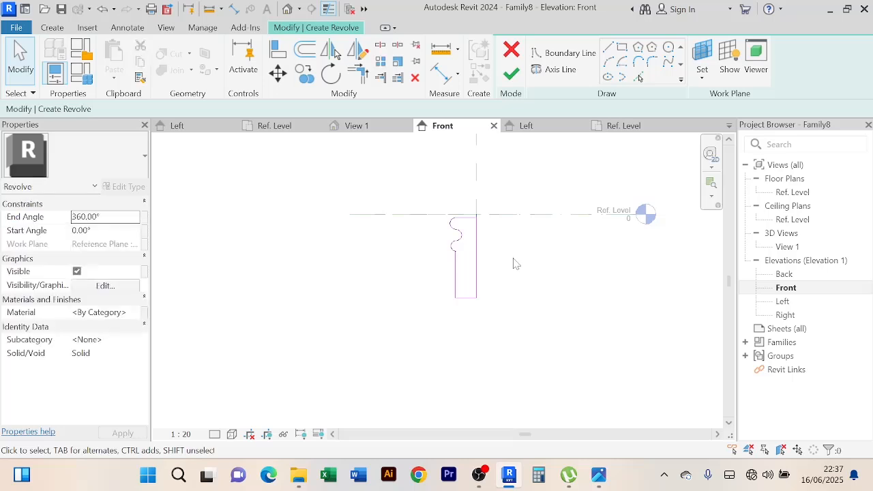
Finish the revolve sketch to generate the solid with its curved upper mouldings
scroll(495, 275, "up", 1)
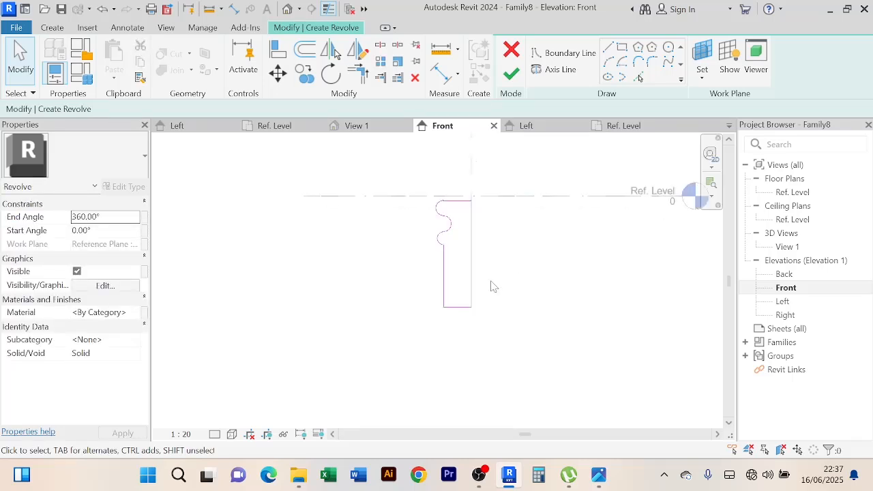
left_click(511, 73)
left_click(568, 254)
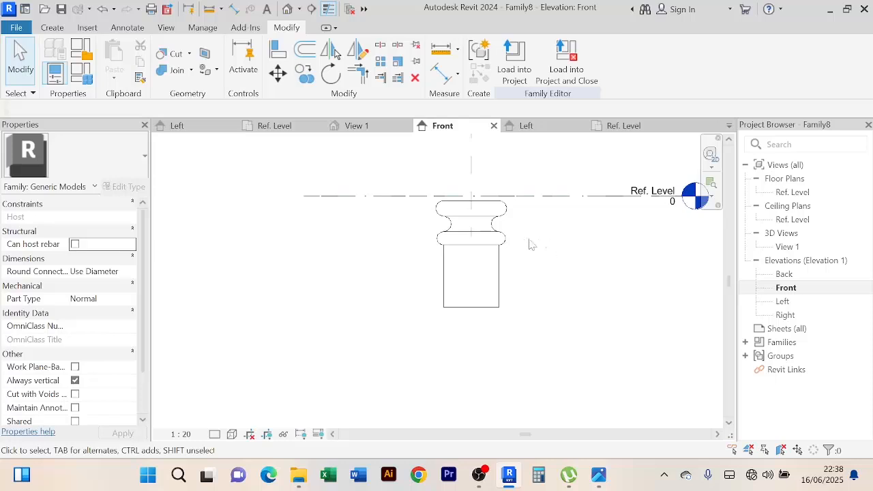
scroll(531, 245, "up", 2)
scroll(565, 284, "down", 2)
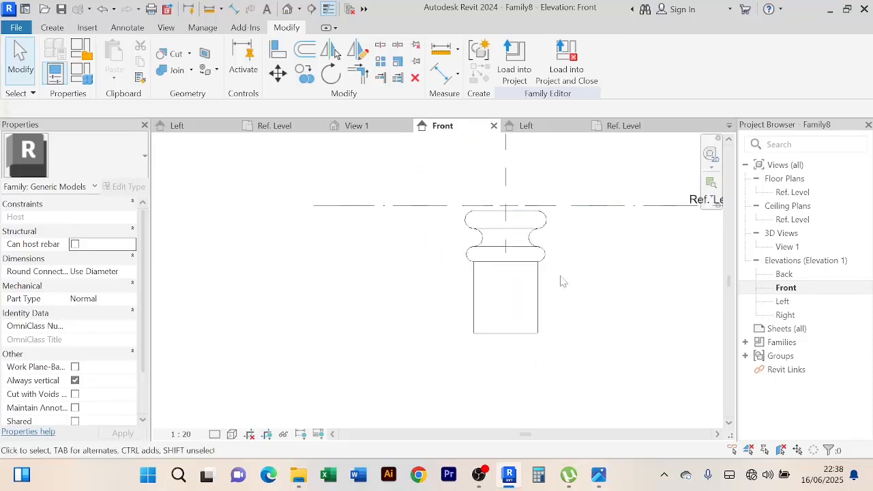
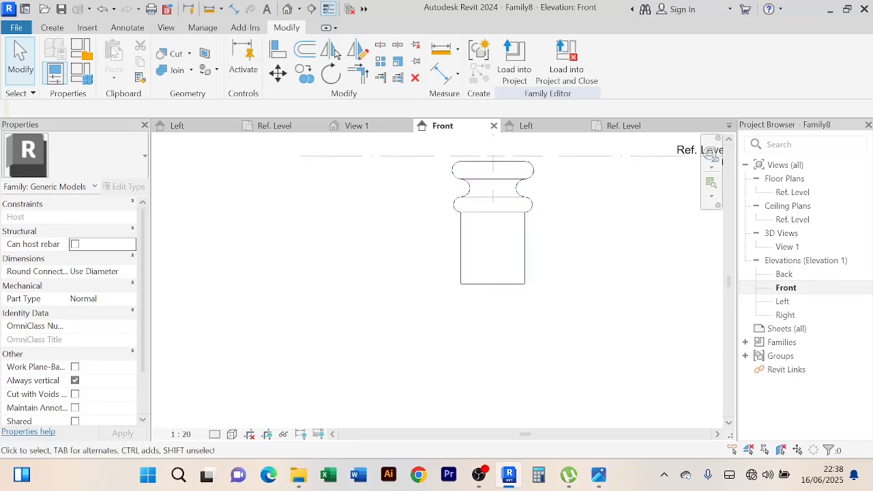
Start a void revolve and draw its 400 long vertical axis line up from the shaft's lower-left corner along its left edge
left_click(53, 28)
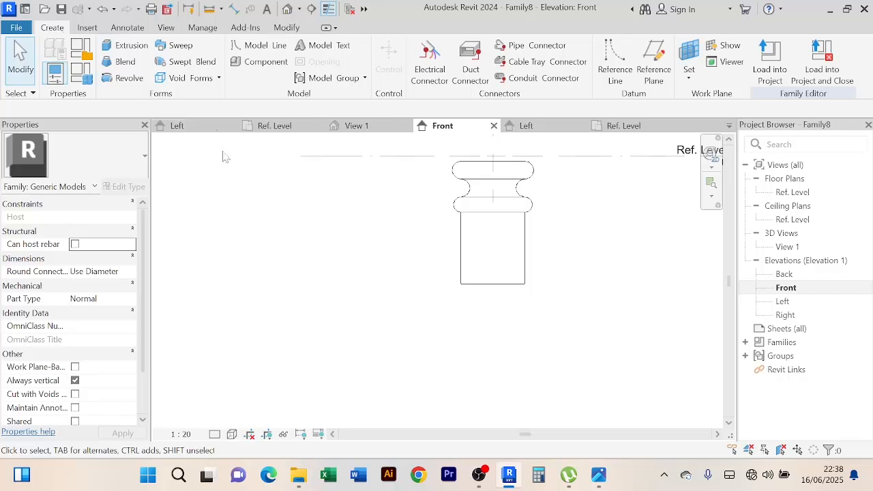
left_click(217, 78)
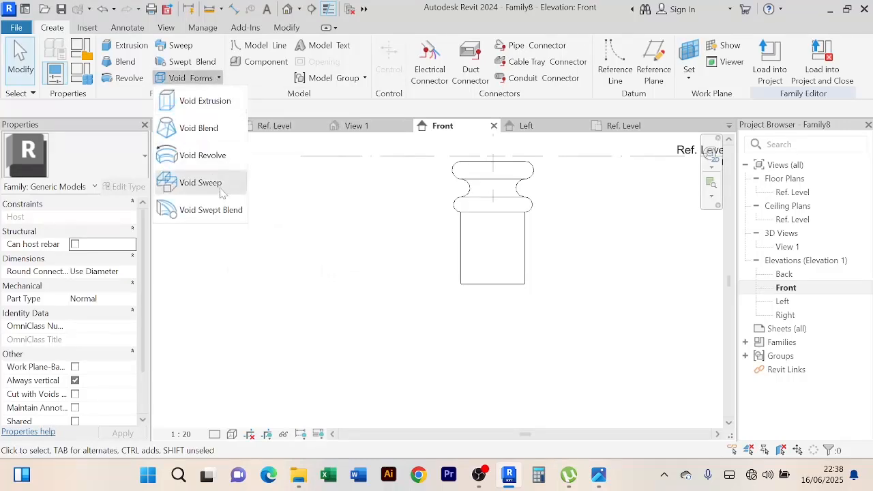
left_click(203, 156)
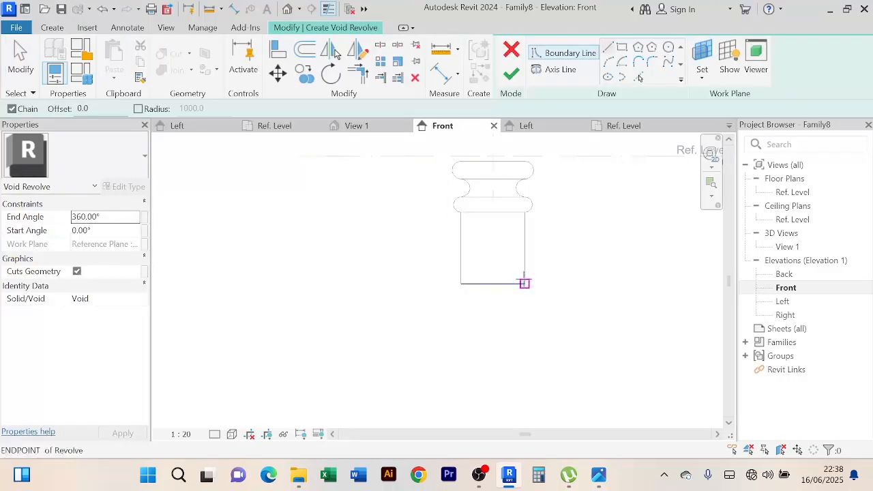
left_click(556, 71)
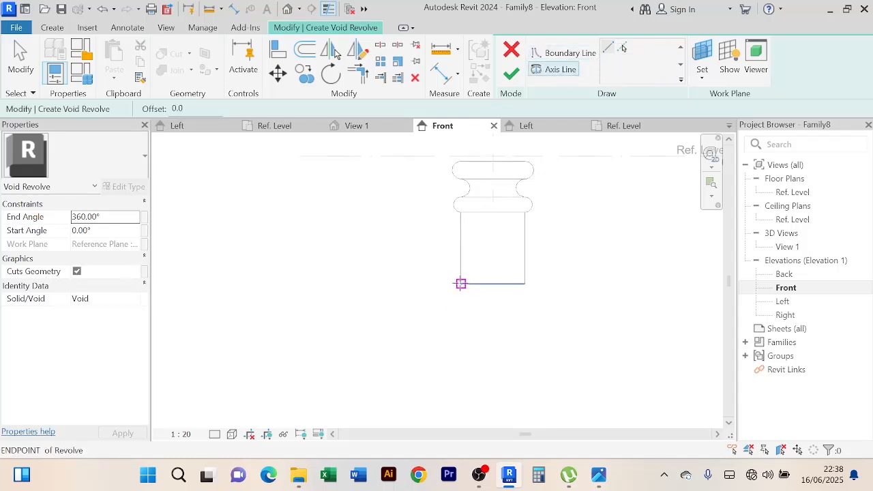
left_click(461, 284)
left_click(462, 233)
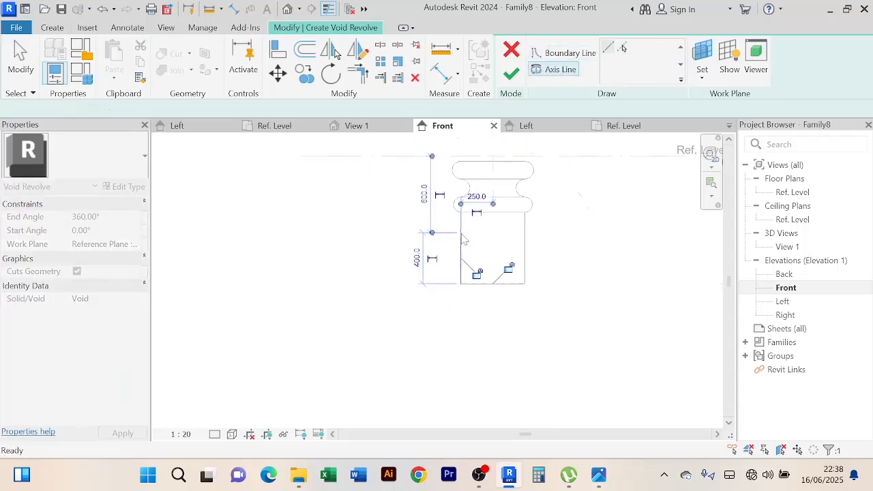
Sketch a boundary arc of radius about 87.3 from the void axis's upper end into the shaft
left_click(570, 53)
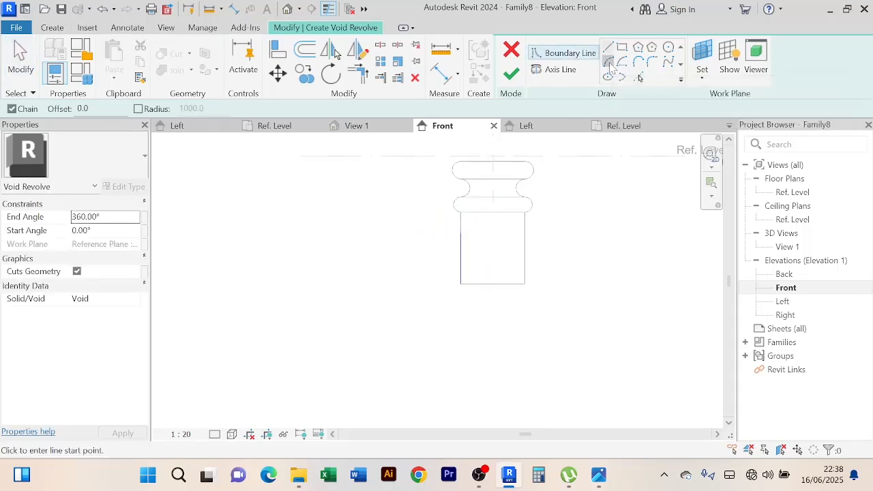
left_click(461, 232)
scroll(474, 246, "up", 2)
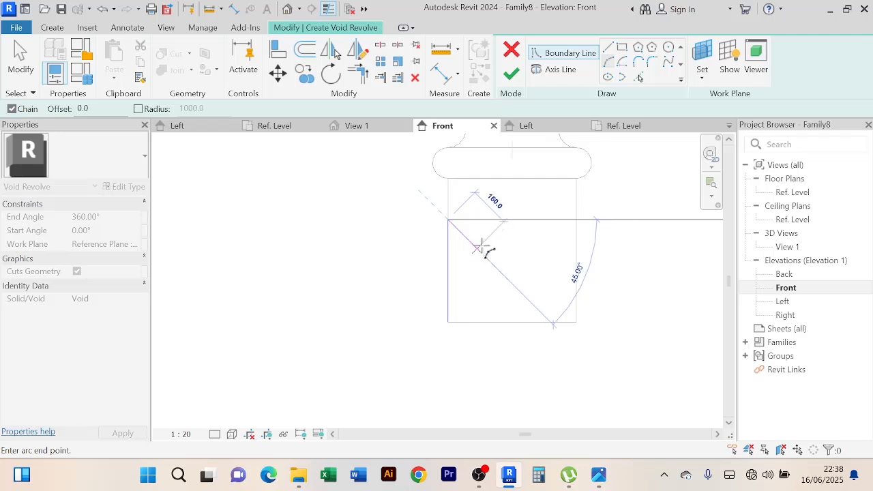
left_click(482, 248)
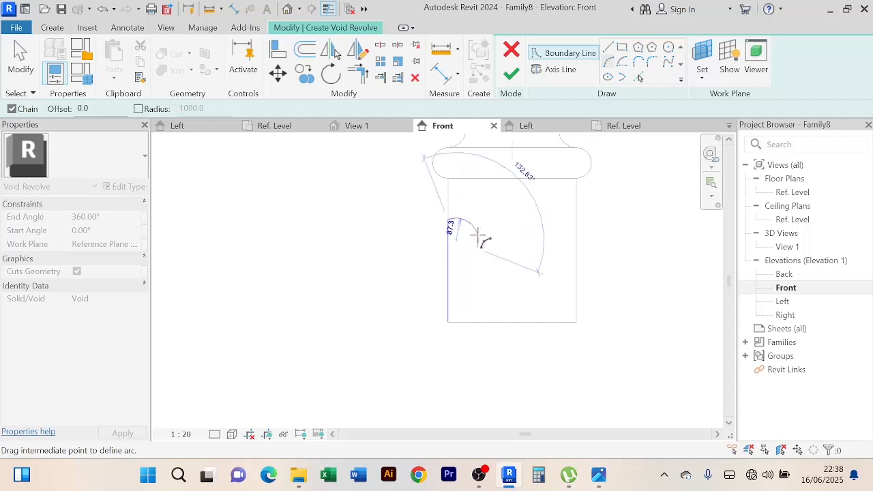
left_click(478, 237)
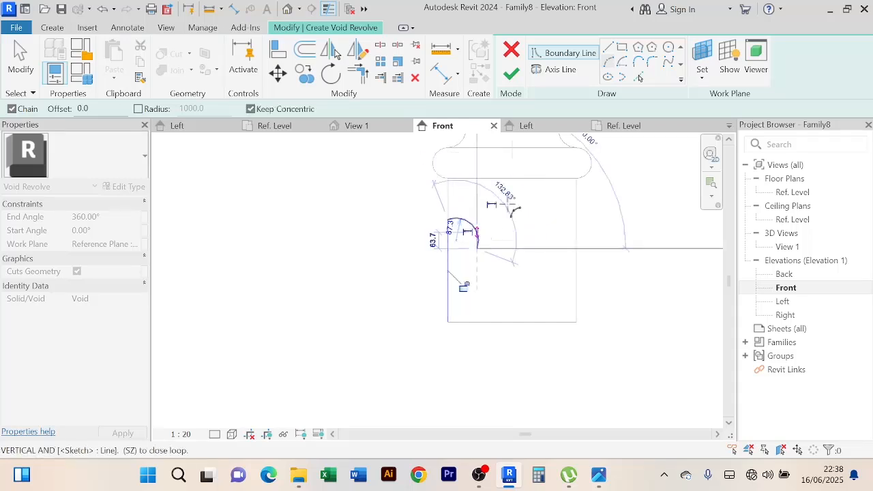
Try a vertical boundary line from the arc's lower end past the shaft's base, discarding both the line and the arc
left_click(606, 49)
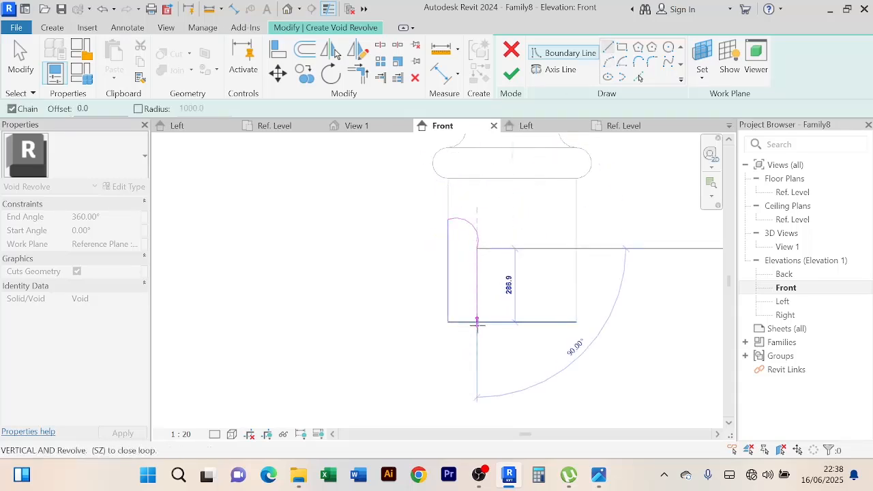
scroll(477, 324, "up", 2)
scroll(476, 328, "down", 1)
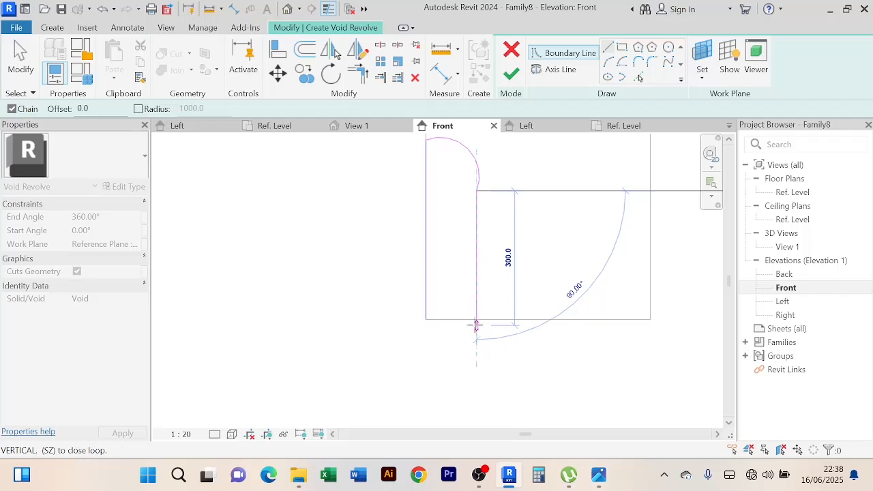
key("Escape")
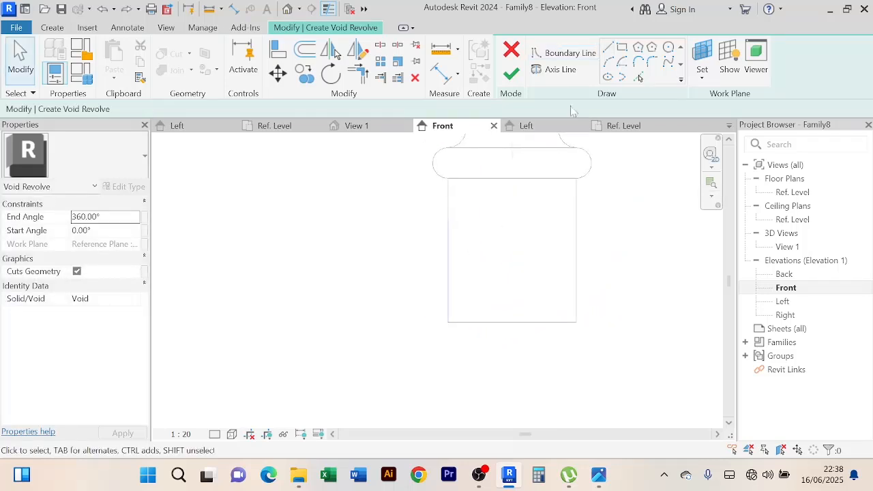
Sketch a boundary arc from the void axis's upper end curving down into the shaft, about 104 wide
left_click(607, 61)
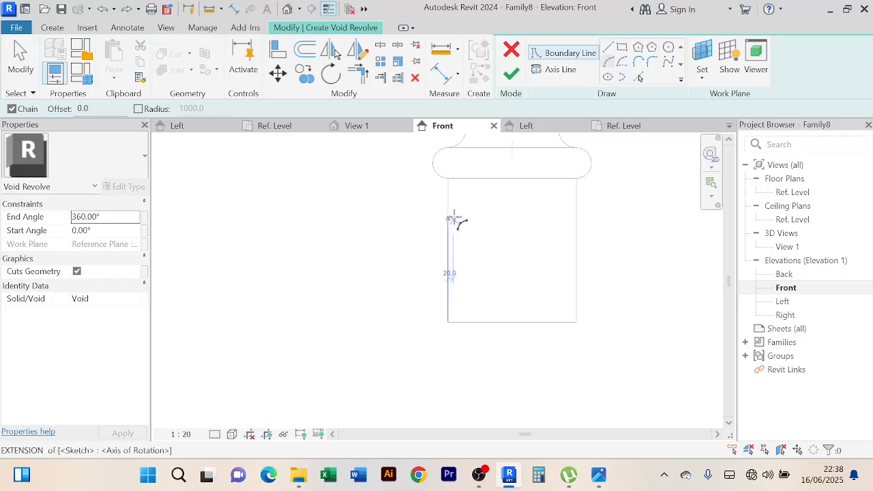
left_click(461, 220)
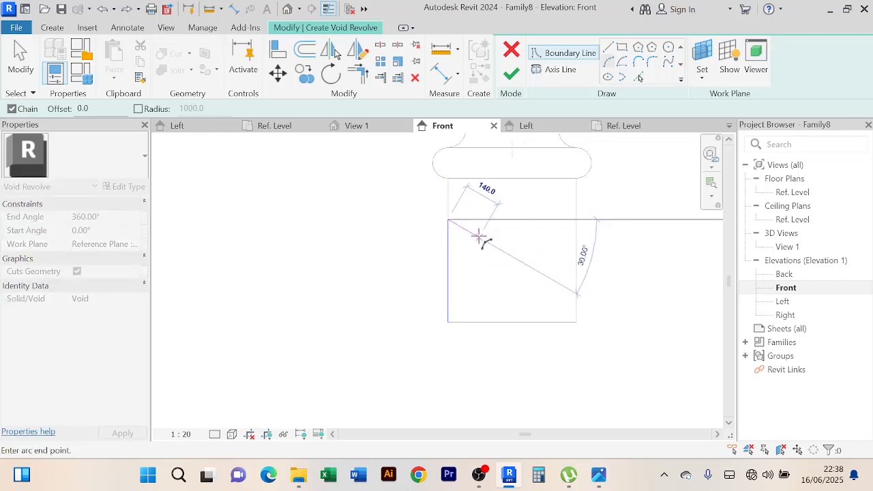
left_click(479, 235)
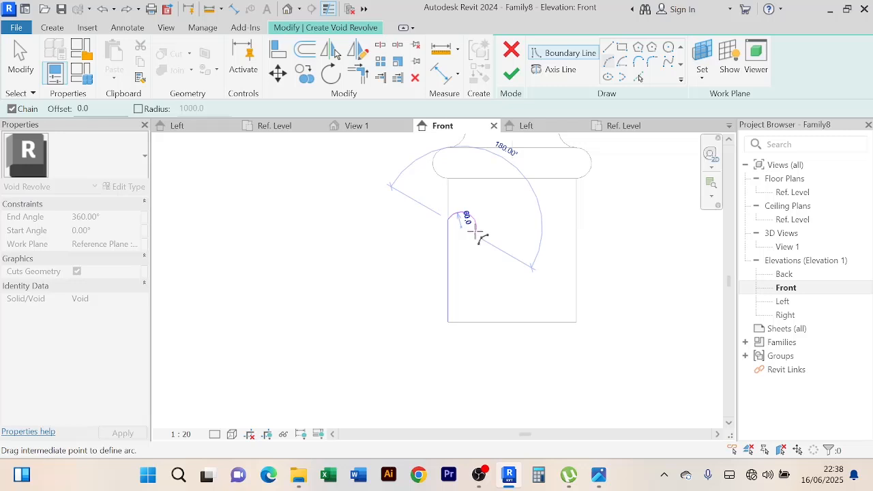
scroll(476, 232, "up", 3)
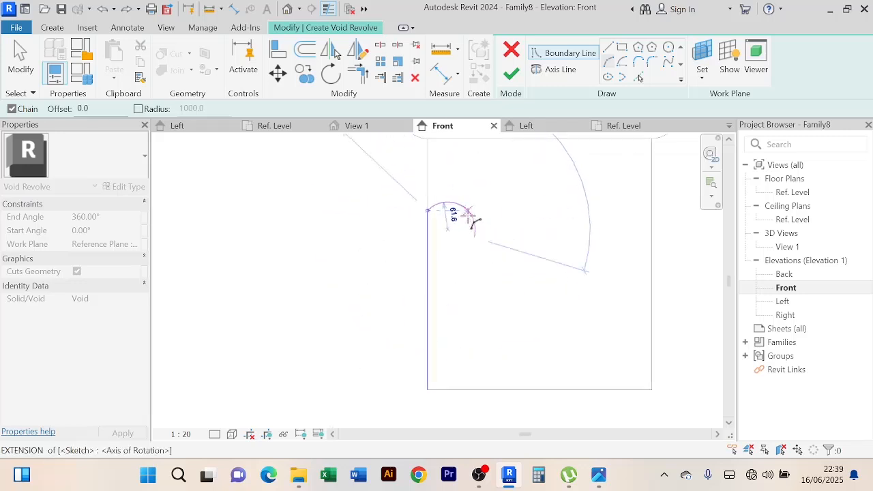
left_click(469, 220)
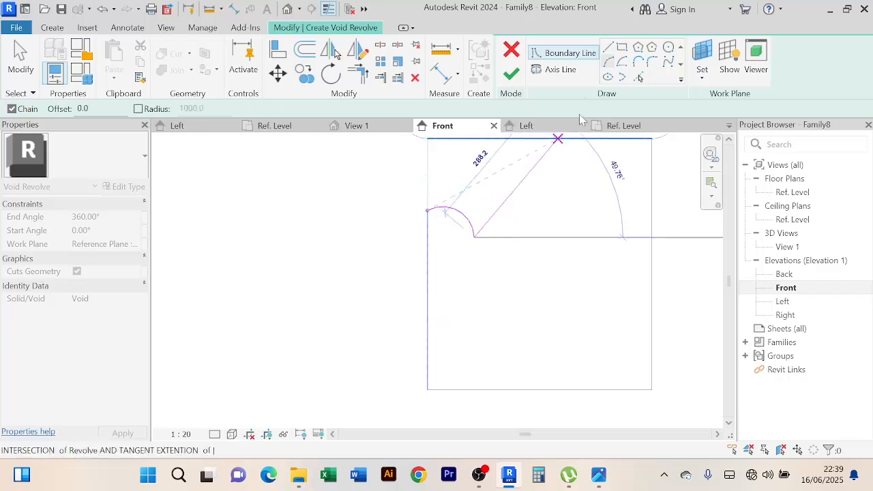
Close the void profile with a vertical line down to the shaft's base, a line along the base to the axis, and a 400 line up it
left_click(606, 52)
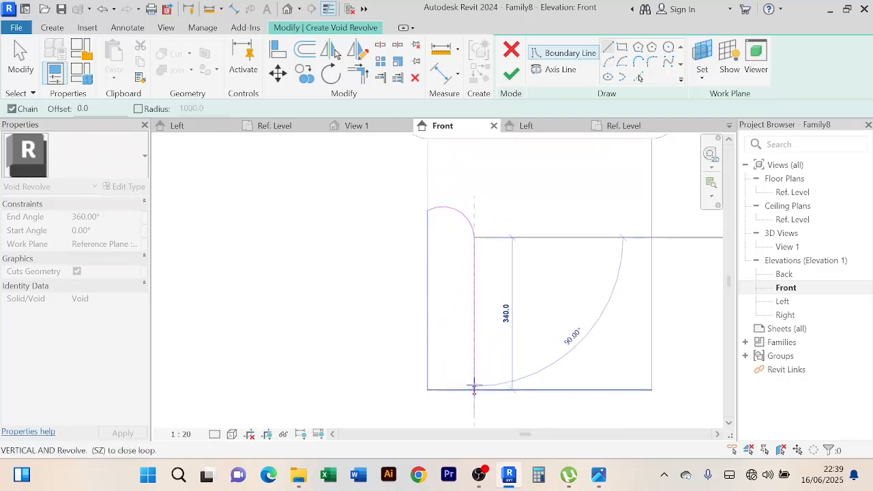
middle_click_drag(474, 386, 477, 361)
left_click(477, 364)
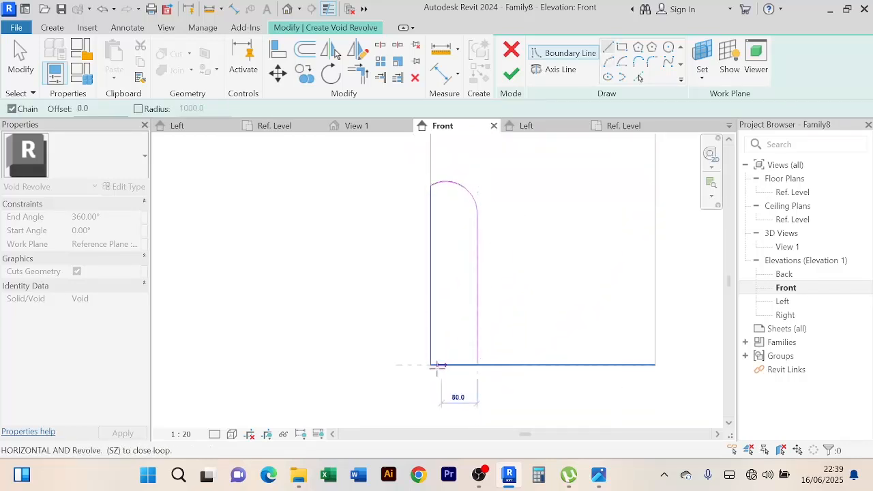
left_click(431, 364)
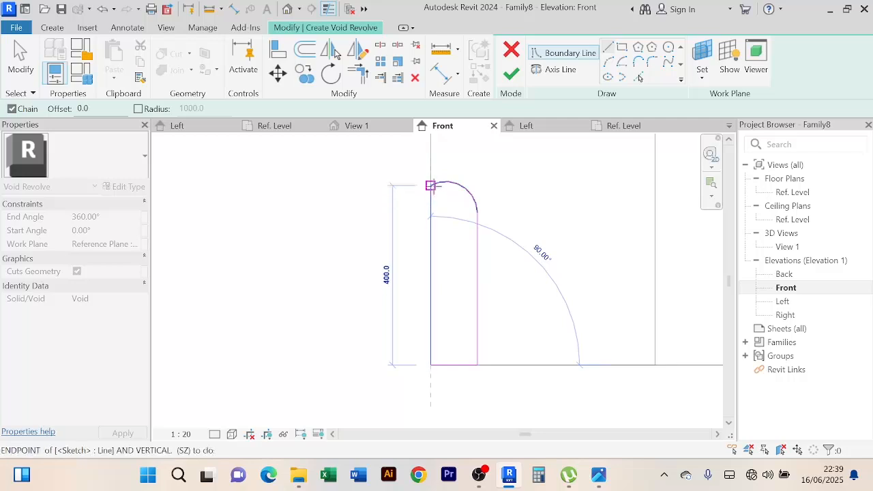
left_click(431, 186)
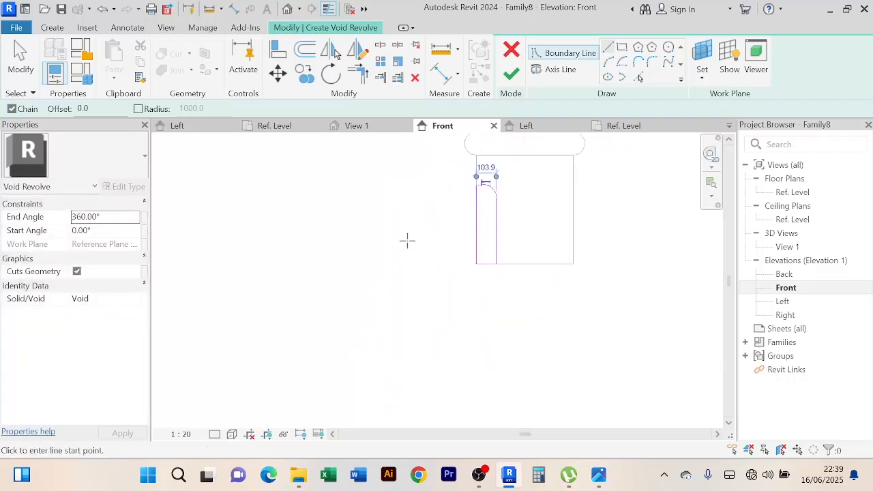
Finish the void revolve sketch to cut the rounded groove into the shaft's edge
middle_click_drag(408, 230, 392, 300)
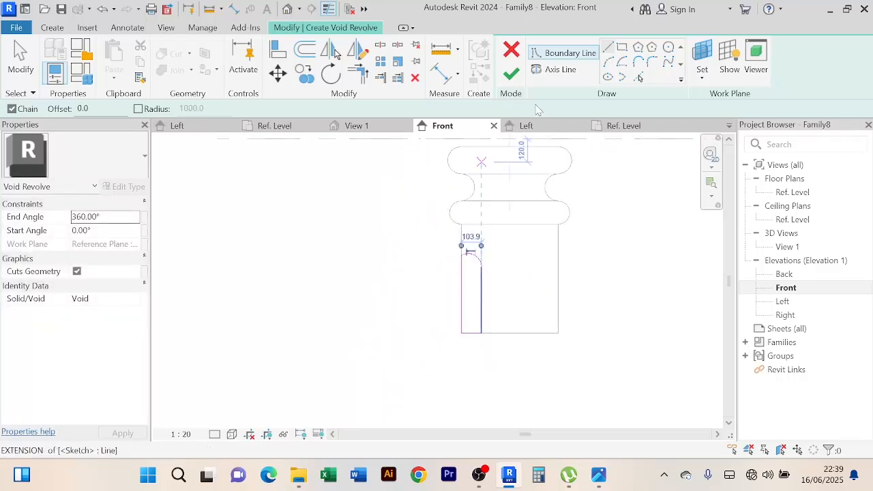
left_click(514, 77)
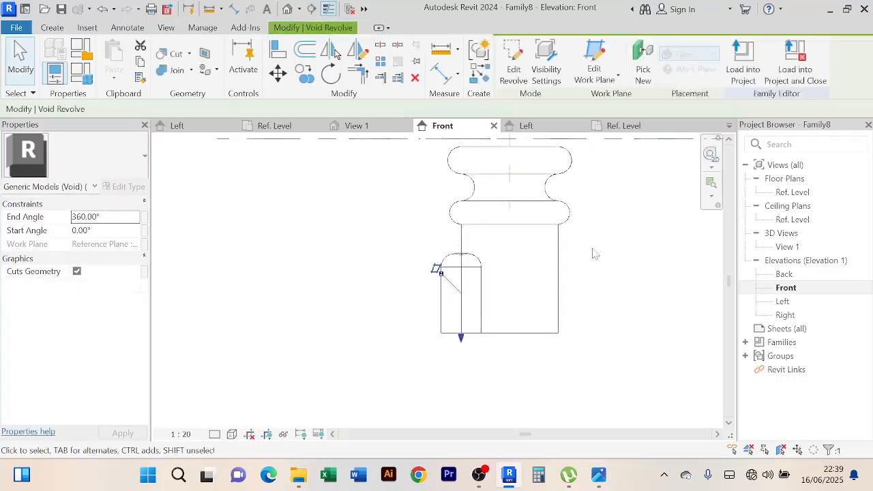
left_click(386, 249)
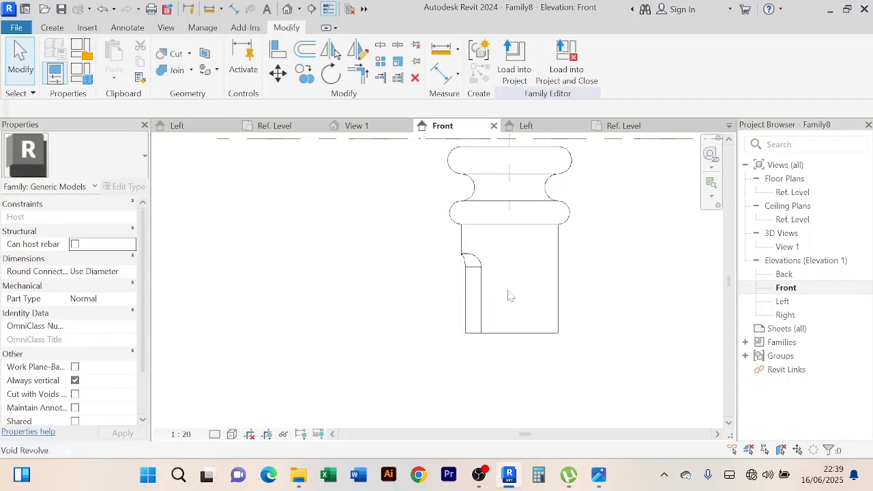
Open the Ref. Level floor plan showing the column and its void cut from above
double_click(812, 206)
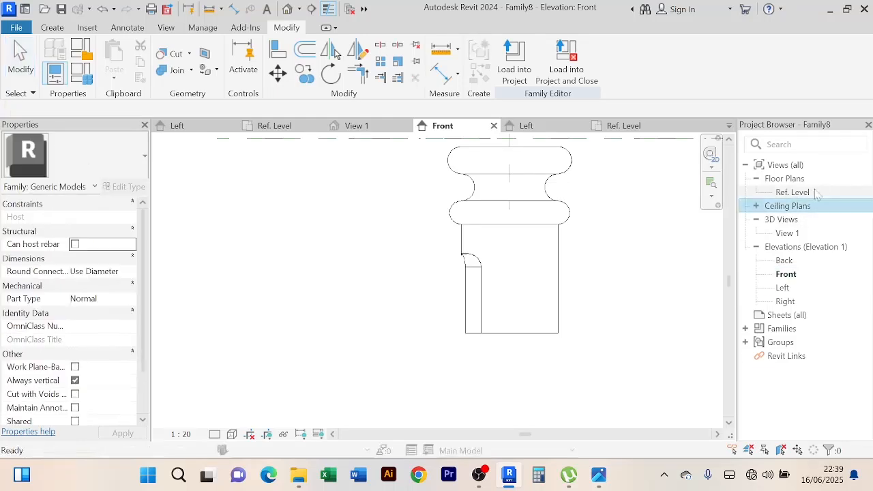
double_click(790, 193)
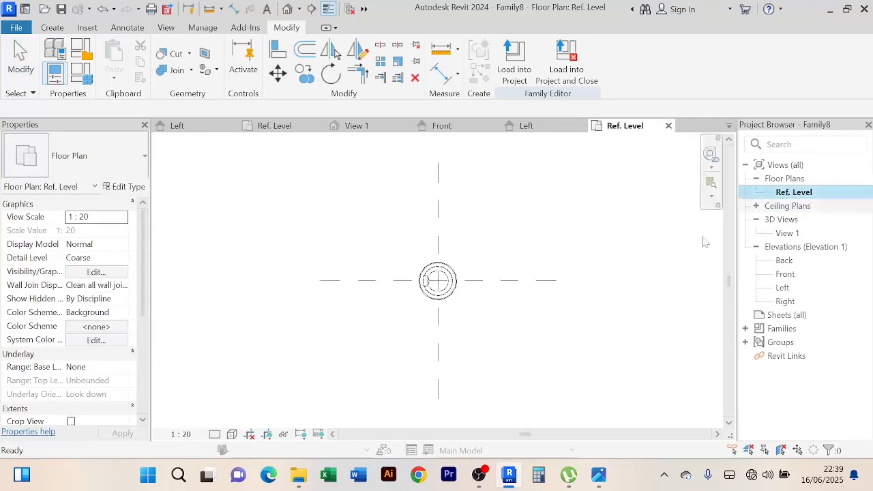
scroll(476, 331, "up", 3)
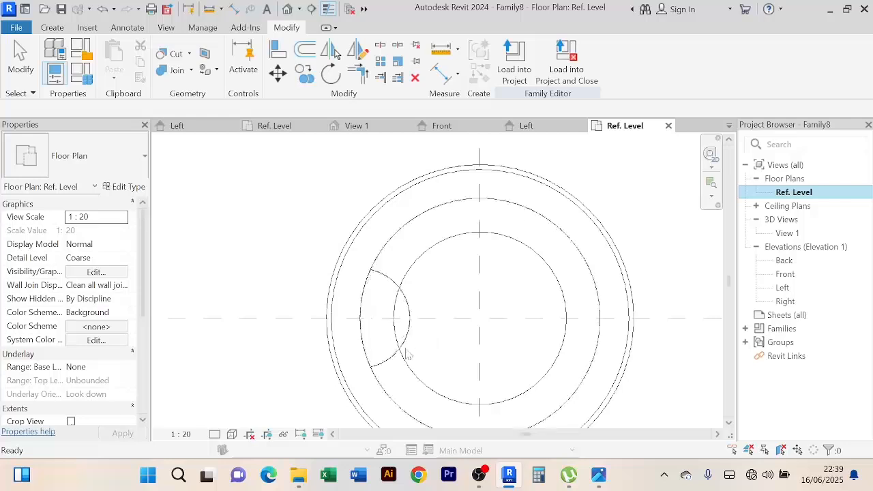
scroll(428, 343, "down", 2)
Move the void revolve 5 horizontally toward the column's centre
left_click(434, 343)
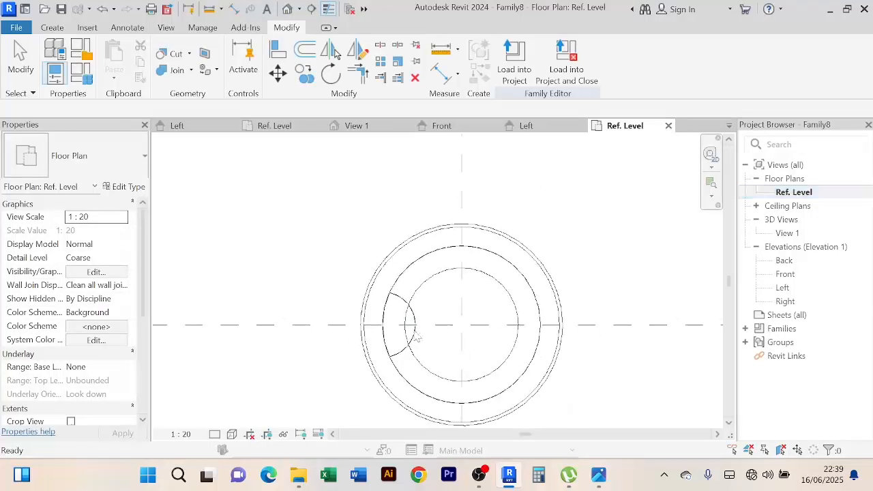
left_click(278, 74)
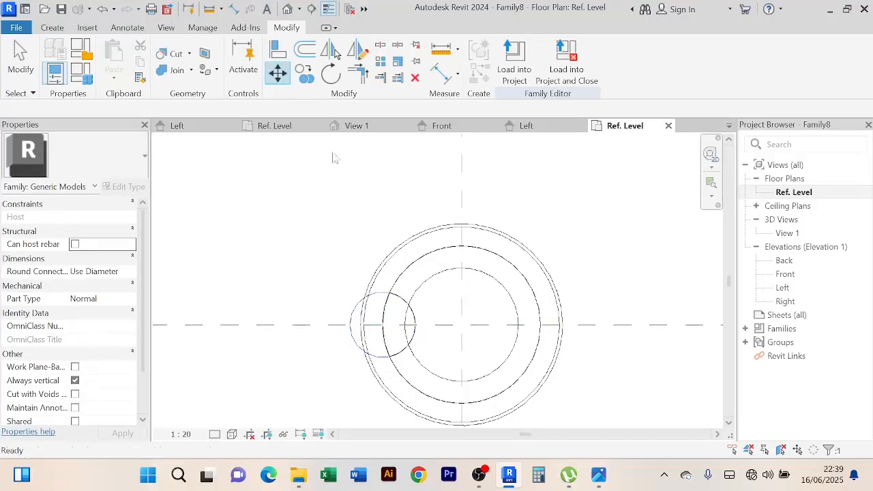
left_click(408, 345)
left_click(421, 348)
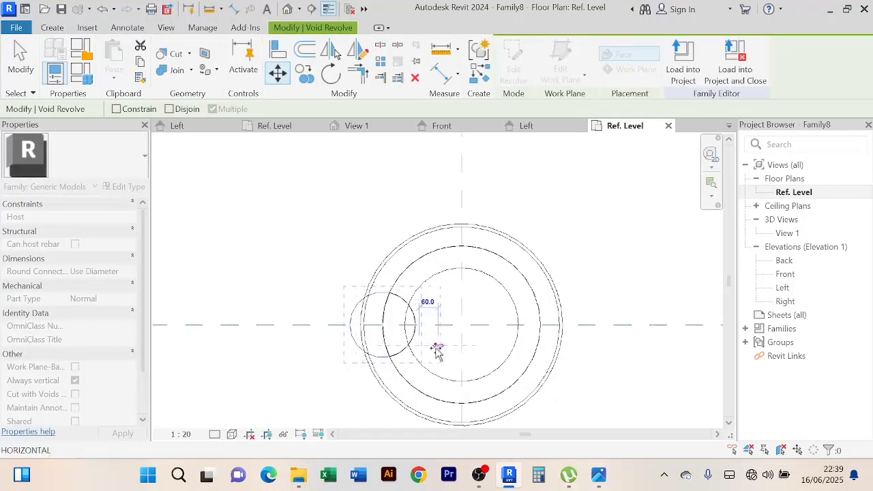
type("5")
key("Return")
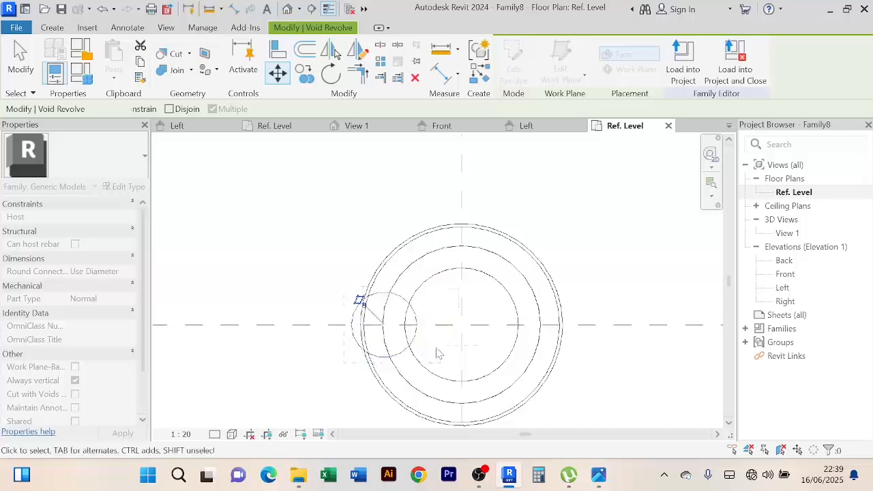
key("Escape")
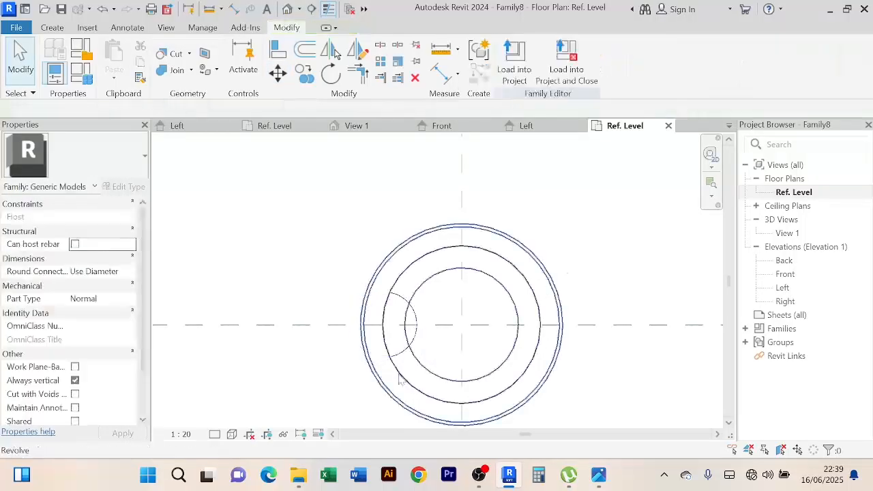
Create a grouped radial array of 18 void revolves about the column's centre, with the end angle setting the last copy
left_click(414, 342)
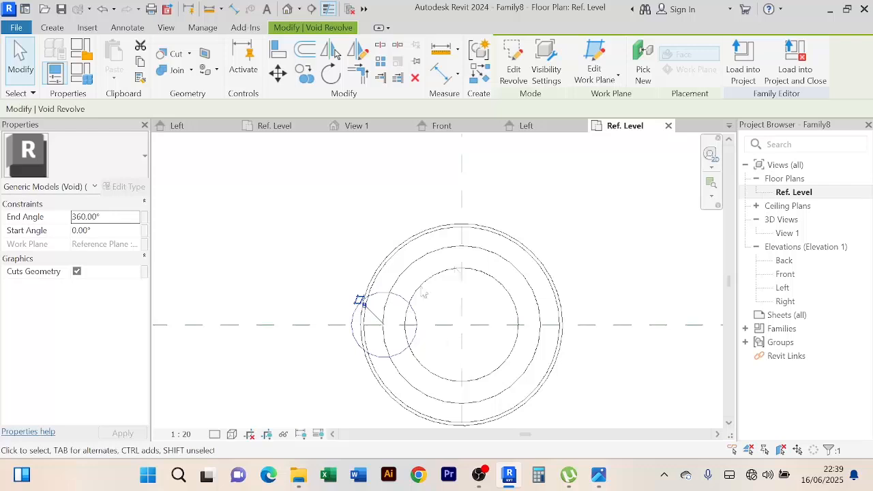
left_click(381, 63)
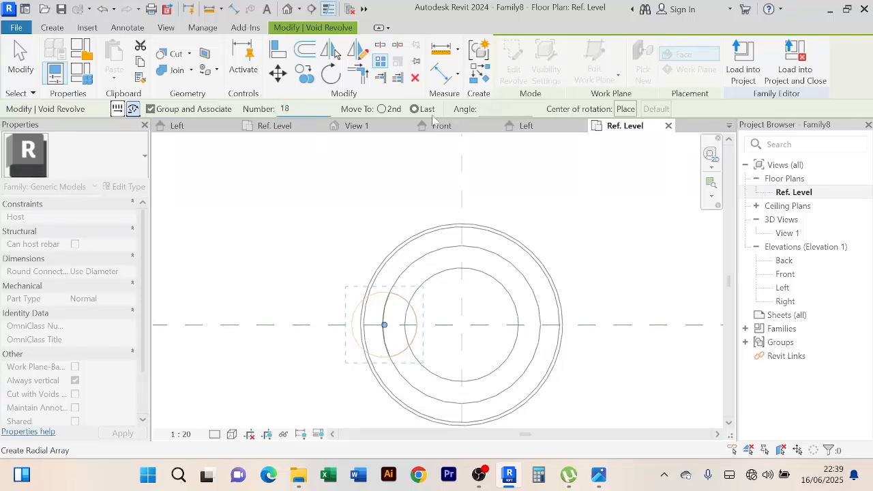
left_click(626, 110)
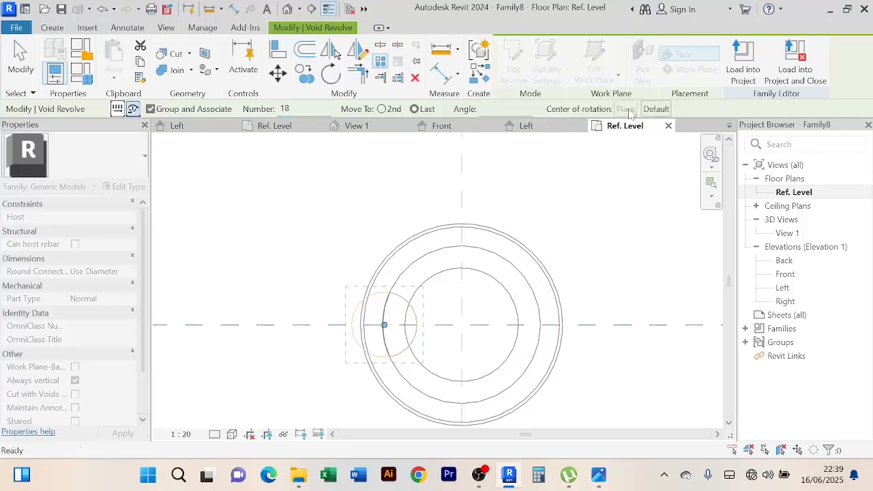
left_click(461, 325)
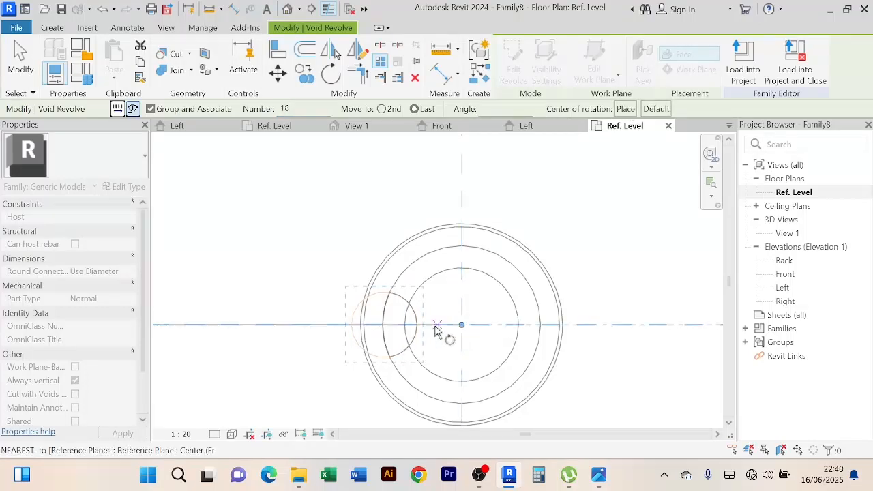
left_click(383, 325)
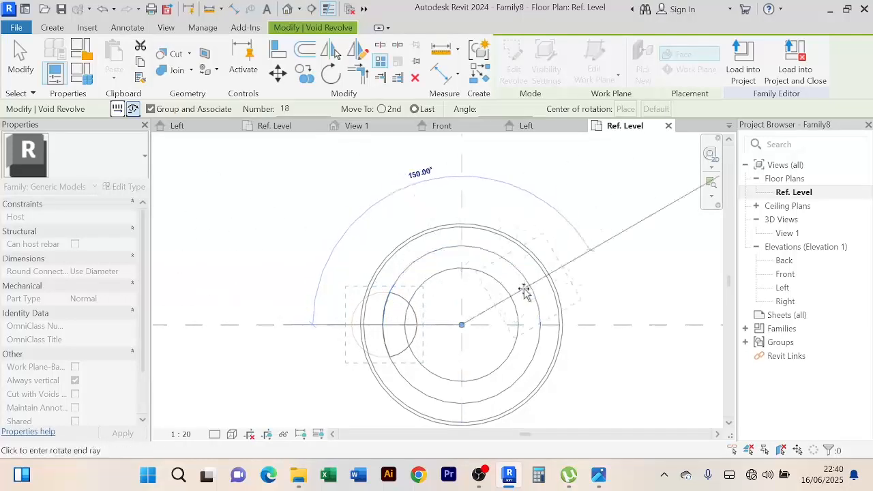
left_click(553, 284)
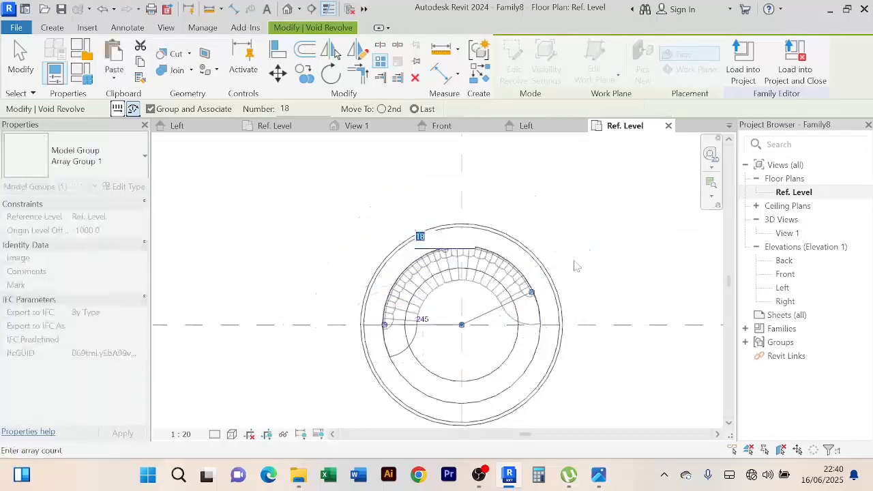
key("Return")
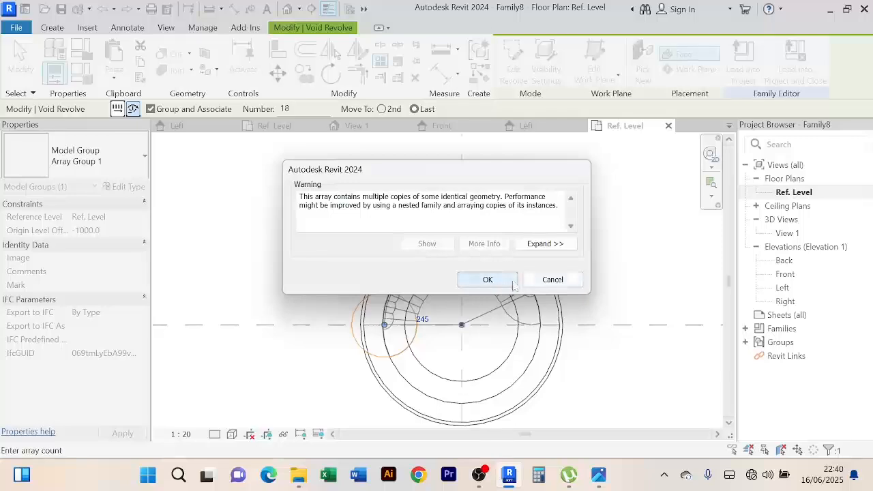
left_click(497, 280)
middle_click_drag(607, 283, 588, 226)
left_click(587, 227)
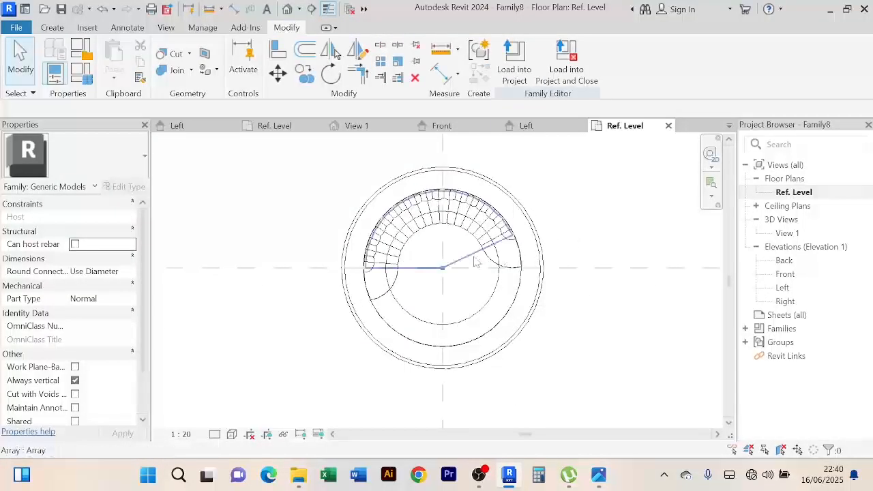
Extend the radial array around the shaft and set the angle between its last and first items to 20°
left_click(473, 257)
left_click_drag(524, 243, 408, 336)
left_click(577, 372)
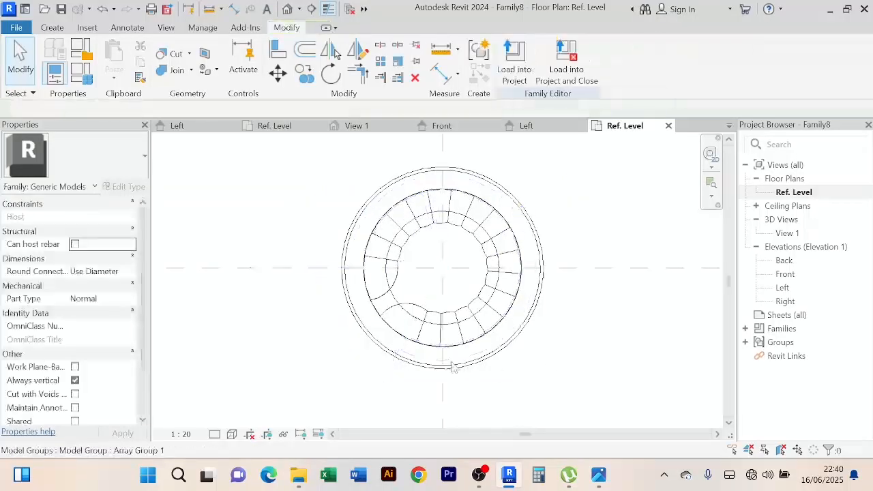
left_click(430, 299)
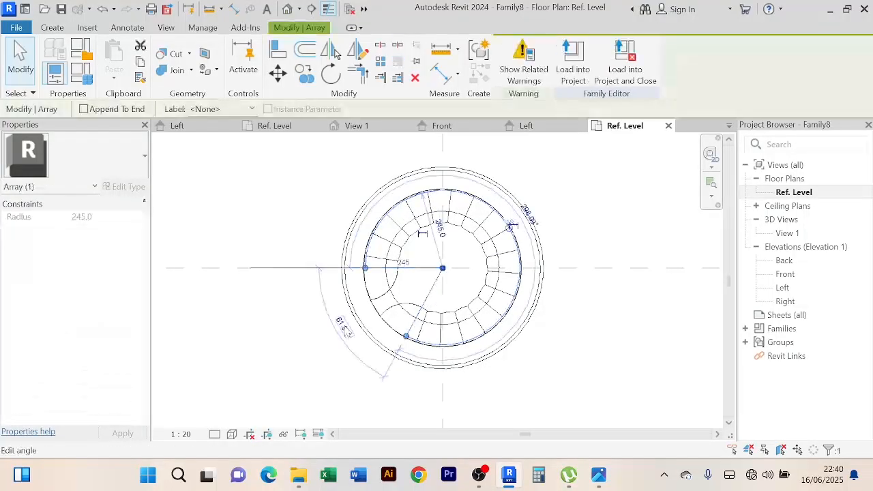
left_click(344, 328)
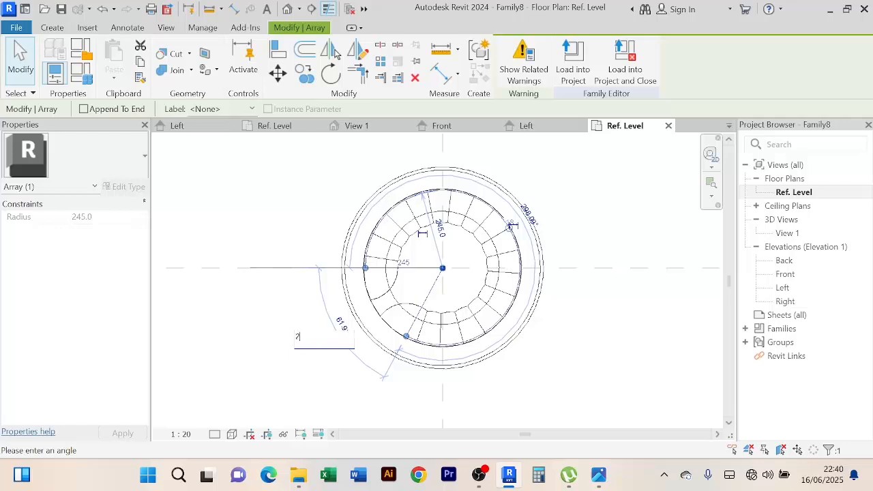
type("20")
key("Return")
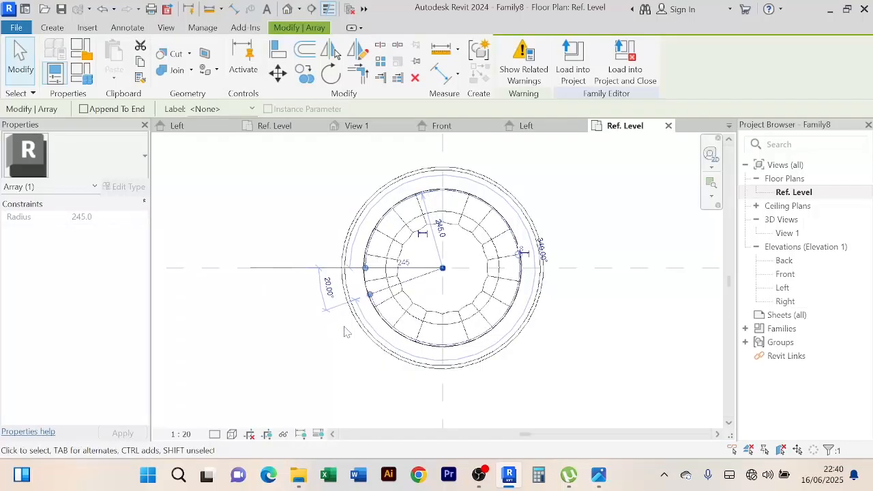
left_click(554, 342)
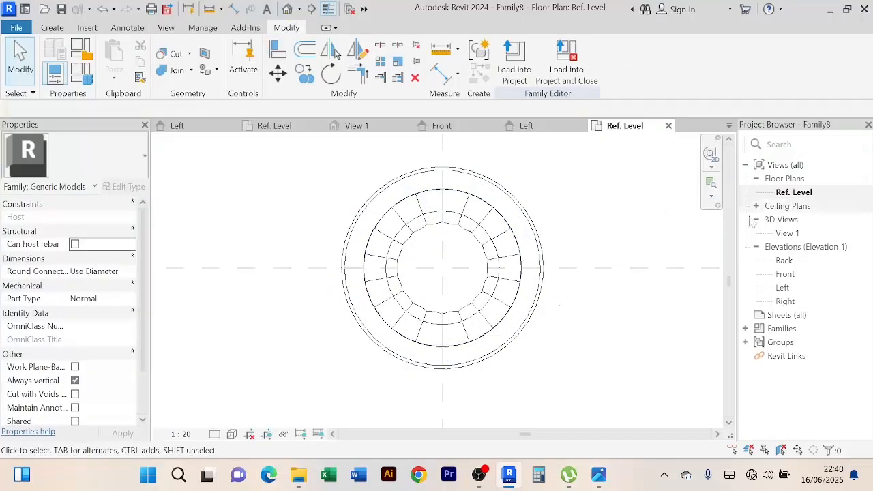
Open the 3D view View 1 and inspect the fluted shaft from an angle
double_click(789, 234)
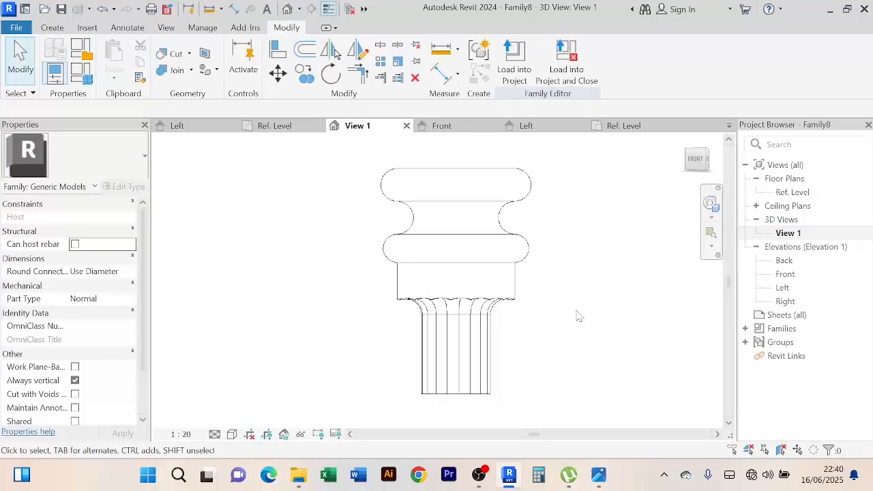
middle_click_drag(578, 315, 536, 299, "shift")
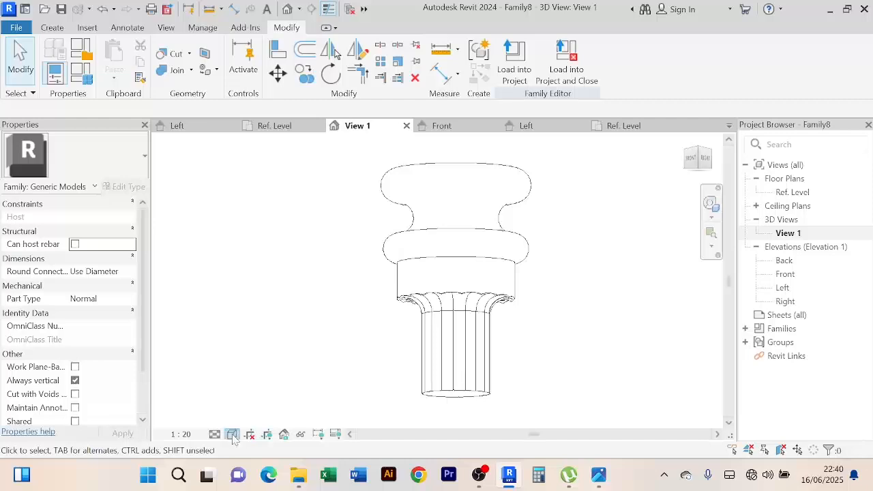
Set the 3D view's visual style to Shaded and inspect the fluted capital
left_click(232, 435)
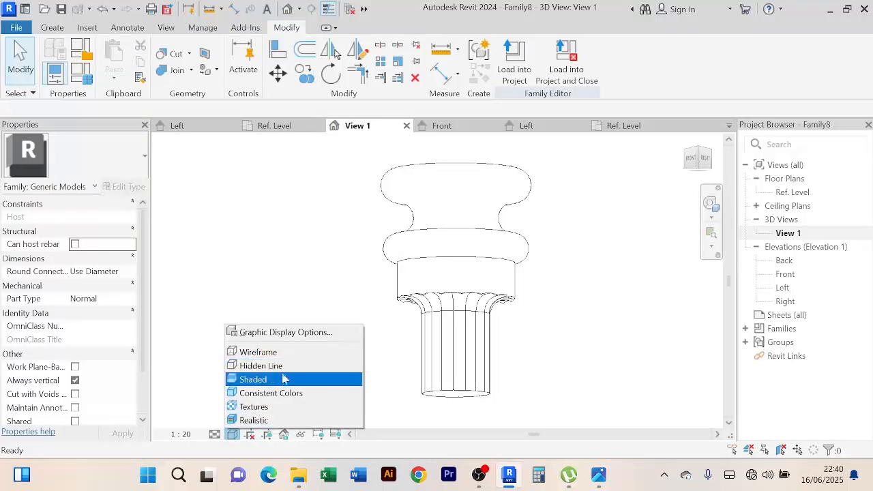
left_click(286, 380)
mouse_move(600, 312)
middle_mouse_down("shift")
mouse_move(545, 225)
mouse_move(579, 328)
mouse_move(567, 231)
mouse_move(532, 351)
mouse_move(561, 382)
mouse_move(575, 298)
mouse_move(586, 384)
mouse_move(578, 384)
middle_mouse_up("shift")
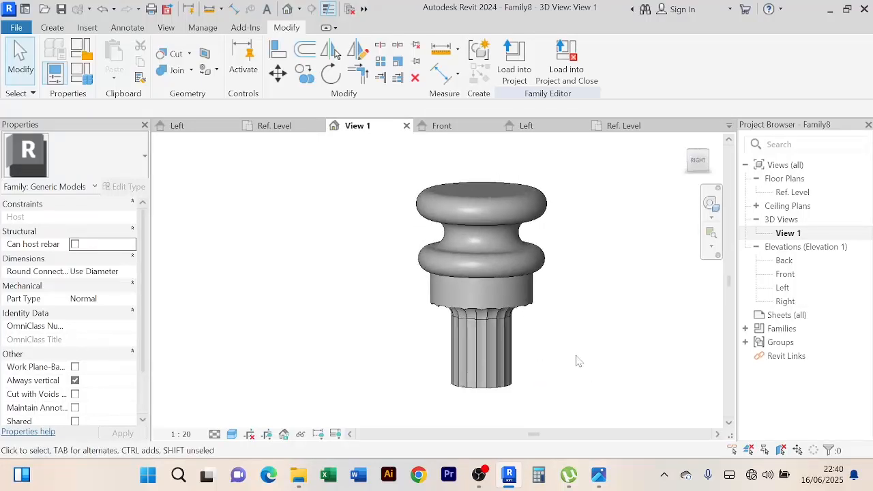
Load the capital family into Family6 and place it on the Upper Ref Level at the intersection of the centre reference planes
left_click(525, 68)
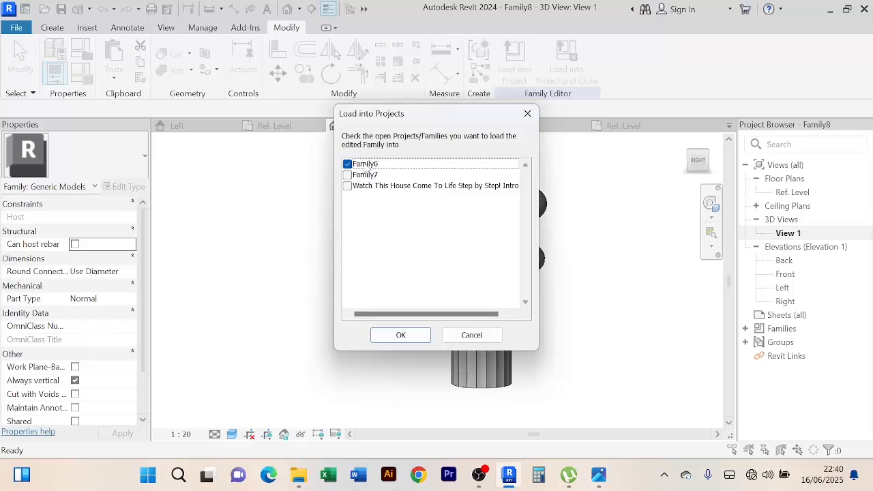
left_click(400, 335)
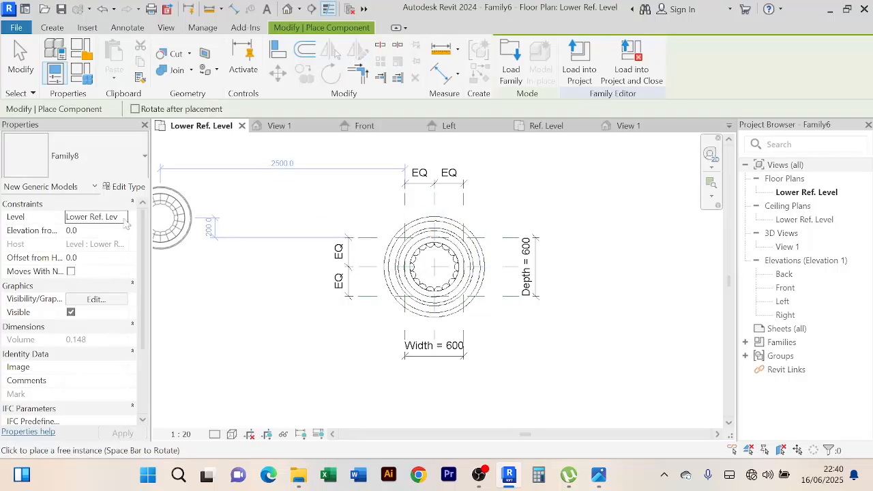
left_click(124, 218)
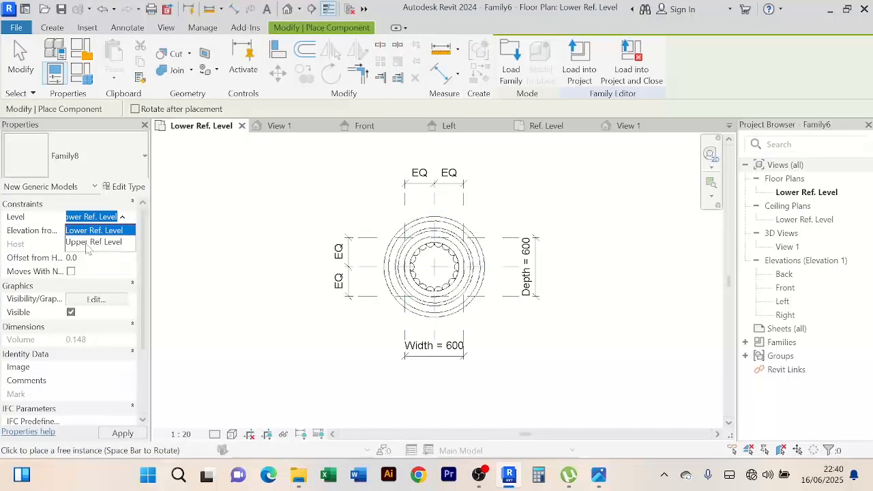
left_click(89, 243)
scroll(426, 271, "up", 3)
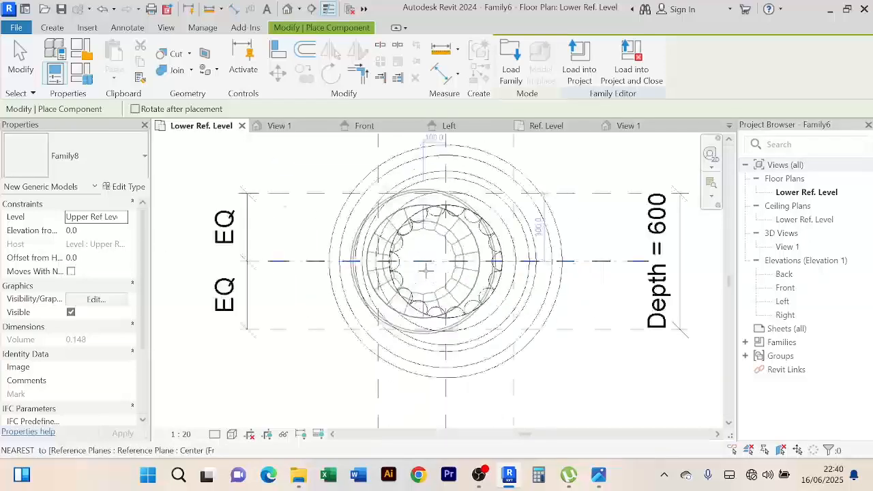
scroll(427, 271, "up", 4)
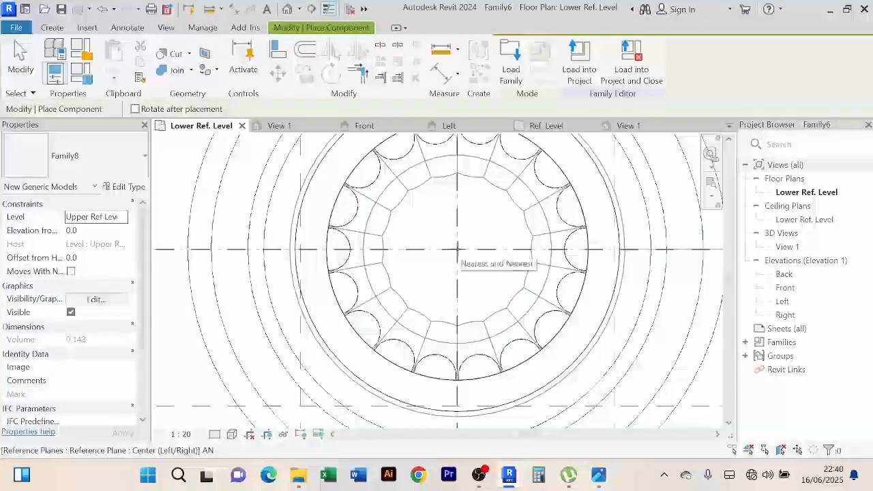
left_click(458, 250)
scroll(458, 250, "down", 6)
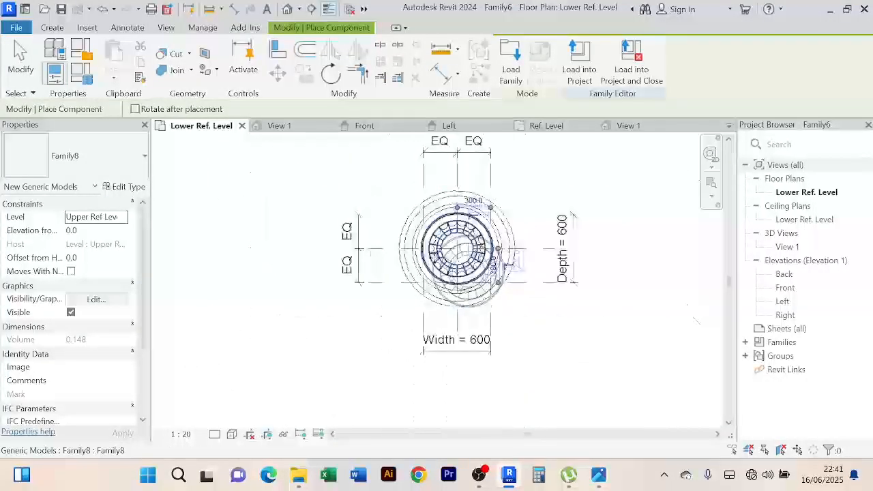
right_click(273, 200)
left_click(281, 204)
right_click(273, 201)
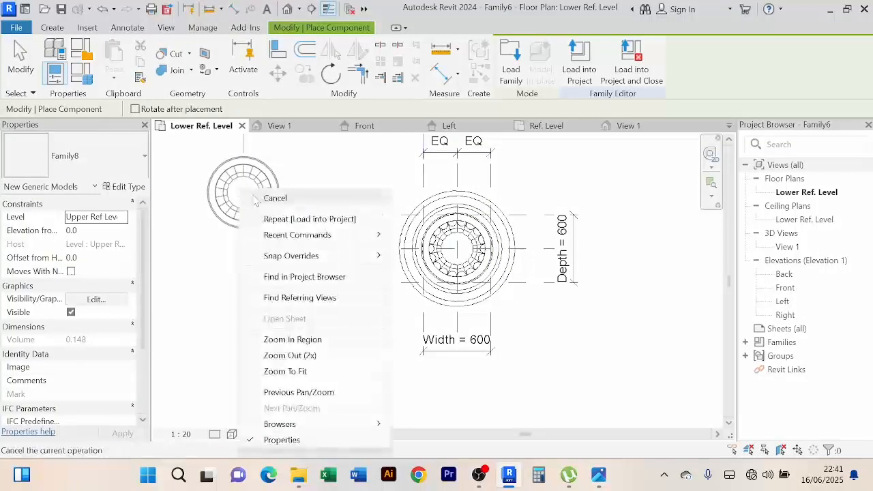
left_click(281, 203)
Close Family8's 3D view and examine the alignment of the capital above the base in Family6's View 1
left_click(655, 129)
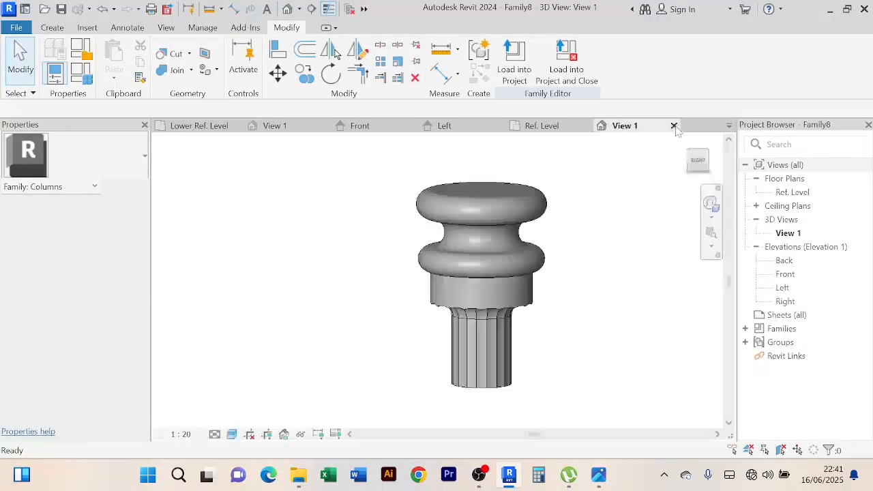
left_click(674, 127)
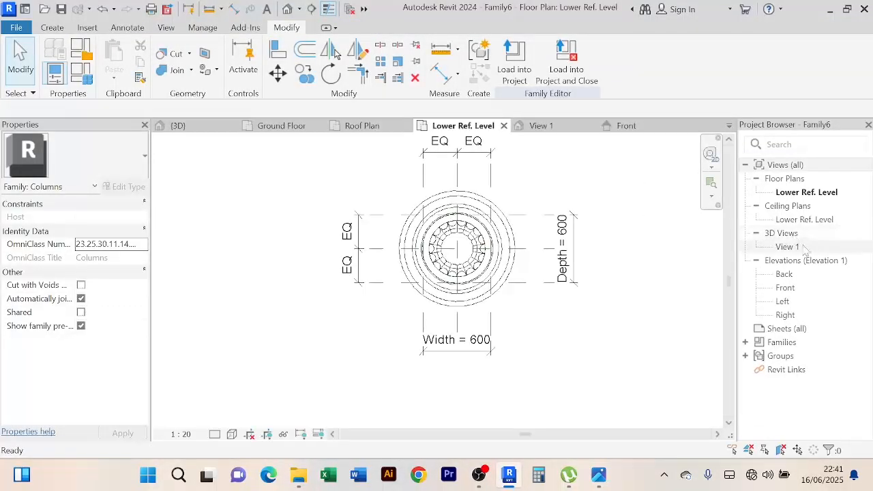
double_click(789, 247)
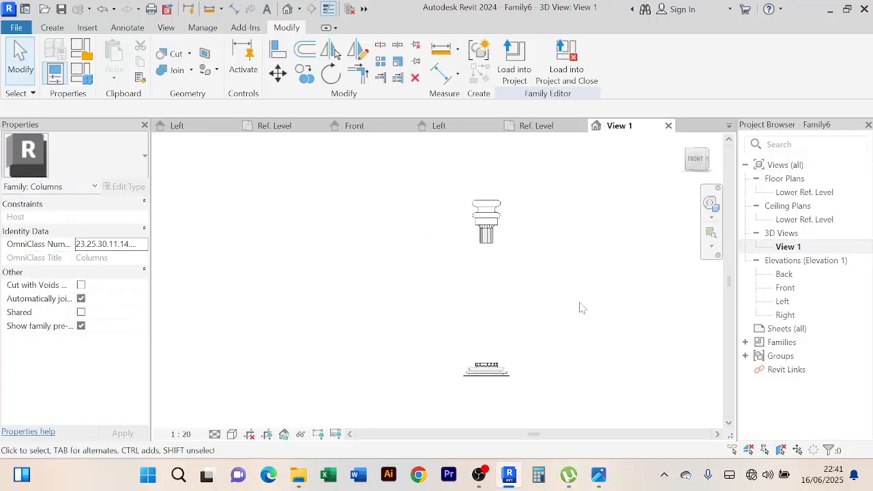
scroll(472, 250, "up", 5)
scroll(489, 234, "down", 6)
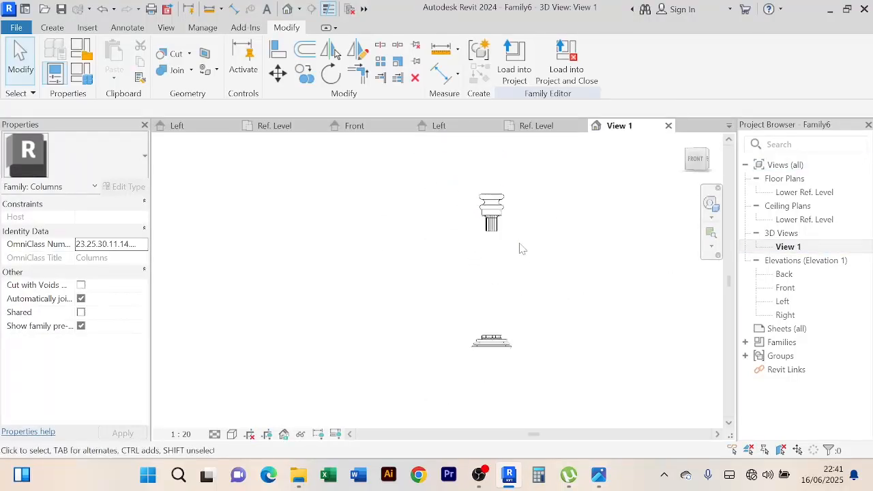
mouse_move(531, 264)
middle_mouse_down("shift")
mouse_move(540, 286)
mouse_move(553, 275)
mouse_move(546, 269)
middle_mouse_up("shift")
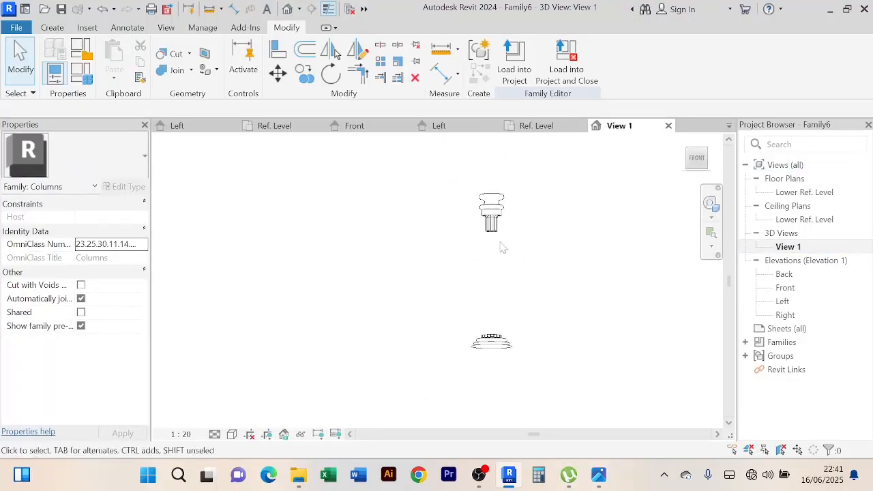
scroll(494, 283, "up", 4)
scroll(501, 286, "down", 2)
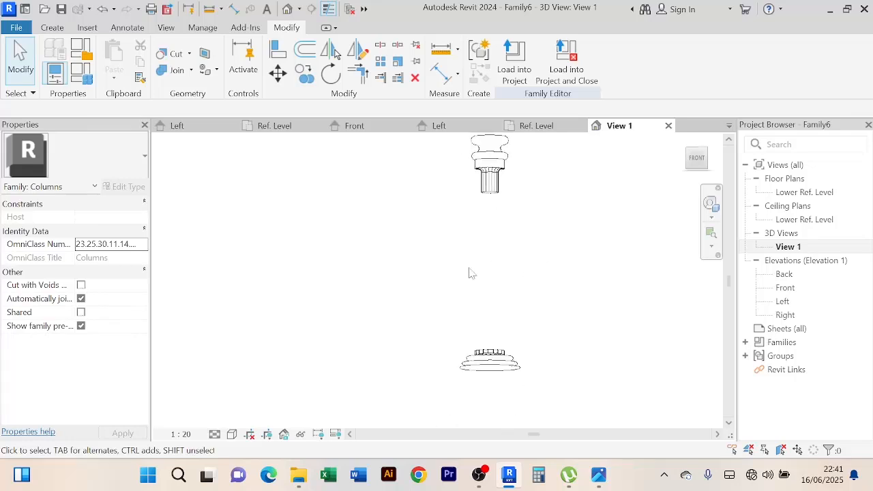
middle_click_drag(553, 259, 507, 323, "shift")
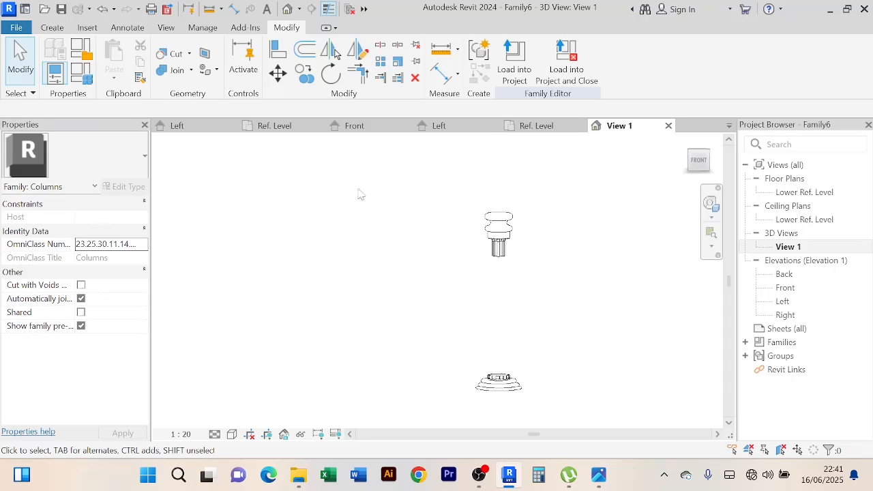
Compare the flute arrays in the Ref. Level plans of Family7 and Family8, closing Family7's plan
left_click(289, 128)
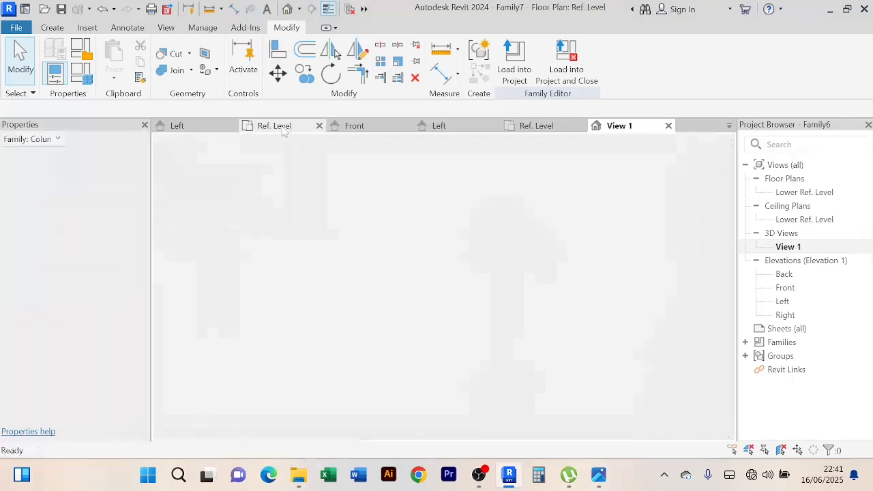
scroll(517, 196, "down", 2)
middle_click_drag(514, 201, 544, 226)
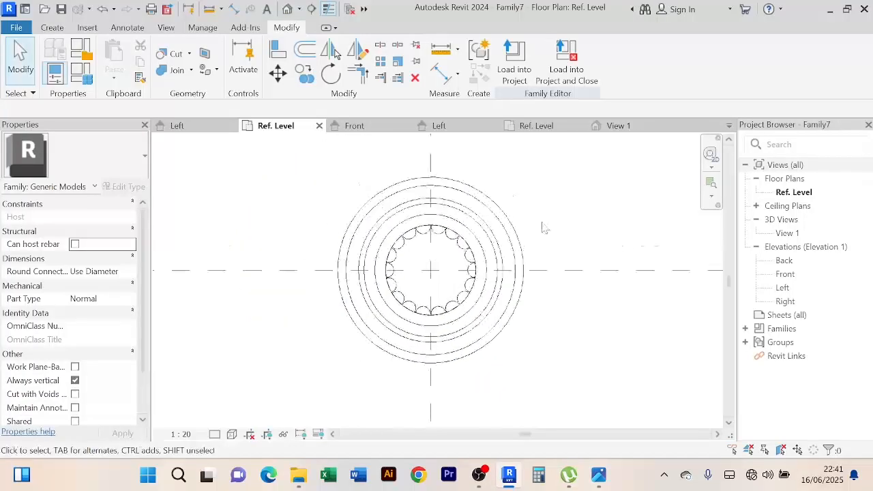
scroll(424, 242, "up", 3)
scroll(389, 273, "up", 2)
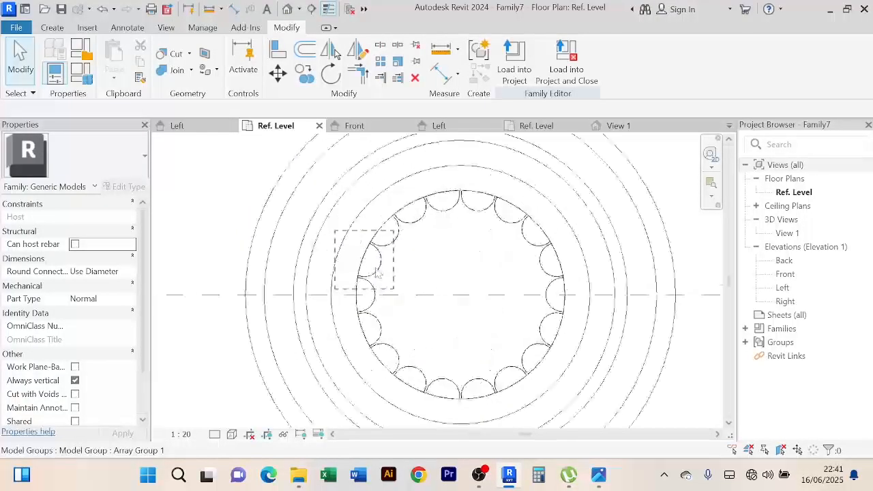
left_click(380, 268)
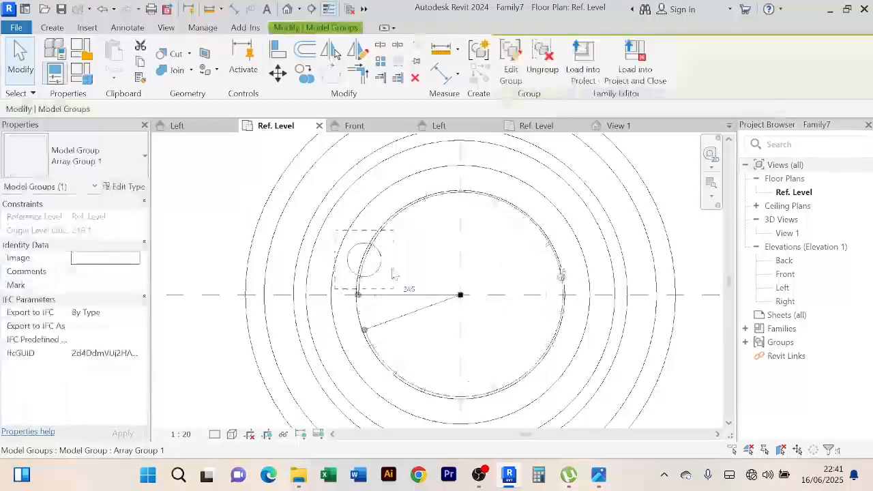
left_click(659, 167)
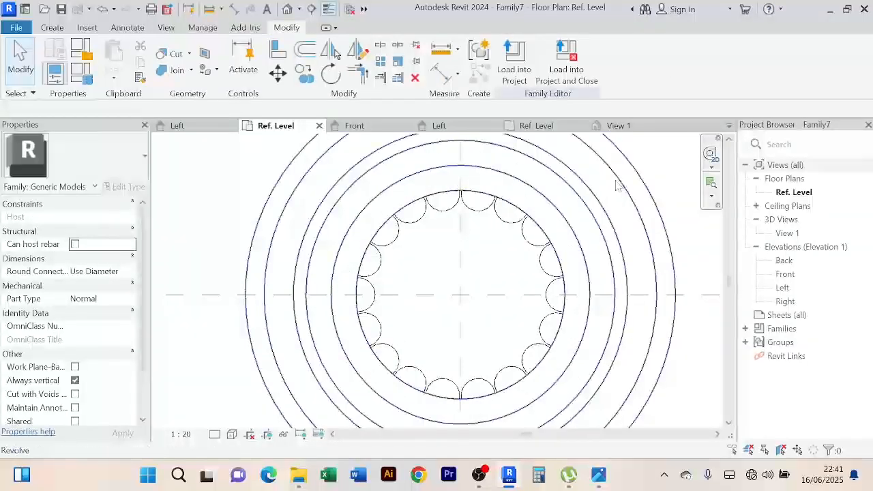
scroll(580, 184, "down", 3)
left_click(539, 125)
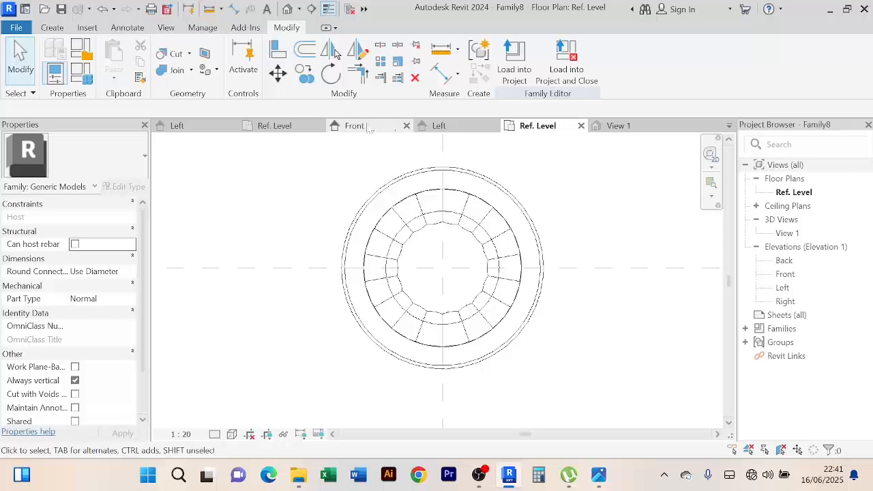
left_click(295, 127)
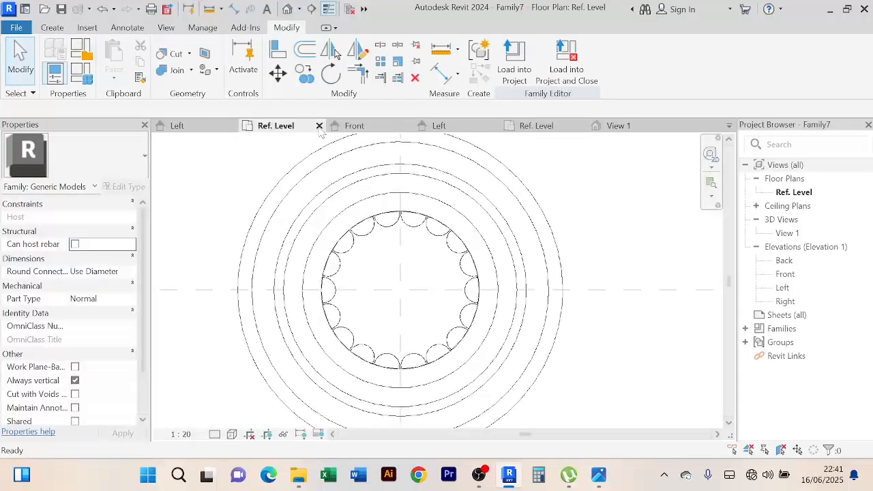
left_click(318, 126)
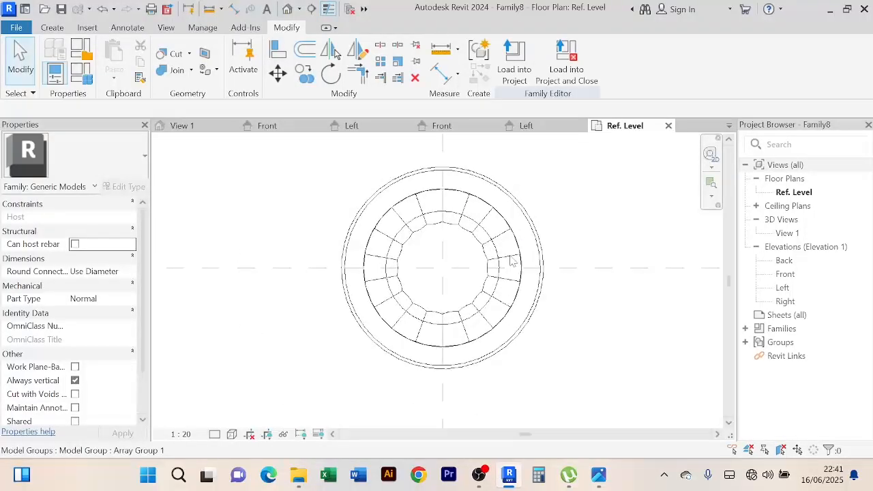
Examine the radial array of void revolves in Family8's Ref. Level plan
left_click(513, 261)
left_click(477, 258)
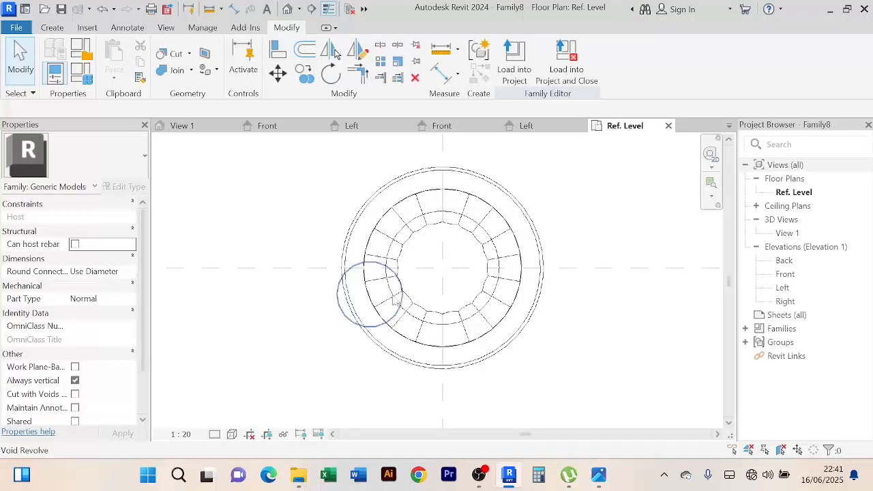
scroll(418, 243, "up", 3)
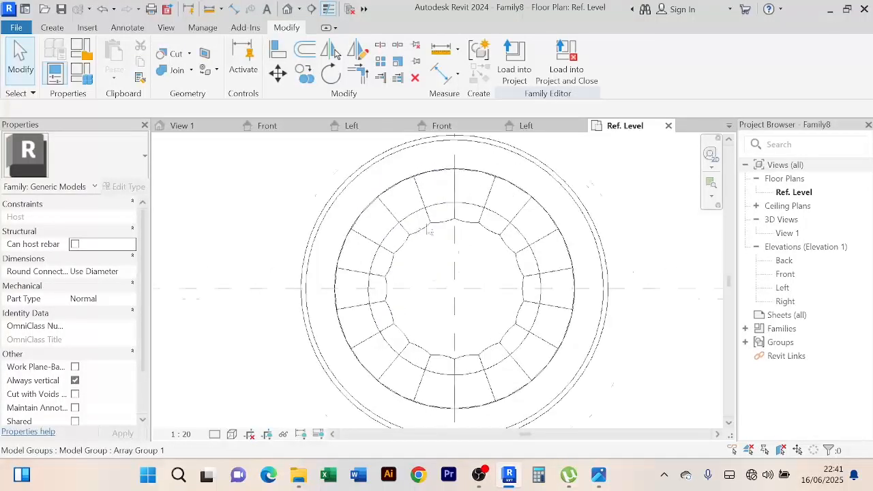
left_click(352, 219)
scroll(351, 213, "down", 3)
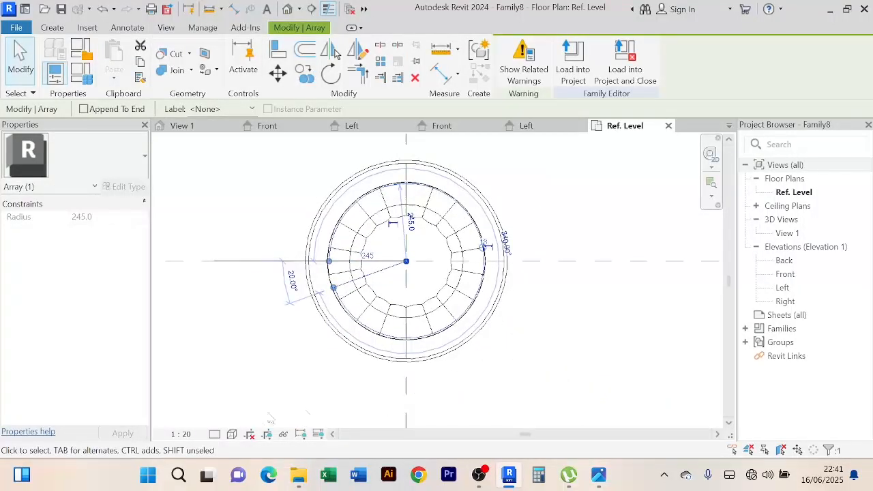
left_click(639, 326)
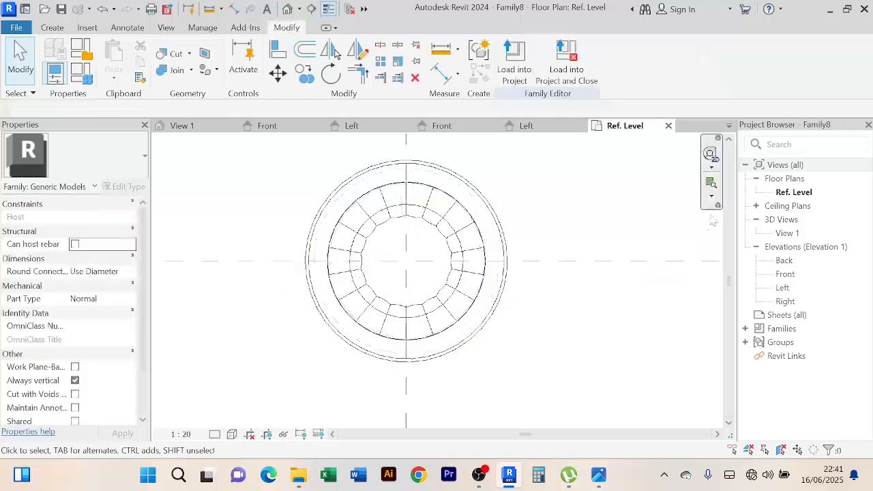
Review the open 3D and elevation views of Family7 and Family8, and return to Family8's Ref. Level plan
double_click(795, 193)
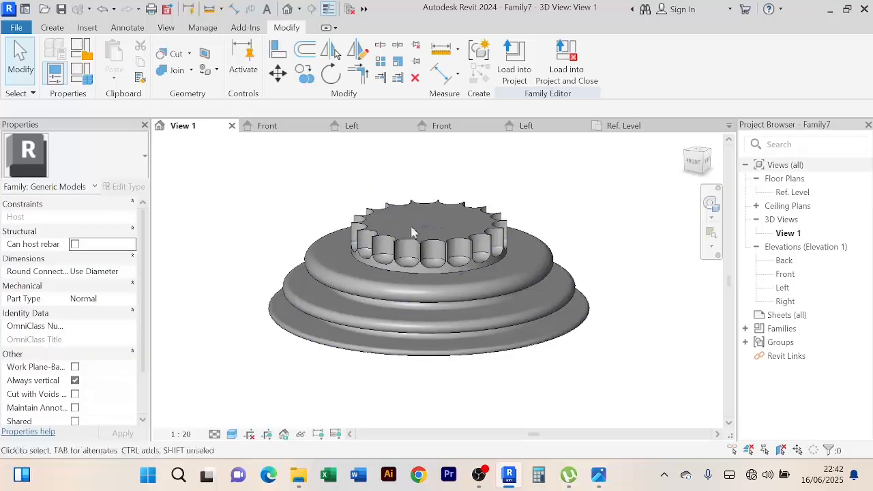
left_click(286, 131)
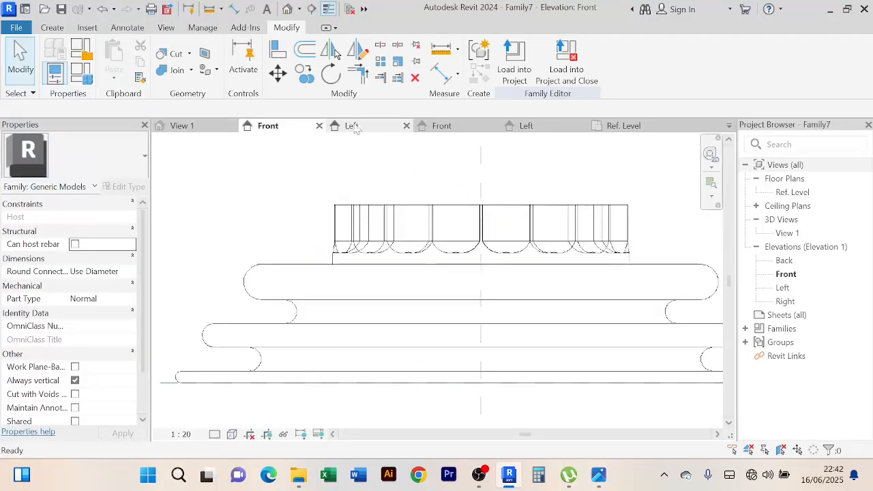
left_click(360, 129)
left_click(440, 129)
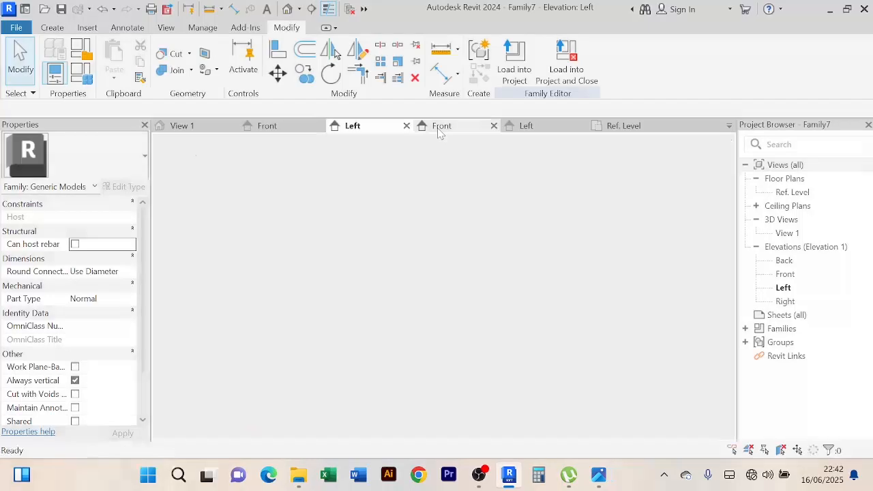
left_click(522, 126)
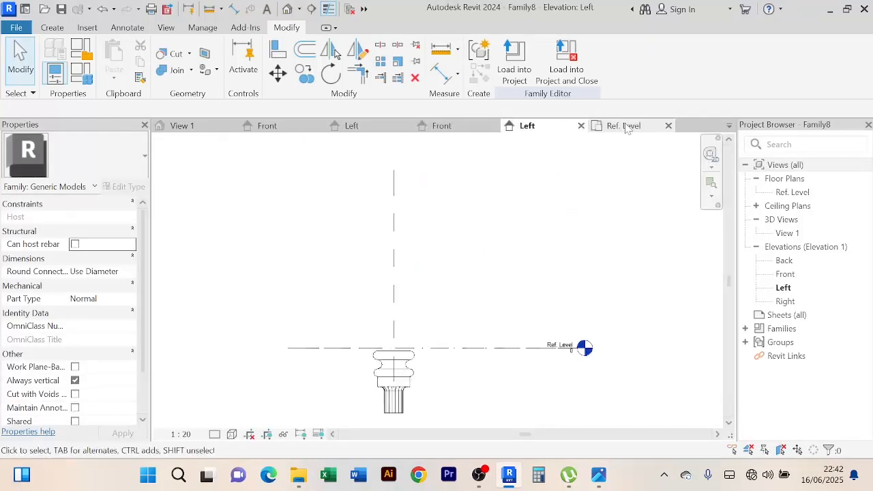
left_click(623, 126)
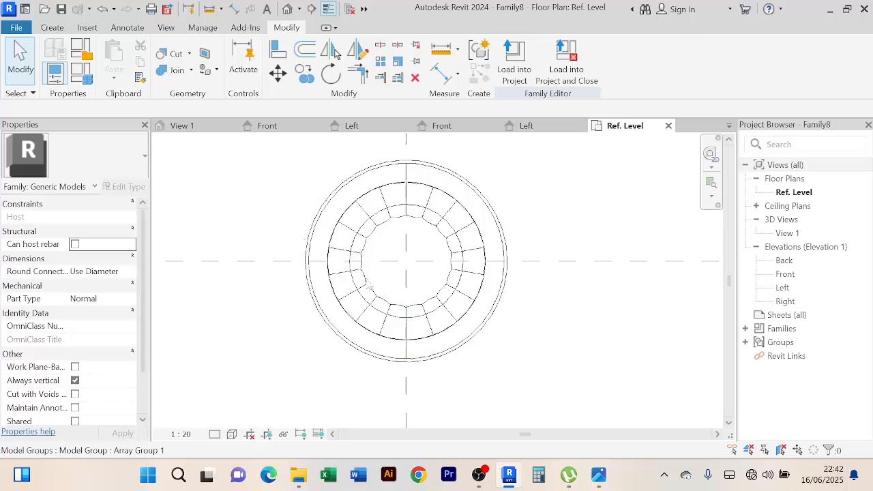
scroll(564, 207, "down", 3)
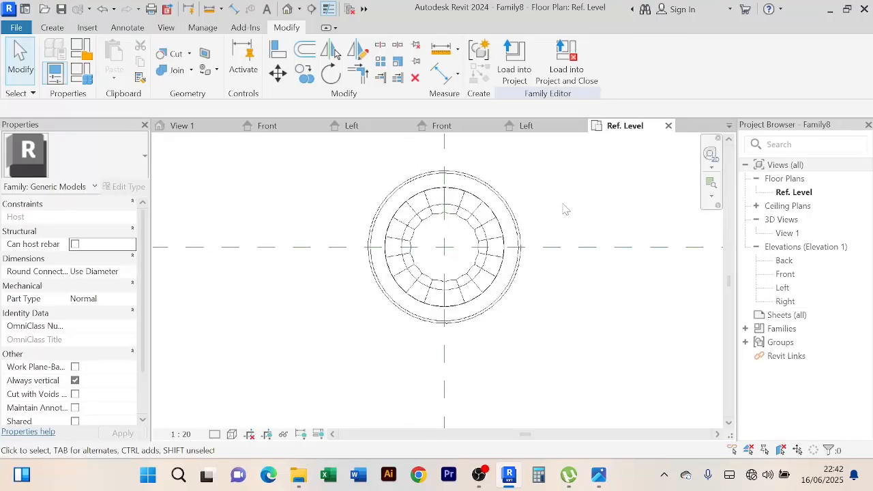
middle_click_drag(563, 207, 551, 227)
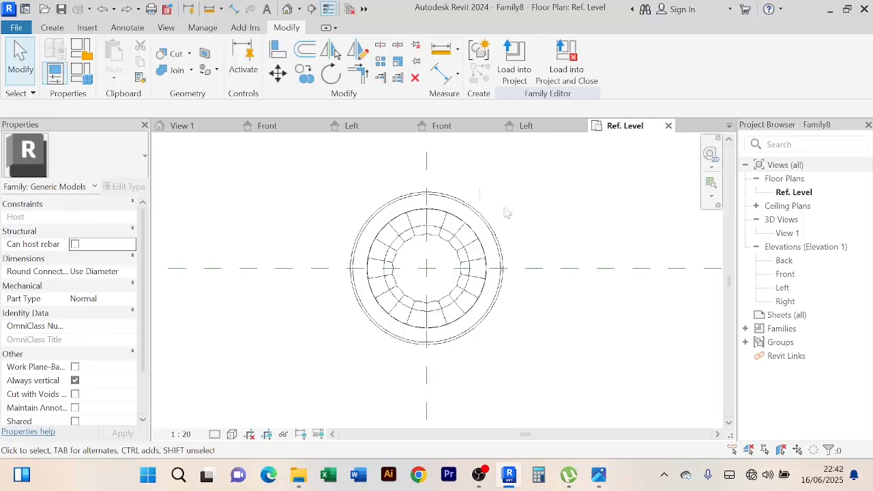
Examine the array groups of void revolves around the capital in Family8's Ref. Level plan
scroll(503, 191, "up", 2)
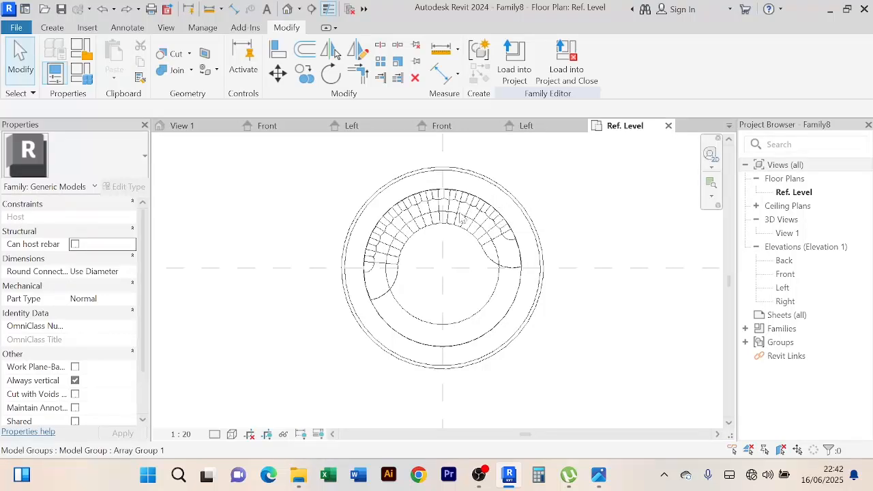
left_click(488, 229)
left_click(614, 228)
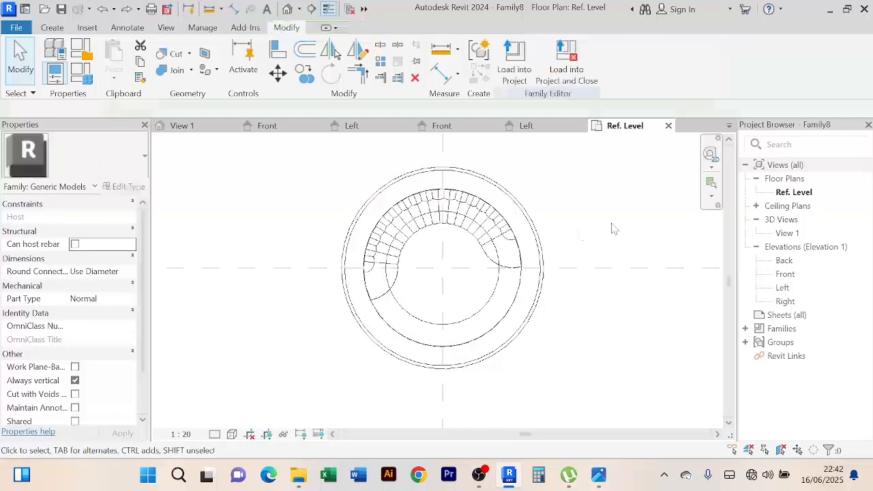
left_click(402, 257)
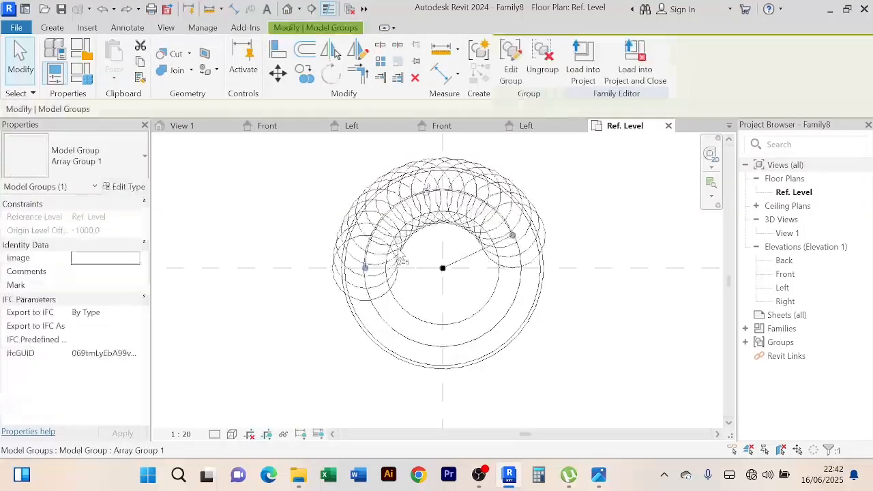
left_click(562, 218)
left_click(378, 292)
left_click(571, 207)
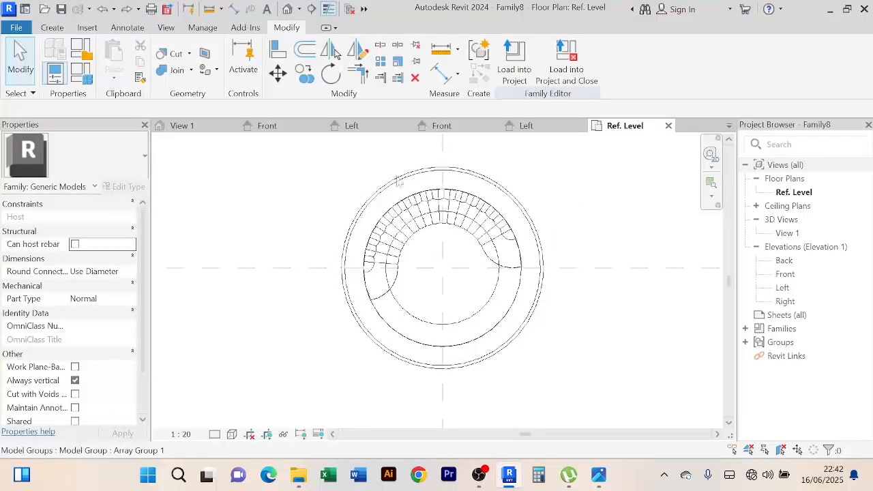
left_click(301, 202)
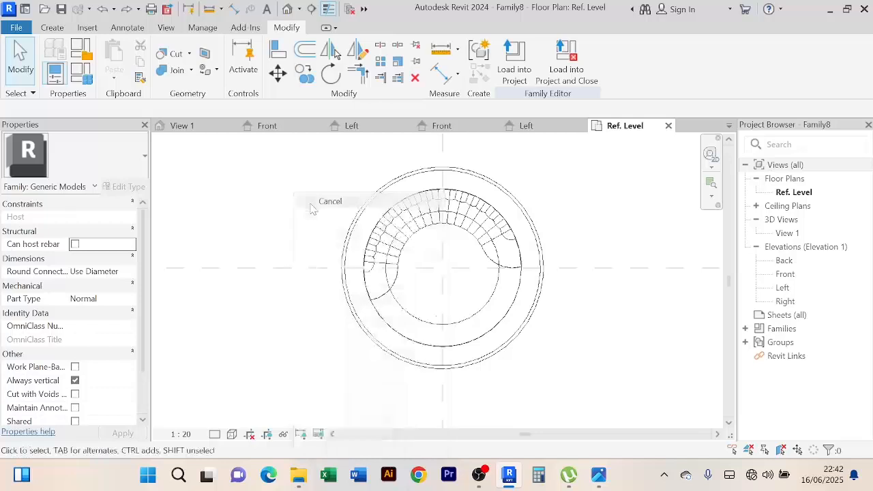
Undo the radial array in Family8's Ref. Level plan and select the single void revolve
left_click(105, 9)
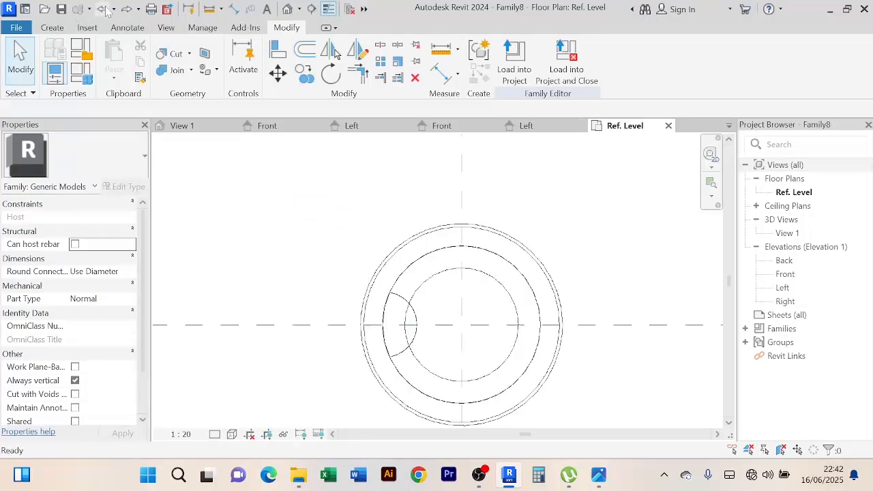
scroll(583, 203, "down", 1)
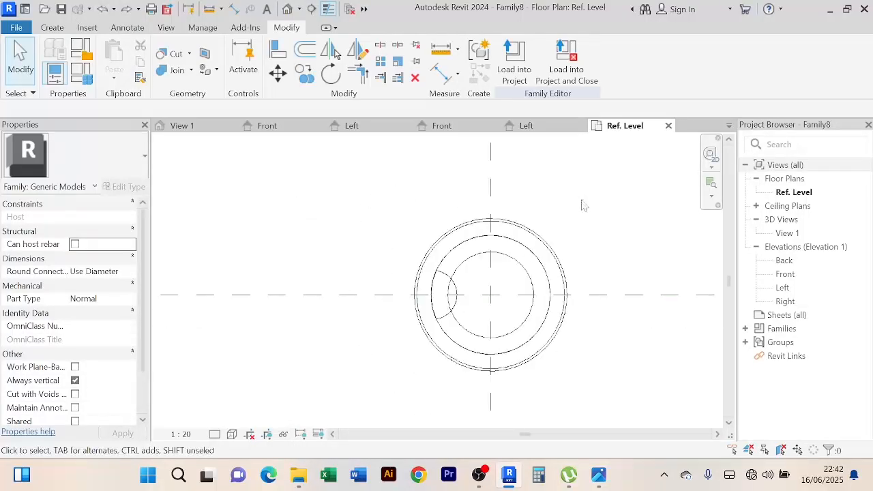
middle_click_drag(583, 203, 529, 187)
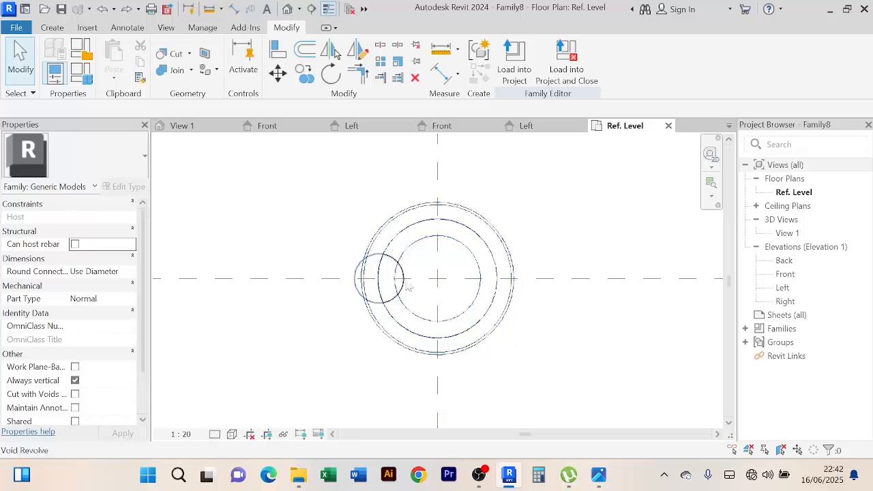
left_click(393, 304)
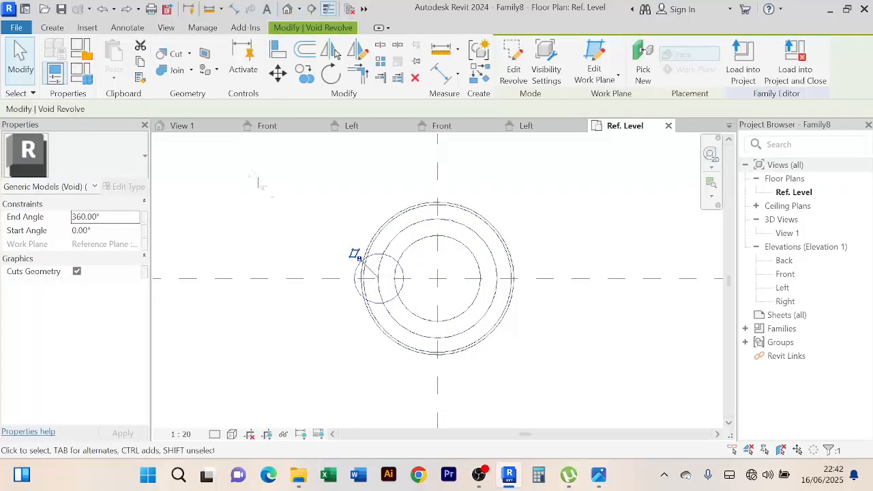
Close Family7's 3D view and switch to Family6's Lower Ref. Level plan
left_click(192, 128)
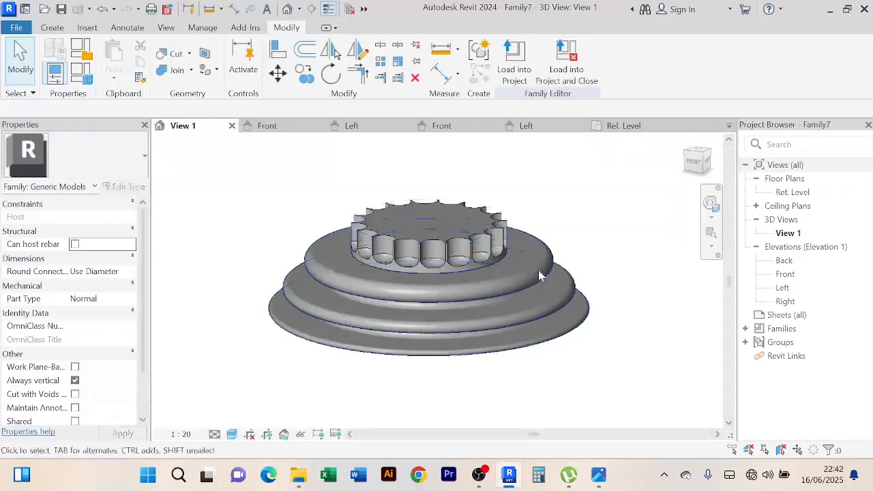
scroll(579, 240, "down", 2)
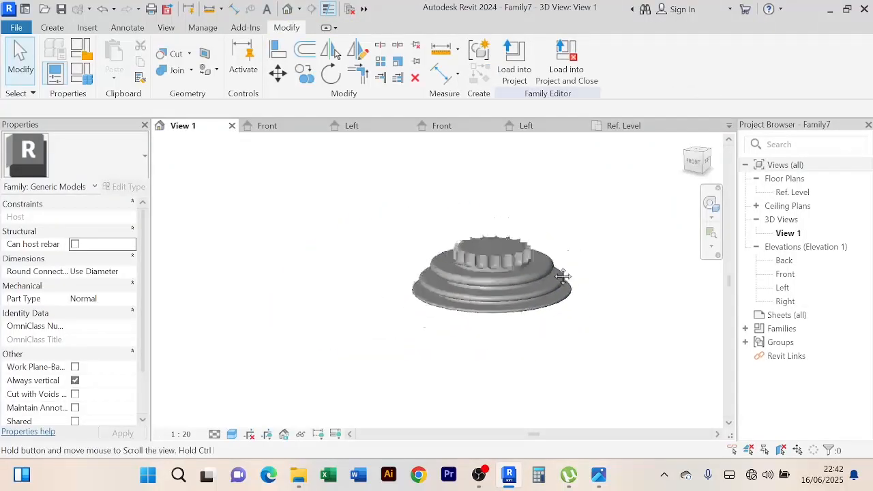
left_click(232, 126)
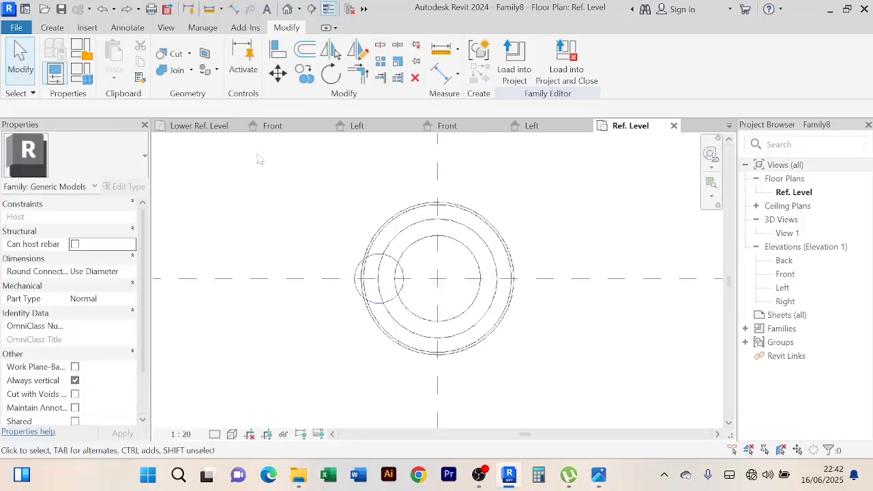
left_click(203, 131)
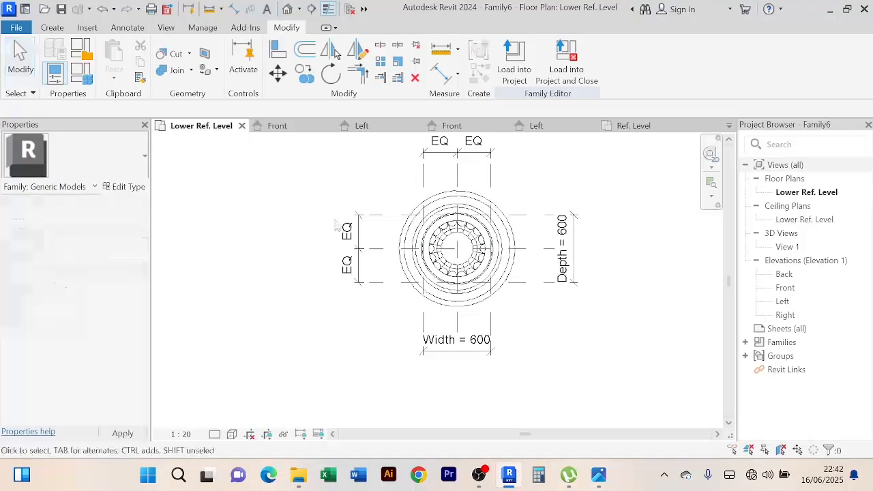
mouse_move(618, 234)
middle_mouse_down()
mouse_move(634, 236)
mouse_move(604, 241)
middle_mouse_up()
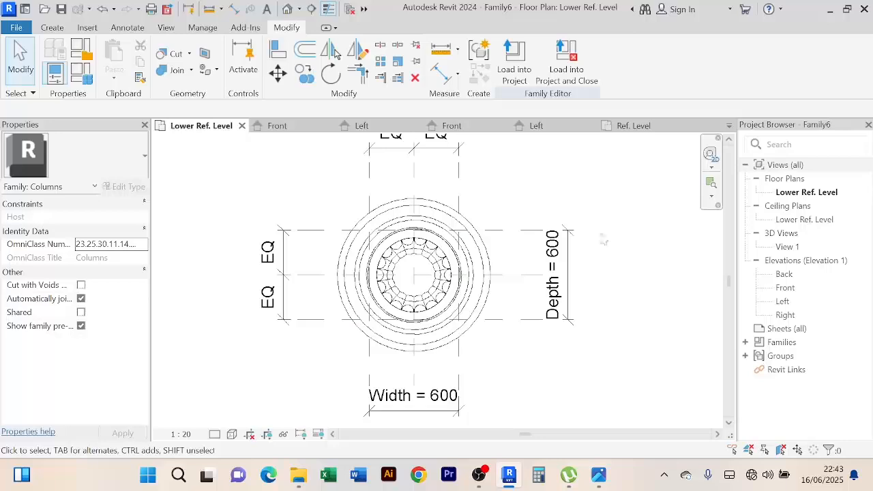
left_click(304, 129)
left_click(327, 128)
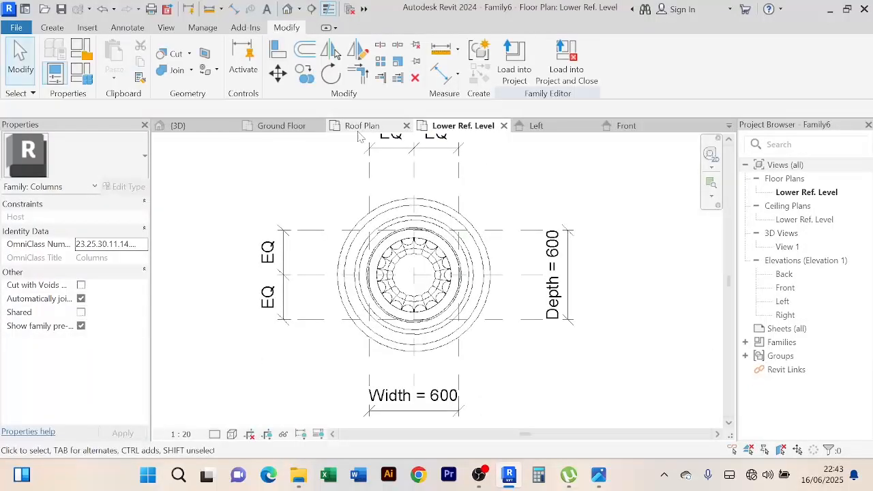
Temporarily hide the Family8 capital in Family6's Lower Ref. Level plan
scroll(588, 197, "down", 1)
middle_click_drag(589, 197, 572, 188)
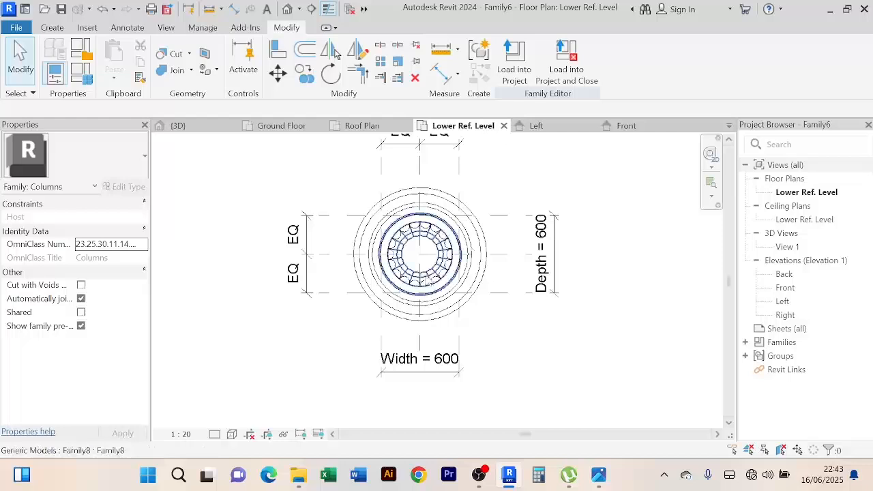
left_click(423, 292)
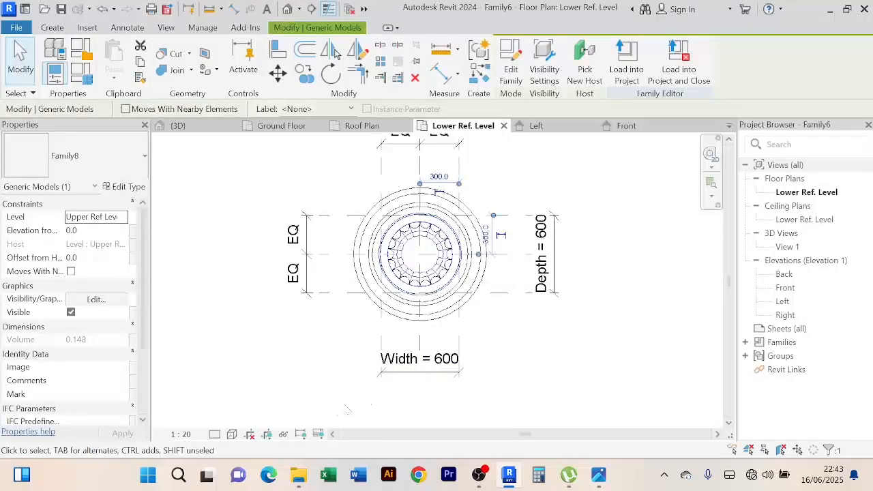
left_click(282, 435)
left_click(334, 401)
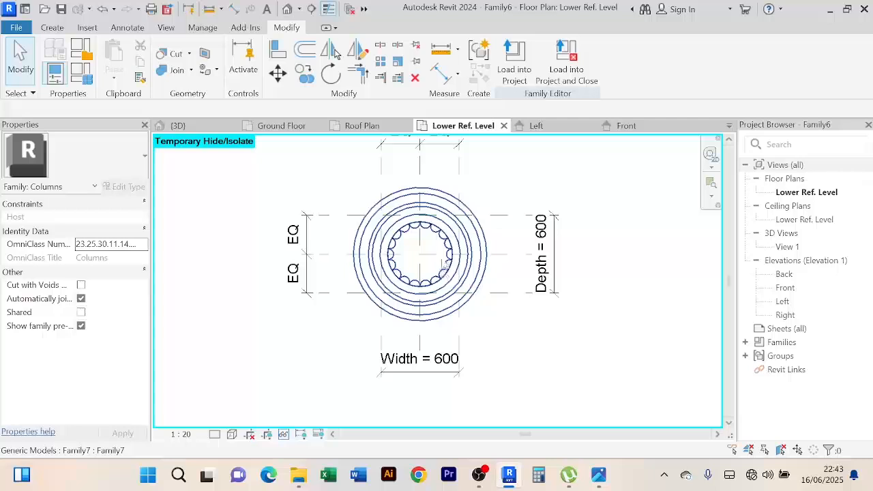
Start an extrusion and pick the edge chain along the front half of the base's fluted outline as sketch lines
scroll(334, 402, "up", 2)
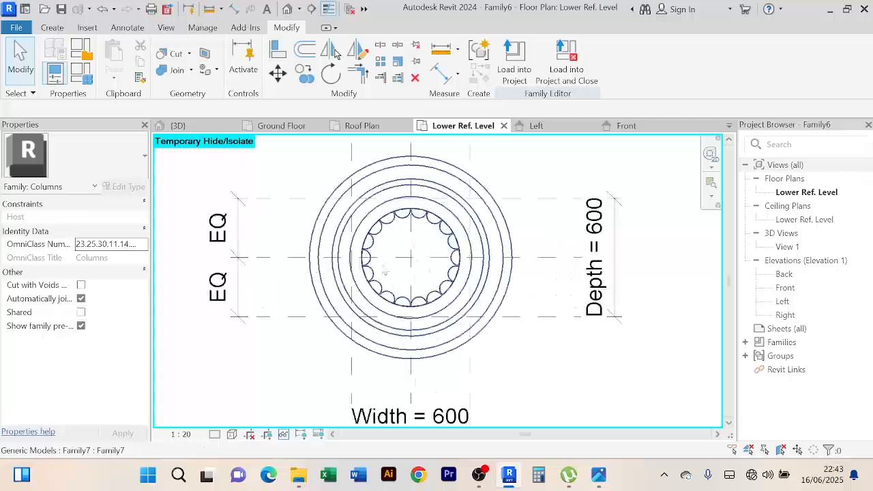
left_click(57, 31)
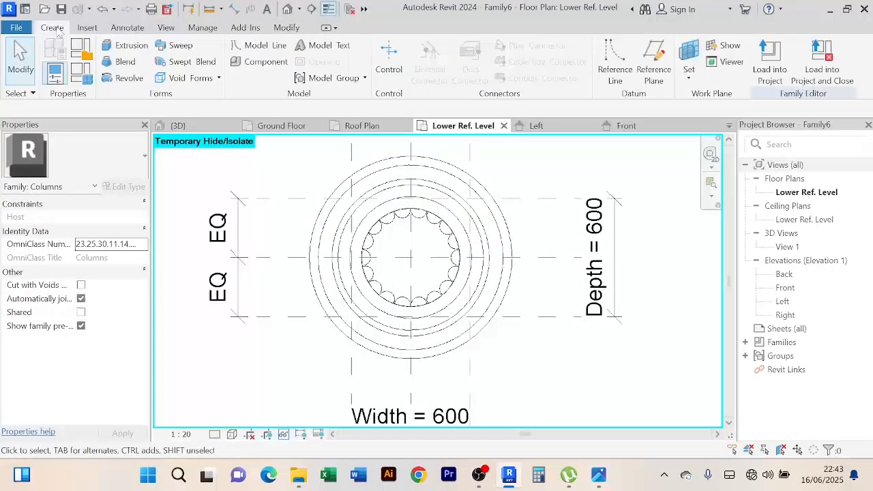
left_click(125, 45)
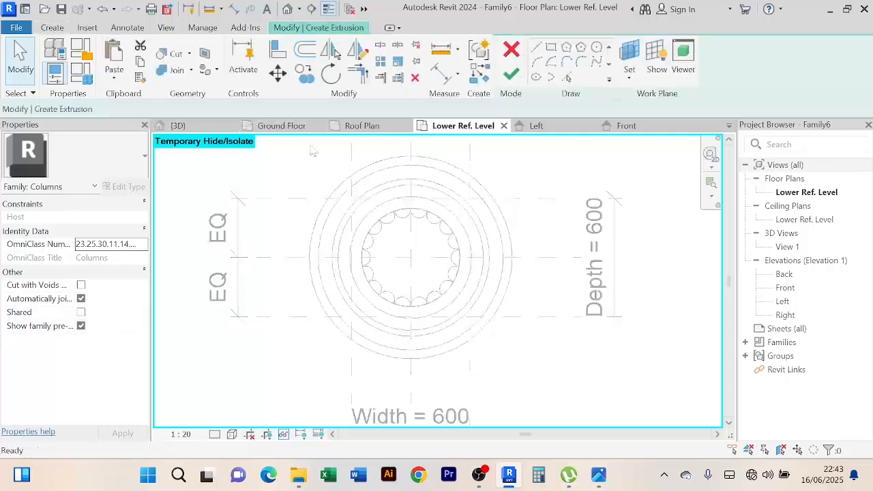
left_click(566, 78)
scroll(401, 290, "up", 2)
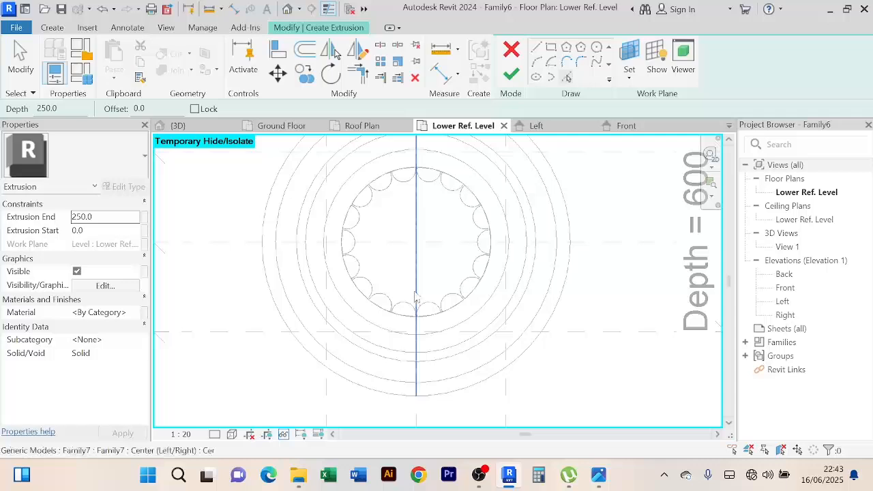
scroll(403, 307, "up", 3)
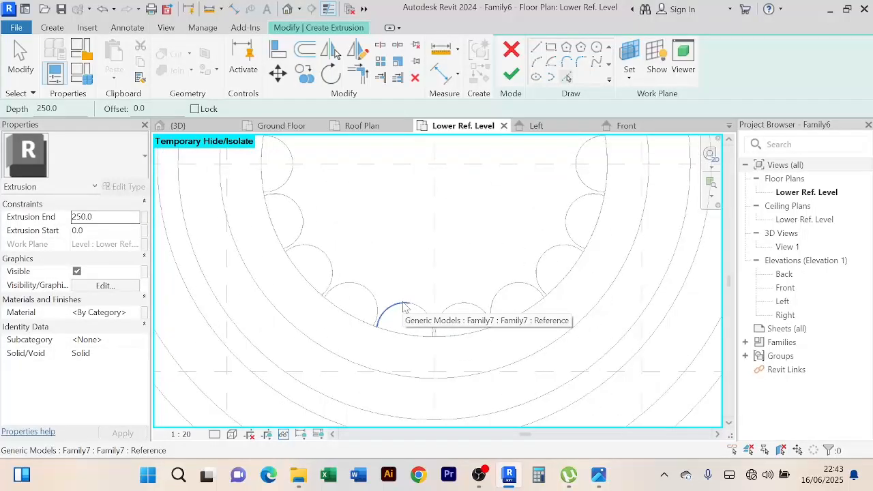
key("Tab")
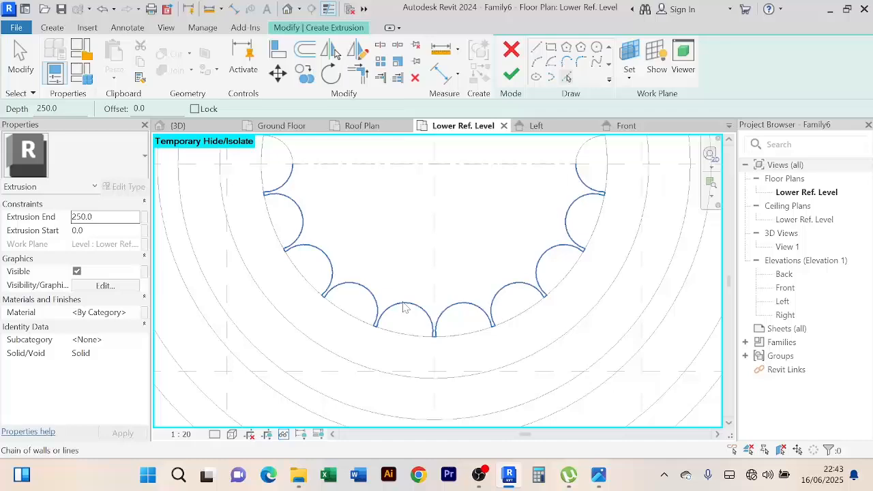
left_click(403, 307)
Pick the edge chain along the back half of the base's fluted outline to complete the ring of flutes, and end line picking
scroll(403, 307, "down", 3)
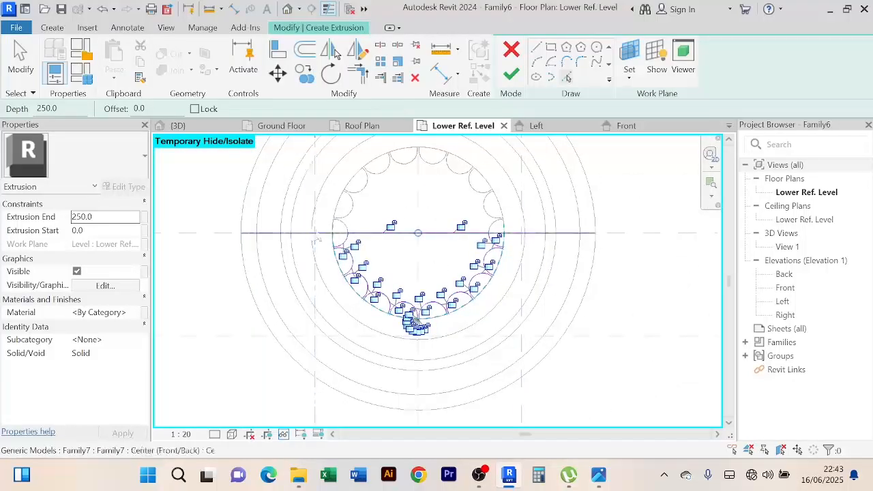
left_click(352, 217)
key("Tab")
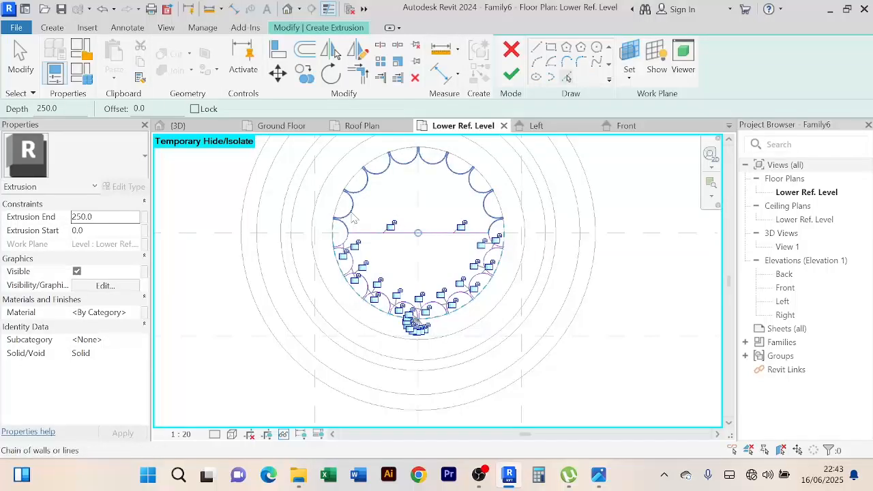
left_click(350, 212)
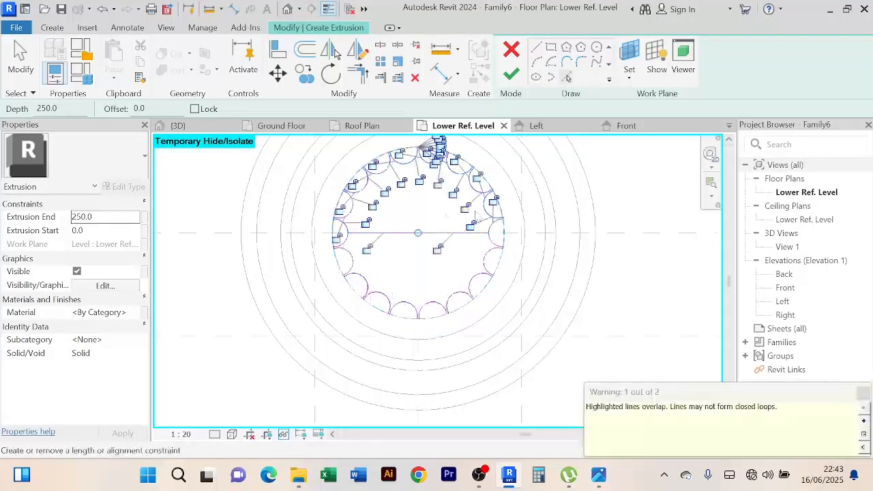
right_click(633, 177)
left_click(638, 180)
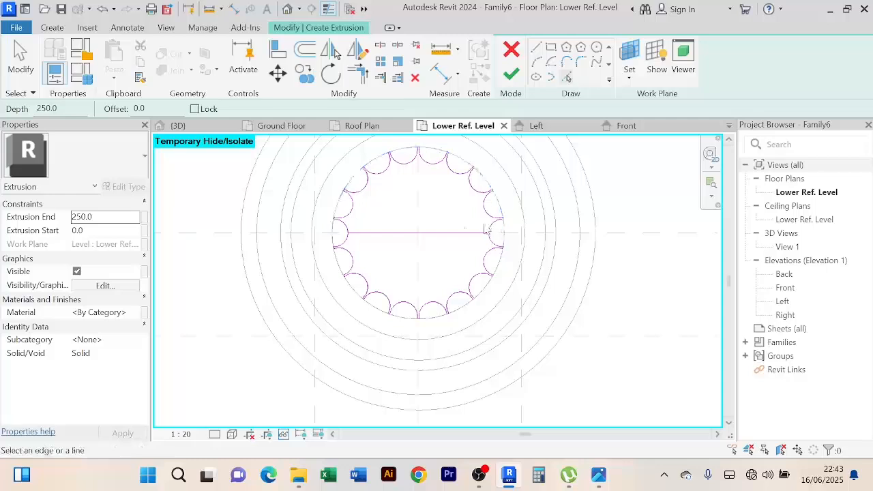
right_click(635, 180)
left_click(653, 185)
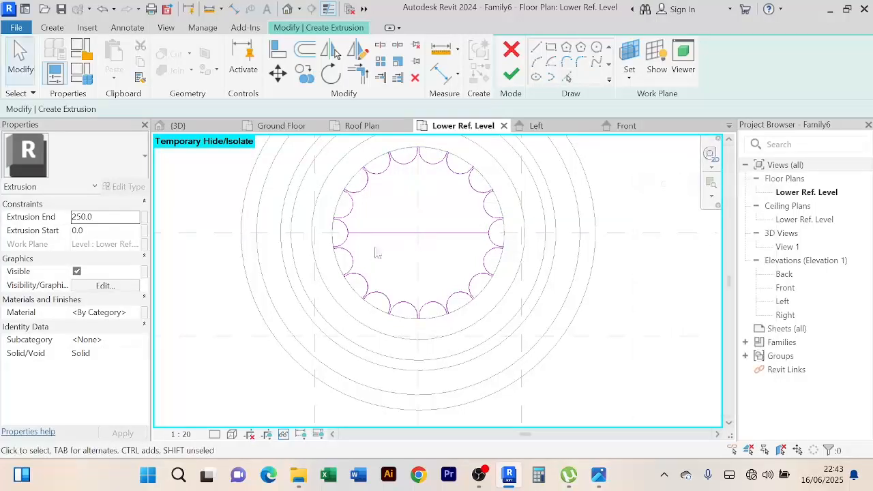
Delete the two horizontal centre lines crossing the fluted sketch and finish the extrusion with a depth of 250
left_click(383, 239)
key("Escape")
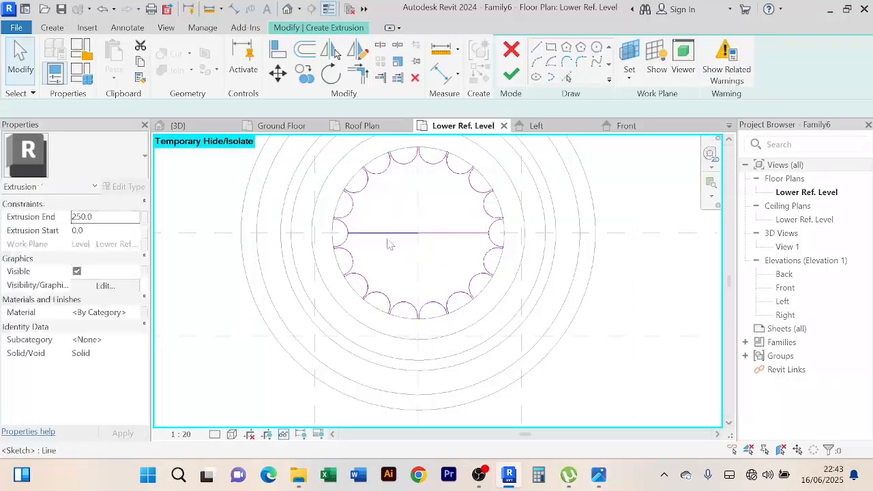
left_click(432, 237)
key("Escape")
left_click(379, 235)
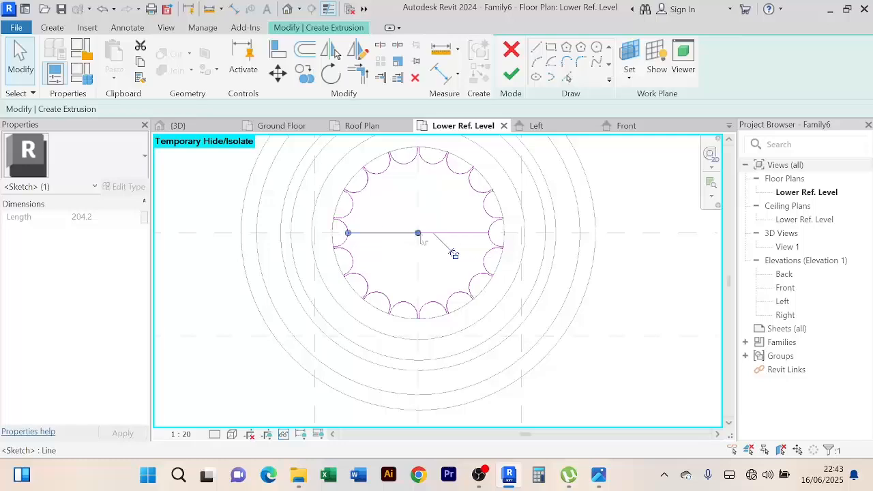
key("Delete")
left_click(446, 235)
key("Delete")
scroll(602, 278, "down", 2)
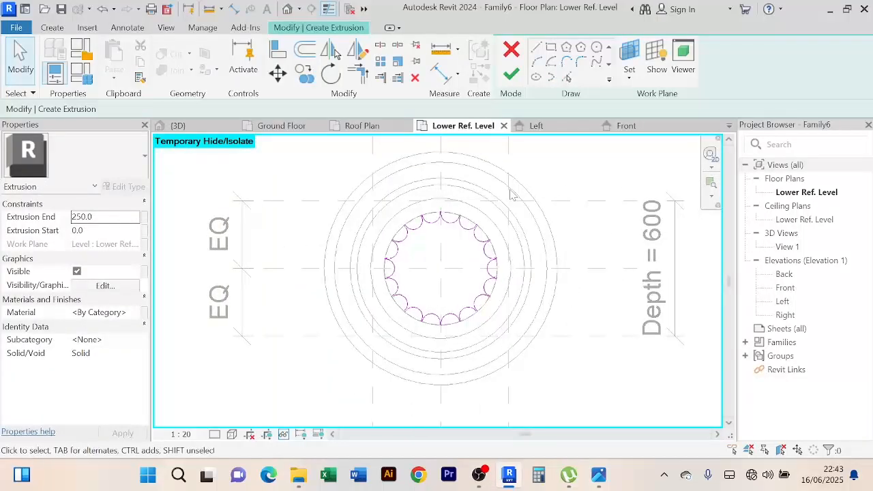
left_click(511, 73)
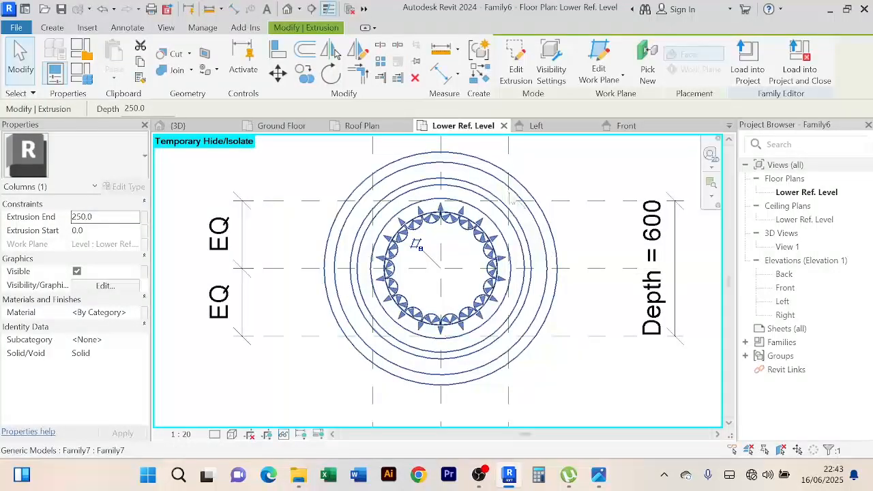
Open Family6's View 1 and stretch the fluted shaft extrusion upward to an end of about 1527
double_click(790, 247)
scroll(523, 384, "up", 4)
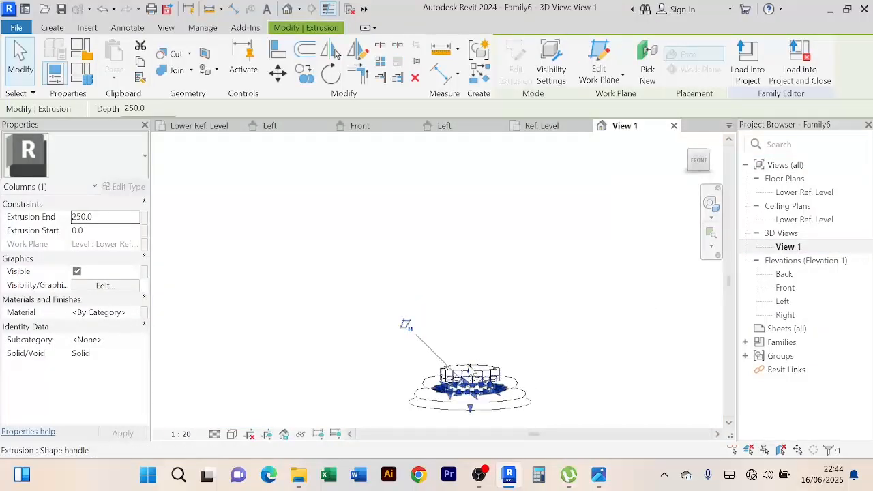
left_click_drag(469, 370, 471, 215)
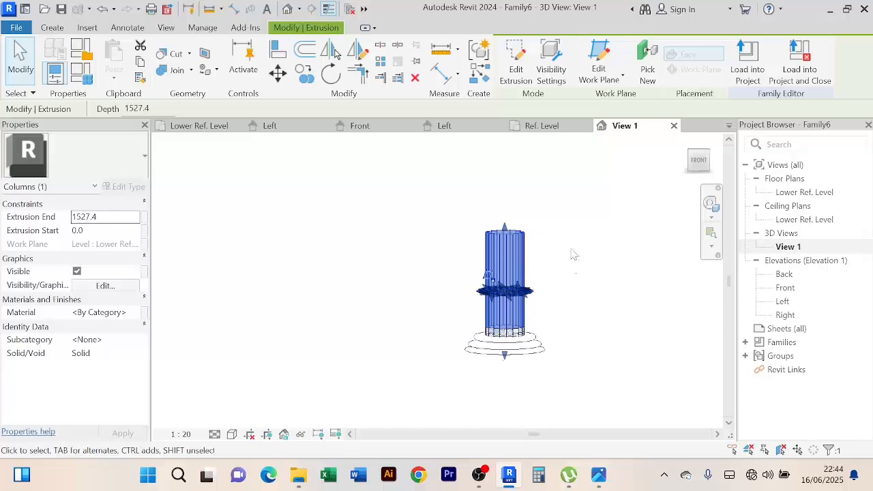
Stretch the top of the fluted shaft extrusion up to the capital's neck, for an extrusion end of 3000, and deselect it
middle_click_drag(571, 250, 509, 355)
scroll(511, 356, "down", 1)
scroll(459, 348, "up", 2)
left_click_drag(459, 347, 454, 224)
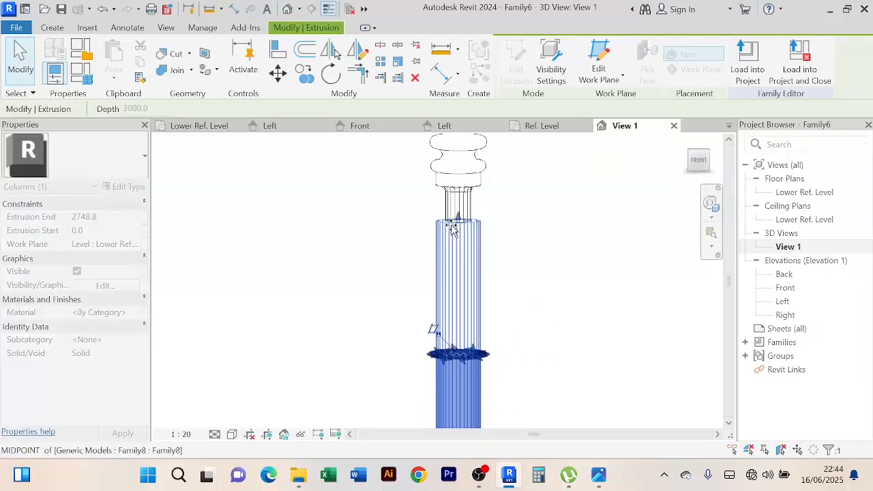
left_click(547, 229)
scroll(556, 227, "down", 3)
middle_click_drag(558, 230, 547, 209)
scroll(545, 211, "down", 1)
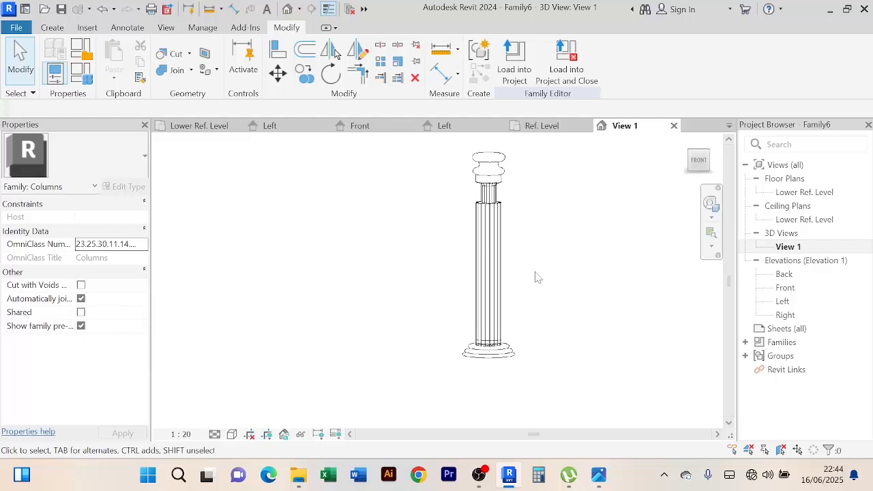
Set the 3D view's visual style to Shaded and look over the column from its front and base
middle_click_drag(536, 277, 603, 302, "shift")
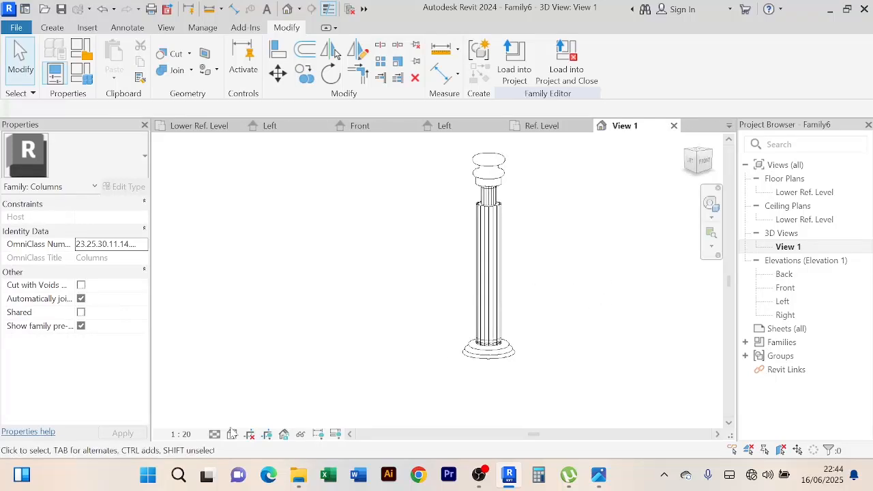
left_click(233, 435)
left_click(283, 379)
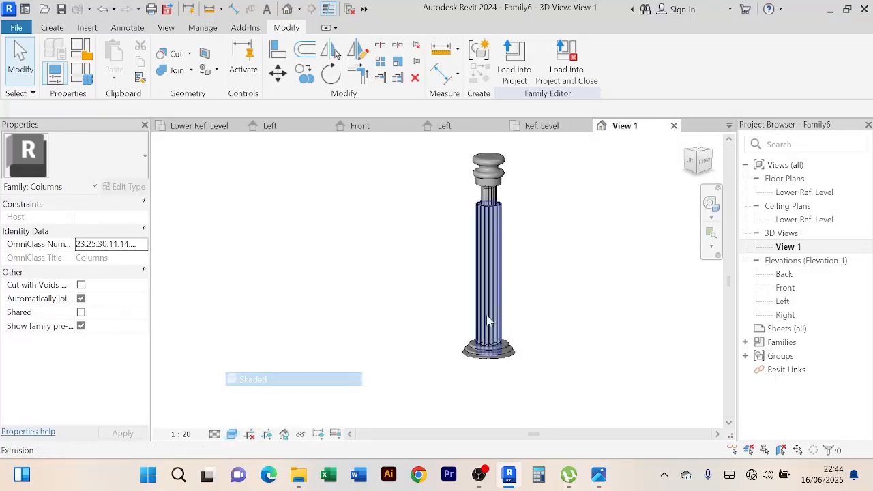
middle_click_drag(570, 285, 556, 250)
scroll(544, 278, "up", 3)
scroll(548, 306, "down", 3)
middle_click_drag(548, 307, 516, 357, "shift")
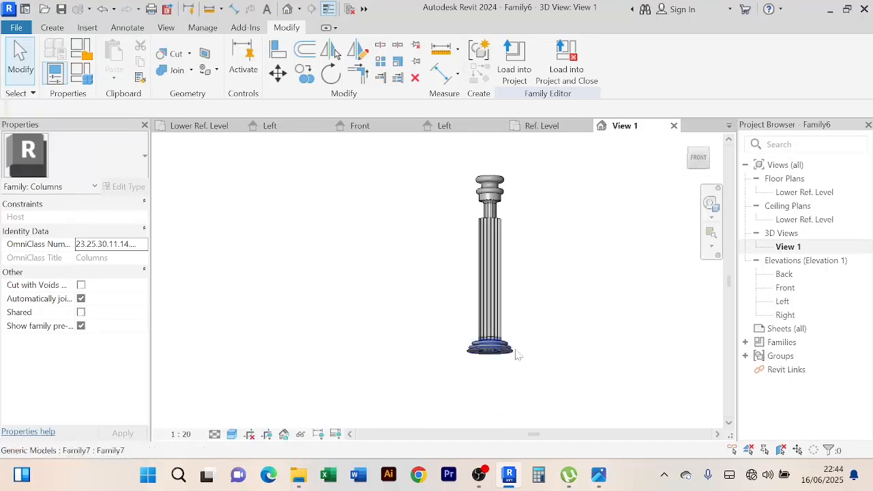
Raise the lower end of the fluted shaft extrusion to the base's neck, for an extrusion start of 300, and deselect it
scroll(571, 315, "up", 4)
middle_click_drag(572, 316, 582, 349, "shift")
left_click(462, 301)
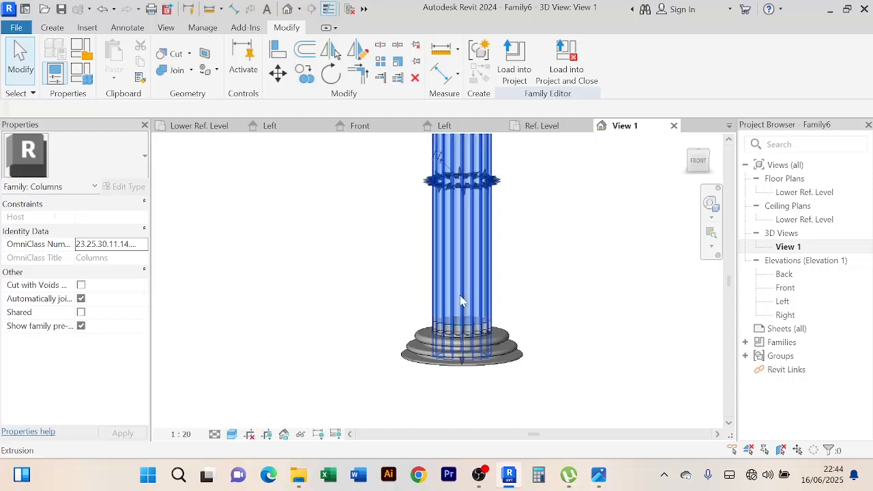
scroll(472, 352, "up", 2)
scroll(470, 360, "up", 1)
left_click_drag(457, 370, 456, 353)
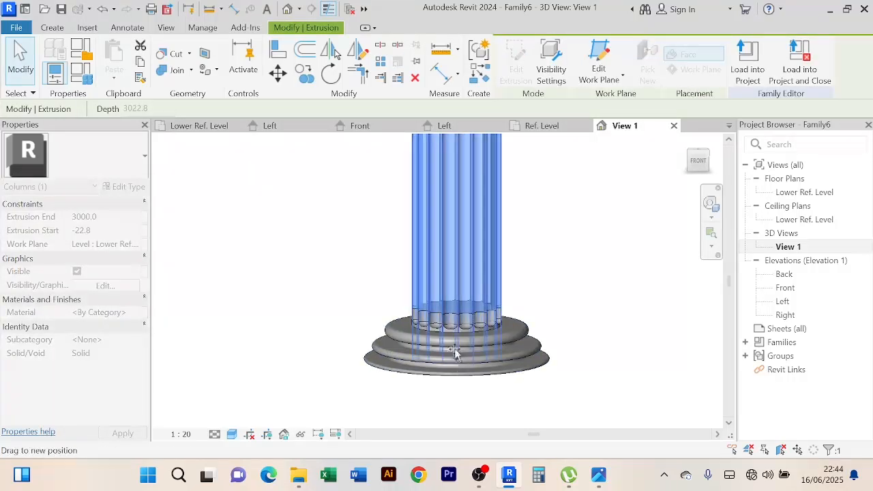
scroll(566, 291, "up", 1)
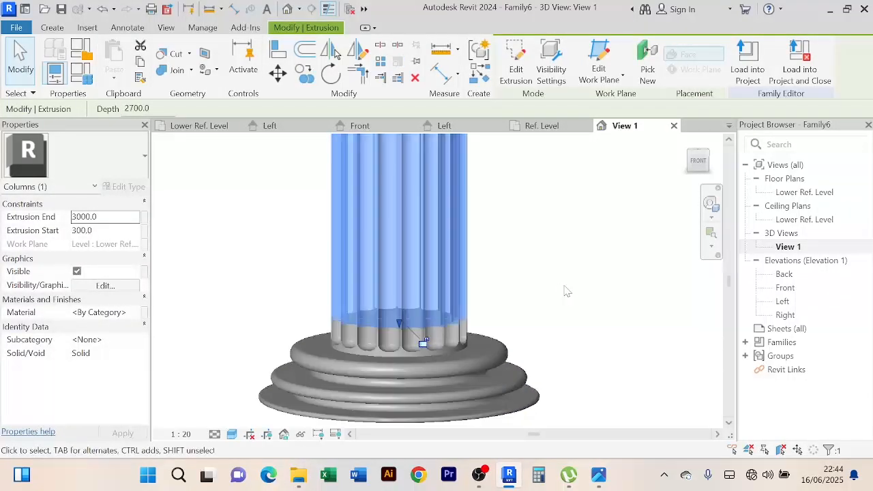
left_click(559, 291)
Reselect the fluted shaft and try to adjust its lower end against the neck of the base
left_click(448, 306)
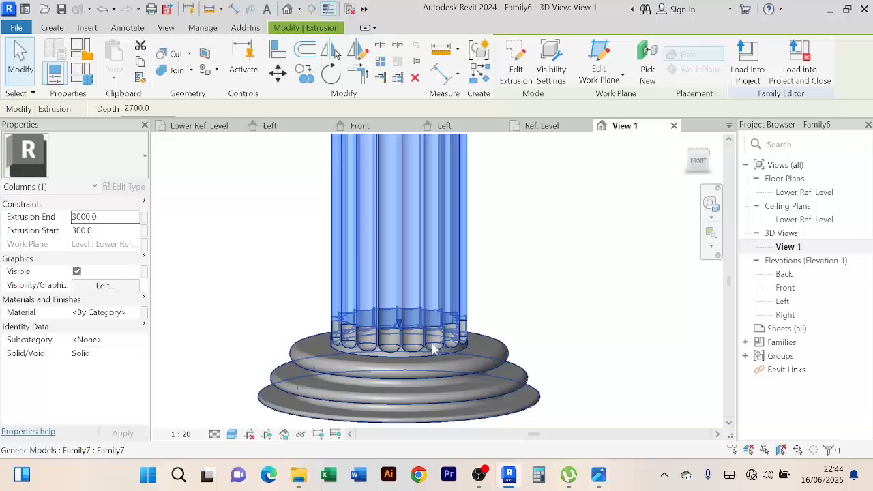
scroll(556, 305, "down", 2)
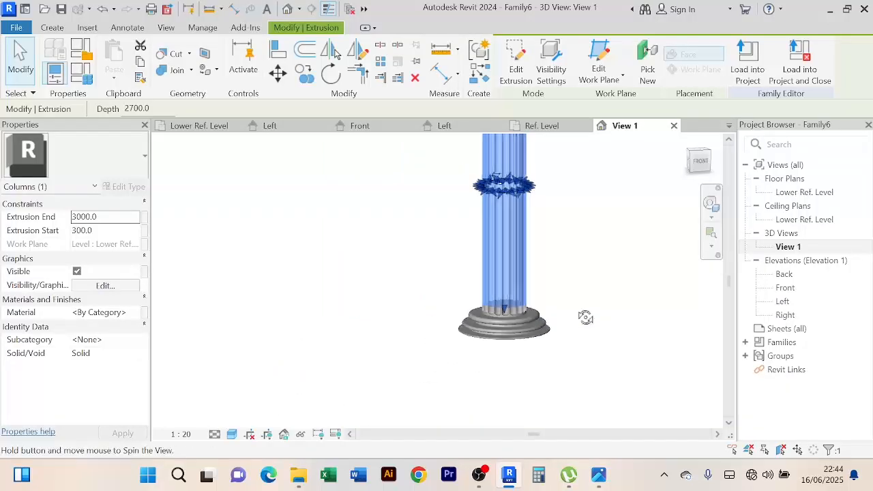
left_click(579, 312)
left_click(500, 309)
scroll(500, 310, "up", 2)
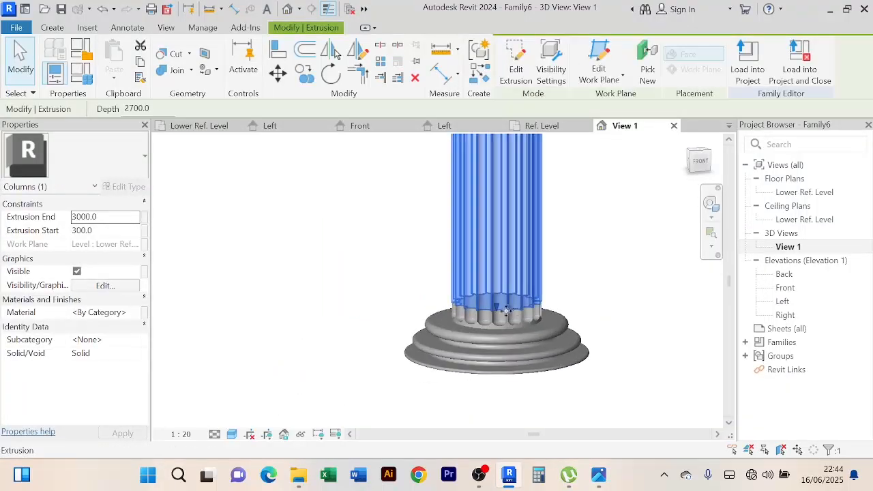
left_click_drag(500, 309, 526, 319)
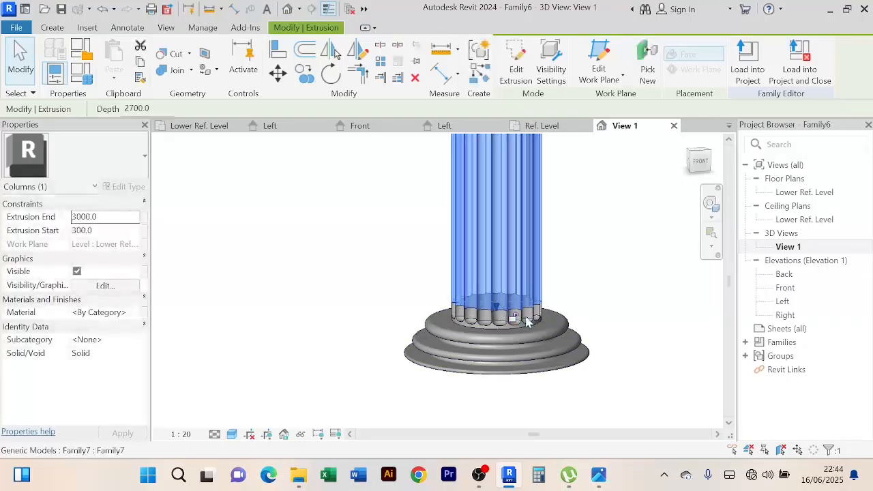
scroll(580, 280, "down", 2)
left_click(580, 276)
Select the fluted shaft and try to adjust its upper end against the neck of the capital
middle_click_drag(571, 235, 548, 359)
scroll(550, 308, "down", 3)
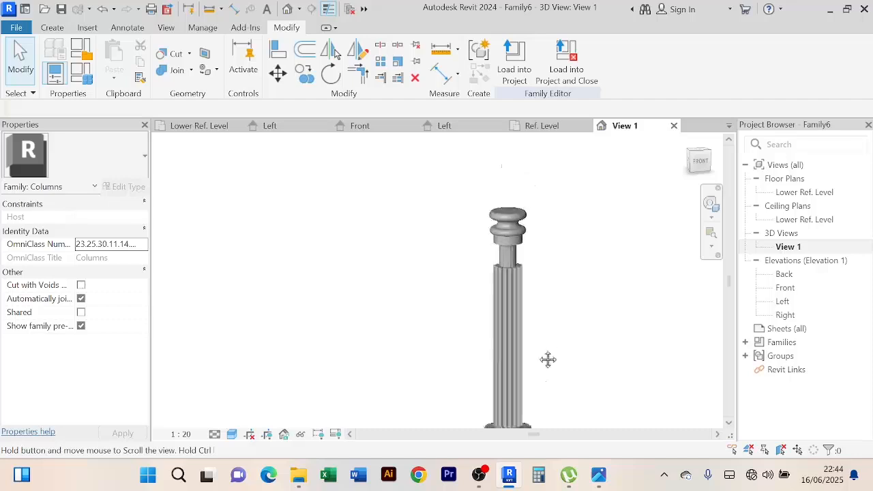
scroll(525, 287, "up", 2)
left_click(503, 361)
scroll(498, 259, "up", 2)
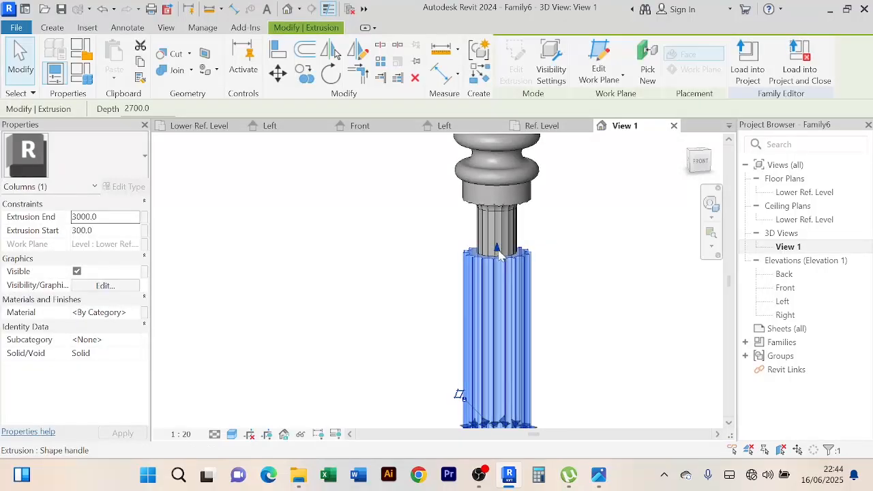
mouse_move(497, 254)
left_mouse_down()
mouse_move(499, 269)
mouse_move(494, 240)
left_mouse_up()
scroll(499, 264, "up", 1)
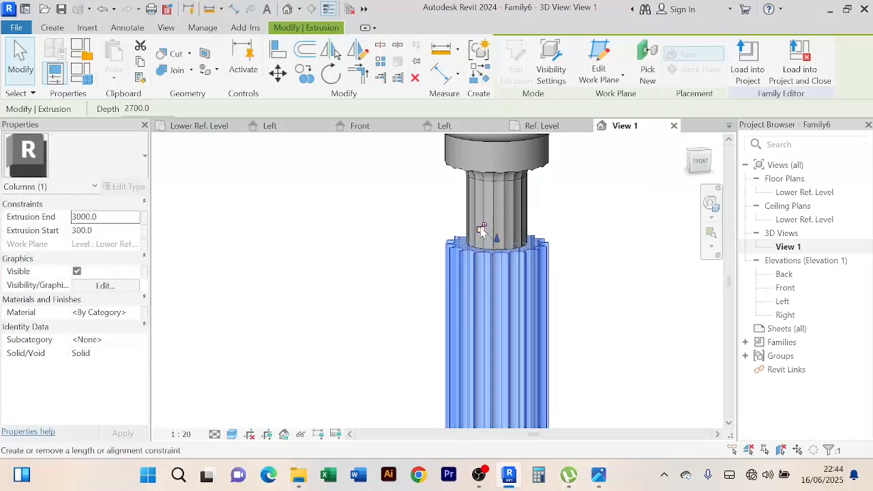
left_click(573, 225)
Try moving the capital down over the fluted shaft, and return it to its original position on the shaft
scroll(548, 219, "down", 1)
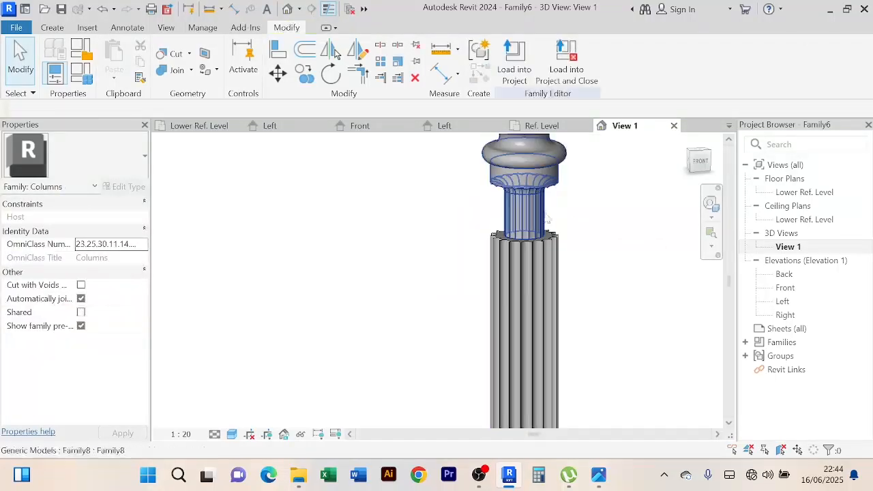
left_click(547, 211)
scroll(548, 209, "down", 2)
middle_click_drag(603, 236, 587, 256)
scroll(539, 240, "up", 1)
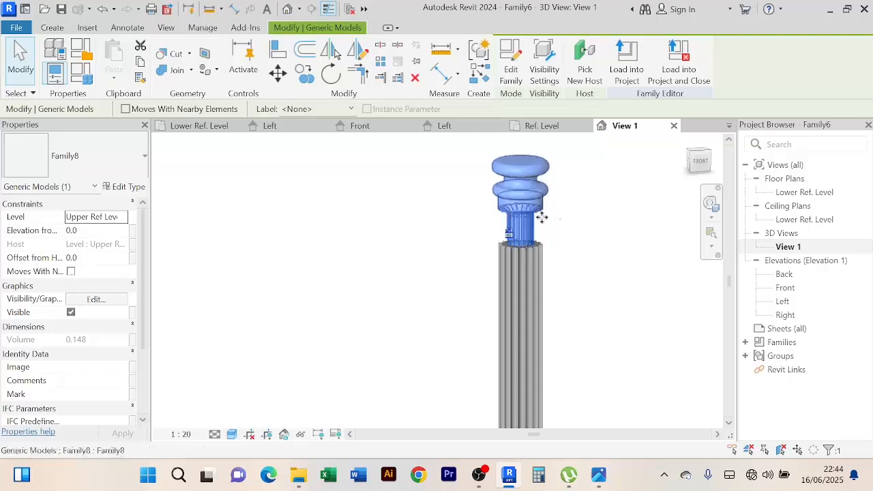
scroll(543, 175, "down", 3)
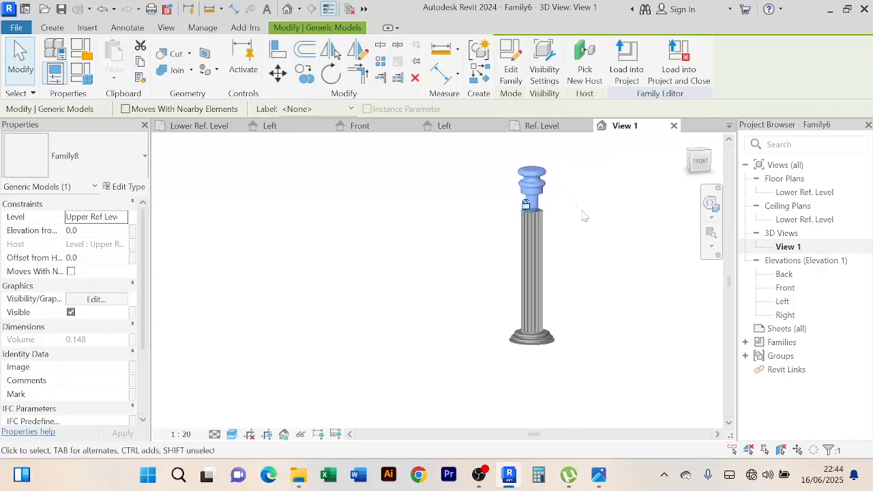
left_click(583, 217)
scroll(583, 219, "down", 2)
middle_click_drag(583, 224, 554, 246)
left_click(520, 213)
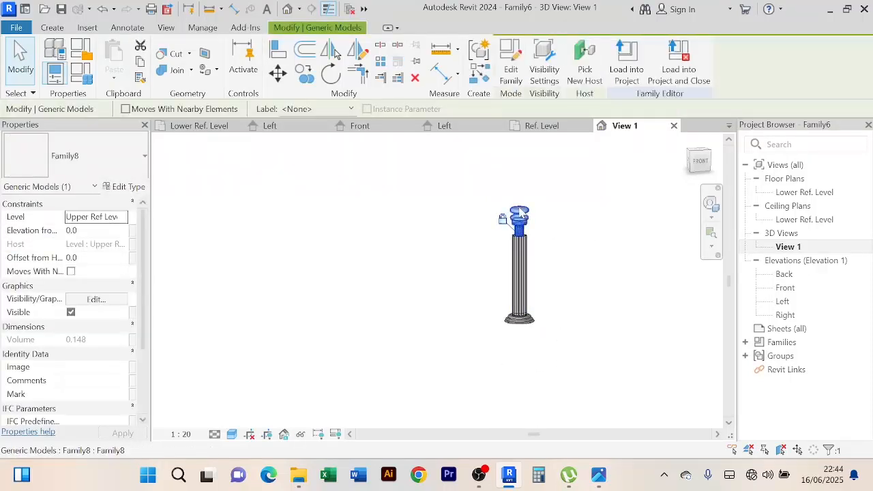
left_click_drag(522, 246, 523, 258)
scroll(530, 259, "up", 2)
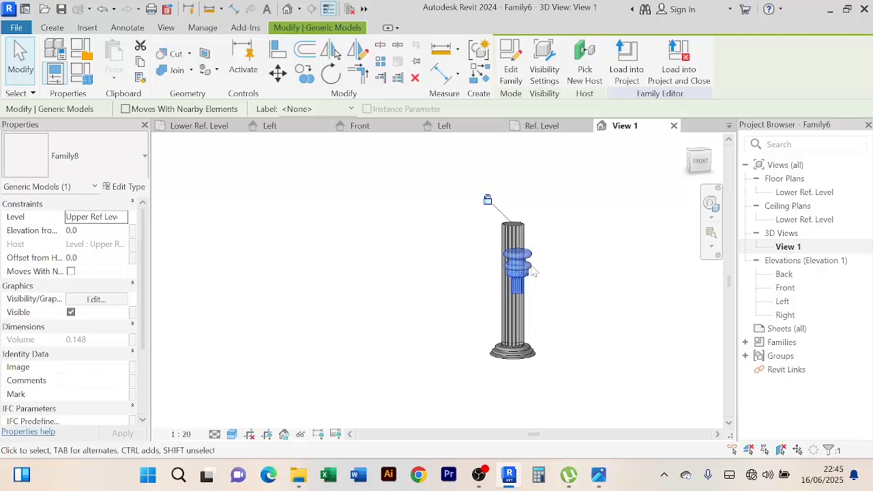
scroll(532, 257, "down", 1)
left_click(569, 236)
scroll(563, 236, "up", 1)
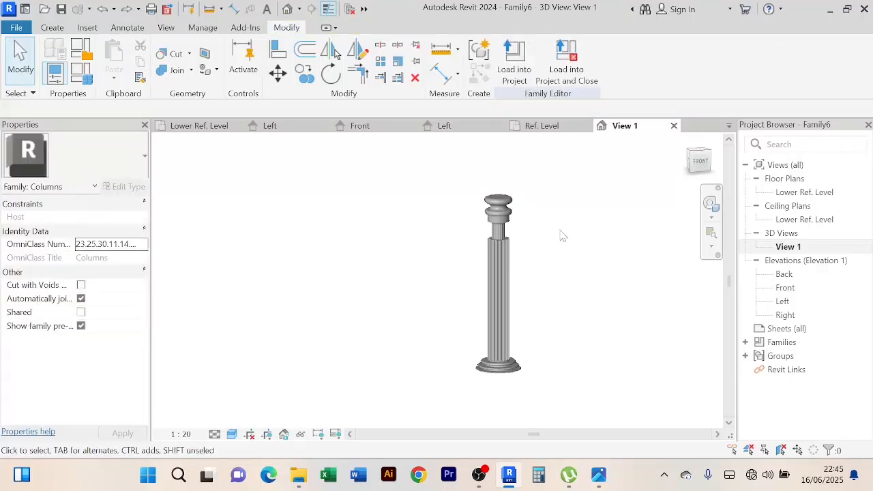
Examine the assembled column, including the joints between the base, fluted shaft and capital
scroll(562, 239, "down", 1)
scroll(509, 260, "up", 2)
mouse_move(562, 240)
middle_mouse_down()
mouse_move(497, 257)
mouse_move(502, 272)
mouse_move(397, 310)
mouse_move(563, 253)
middle_mouse_up()
scroll(488, 276, "up", 2)
scroll(482, 274, "down", 2)
scroll(500, 279, "up", 2)
scroll(491, 290, "down", 3)
scroll(499, 279, "up", 3)
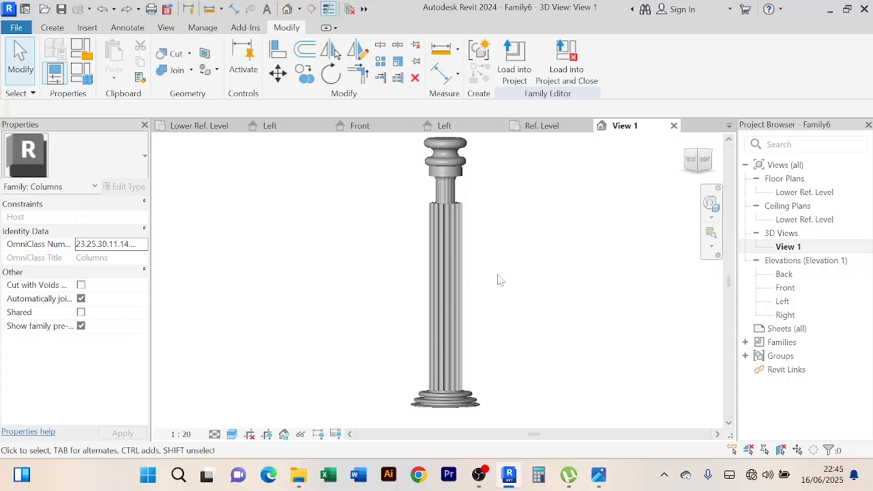
scroll(498, 280, "down", 2)
scroll(487, 302, "up", 2)
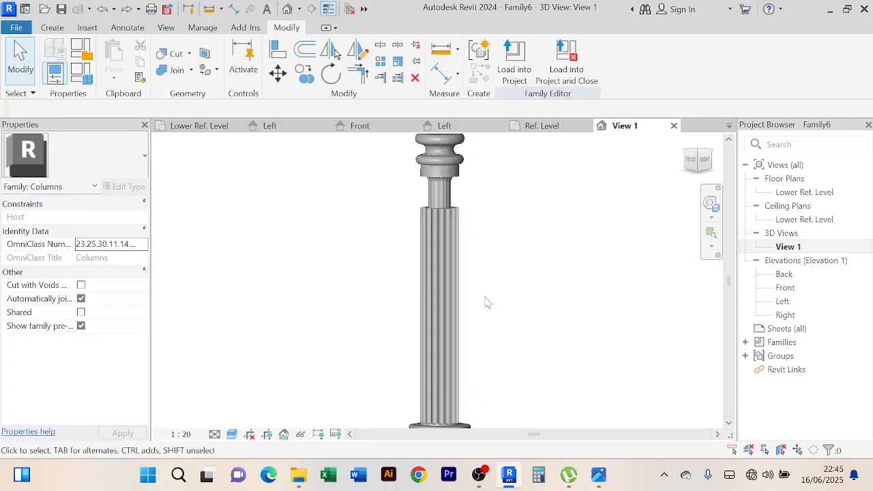
scroll(485, 298, "down", 2)
scroll(483, 277, "up", 2)
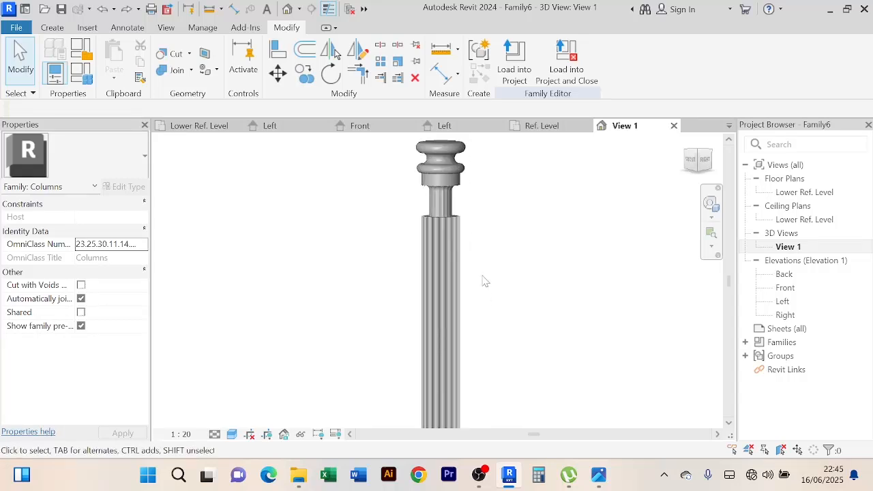
scroll(486, 278, "down", 2)
middle_click_drag(492, 280, 496, 265)
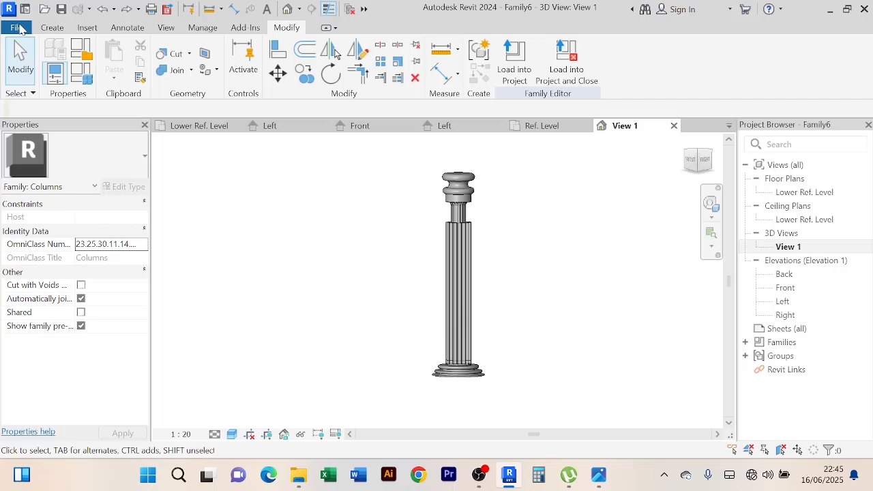
Save the column as a family file named Lulua Tech Design Family Column in the REVIT LIBRARIES folder on drive D
left_click(18, 28)
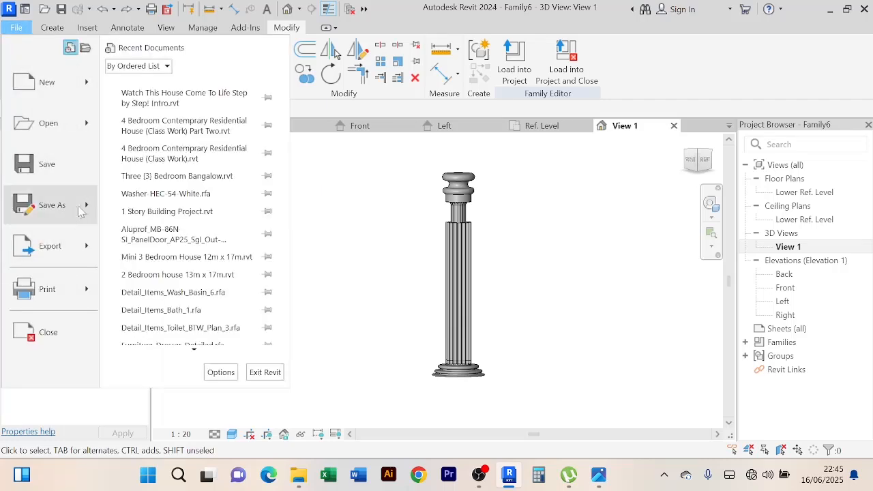
mouse_move(87, 211)
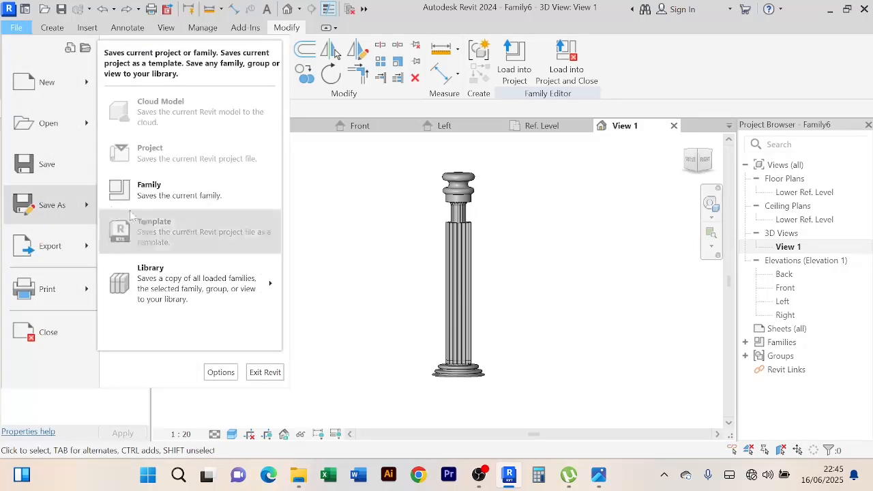
left_click(198, 198)
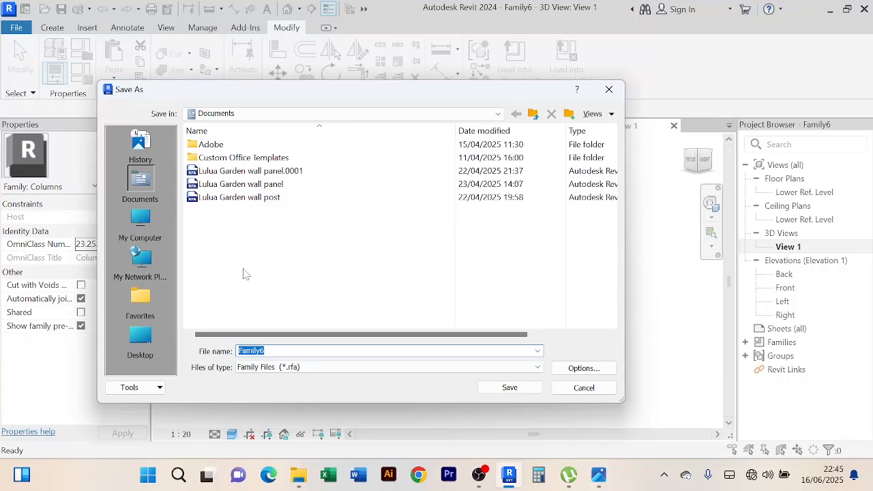
left_click(145, 223)
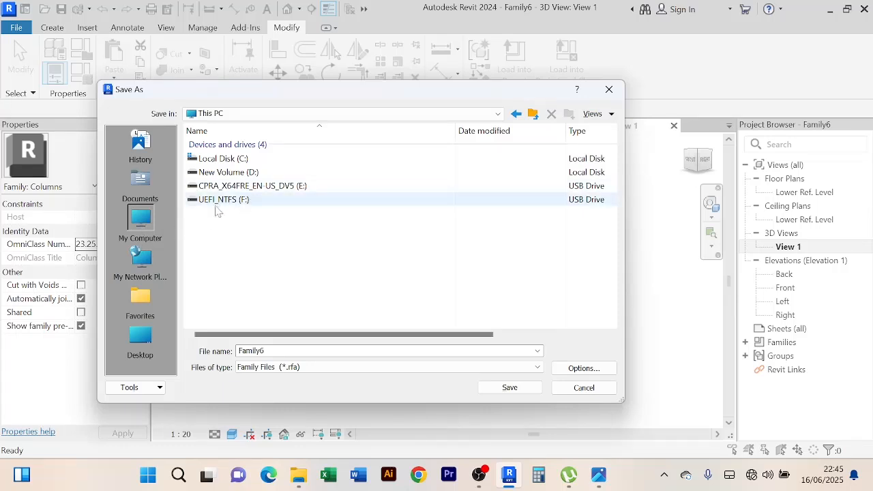
double_click(232, 173)
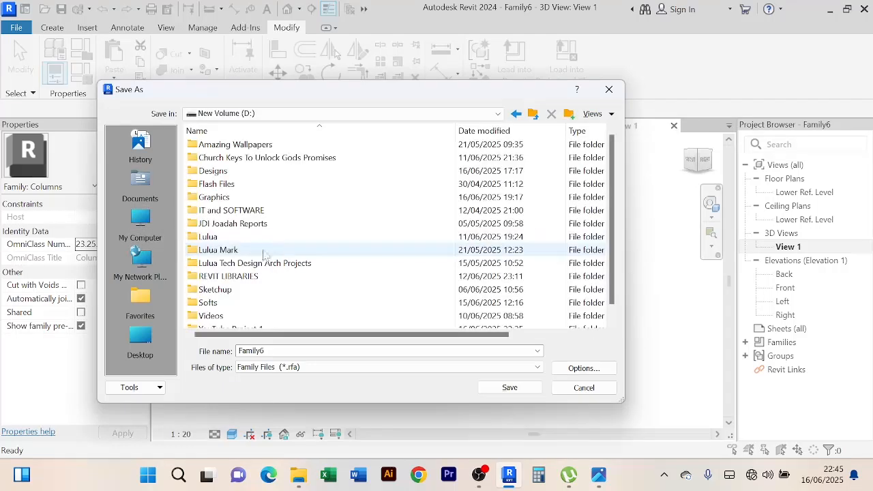
left_click(269, 224)
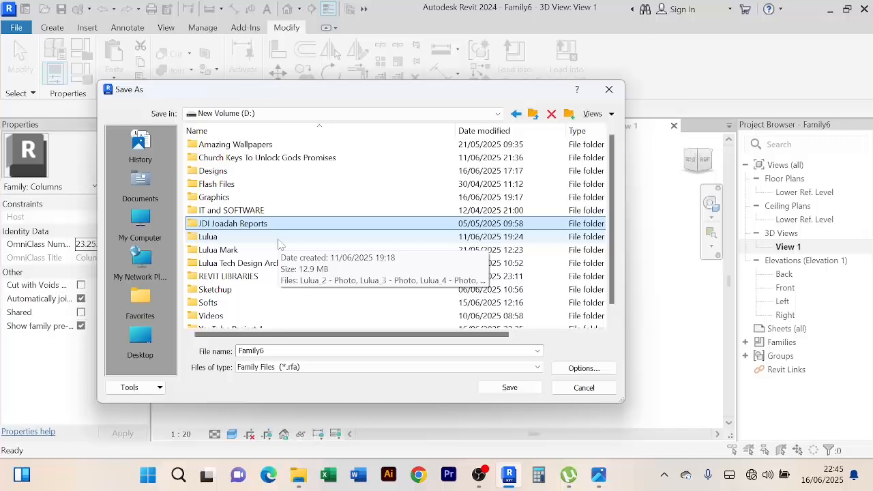
key("r")
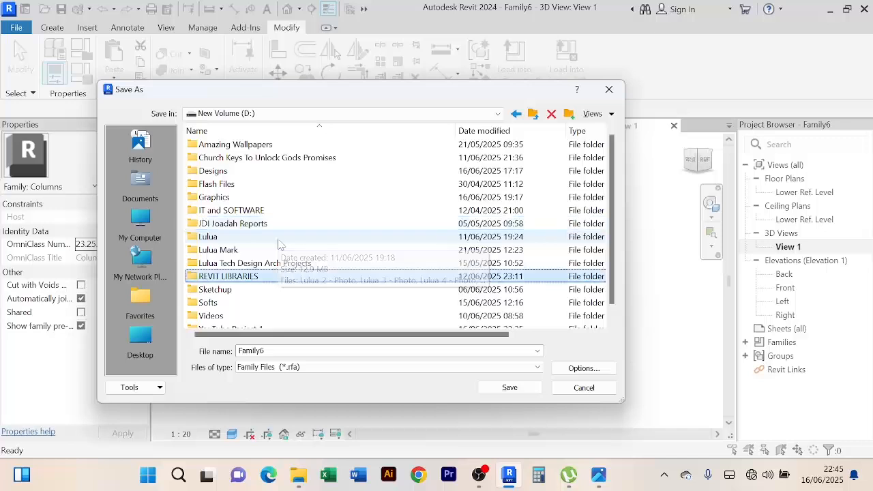
double_click(253, 277)
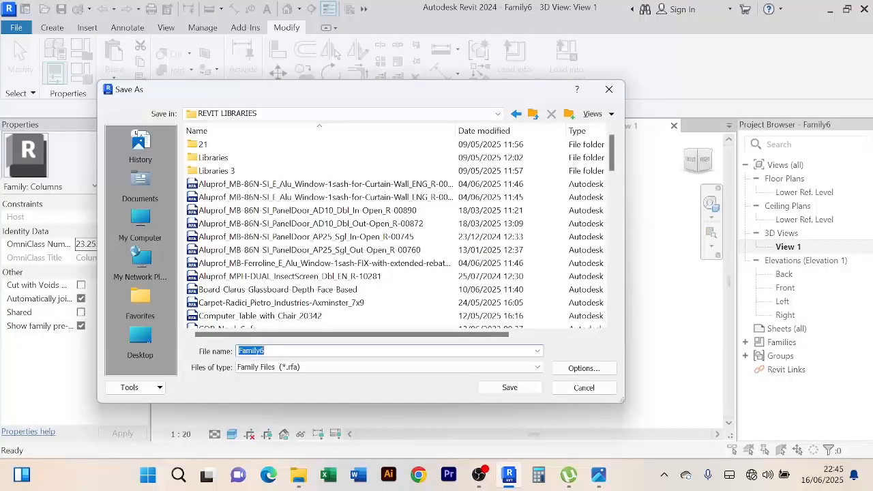
type("L")
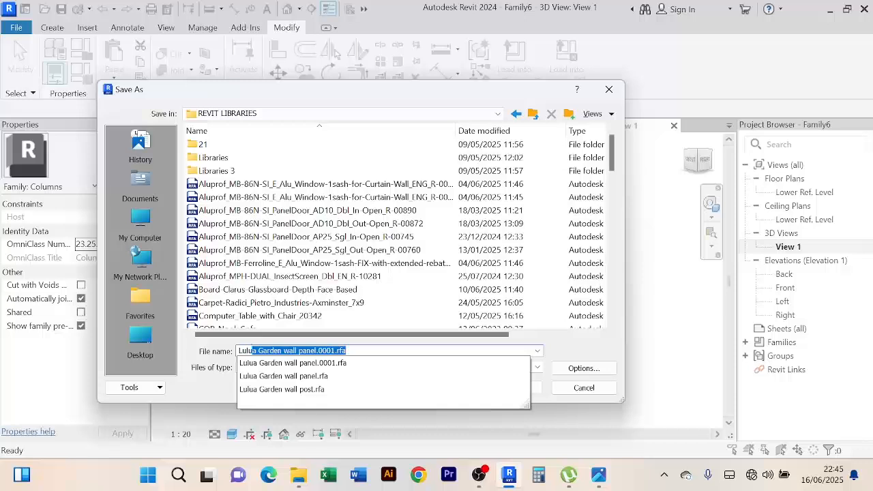
type("ulua Tech Design Family Column")
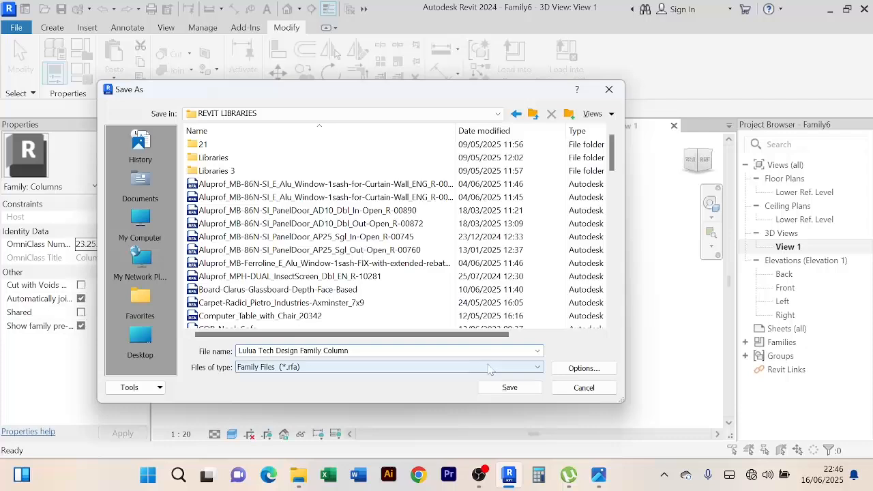
left_click(508, 387)
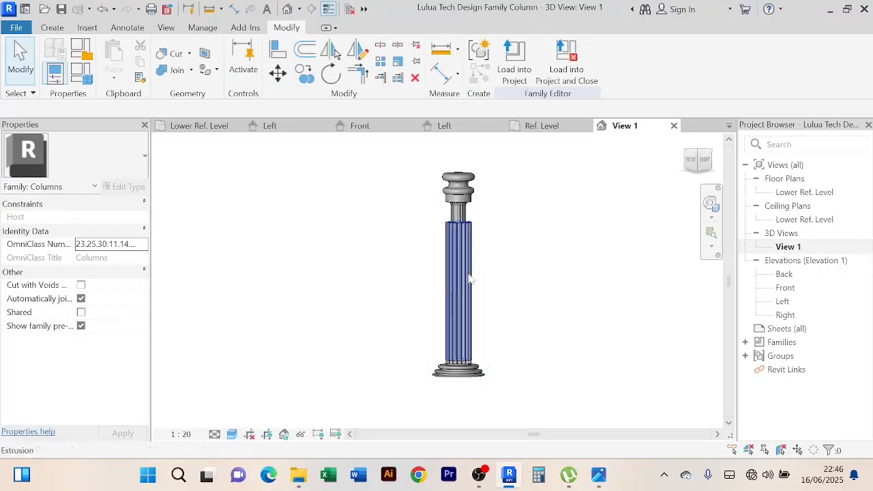
Close the left elevation of Family7 and discard that family's changes
left_click(270, 125)
left_click(325, 125)
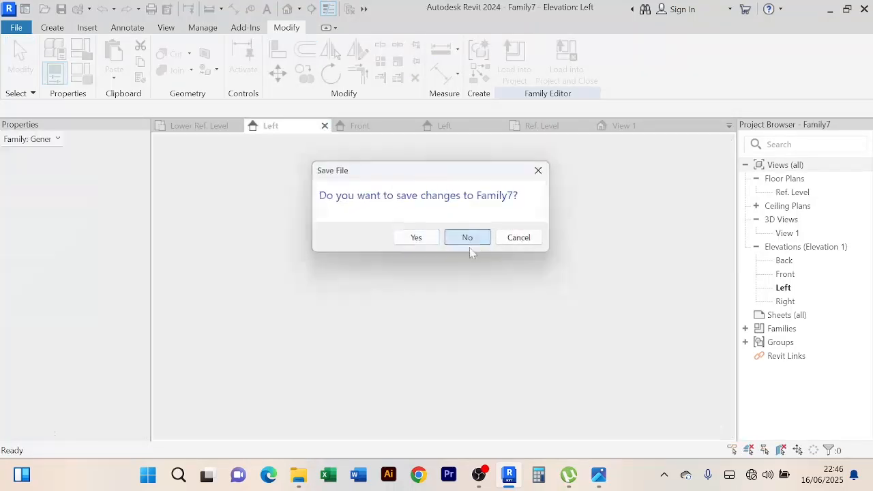
left_click(471, 242)
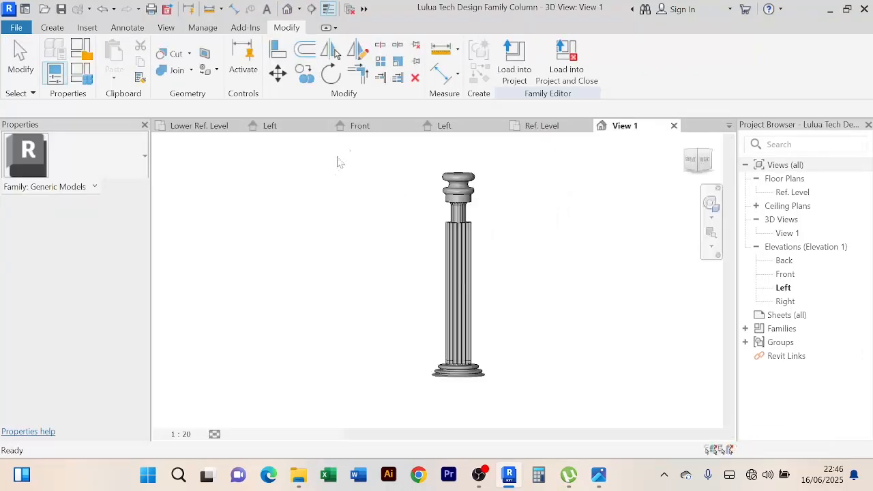
Close the open Front, Left and Ref. Level views of Family8 without saving the family
left_click(361, 128)
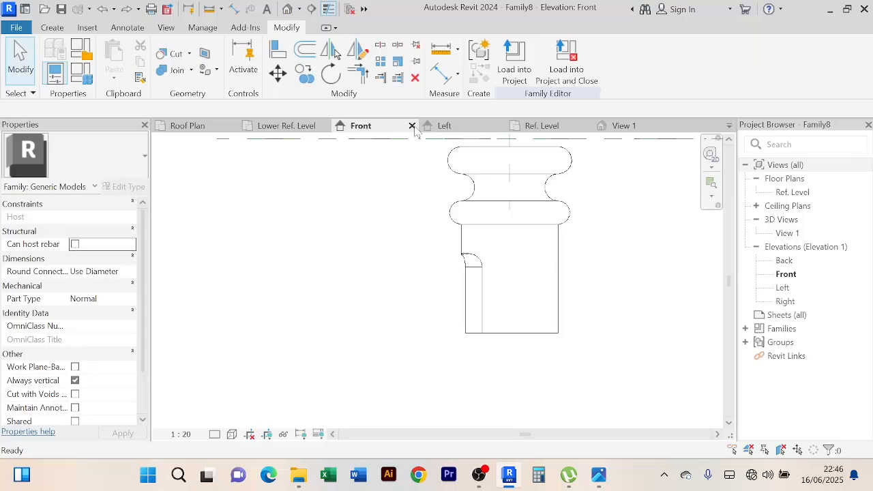
left_click(413, 125)
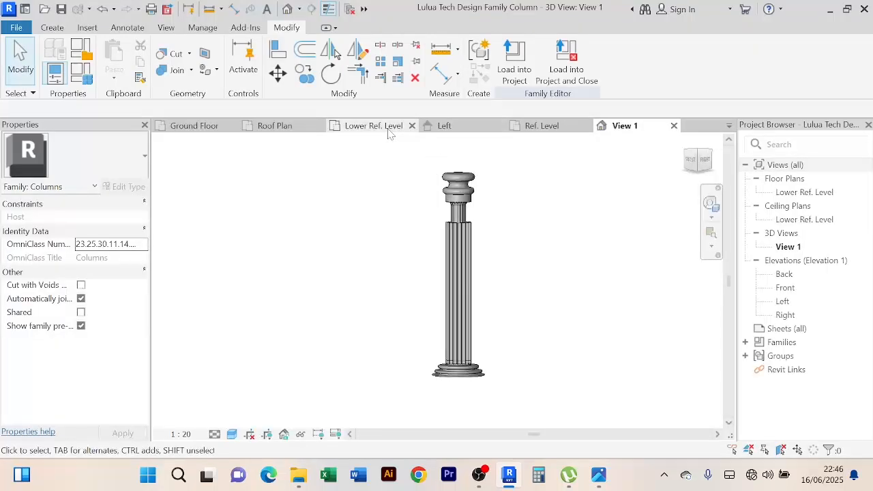
left_click(476, 123)
left_click(502, 125)
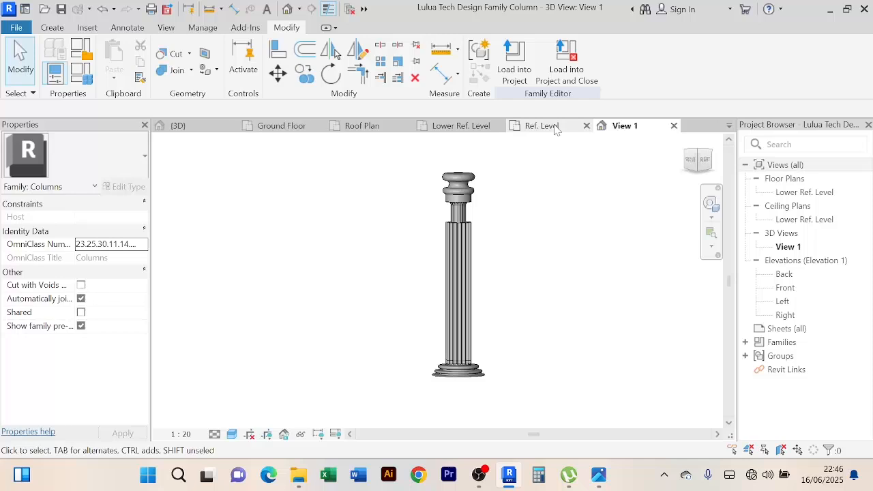
left_click(575, 127)
left_click(586, 126)
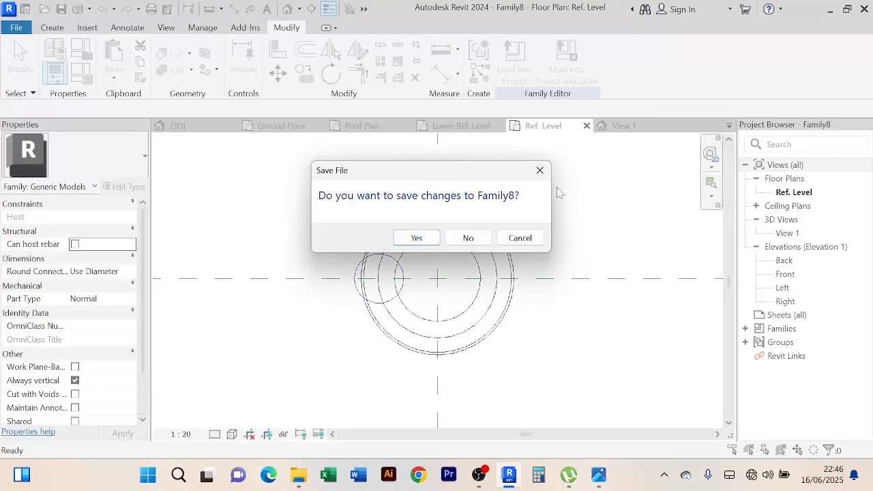
left_click(466, 238)
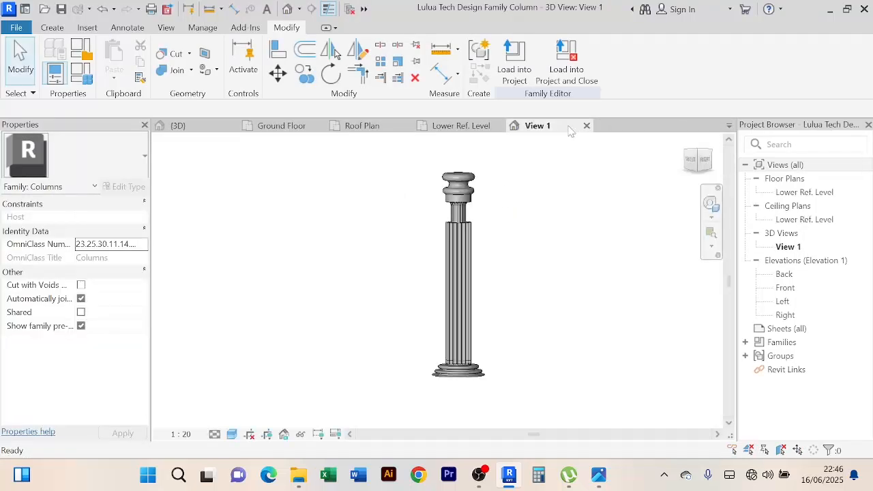
Switch to the house project and examine its roof plan, ground floor plan and front side in 3D
left_click(367, 128)
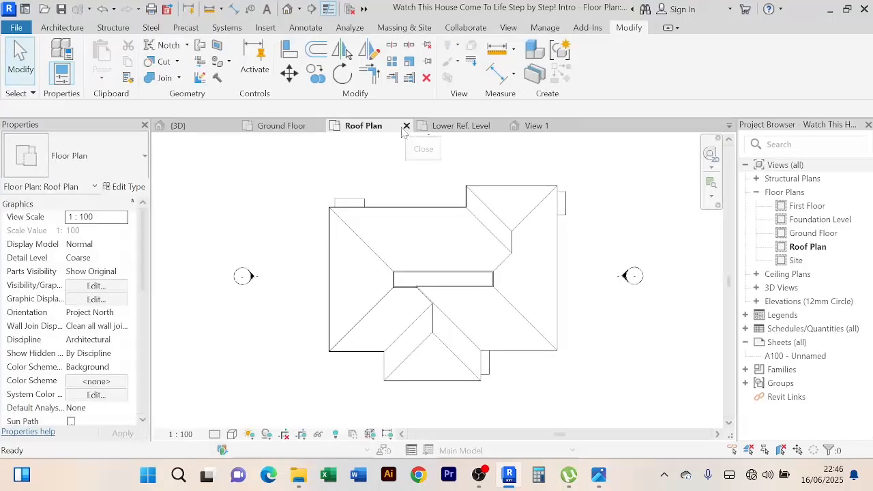
left_click(300, 128)
scroll(506, 233, "down", 3)
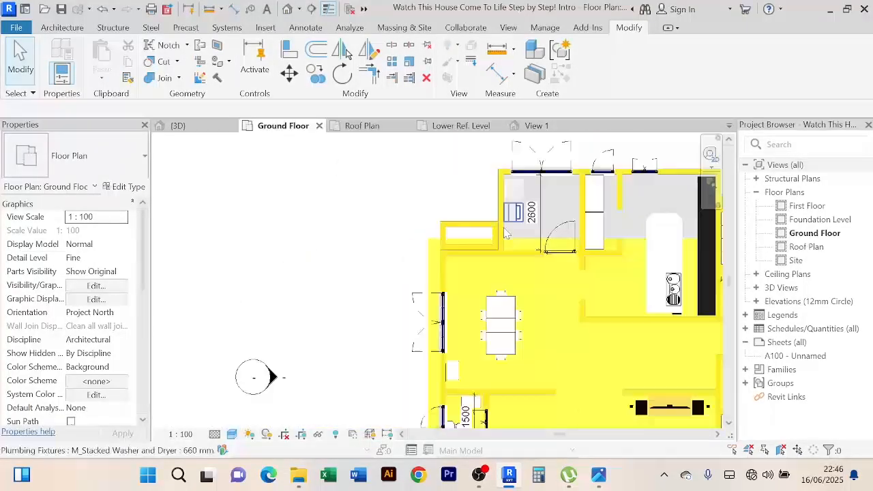
scroll(505, 233, "down", 4)
left_click(178, 125)
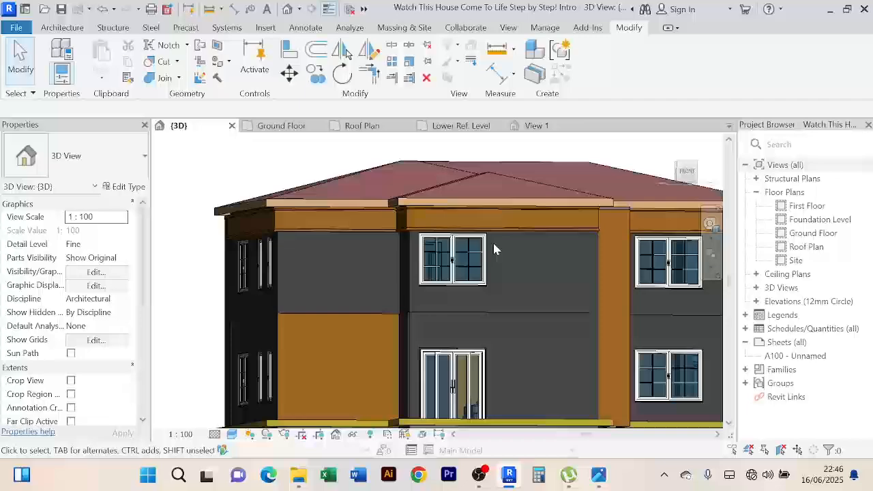
scroll(464, 396, "down", 2)
middle_click_drag(452, 403, 486, 396, "shift")
middle_click_drag(261, 212, 252, 209, "shift")
middle_click_drag(238, 375, 224, 375, "shift")
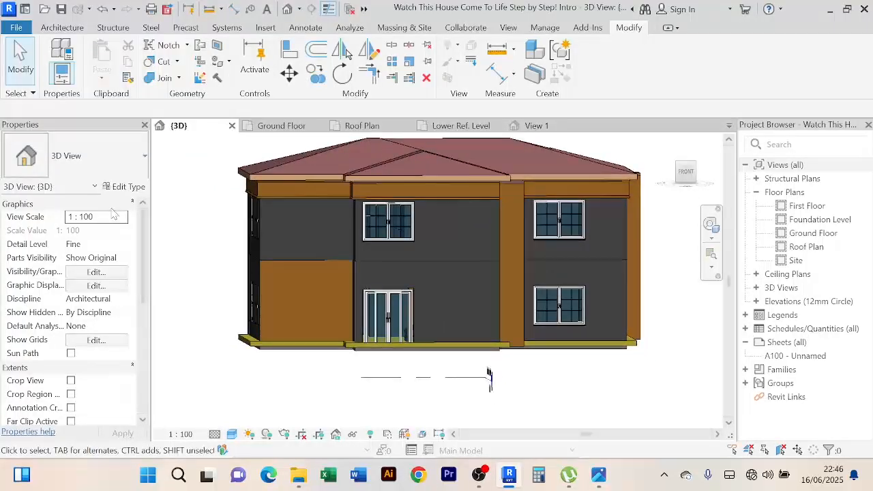
Try to load Lulua Tech Design Family Column from the REVIT LIBRARIES folder into the house project as a component
left_click(62, 28)
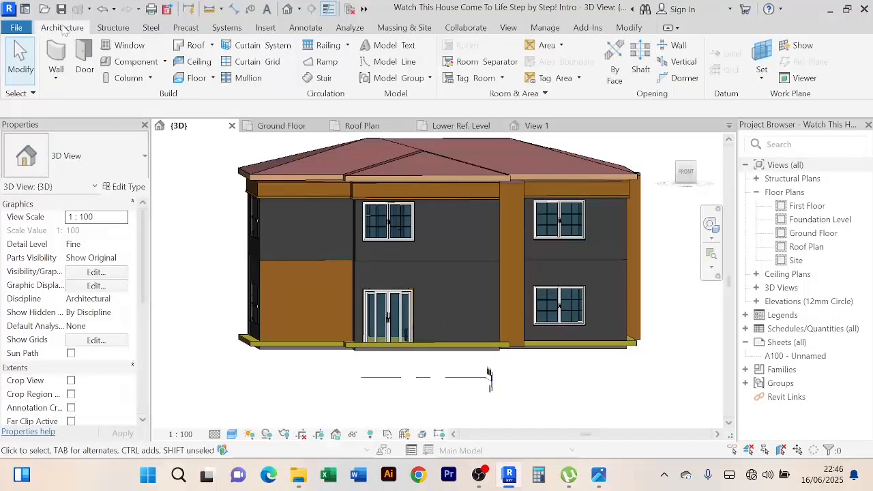
left_click(164, 62)
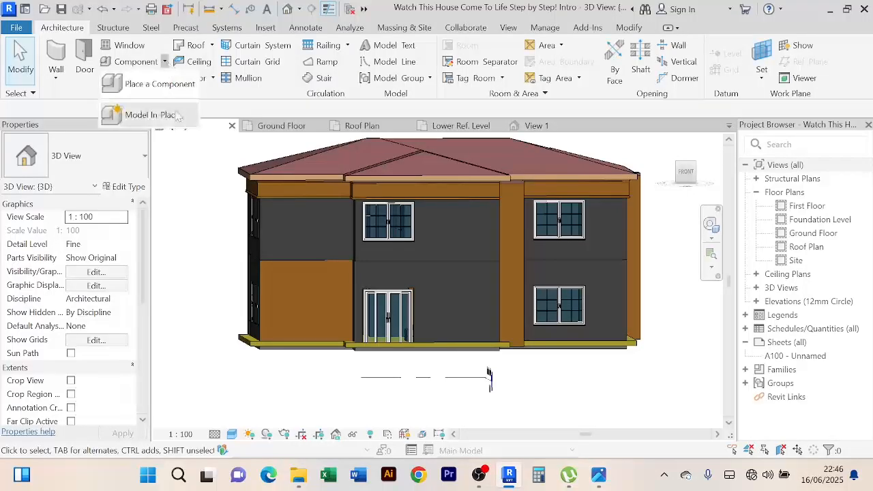
left_click(158, 84)
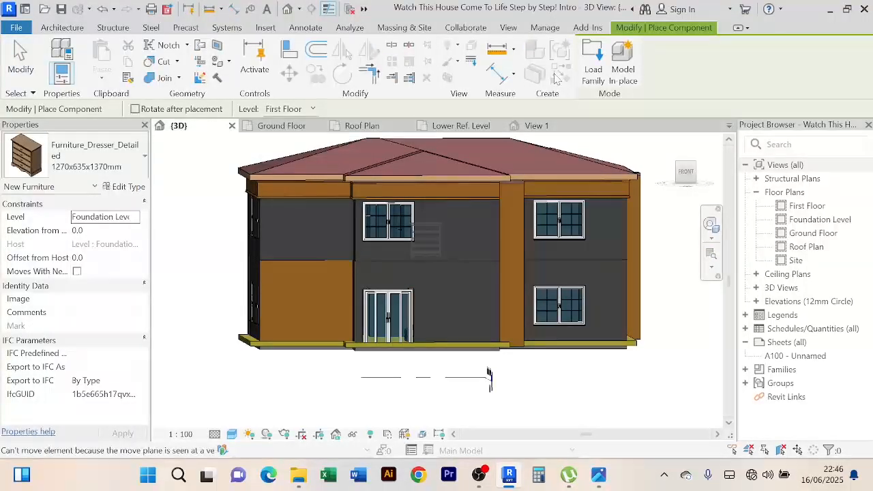
left_click(593, 71)
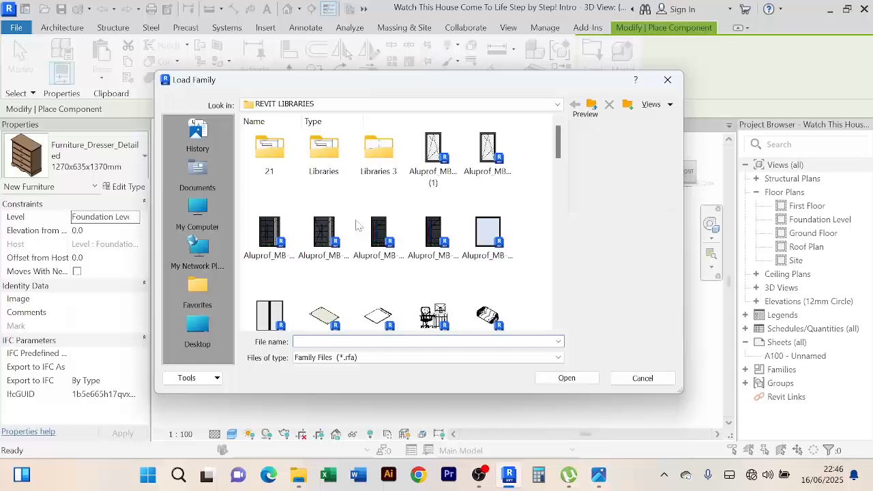
left_click(346, 244)
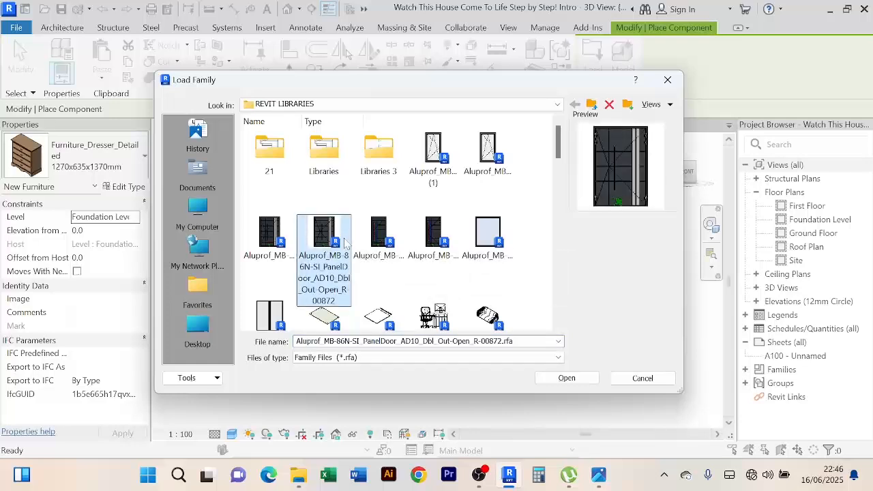
key("l")
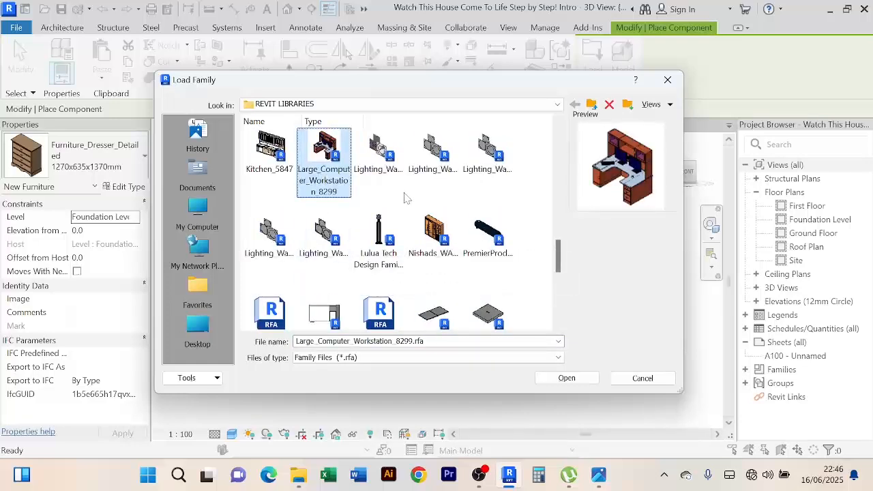
left_click(381, 246)
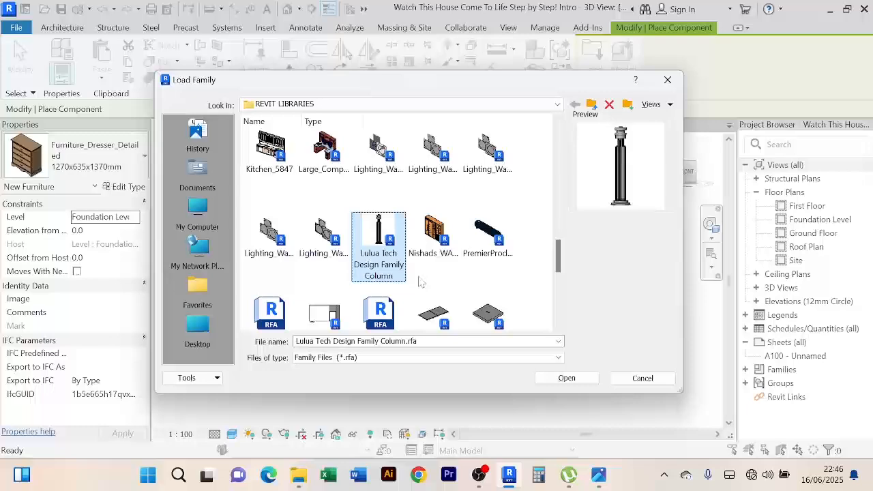
left_click(566, 378)
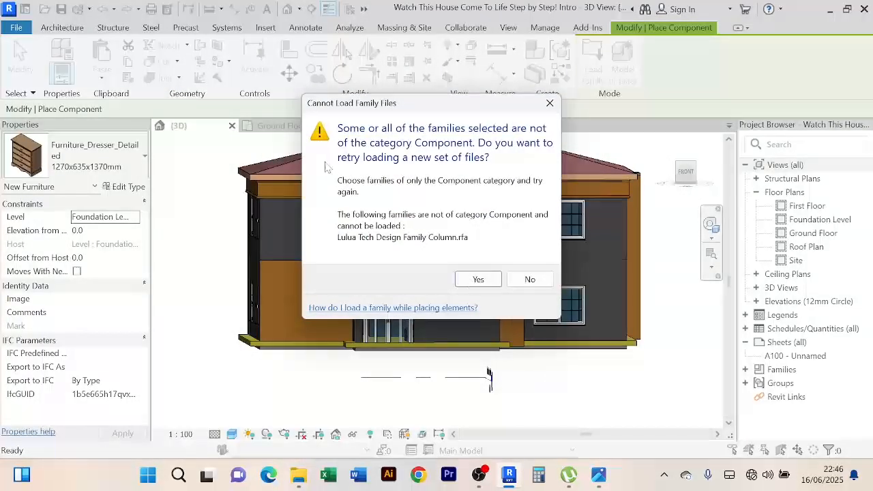
left_click(479, 280)
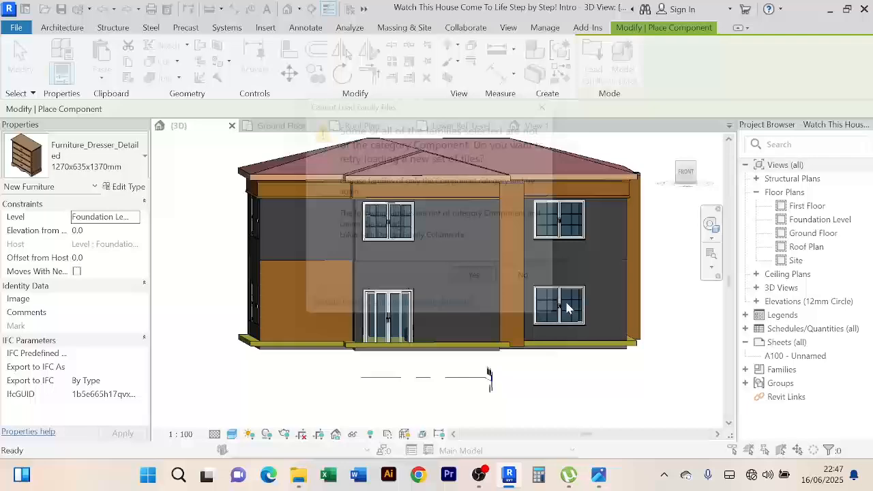
left_click(643, 380)
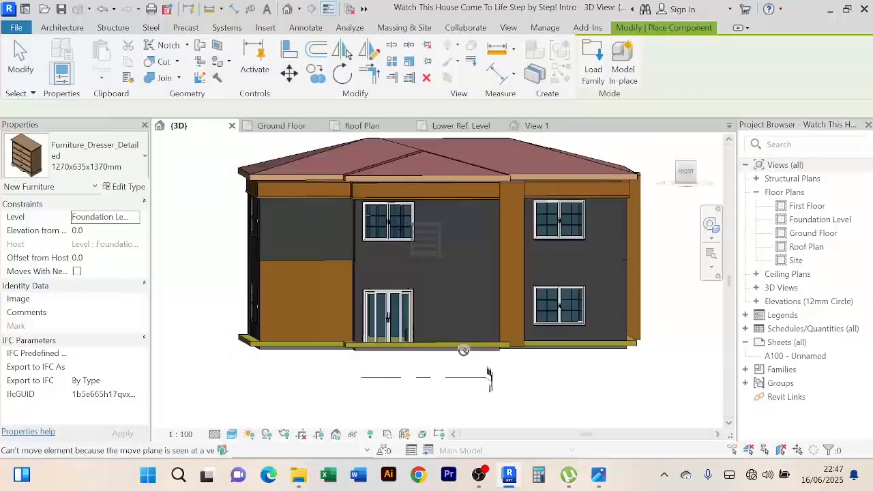
right_click(172, 170)
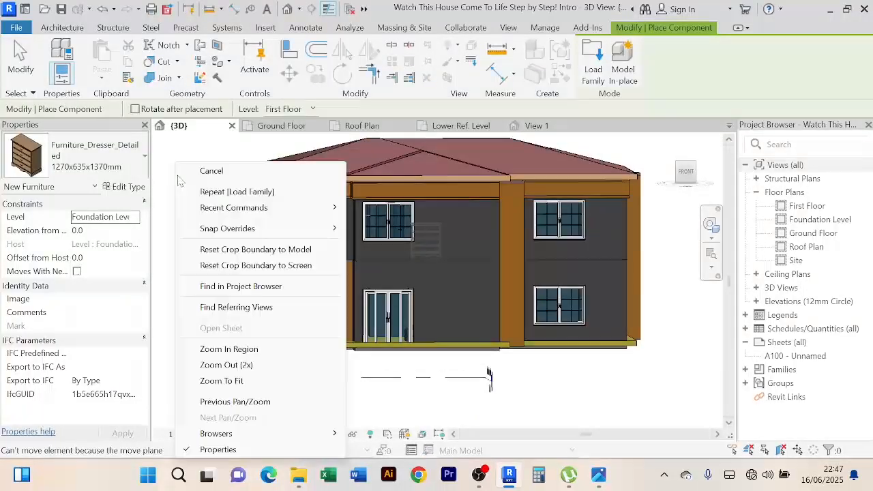
left_click(187, 171)
right_click(205, 174)
left_click(206, 175)
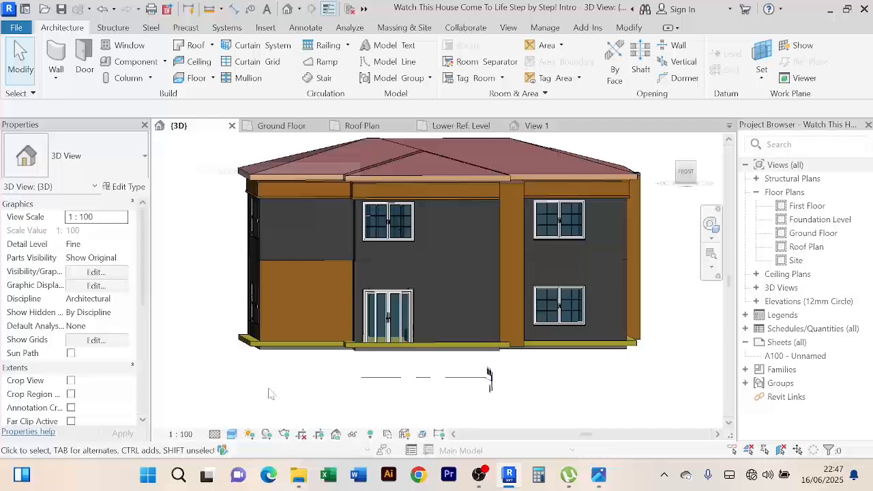
Open the Lulua Tech Design Family Column file from the REVIT LIBRARIES folder on drive D through File Explorer
mouse_move(299, 464)
left_click(295, 403)
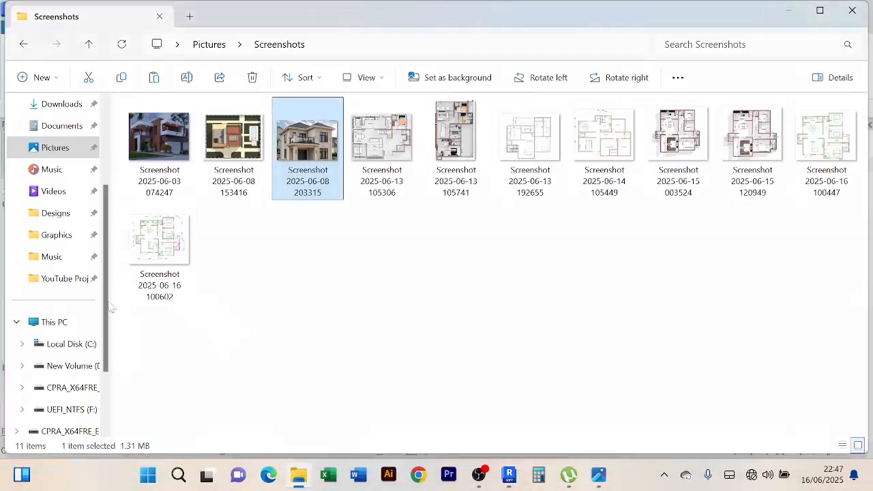
left_click(48, 322)
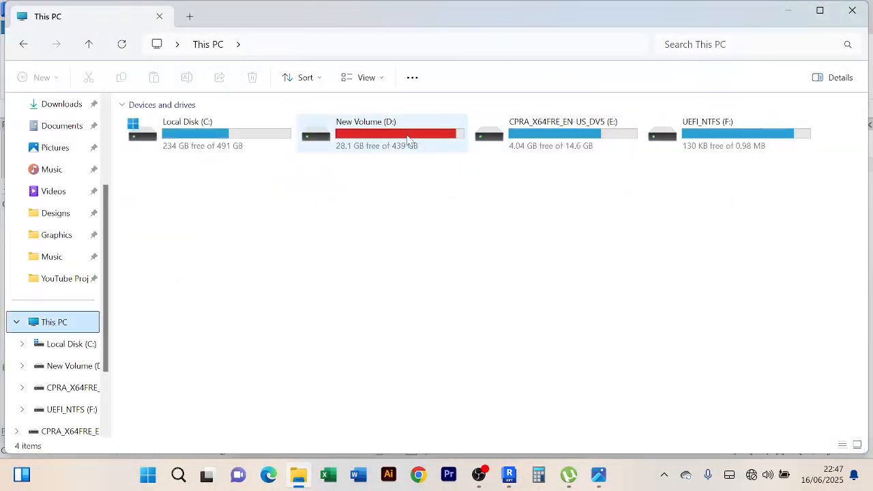
double_click(379, 136)
left_click(377, 244)
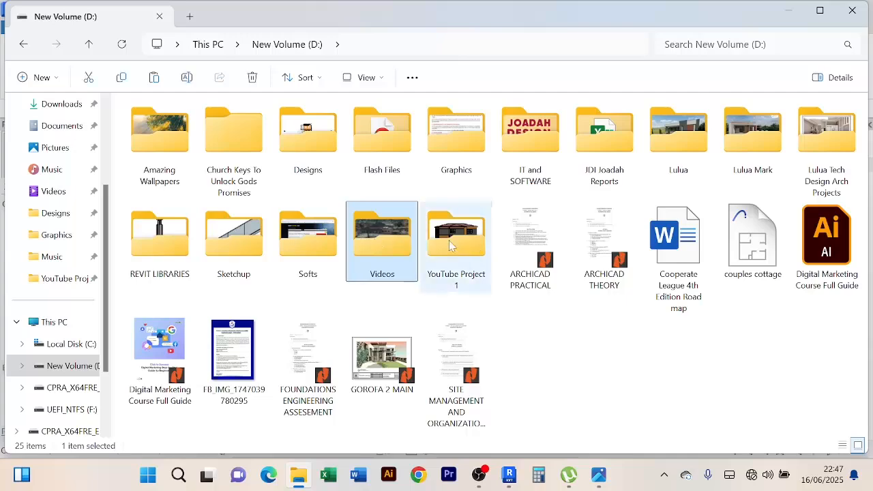
left_click(160, 235)
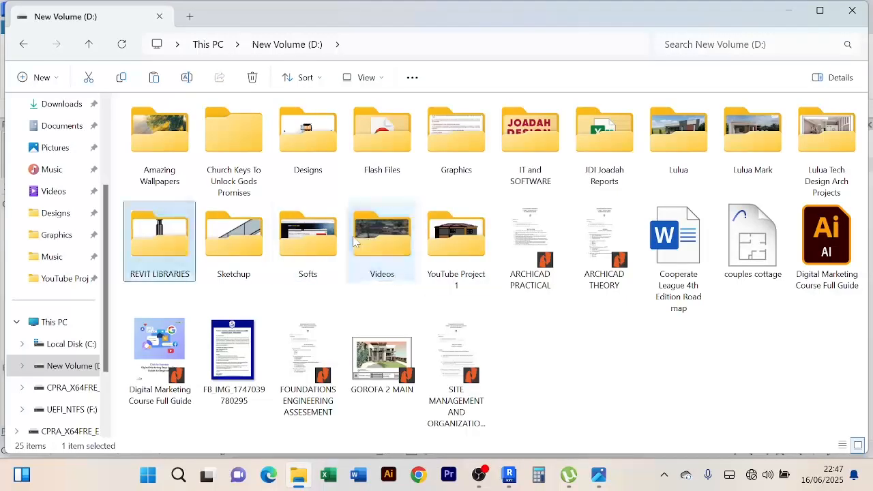
double_click(161, 247)
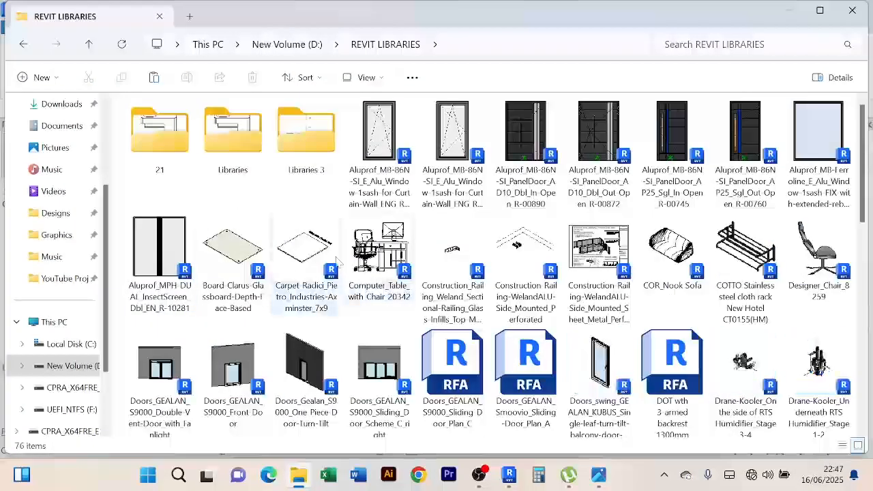
left_click(318, 258)
key("l")
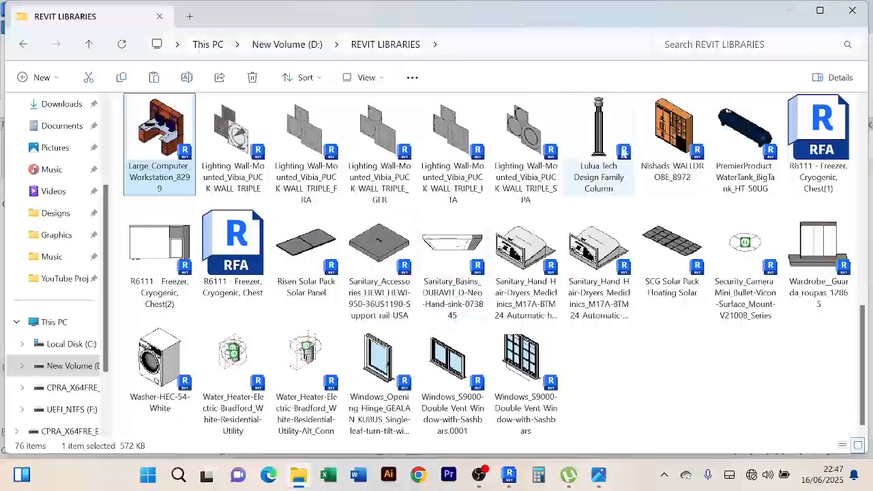
left_click(620, 157)
double_click(607, 146)
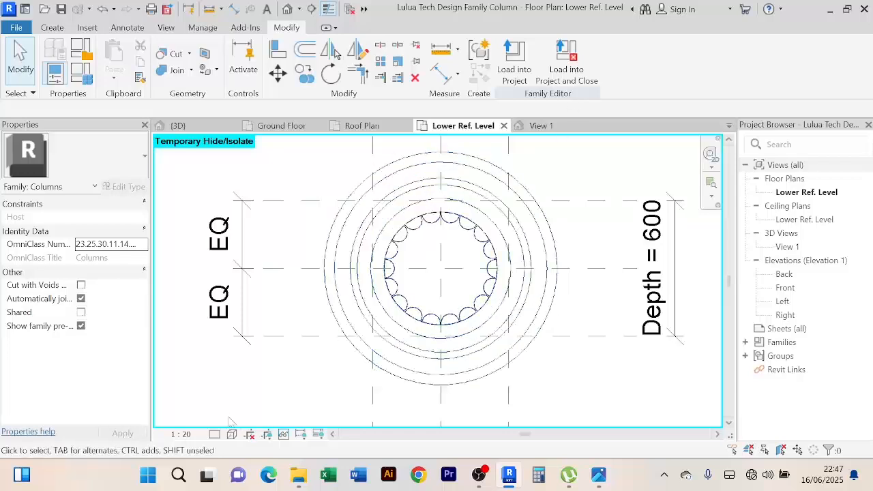
Reset the temporary hide/isolate in the column family's Lower Ref. Level plan and close that view
left_click(283, 435)
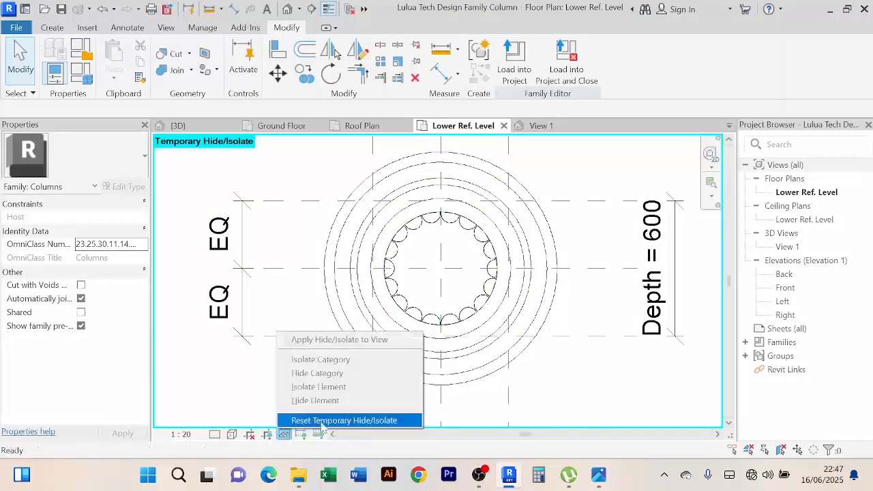
left_click(325, 425)
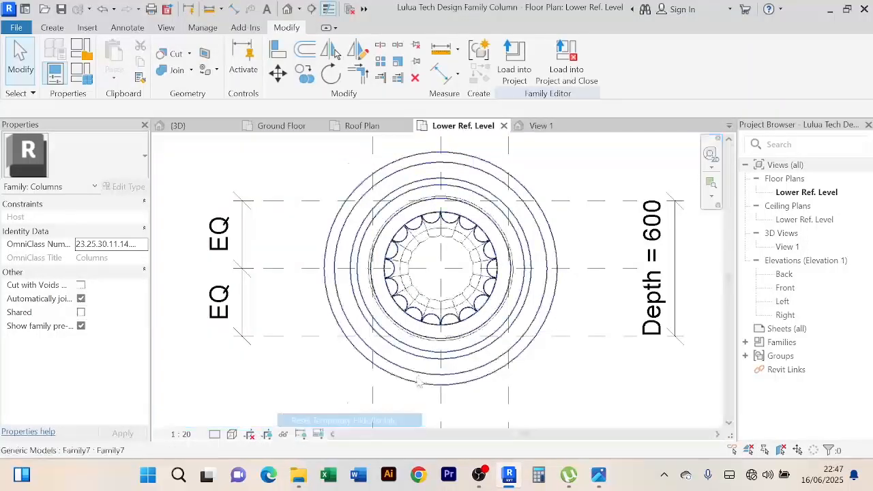
left_click(503, 126)
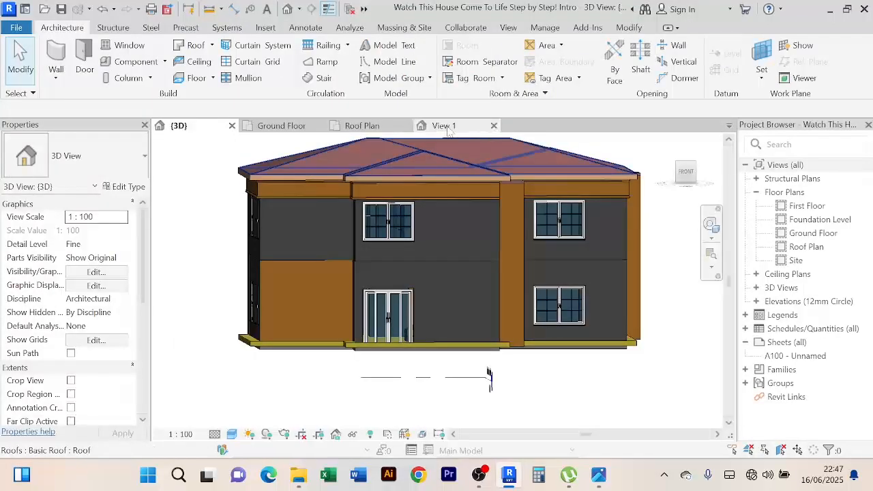
Load the column family from its View 1 into the house project and bring up the Ground Floor plan for placement
left_click(448, 127)
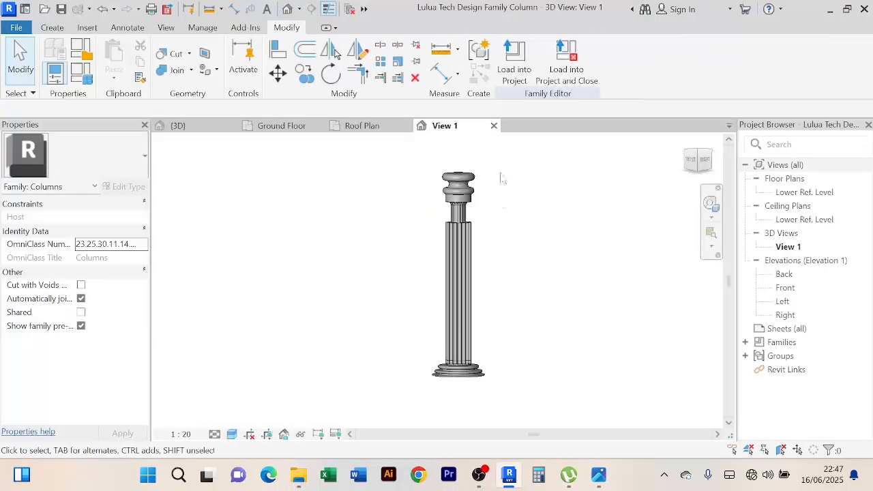
left_click(514, 65)
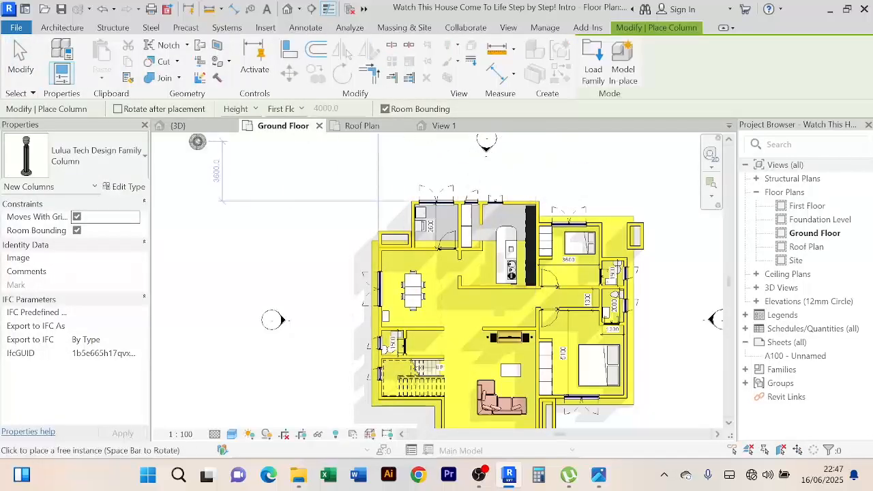
left_click(191, 128)
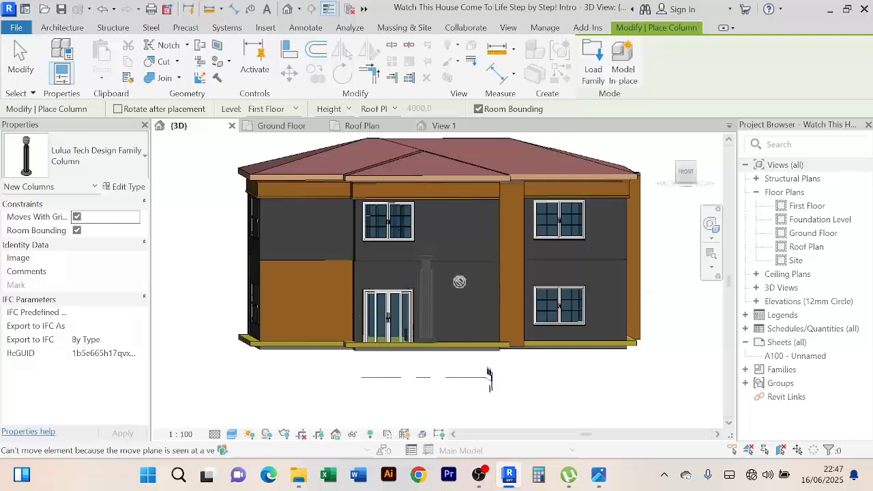
left_click(281, 125)
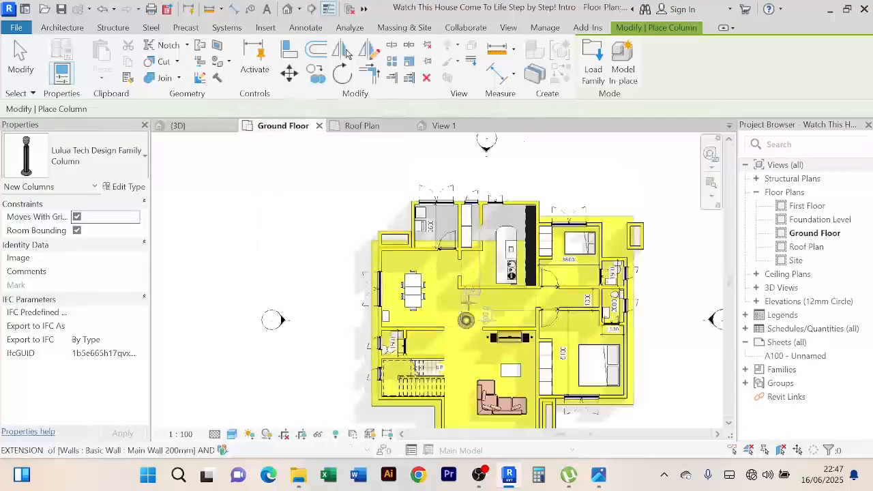
Place one column outside the stair corner of the ground floor, aligned with the side and front walls, and end placement
middle_click_drag(646, 363, 591, 224)
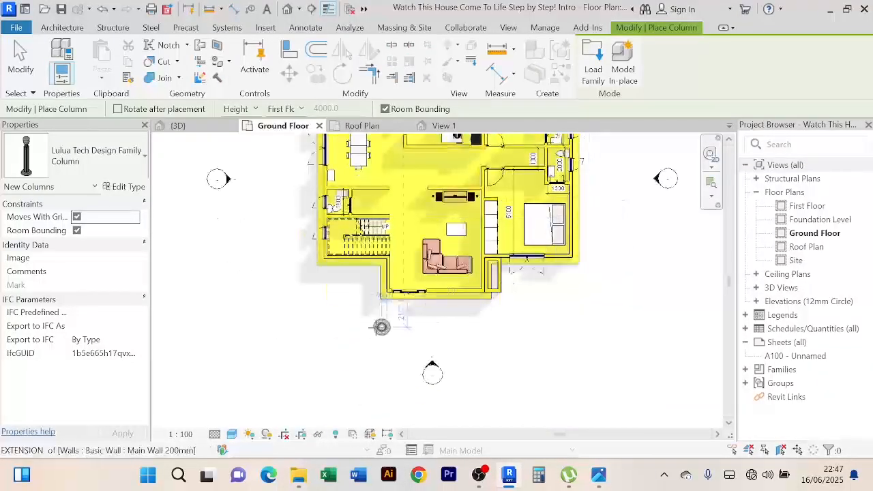
scroll(364, 313, "up", 3)
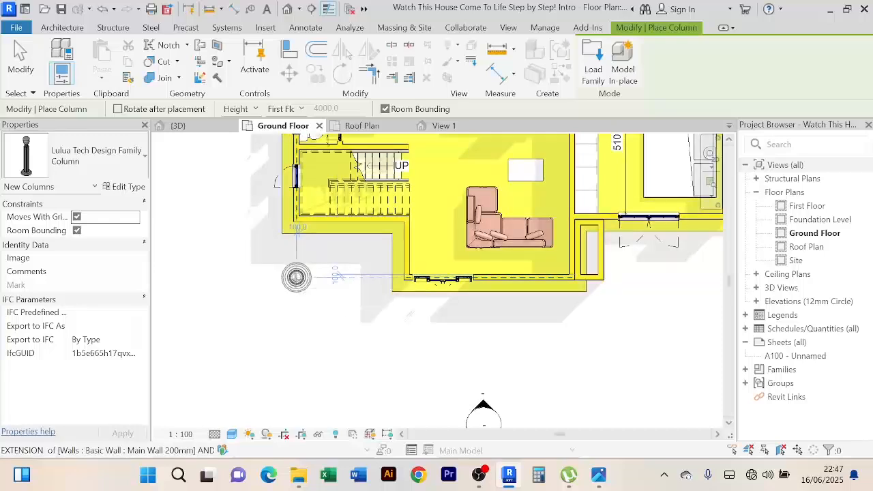
left_click(348, 309)
right_click(352, 321)
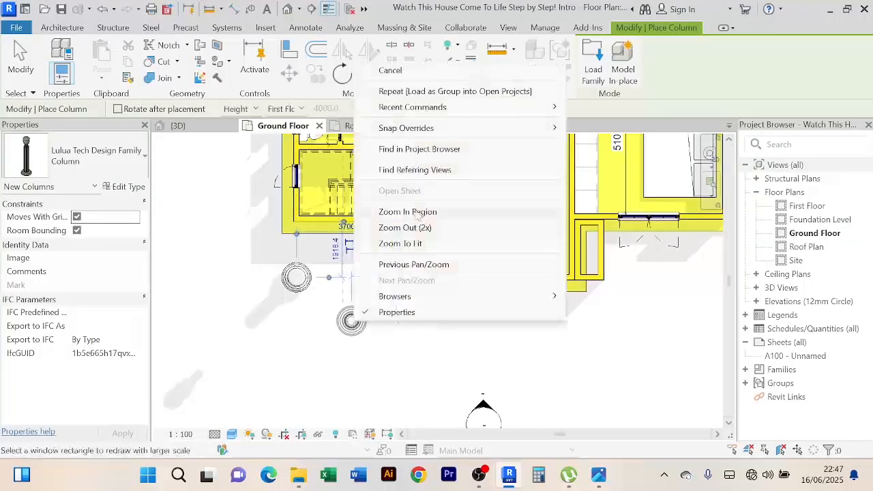
left_click(431, 72)
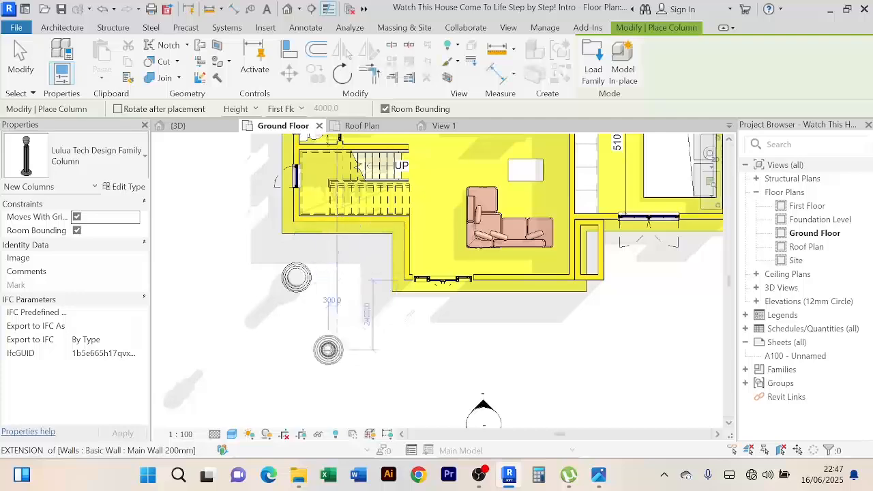
right_click(329, 344)
left_click(420, 101)
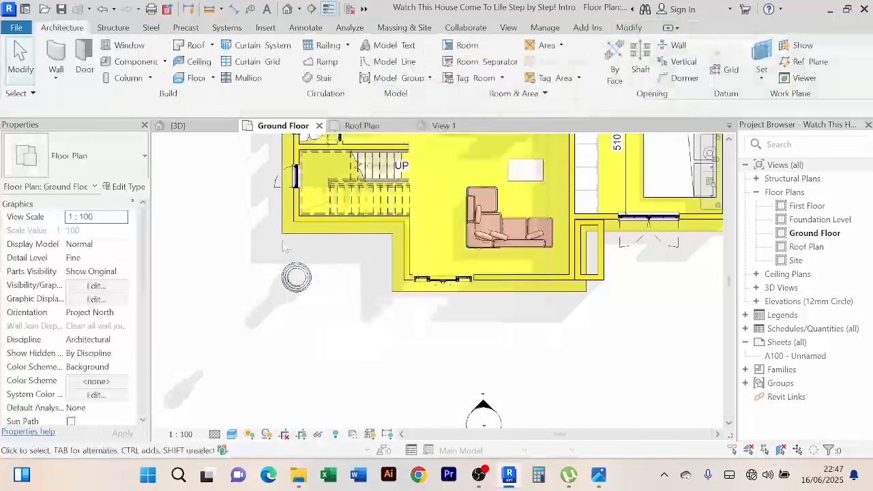
Examine the placed column in the house's 3D view from the side and front, including its capital up close
left_click(178, 126)
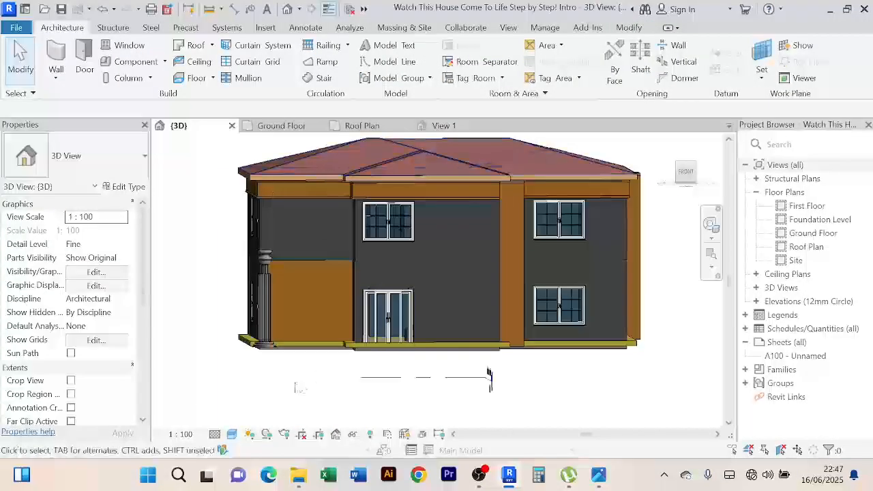
middle_click_drag(292, 393, 451, 420, "shift")
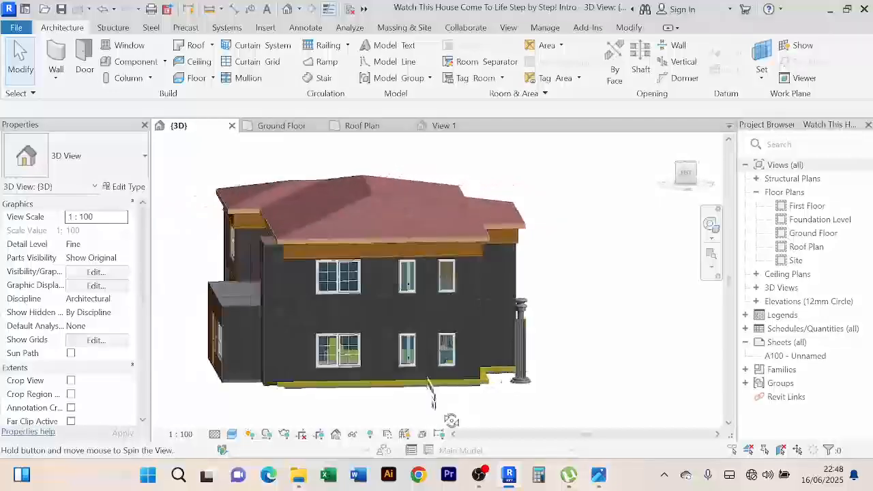
scroll(524, 356, "up", 4)
scroll(505, 355, "up", 2)
scroll(585, 331, "down", 2)
middle_click_drag(587, 331, 511, 309, "shift")
scroll(510, 314, "down", 2)
middle_click_drag(499, 356, 554, 377)
scroll(382, 254, "up", 4)
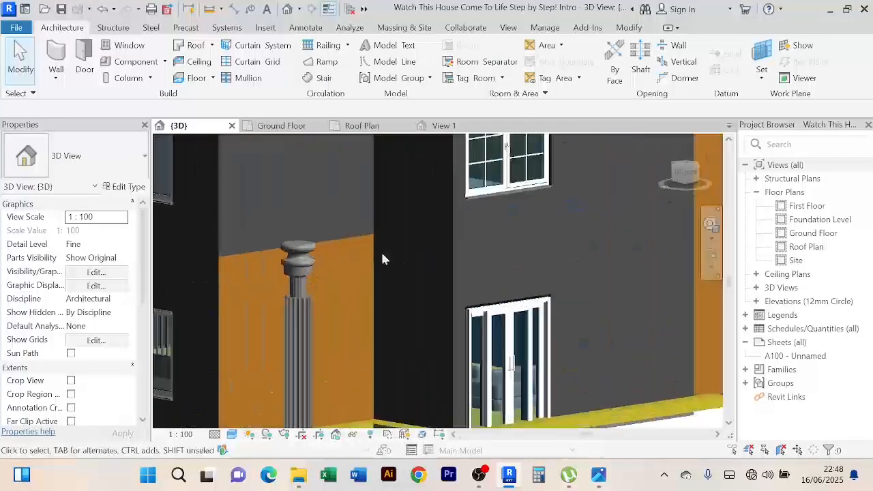
middle_click_drag(330, 231, 456, 235)
scroll(437, 293, "up", 2)
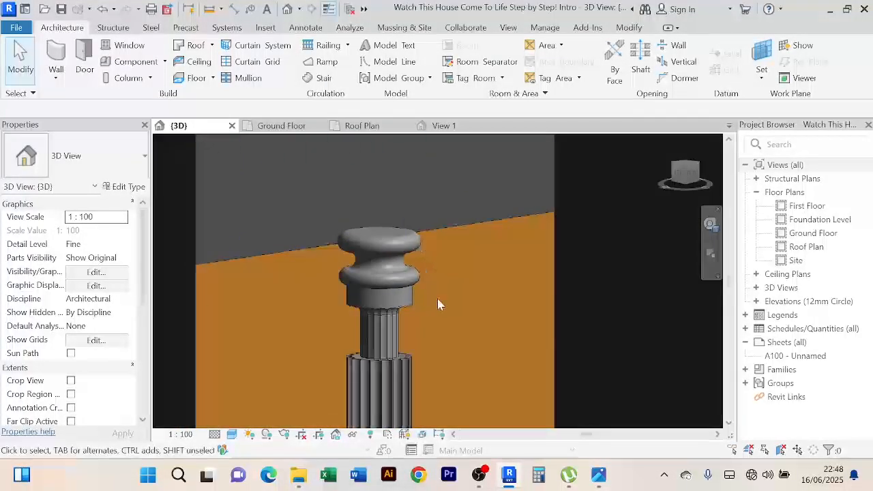
Examine the whole column against the house's front corner, comparing its height and finish with the walls
scroll(437, 298, "down", 6)
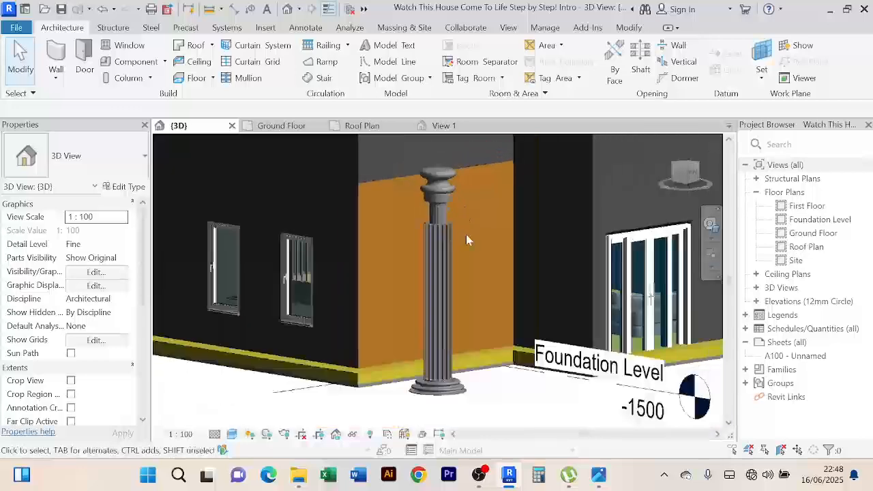
middle_click_drag(466, 234, 432, 230)
scroll(430, 274, "up", 2)
scroll(472, 240, "down", 2)
scroll(484, 249, "down", 1)
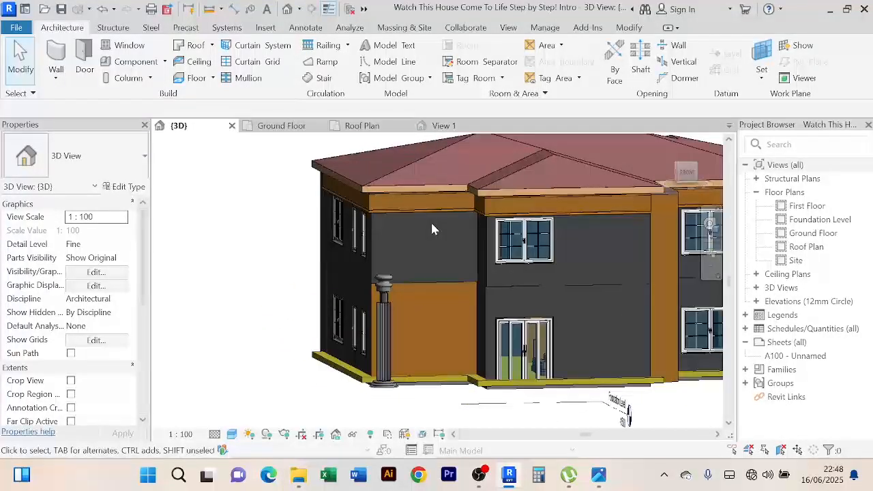
scroll(432, 230, "up", 2)
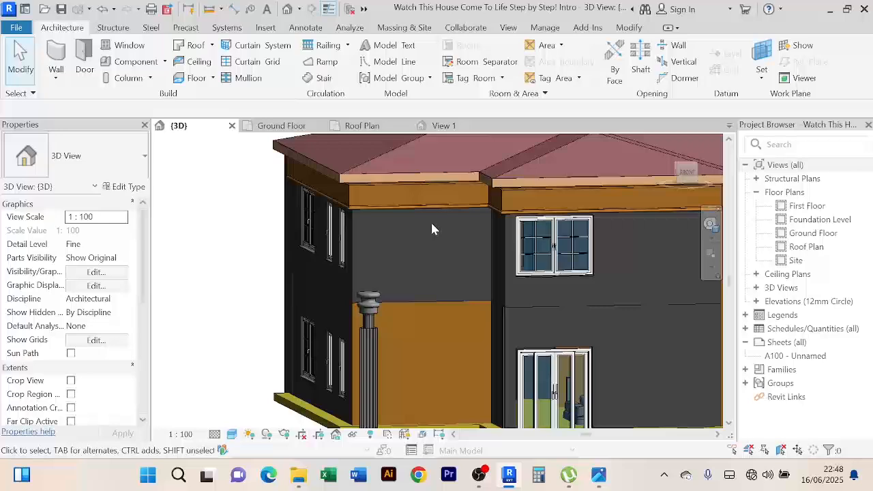
scroll(433, 225, "down", 2)
scroll(436, 235, "down", 2)
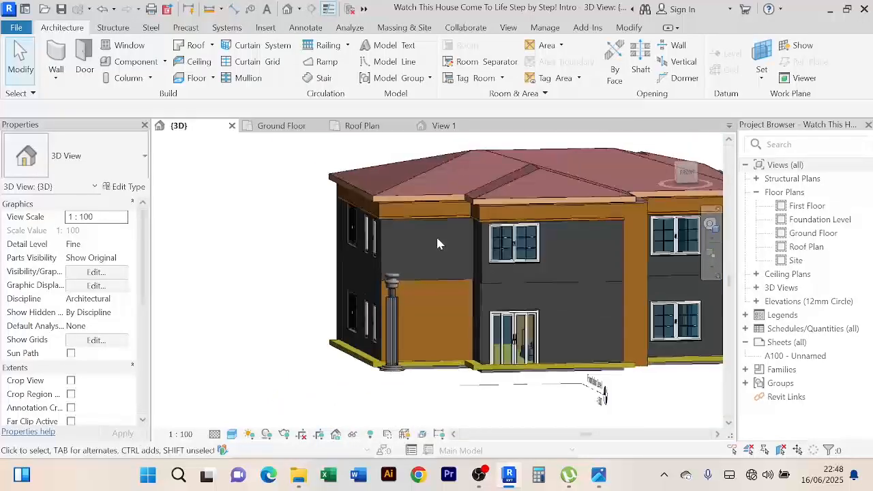
scroll(439, 243, "up", 2)
scroll(439, 244, "down", 2)
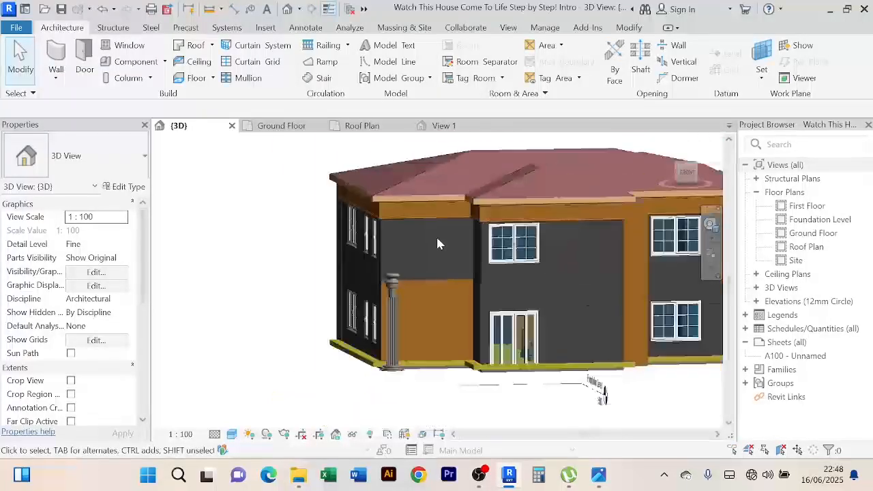
Open the placed column's family for editing from the house's 3D view
scroll(439, 244, "up", 5)
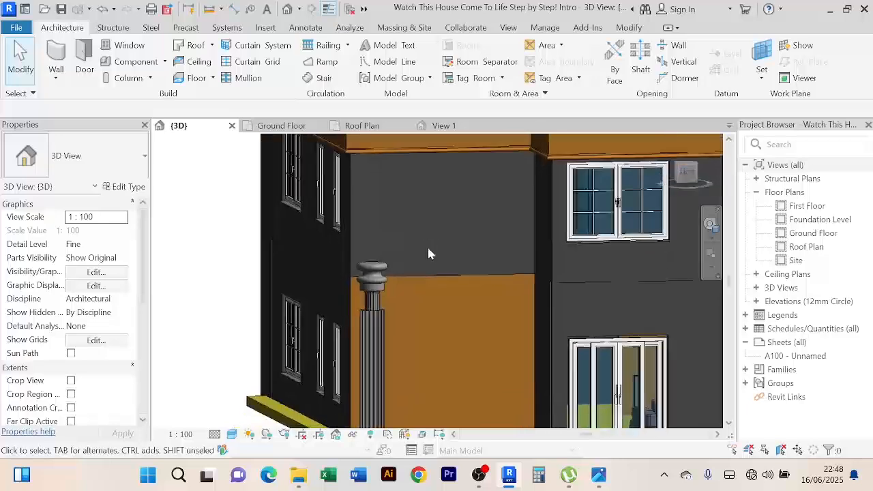
scroll(428, 254, "up", 2)
left_click(353, 331)
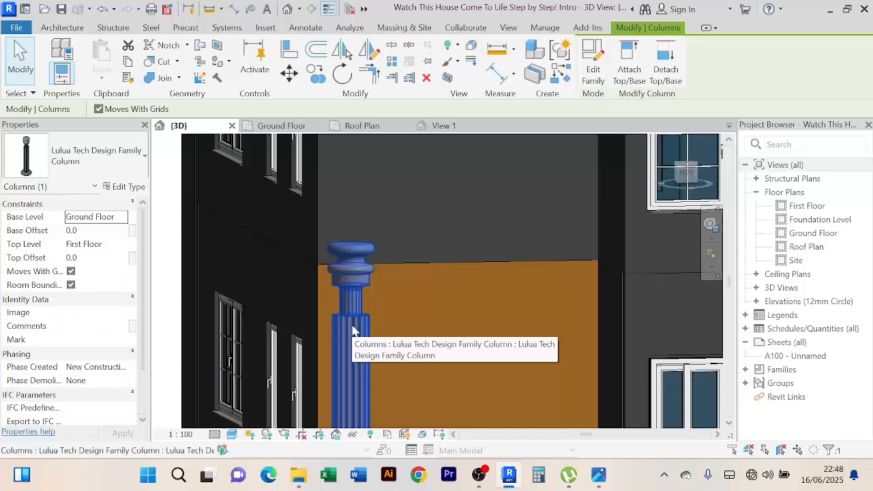
left_click(593, 65)
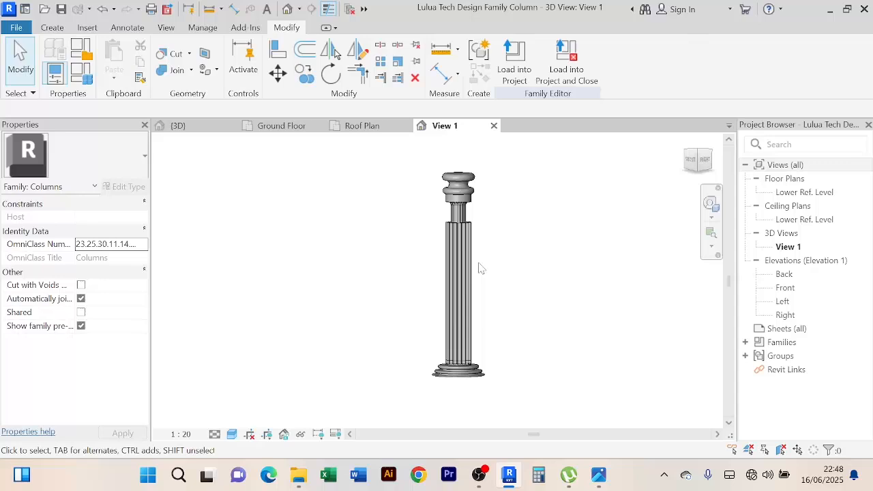
Open the material choices for the column's fluted shaft extrusion, search them for brown, and clear the search
left_click(476, 260)
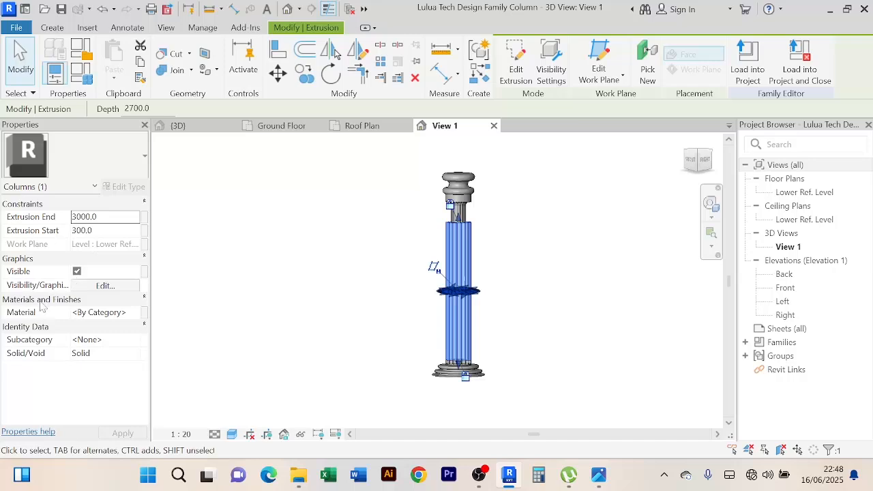
left_click(103, 313)
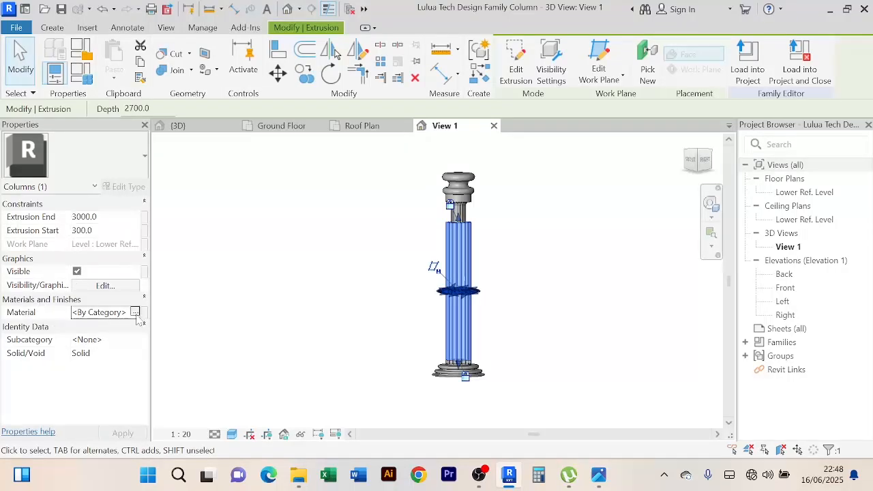
left_click(137, 319)
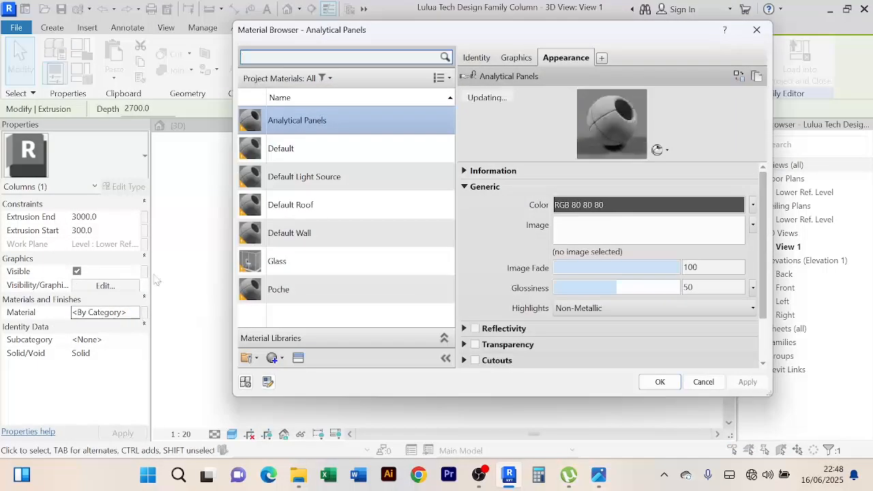
type("brown")
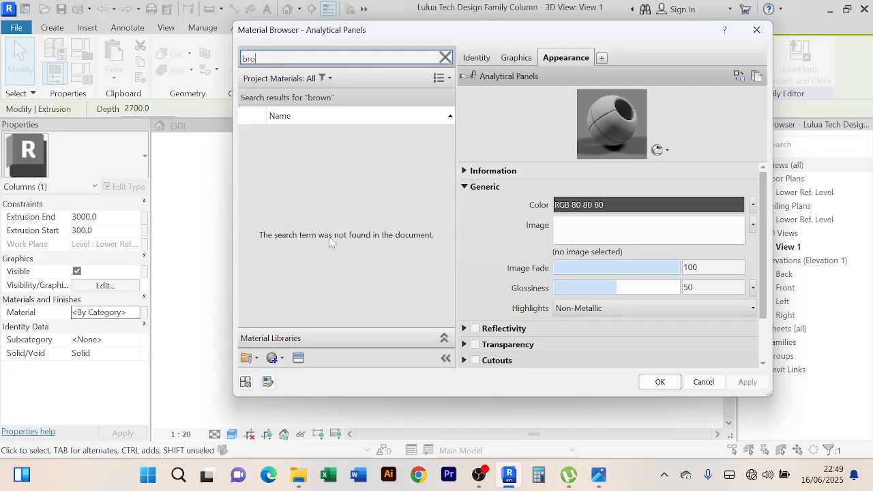
key("BackSpace")
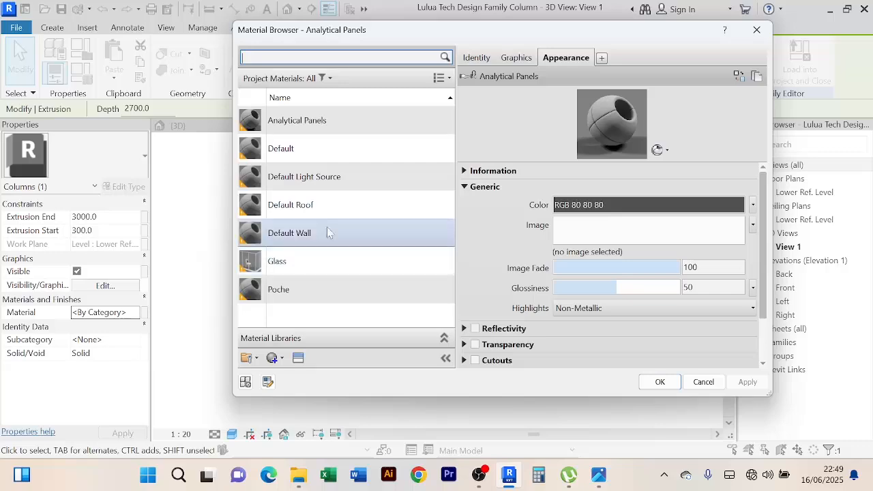
Set the shading colour of the Analytical Panels material to a golden tan, RGB 216 175 82
left_click(523, 60)
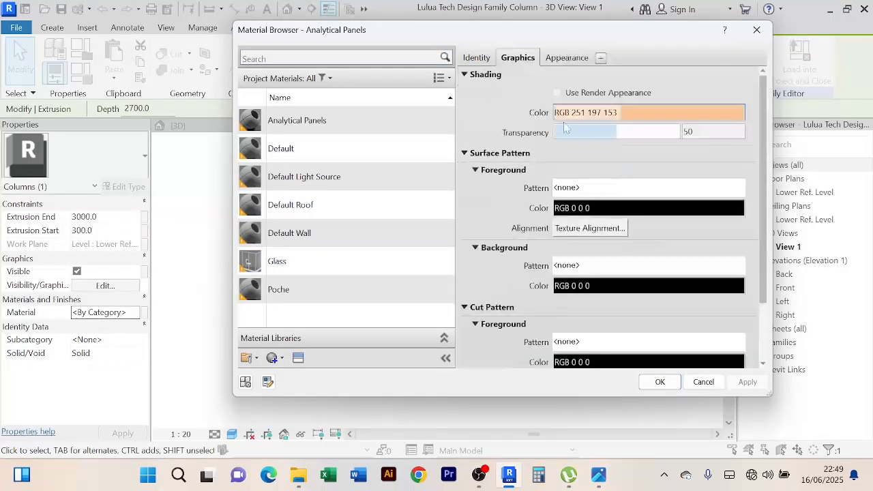
left_click(676, 110)
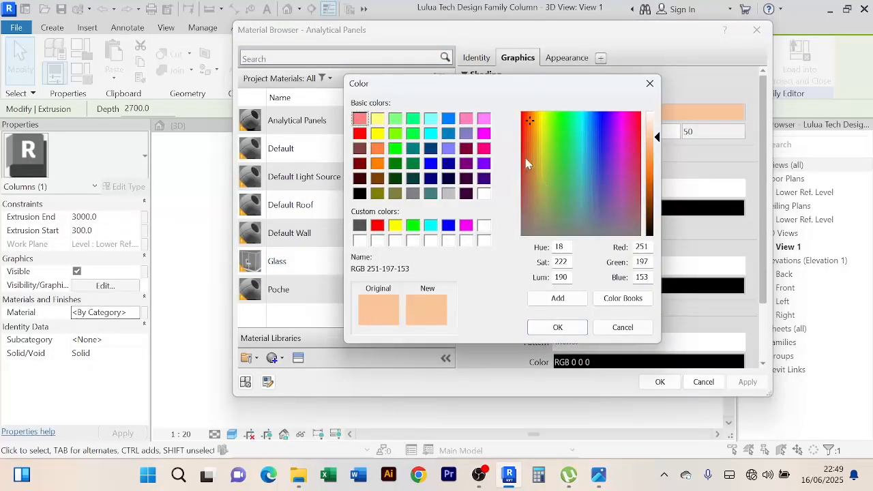
left_click_drag(530, 125, 536, 158)
left_click_drag(658, 139, 657, 164)
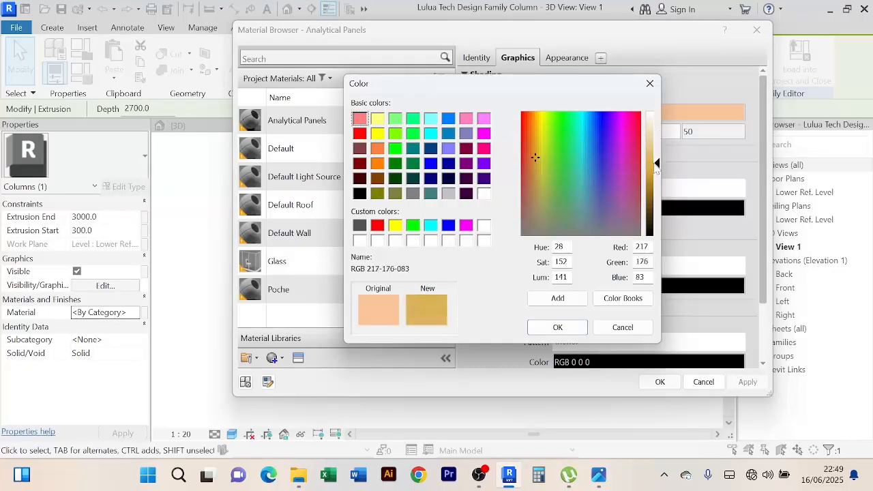
left_click(548, 330)
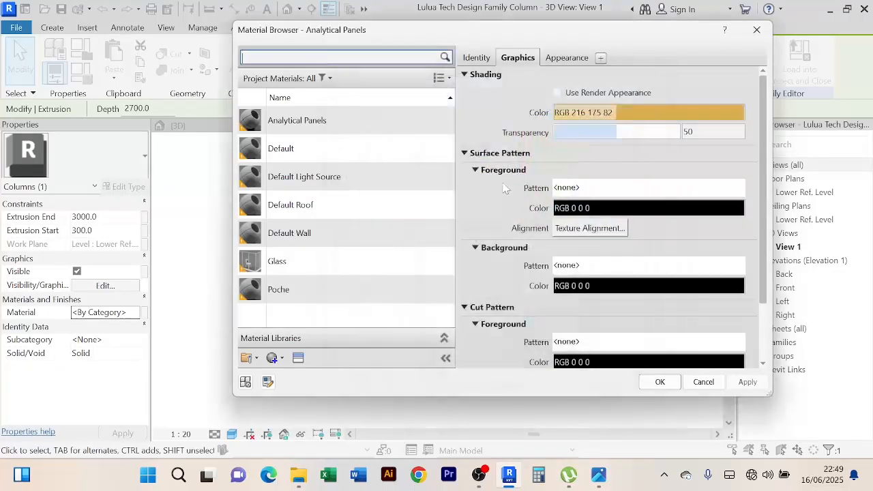
Search the appearance assets for paint and replace the material's appearance with Cafe from the Appearance Library's Wall Paint
left_click(567, 58)
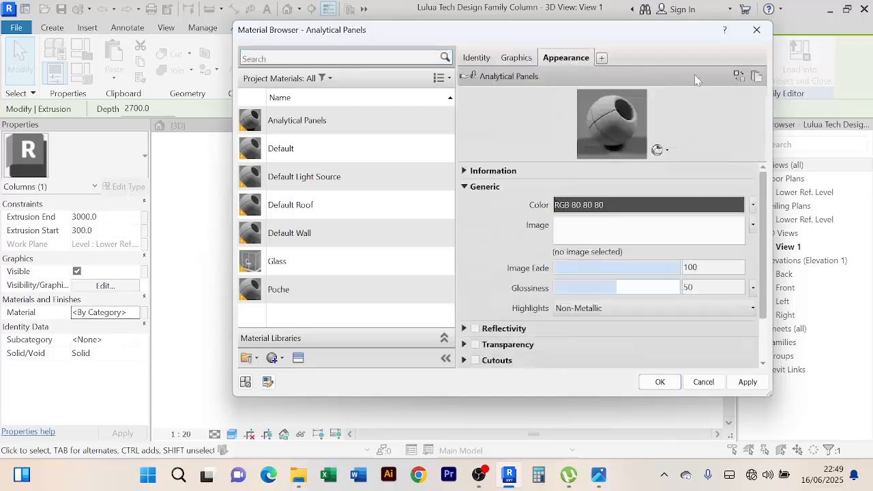
left_click(738, 76)
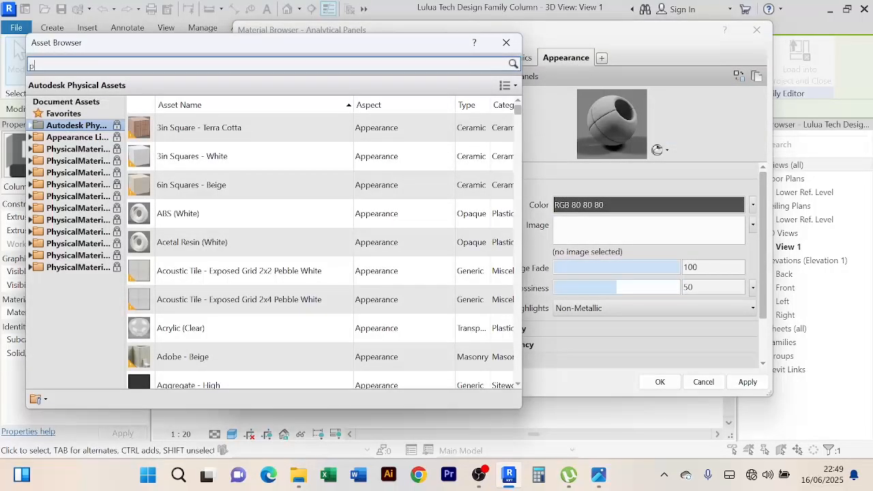
key("Return")
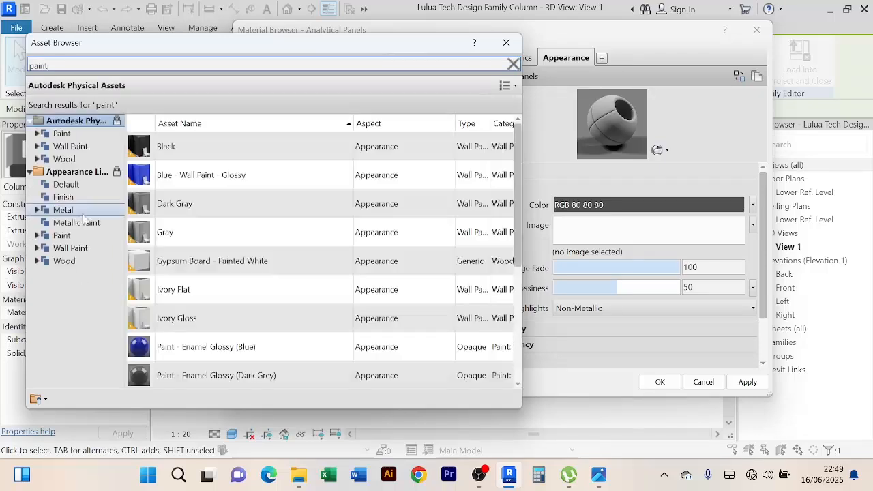
left_click(37, 235)
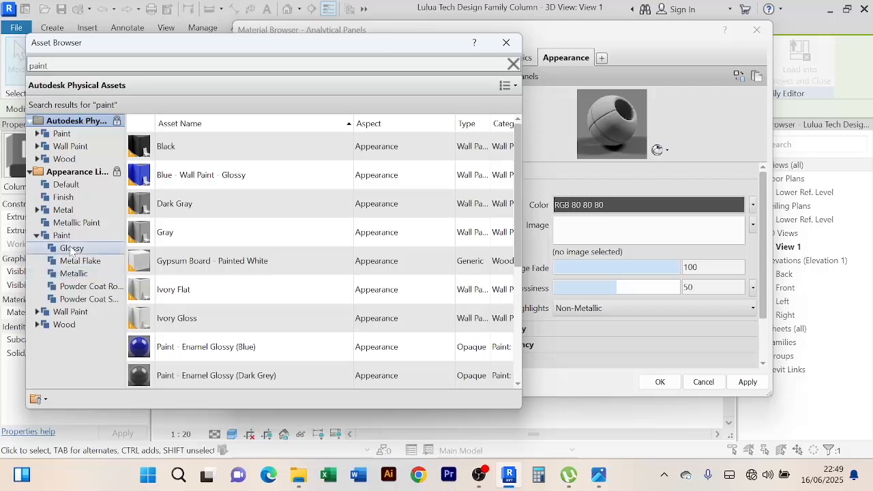
left_click(77, 314)
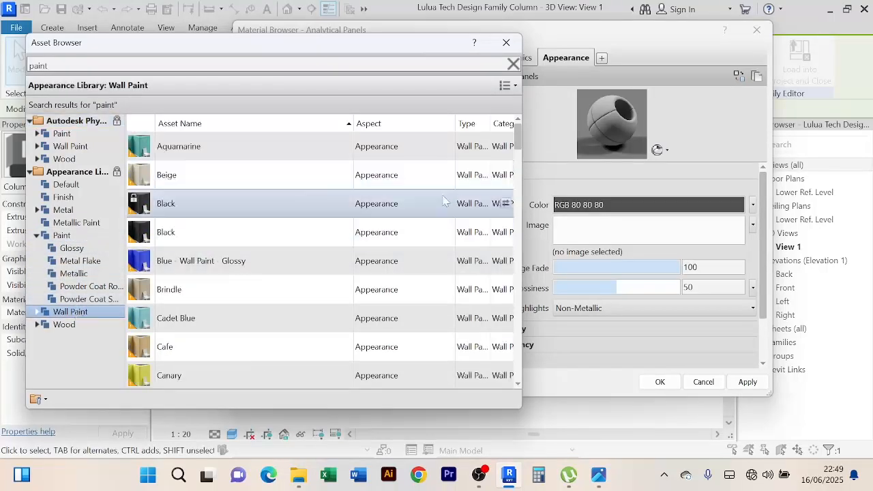
scroll(466, 205, "down", 2)
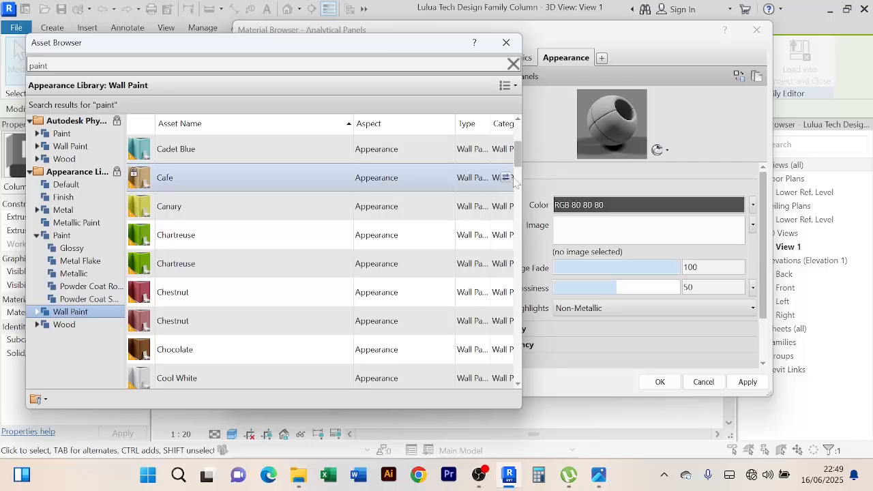
left_click(506, 178)
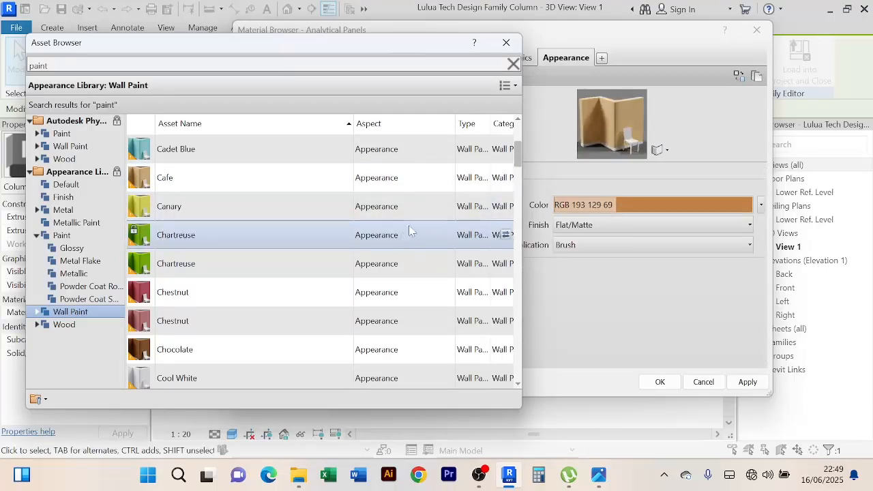
Replace the material's appearance with the Gold wall paint asset and apply the material to the column shaft
scroll(408, 225, "down", 2)
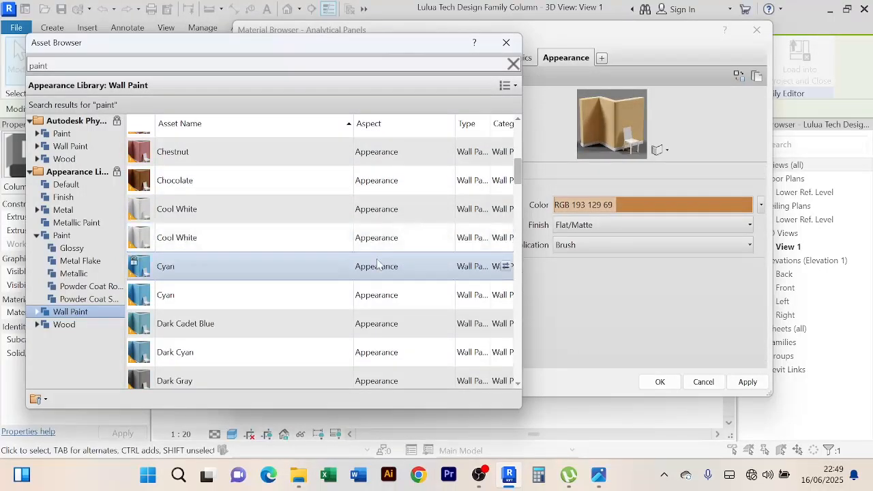
scroll(379, 264, "down", 4)
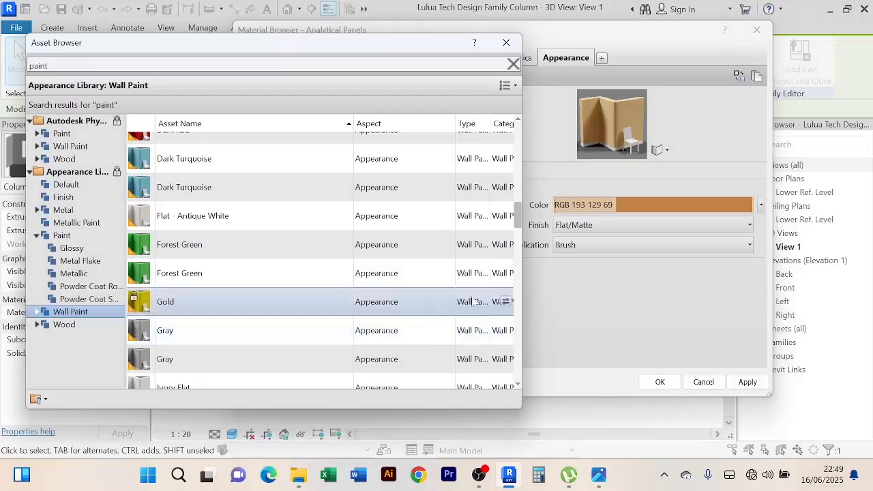
left_click(505, 301)
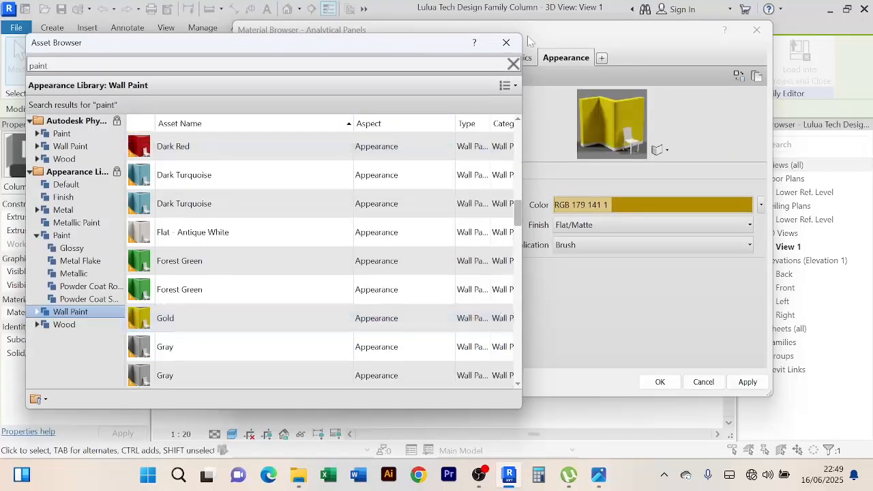
left_click(507, 43)
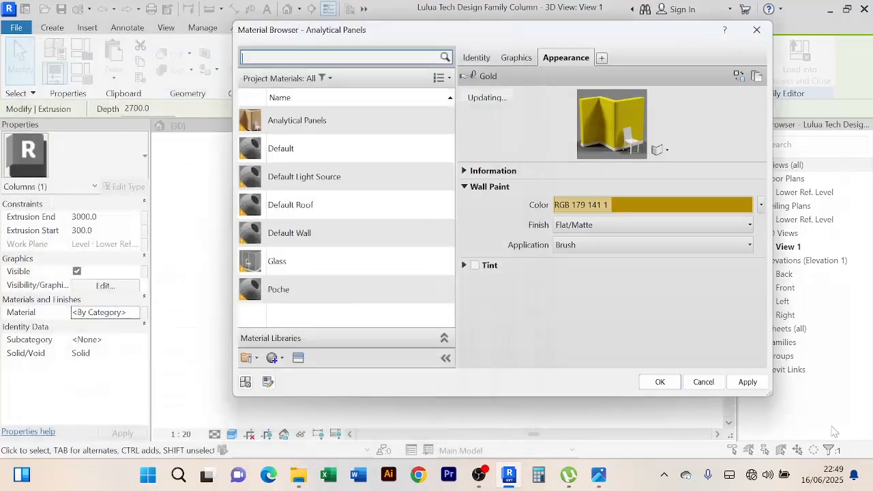
left_click(746, 382)
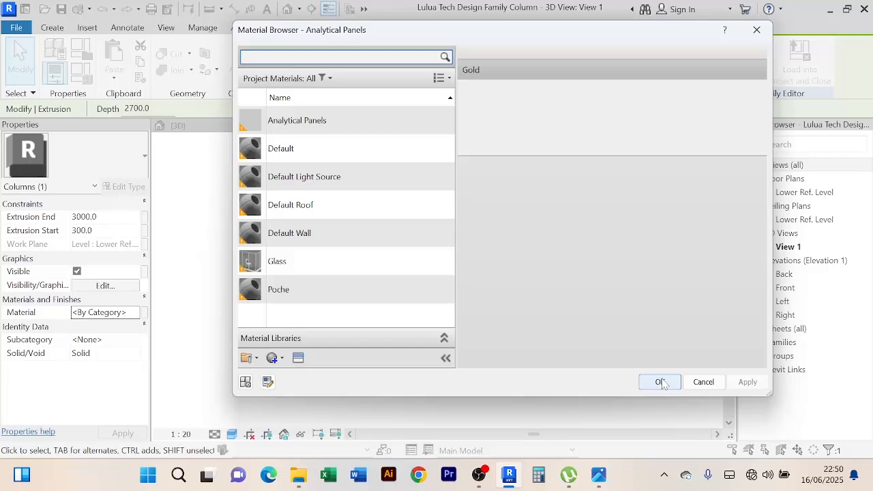
left_click(660, 382)
left_click(549, 272)
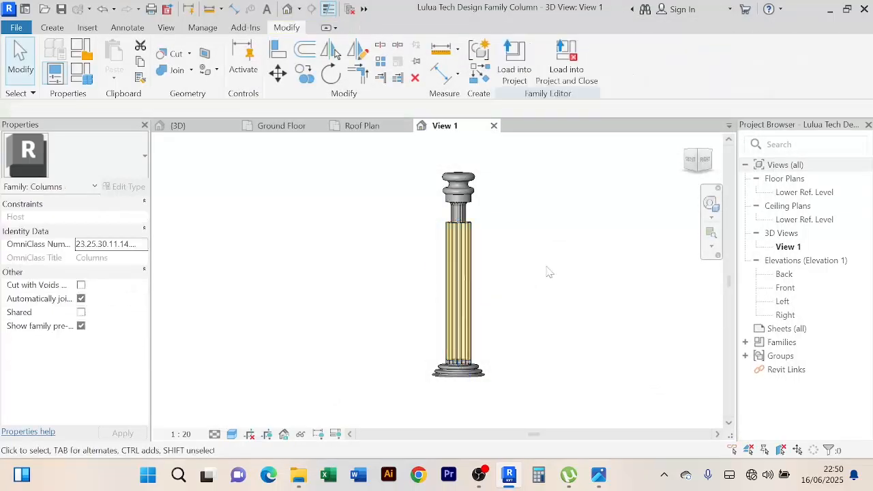
Open the nested capital family at the top of the column for editing
scroll(463, 215, "up", 3)
left_click(457, 203)
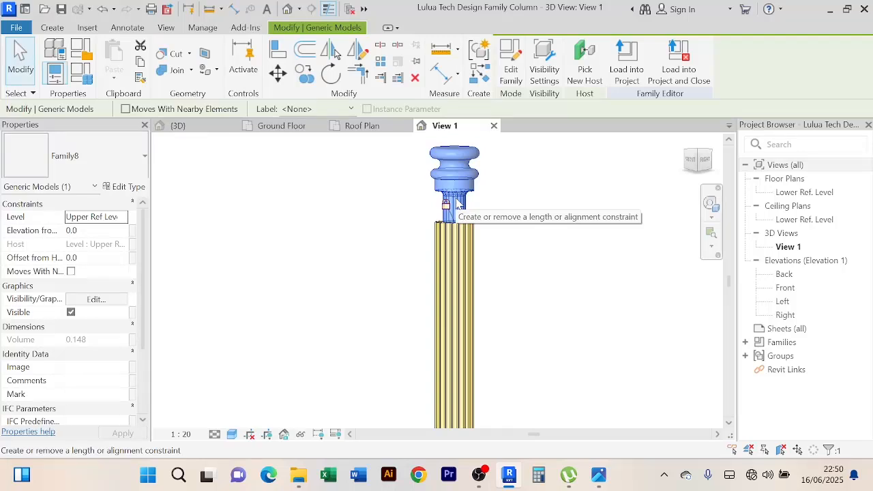
scroll(83, 309, "down", 3)
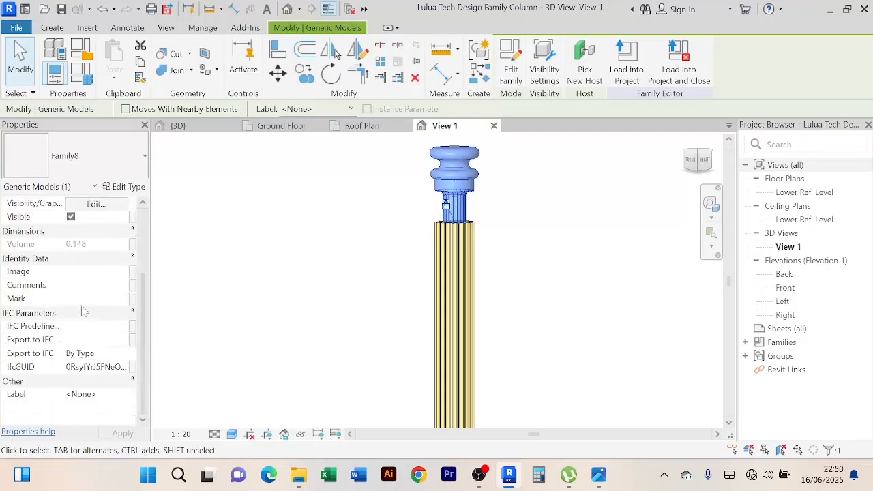
scroll(83, 309, "up", 3)
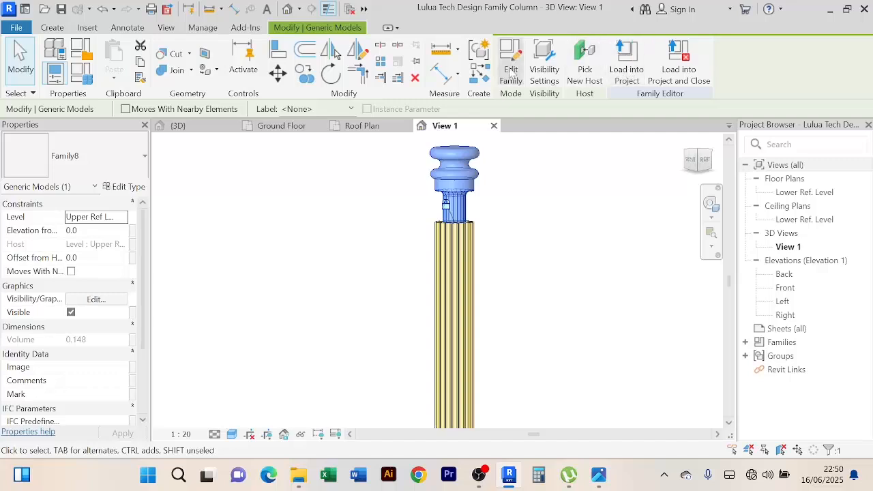
left_click(513, 73)
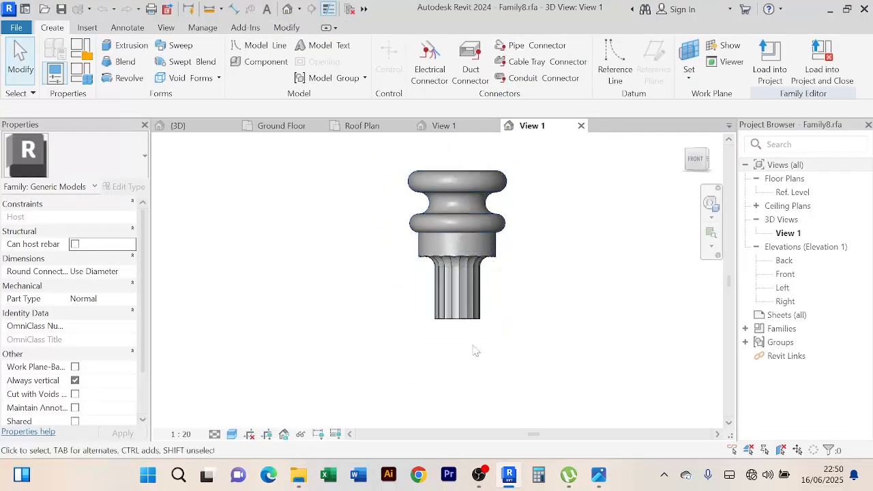
Select the whole capital and filter out the Generic Models (Void) elements, keeping only the solid revolve selected
left_click(458, 313)
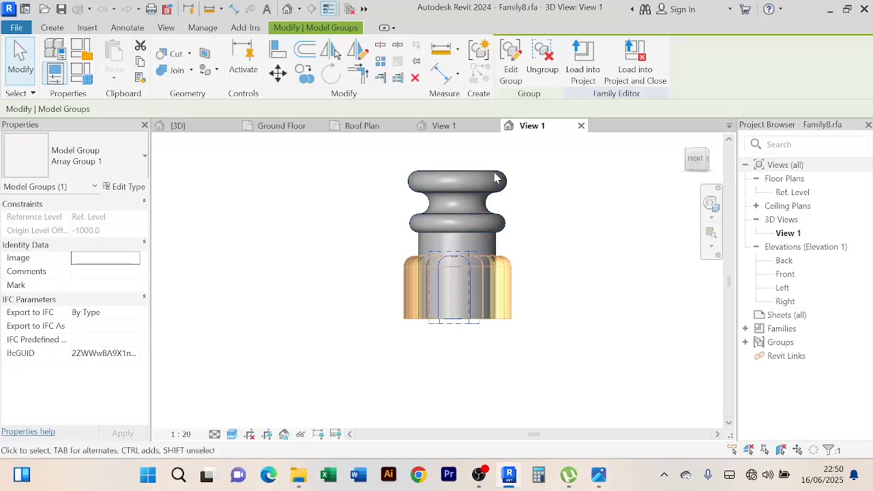
key("Escape")
left_click_drag(532, 351, 398, 176)
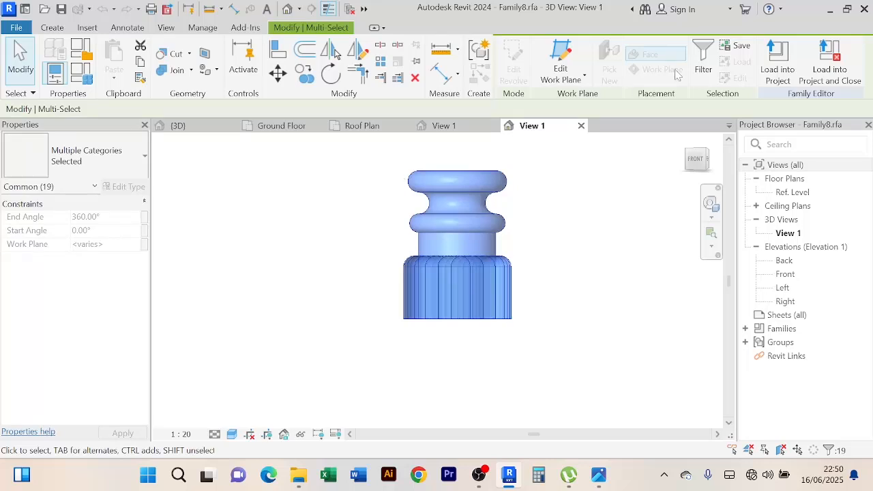
left_click(704, 58)
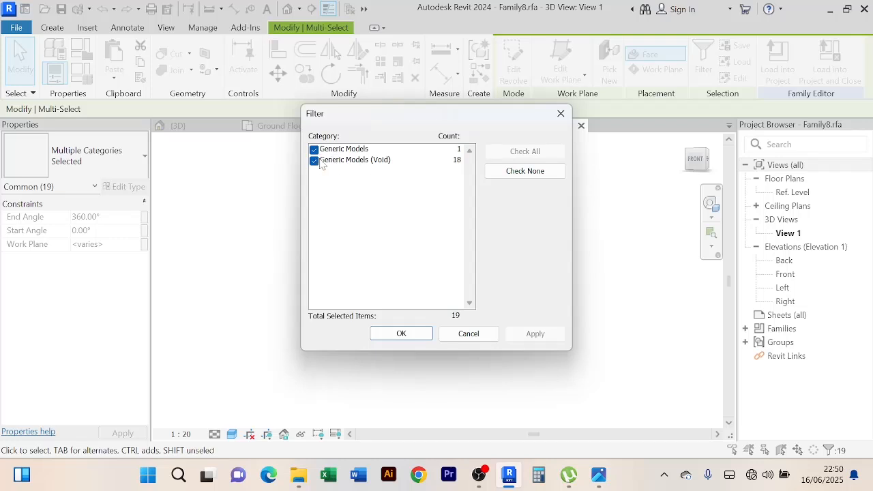
left_click(315, 161)
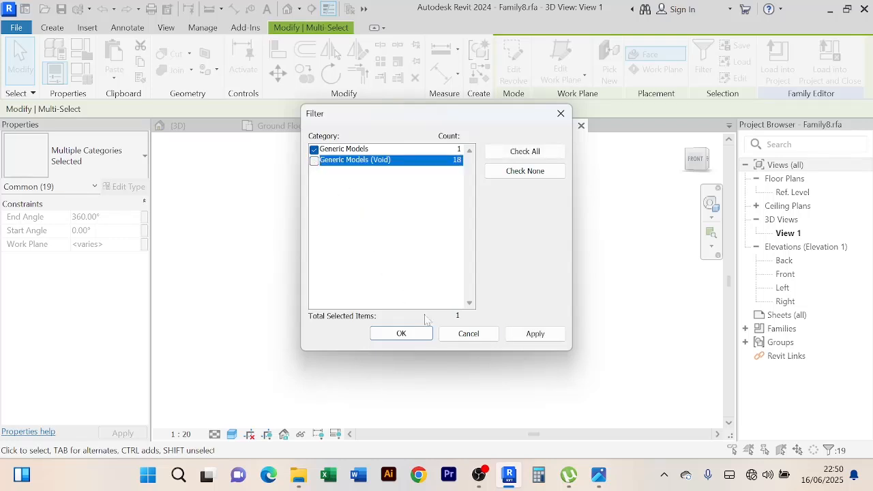
left_click(522, 336)
left_click(401, 333)
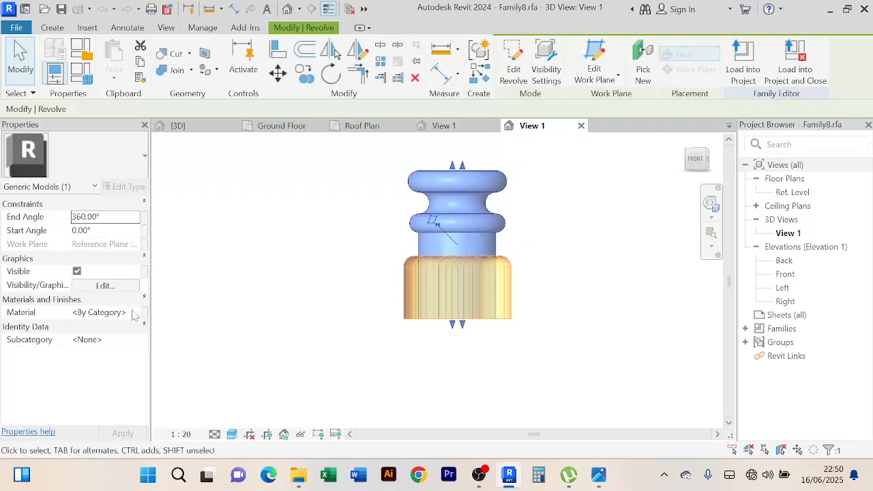
Create a new material for the capital's solid revolve and rename it Brown Color
left_click(109, 312)
left_click(136, 312)
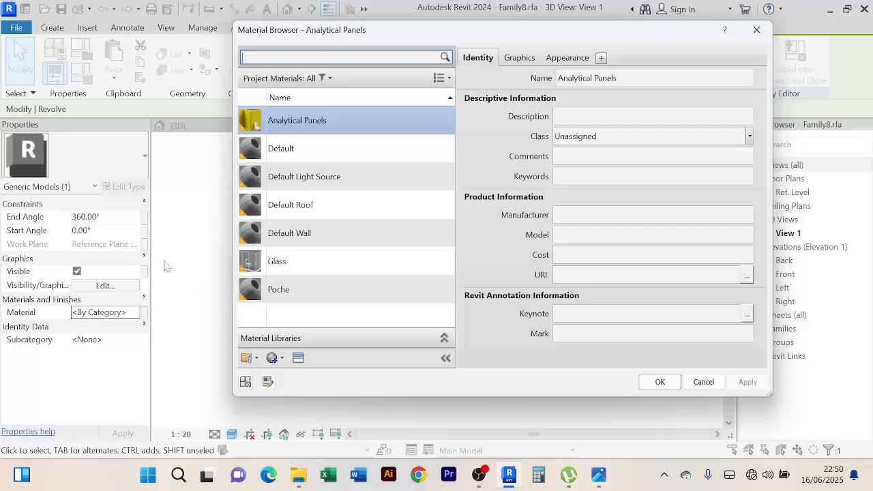
left_click(335, 123)
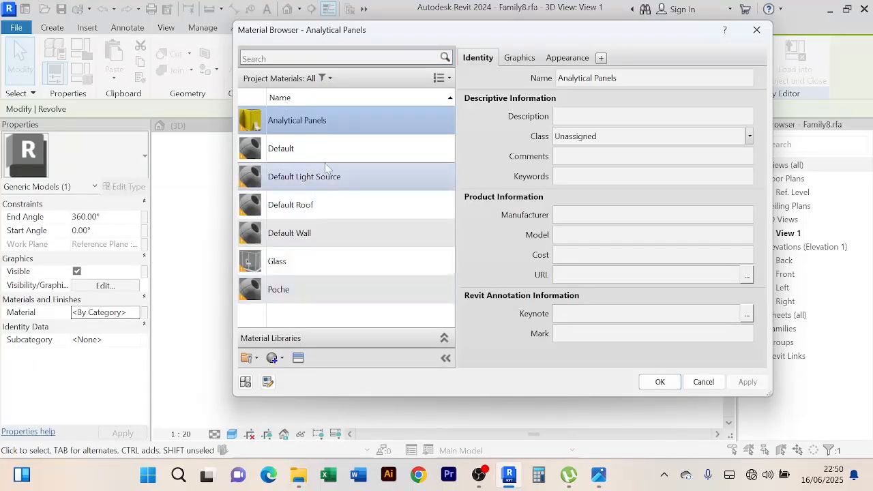
left_click(282, 357)
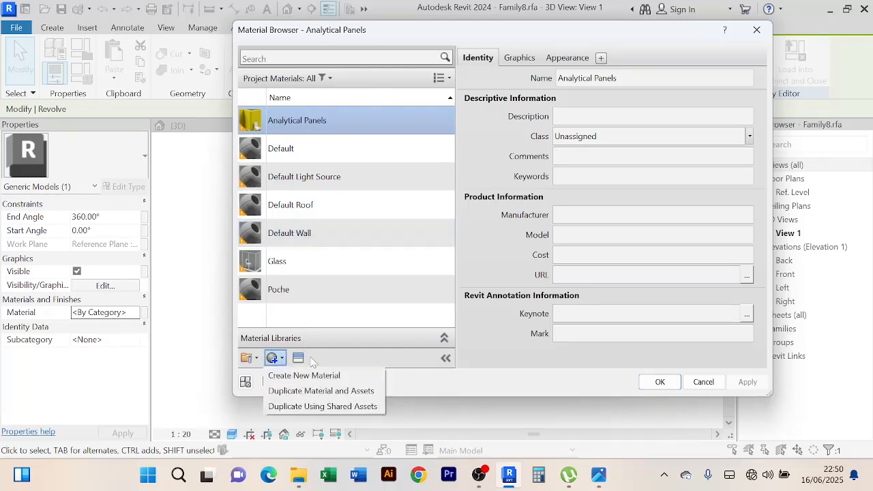
left_click(310, 373)
right_click(308, 202)
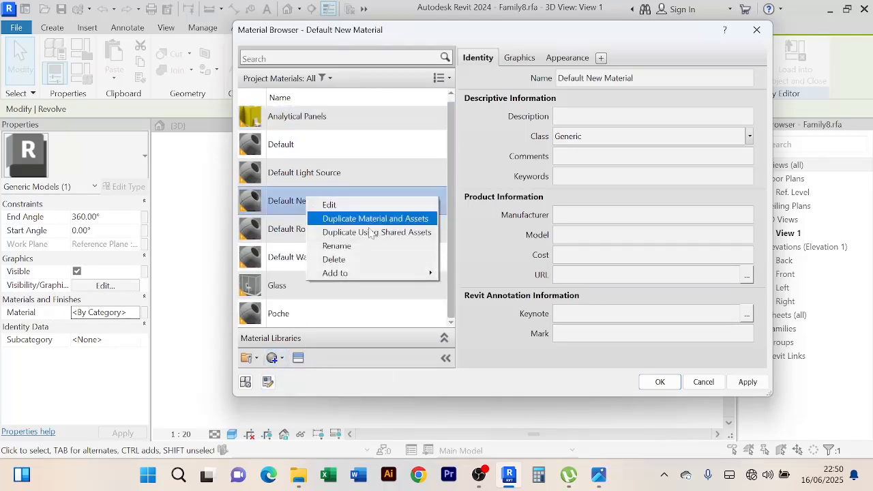
left_click(369, 245)
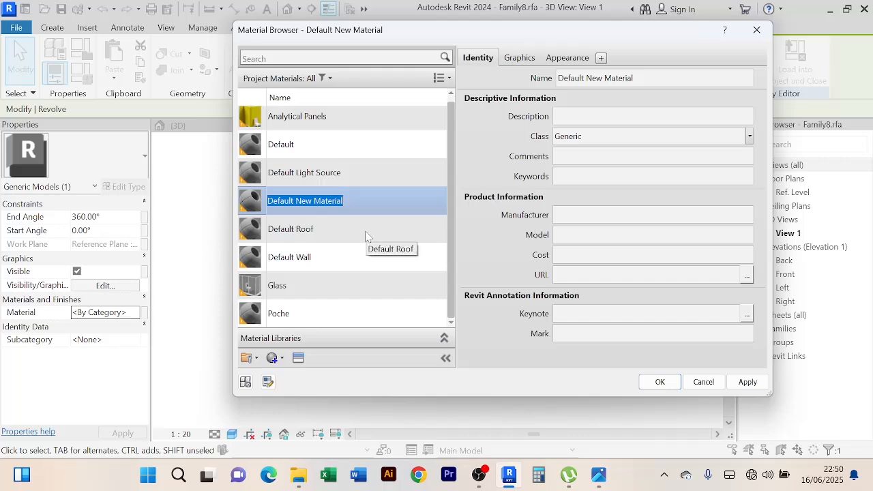
type("B")
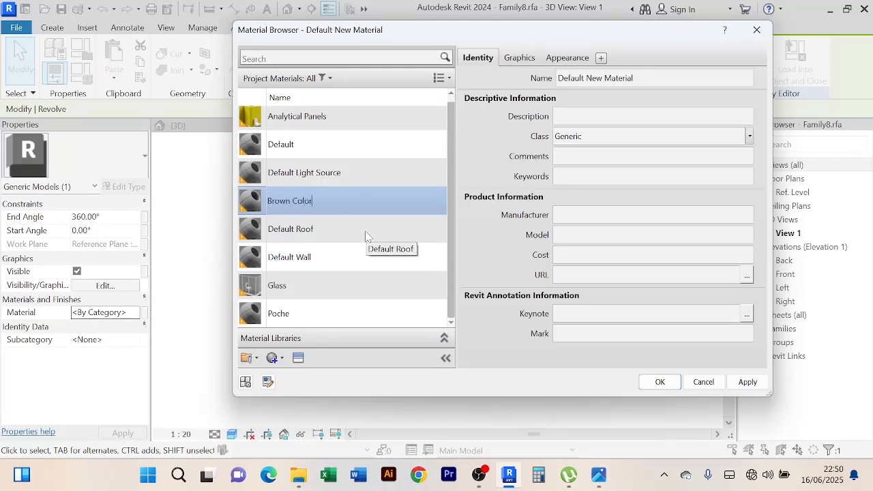
type("rown Color")
Set the Brown Color material's shading color to a golden tone, RGB 208-163-68
left_click(526, 58)
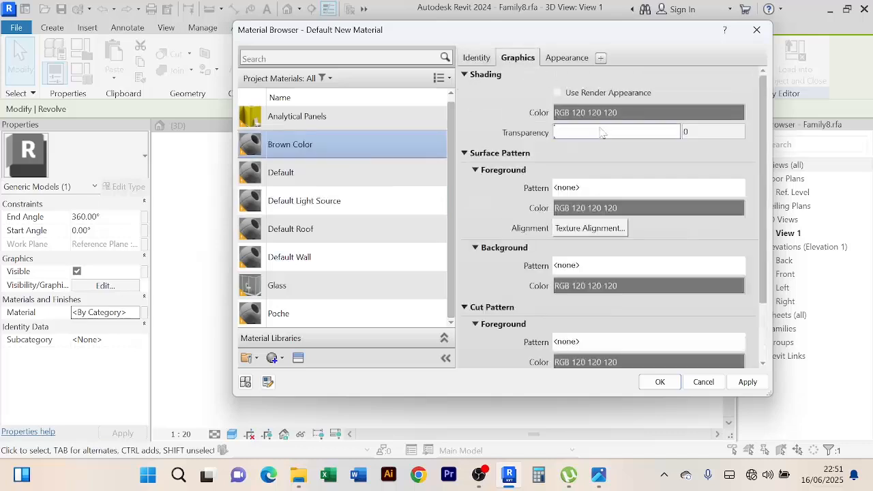
left_click(618, 112)
mouse_move(545, 172)
left_mouse_down()
mouse_move(547, 182)
mouse_move(535, 161)
left_mouse_up()
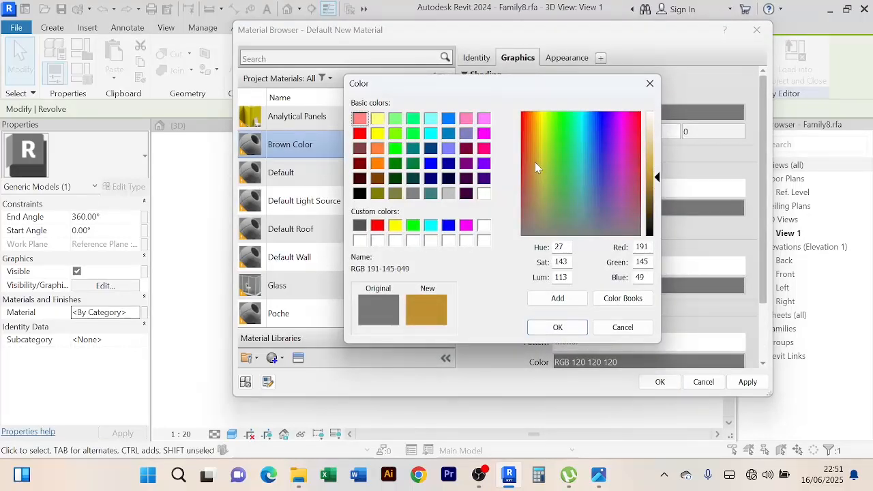
left_click_drag(658, 177, 657, 171)
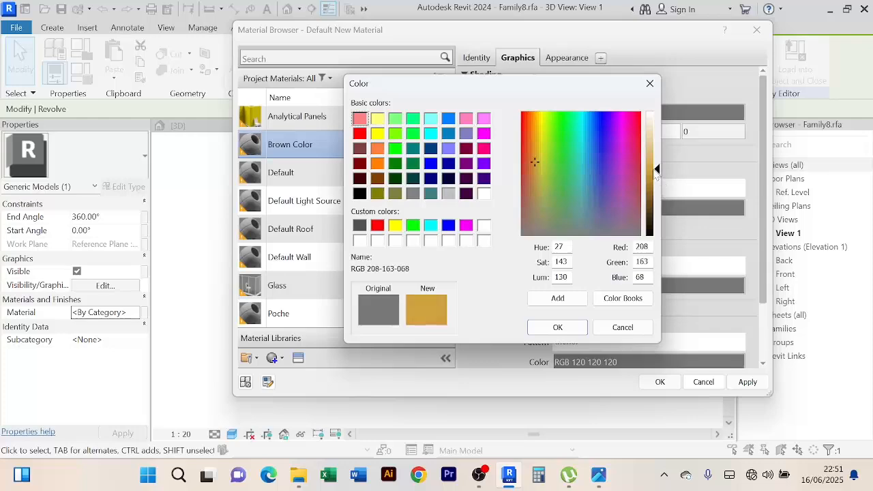
left_click(557, 328)
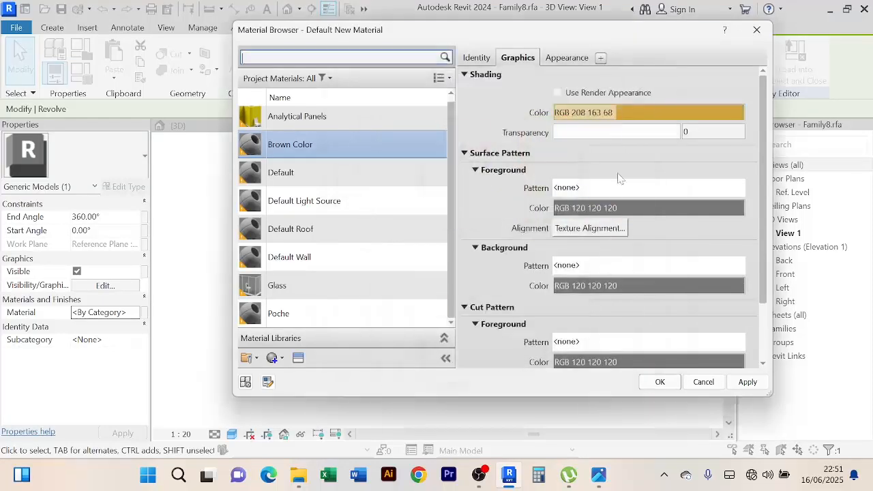
Search the replacement appearance assets for paint and browse the Appearance Library's Paint category
left_click(567, 59)
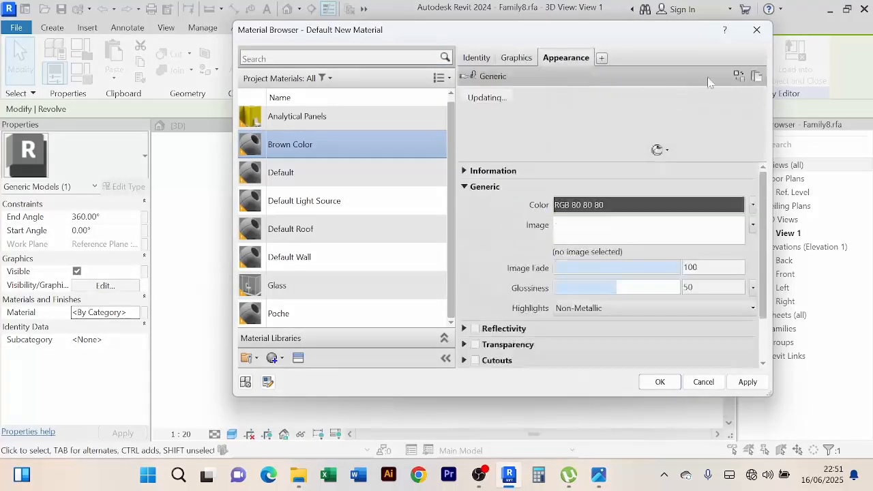
left_click(739, 76)
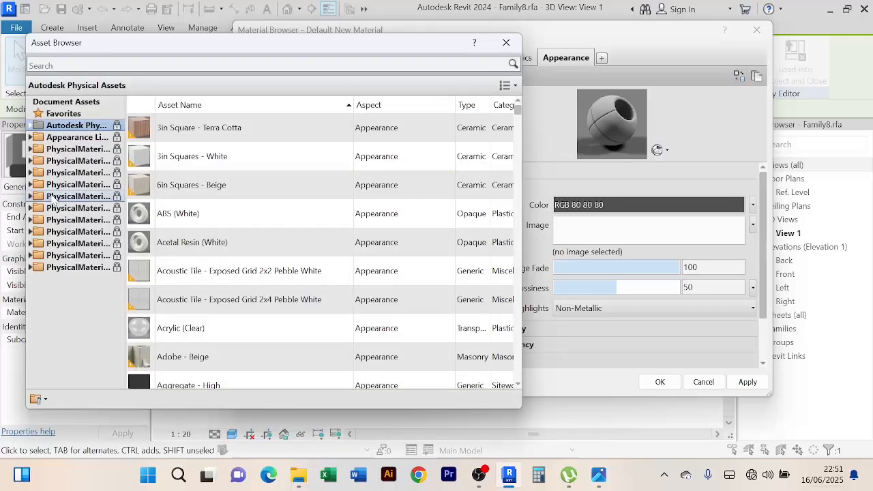
left_click(176, 65)
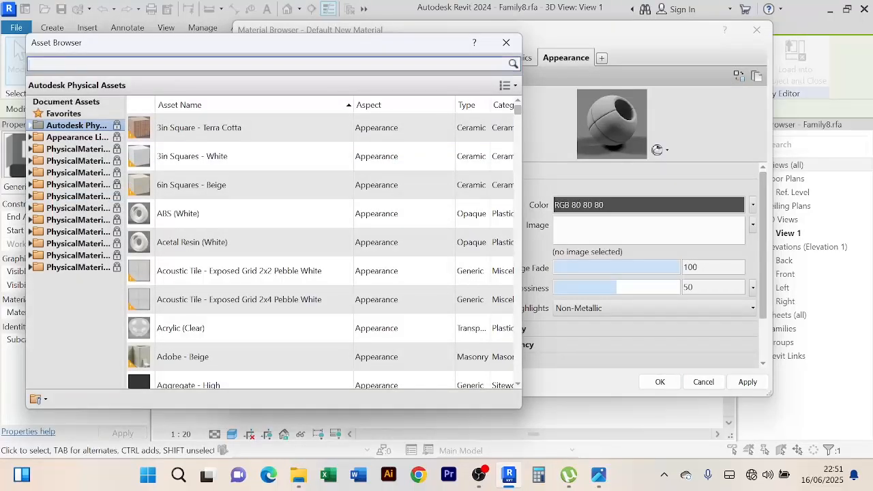
type("paint")
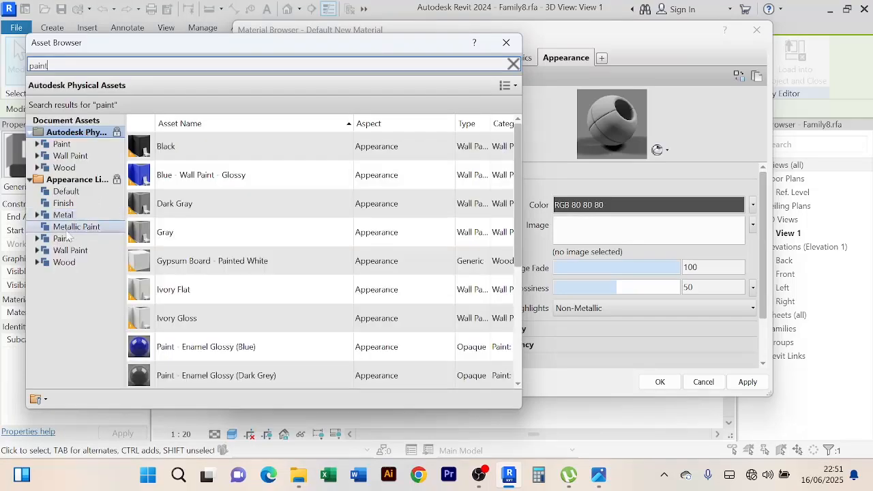
left_click(61, 239)
scroll(296, 233, "down", 3)
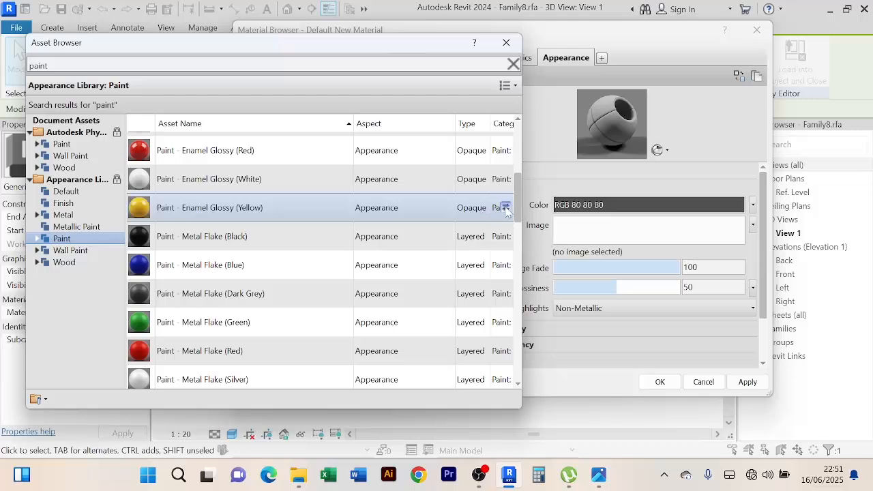
Try Paint - Enamel Glossy (Yellow), settle on Paint - Metal Flake (Yellow) as the appearance, and apply the material to the capital
left_click(505, 208)
scroll(496, 211, "down", 1)
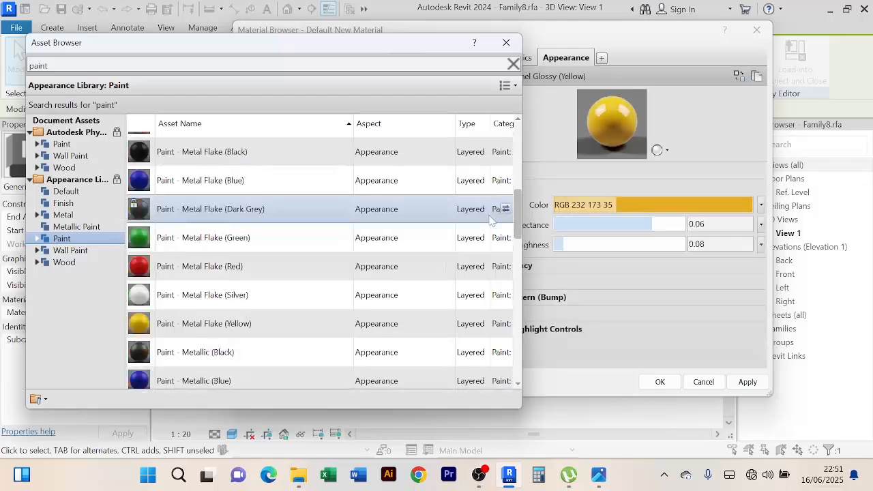
left_click(505, 323)
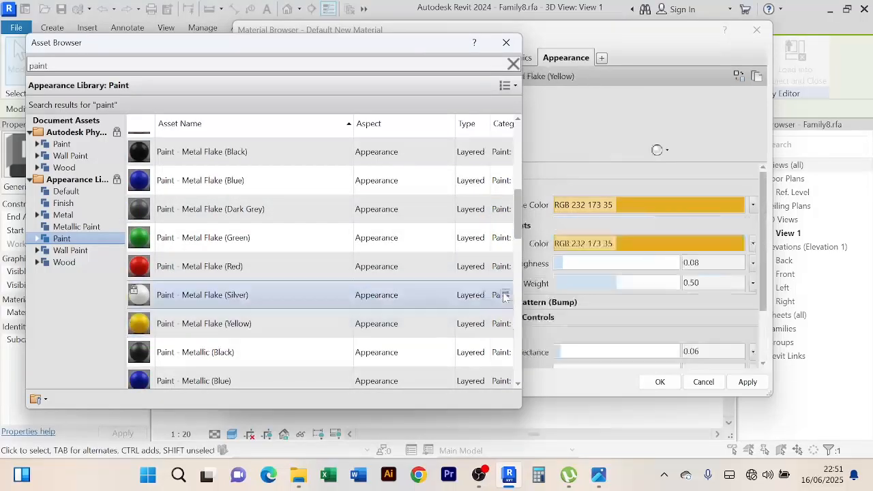
scroll(505, 287, "down", 2)
scroll(504, 273, "up", 1)
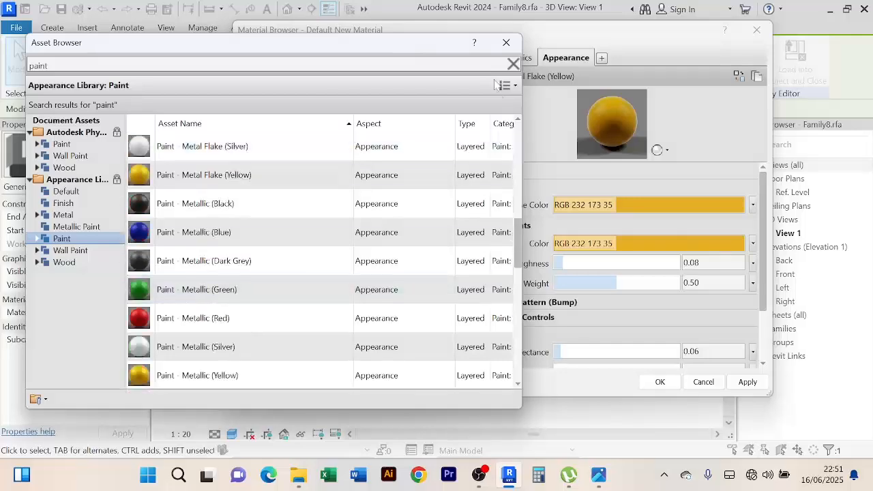
left_click(513, 45)
left_click(747, 382)
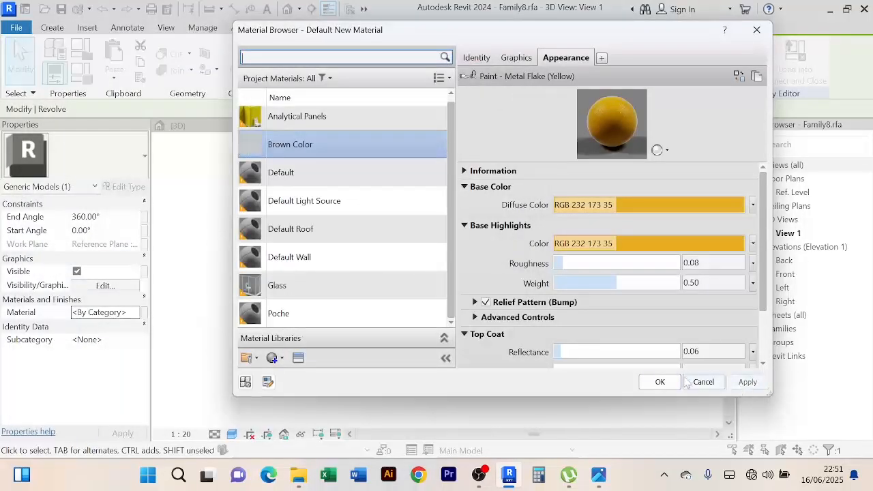
left_click(660, 382)
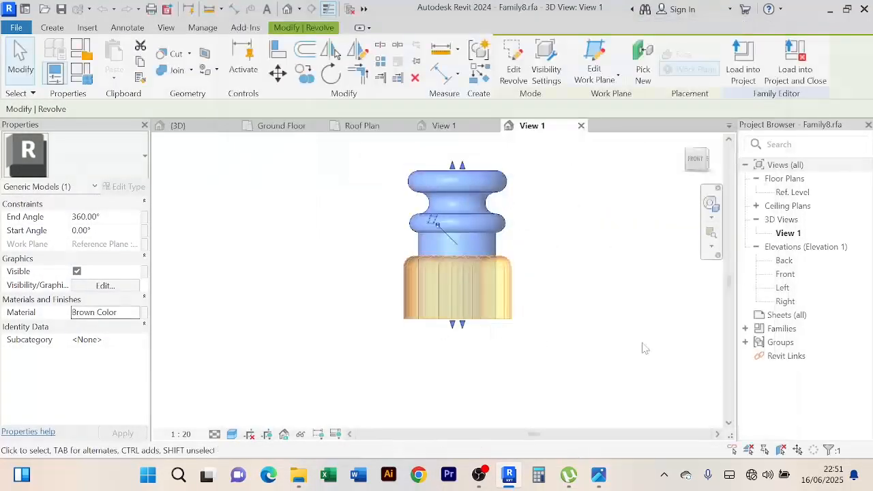
left_click(591, 255)
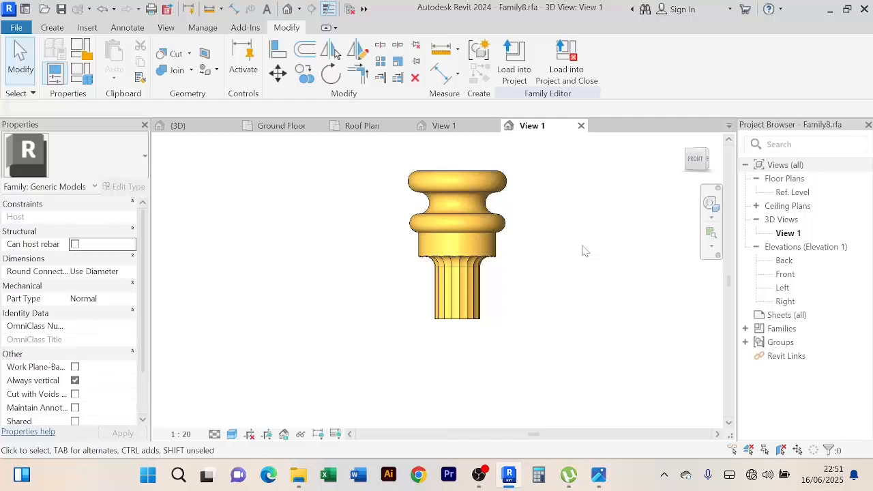
Load the capital family into Lulua Tech Design Family Column.rfa only, overwriting the existing version and its parameter values
left_click(525, 66)
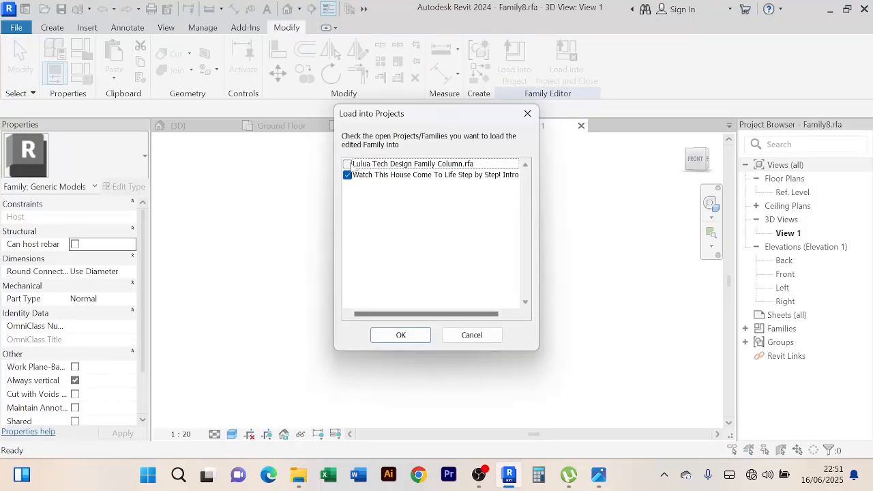
left_click(347, 164)
left_click(347, 175)
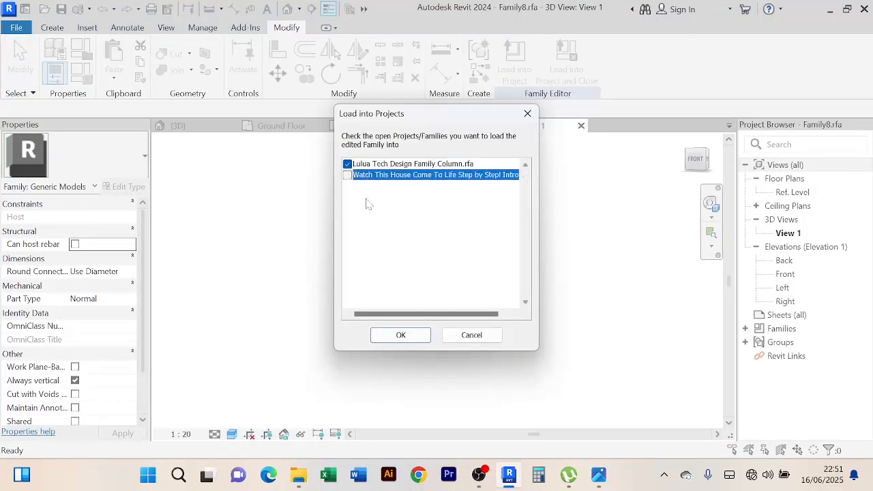
left_click(400, 338)
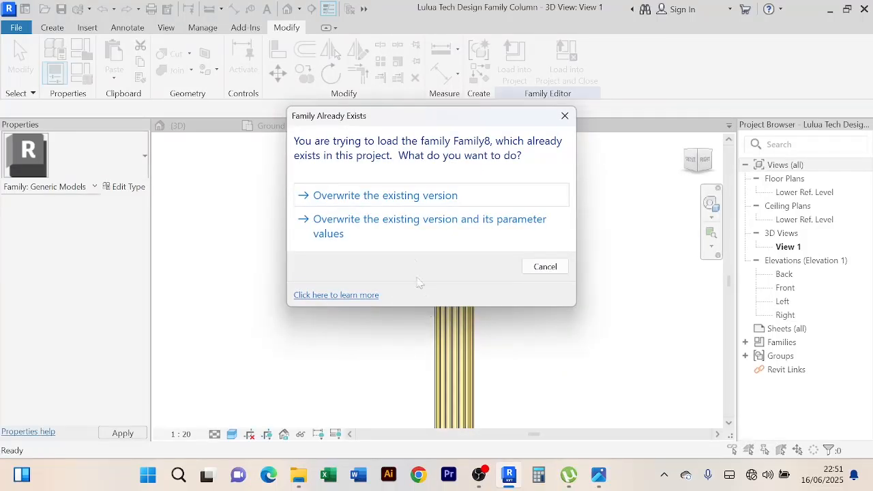
left_click(417, 234)
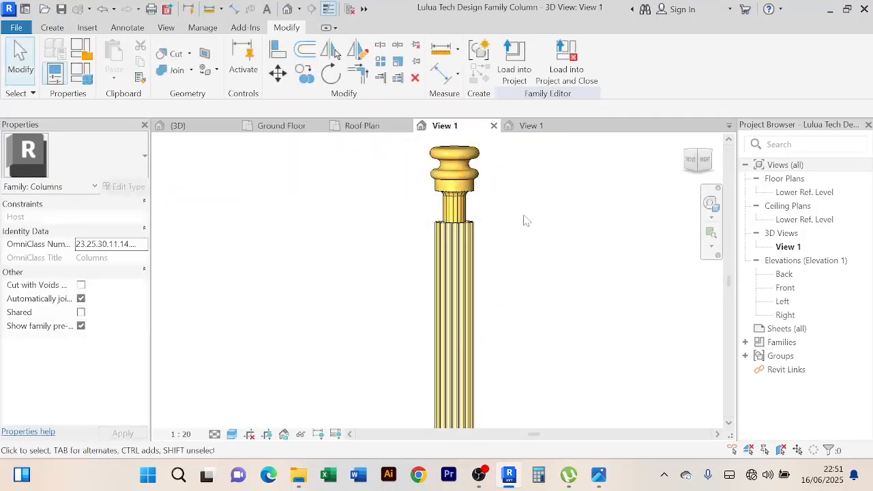
Change the column shaft extrusion's material to Brown Color
scroll(523, 229, "down", 3)
scroll(495, 240, "up", 2)
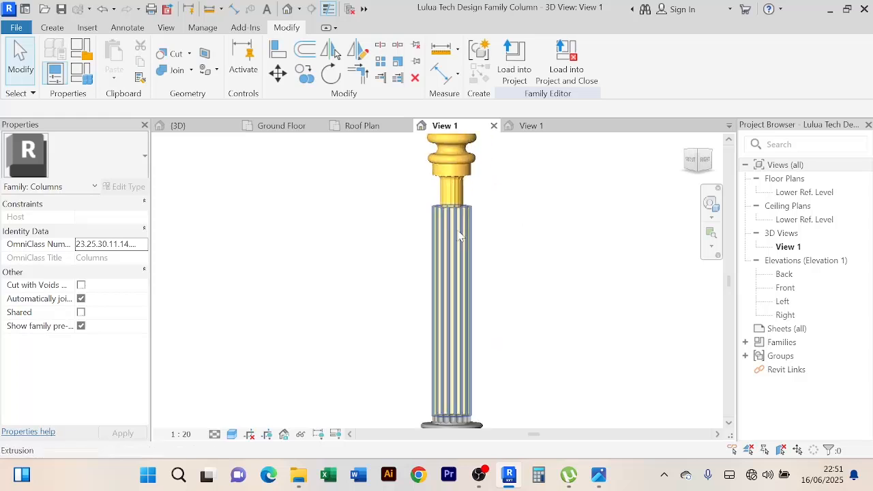
left_click(425, 286)
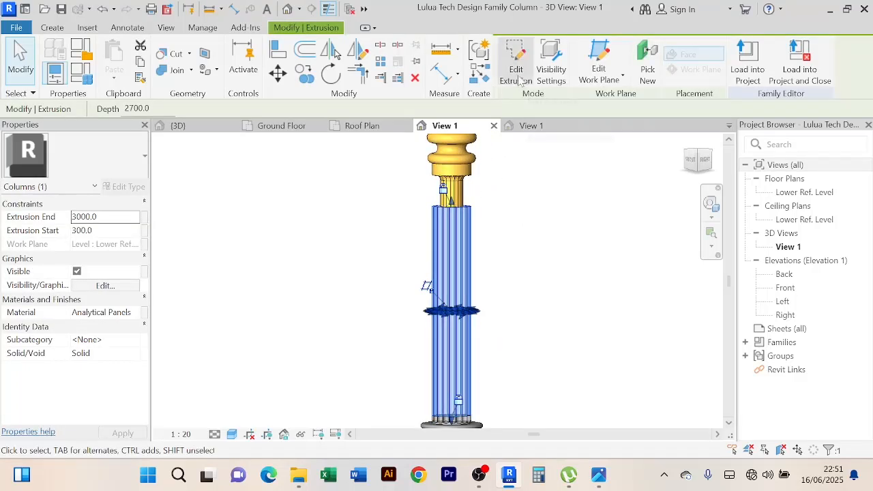
left_click(136, 314)
left_click(135, 311)
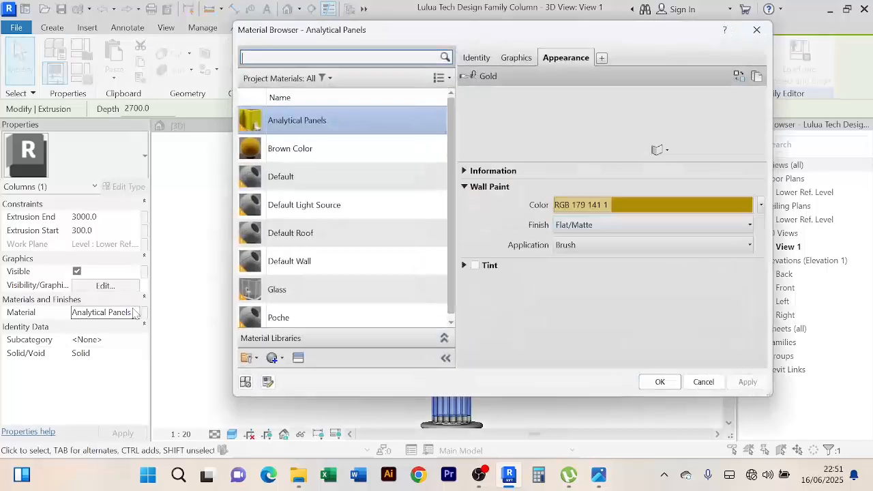
left_click(330, 149)
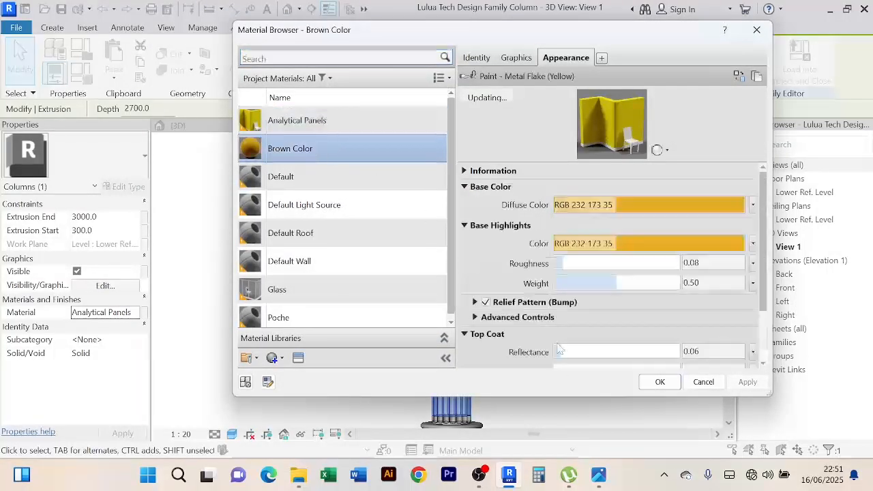
left_click(659, 382)
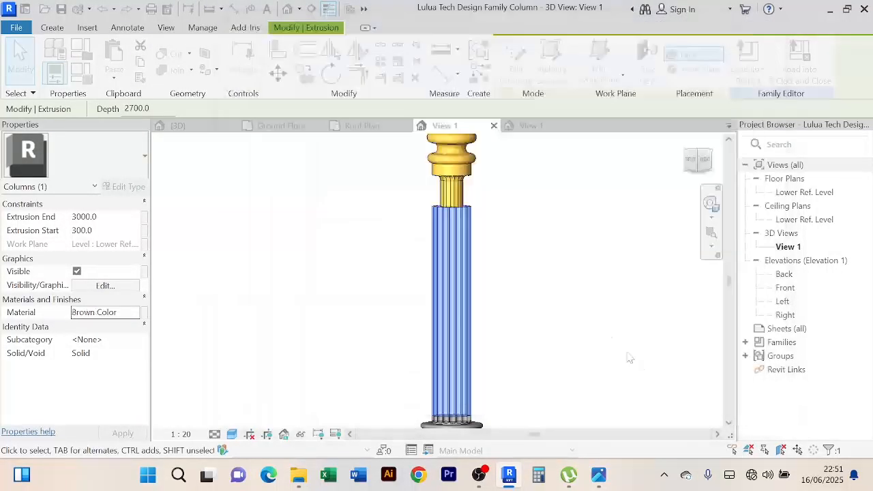
left_click(579, 314)
Open the nested base family at the foot of the column for editing
middle_click_drag(587, 318, 571, 230)
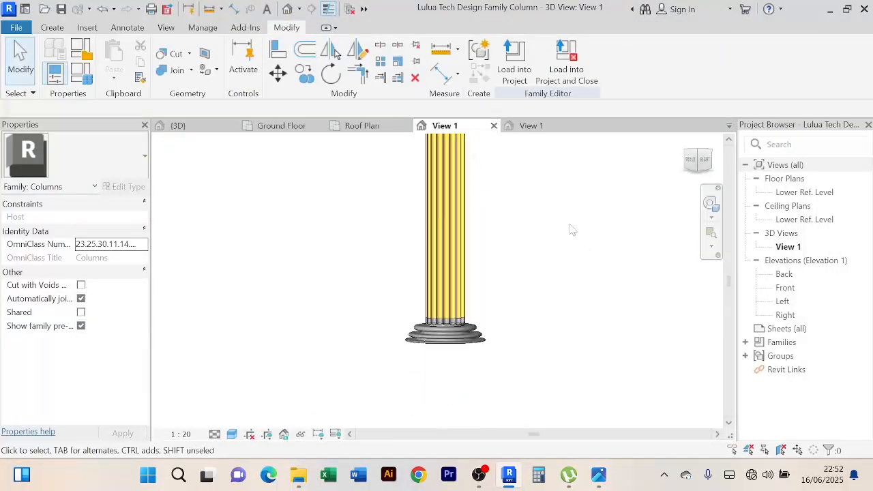
left_click(481, 347)
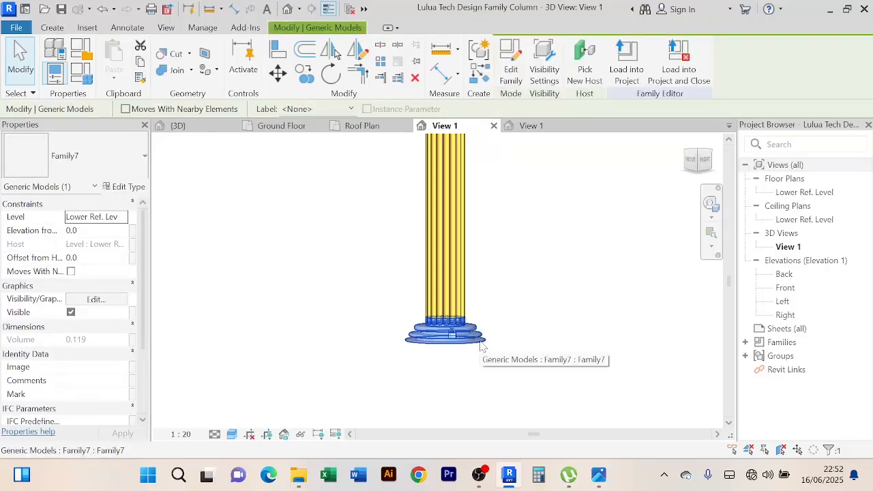
left_click(518, 72)
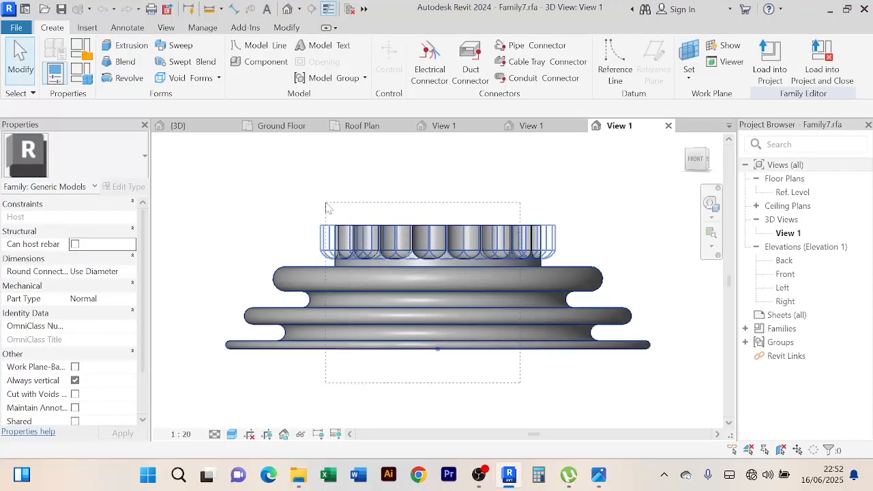
Select all the base geometry and filter it to Generic Models only, excluding Array and Generic Models (Void)
left_click_drag(327, 209, 325, 208)
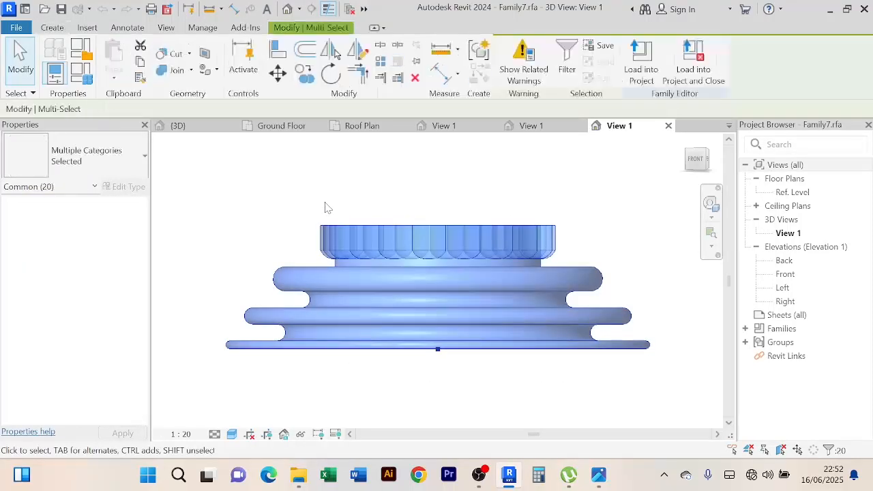
left_click(567, 60)
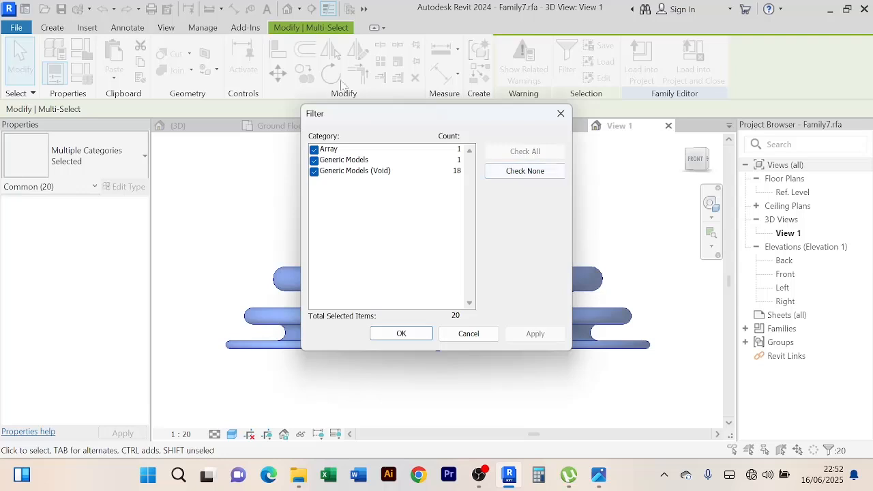
left_click(314, 149)
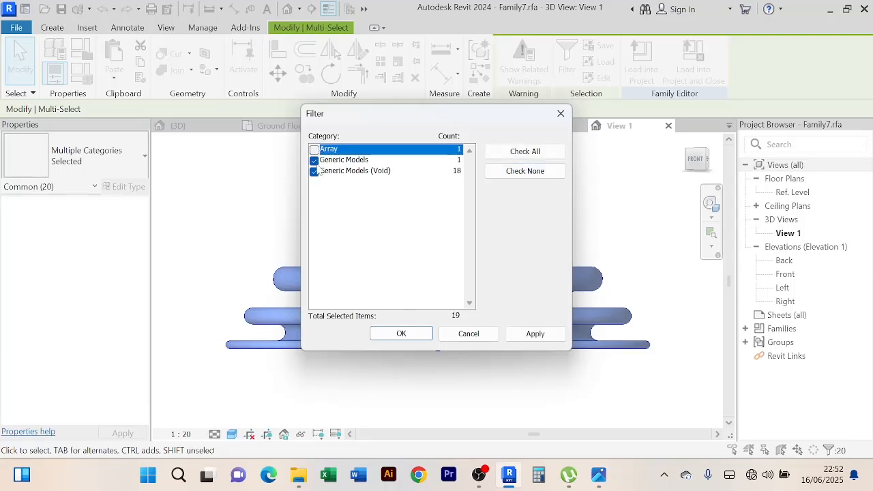
left_click(314, 171)
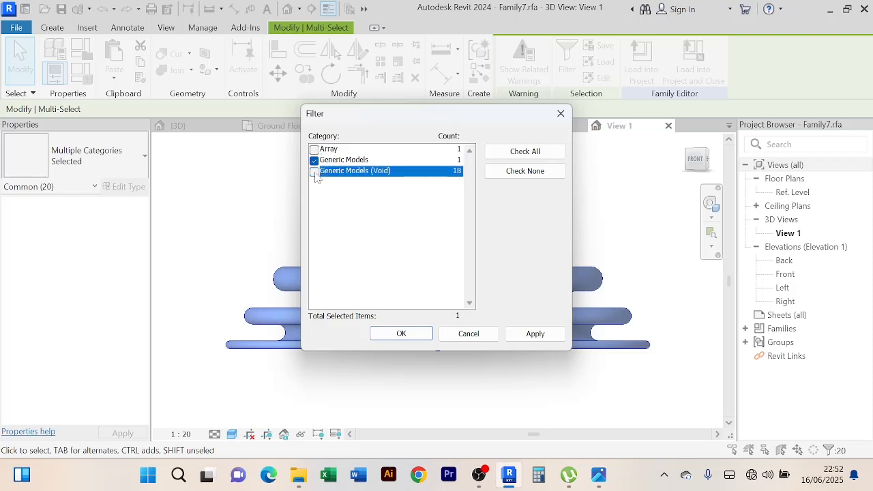
left_click(537, 335)
left_click(401, 337)
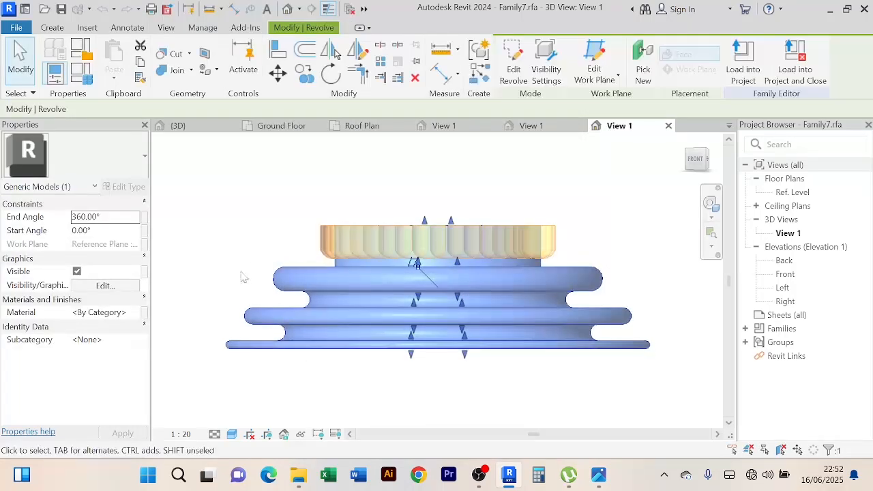
Search the base revolve's materials for brown, then create a new material named Brown Color
left_click(135, 315)
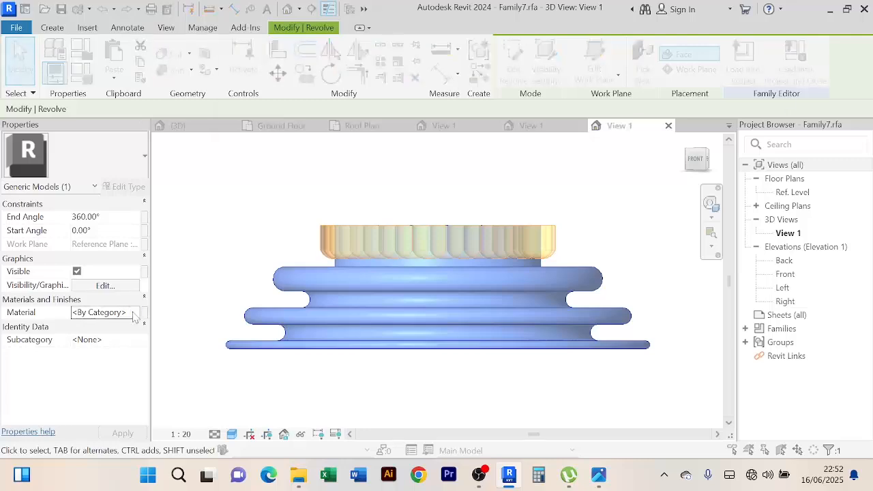
left_click(135, 314)
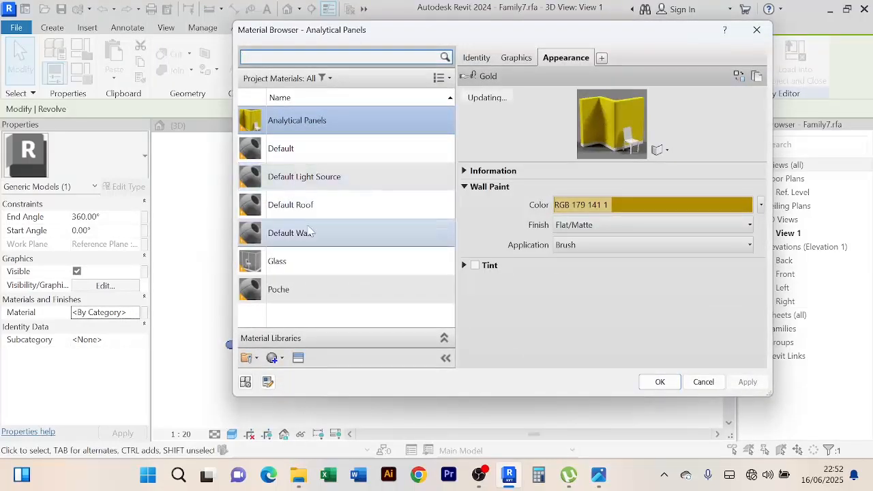
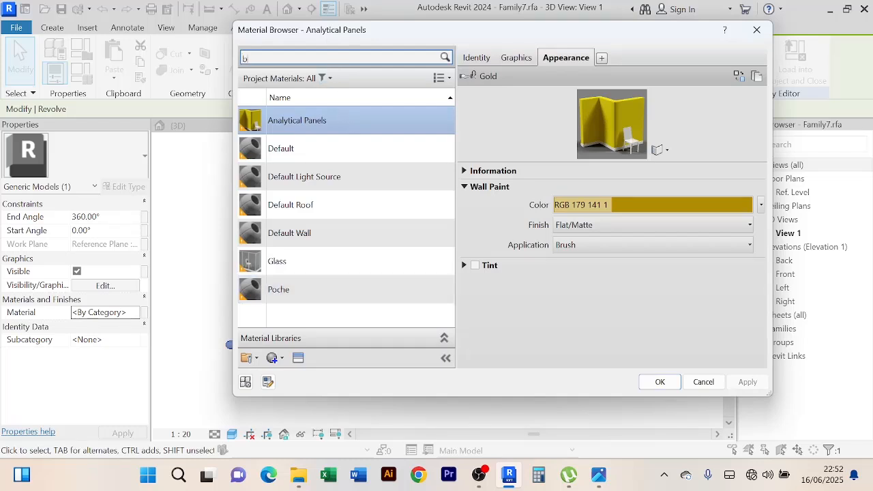
type("wn")
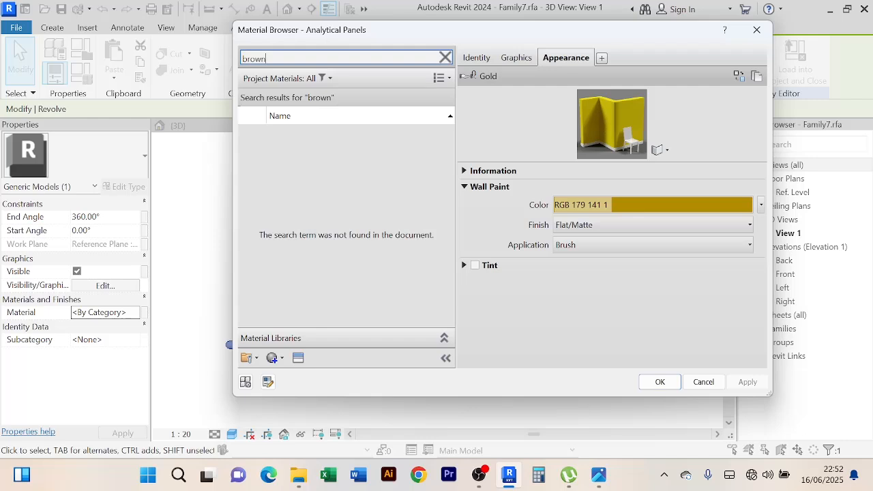
key("BackSpace")
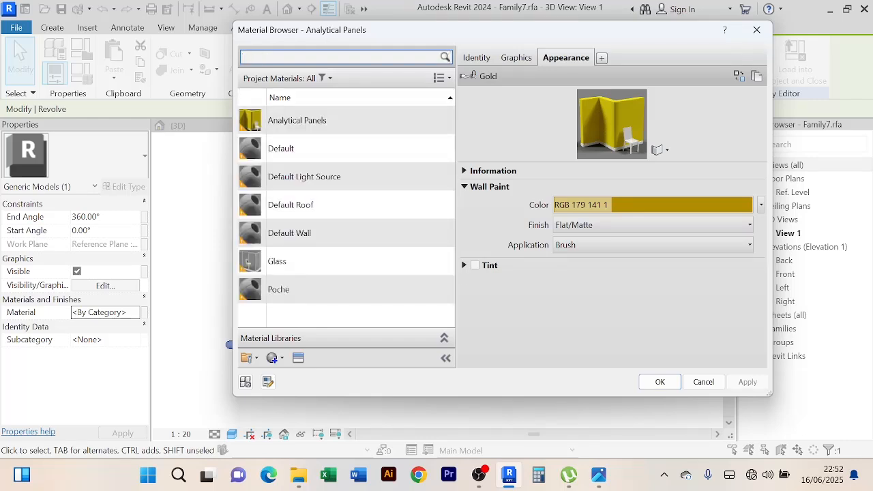
left_click(273, 358)
left_click(301, 376)
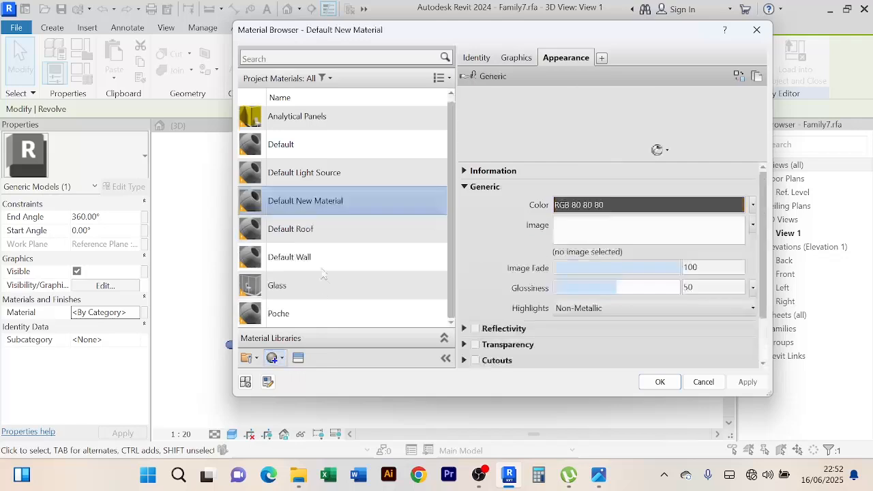
right_click(325, 202)
left_click(367, 250)
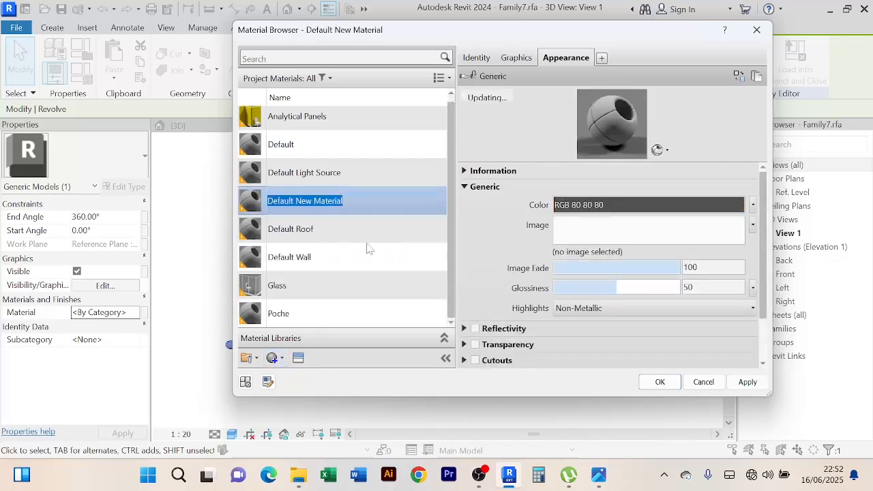
type("Brown Color")
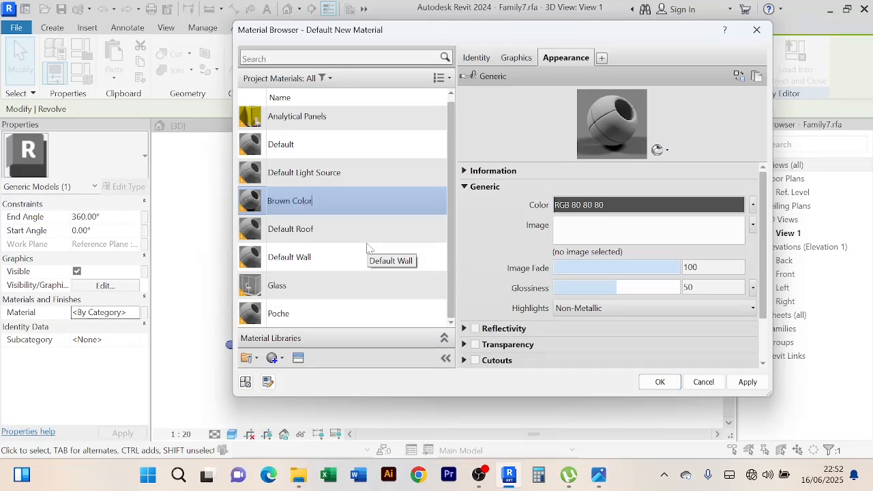
Set the Brown Color material's shading color to RGB 190-166-050
left_click(516, 58)
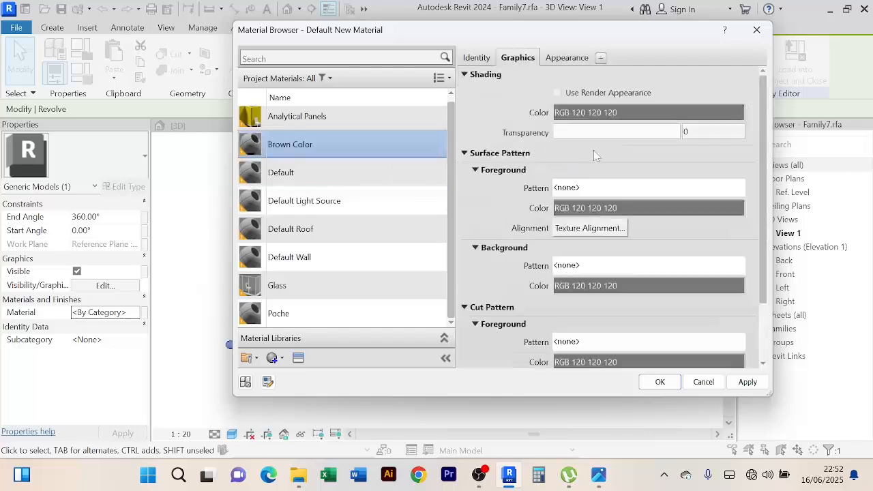
left_click(616, 113)
left_click(542, 180)
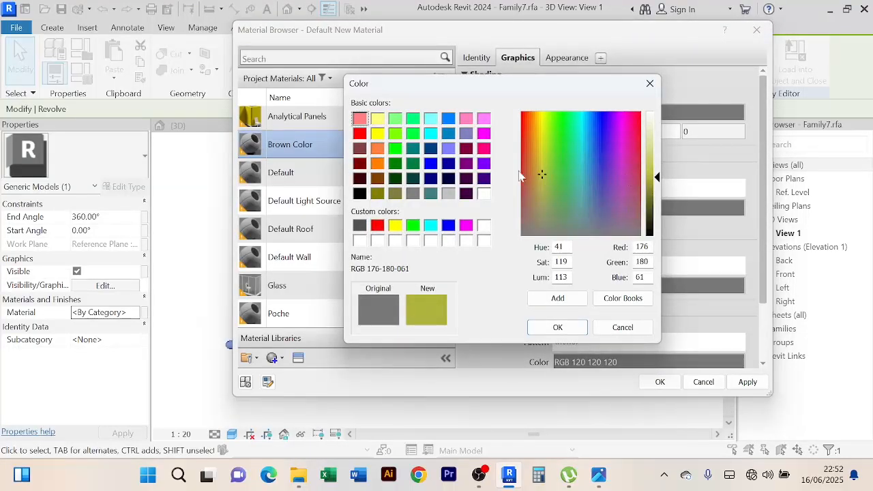
mouse_move(538, 175)
left_mouse_down()
mouse_move(540, 142)
mouse_move(538, 162)
left_mouse_up()
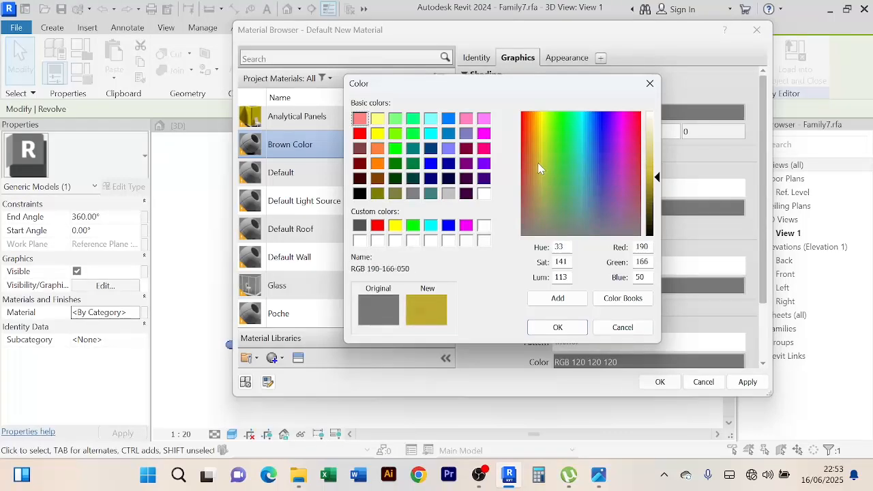
left_click(557, 328)
Search the replacement appearance assets for paint and list the Paint category of the Appearance Library
left_click(570, 60)
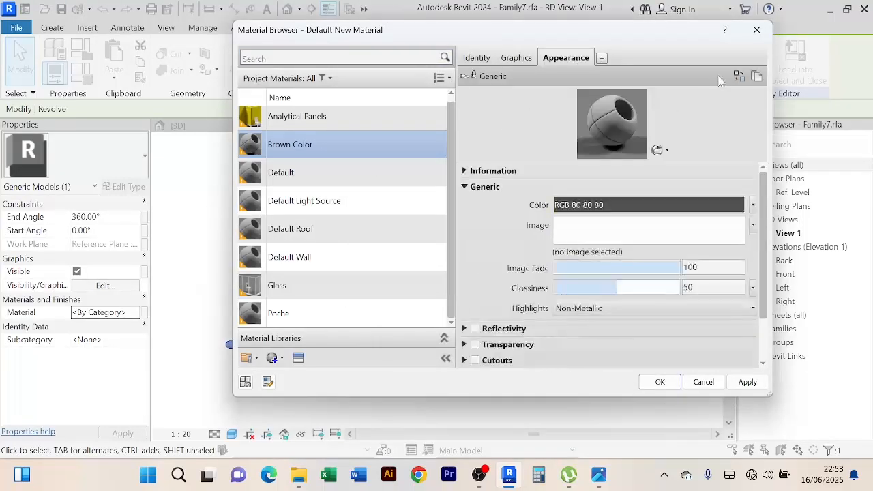
left_click(737, 74)
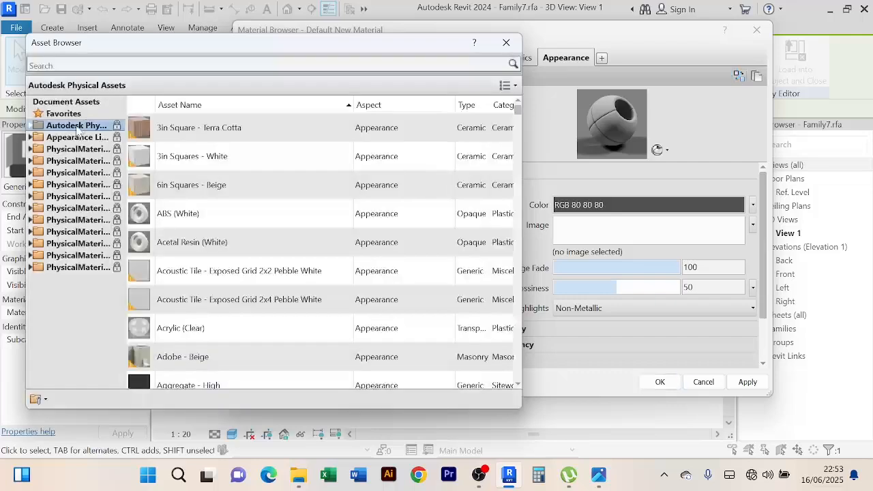
left_click(78, 65)
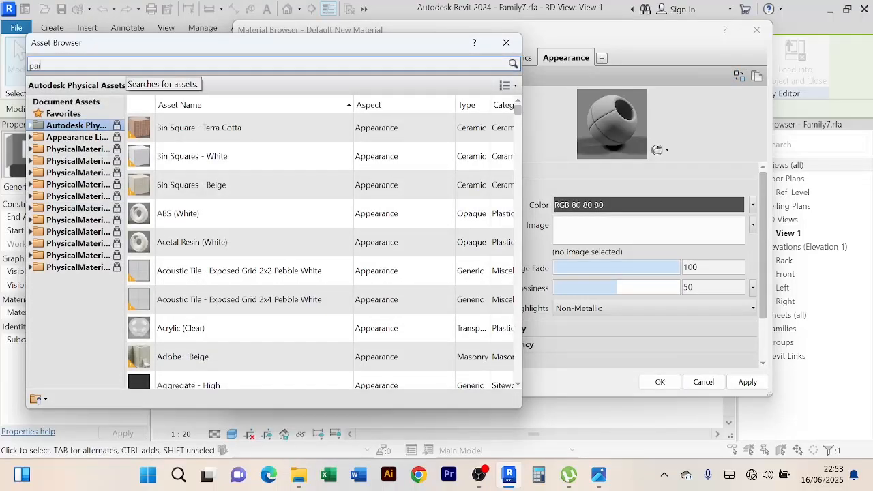
key("Return")
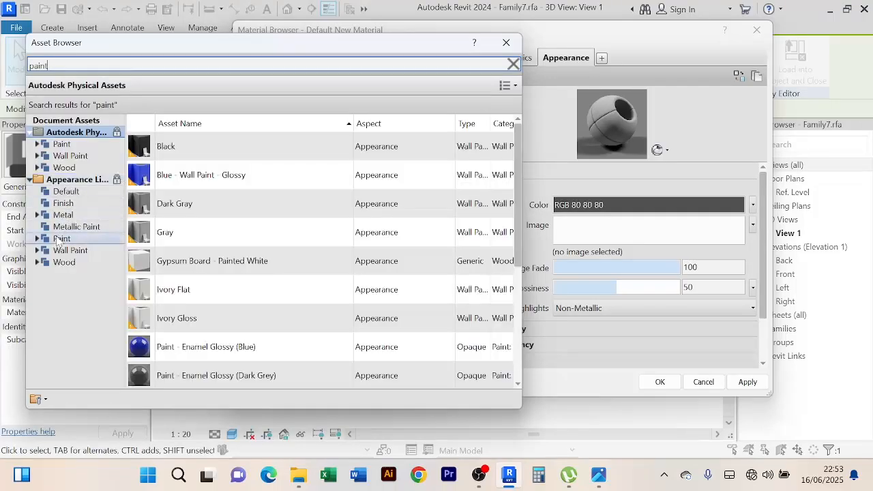
left_click(39, 238)
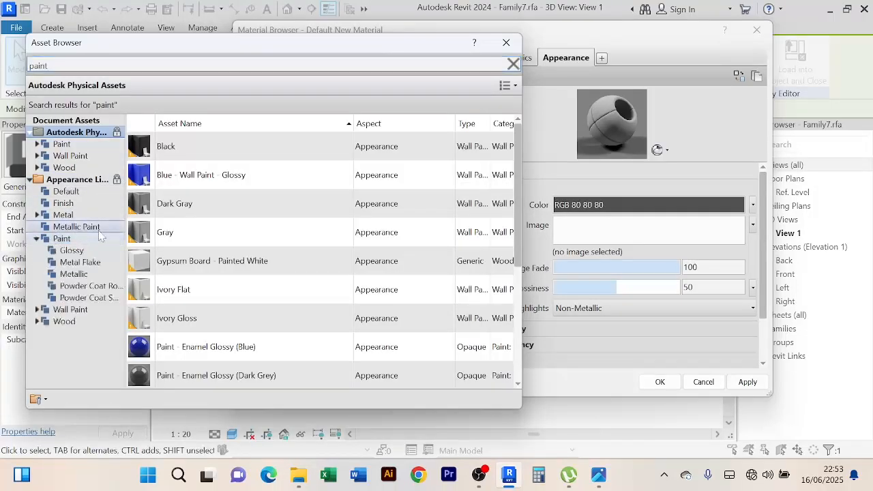
left_click(61, 238)
scroll(319, 205, "down", 3)
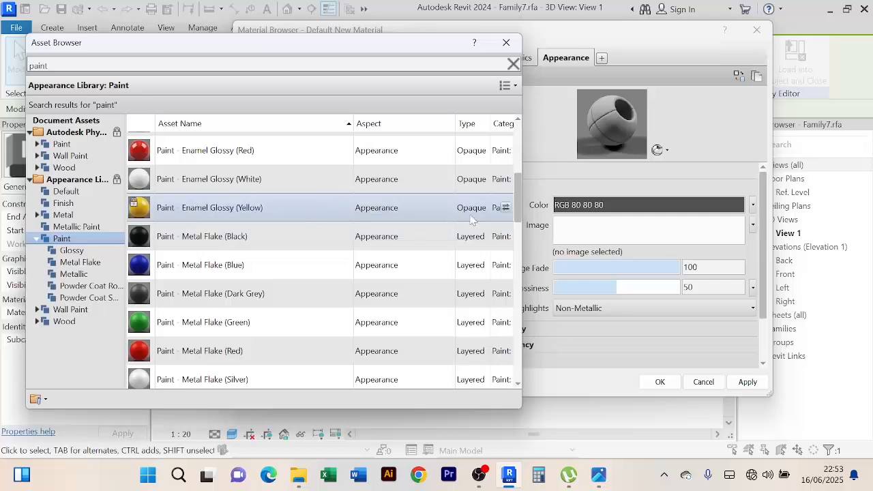
Try Paint - Enamel Glossy (Yellow), settle on Paint - Metal Flake (Yellow) as the appearance, and apply Brown Color to the base revolve
left_click(505, 208)
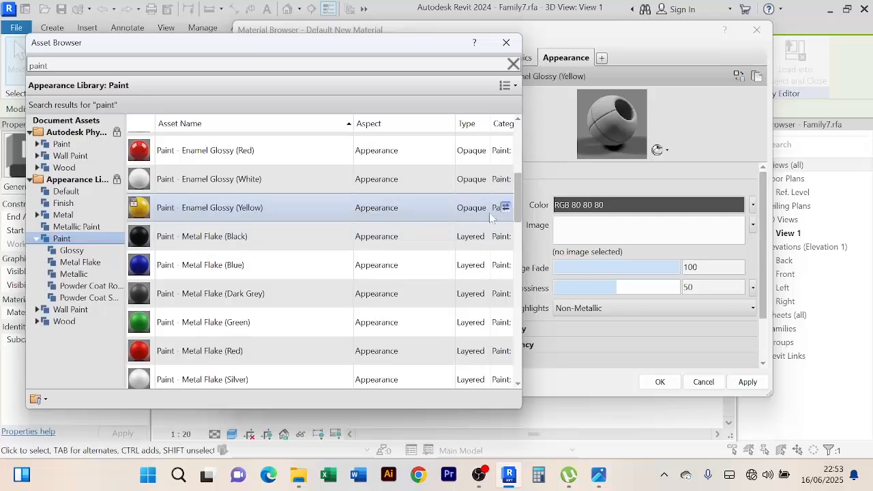
scroll(512, 232, "down", 2)
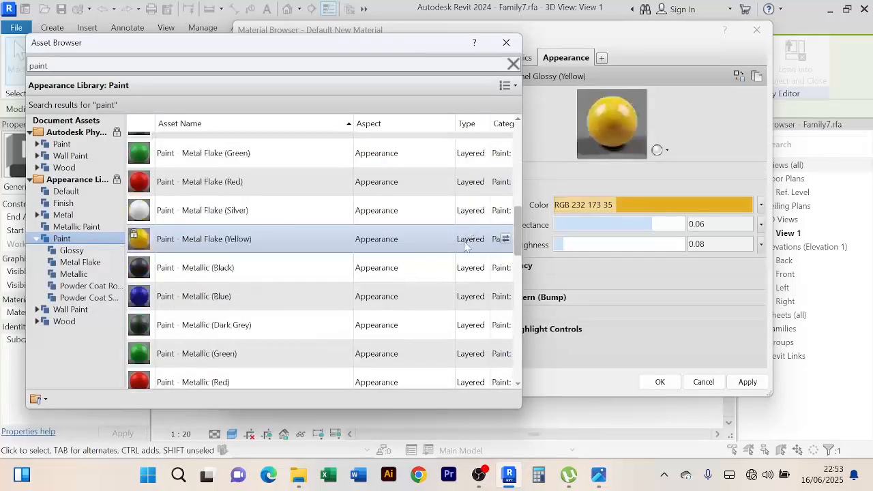
left_click(506, 239)
left_click(506, 43)
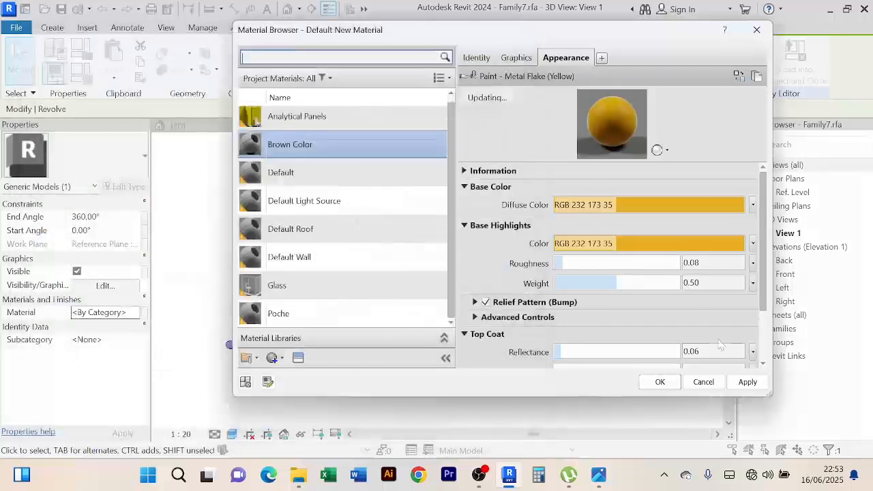
left_click(748, 382)
left_click(660, 382)
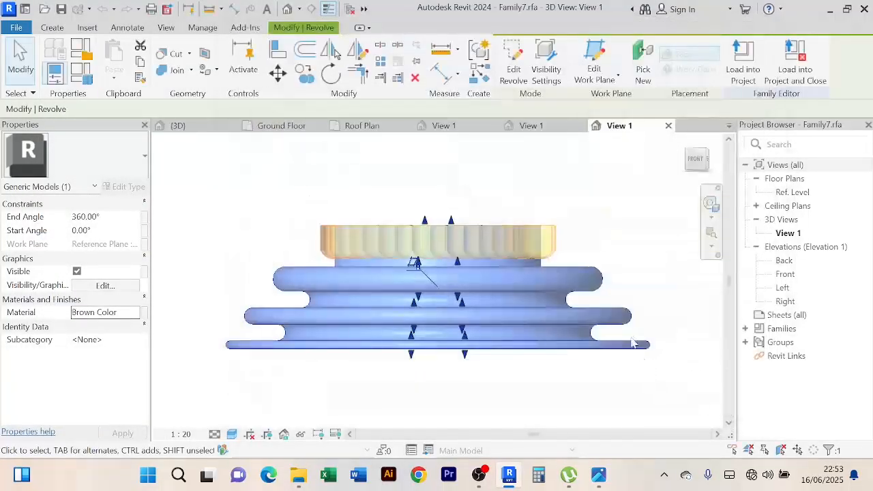
left_click(573, 203)
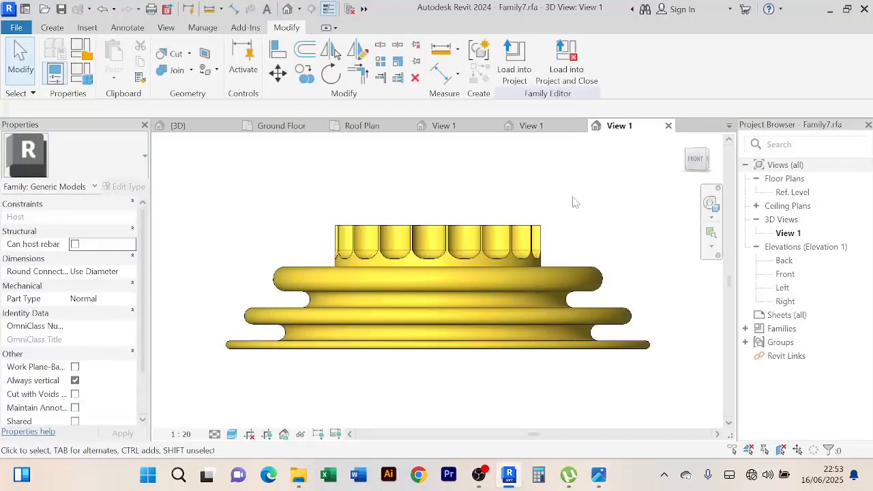
Load the base family into Lulua Tech Design Family Column.rfa, overwriting the existing version and its parameter values
left_click(514, 62)
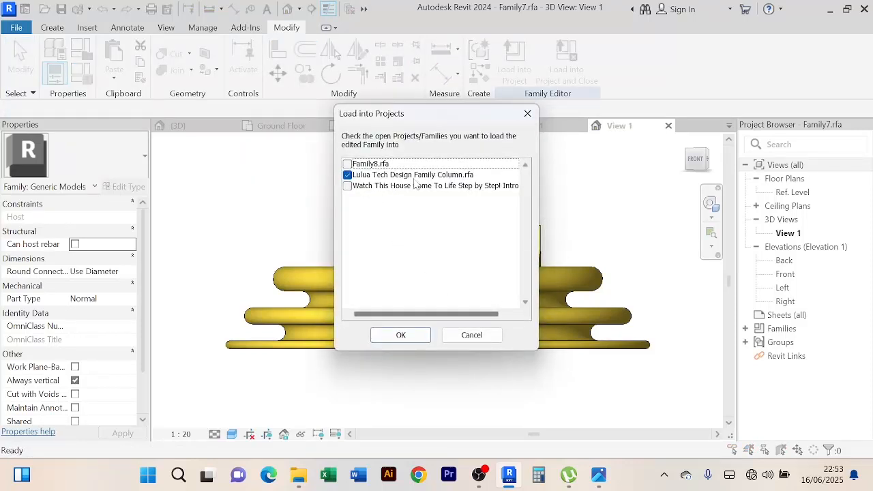
left_click(400, 336)
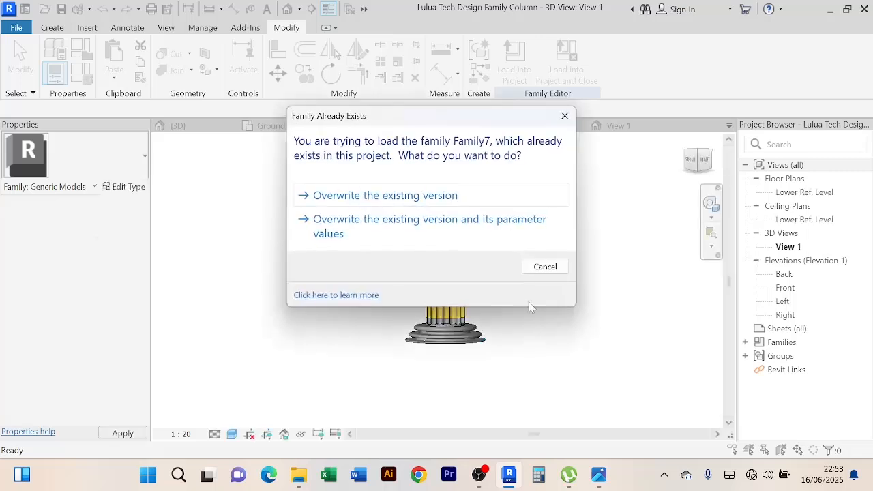
left_click(457, 235)
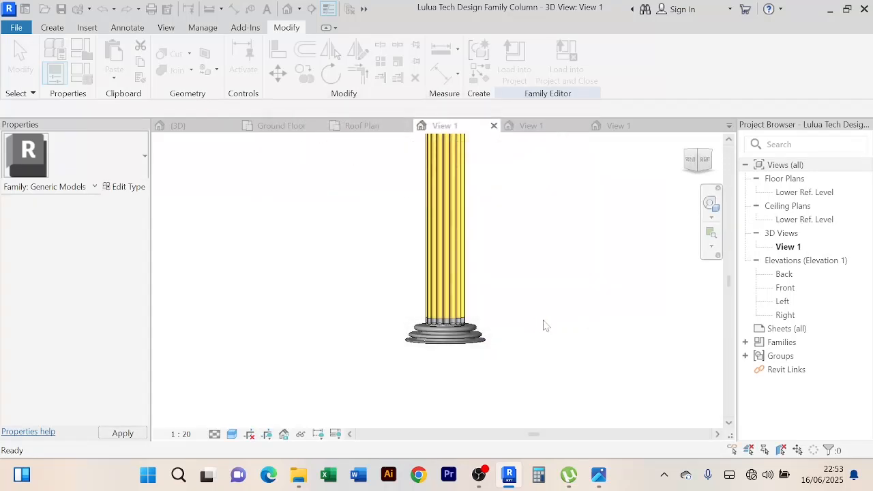
Load the complete column family into the Watch This House Come To Life project, overwriting the existing version and its parameter values
scroll(544, 313, "down", 2)
middle_click_drag(555, 301, 483, 265)
scroll(547, 287, "up", 1)
scroll(487, 244, "down", 2)
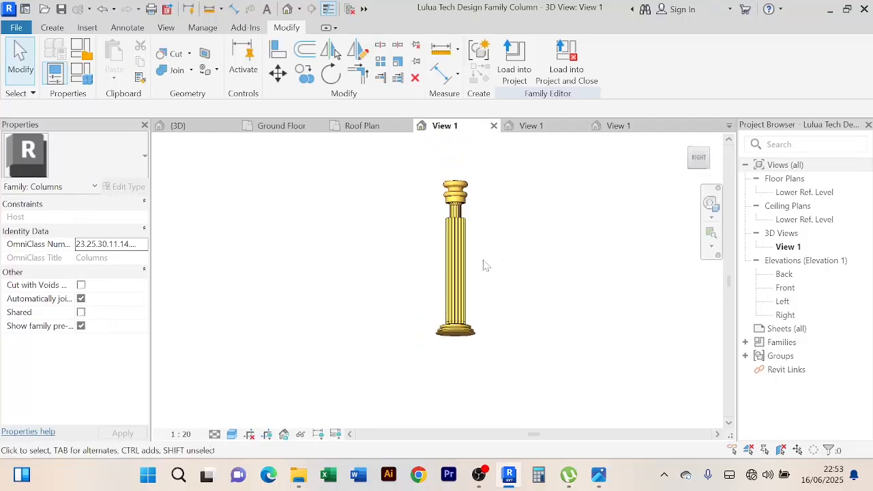
left_click(515, 72)
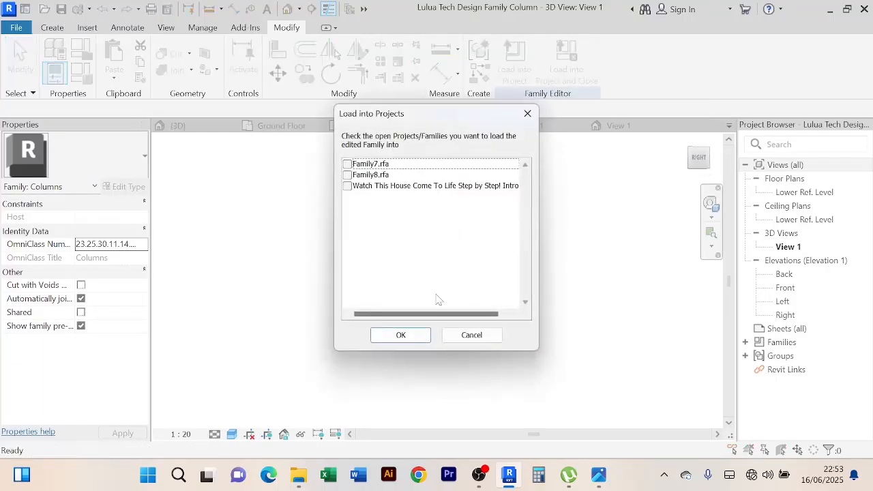
left_click(348, 186)
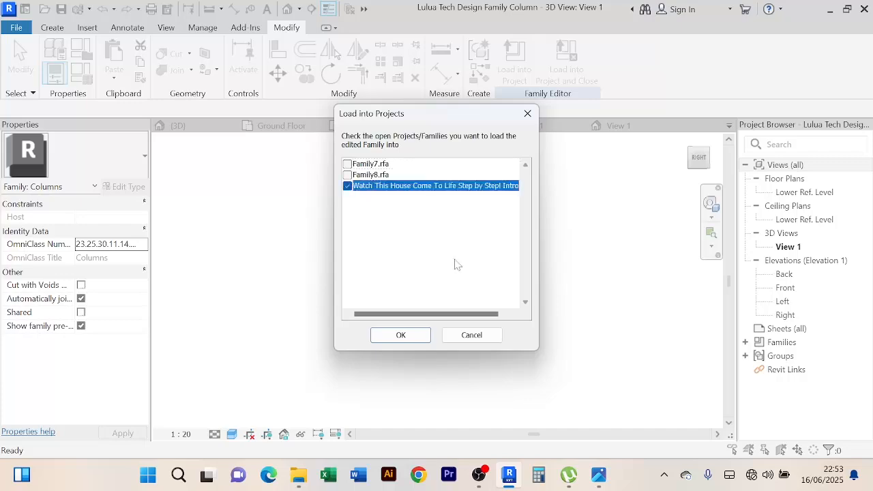
left_click(401, 335)
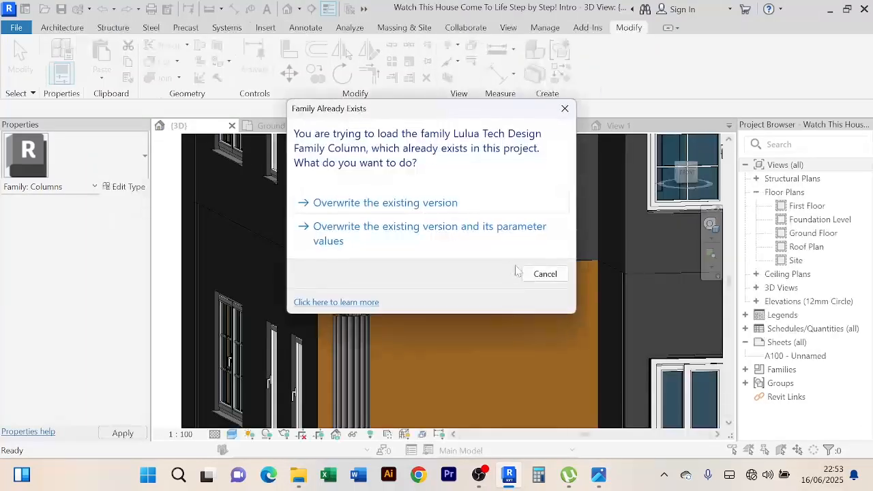
left_click(477, 239)
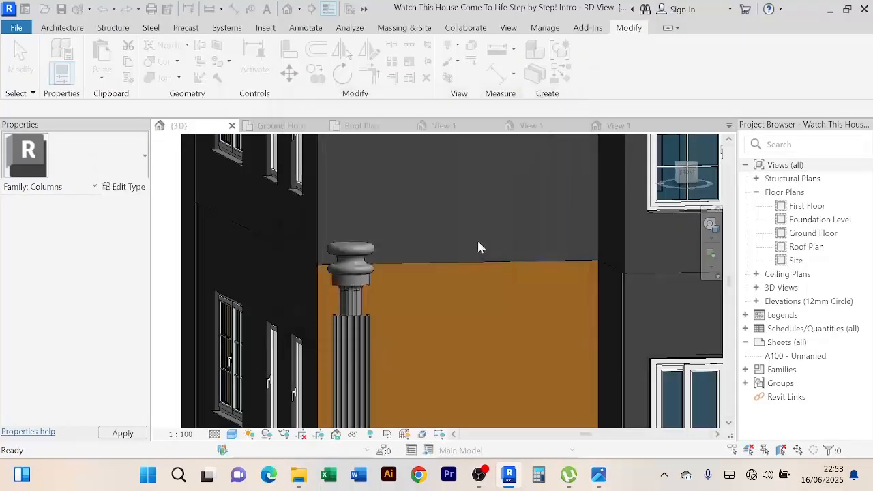
Inspect the reloaded column at the front corner of the house, checking its capital, shaft and base finish from several angles
scroll(467, 231, "down", 3)
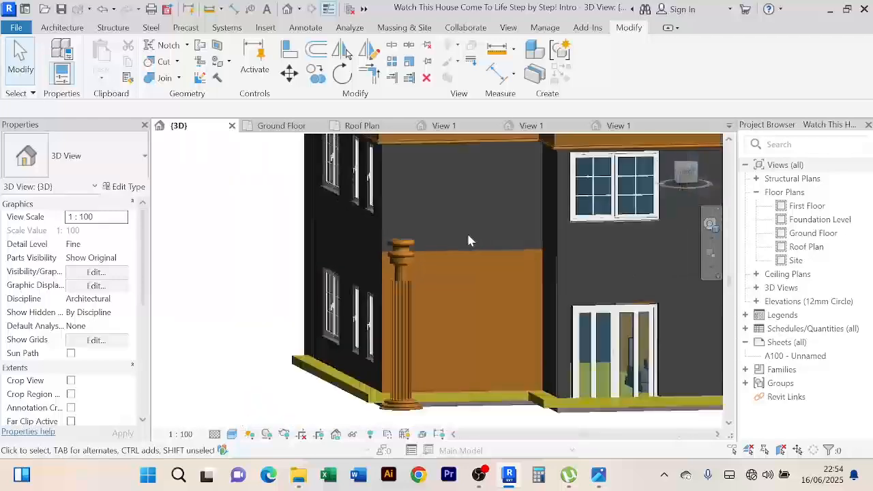
middle_click_drag(255, 339, 355, 331, "shift")
scroll(354, 331, "down", 3)
mouse_move(540, 322)
middle_mouse_down("shift")
mouse_move(542, 384)
mouse_move(453, 391)
mouse_move(492, 399)
mouse_move(539, 382)
mouse_move(406, 364)
mouse_move(464, 374)
mouse_move(503, 288)
mouse_move(546, 287)
mouse_move(459, 367)
middle_mouse_up("shift")
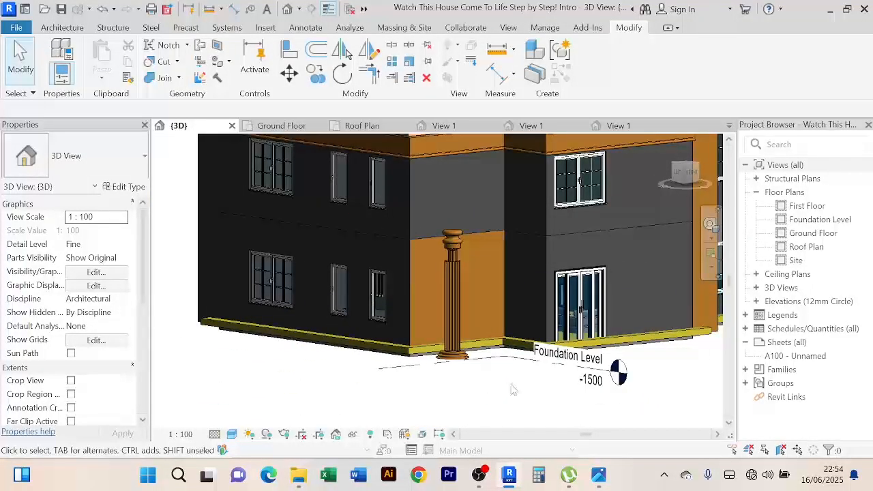
scroll(508, 390, "down", 3)
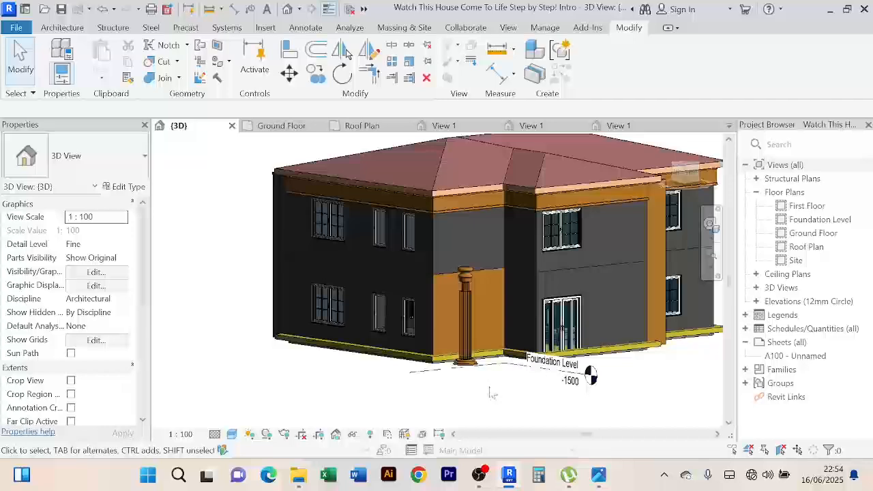
scroll(467, 286, "up", 4)
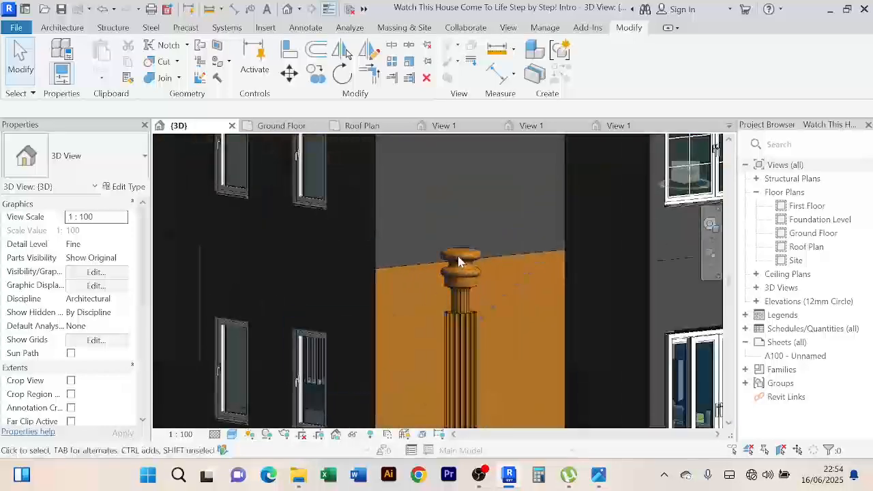
scroll(468, 342, "up", 3)
scroll(488, 199, "down", 4)
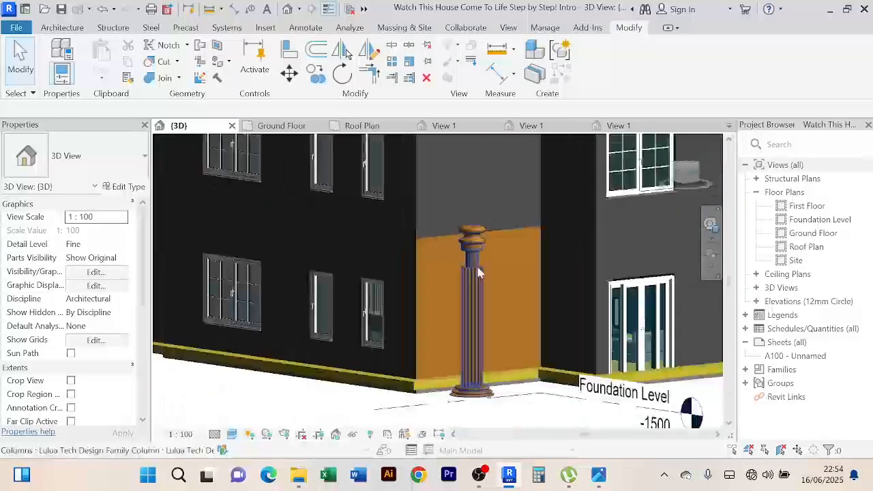
middle_click_drag(489, 210, 469, 250)
scroll(450, 217, "down", 2)
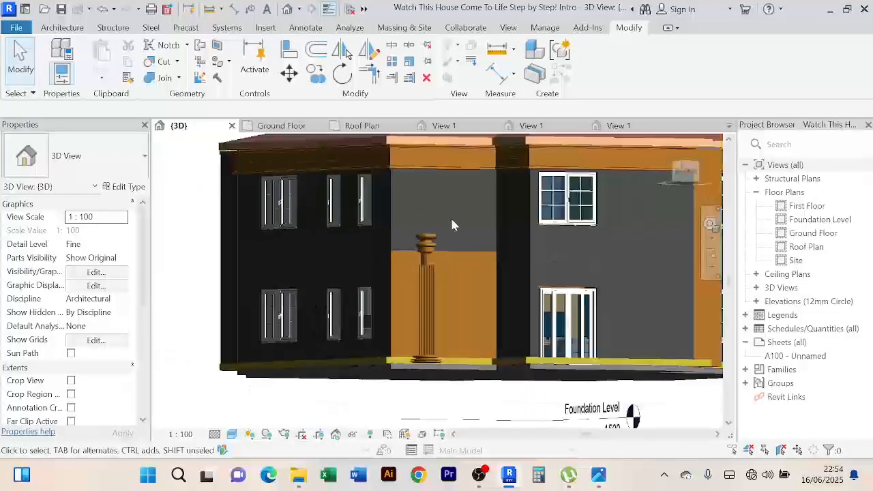
Examine the fascia and the upper sweep at the roof edge above the column
middle_click_drag(450, 216, 475, 277)
scroll(464, 225, "up", 3)
scroll(443, 237, "down", 2)
scroll(390, 238, "up", 4)
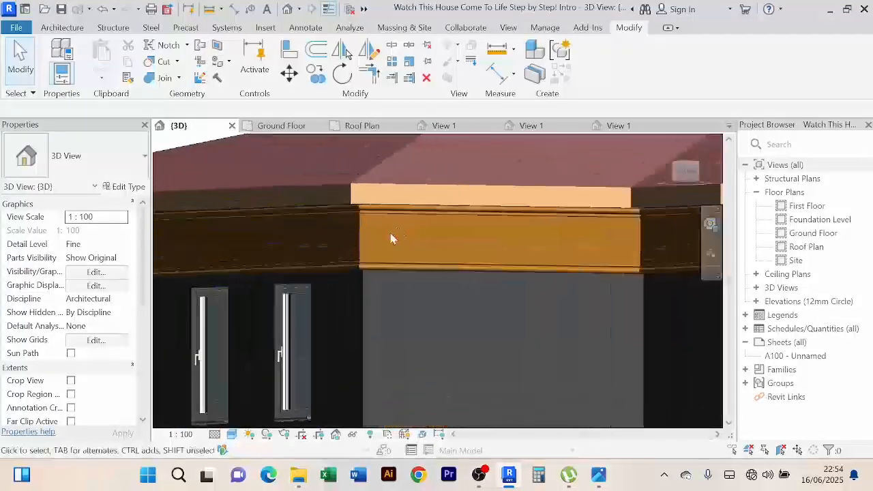
scroll(448, 255, "down", 3)
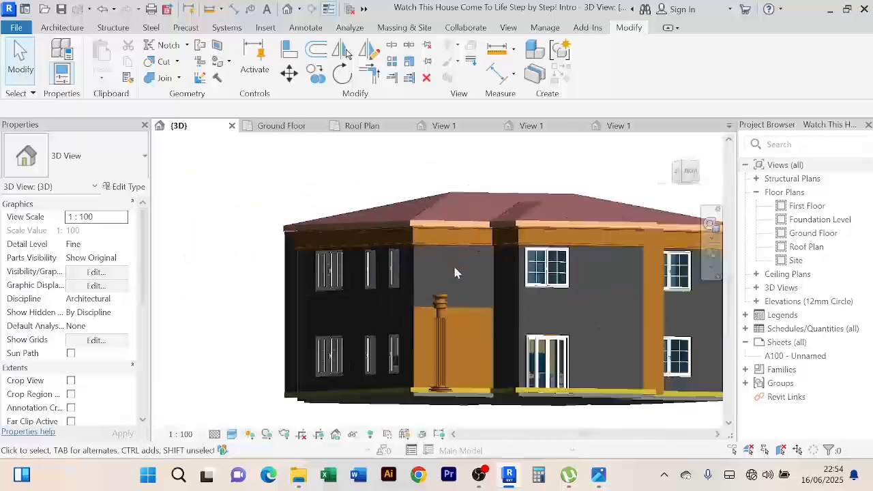
scroll(339, 270, "up", 4)
scroll(409, 266, "up", 3)
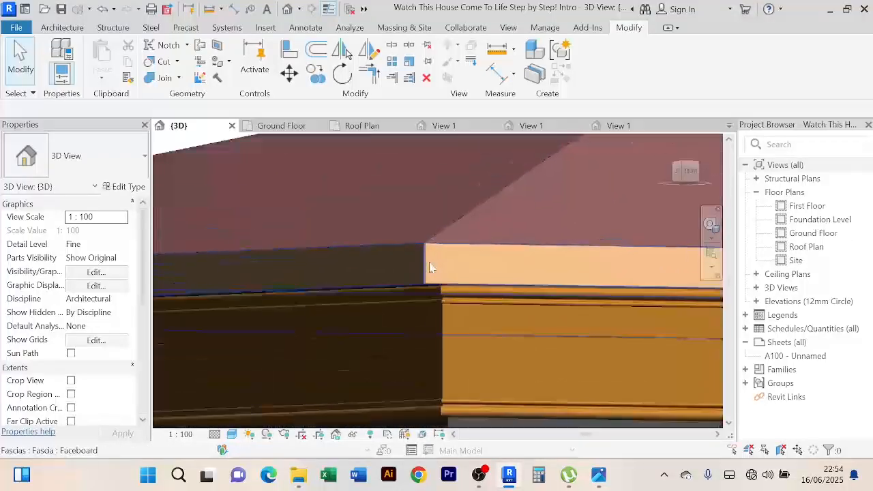
scroll(429, 255, "down", 2)
scroll(423, 265, "up", 3)
scroll(423, 265, "down", 4)
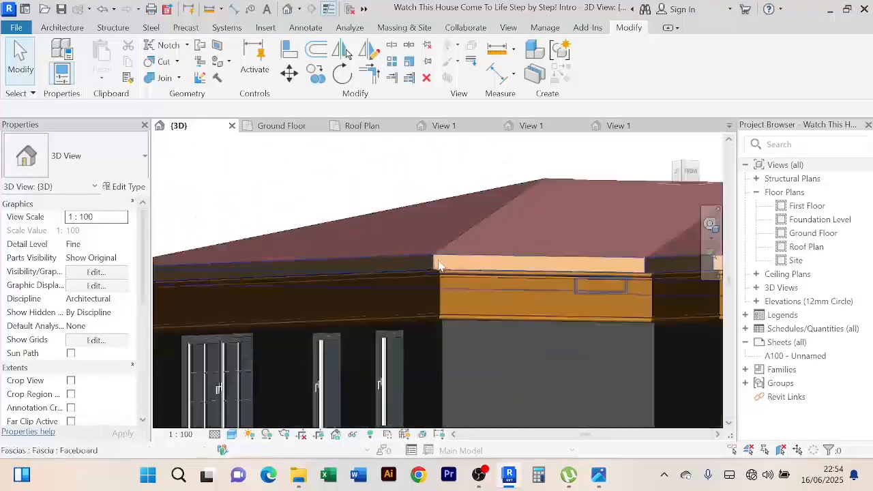
Check the column's position and height against the house from the left side, the right side and the front
middle_click_drag(479, 301, 605, 345)
scroll(543, 279, "up", 3)
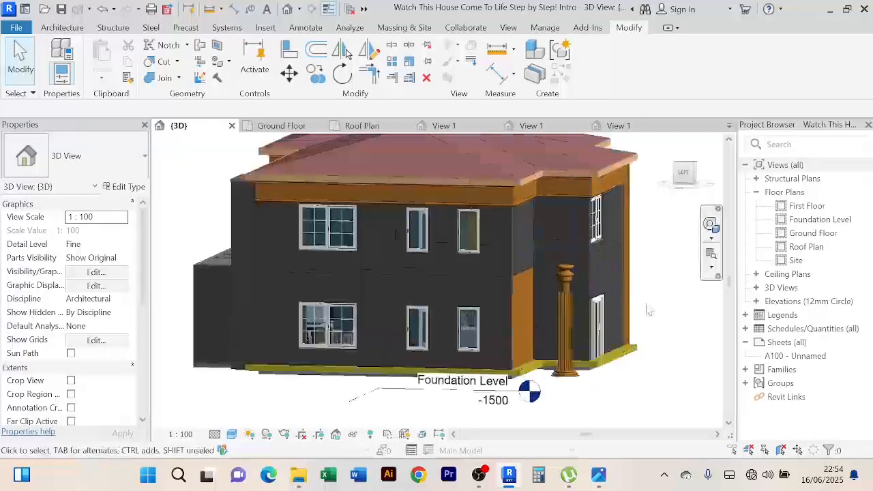
scroll(577, 289, "up", 3)
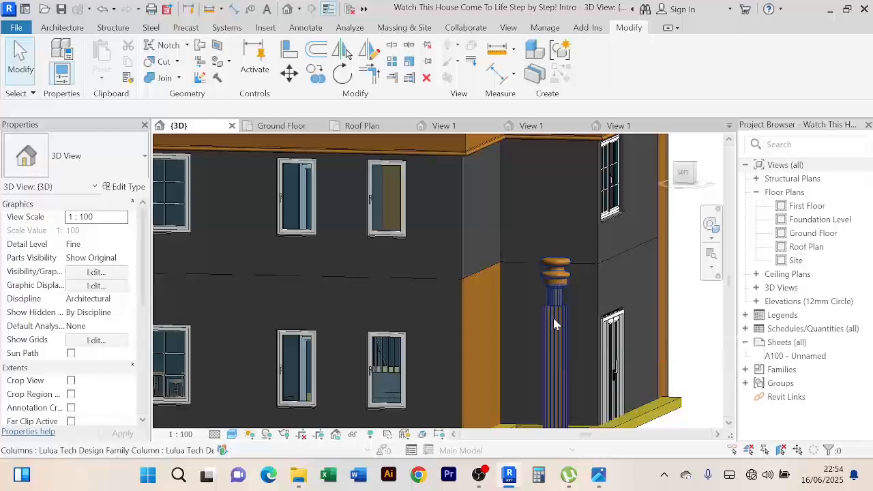
scroll(533, 236, "down", 4)
scroll(532, 234, "down", 3)
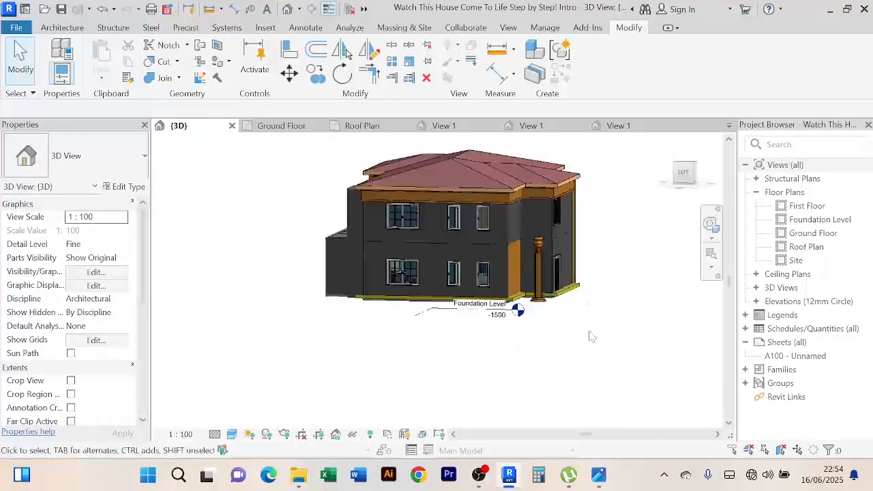
middle_click_drag(518, 273, 429, 348, "shift")
middle_click_drag(418, 316, 402, 354)
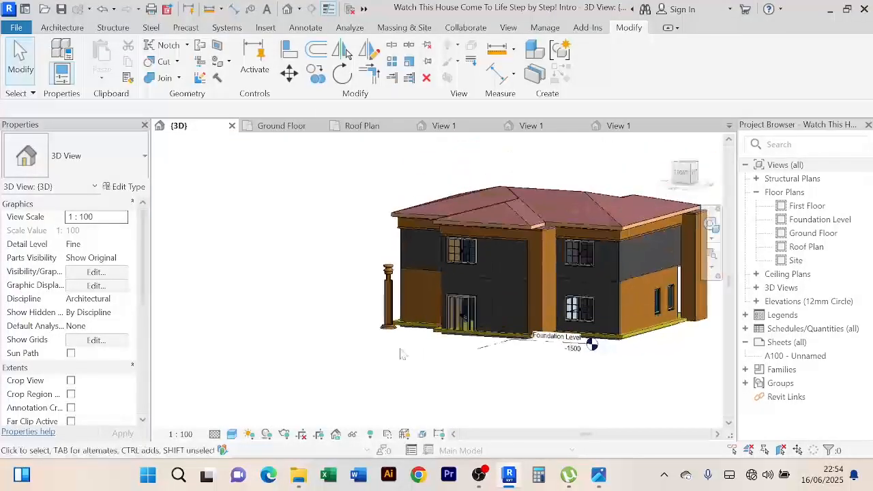
scroll(412, 303, "up", 2)
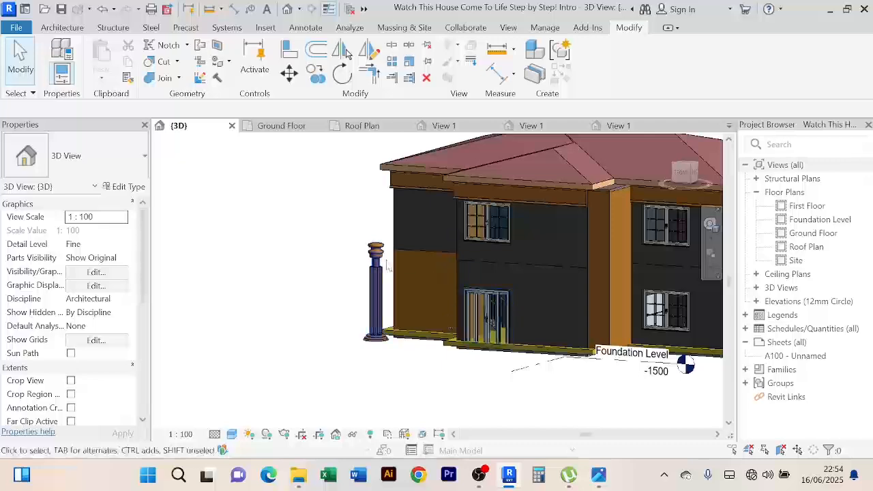
scroll(377, 323, "down", 3)
middle_click_drag(361, 354, 497, 357, "shift")
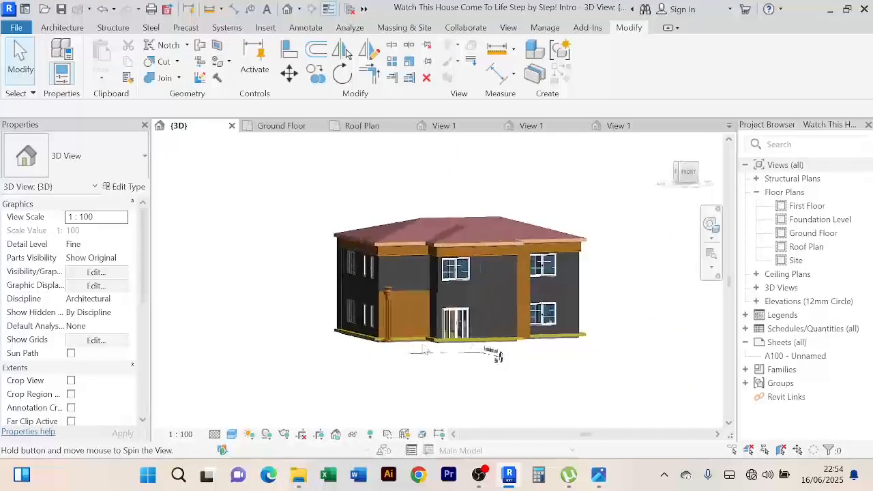
Examine the upper sweep's corner below the roof fascia and compare it with the column standing beneath it
scroll(389, 232, "up", 4)
scroll(300, 286, "up", 2)
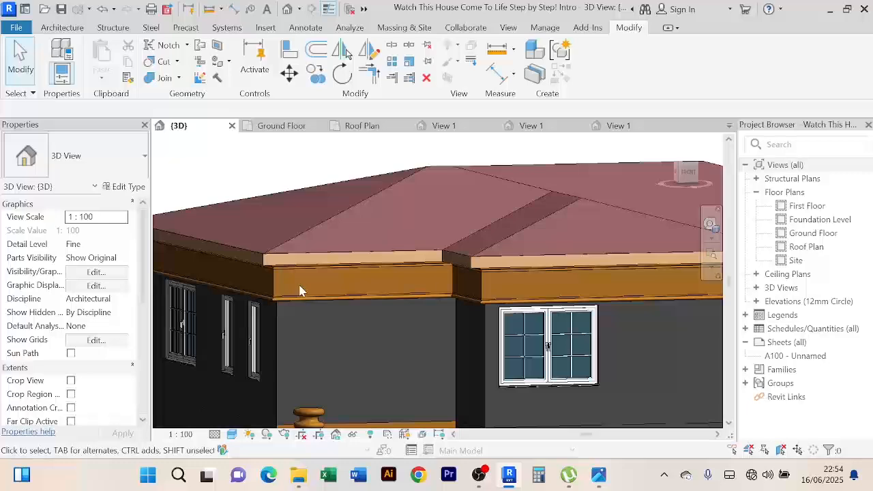
scroll(410, 315, "down", 2)
middle_click_drag(410, 328, 376, 293)
scroll(366, 281, "up", 3)
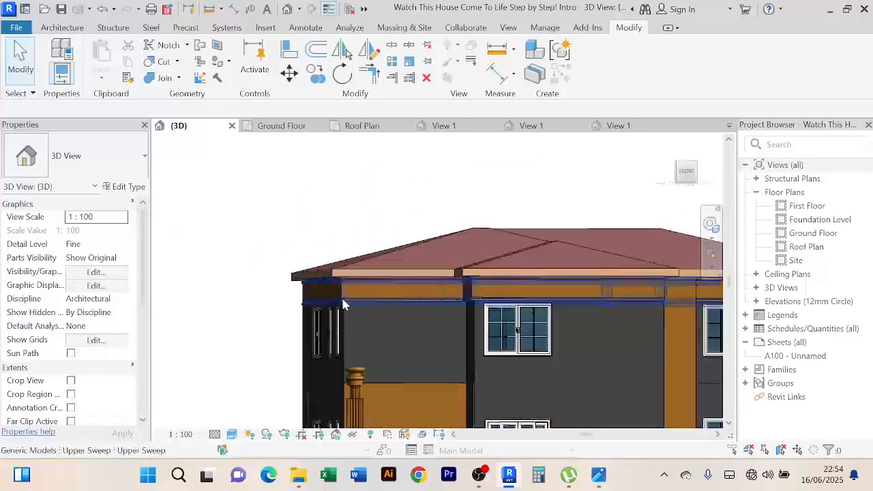
scroll(366, 265, "up", 2)
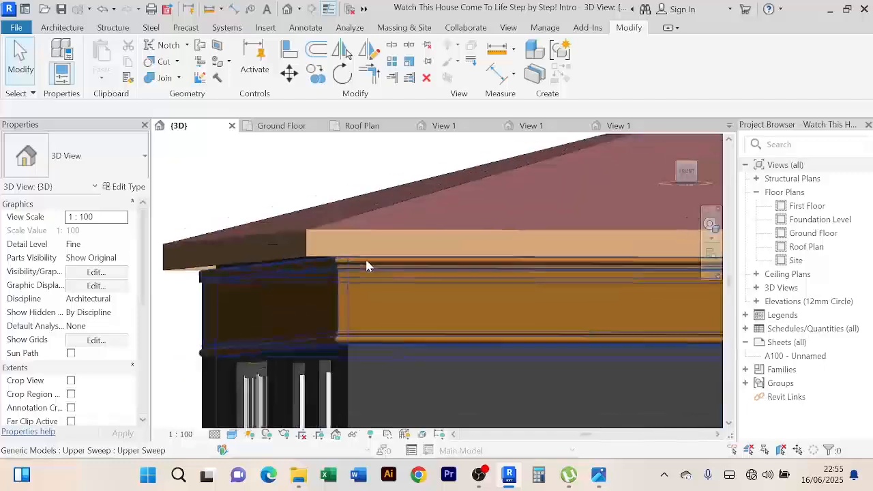
scroll(412, 334, "down", 7)
middle_click_drag(424, 348, 451, 301)
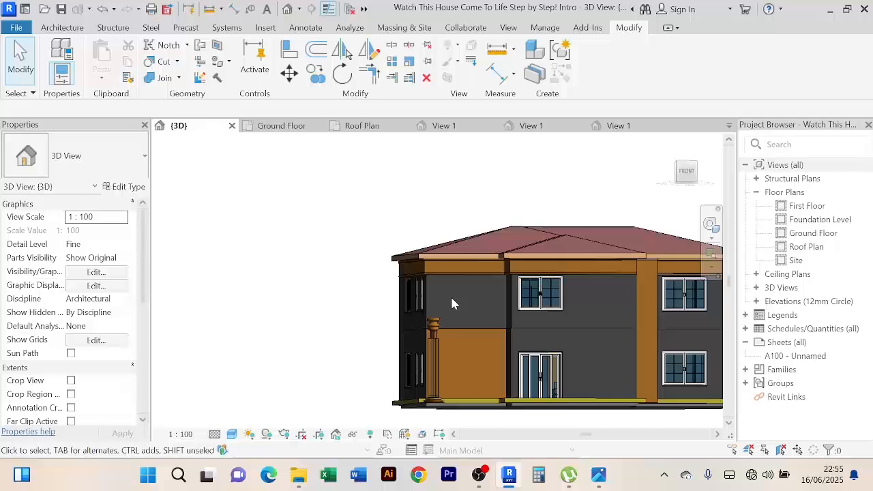
scroll(451, 295, "up", 2)
middle_click_drag(451, 294, 447, 290)
scroll(430, 266, "down", 3)
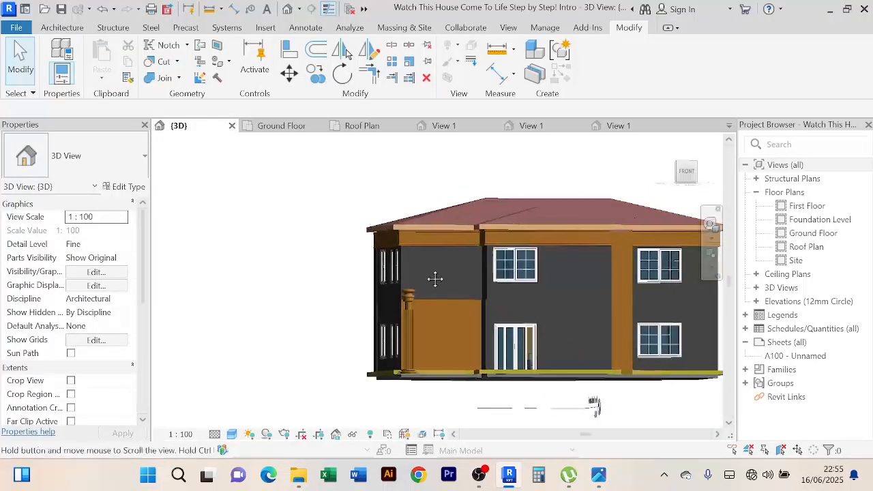